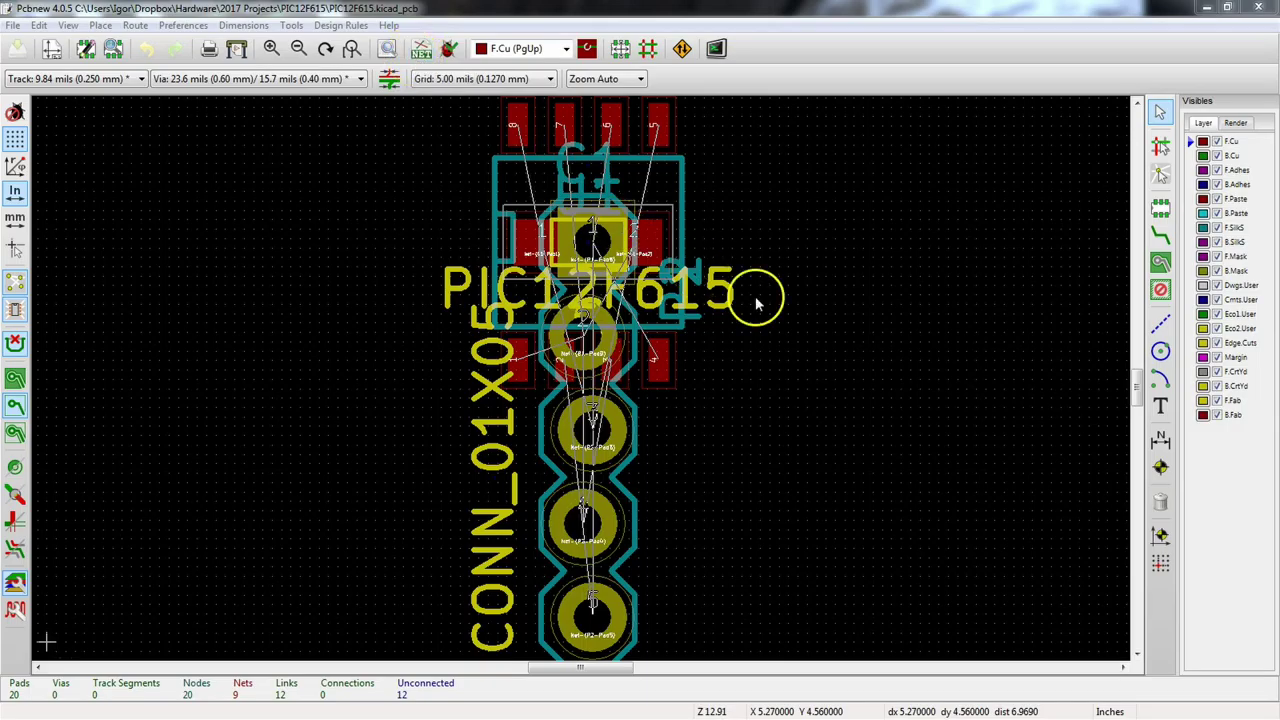
Step: Zoom out and pan to recentre the cluster of footprints on screen
scroll(580, 376, down, 6)
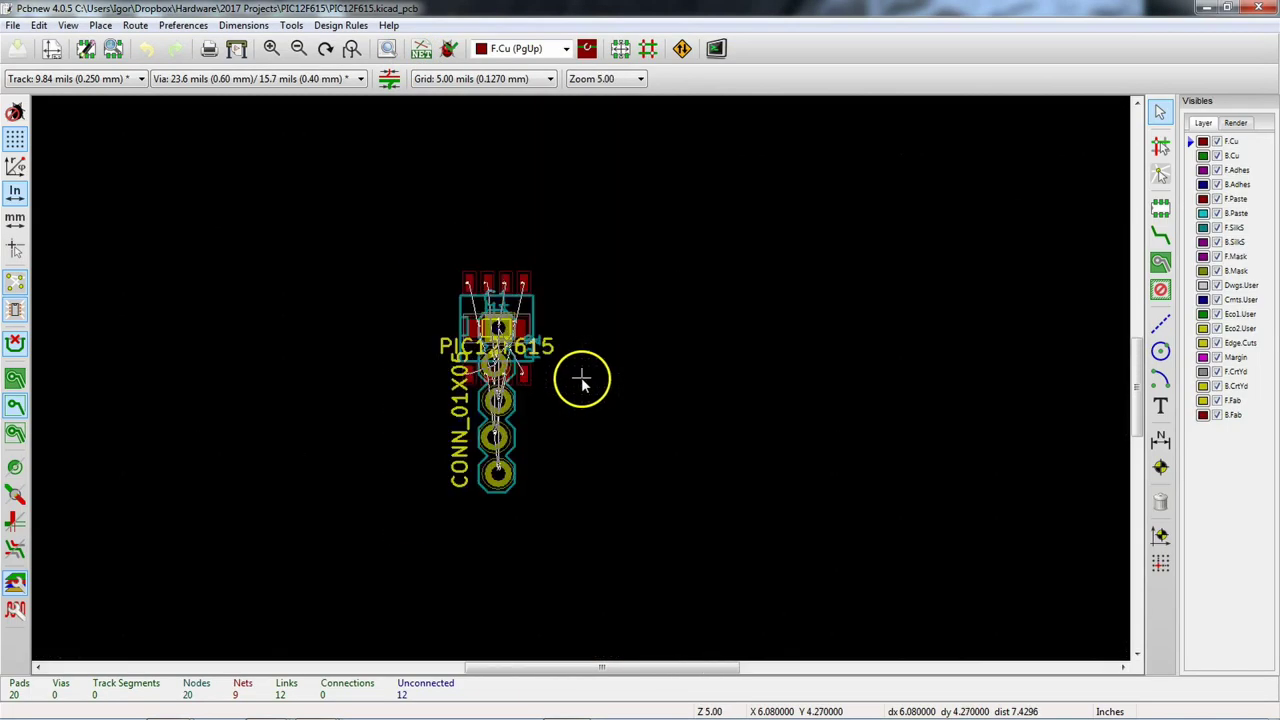
scroll(580, 378, down, 2)
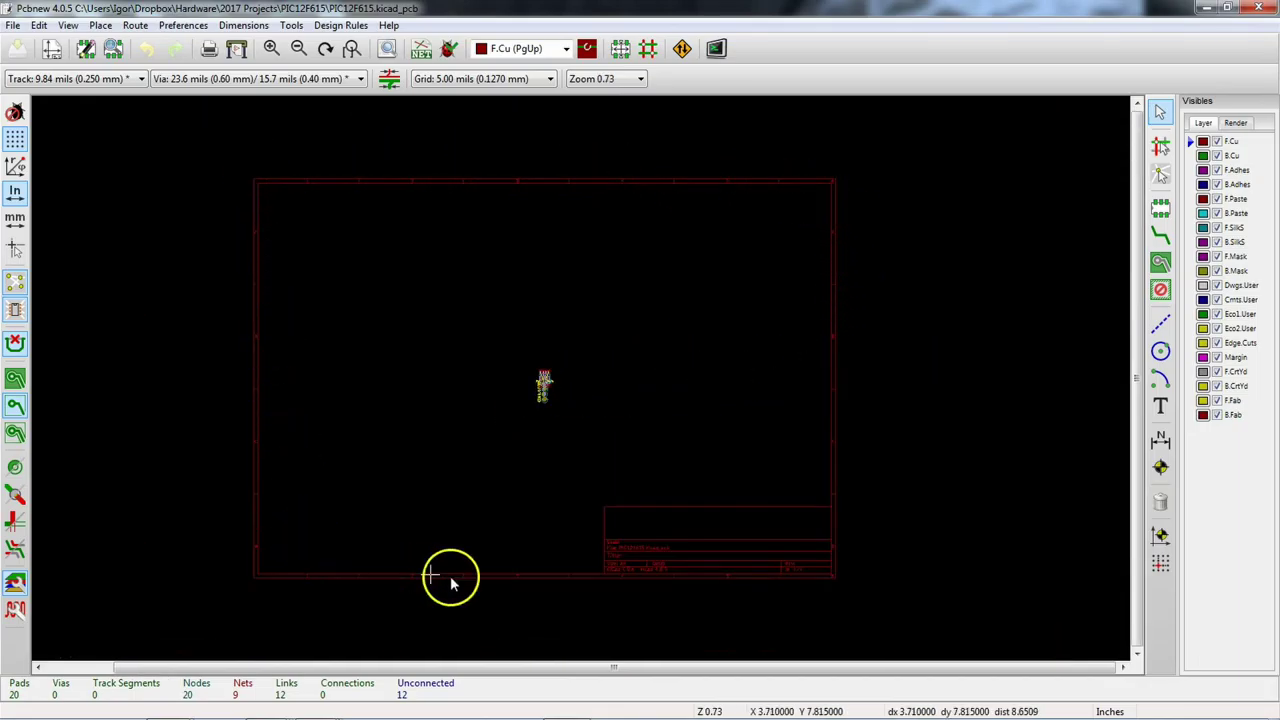
scroll(560, 390, up, 4)
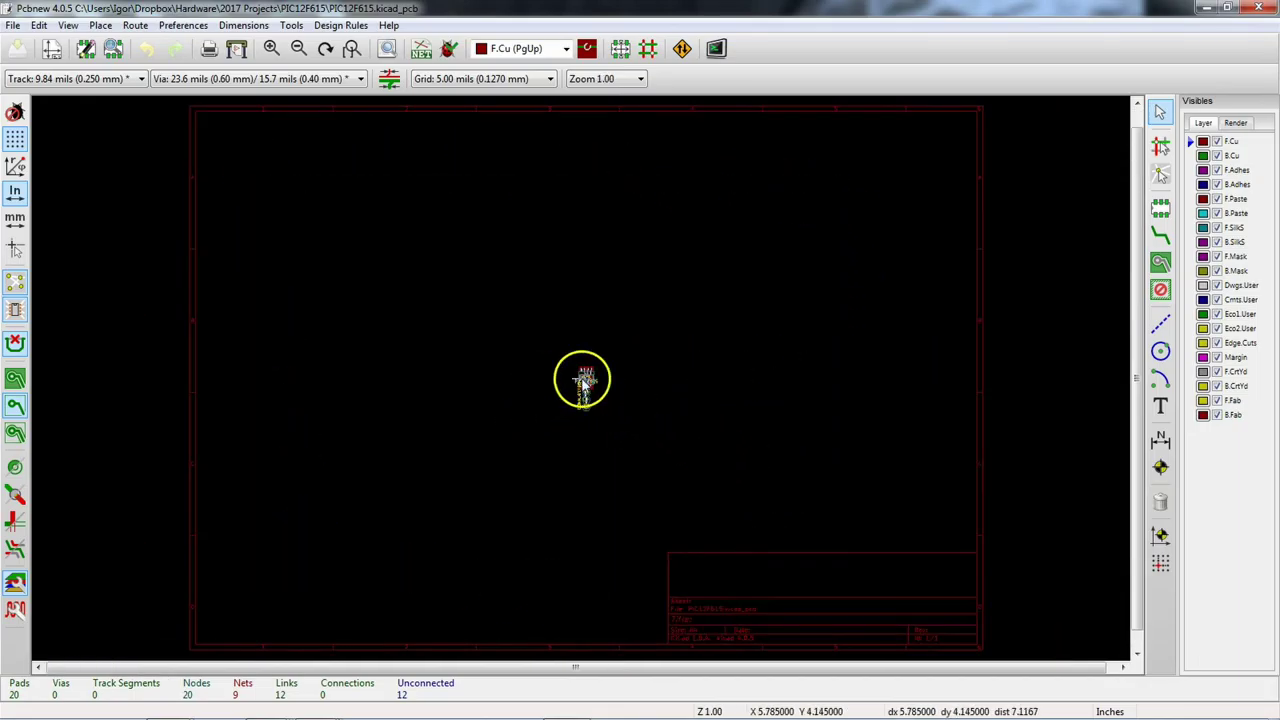
scroll(580, 382, down, 4)
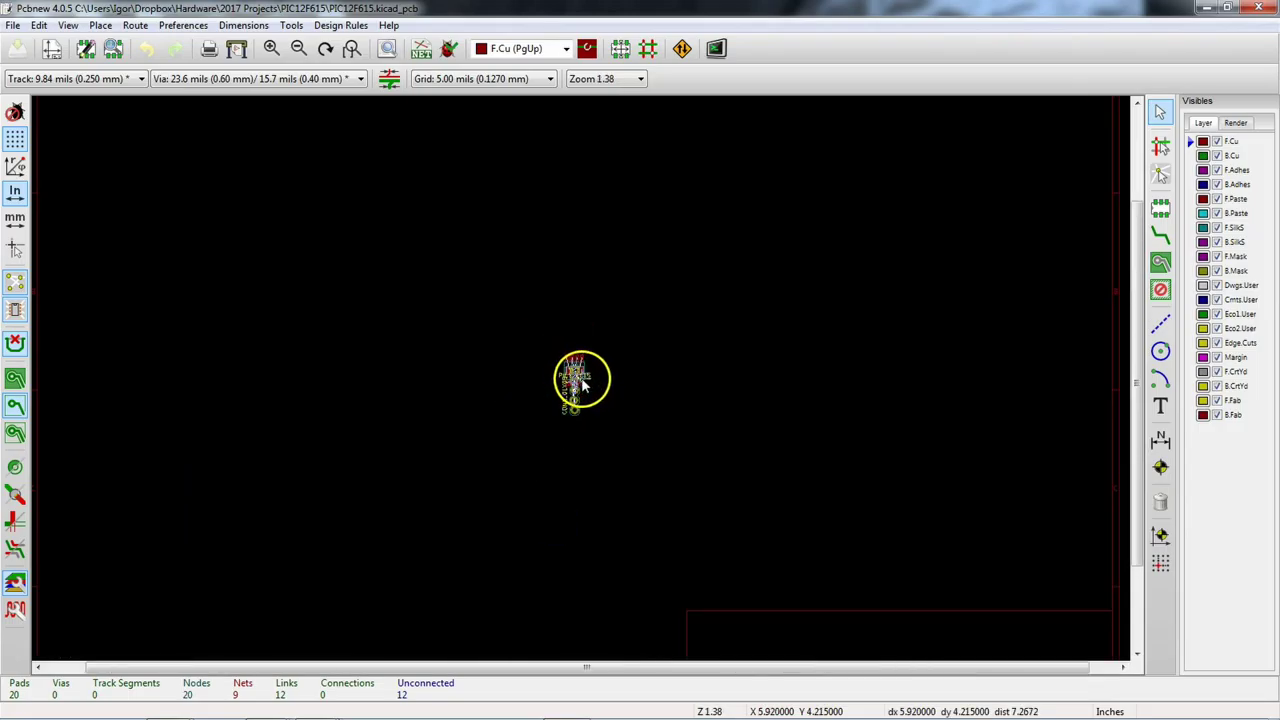
middle_drag(594, 434, 734, 244)
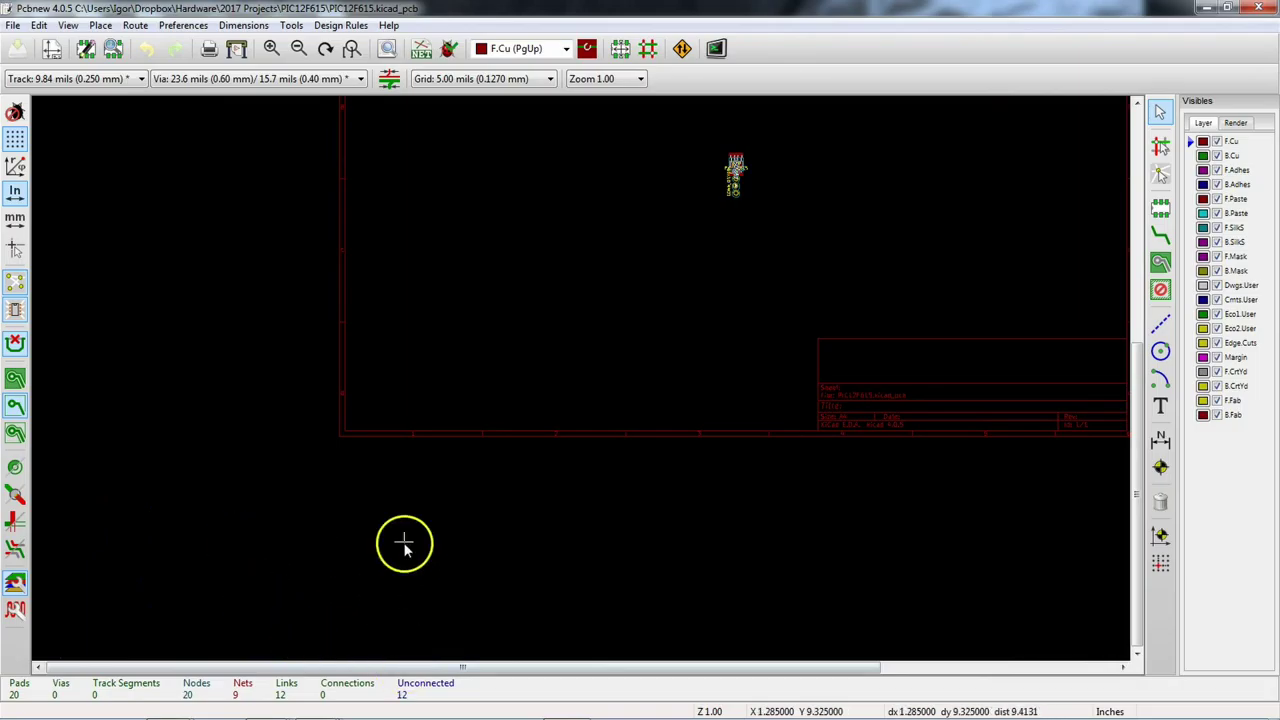
middle_drag(751, 186, 632, 396)
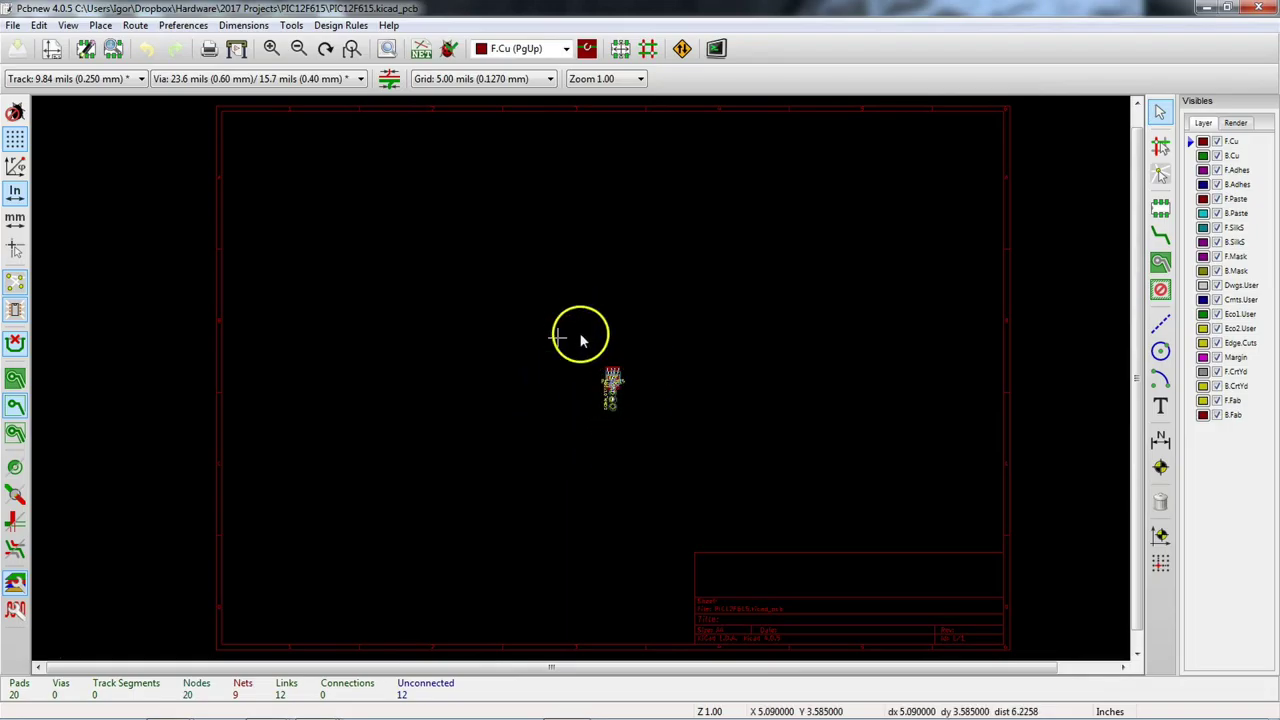
Step: Zoom out further to Zoom 1.00 and pan until the whole page sheet is visible
click(640, 398)
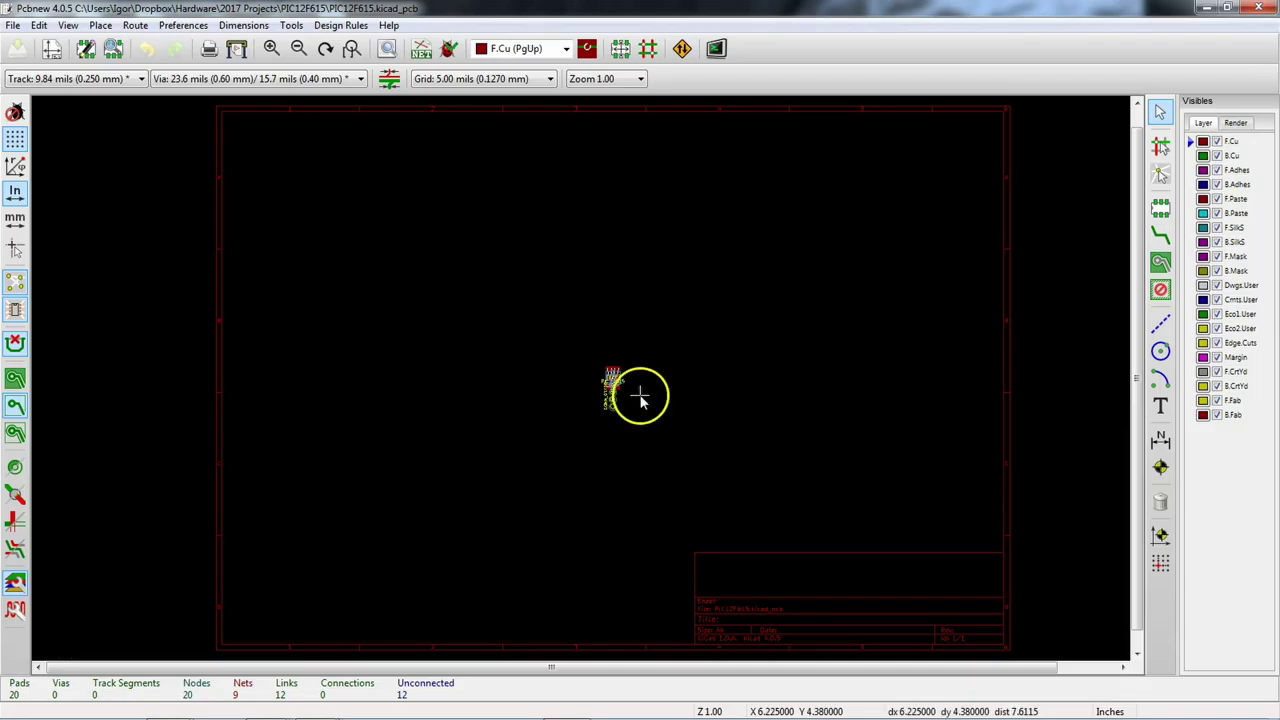
scroll(580, 374, up, 4)
scroll(580, 374, down, 2)
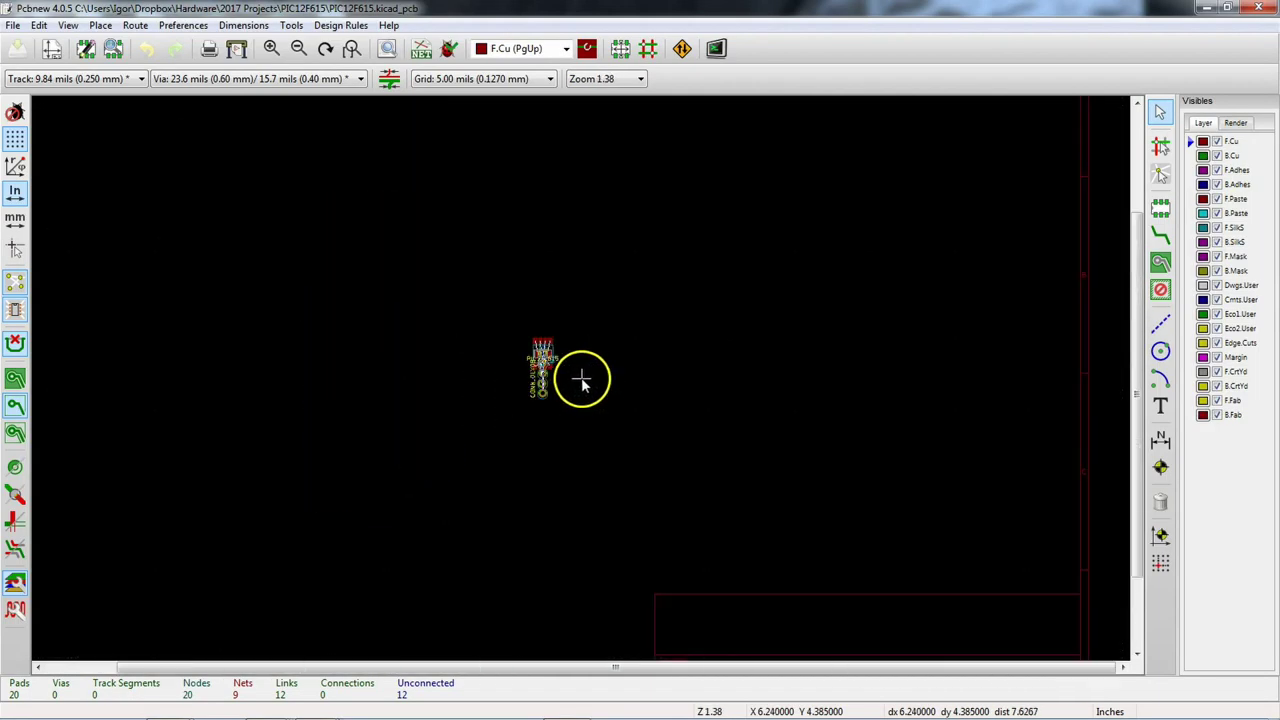
middle_drag(582, 380, 700, 363)
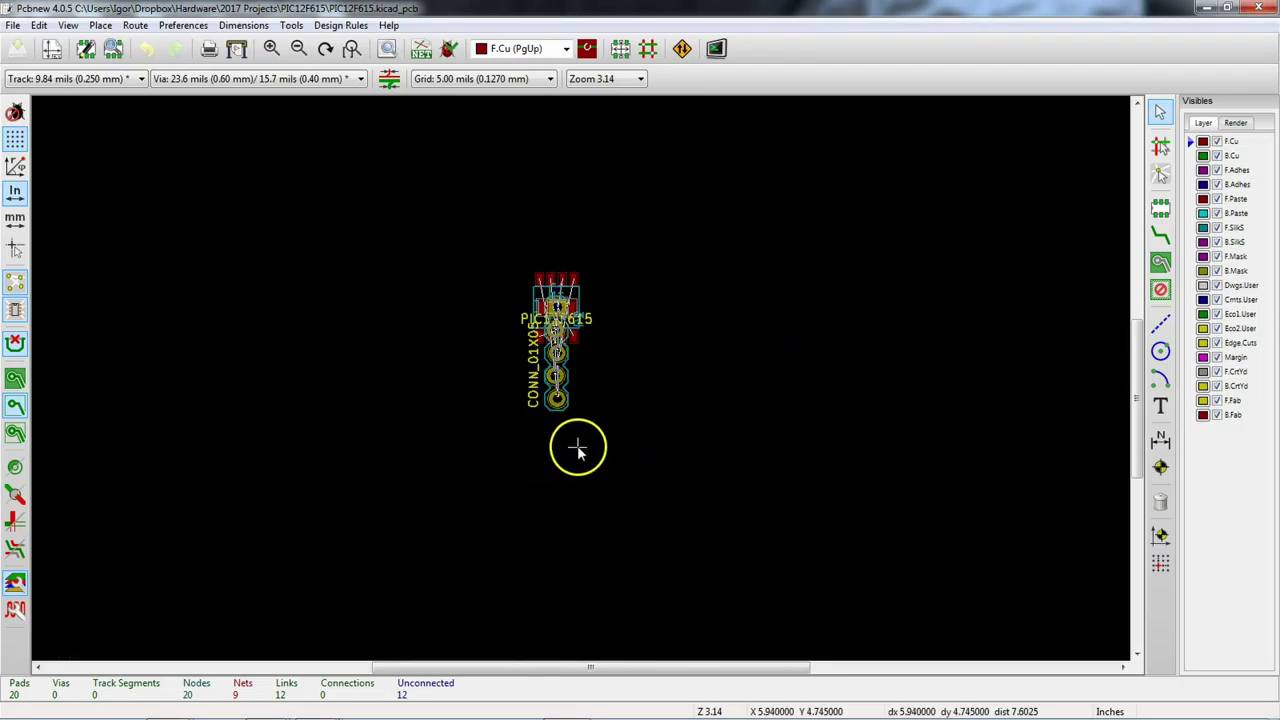
scroll(580, 449, down, 1)
scroll(580, 379, down, 2)
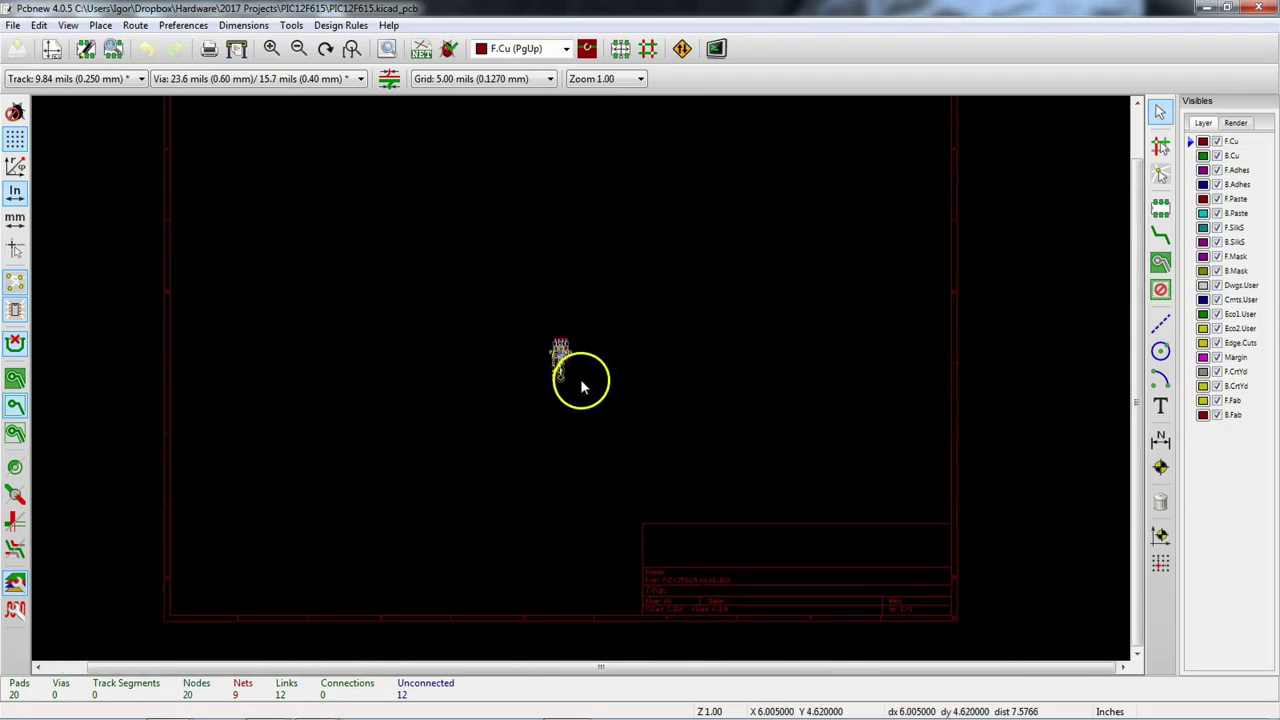
middle_drag(562, 440, 574, 404)
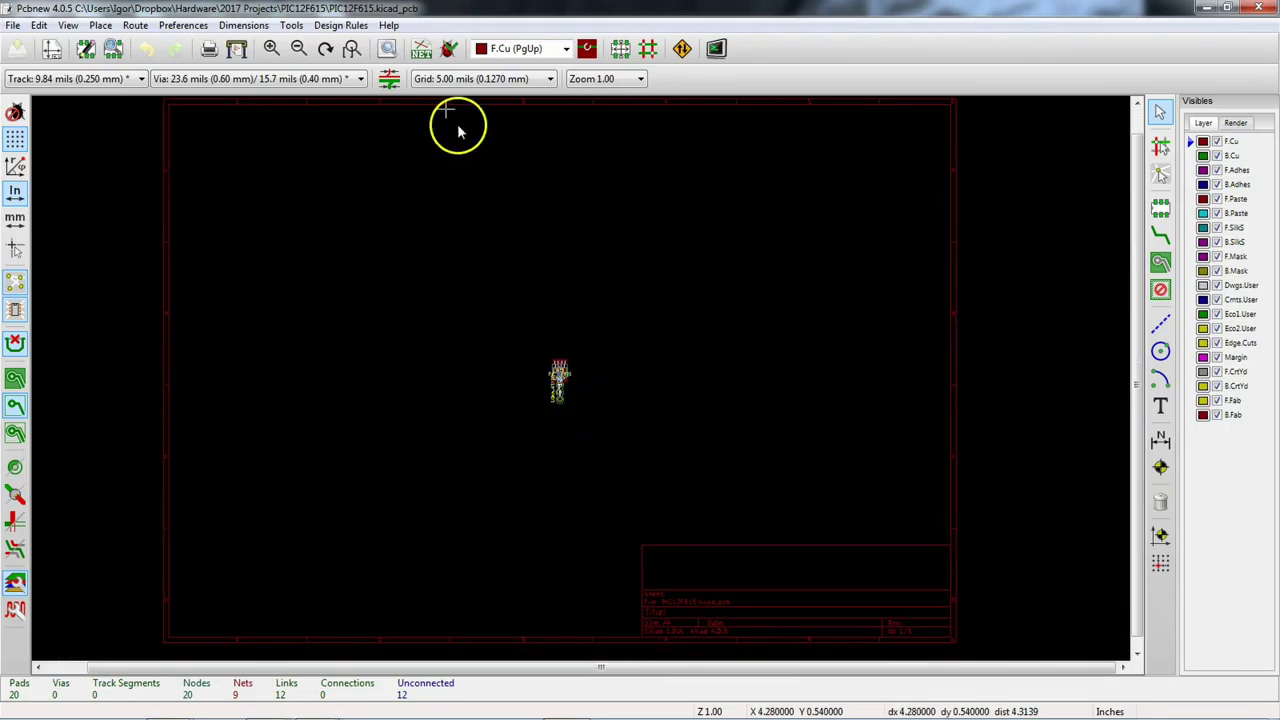
click(342, 26)
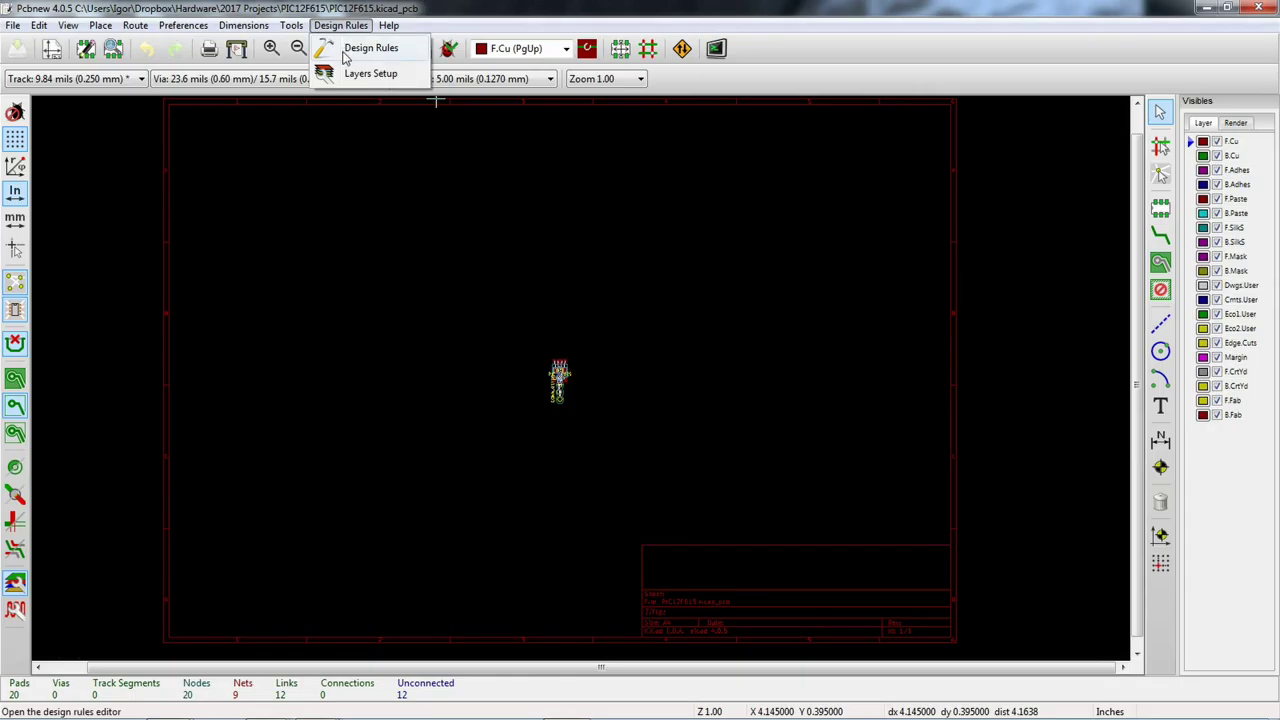
Step: Open the Design Rules editor, check the Net Classes Editor tab, then return to Global Design Rules
click(343, 52)
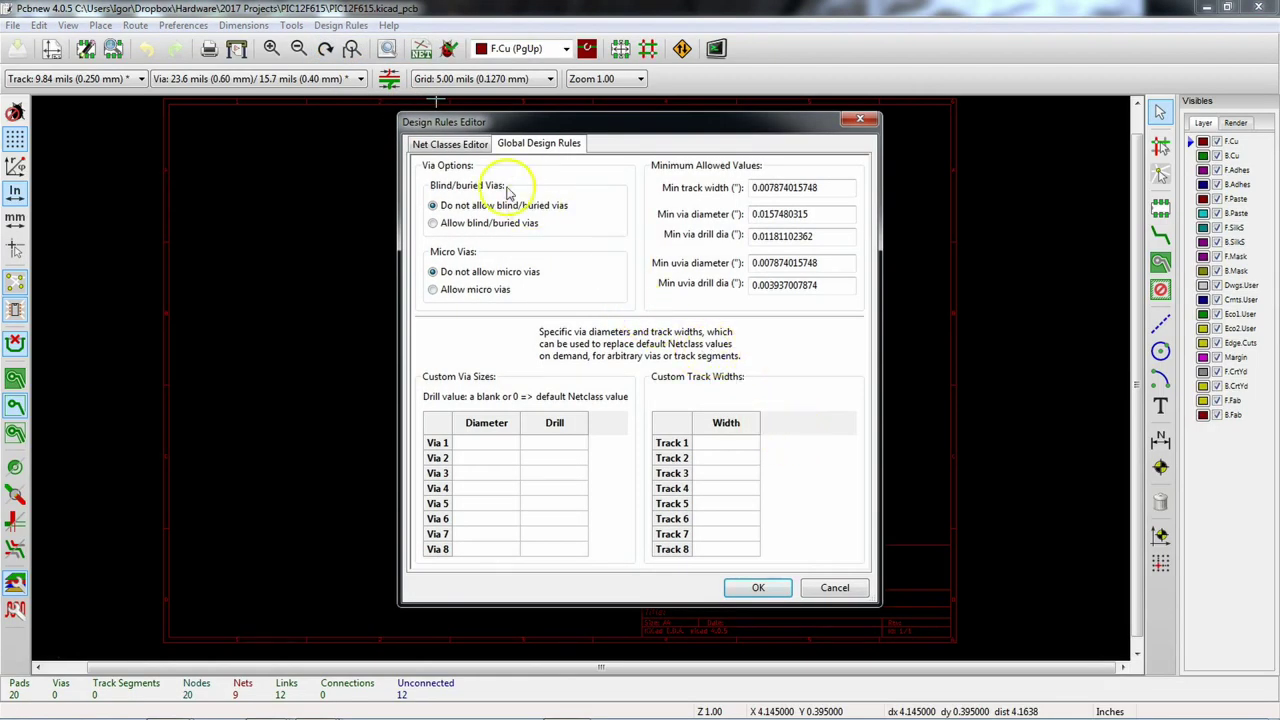
click(449, 144)
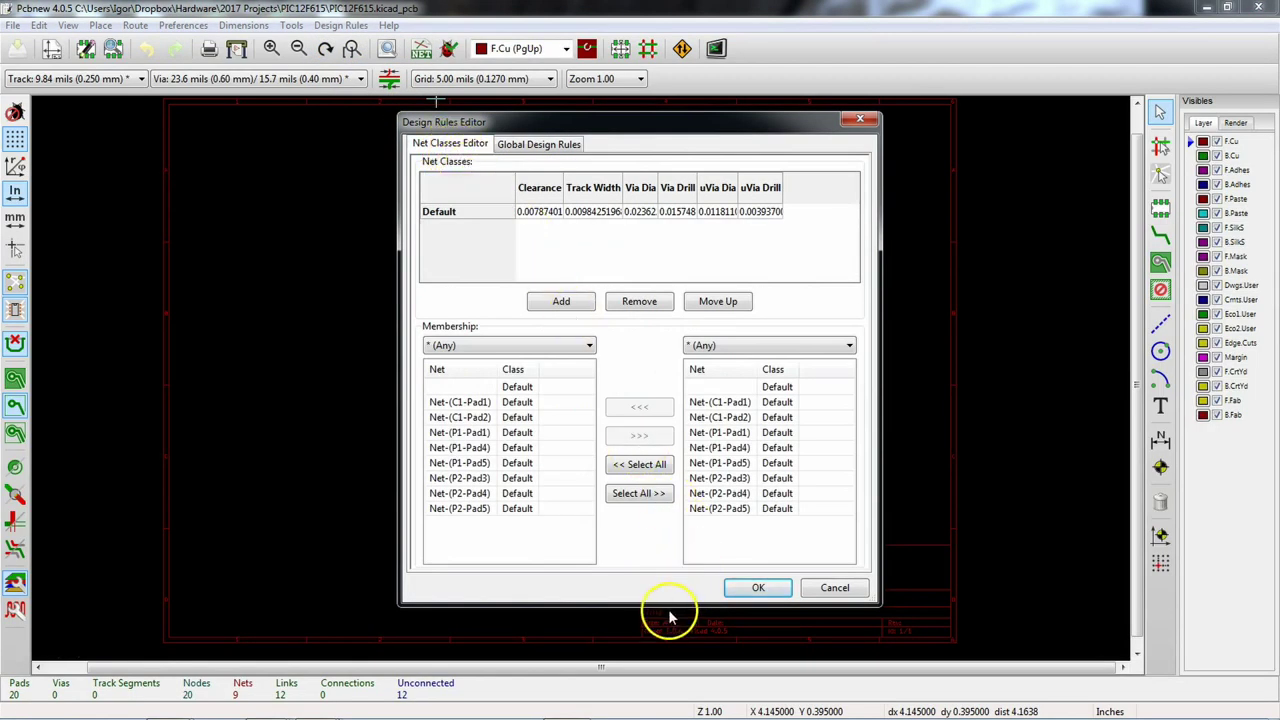
click(678, 272)
click(543, 146)
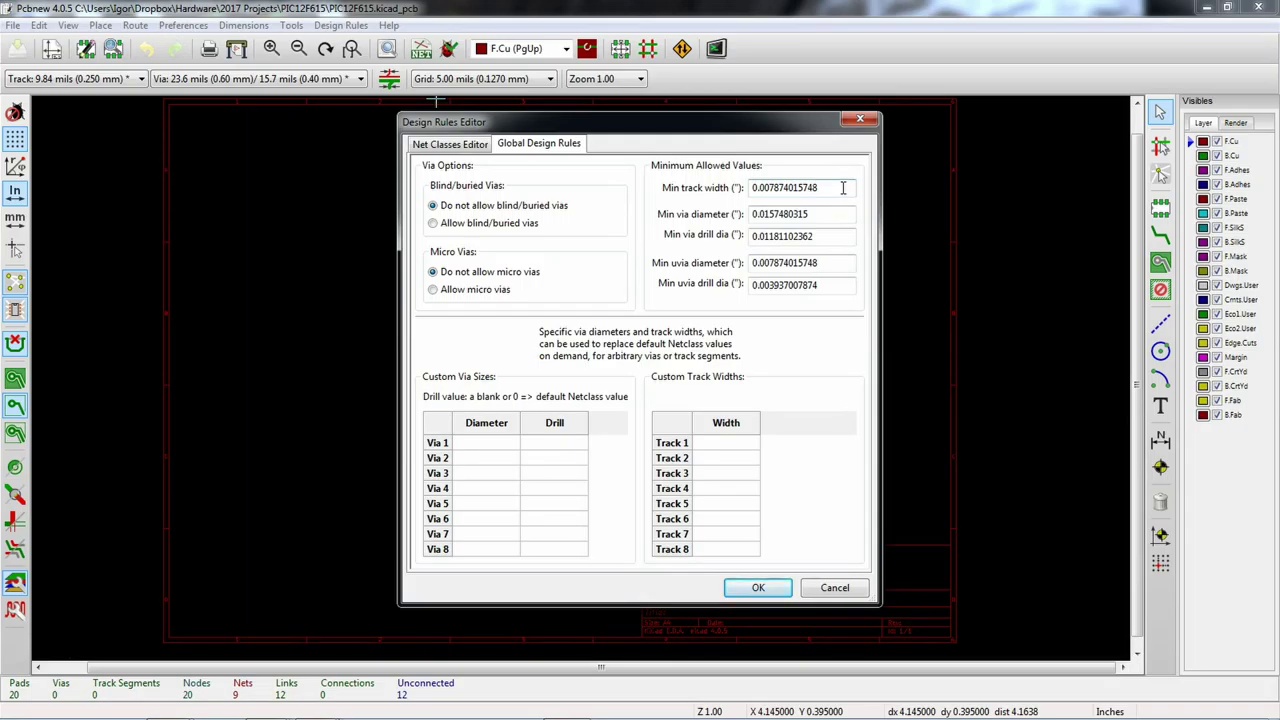
Step: Set global minimums: track width 0.006, via diameter 0.027 and via drill 0.013
drag(836, 188, 767, 175)
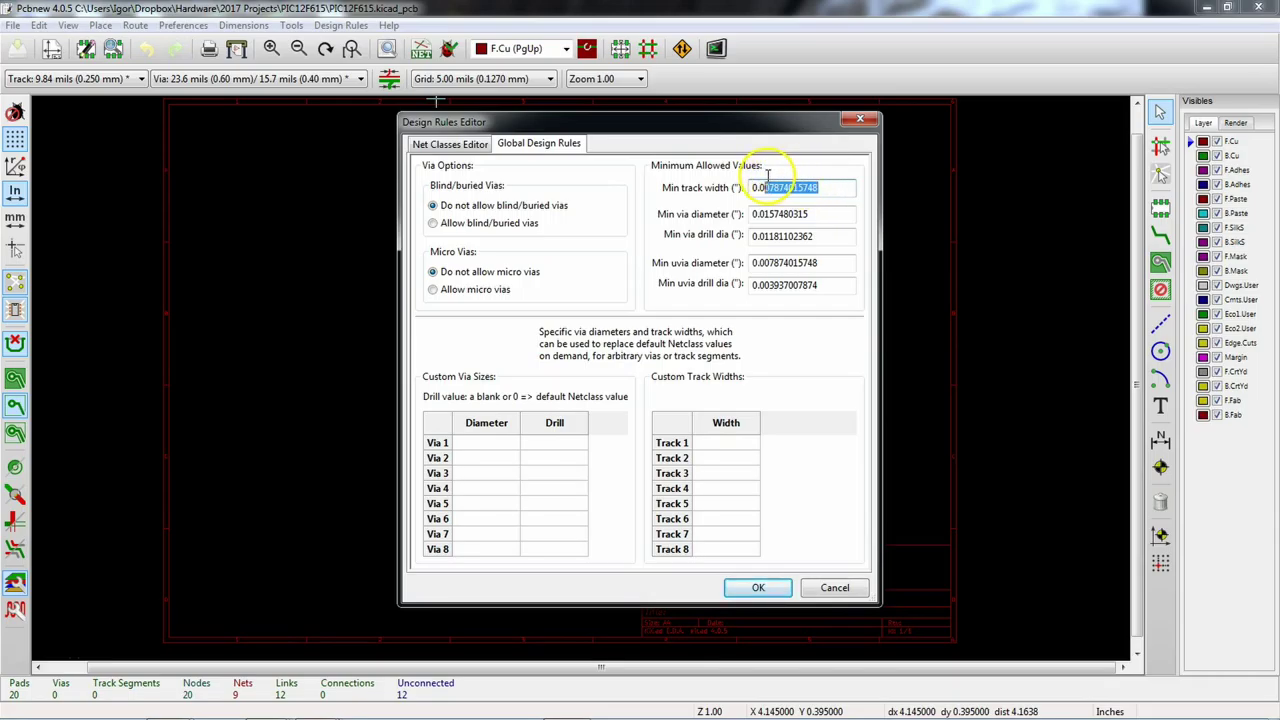
text(6)
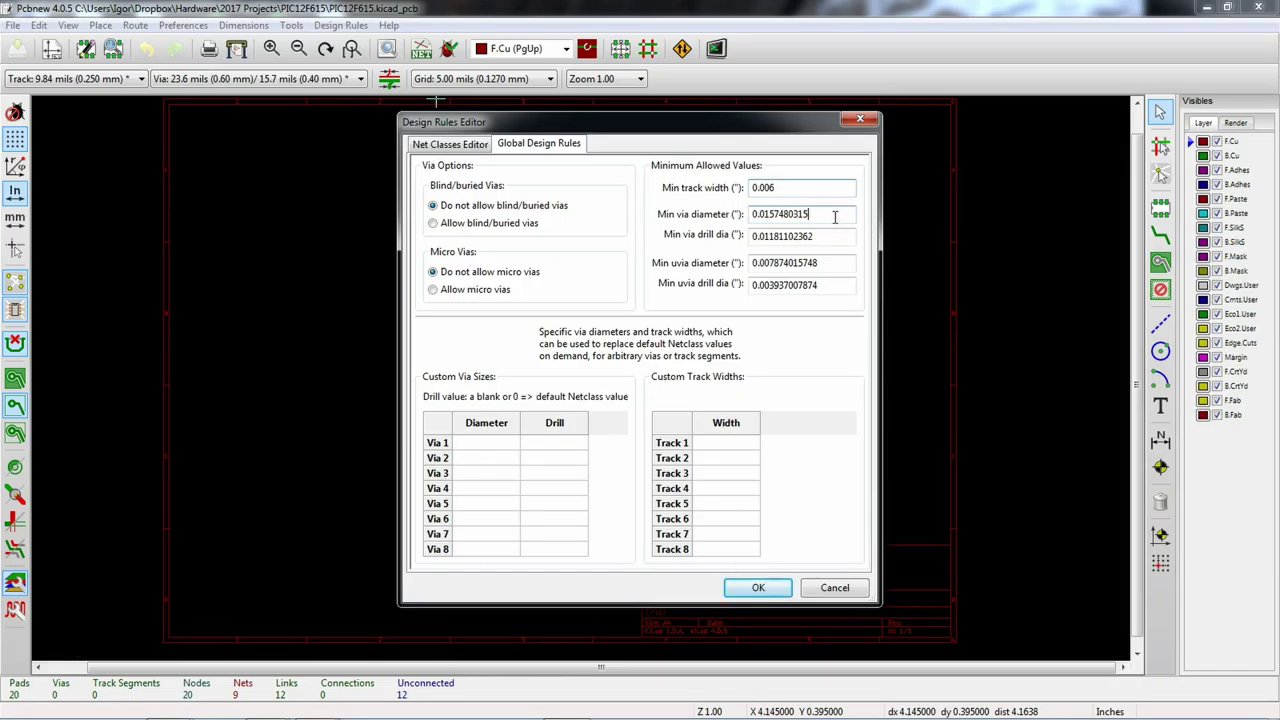
drag(829, 215, 767, 205)
text(2)
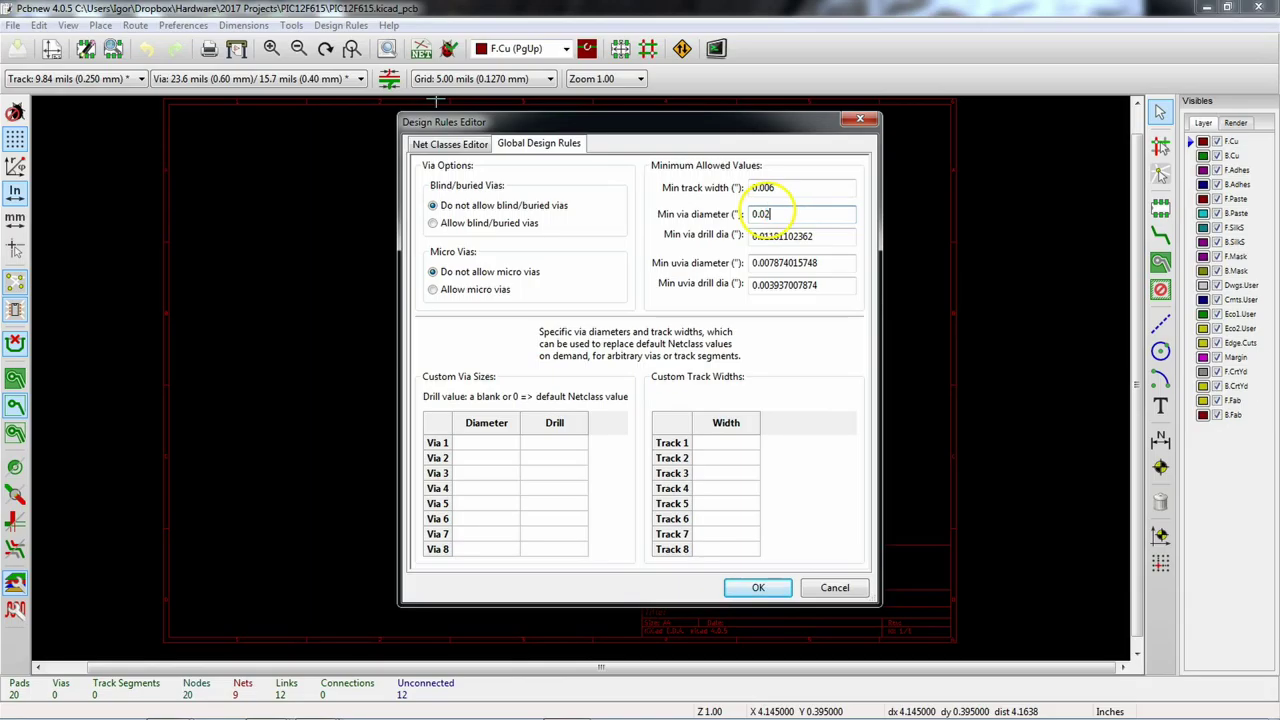
text(7)
drag(837, 235, 779, 236)
text(3)
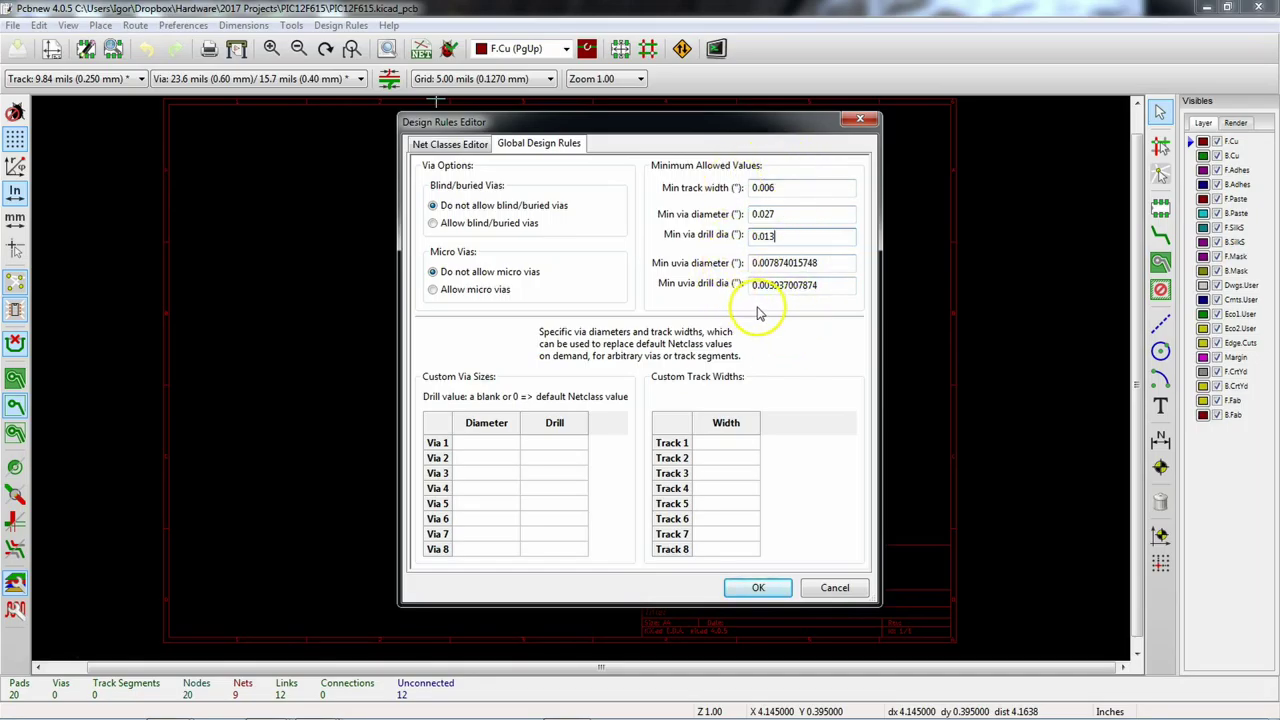
click(745, 443)
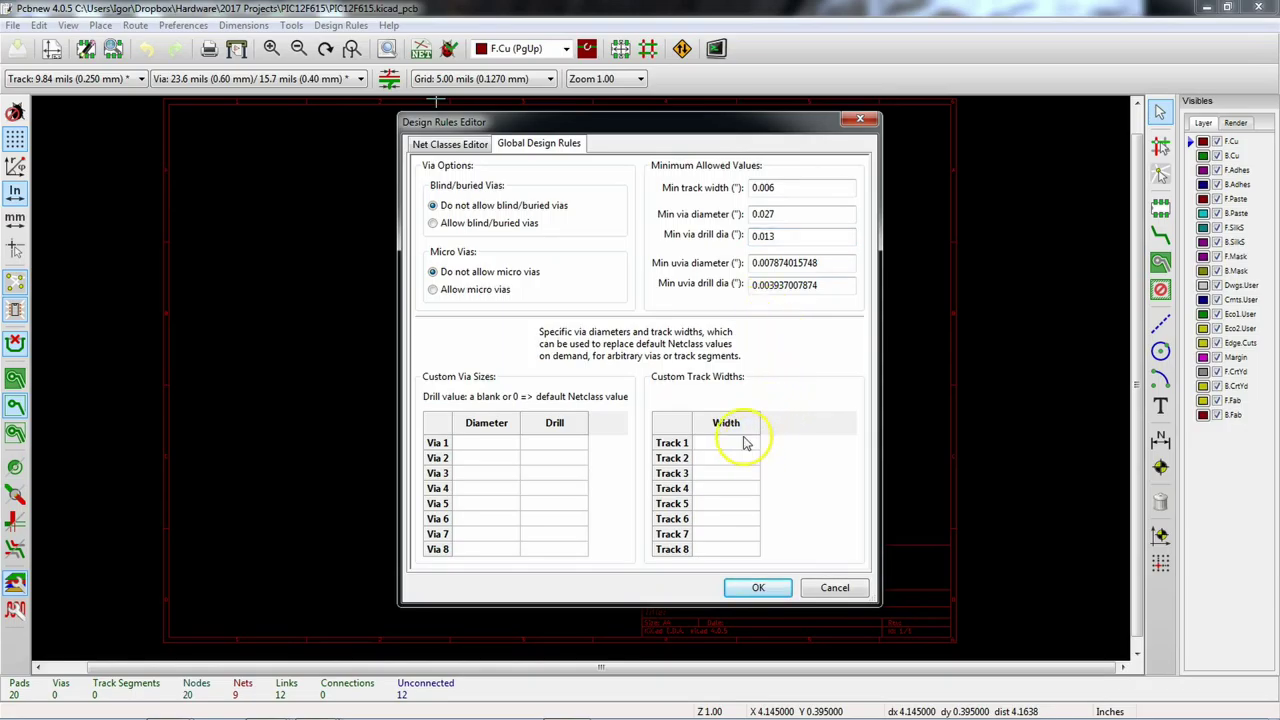
Step: Enter 0.024 as the Track 1 custom track width, then view the net class settings
click(737, 446)
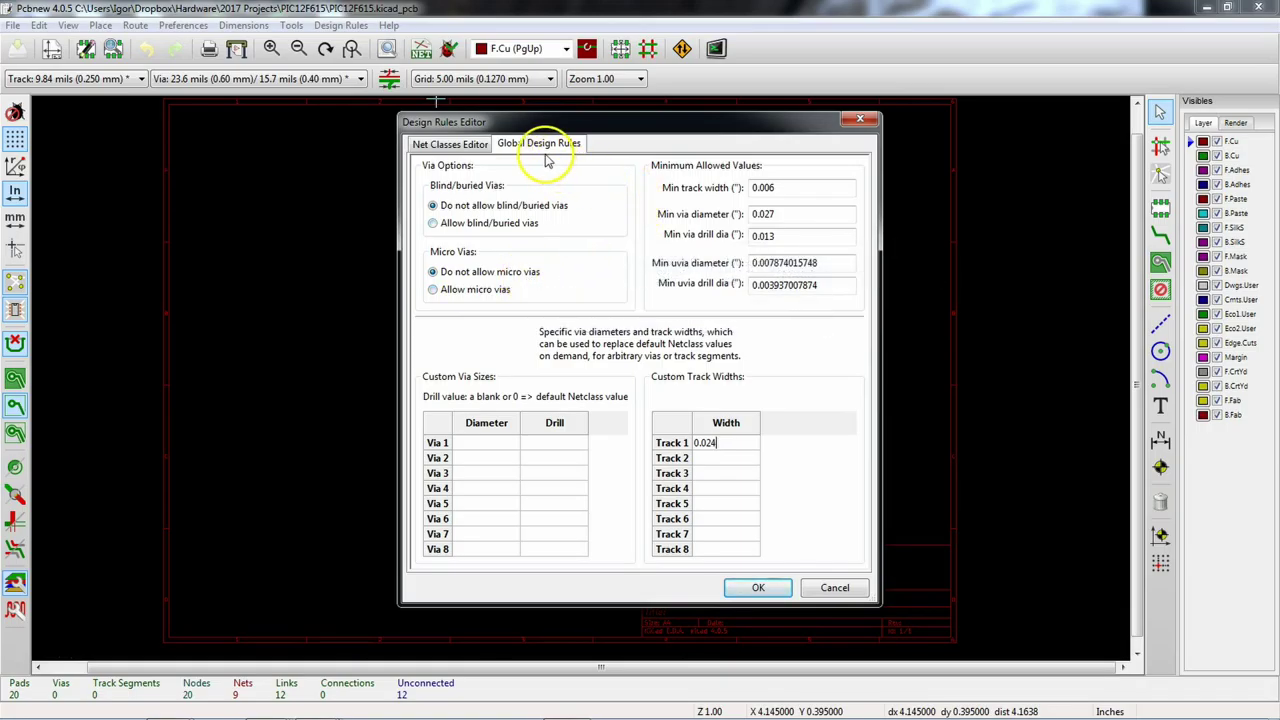
click(467, 148)
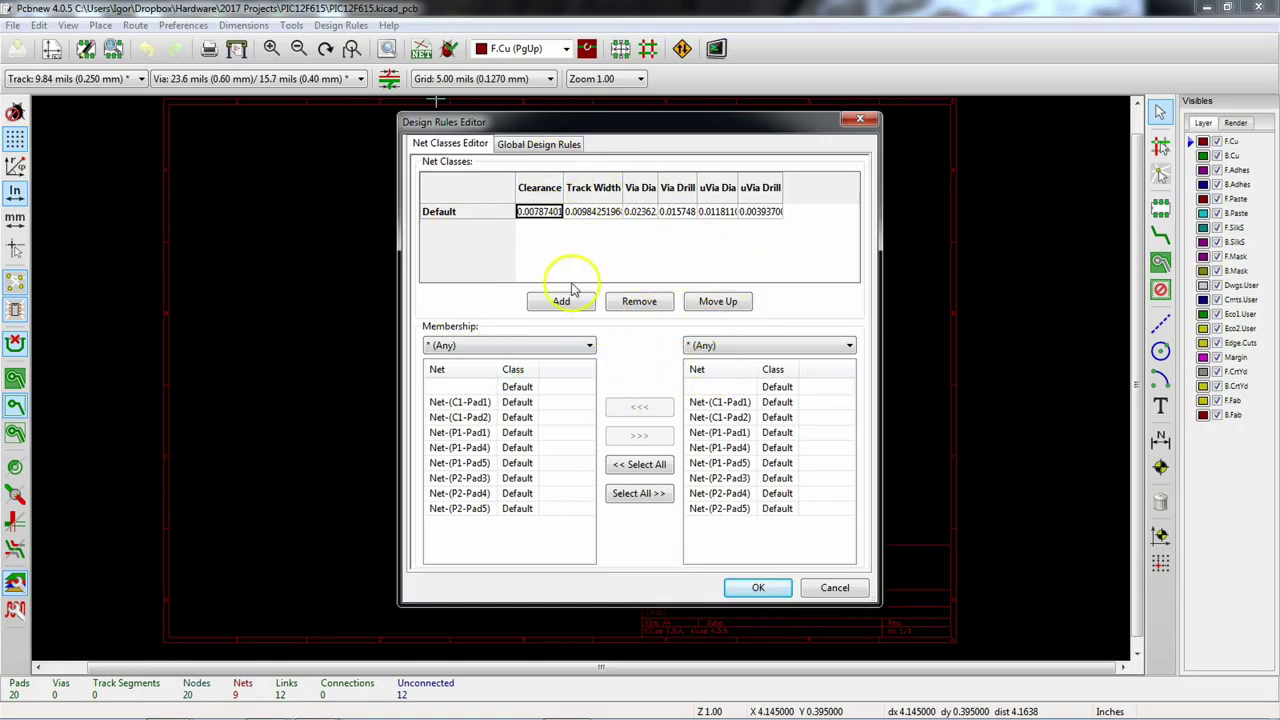
Step: Return to Global Design Rules and apply, triggering the Default via diameter rule error
click(545, 145)
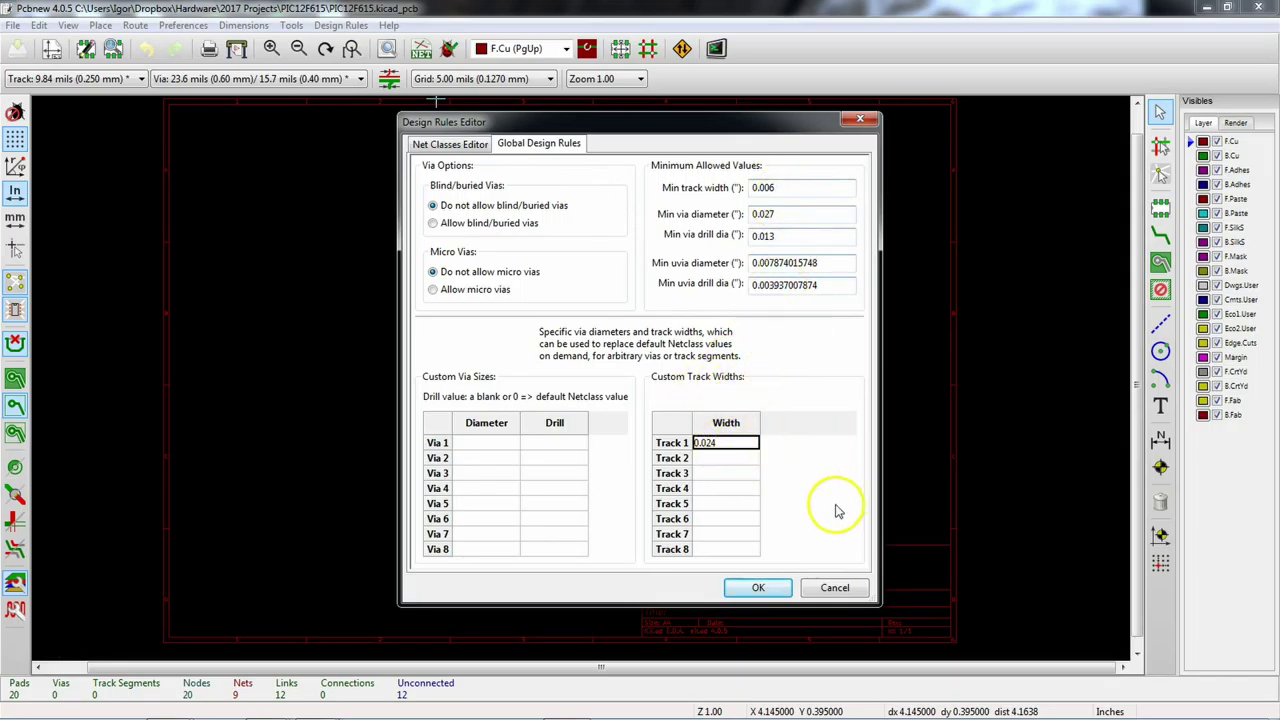
click(775, 596)
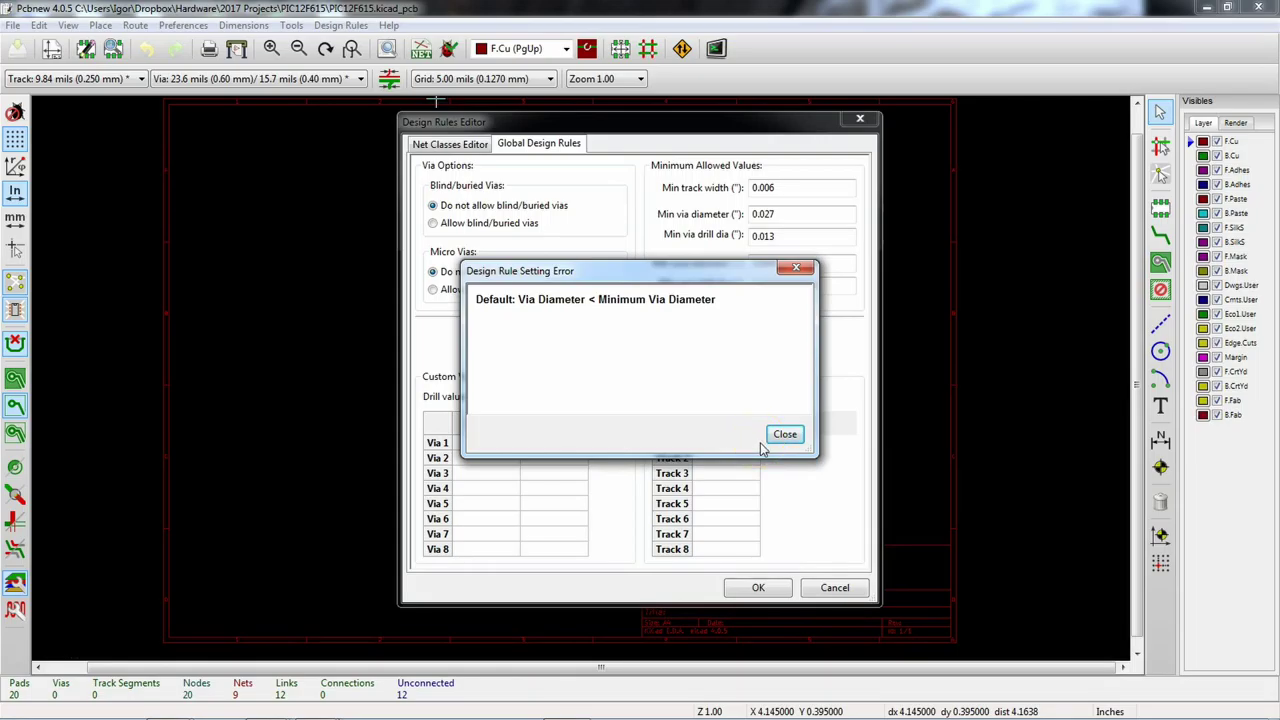
Step: Dismiss the error, set the Default net class via diameter to 0.027 and apply the rules
click(784, 435)
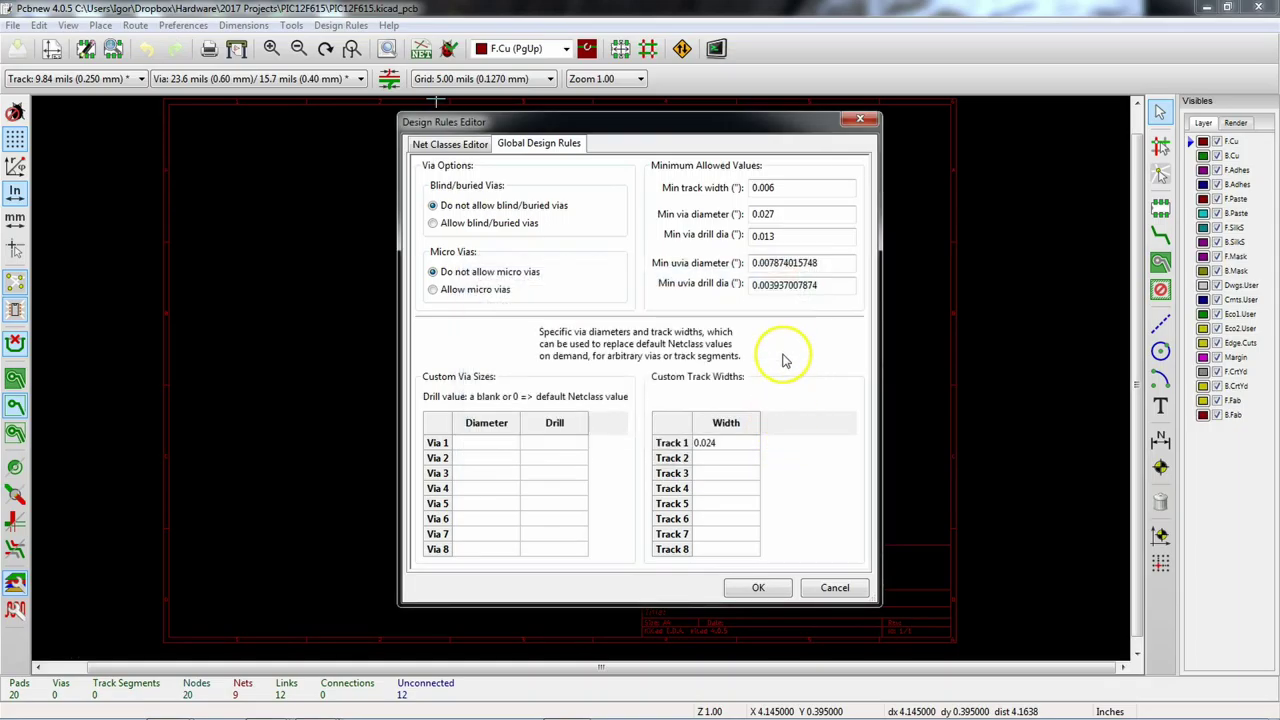
click(464, 153)
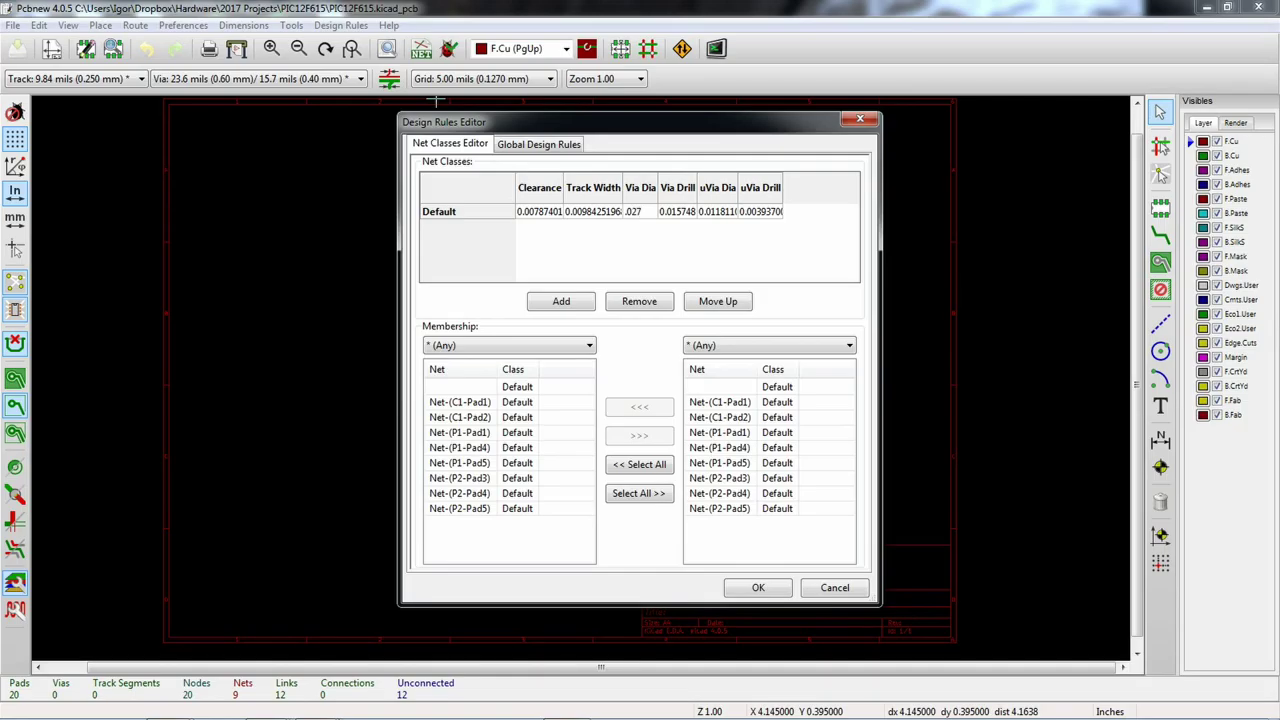
click(768, 587)
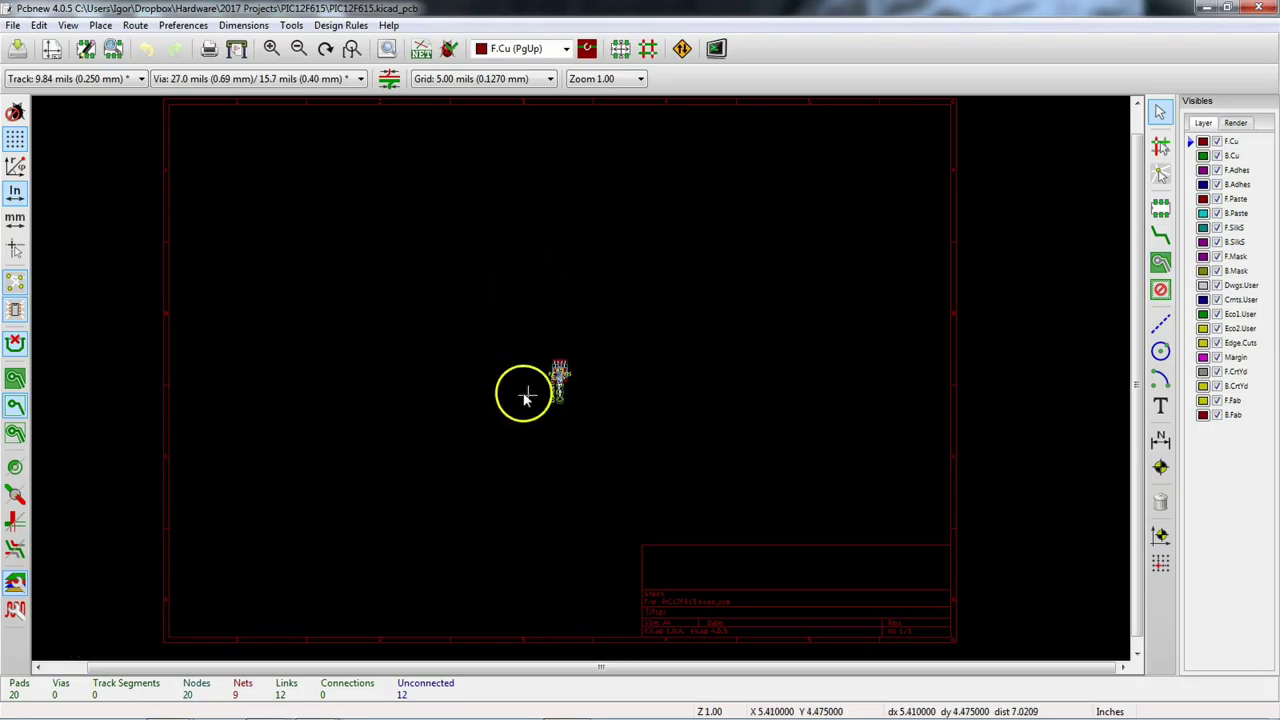
click(621, 50)
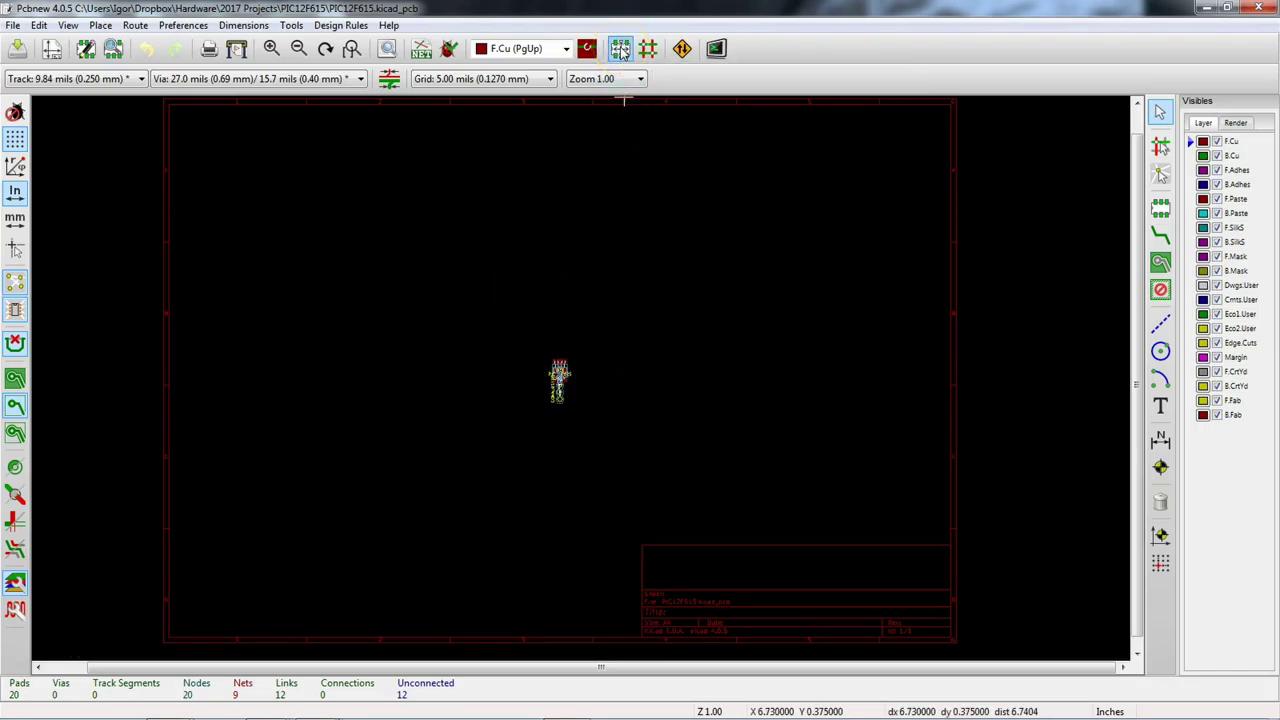
right_click(597, 352)
mouse_move(688, 398)
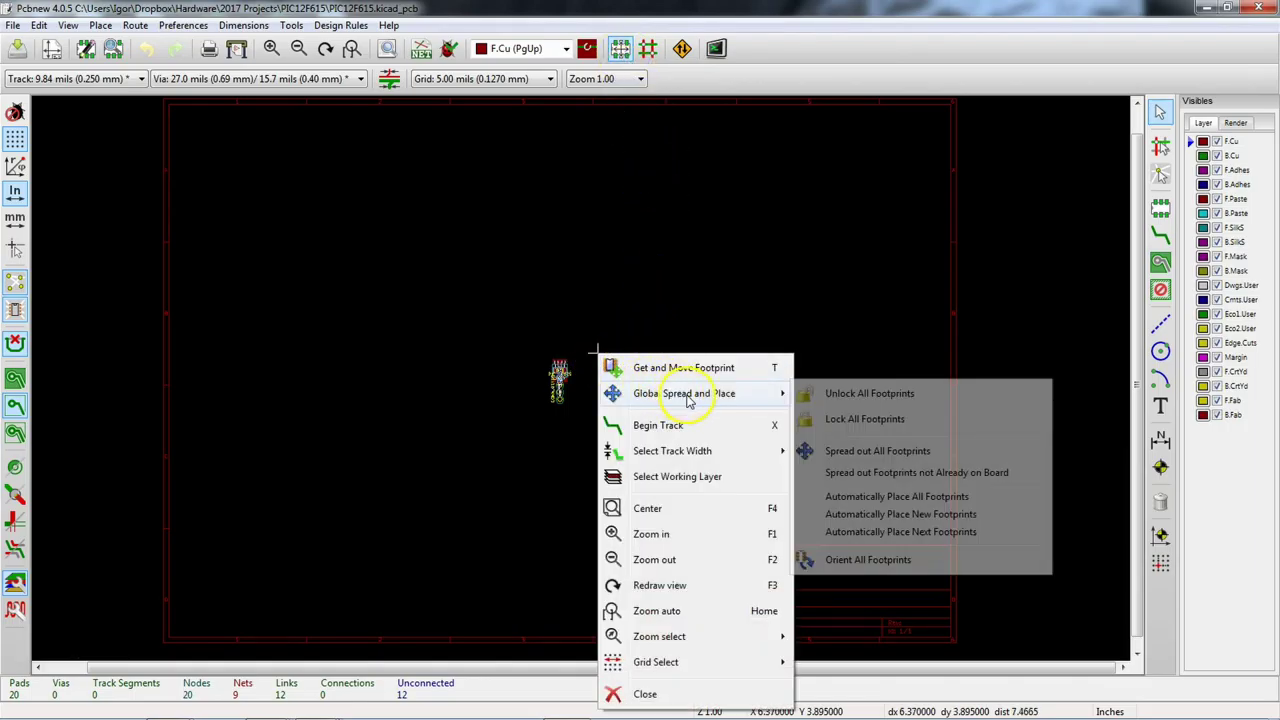
click(908, 458)
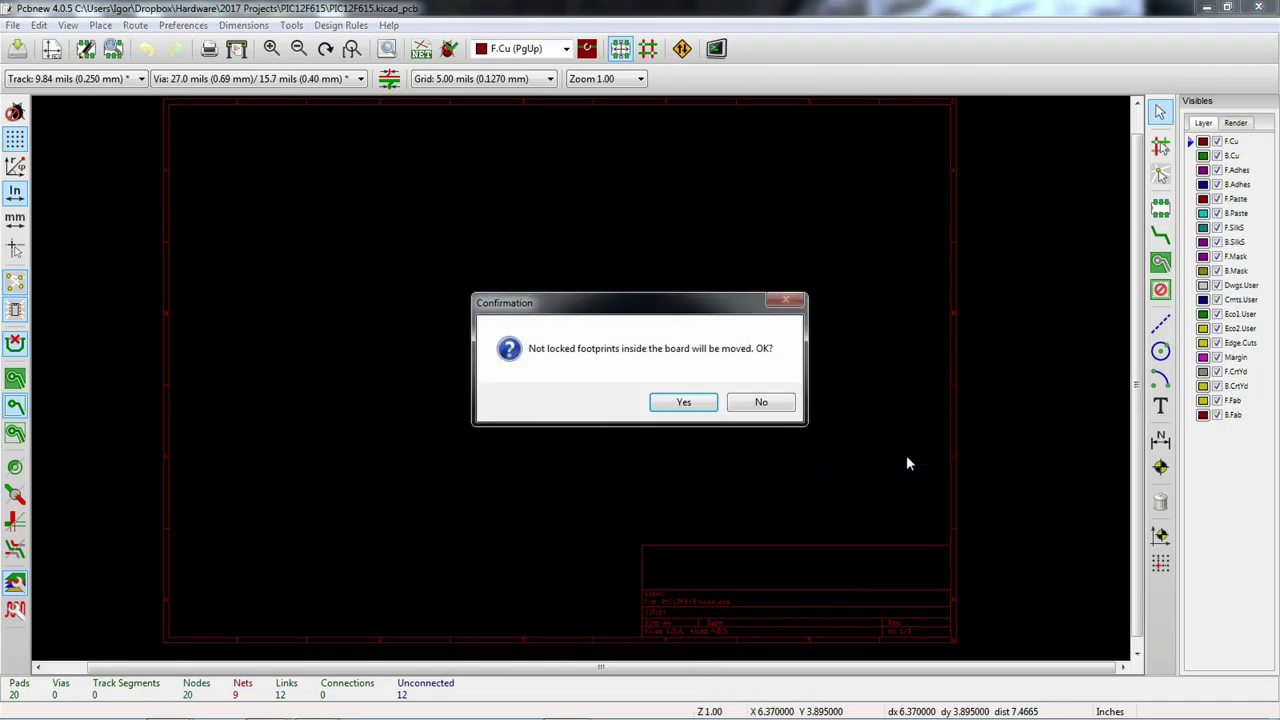
click(685, 404)
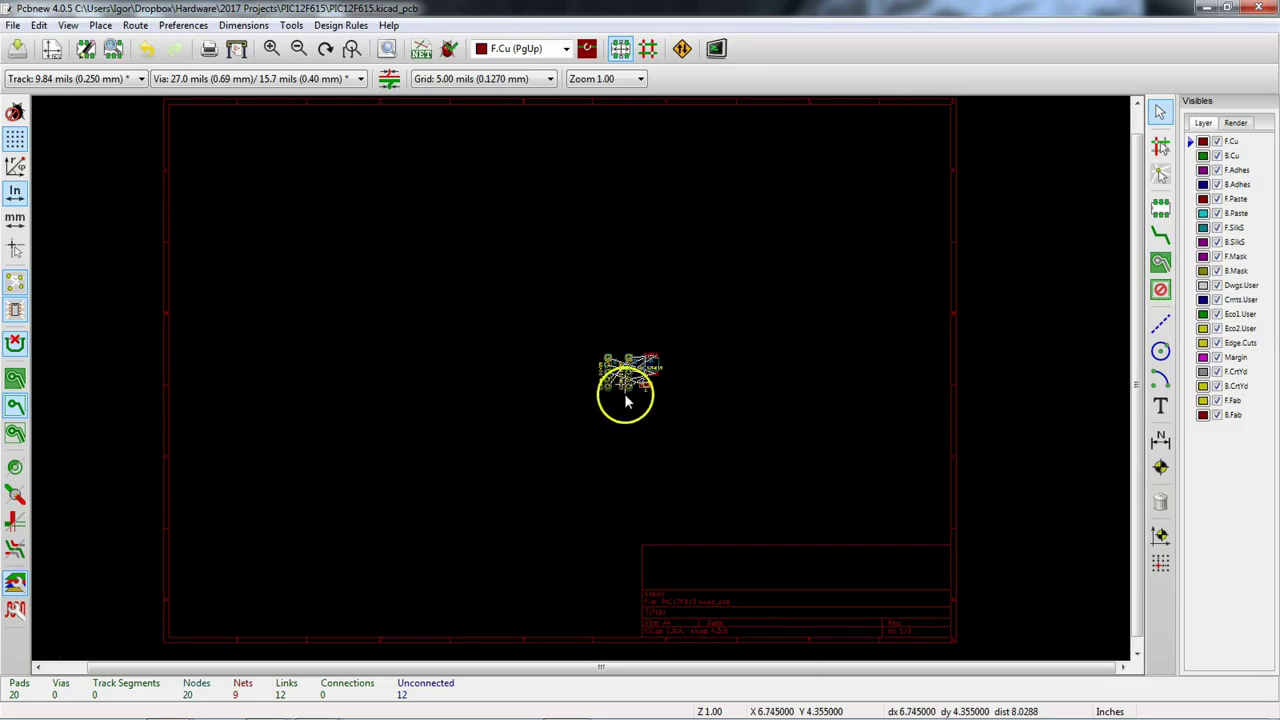
Step: Zoom in to Zoom 5.00 on footprints P1, P2, U1 and C1
scroll(660, 400, up, 3)
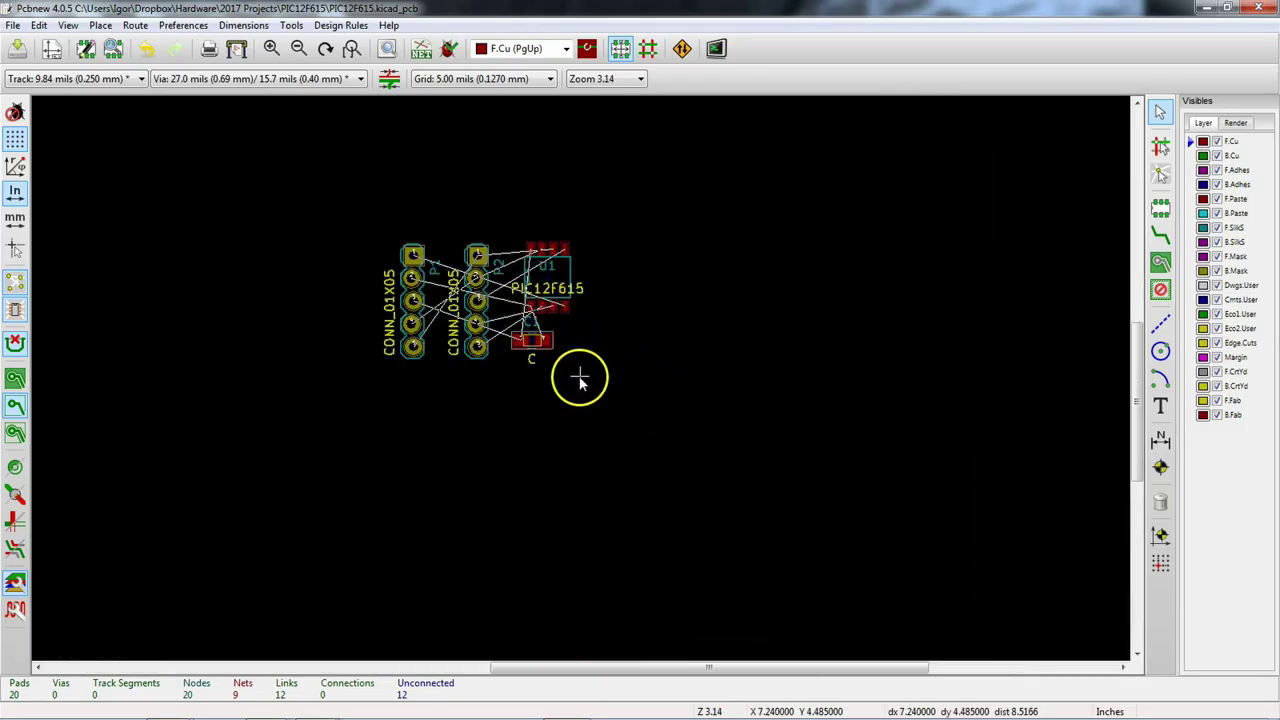
scroll(357, 343, down, 3)
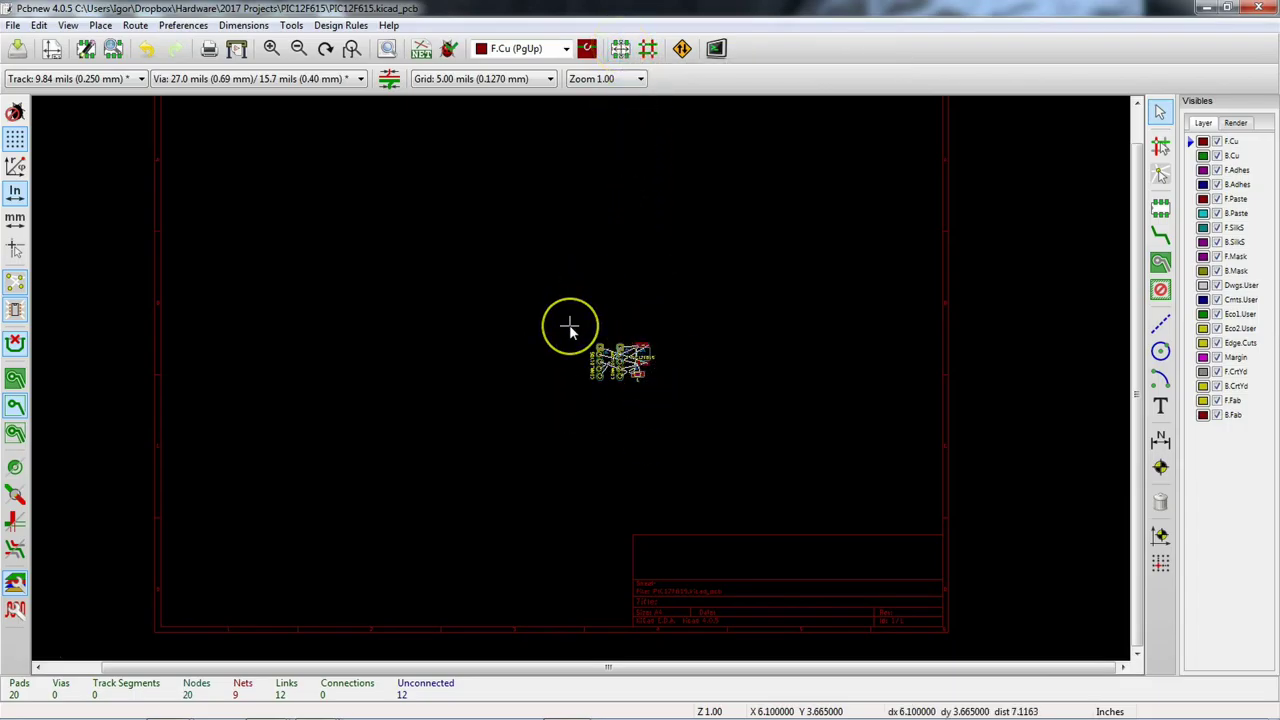
scroll(590, 372, up, 3)
scroll(583, 385, up, 2)
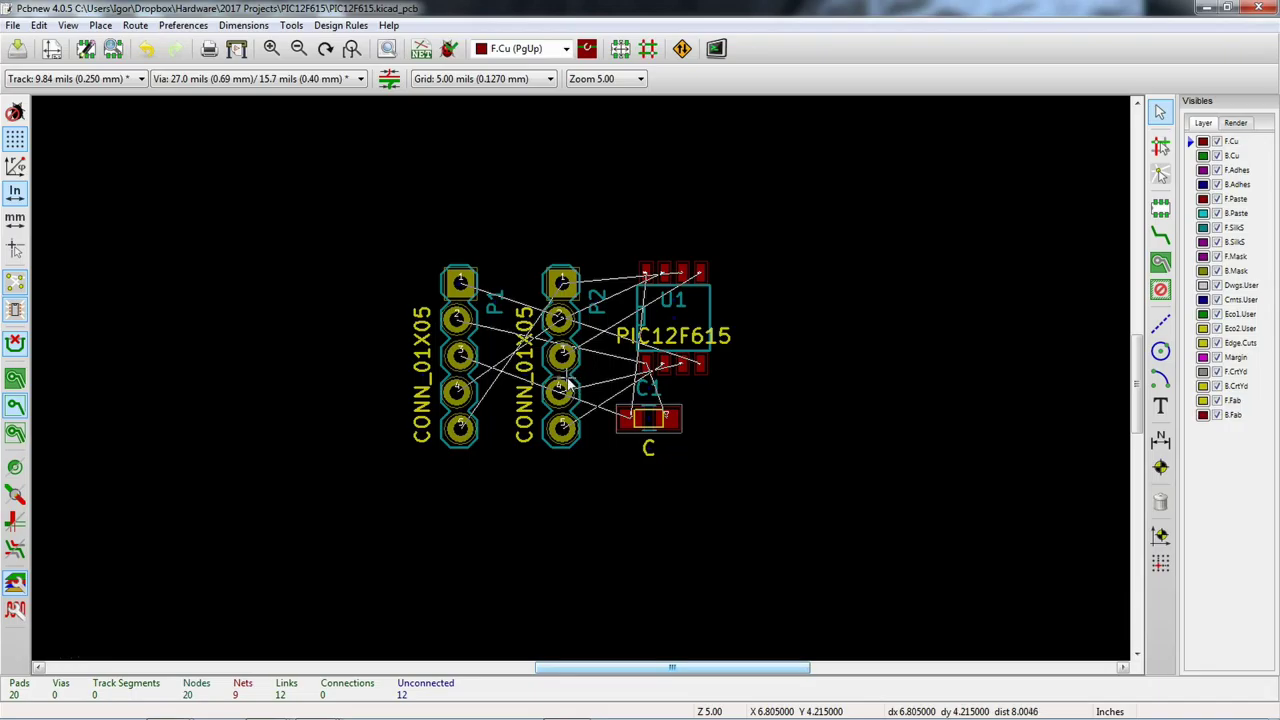
click(430, 288)
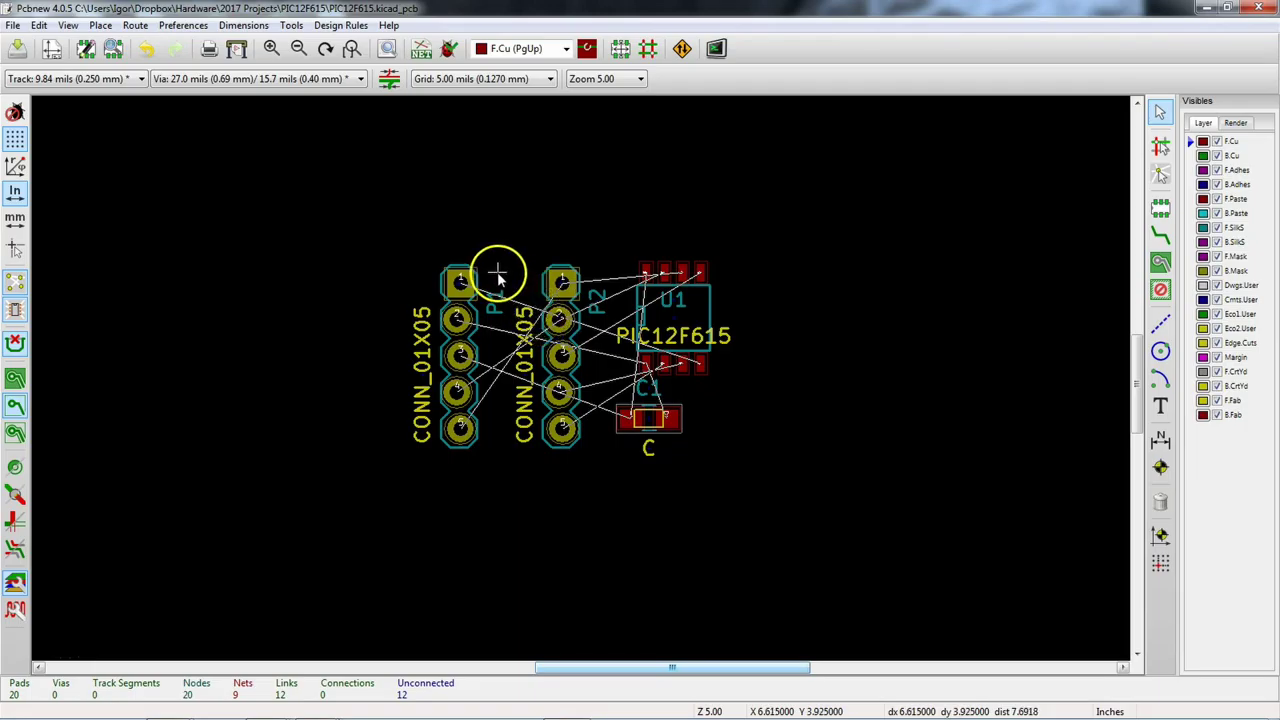
Step: Drag header P1 far to the left, away from P2 and the chip
drag(457, 287, 185, 279)
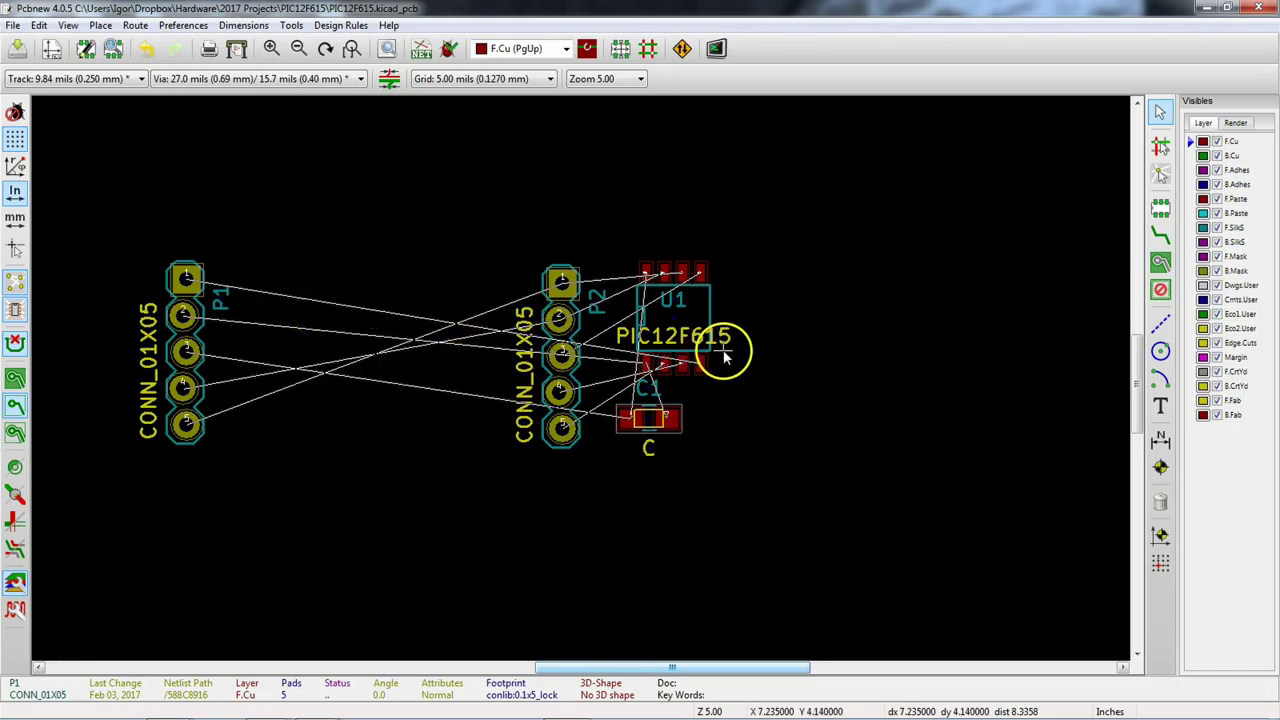
click(673, 319)
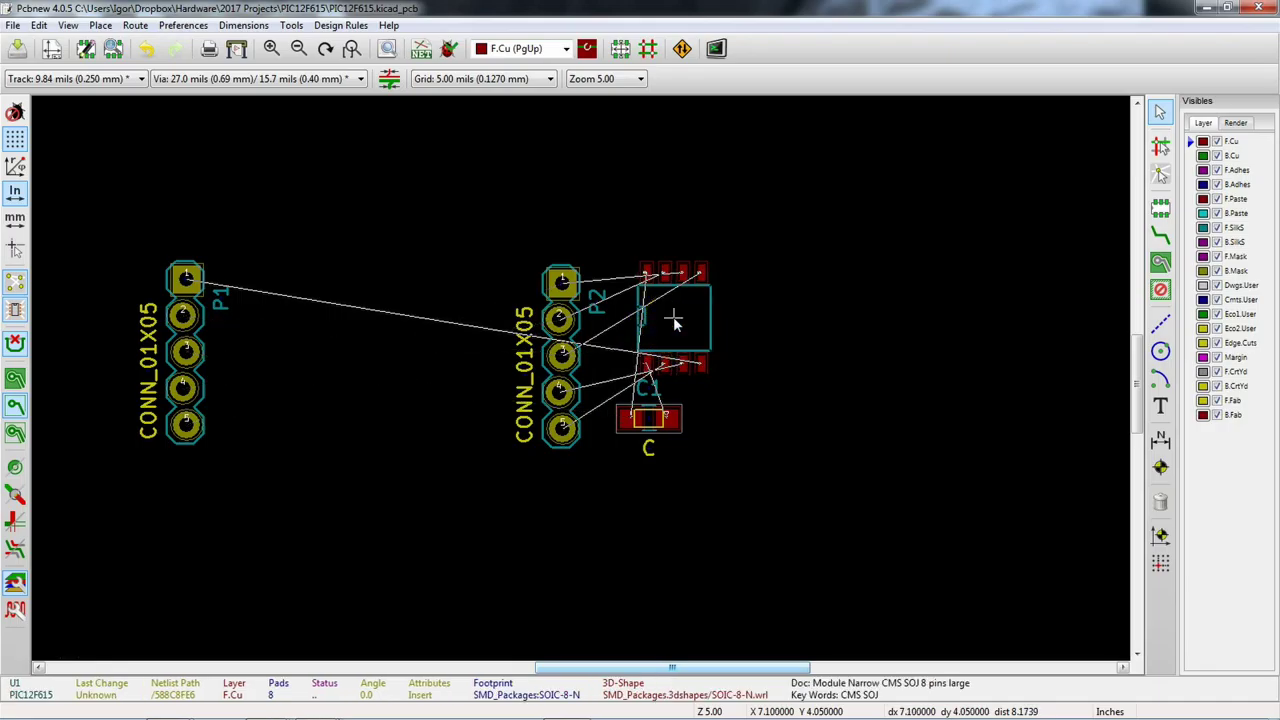
Step: Grab footprint U1, rotate it a half turn and place it between headers P1 and P2
click(690, 316)
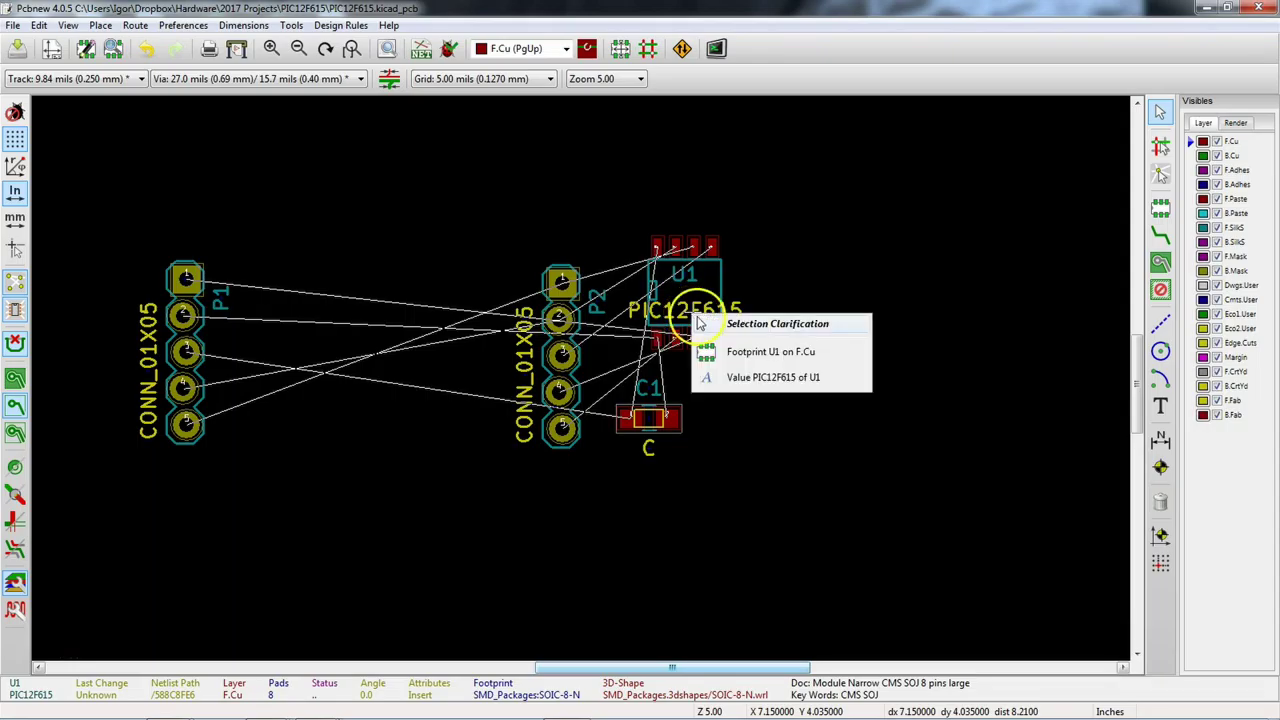
click(725, 349)
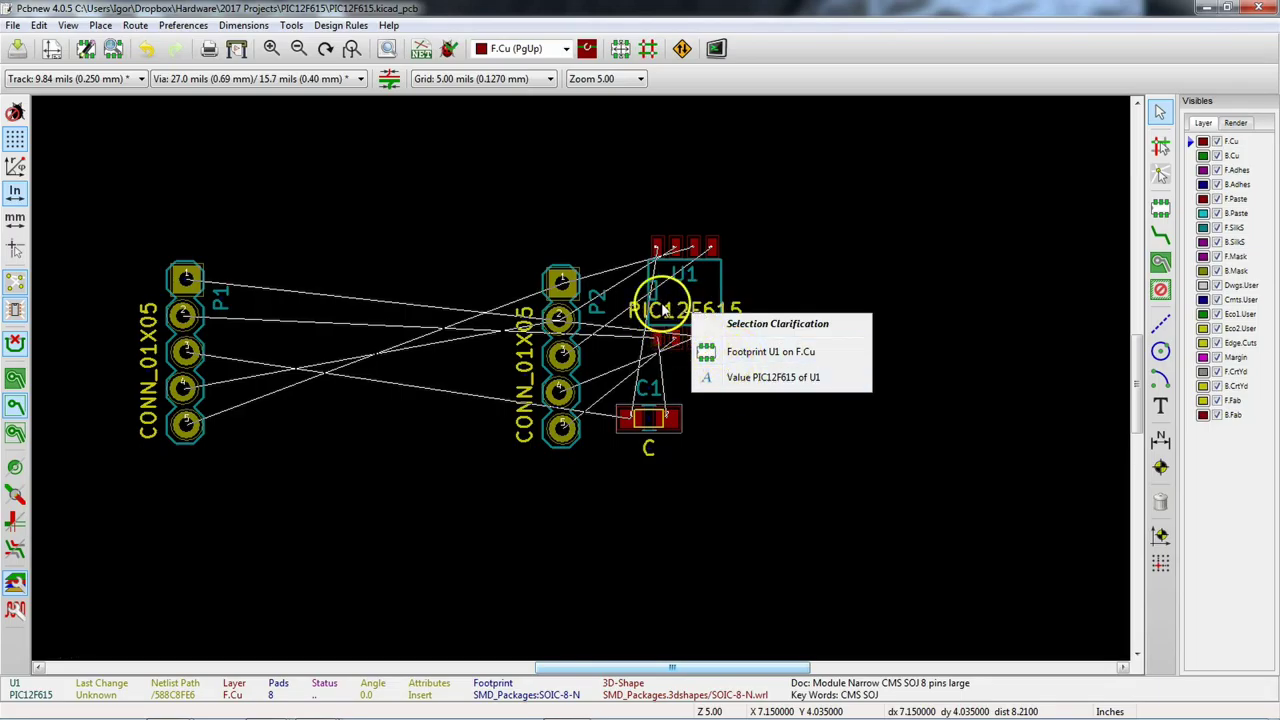
click(770, 355)
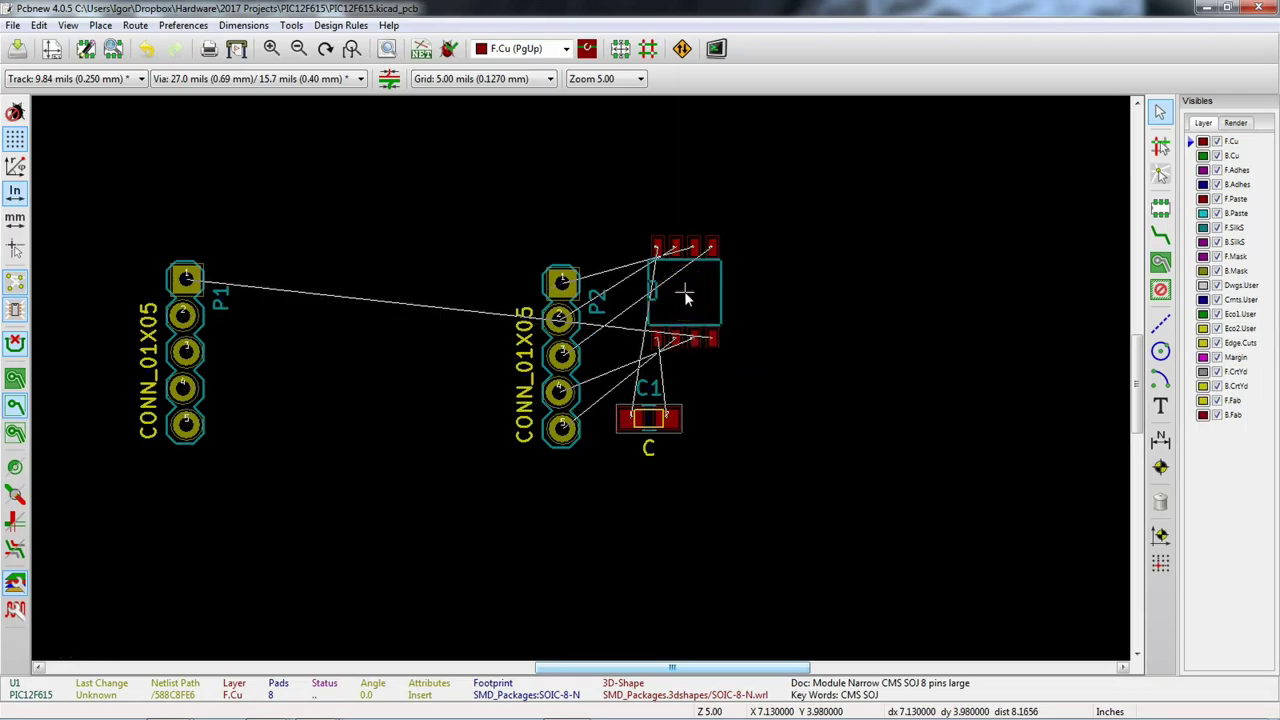
scroll(686, 260, up, 5)
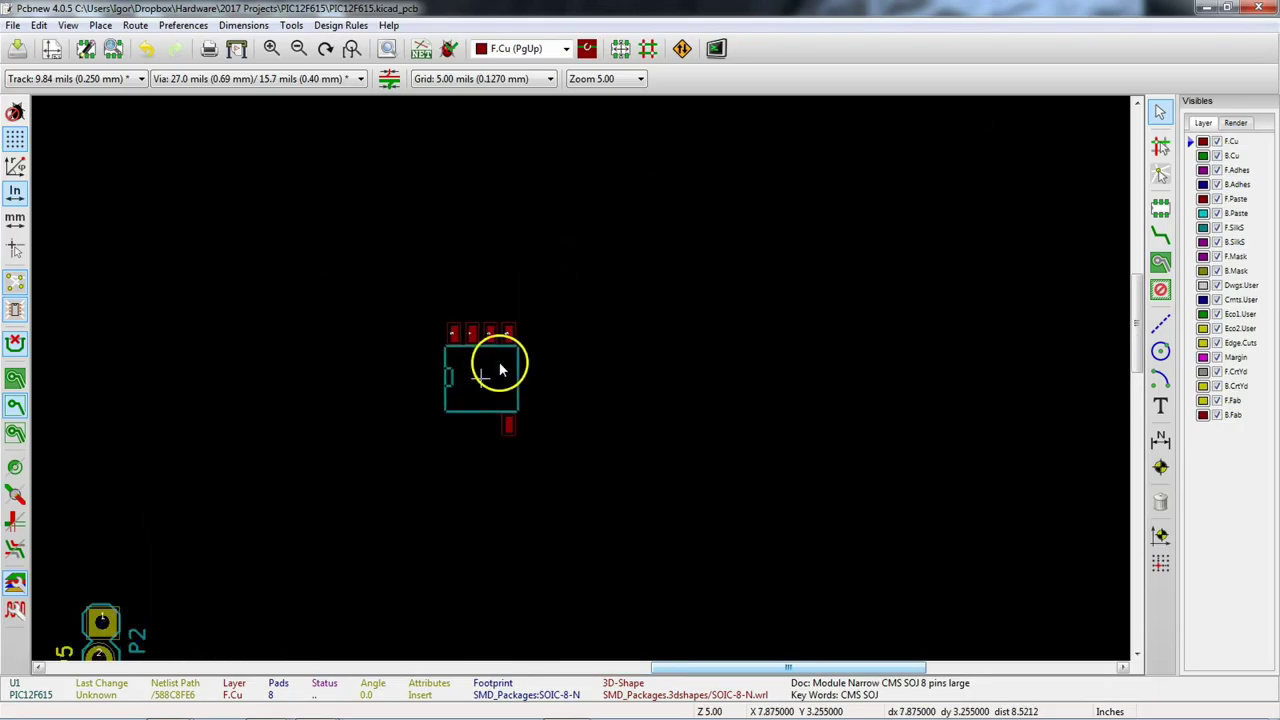
scroll(319, 481, down, 3)
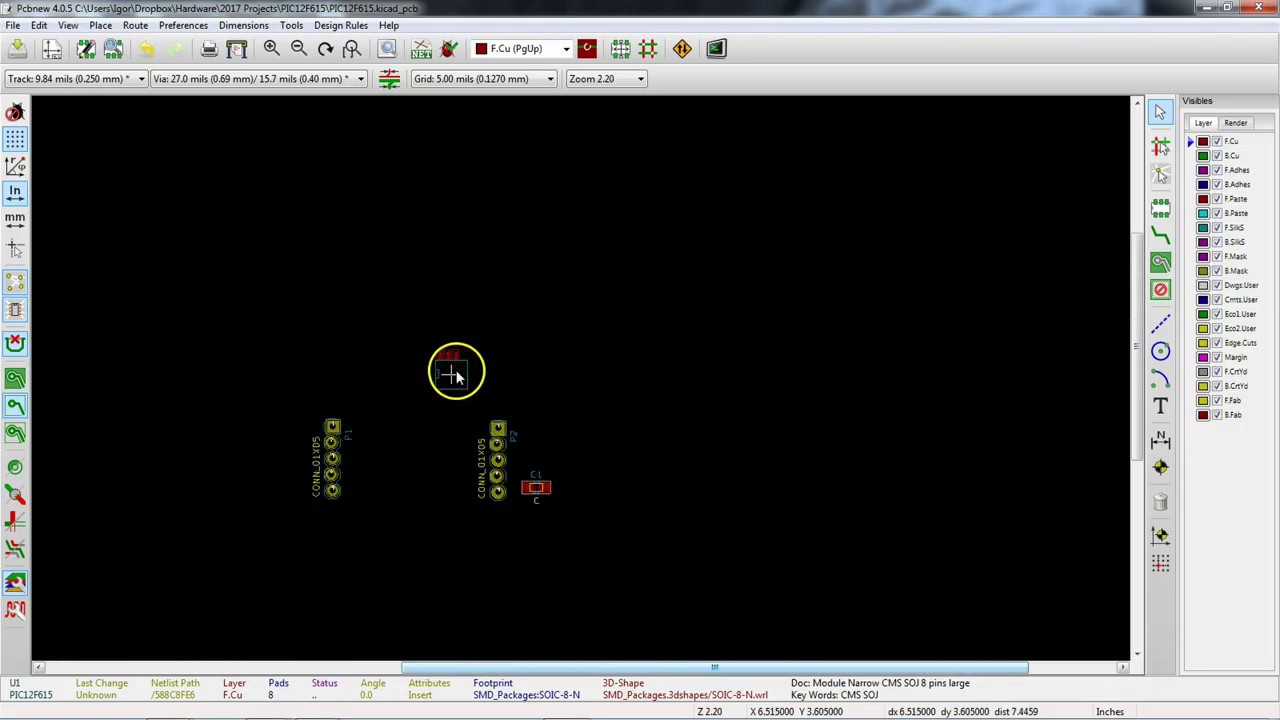
scroll(570, 380, up, 3)
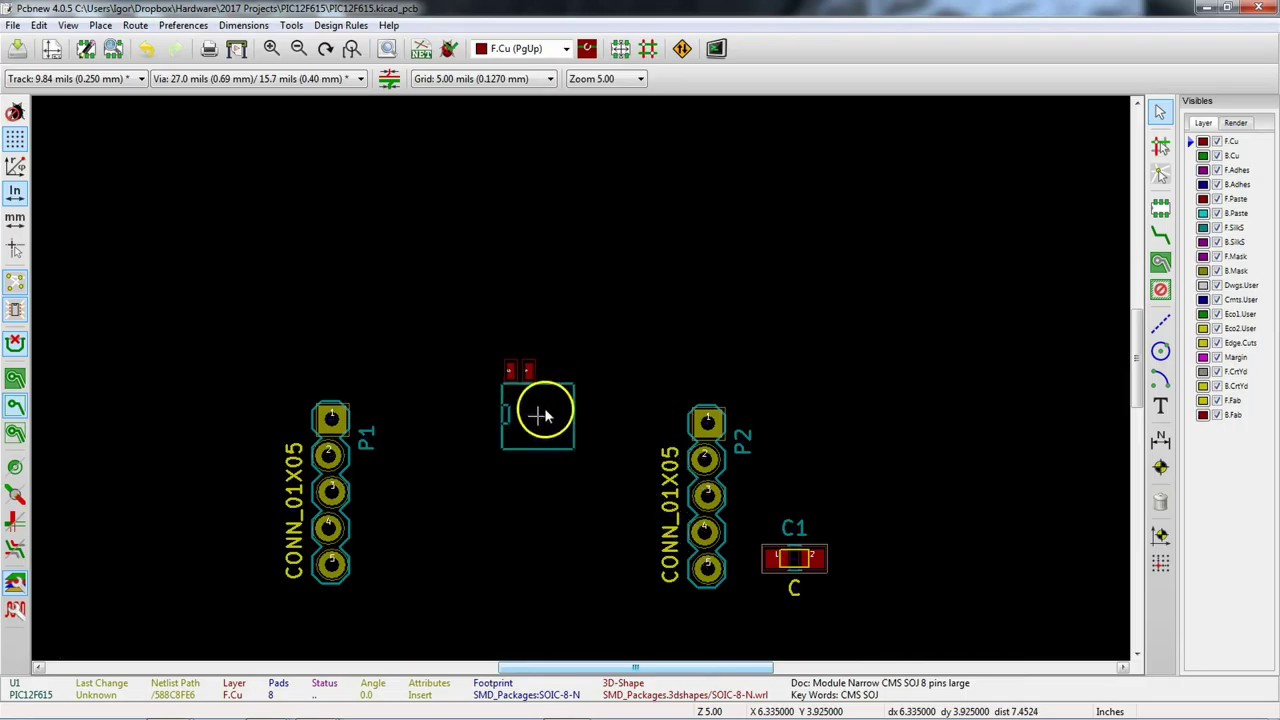
key(r)
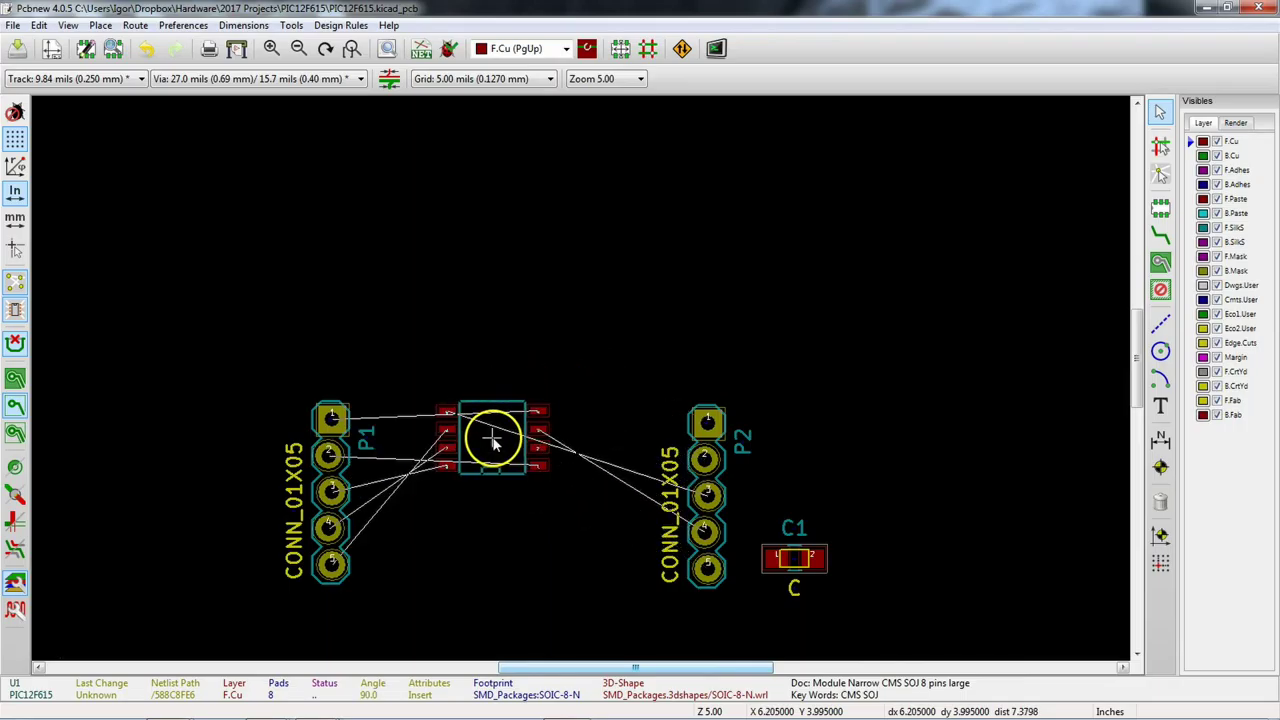
key(r)
key(r)
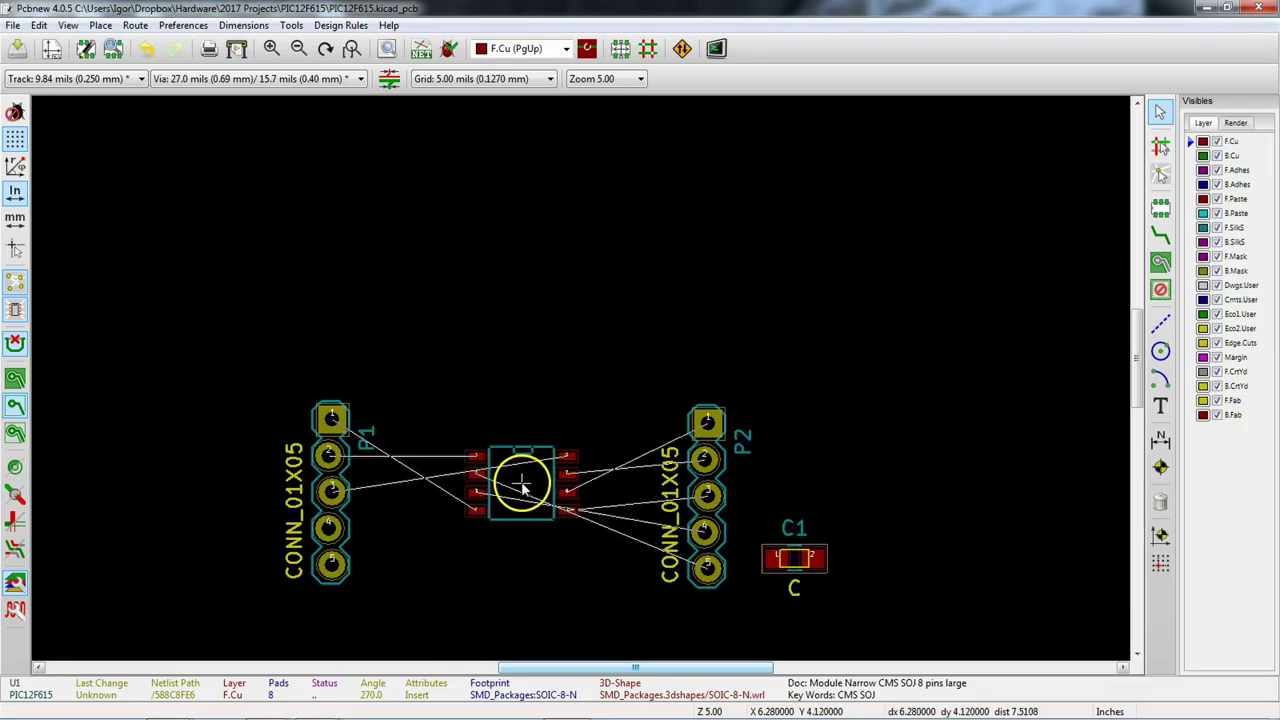
click(522, 480)
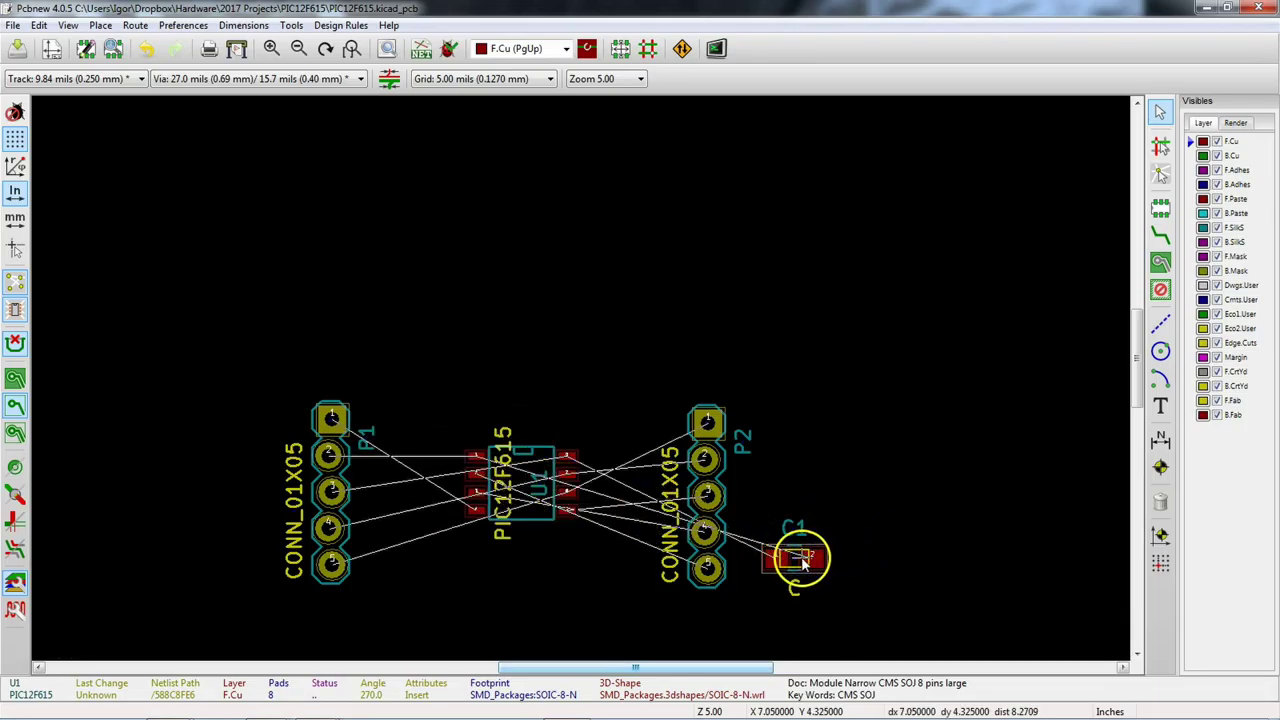
Step: Move capacitor C1, rotate it and place it just above U1
key(m)
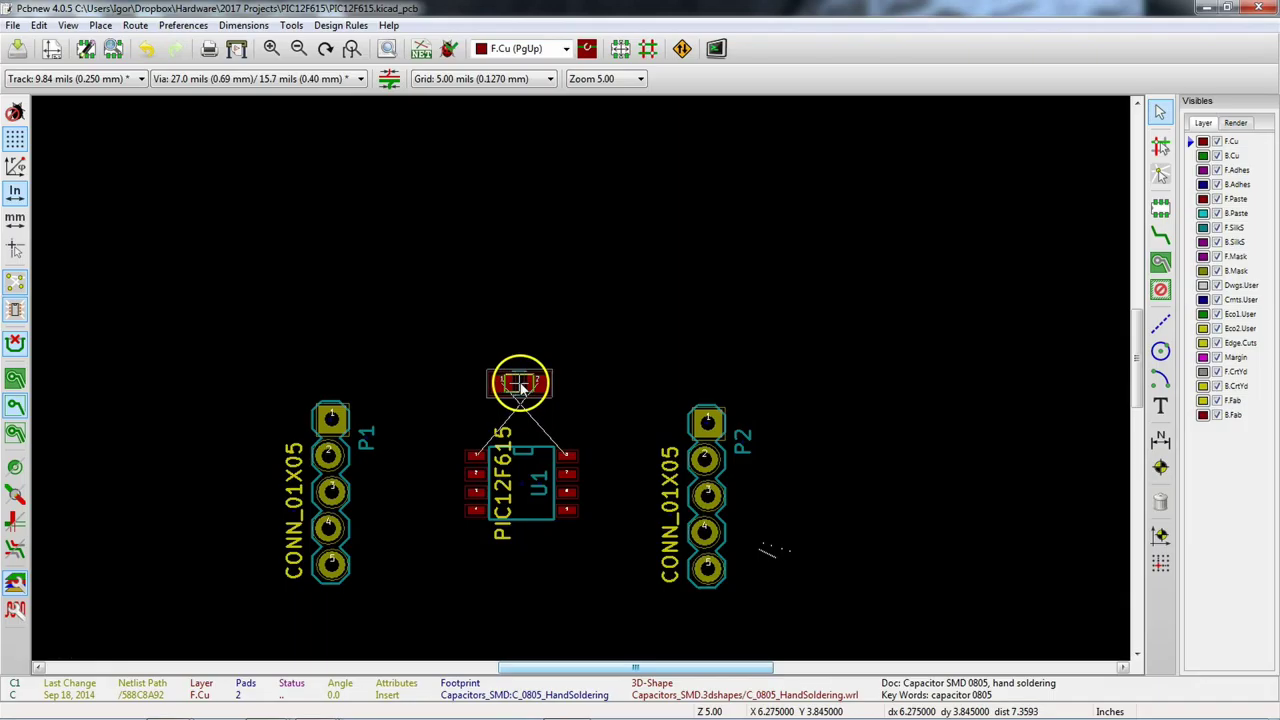
key(r)
key(r)
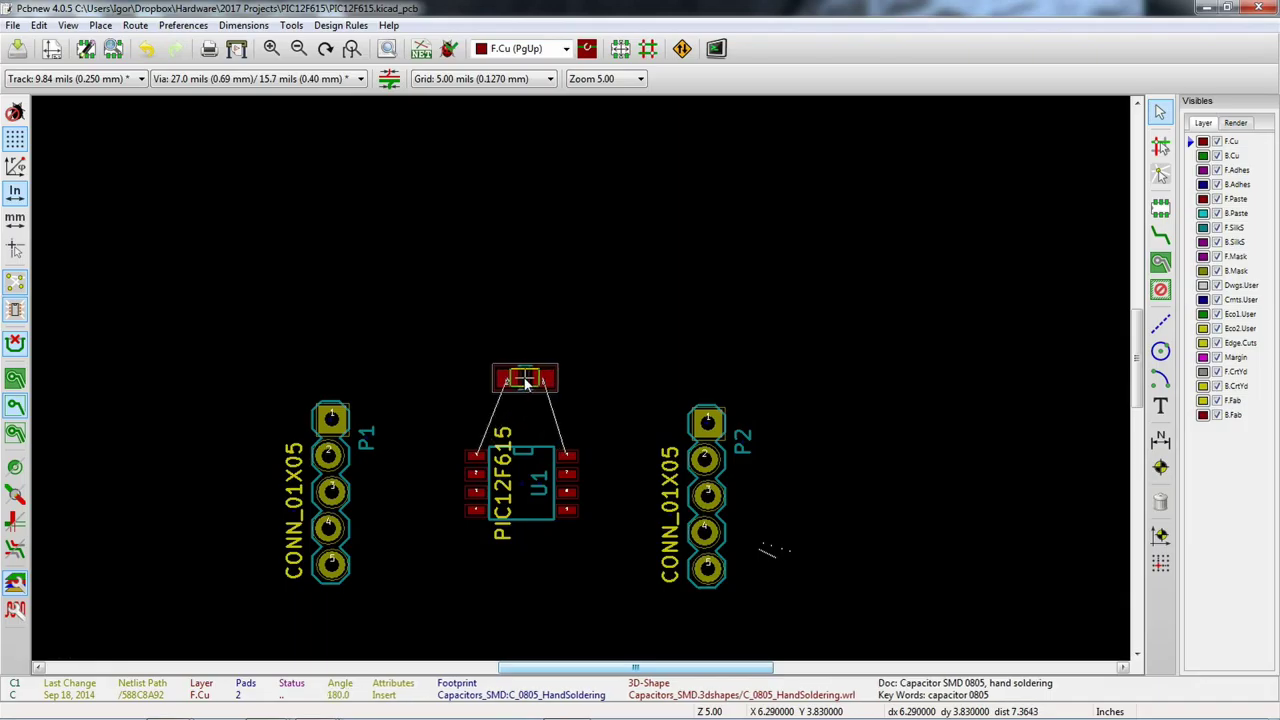
click(519, 392)
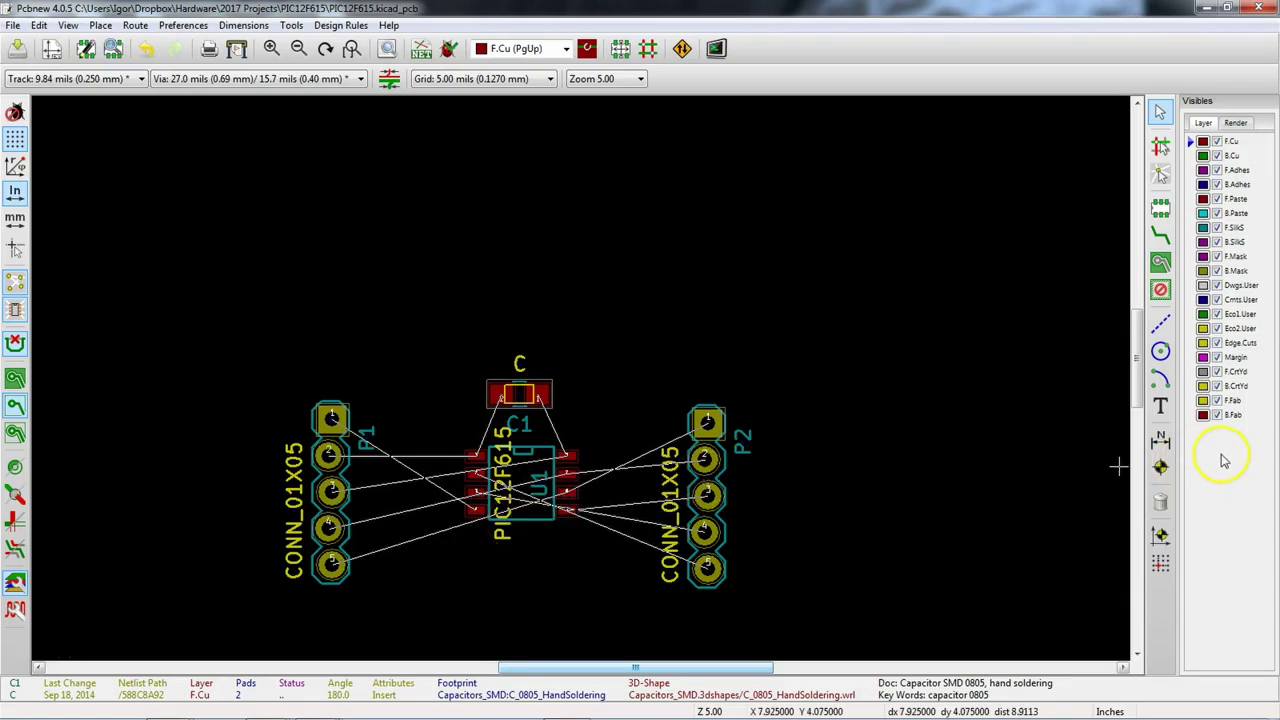
Step: Turn off Values in the Render visibility list so only reference labels show
click(1235, 123)
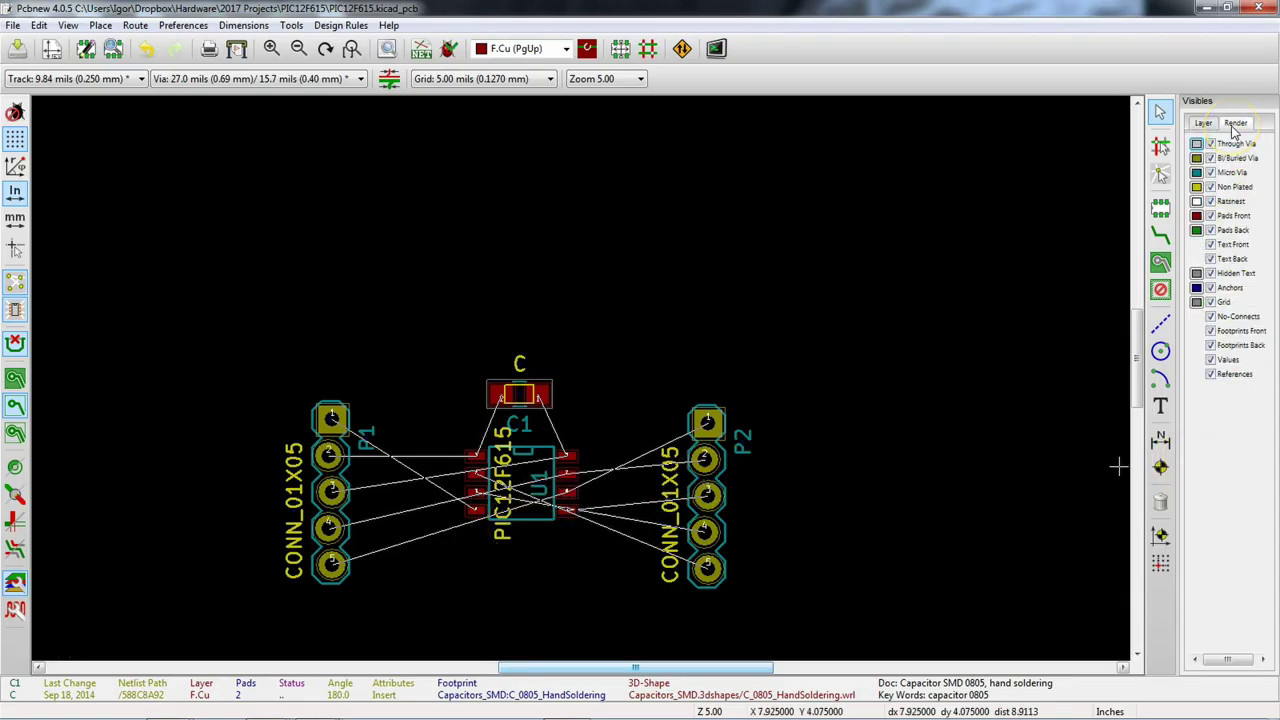
click(1212, 360)
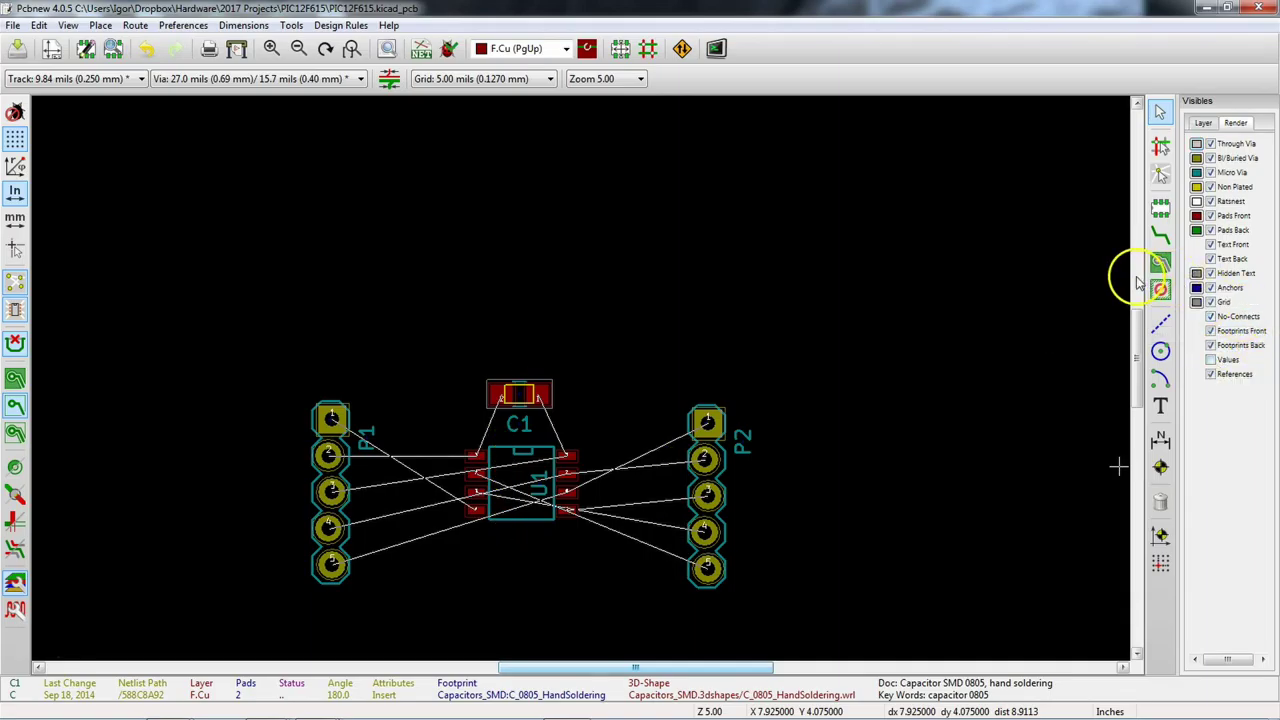
middle_drag(629, 337, 640, 249)
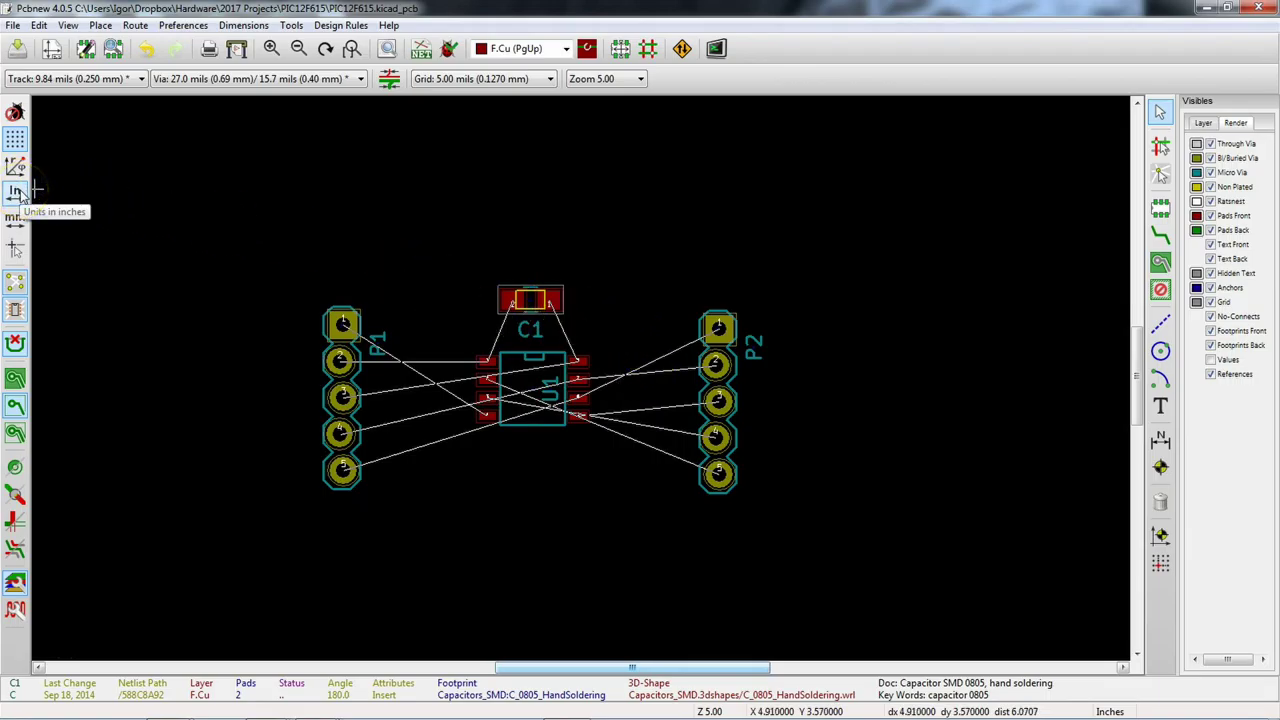
Step: Switch the placement grid from 5 mils to 100.00 mils (2.5400 mm) using the canvas menu
right_click(556, 206)
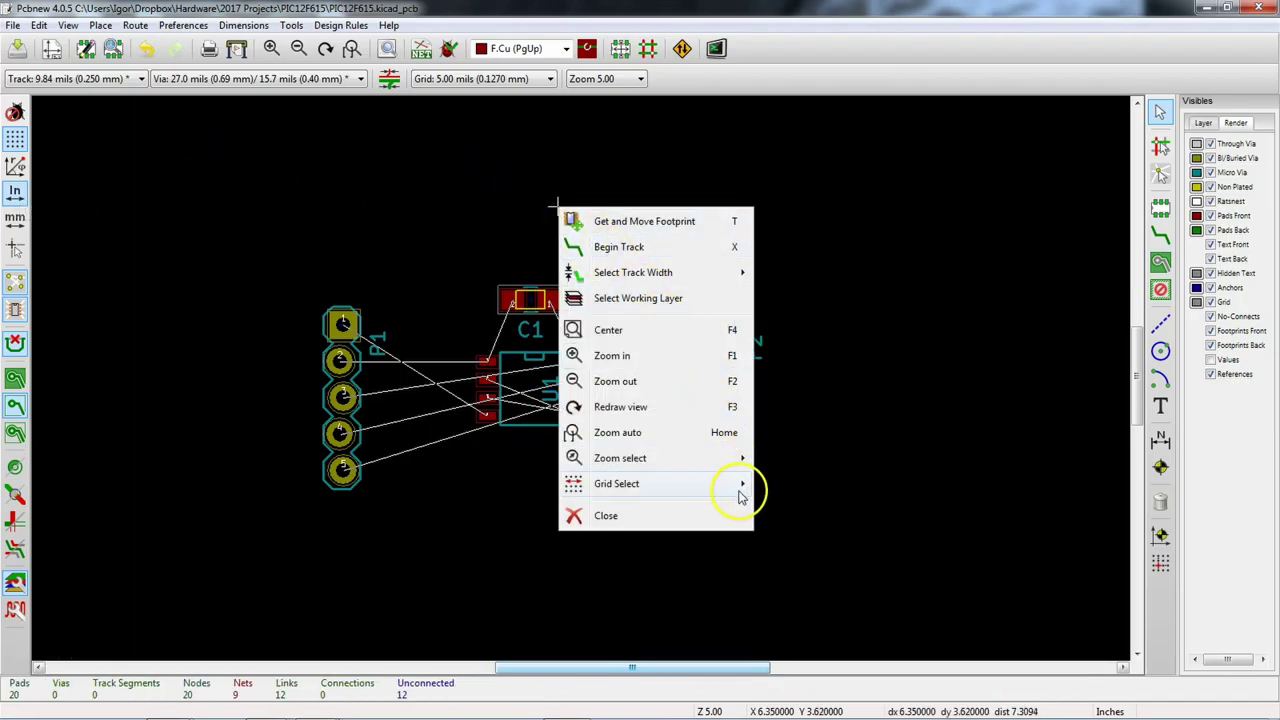
mouse_move(740, 490)
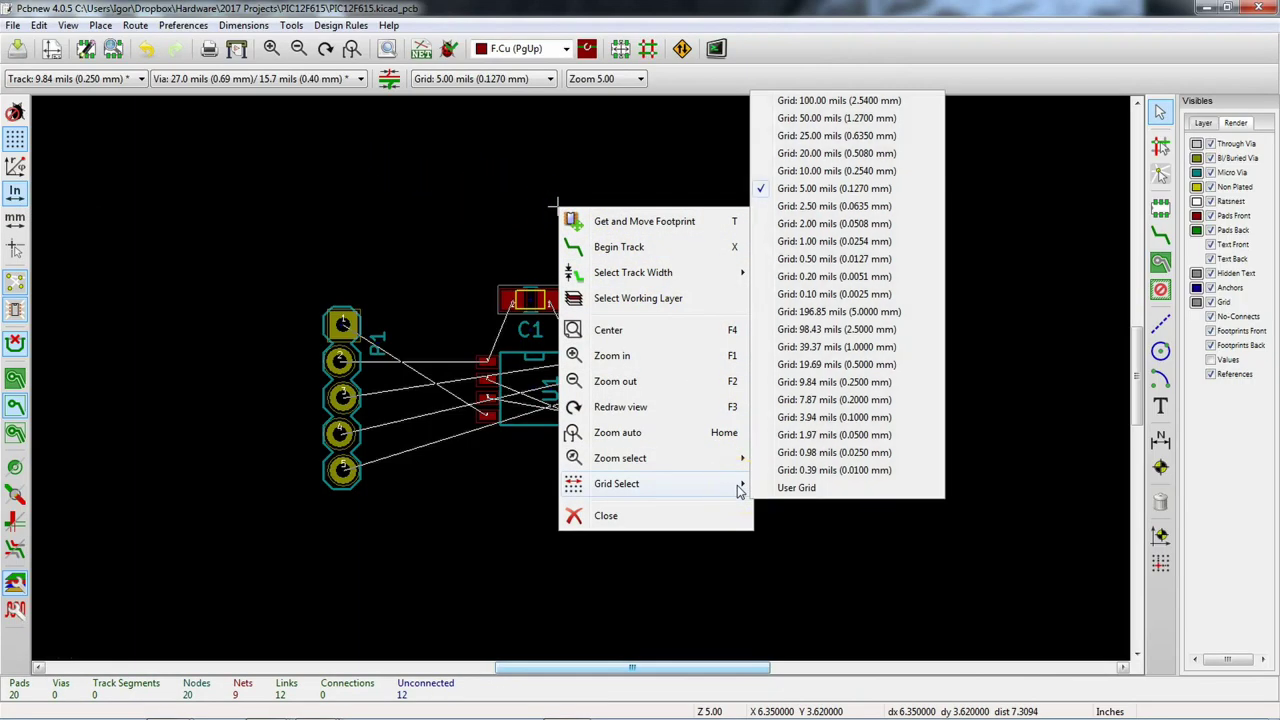
click(855, 101)
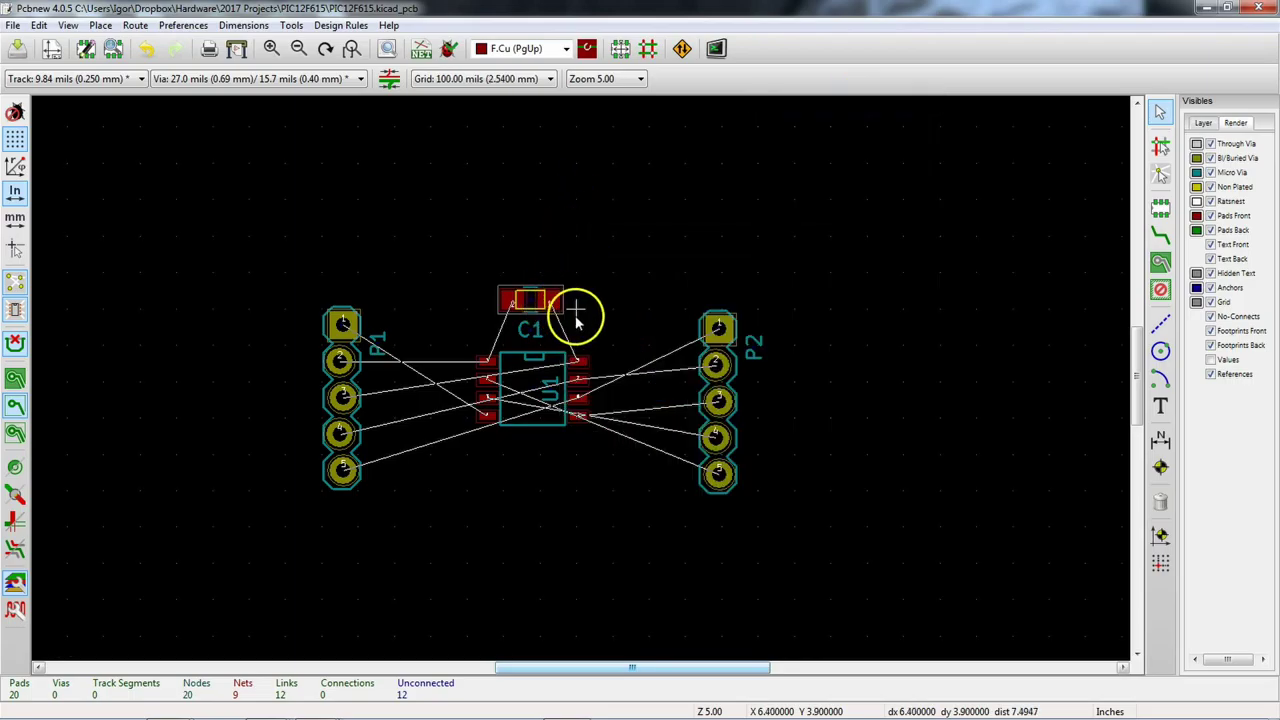
scroll(530, 381, up, 1)
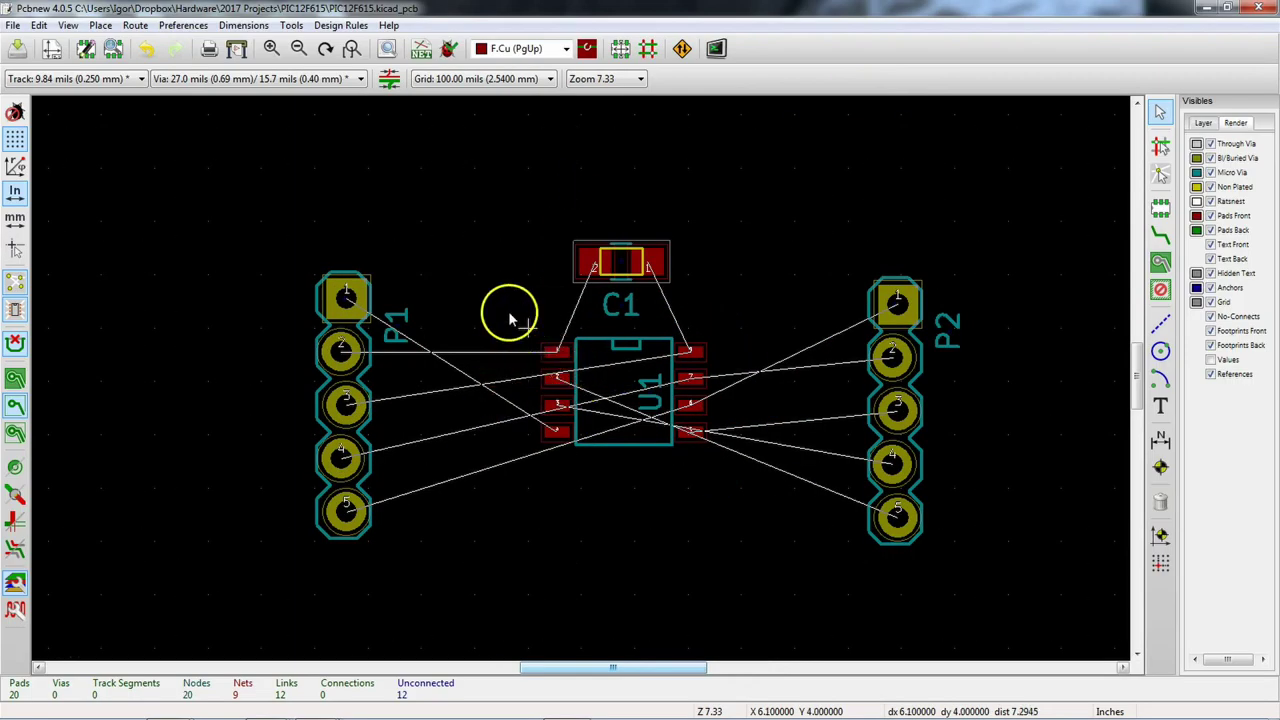
scroll(508, 314, down, 2)
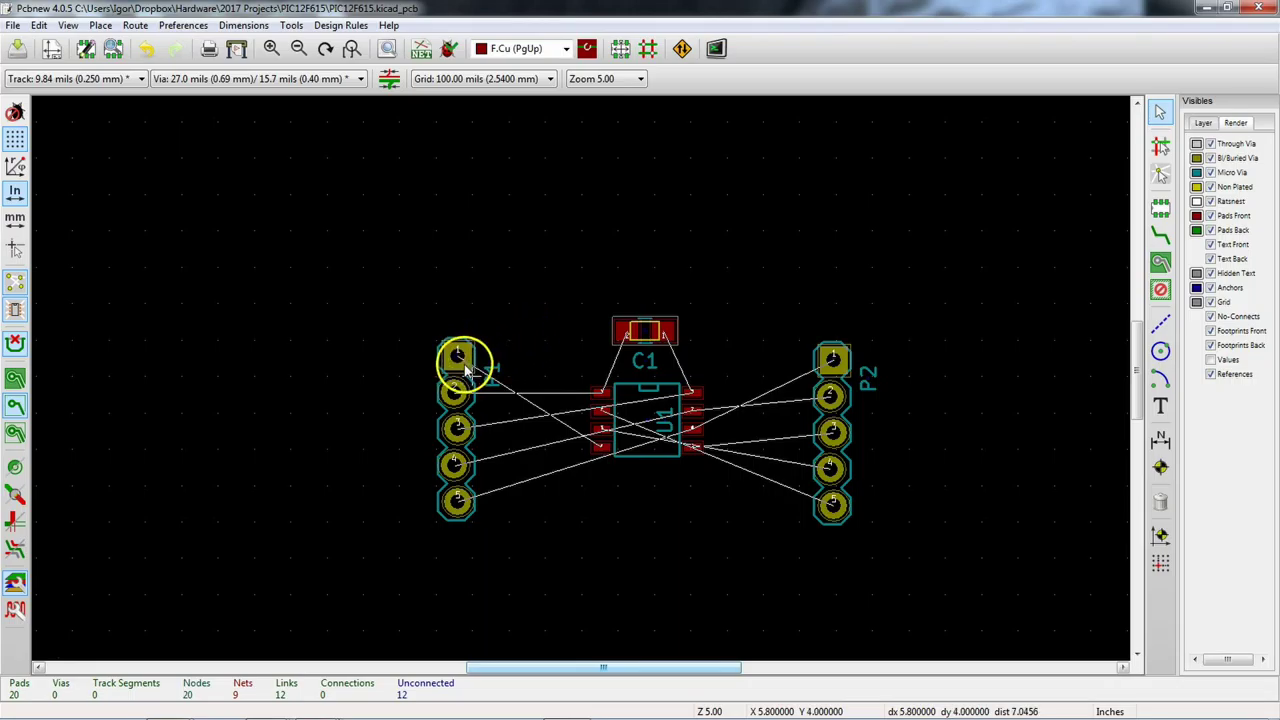
Step: Move header P1 beside U1's left side and header P2 beside its right side
drag(457, 357, 538, 343)
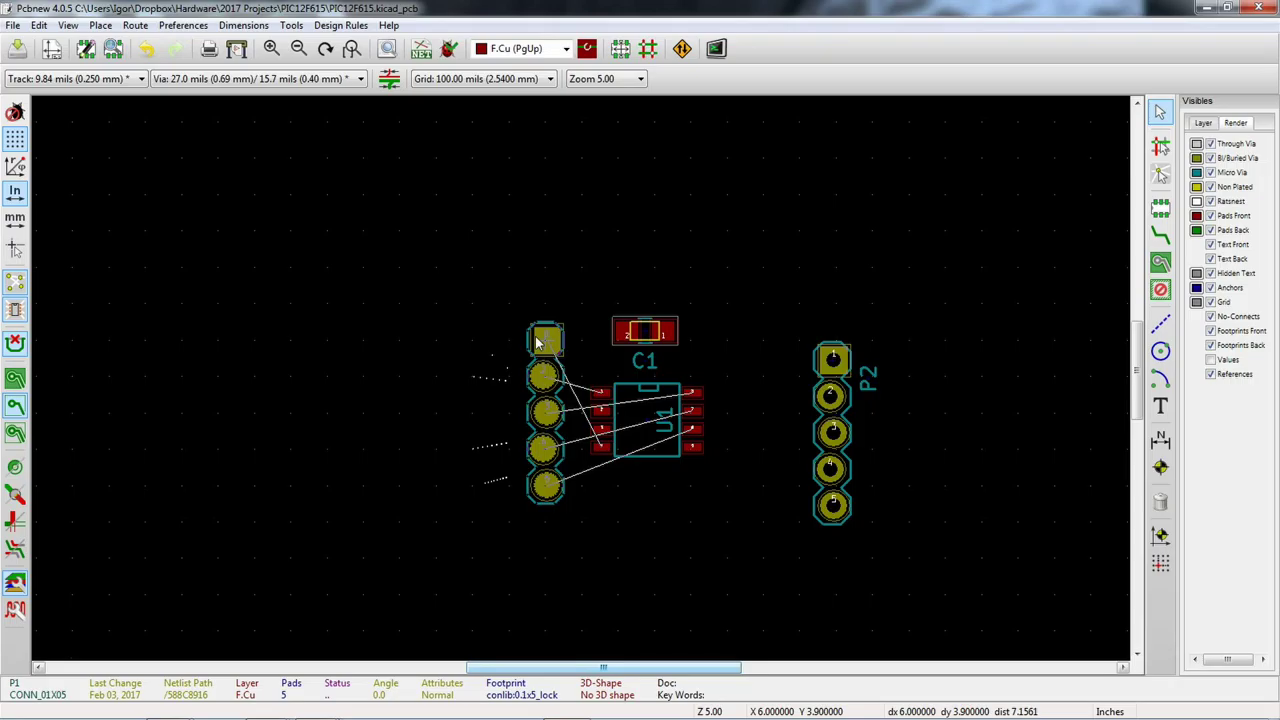
click(538, 343)
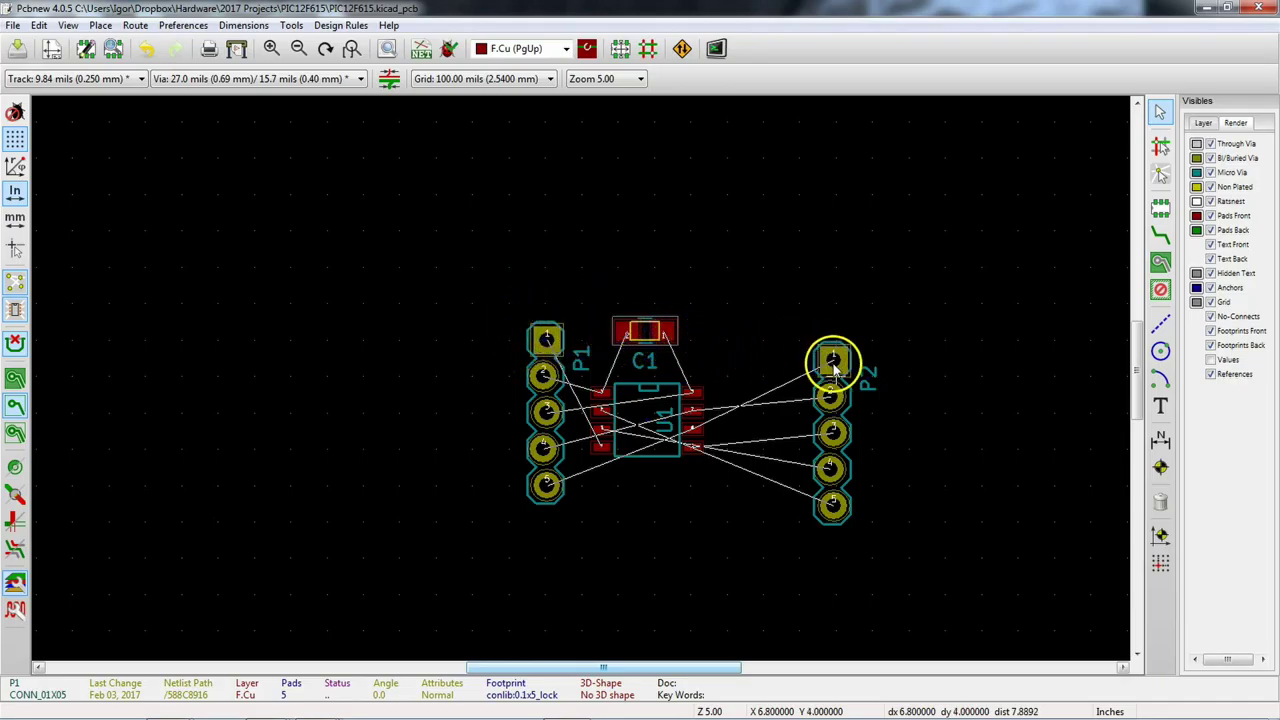
drag(834, 360, 743, 347)
click(742, 344)
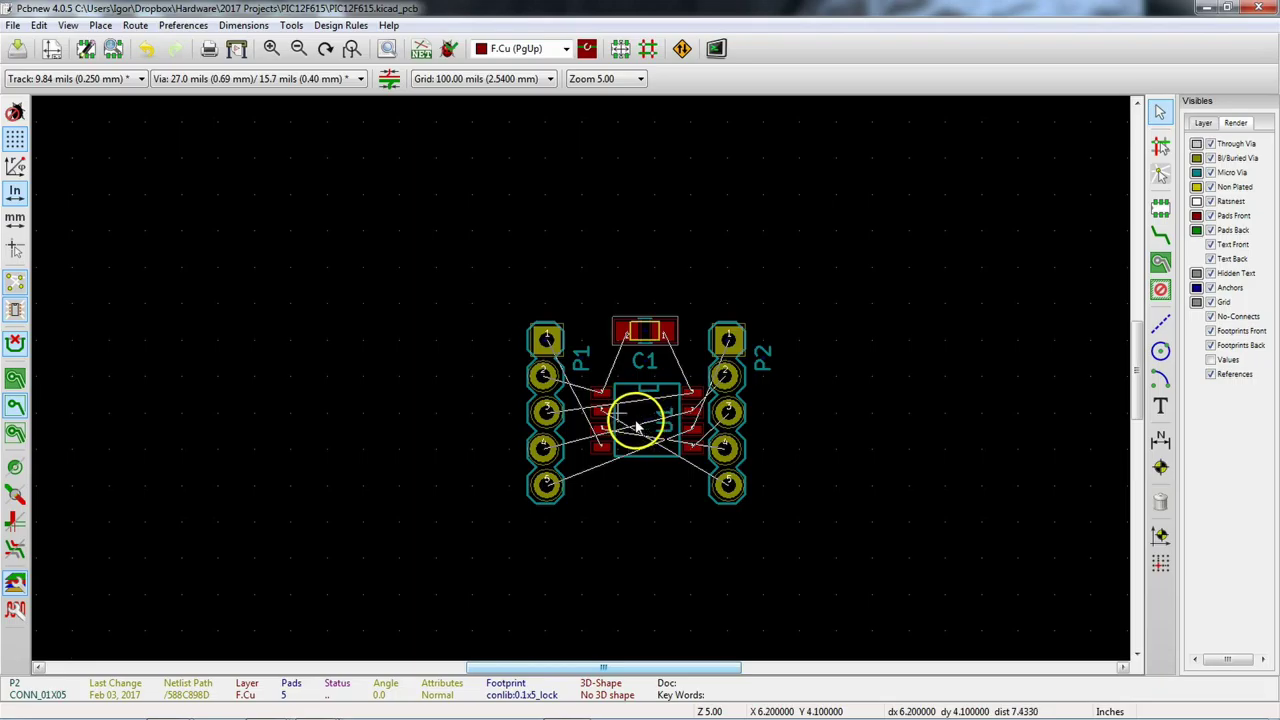
scroll(643, 414, up, 1)
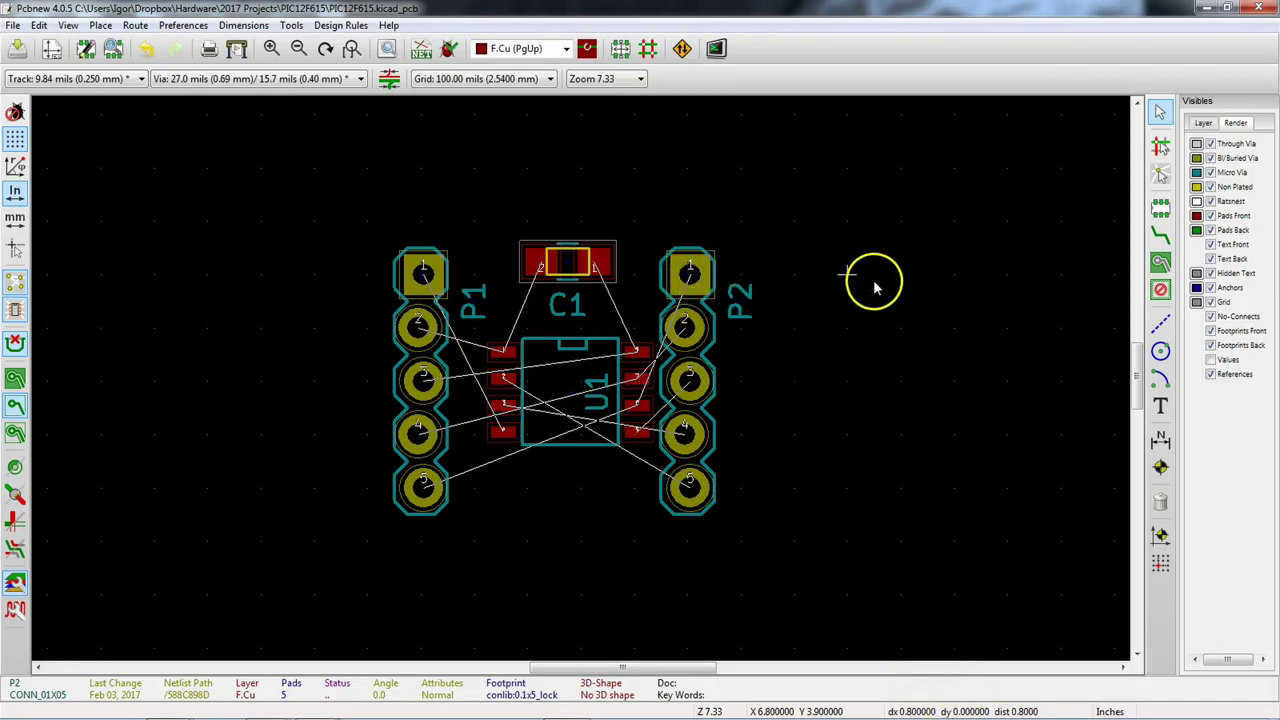
Step: Return the grid to 5.00 mils (0.1270 mm) and reposition U1 with M
right_click(180, 176)
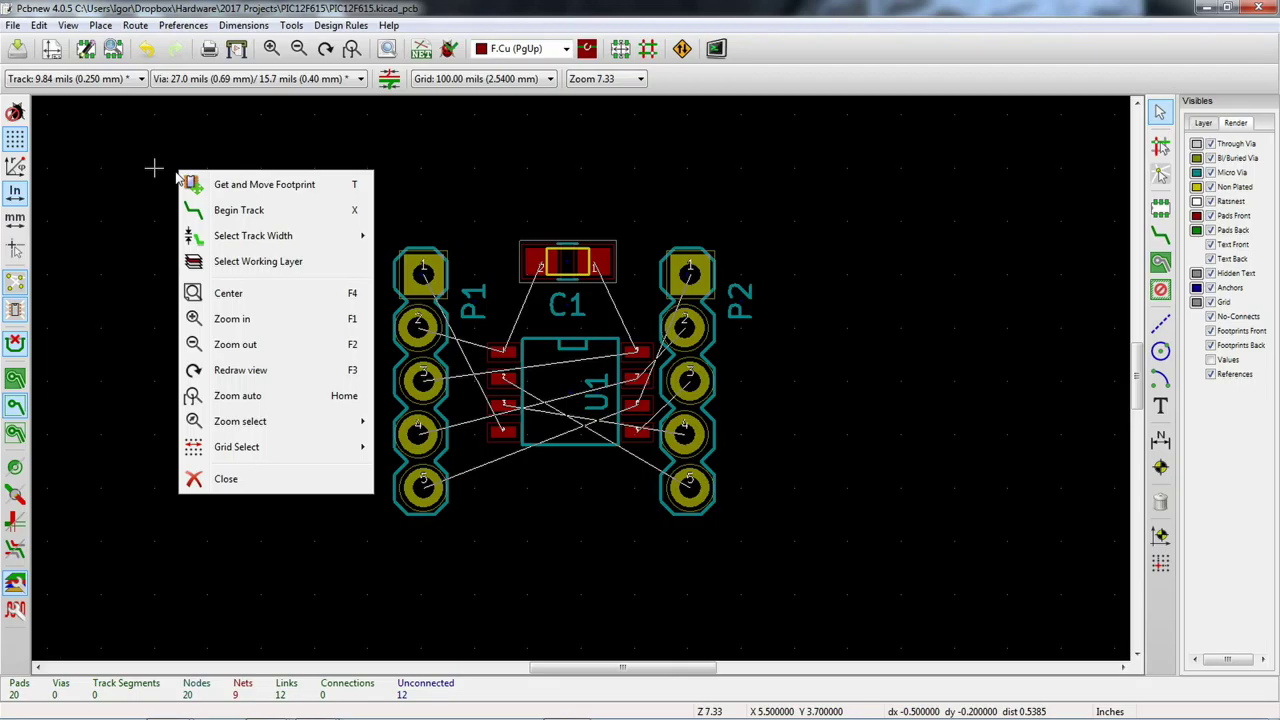
mouse_move(352, 454)
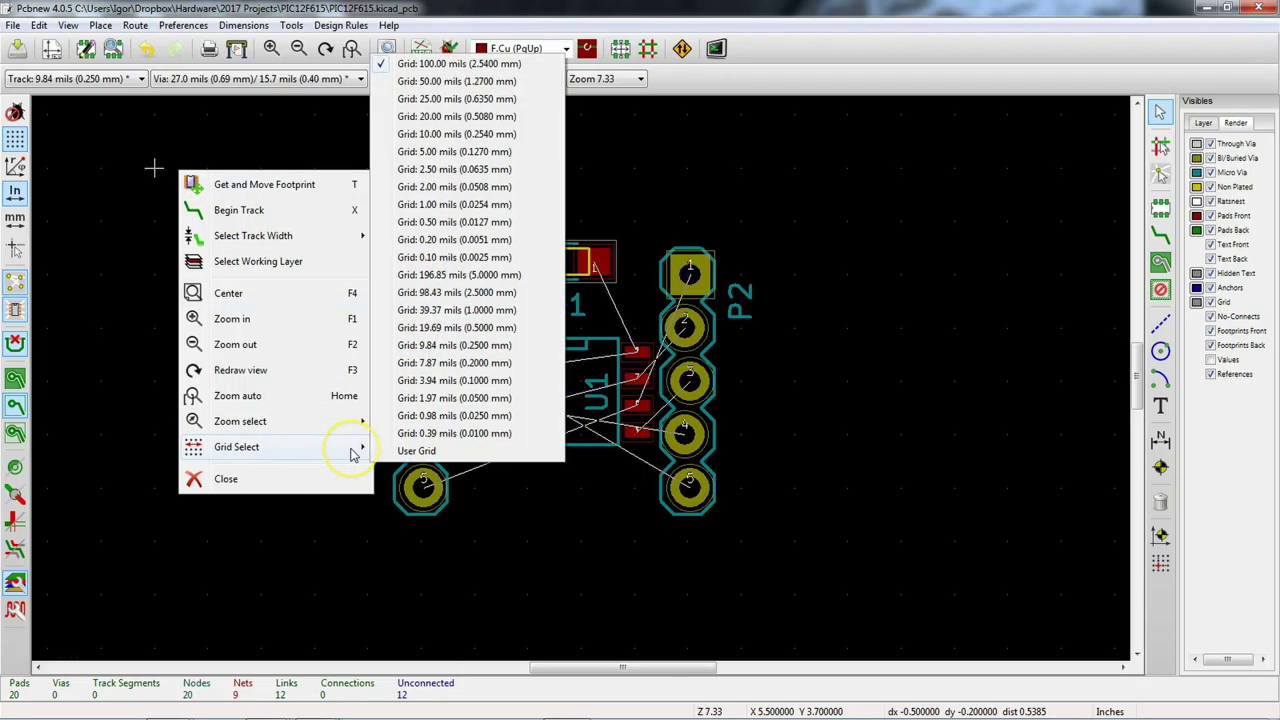
click(463, 151)
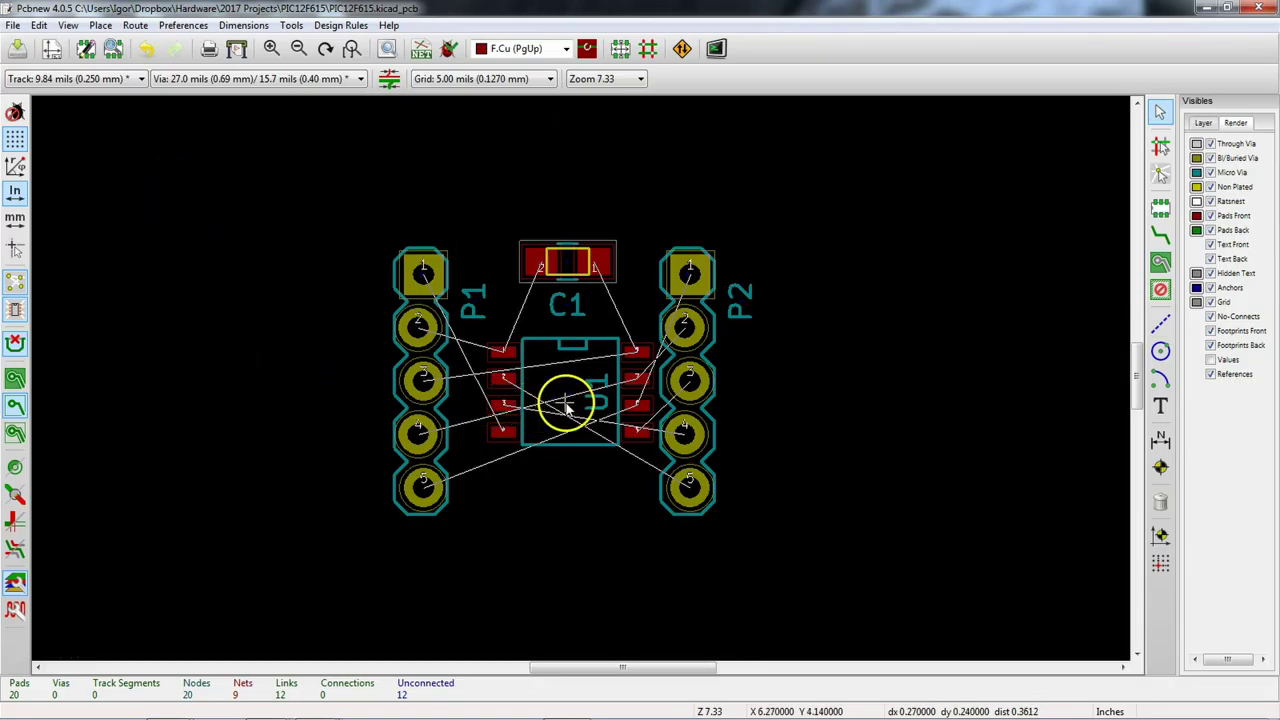
scroll(597, 420, up, 1)
key(m)
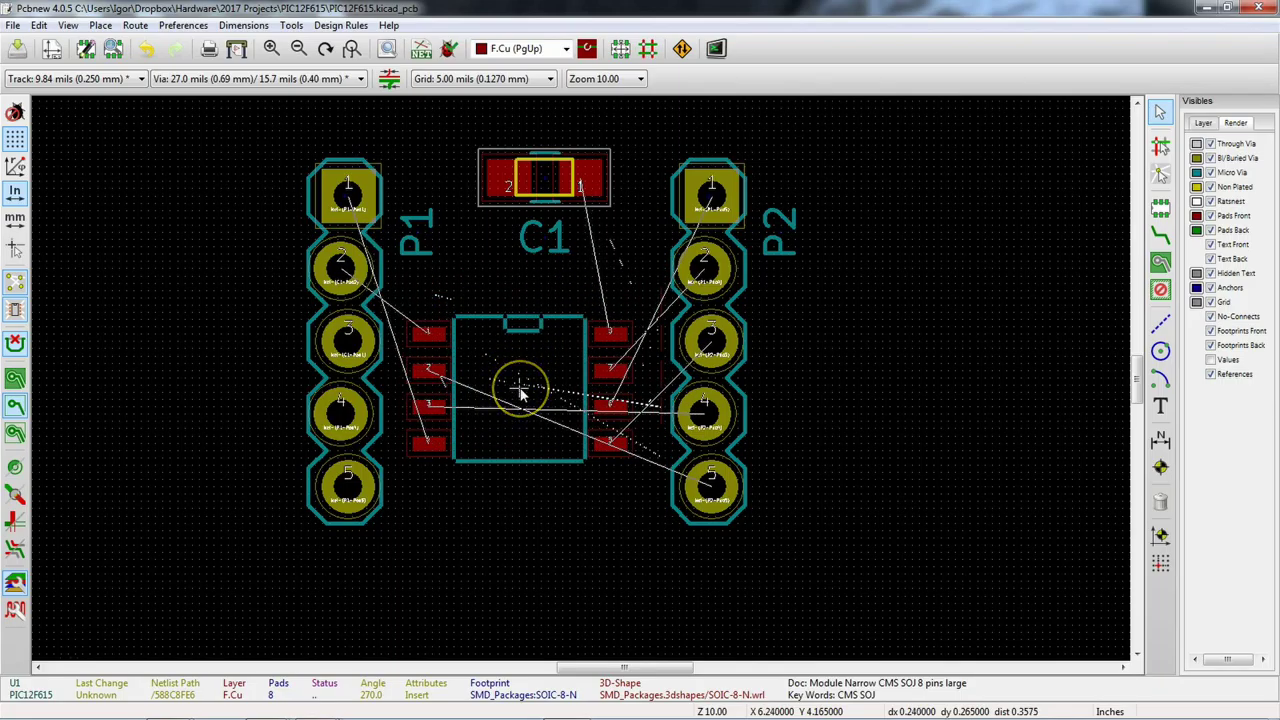
click(520, 393)
Step: Reposition U1 and C1 so C1 sits centred just above U1, with its label above
drag(540, 178, 517, 254)
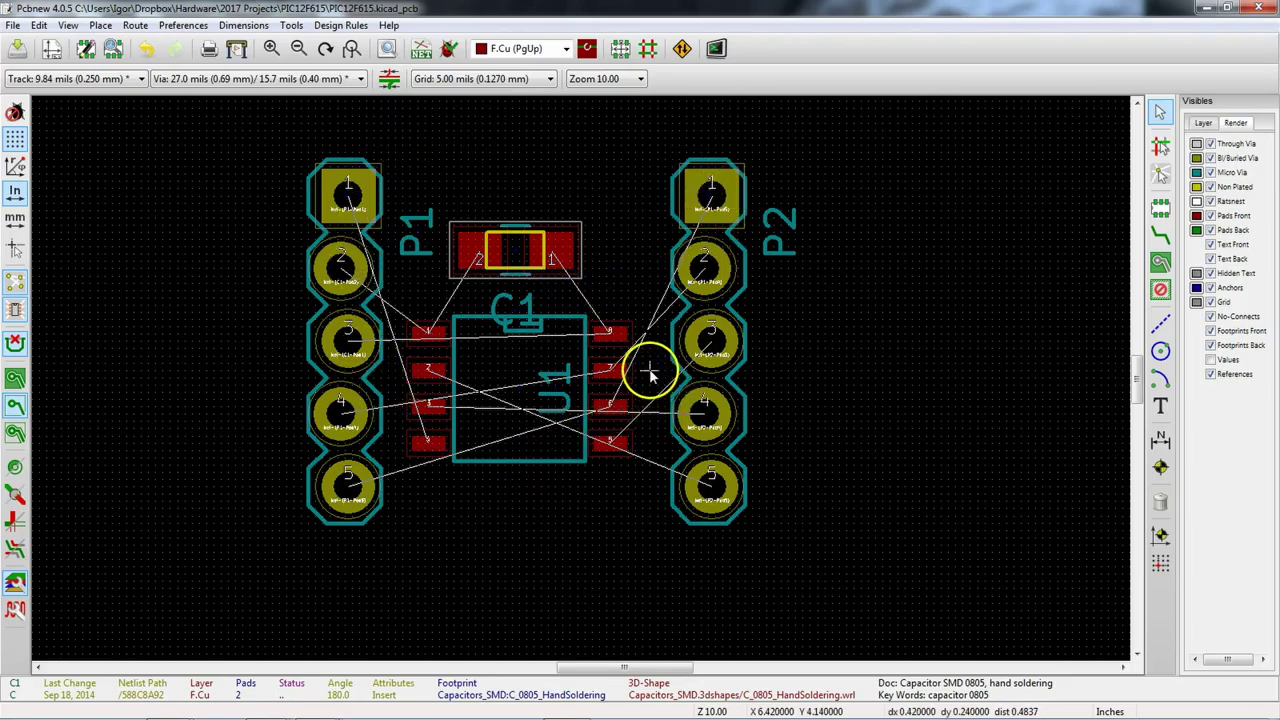
key(m)
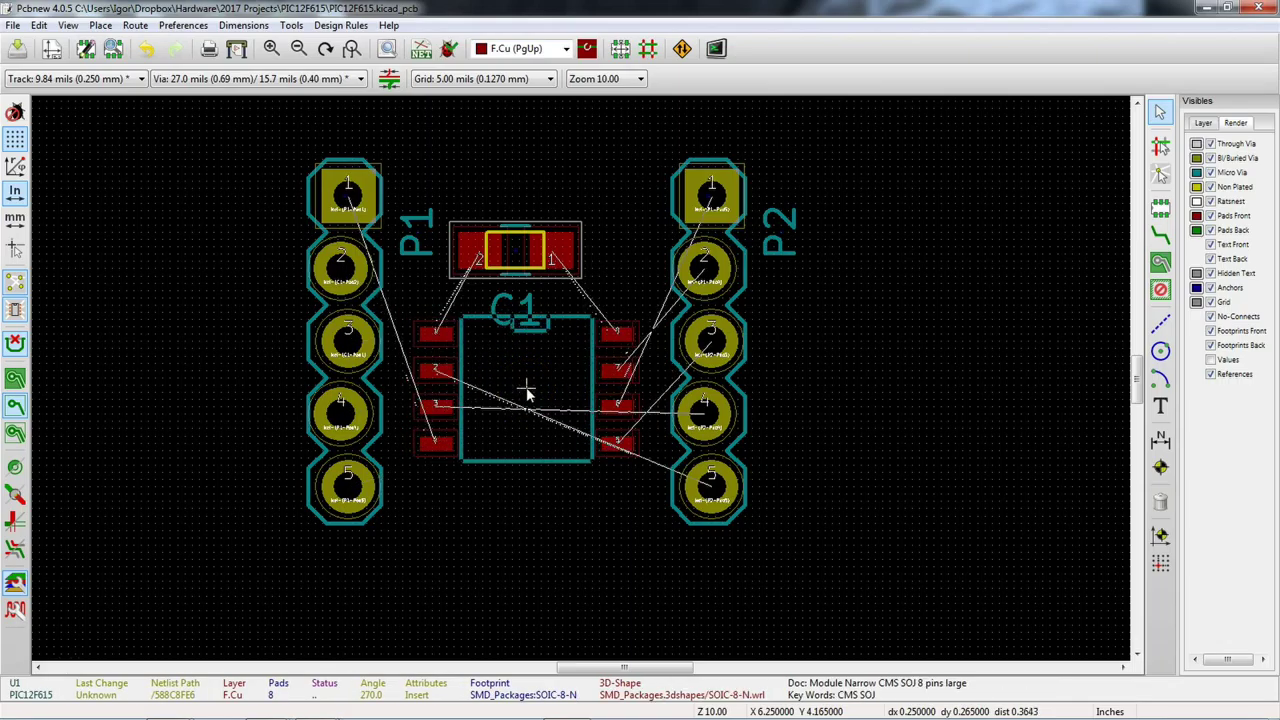
click(528, 395)
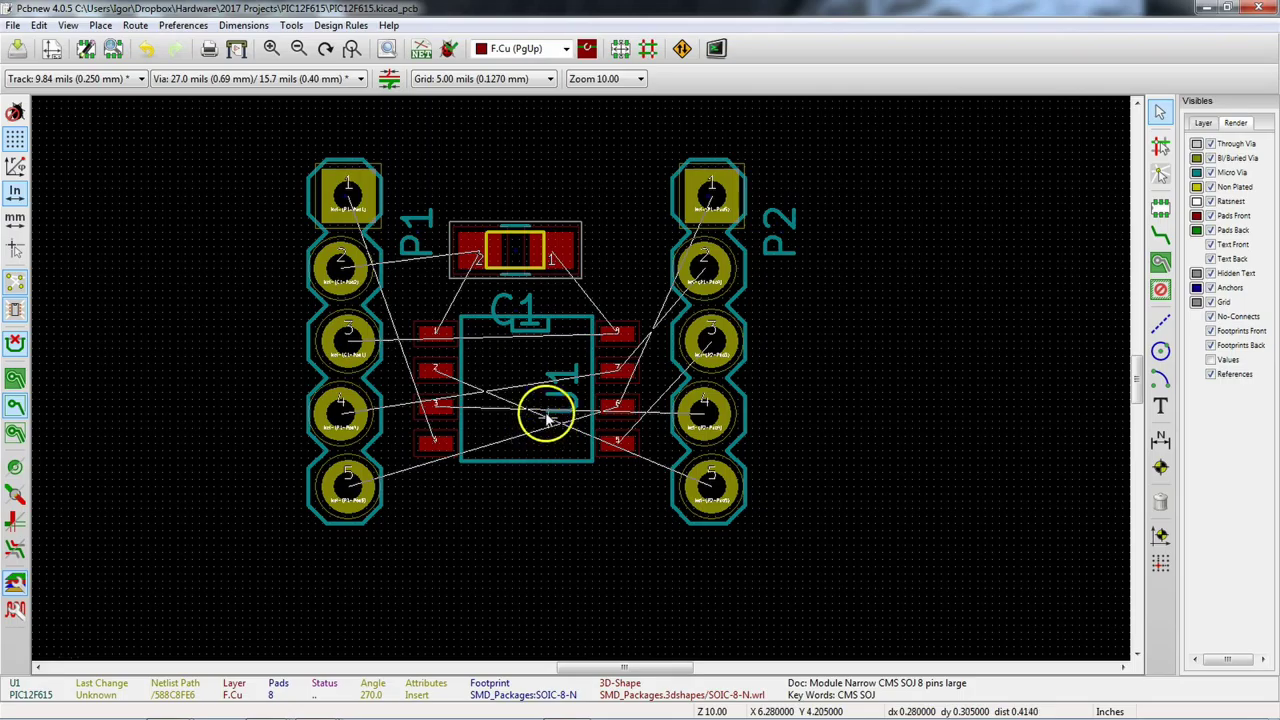
key(m)
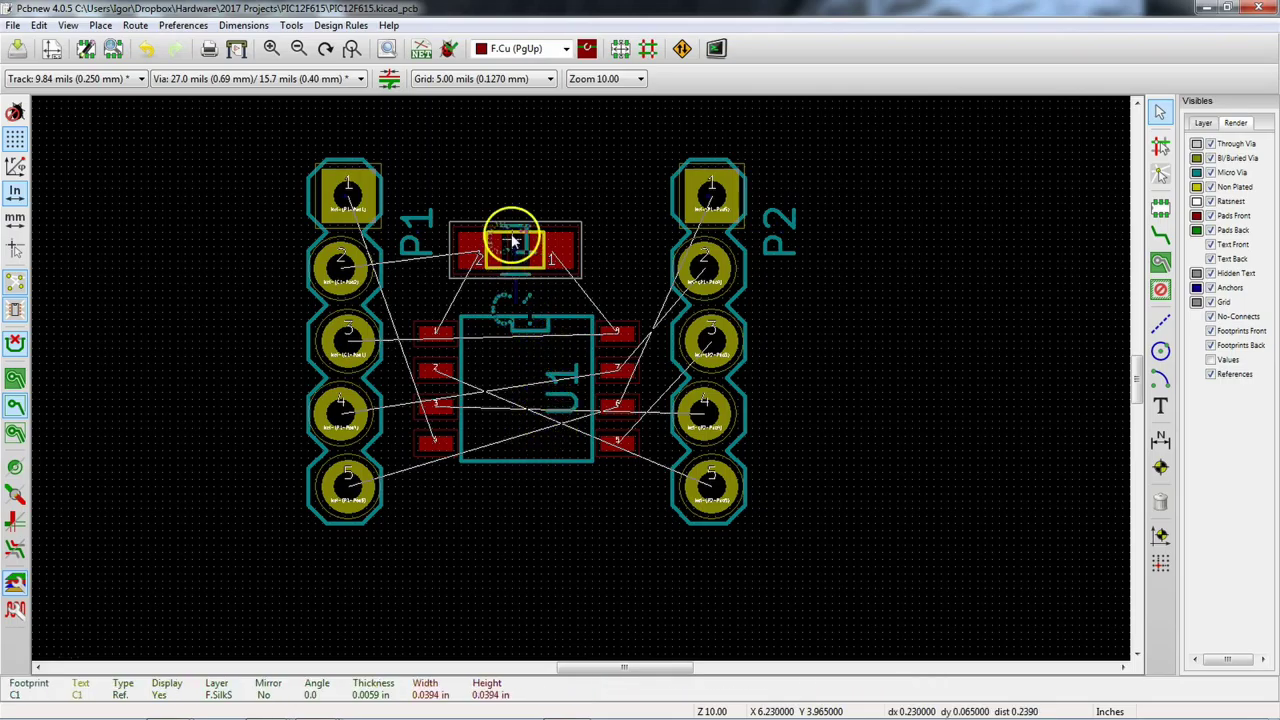
click(513, 192)
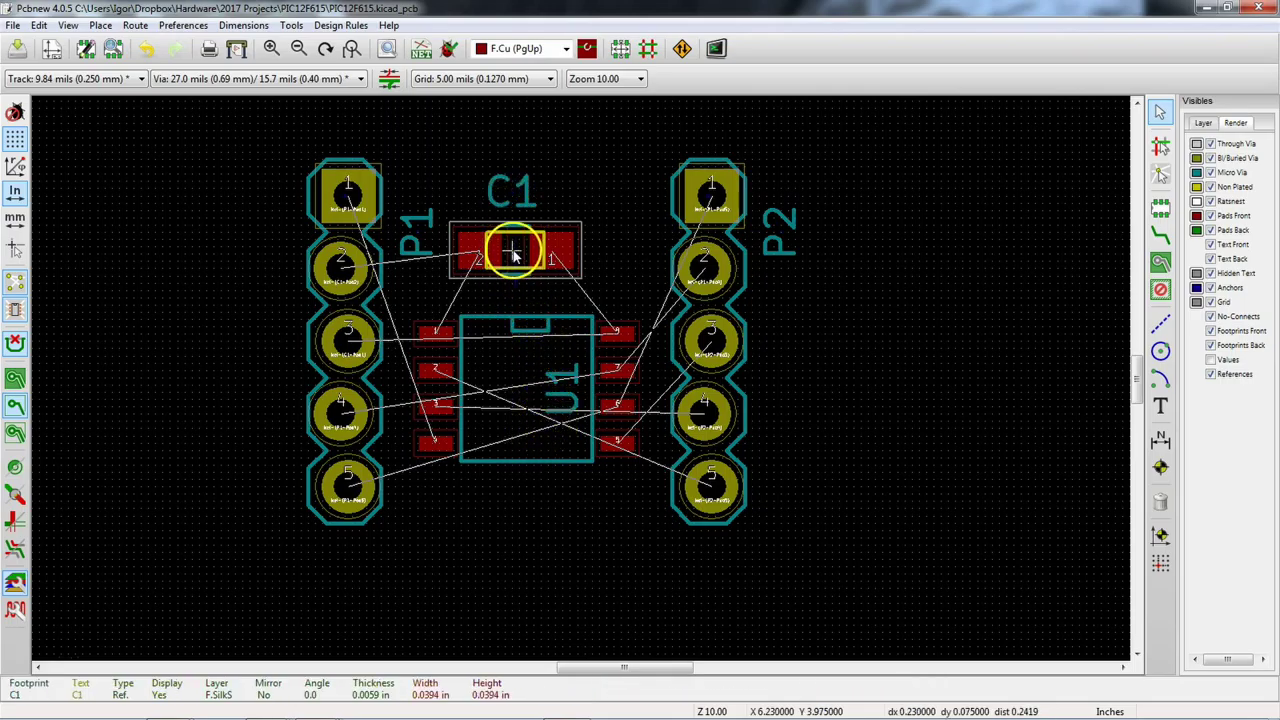
key(m)
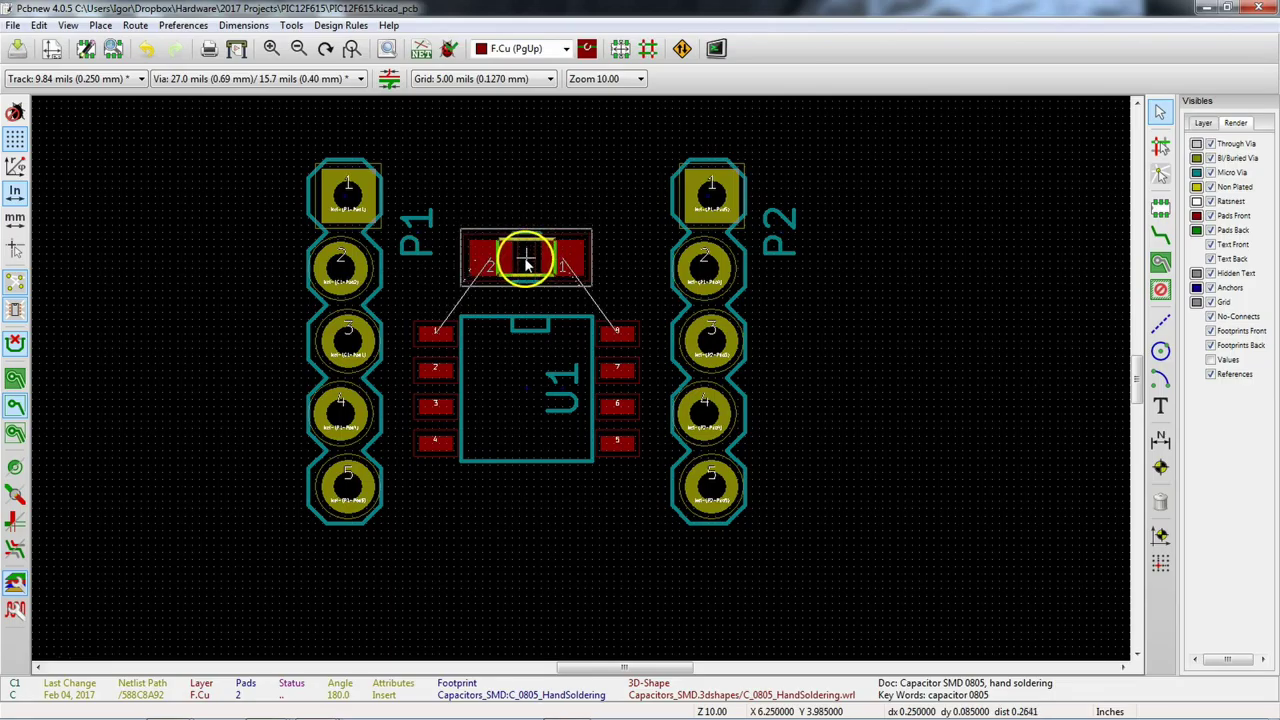
click(526, 262)
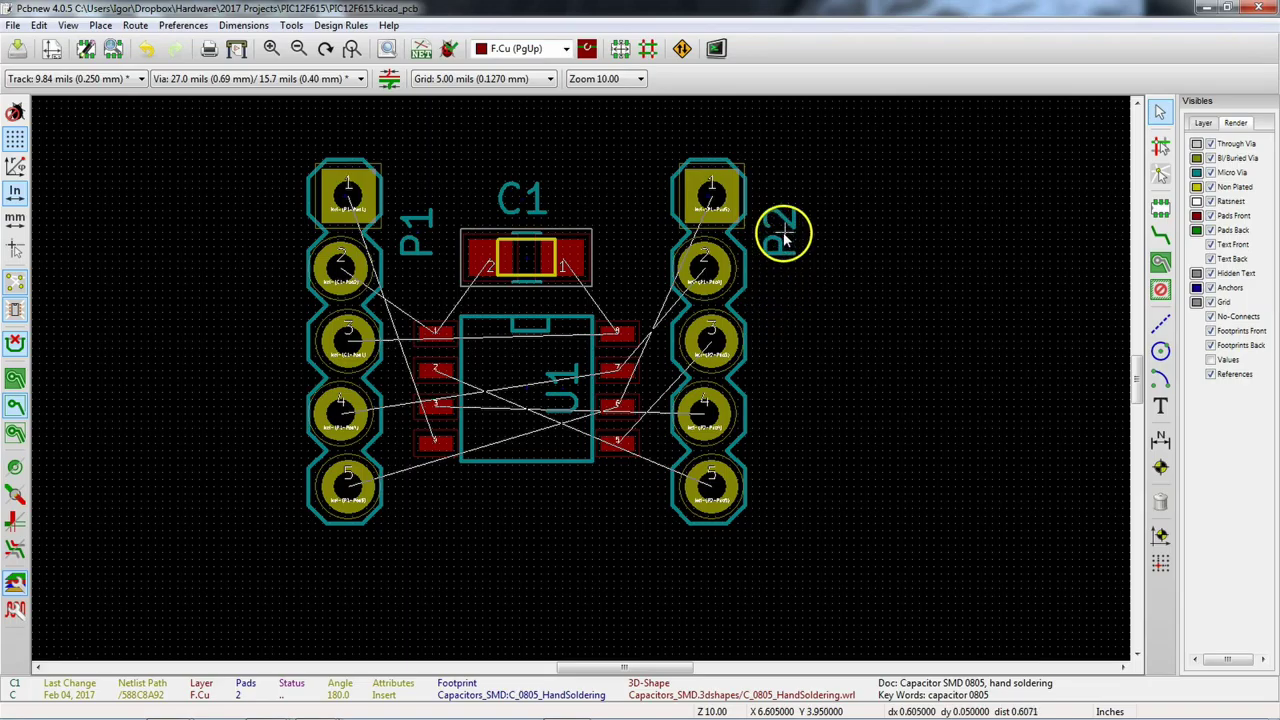
Step: Move the P2 and P1 reference labels inside their headers
key(m)
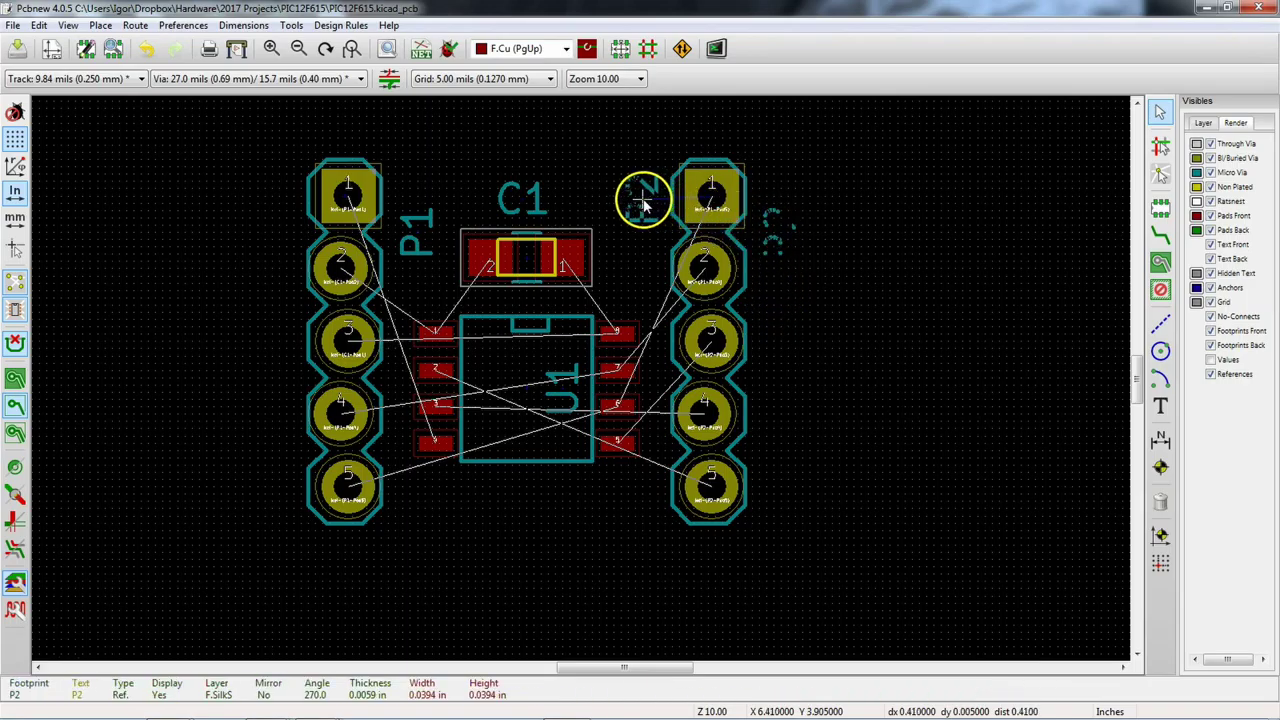
click(640, 205)
key(m)
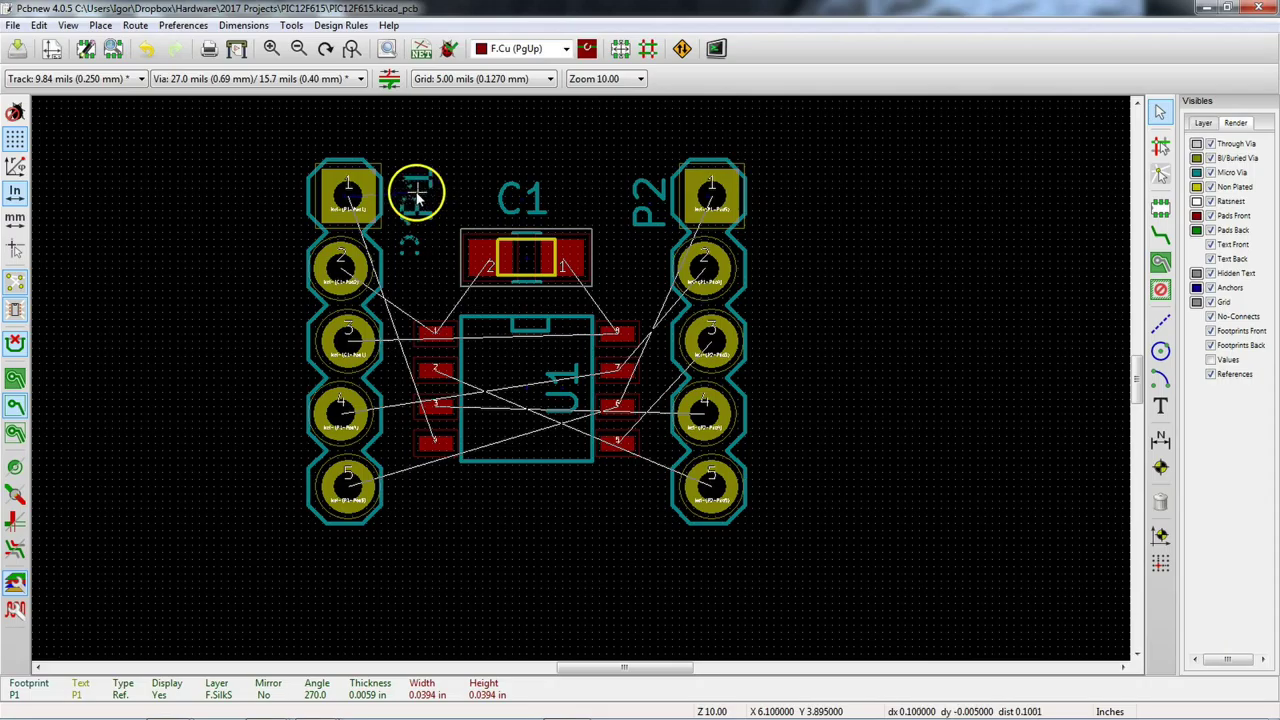
click(413, 198)
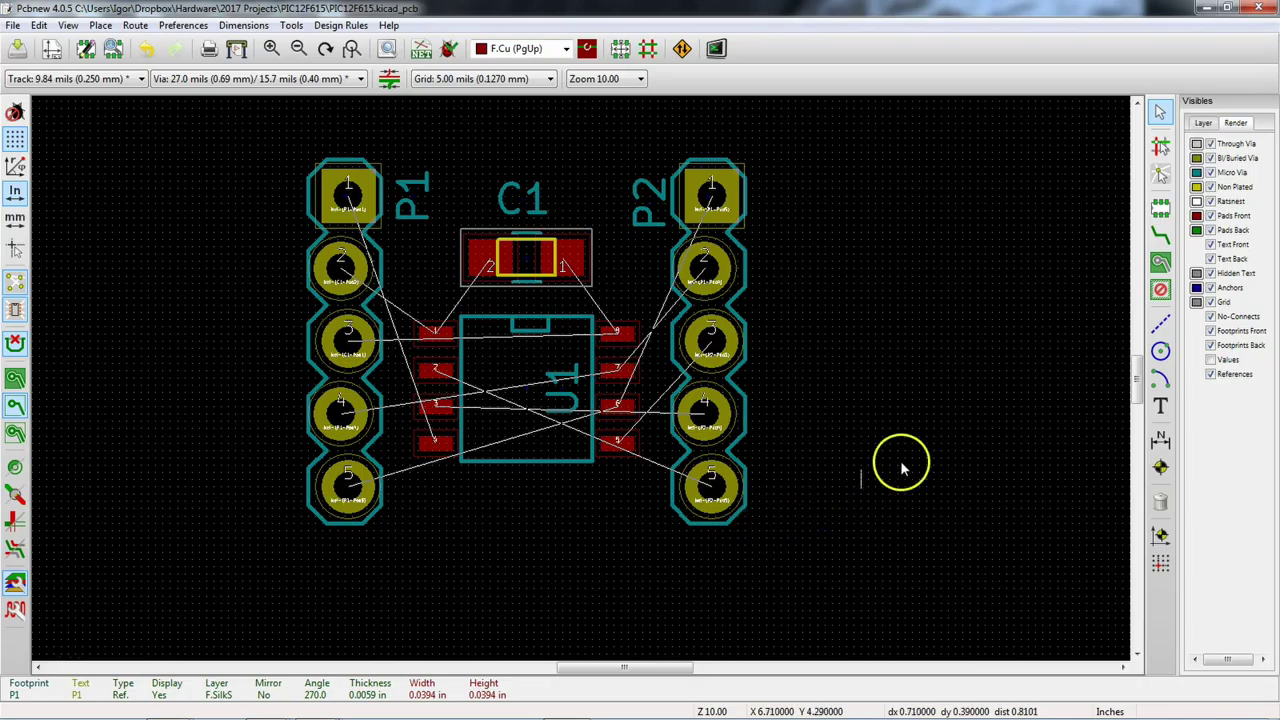
click(1160, 326)
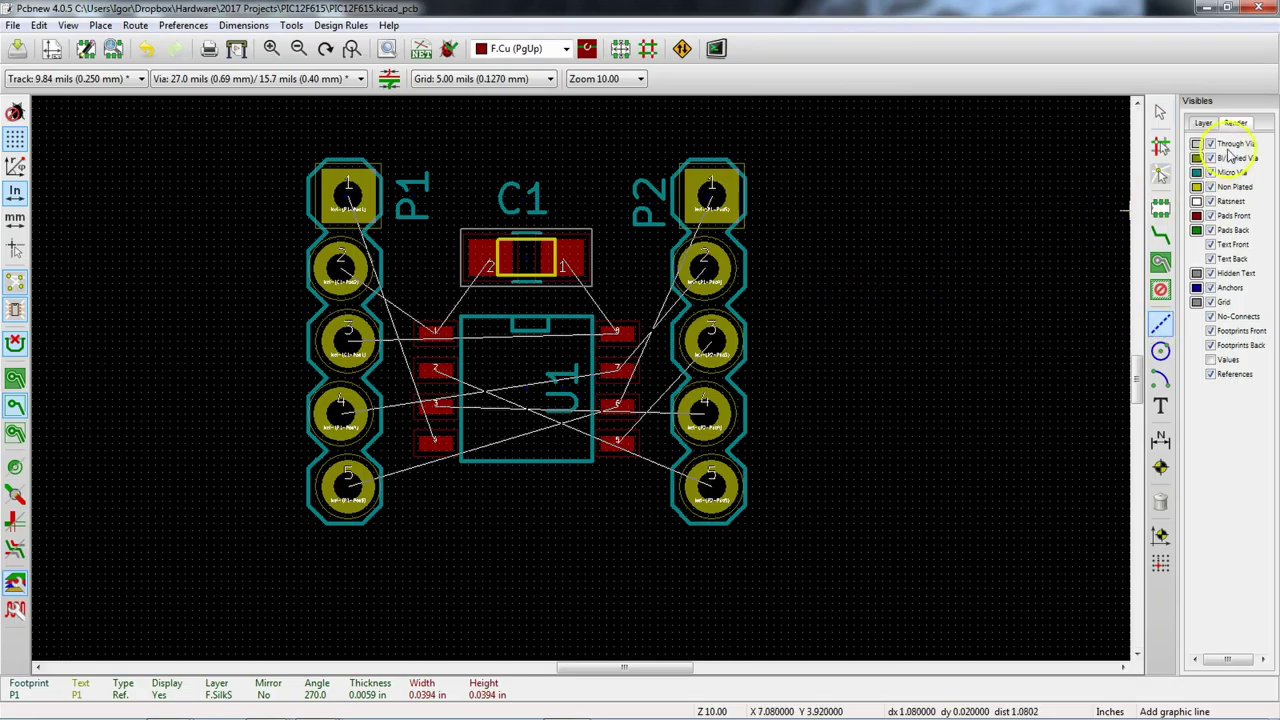
Step: Show the board layer list to make Edge.Cuts the working layer
click(1203, 123)
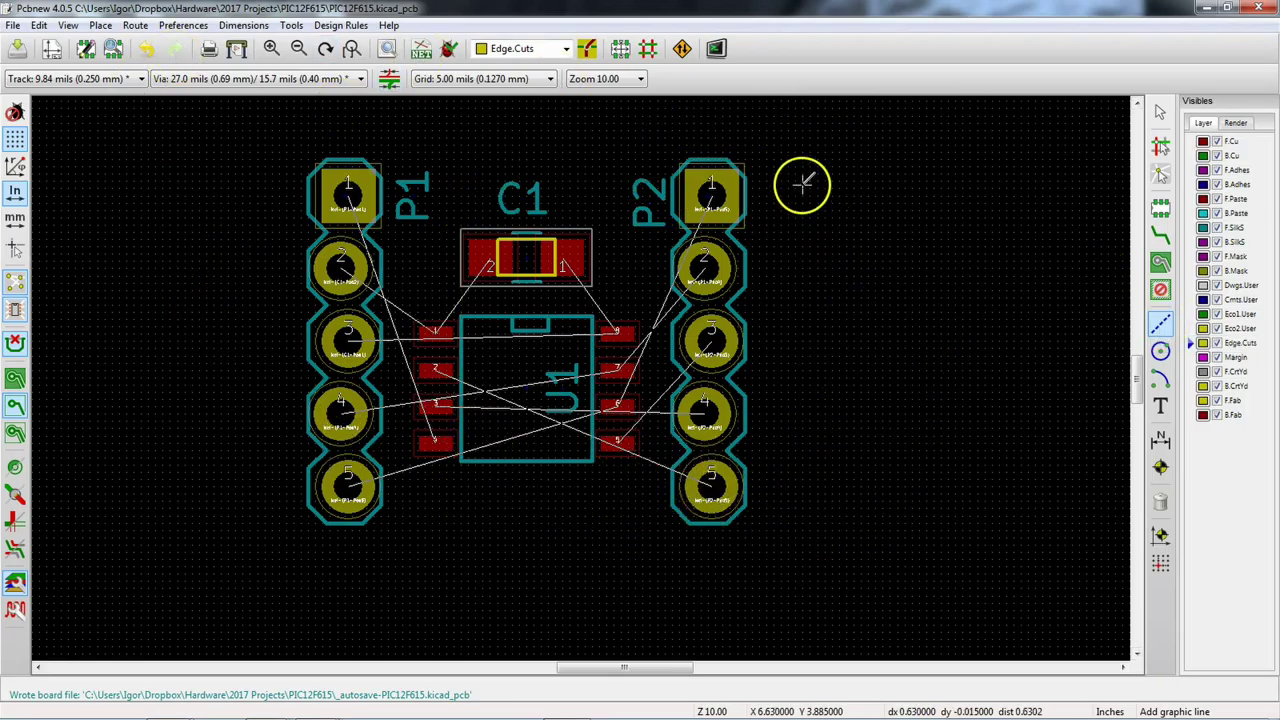
Step: Draw a closed Edge.Cuts rectangle around P1, P2, U1 and C1, starting and ending top-right
click(755, 140)
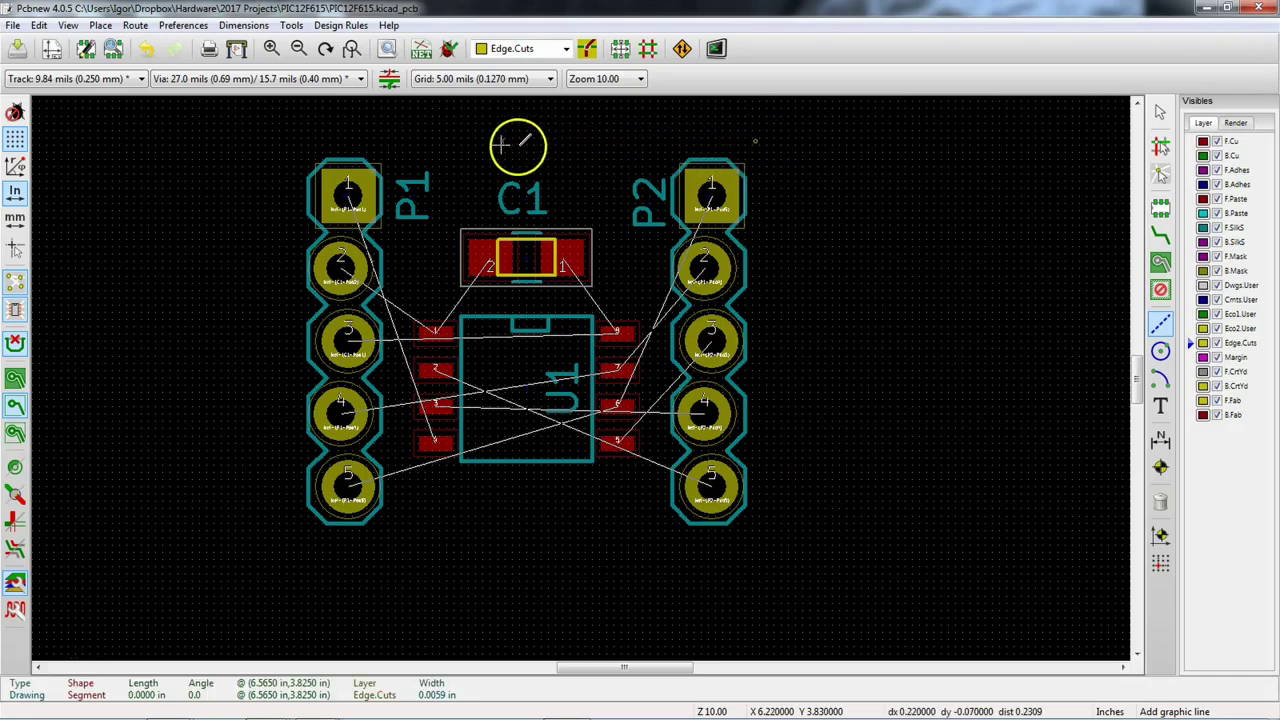
click(290, 140)
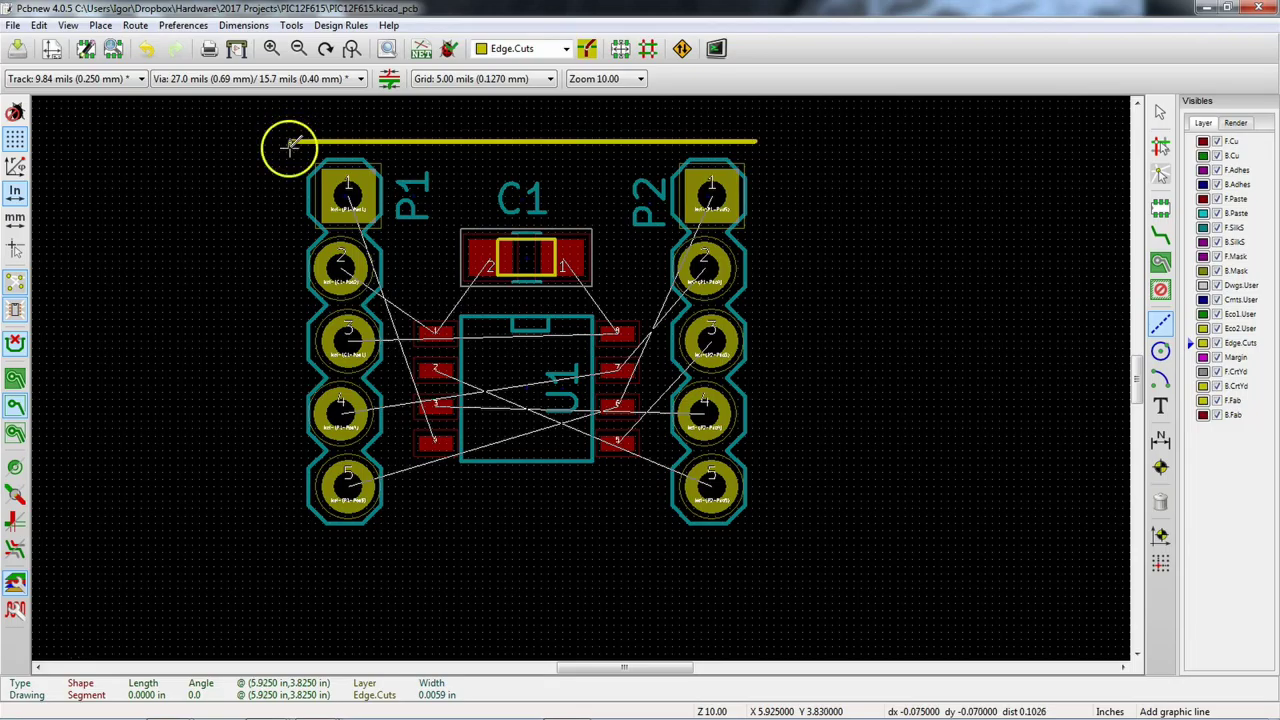
click(292, 540)
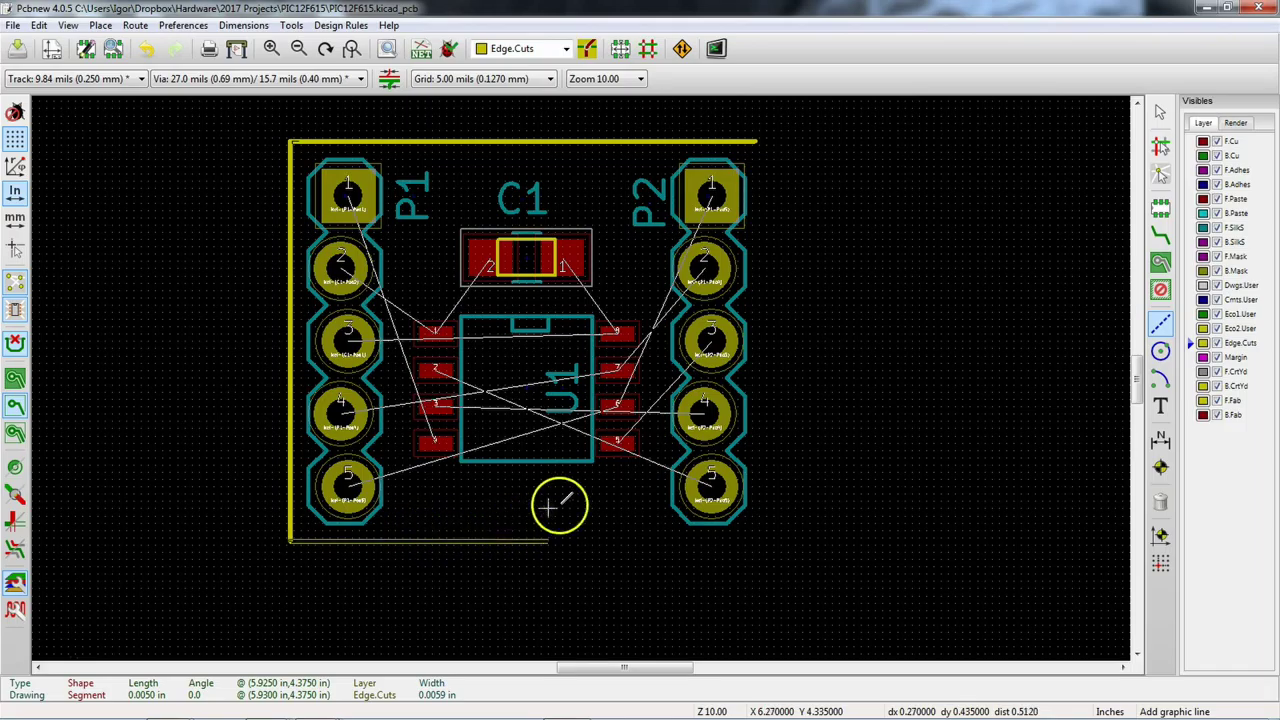
click(760, 512)
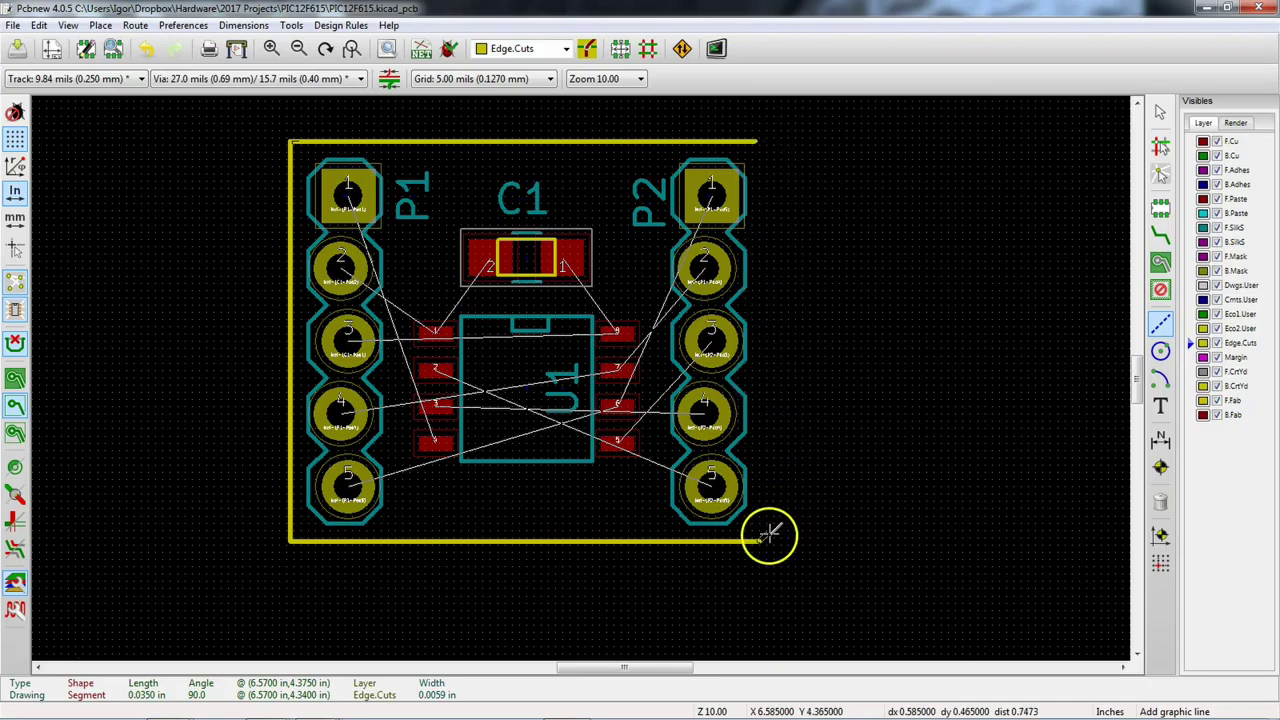
click(758, 183)
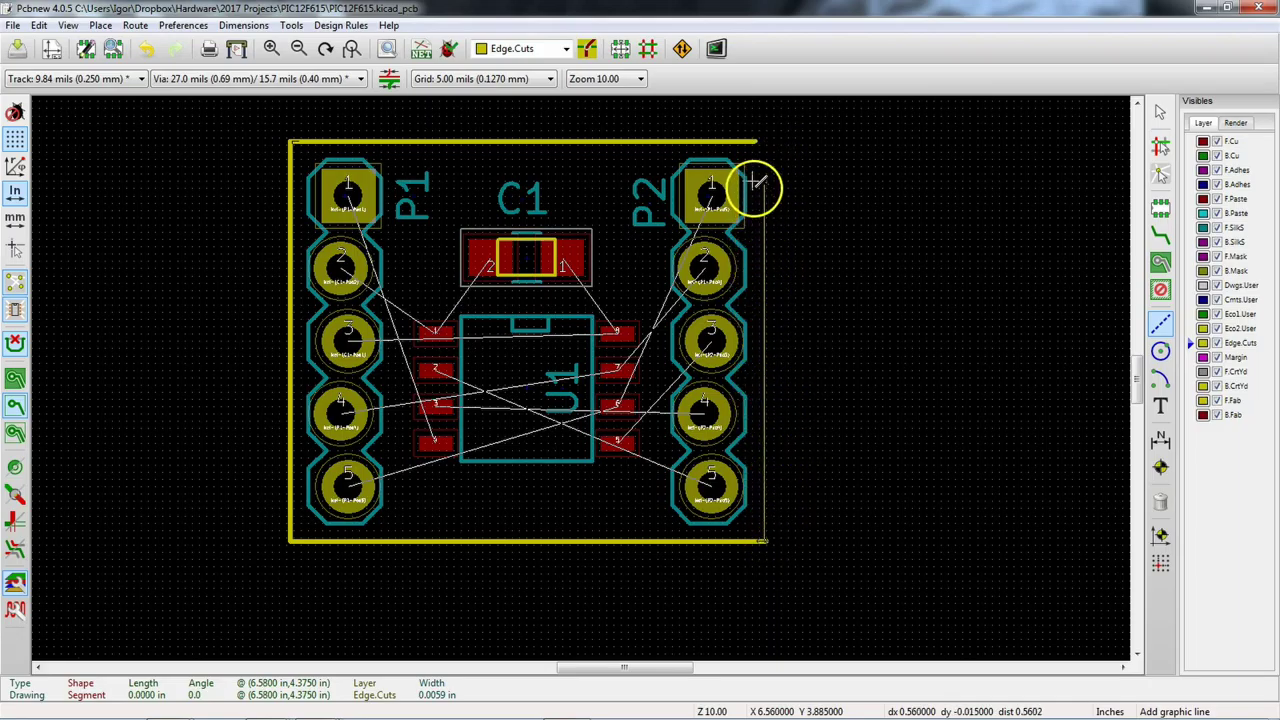
click(766, 141)
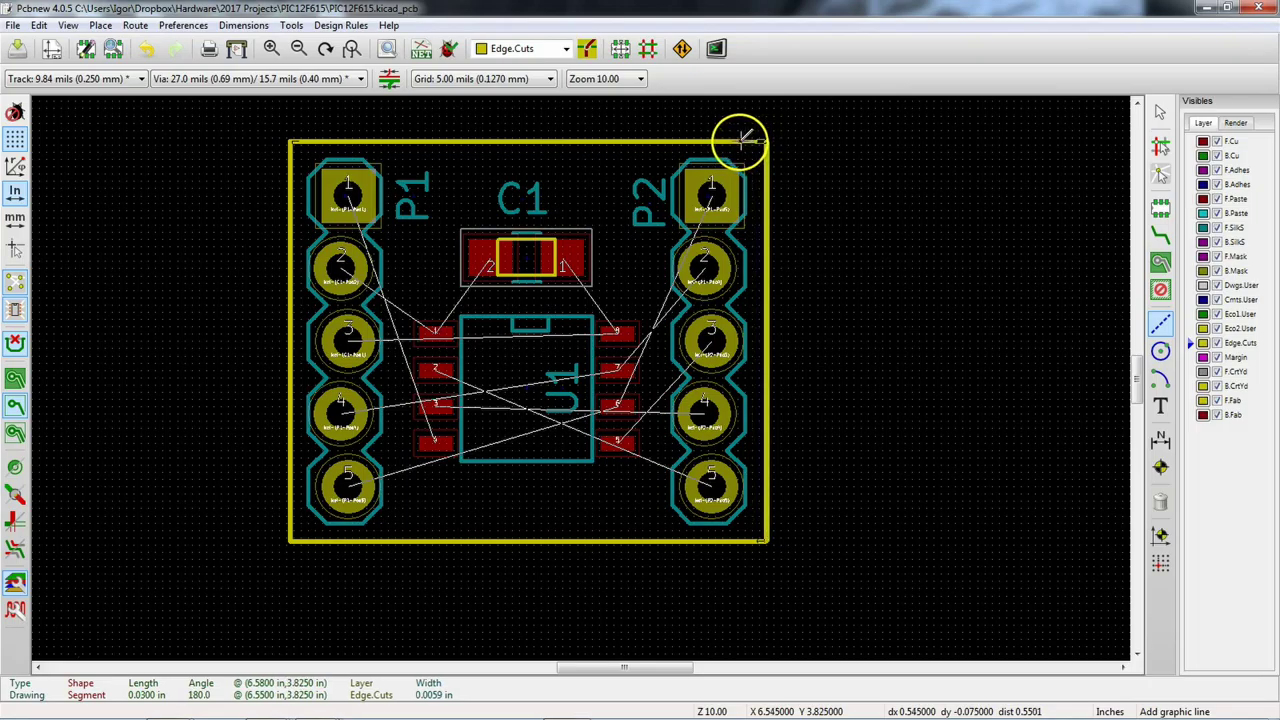
double_click(760, 140)
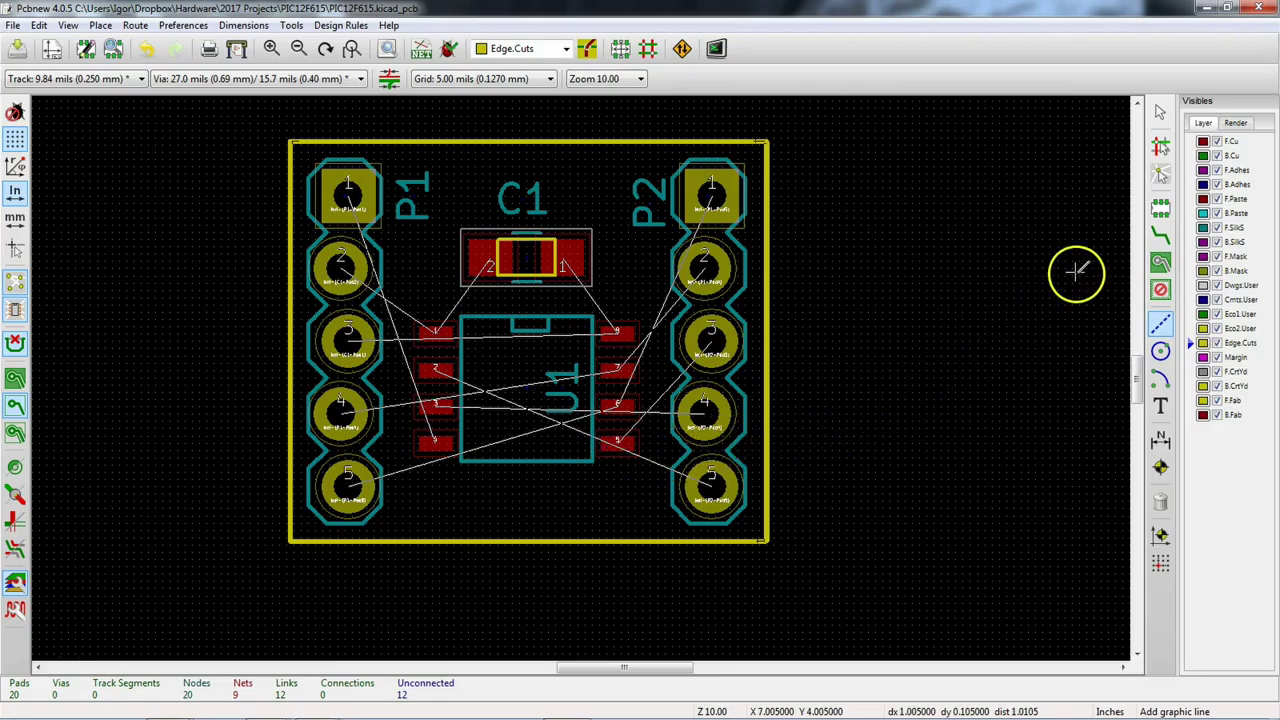
Step: Try starting a track at U1 pad 1 and dismiss the copper-layers-only error
click(1160, 236)
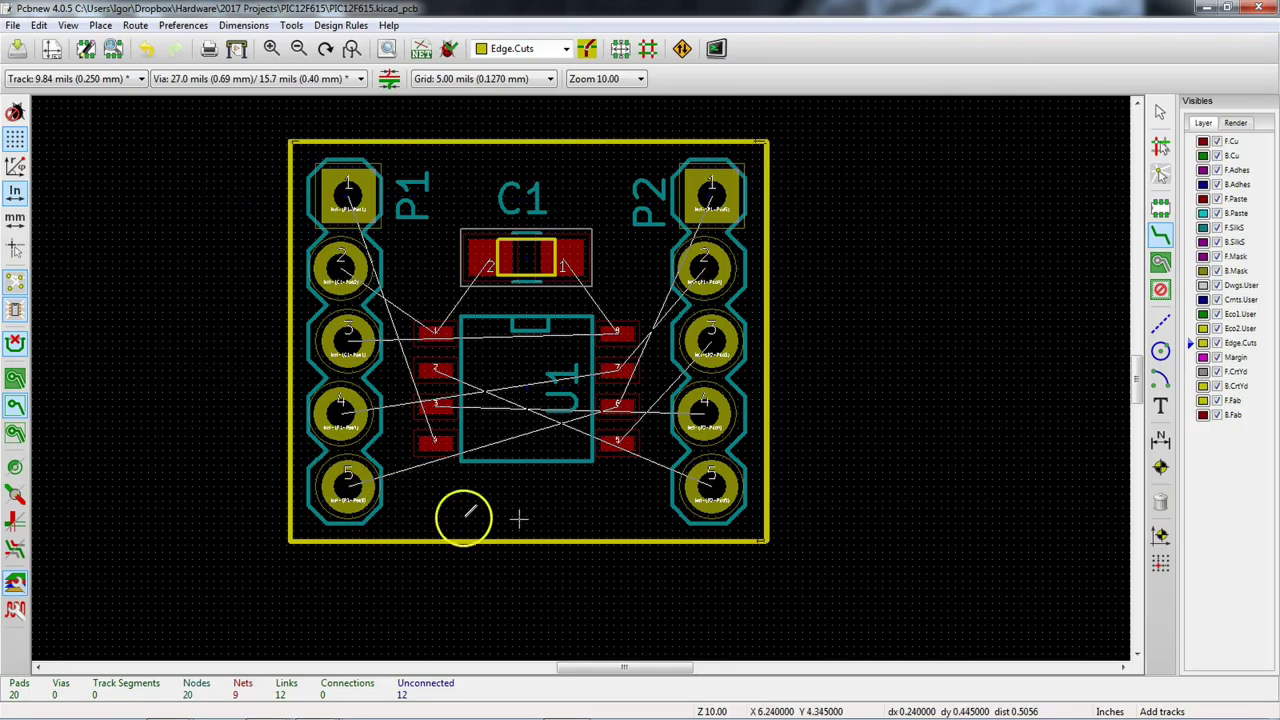
click(66, 25)
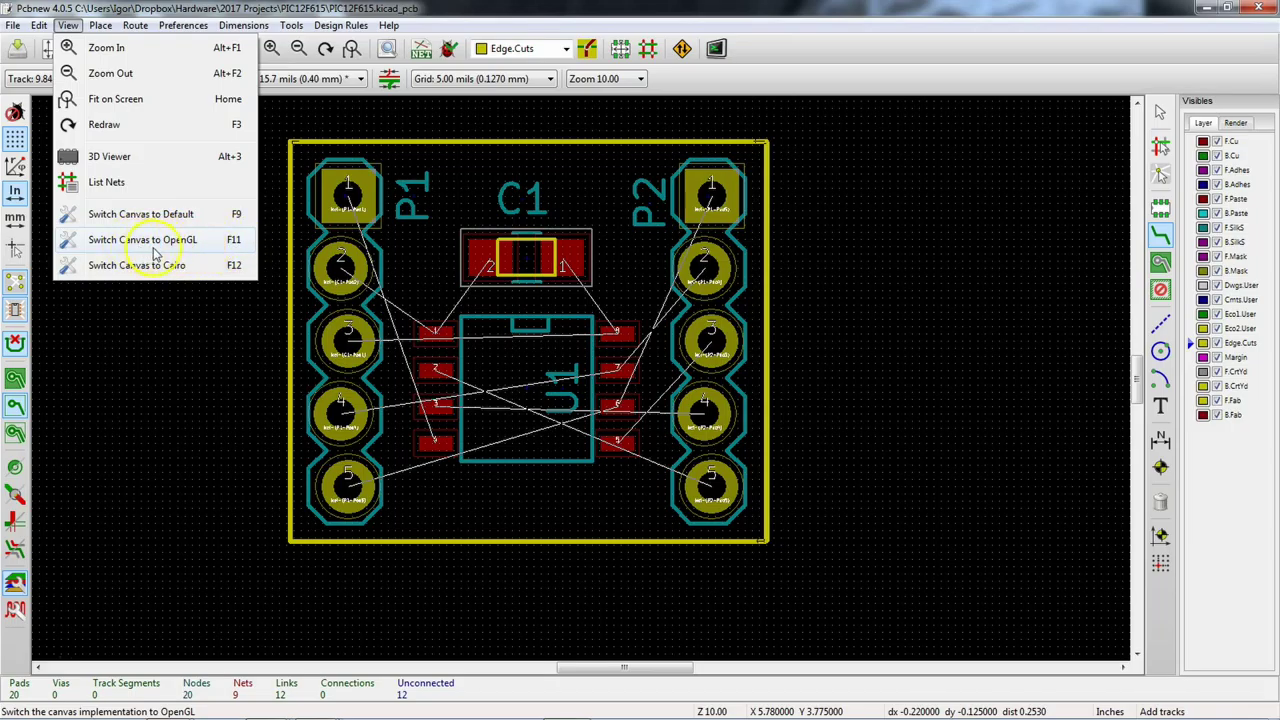
click(68, 25)
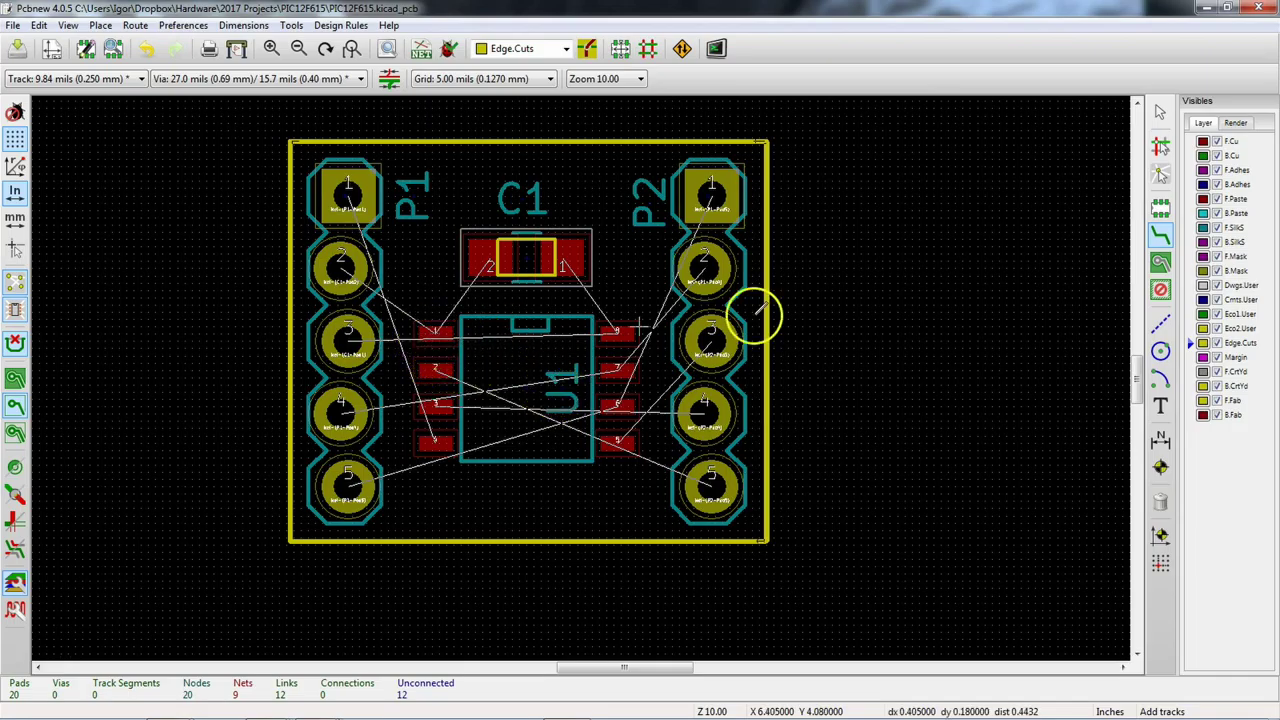
scroll(408, 333, up, 1)
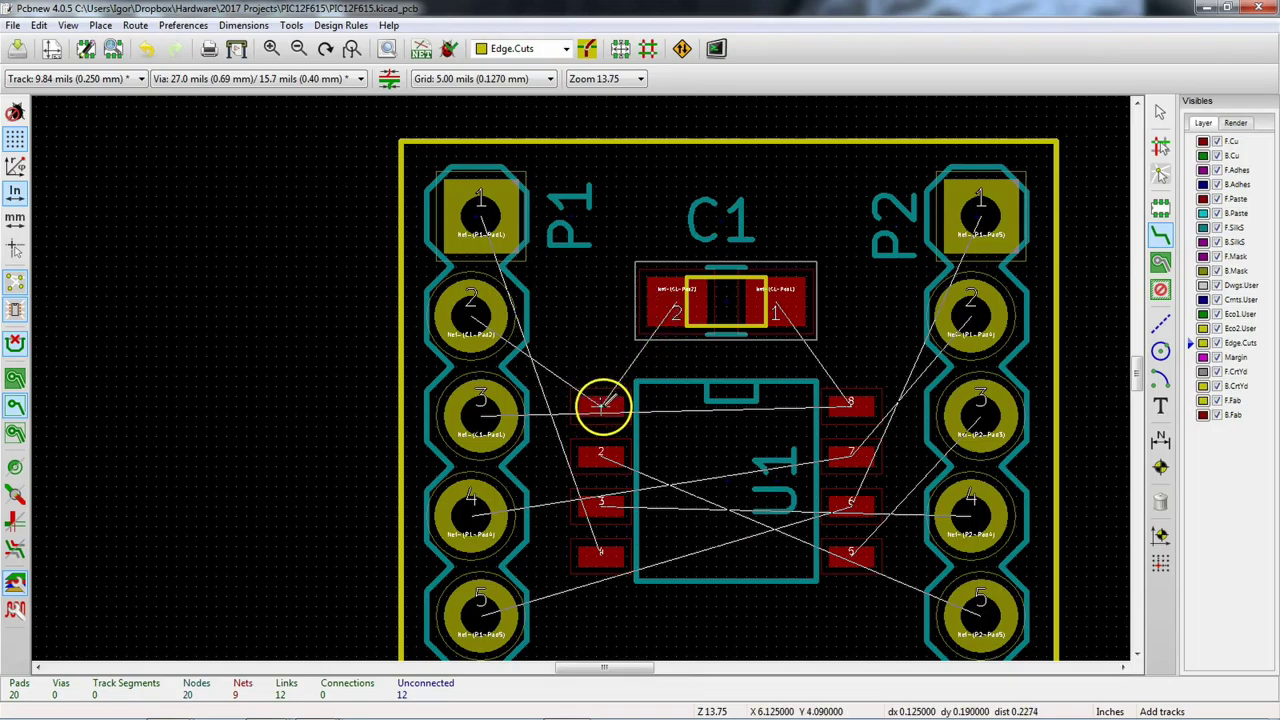
click(600, 404)
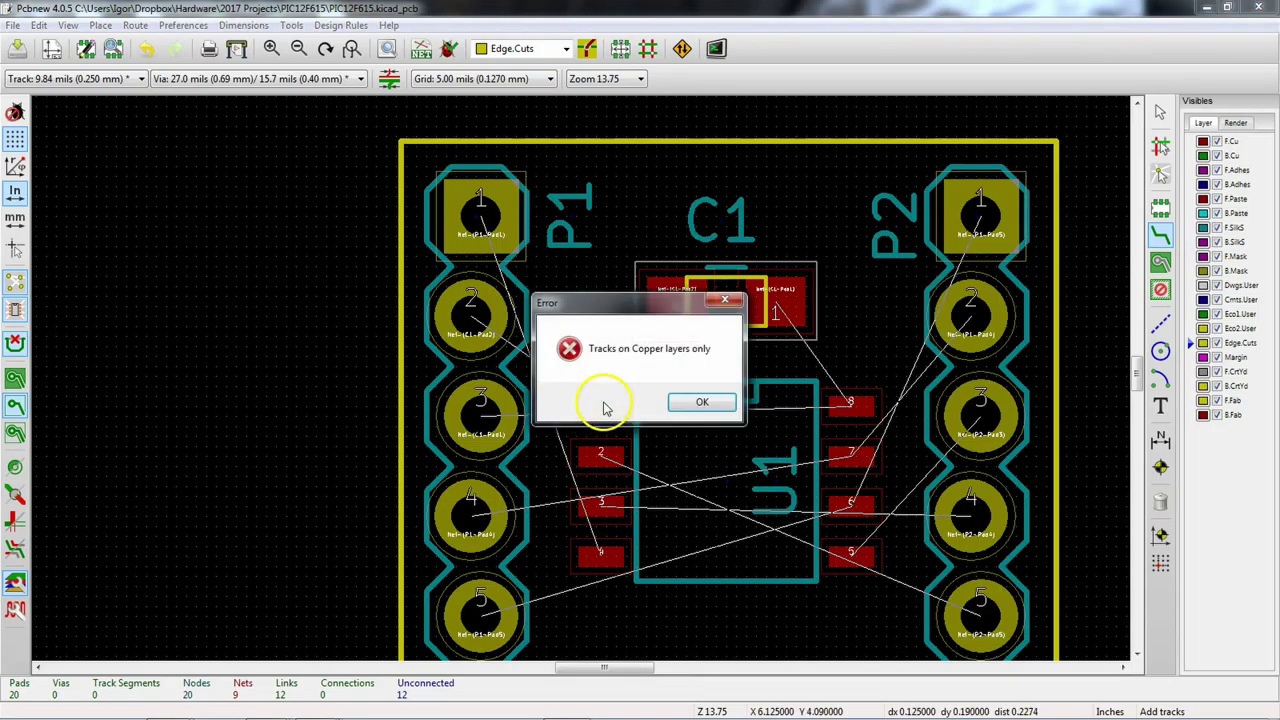
click(699, 404)
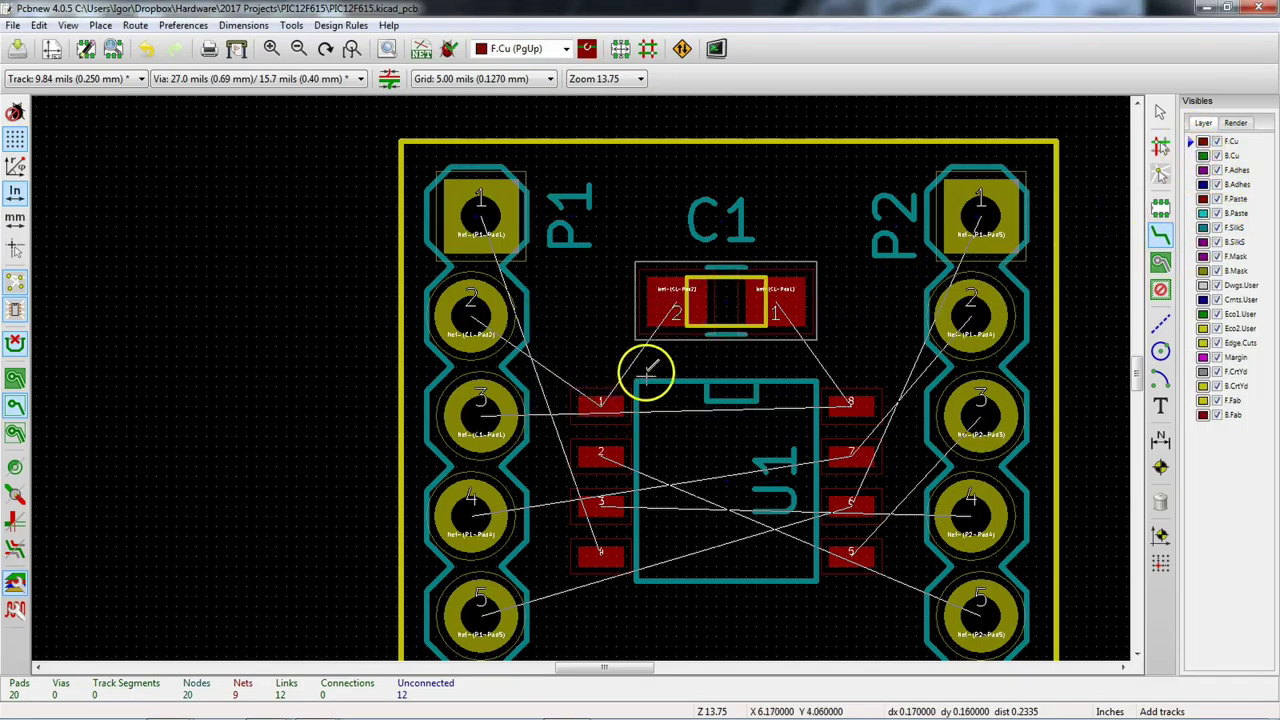
Step: Route a 24-mil F.Cu track from U1 pad 1 up below C1 toward P1
click(600, 404)
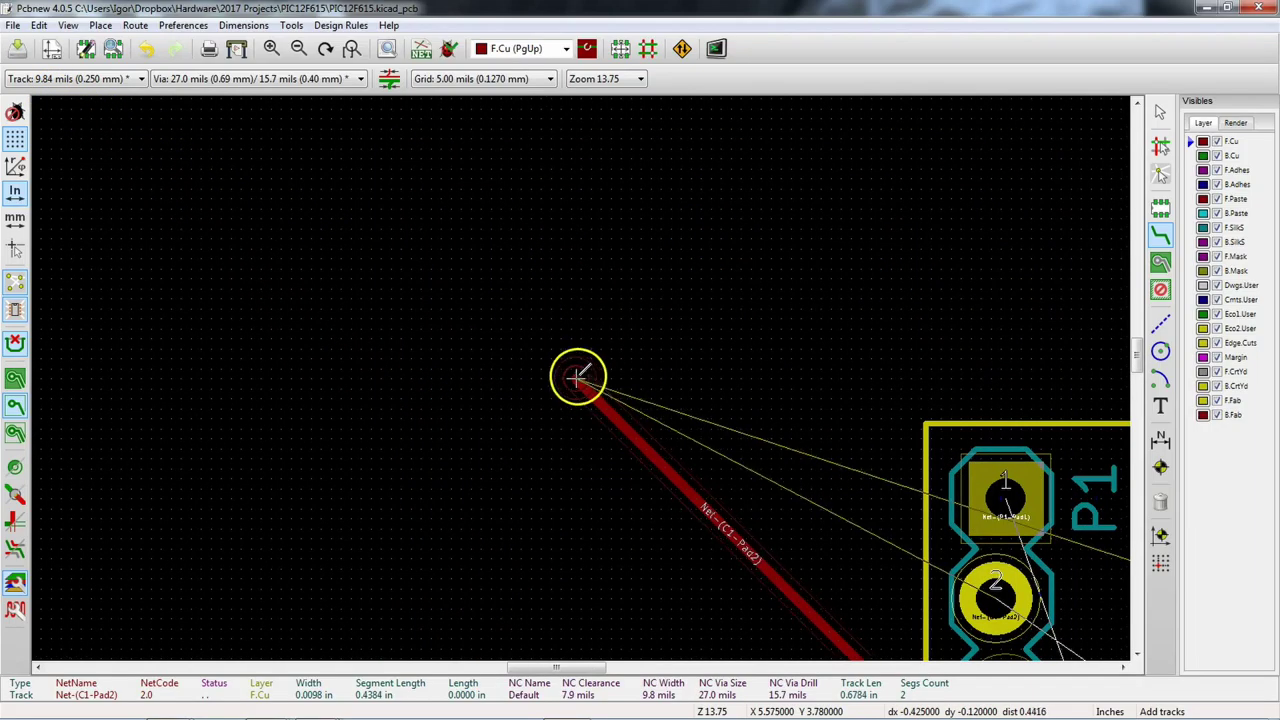
key(F4)
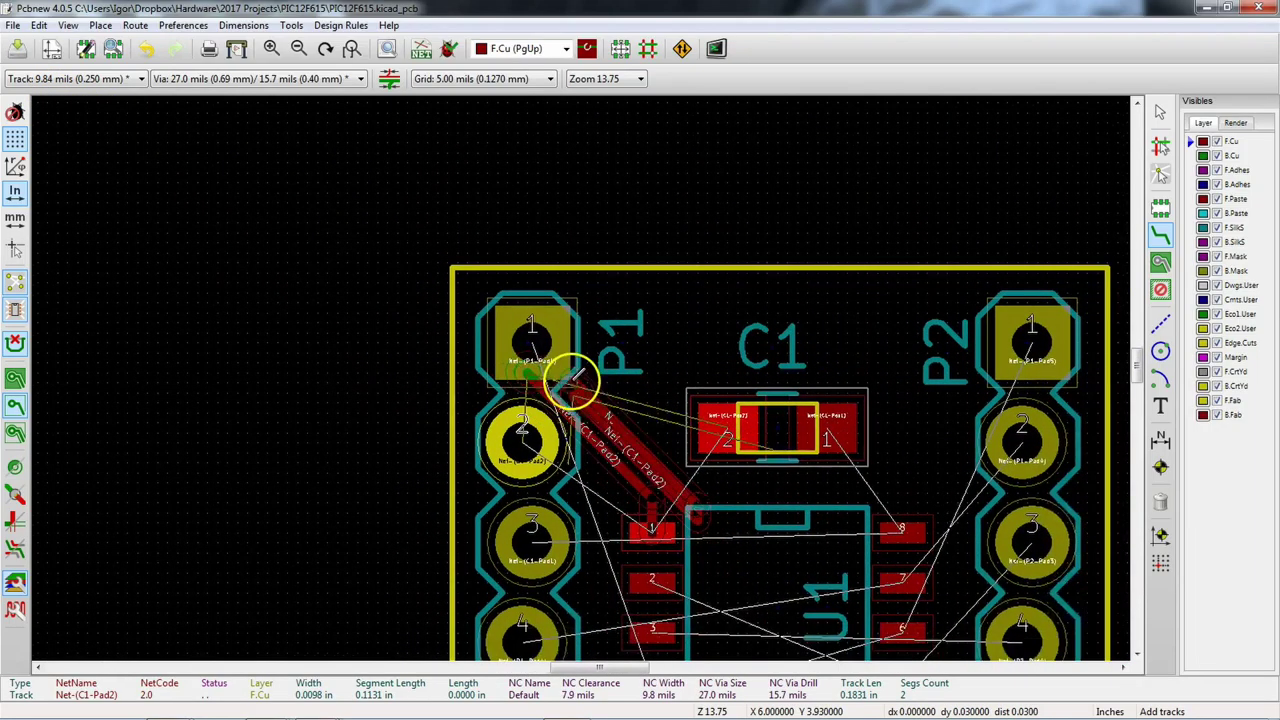
shift+scroll(617, 430, down, 2)
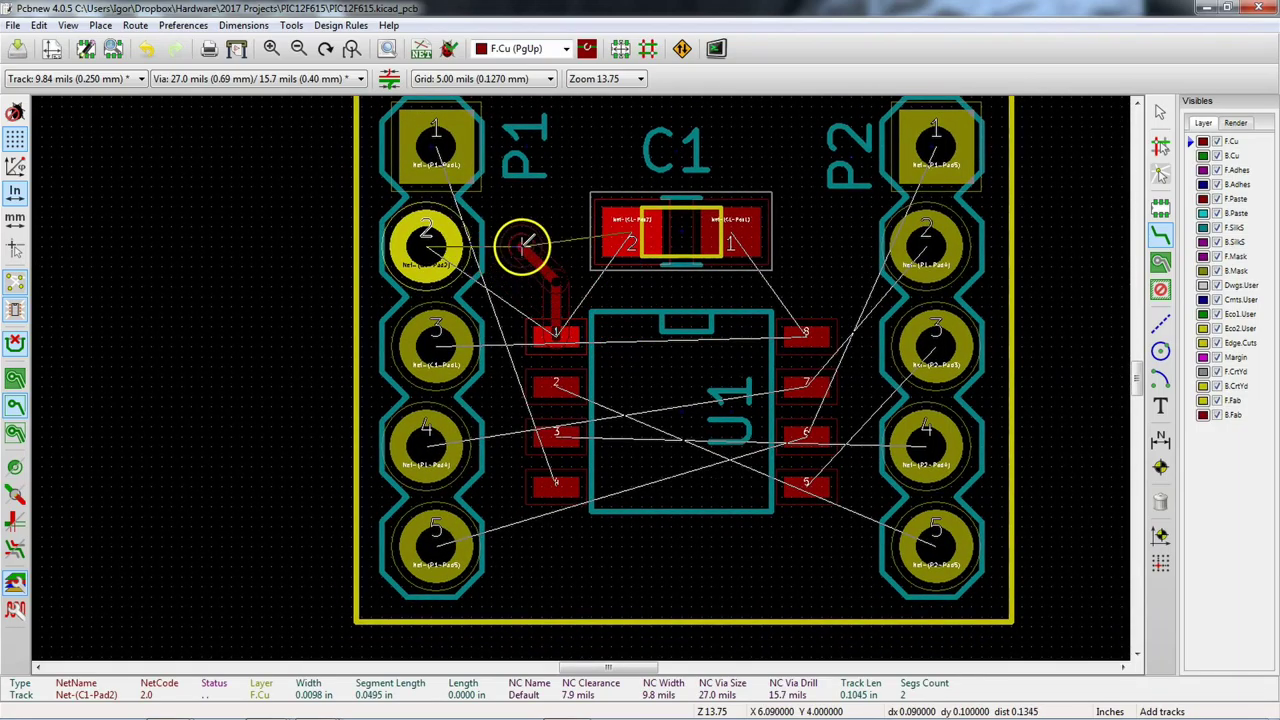
key(w)
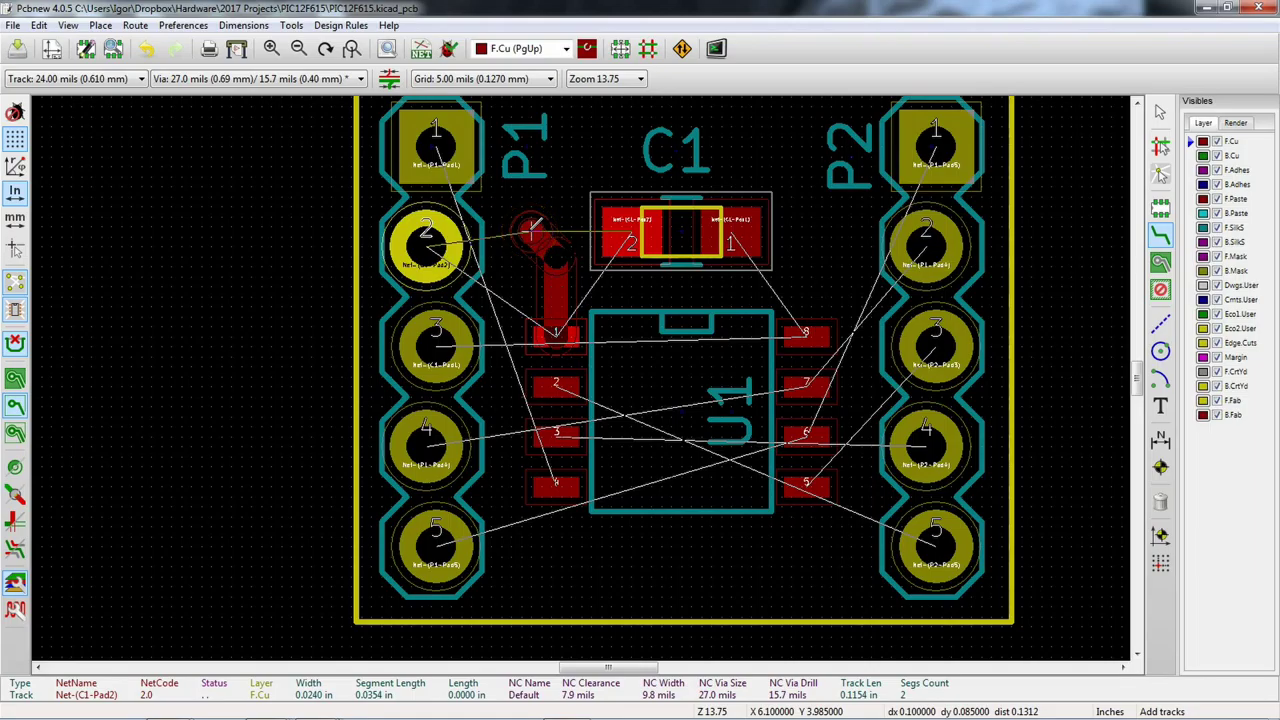
key(v)
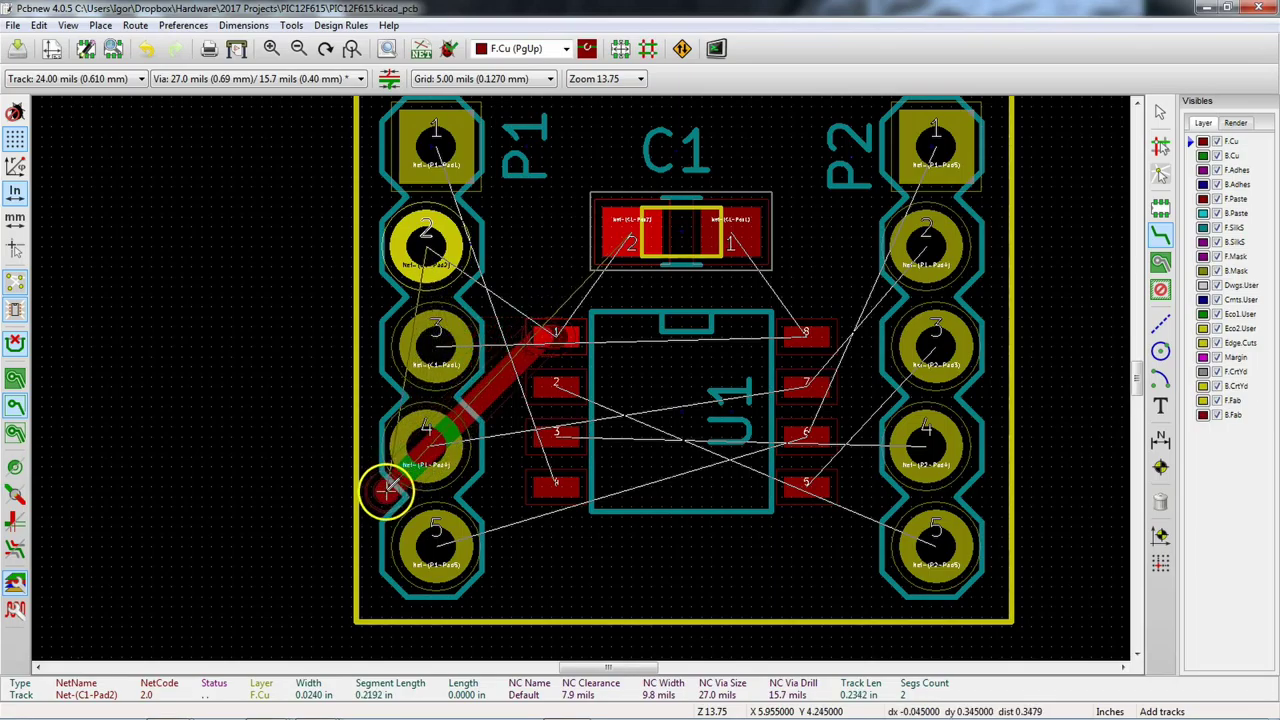
click(383, 492)
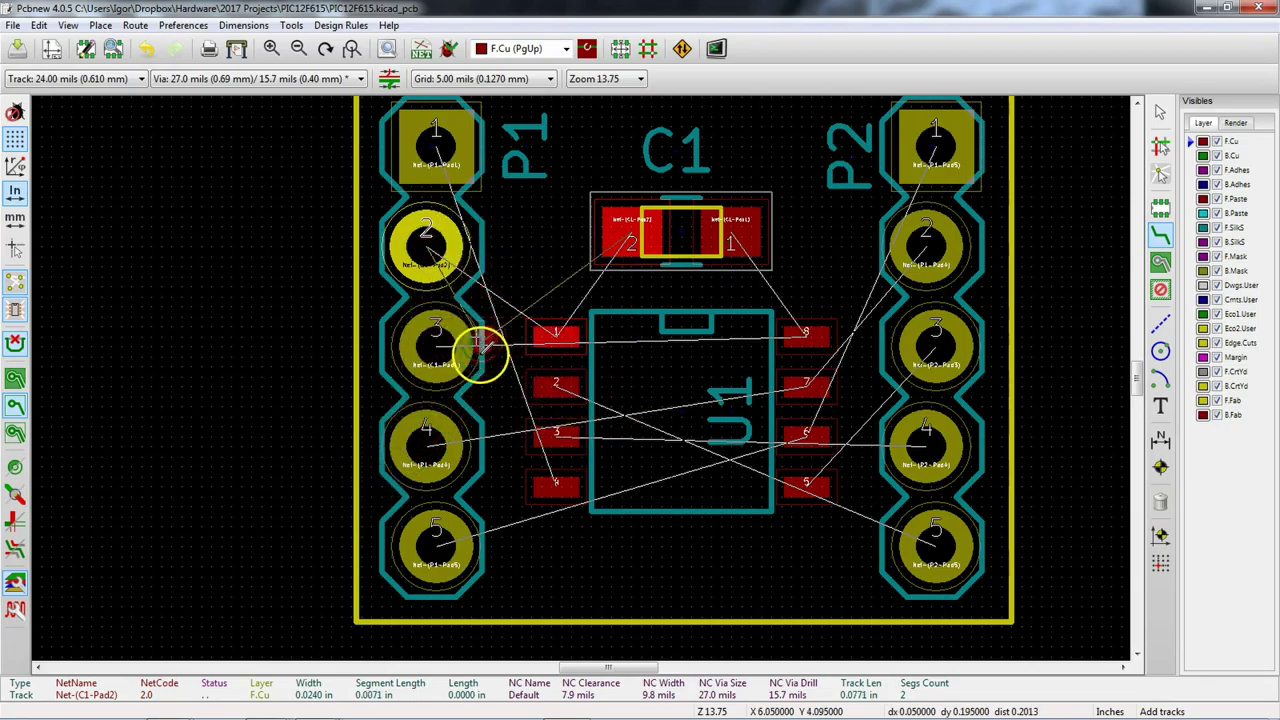
click(320, 500)
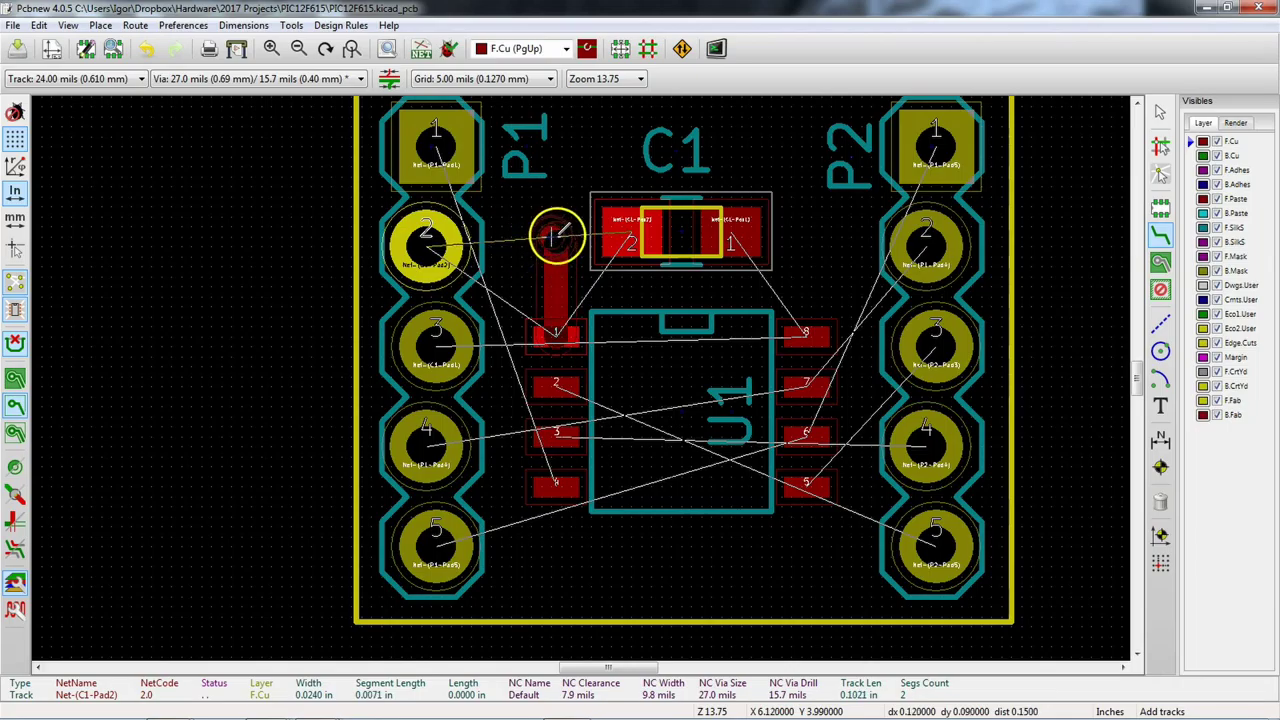
click(557, 235)
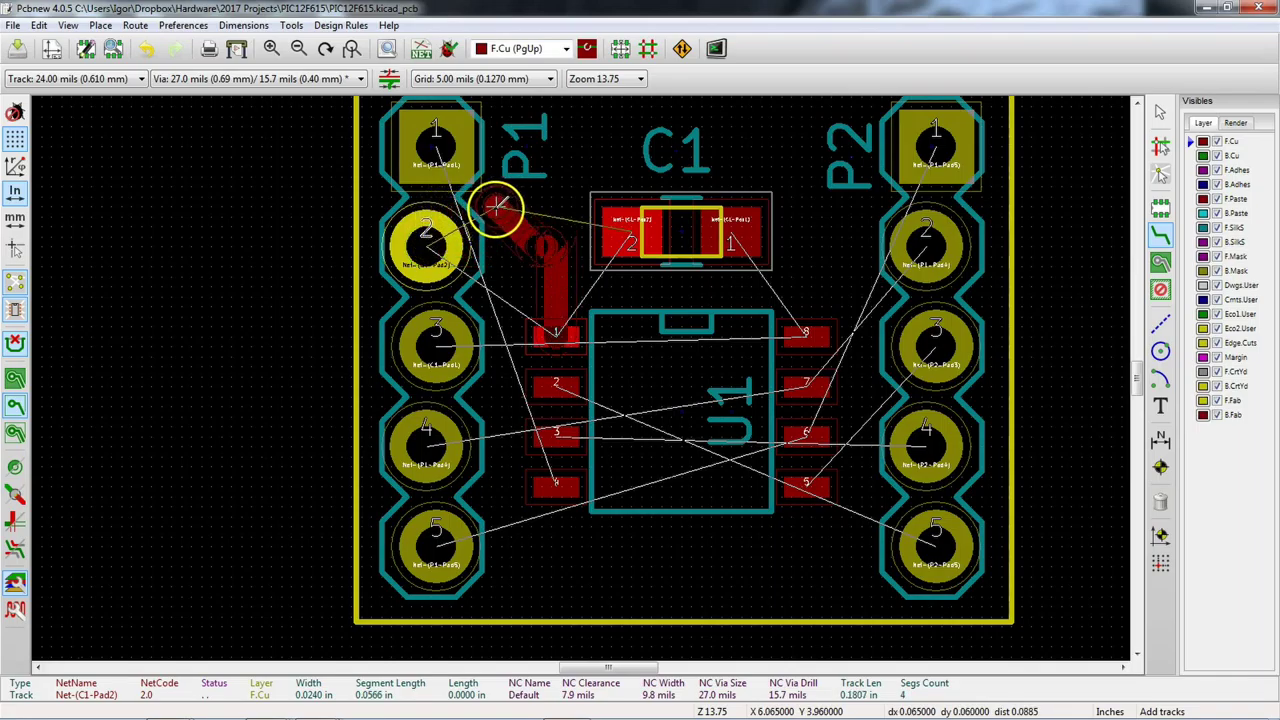
Step: Finish the track on P1 pad 2 and join C1 pad 2 into it
click(427, 245)
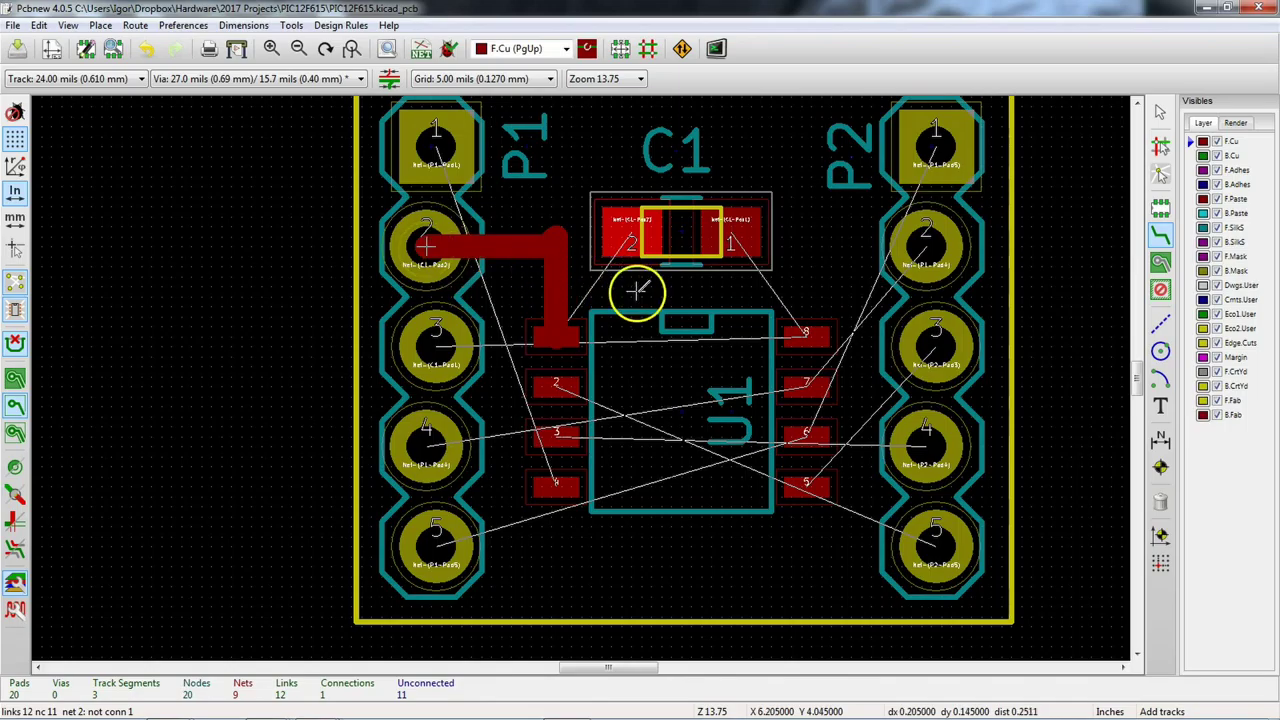
click(631, 236)
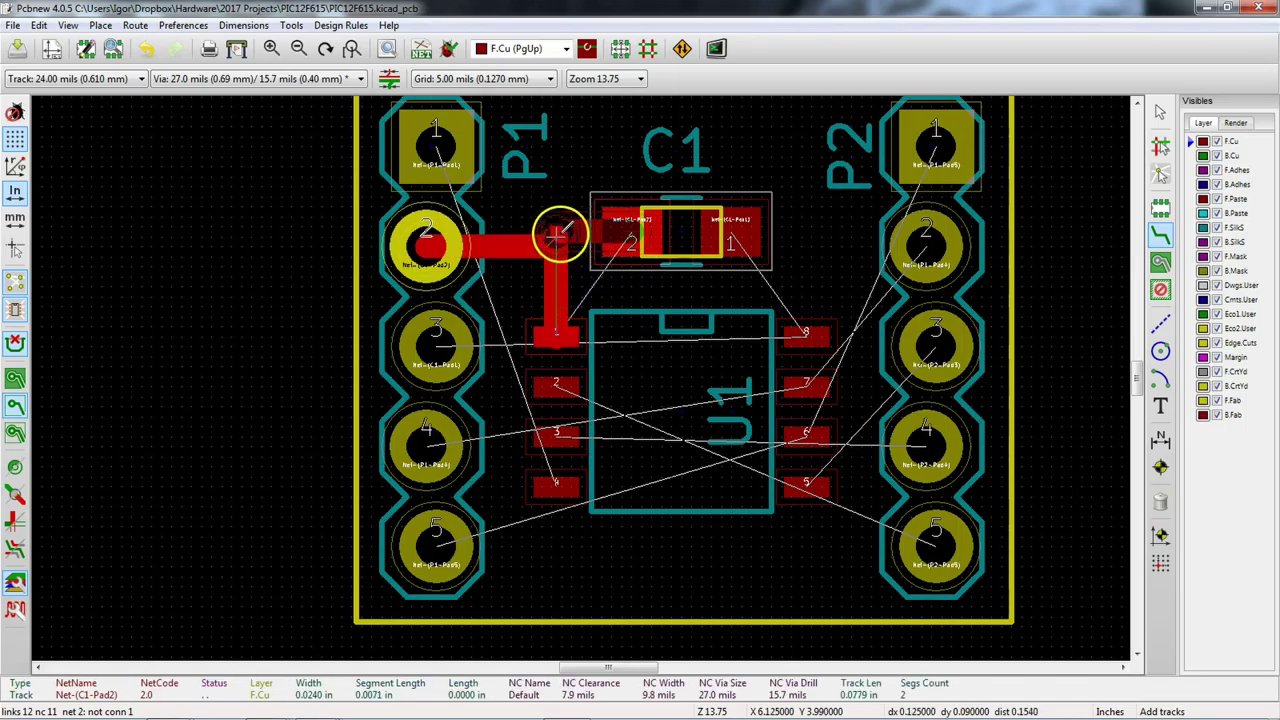
click(554, 238)
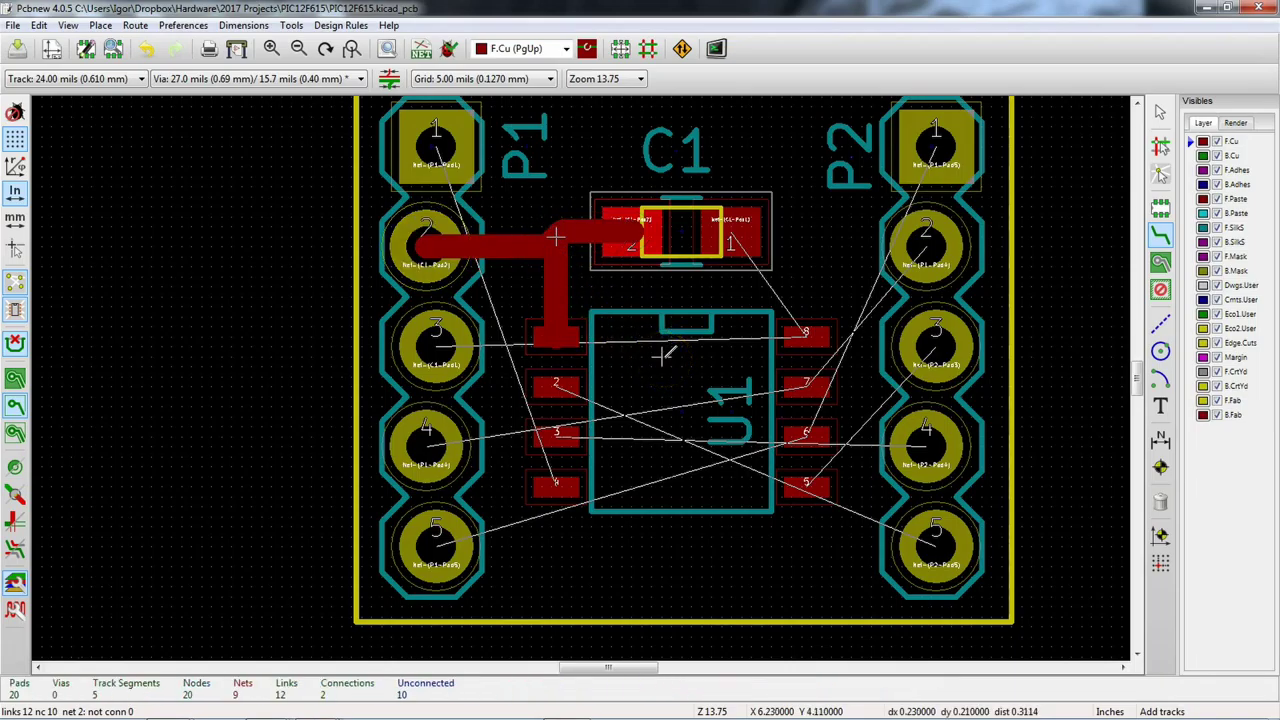
Step: Recentre the board and start a new track from U1 pad 2
middle_drag(709, 337, 551, 306)
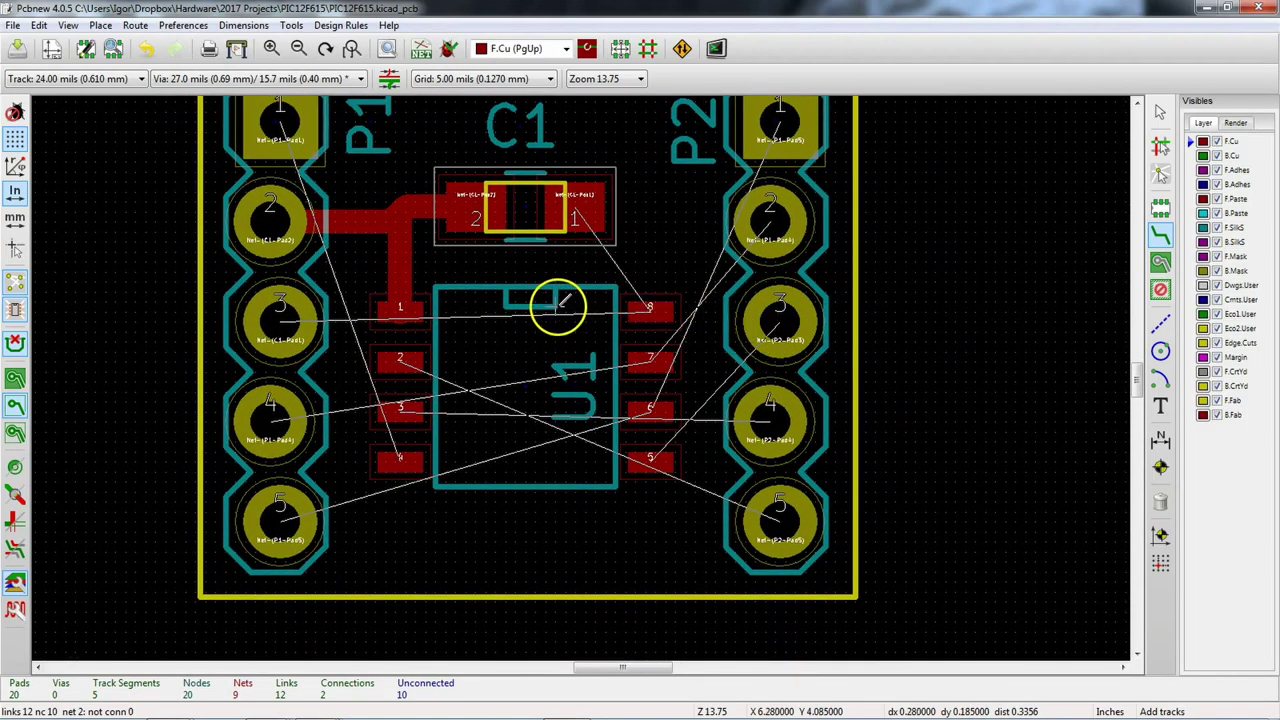
middle_drag(512, 326, 606, 391)
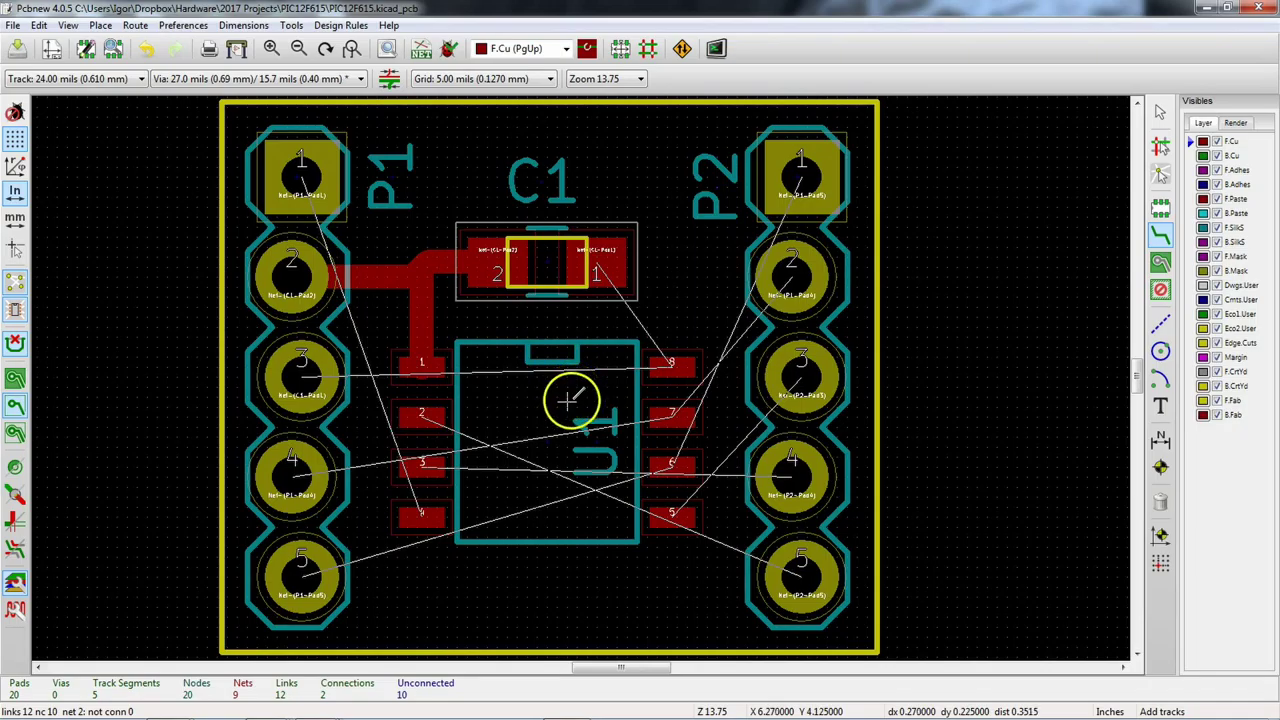
click(430, 416)
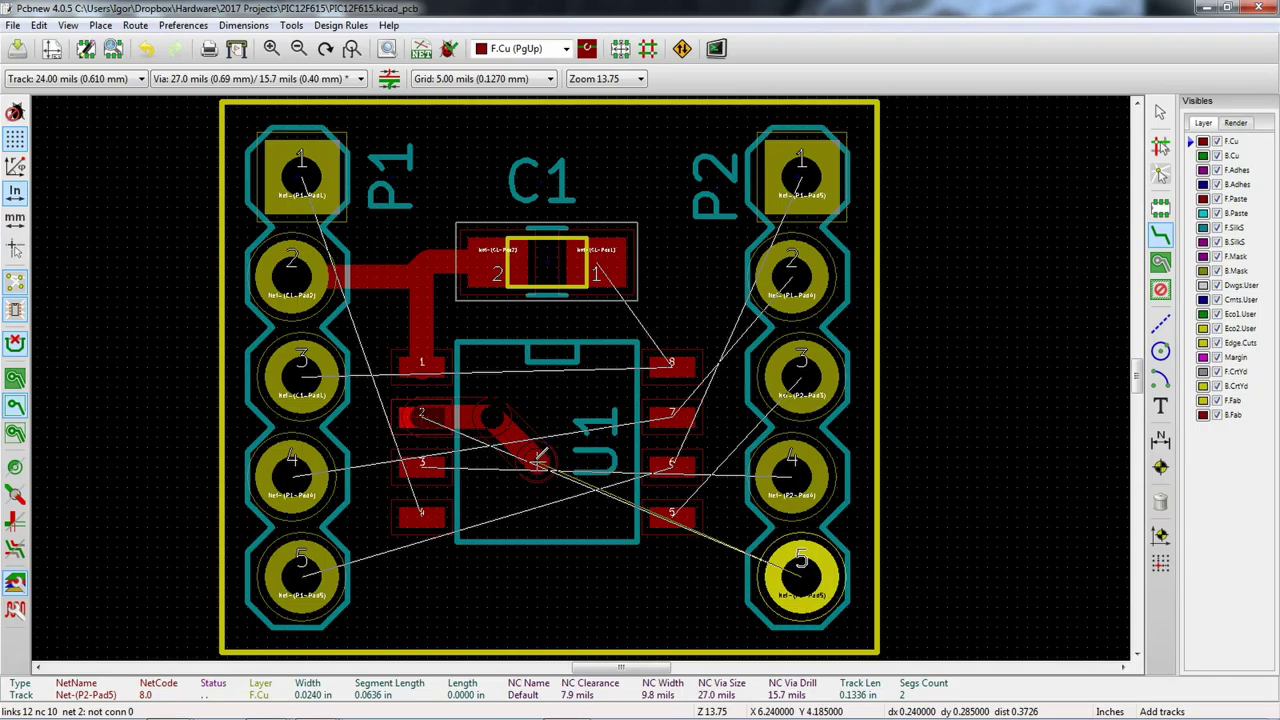
Step: Drop a via, continue on B.Cu to P2 pad 5, and zoom in on the via
key(v)
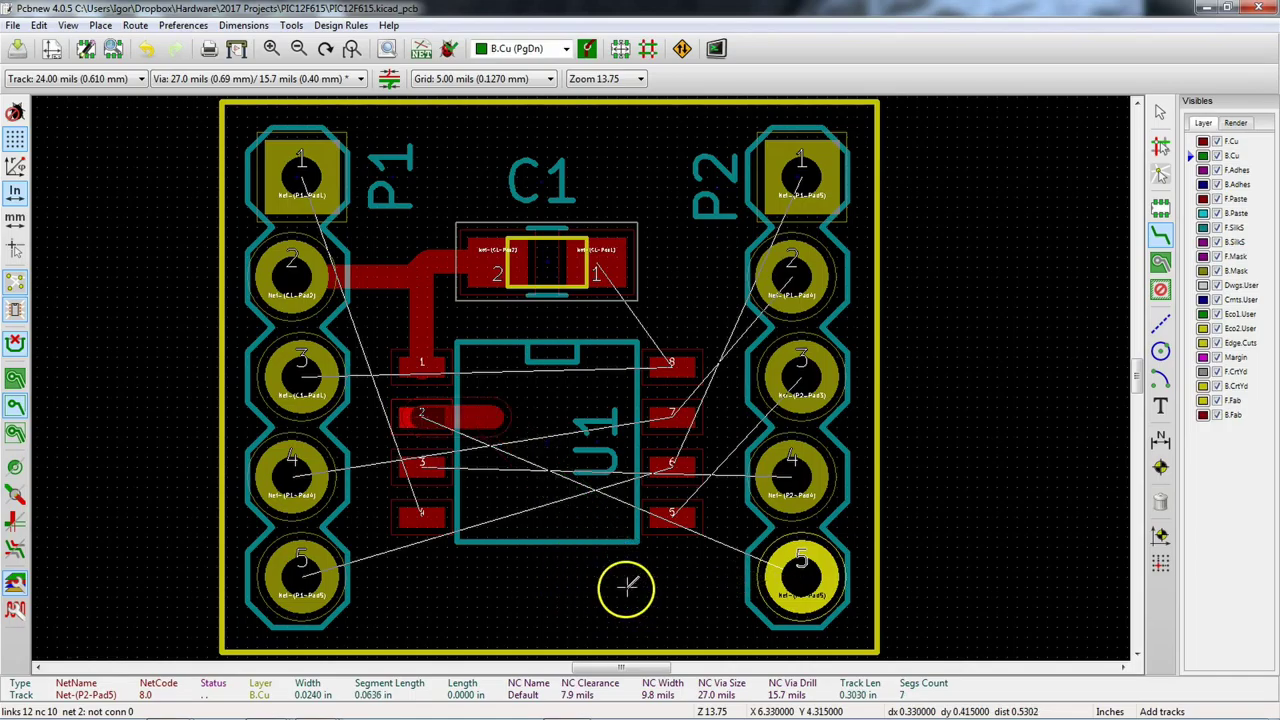
click(800, 578)
scroll(548, 480, up, 1)
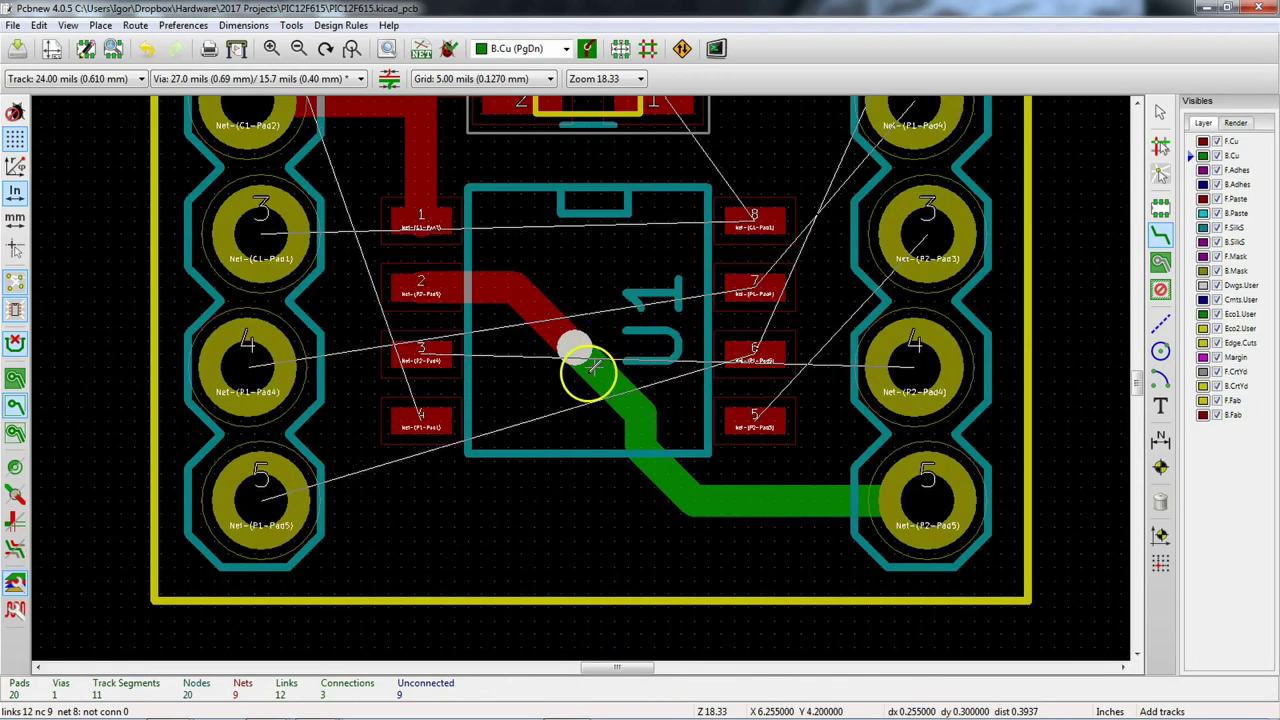
scroll(590, 369, up, 1)
scroll(586, 372, up, 1)
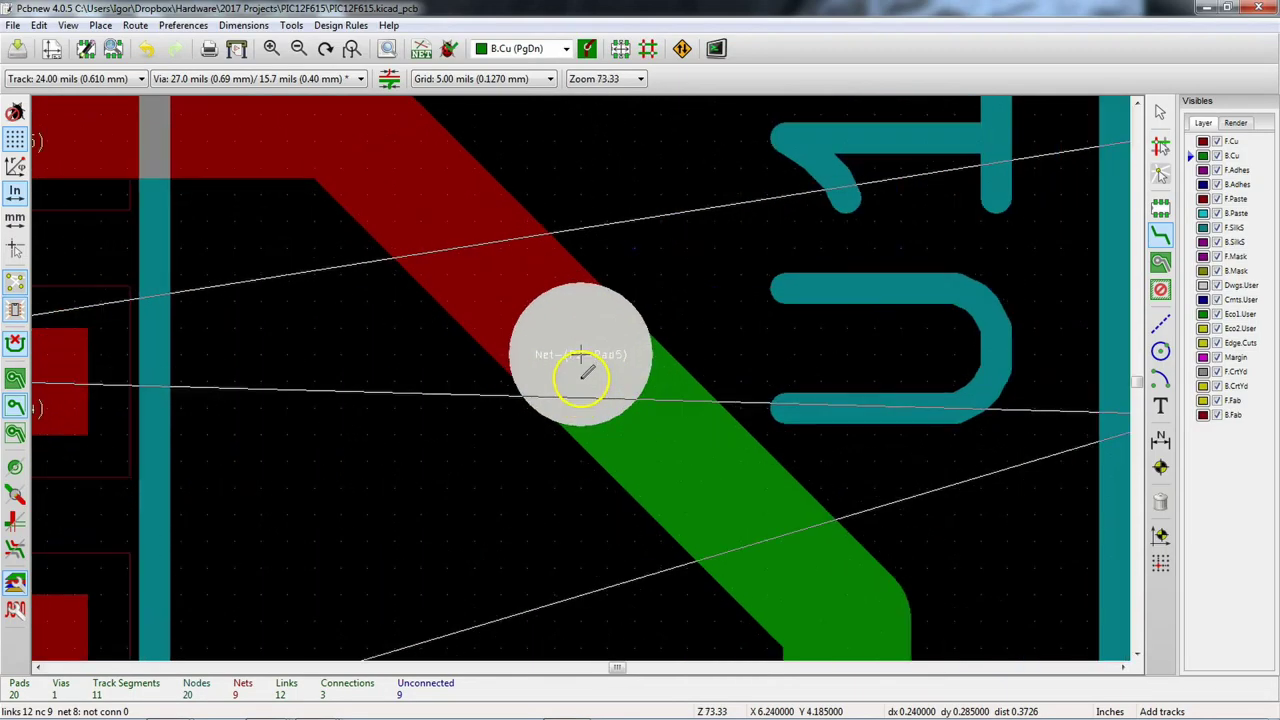
scroll(587, 371, up, 2)
scroll(575, 372, down, 5)
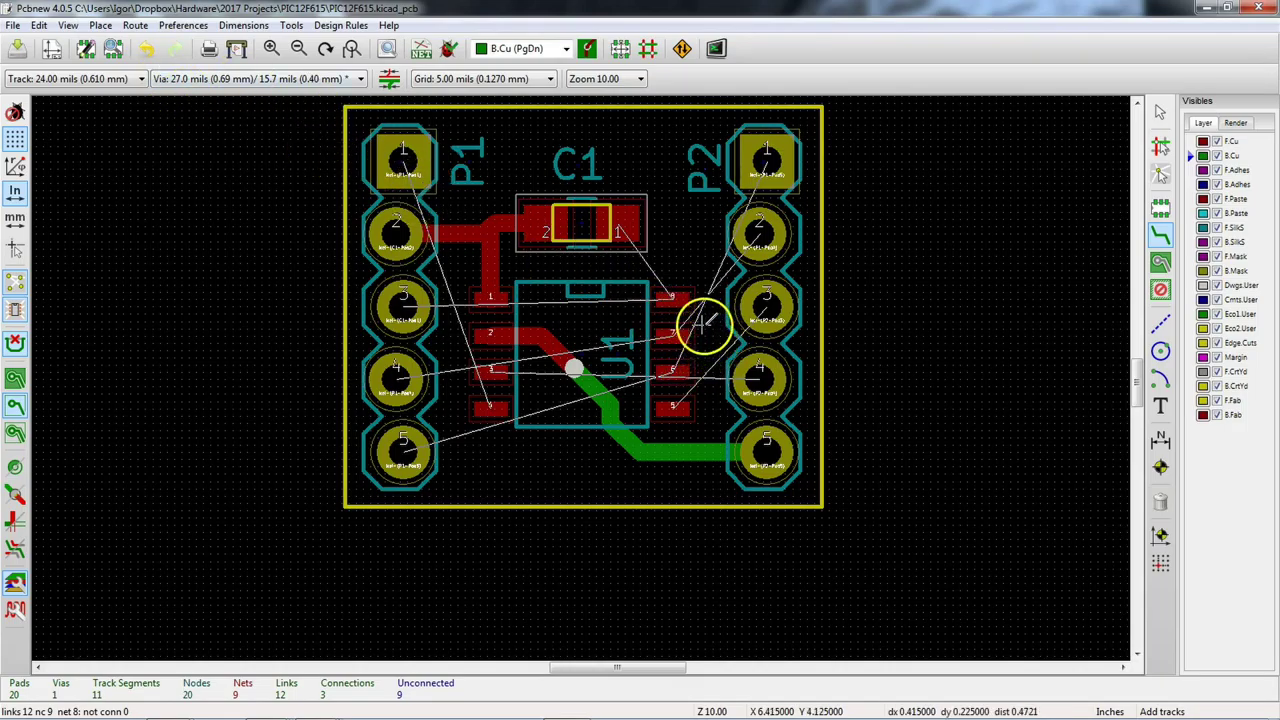
scroll(706, 376, down, 1)
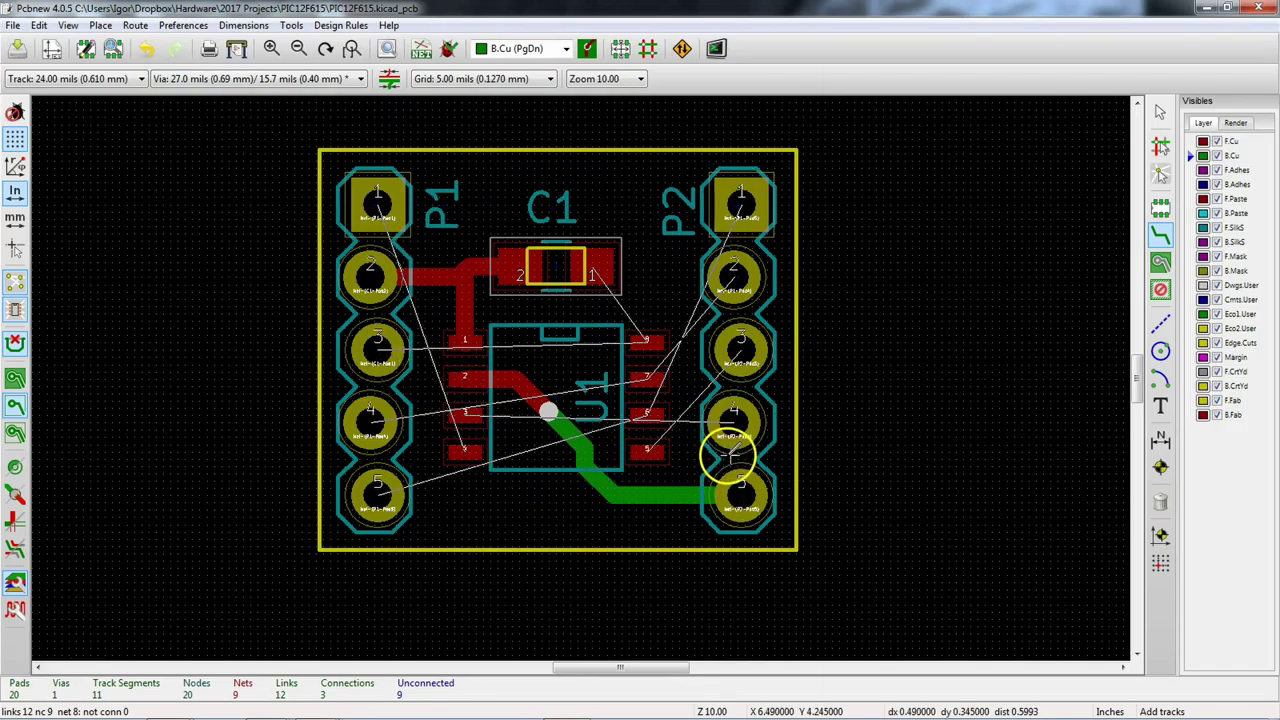
Step: Switch the board display to the OpenGL canvas
click(68, 25)
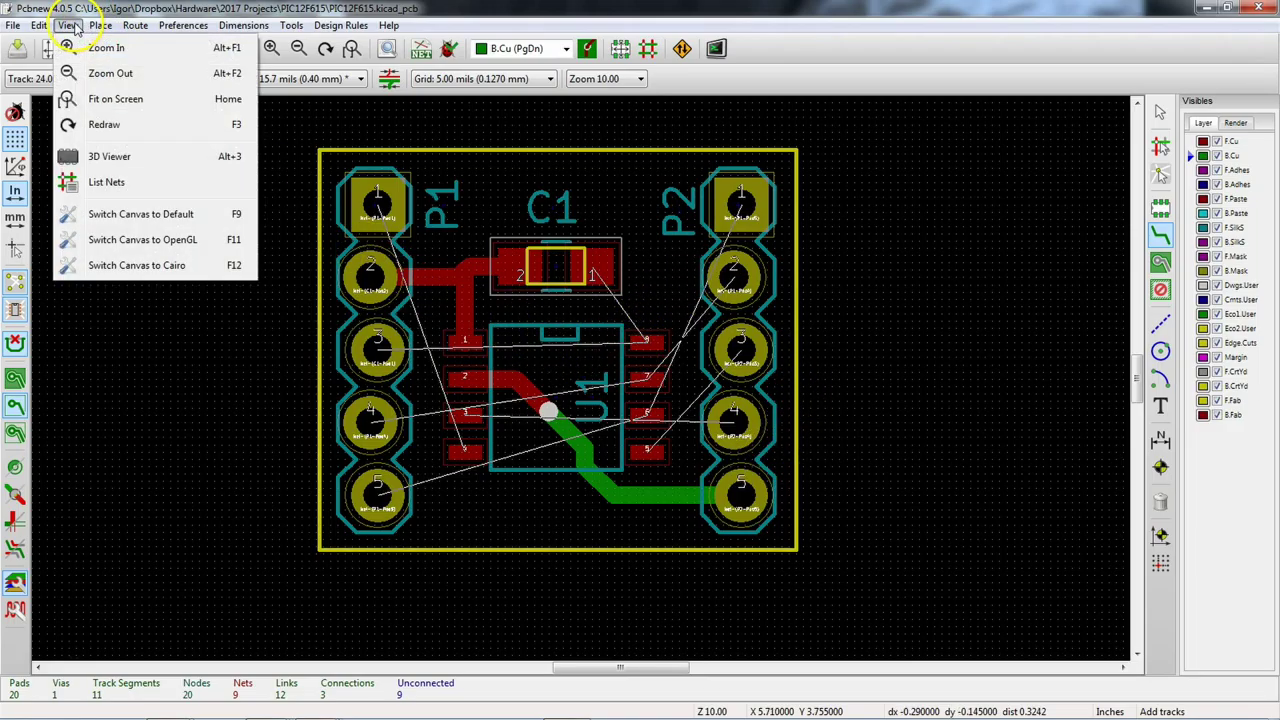
click(163, 246)
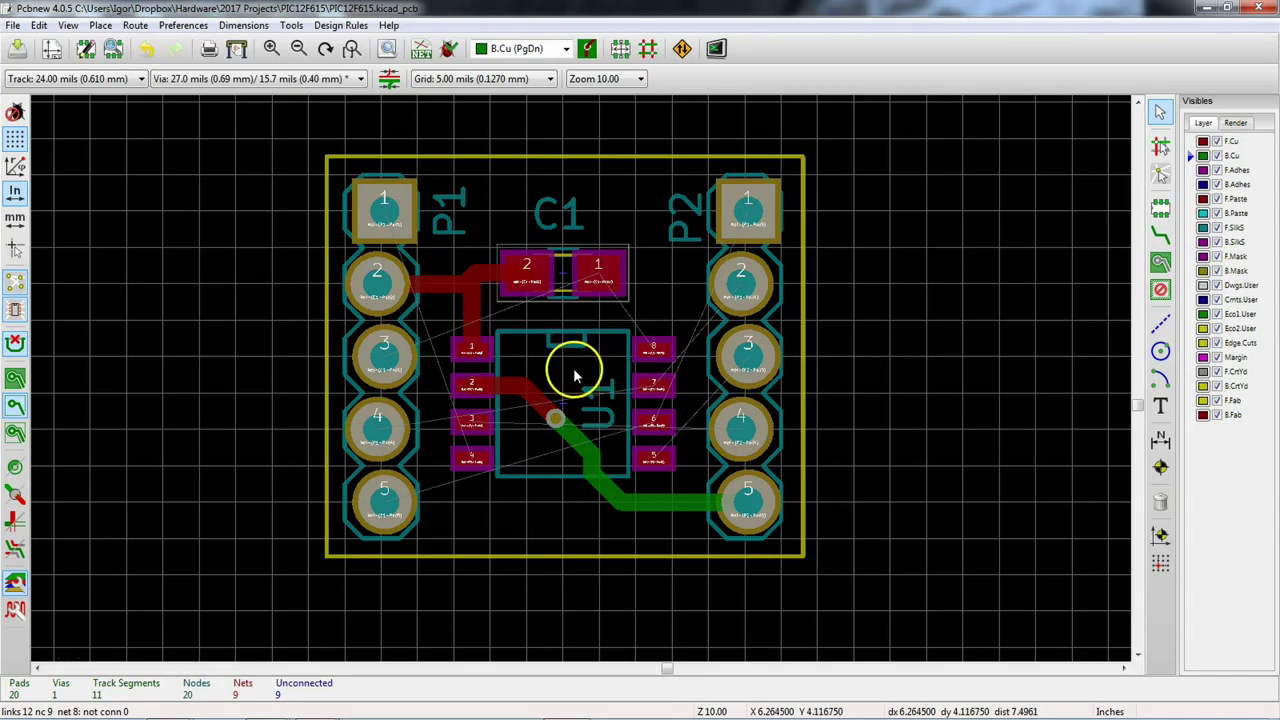
scroll(650, 330, down, 1)
scroll(675, 340, up, 1)
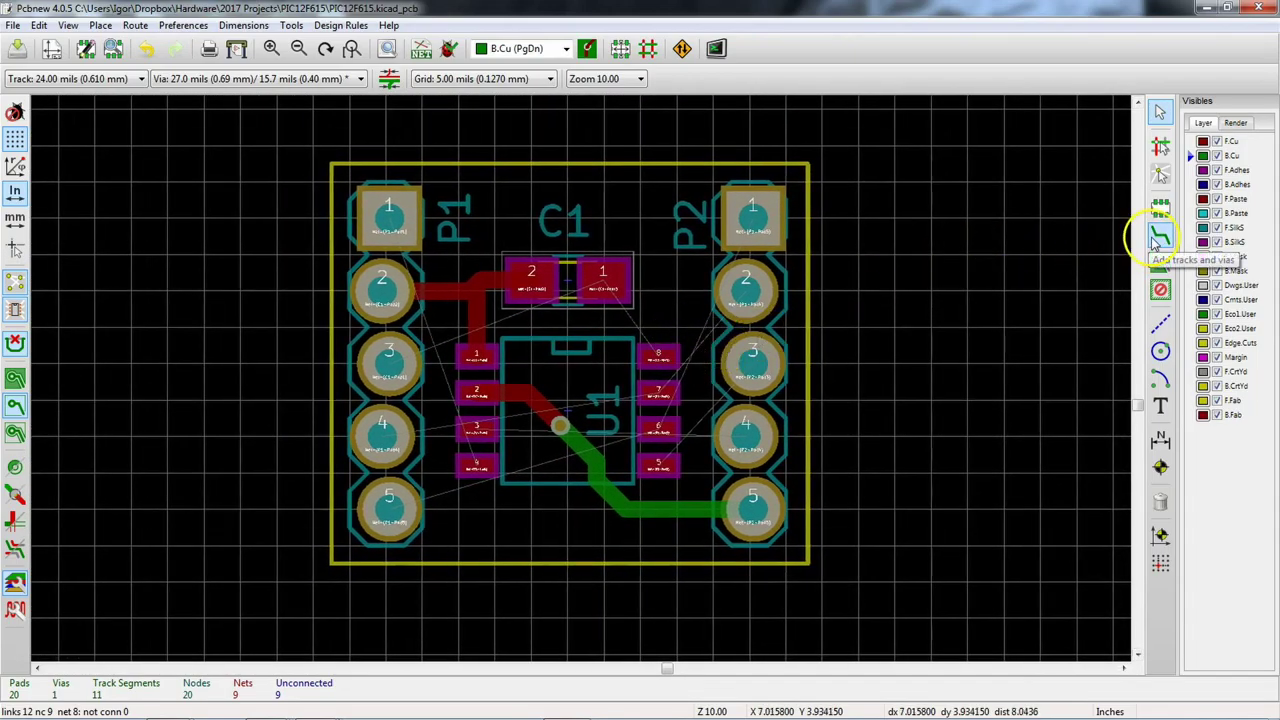
Step: Activate the Add tracks and vias routing tool and bring up the interactive router settings
click(1159, 238)
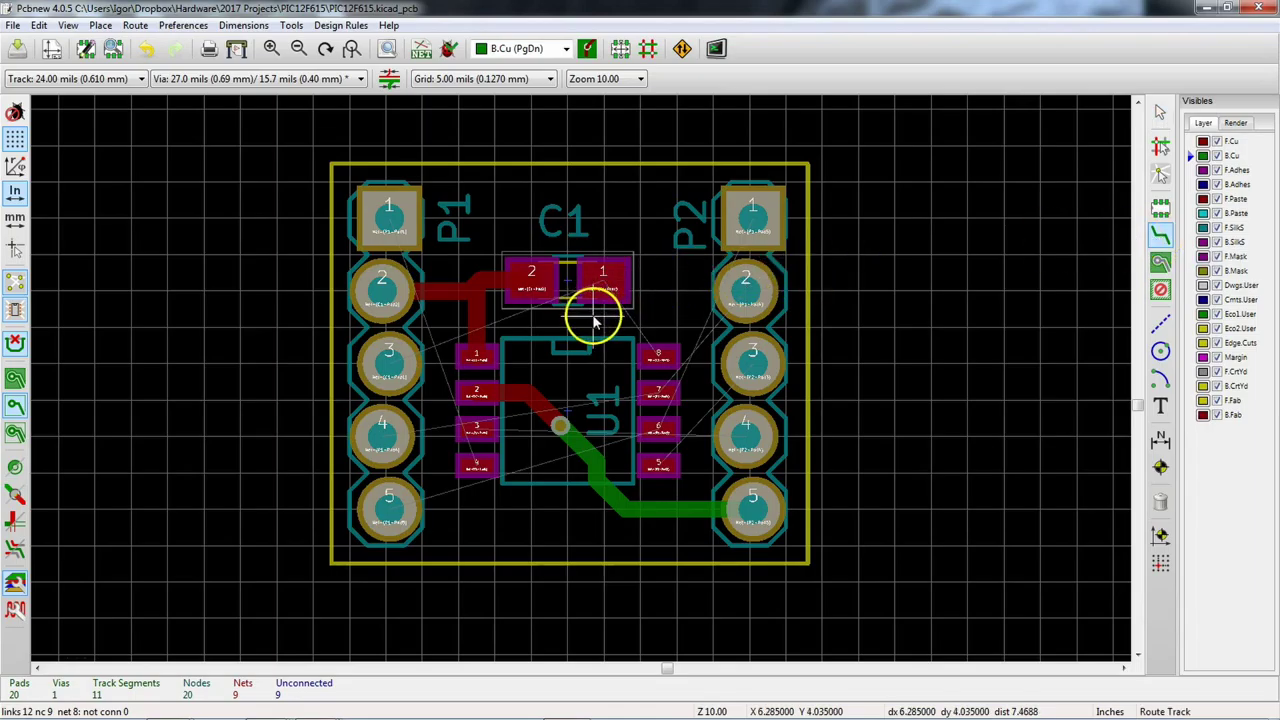
click(1157, 240)
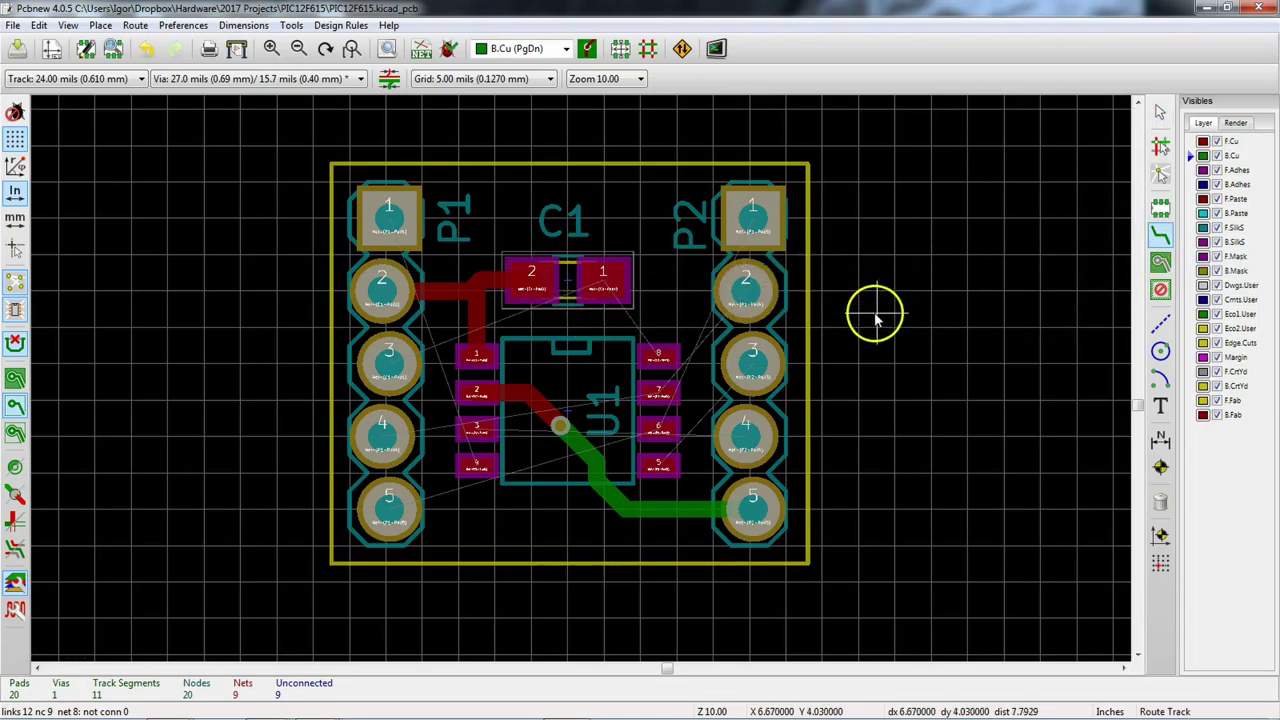
key(ctrl+comma)
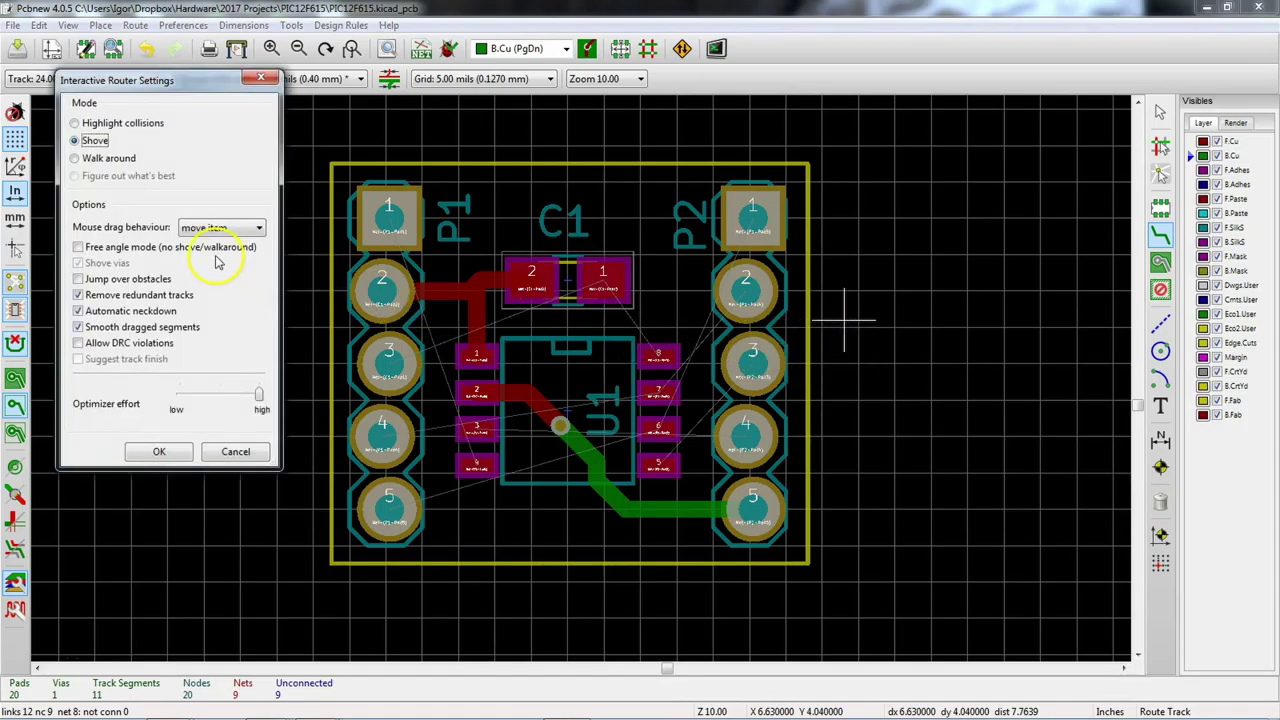
Step: Set the router mode to Shove and confirm the settings
click(96, 141)
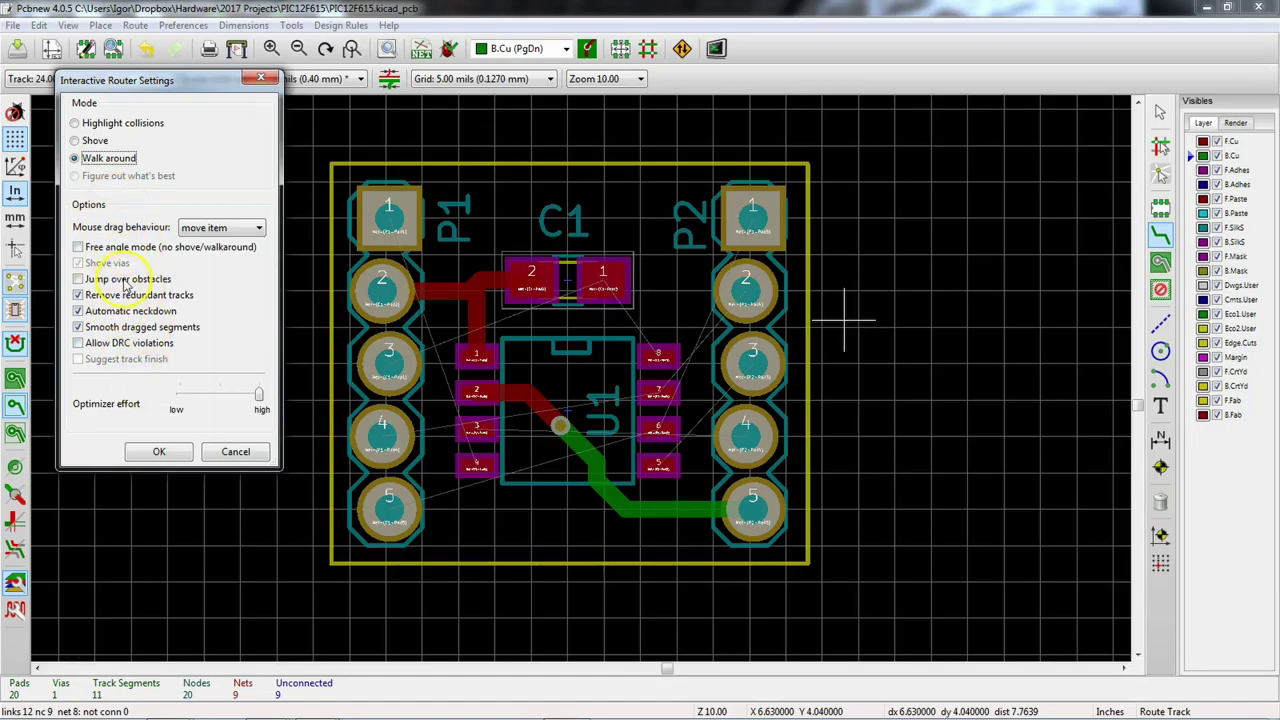
click(100, 142)
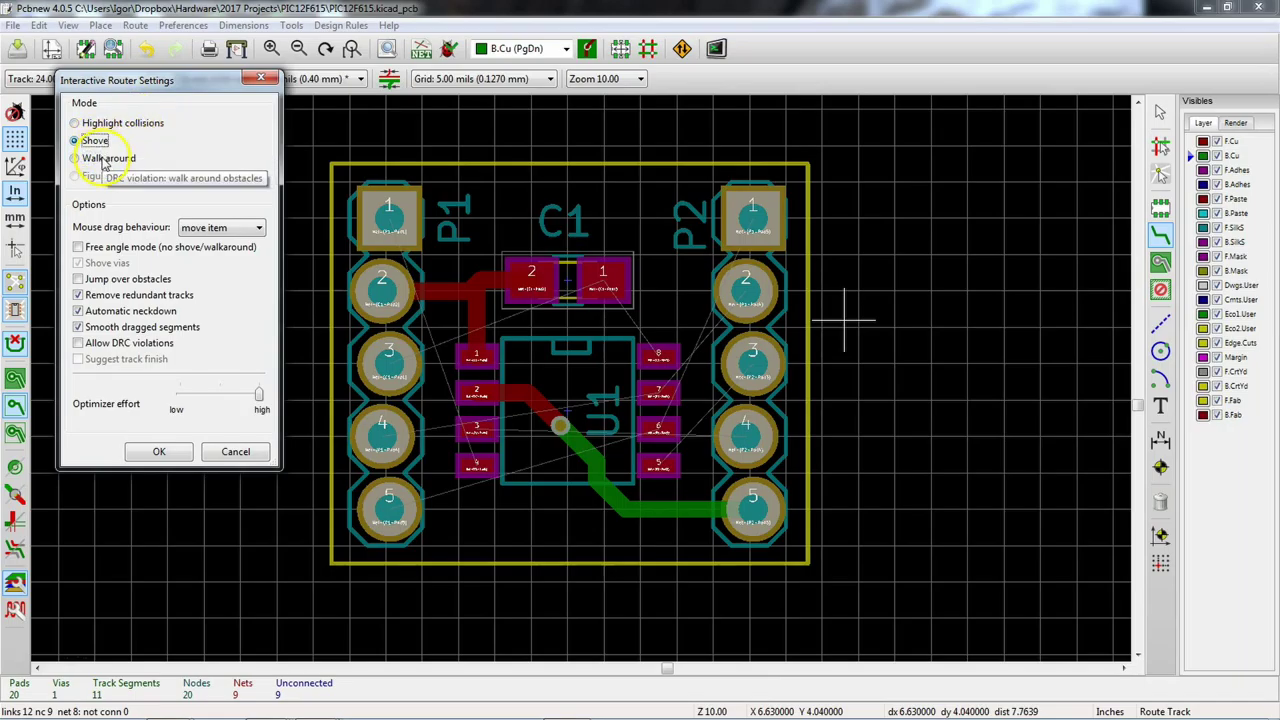
click(160, 452)
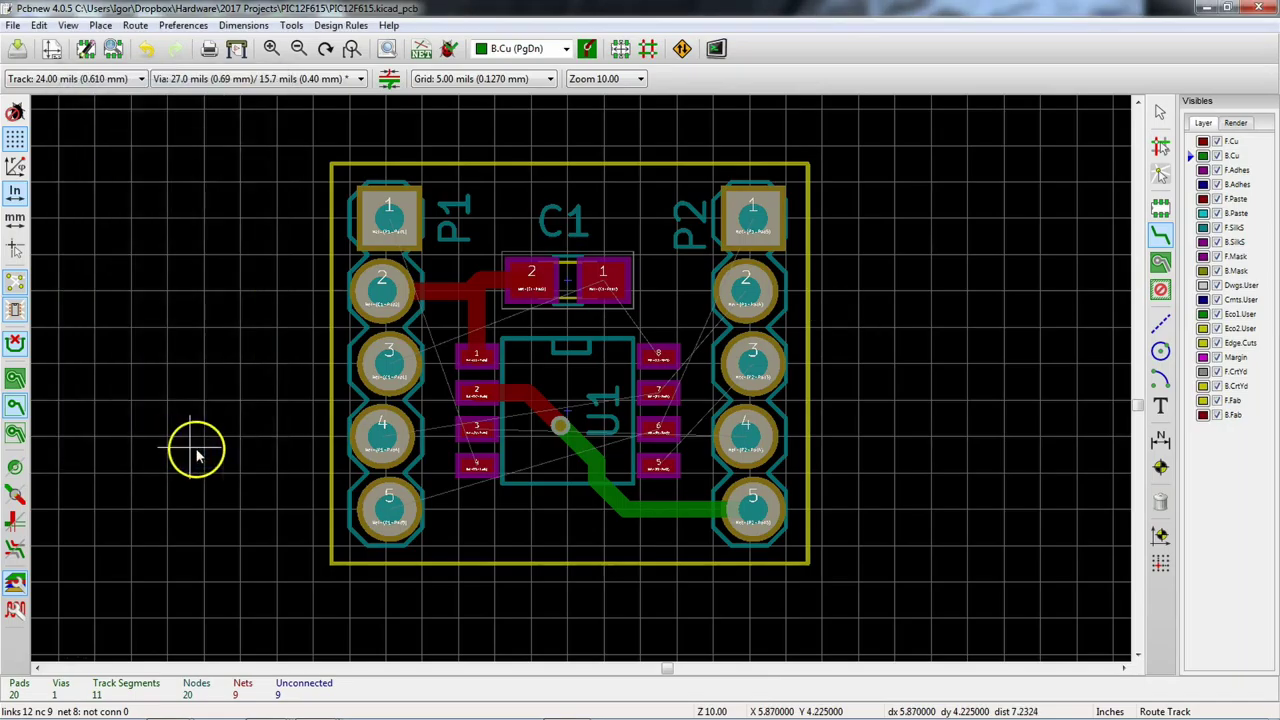
Step: Route a track from U1 pad 7 around the top and left edges to P1 pad 4
scroll(660, 380, up, 3)
scroll(588, 390, up, 1)
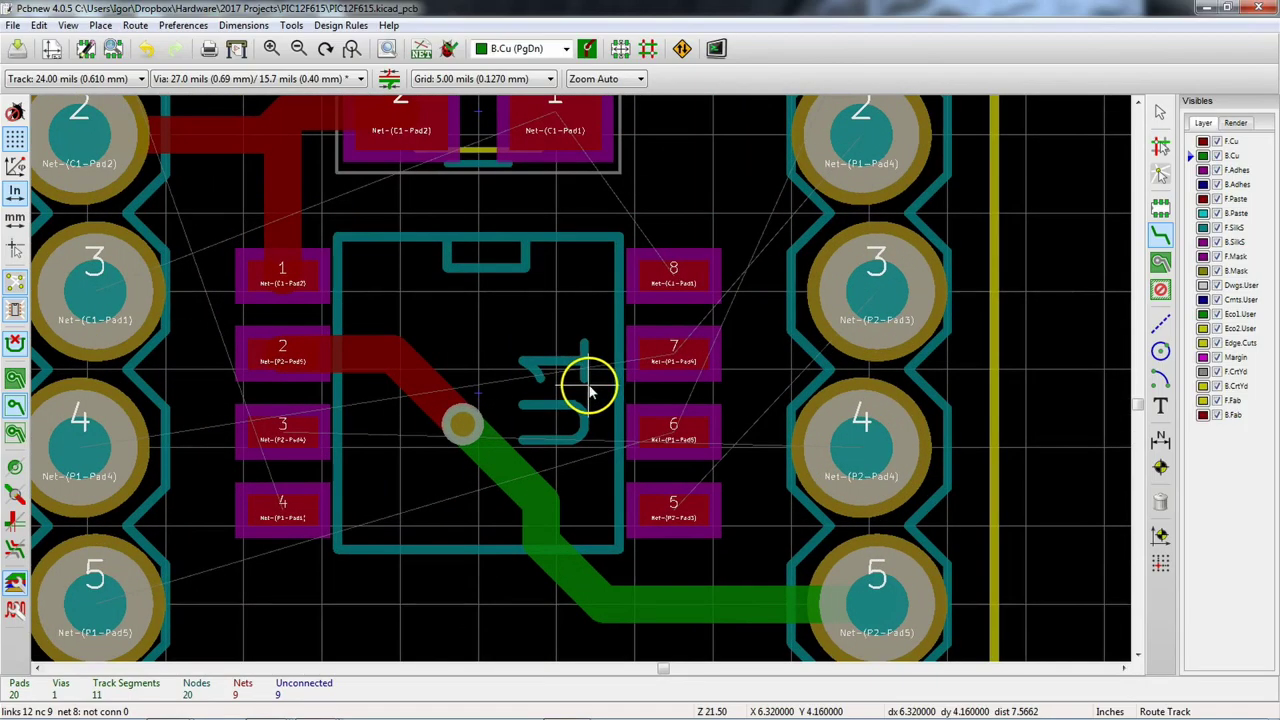
scroll(588, 390, down, 3)
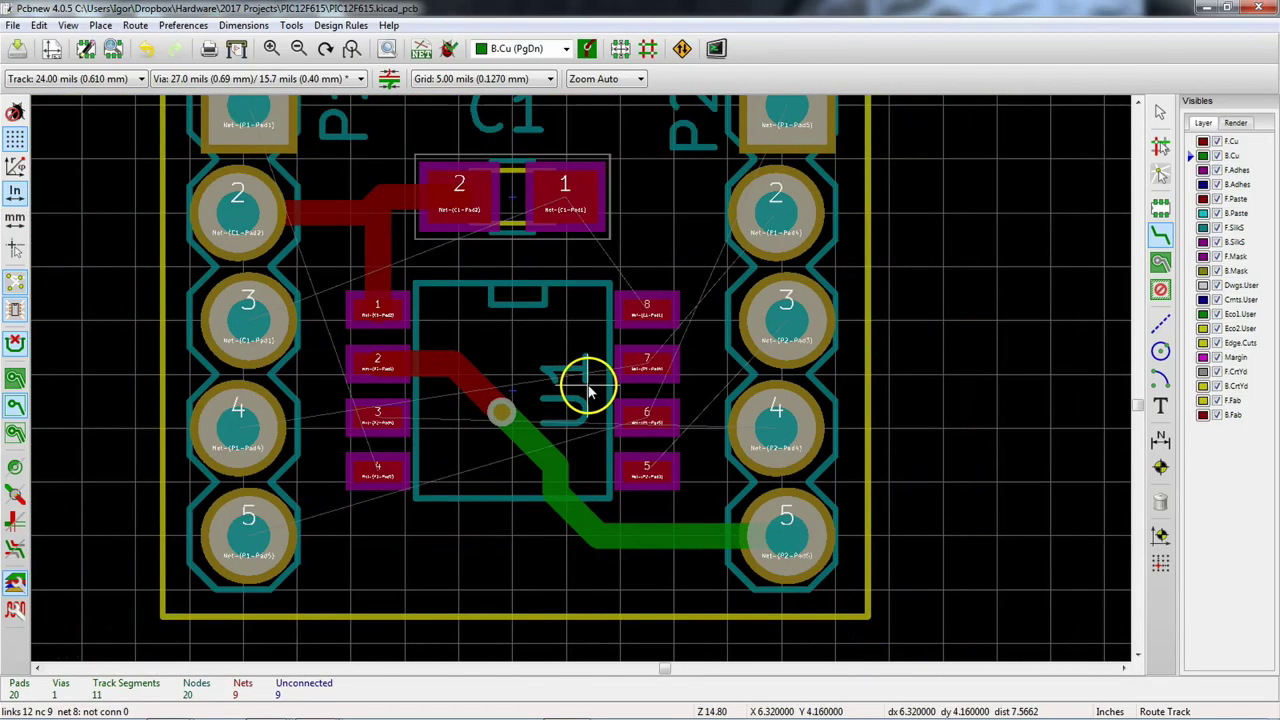
click(646, 368)
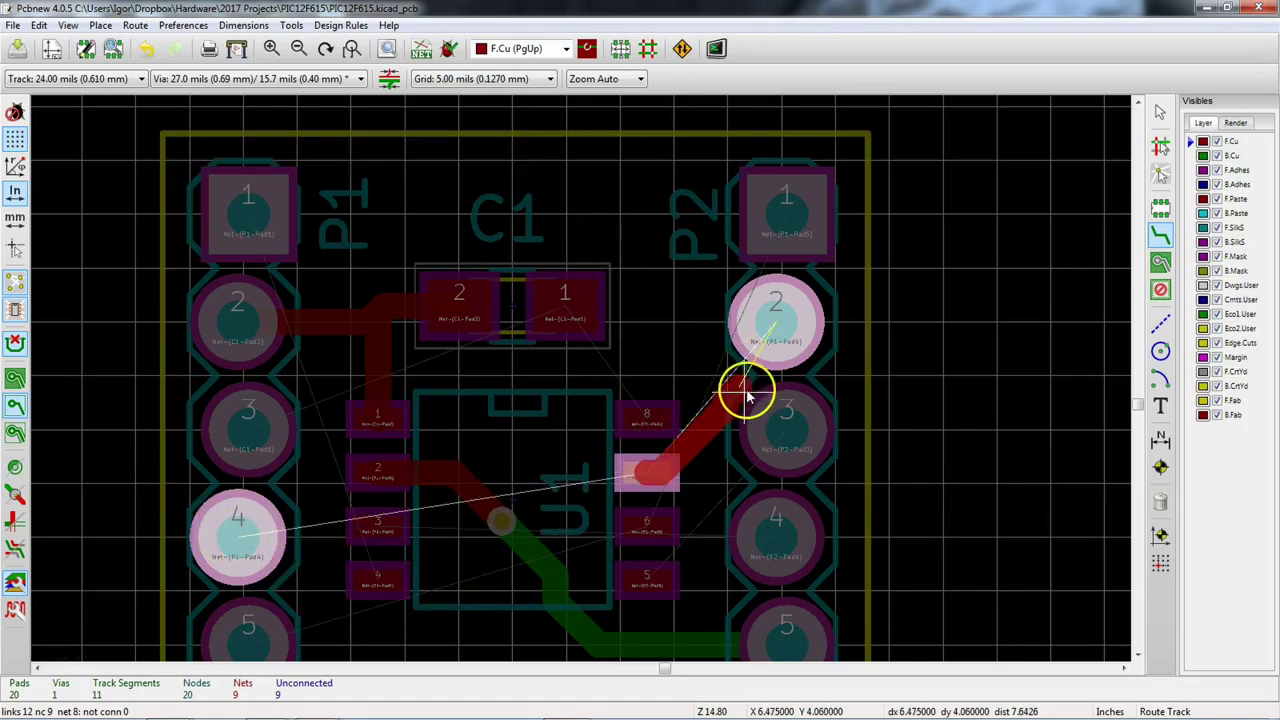
click(778, 318)
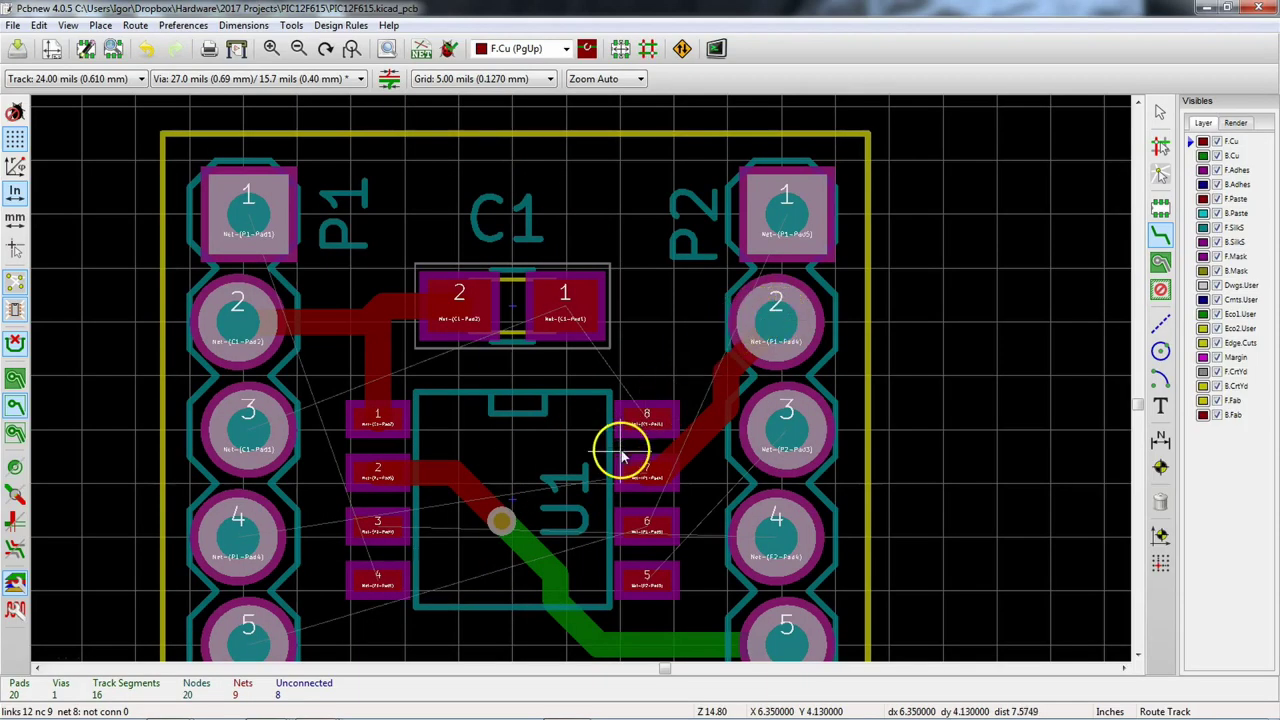
click(633, 463)
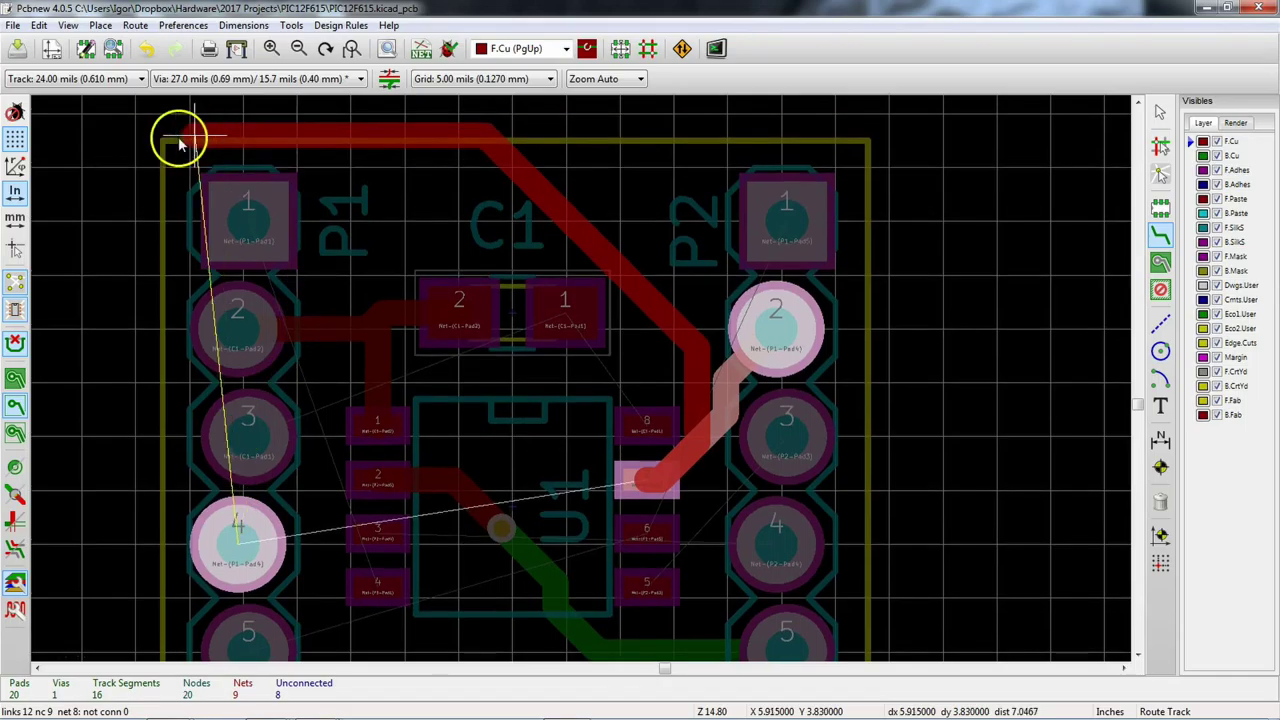
click(186, 134)
click(232, 537)
Step: Connect C1 pad 1 to U1 pad 8 with an F.Cu track
shift+scroll(580, 451, down, 4)
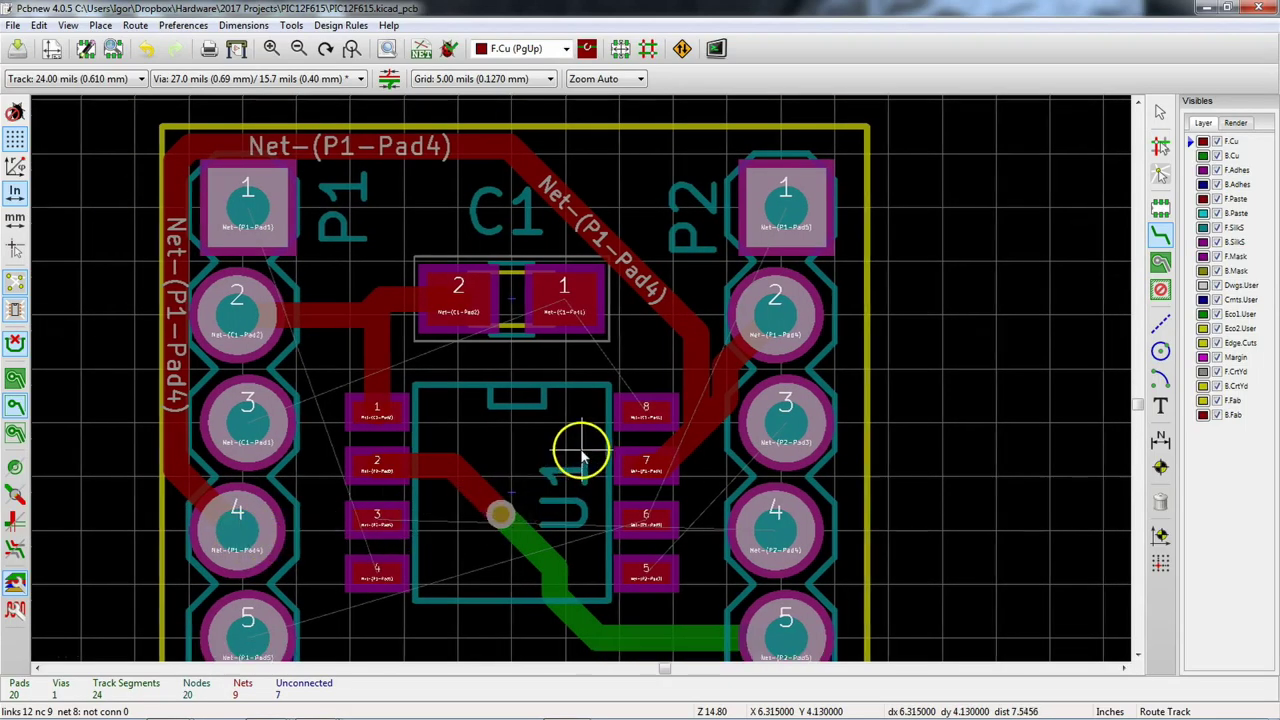
click(555, 128)
click(648, 230)
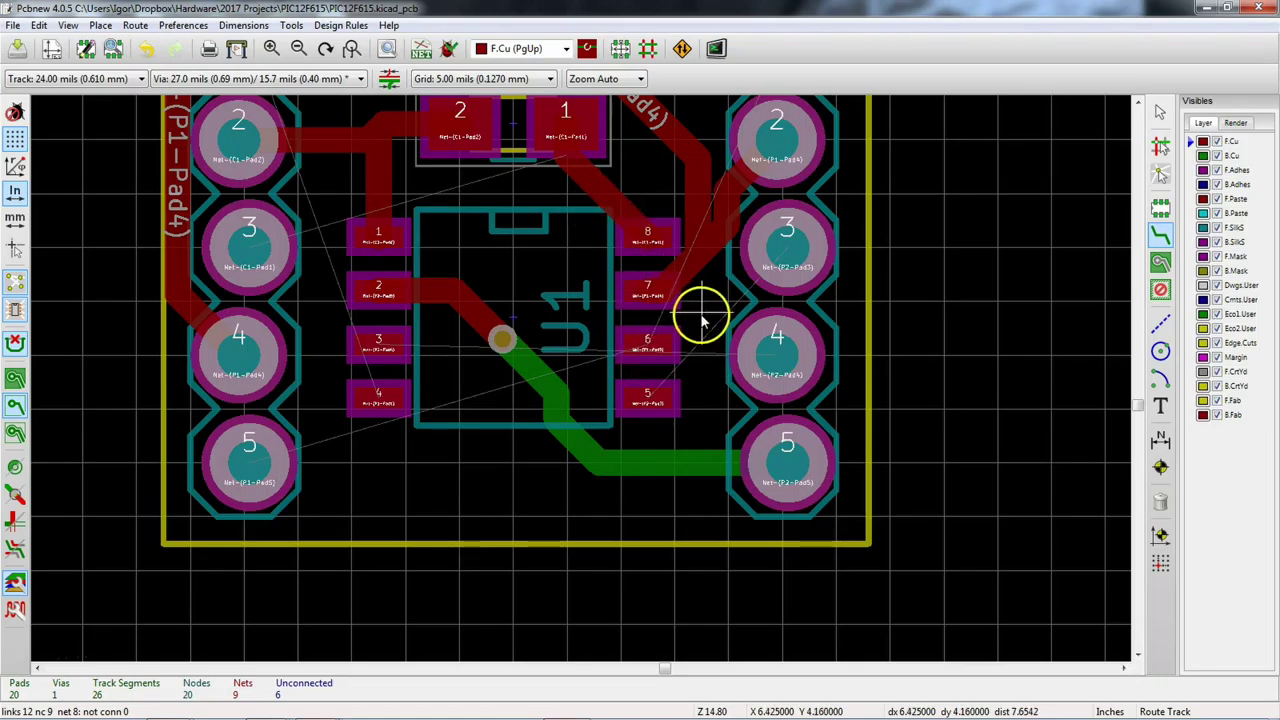
shift+scroll(700, 320, up, 2)
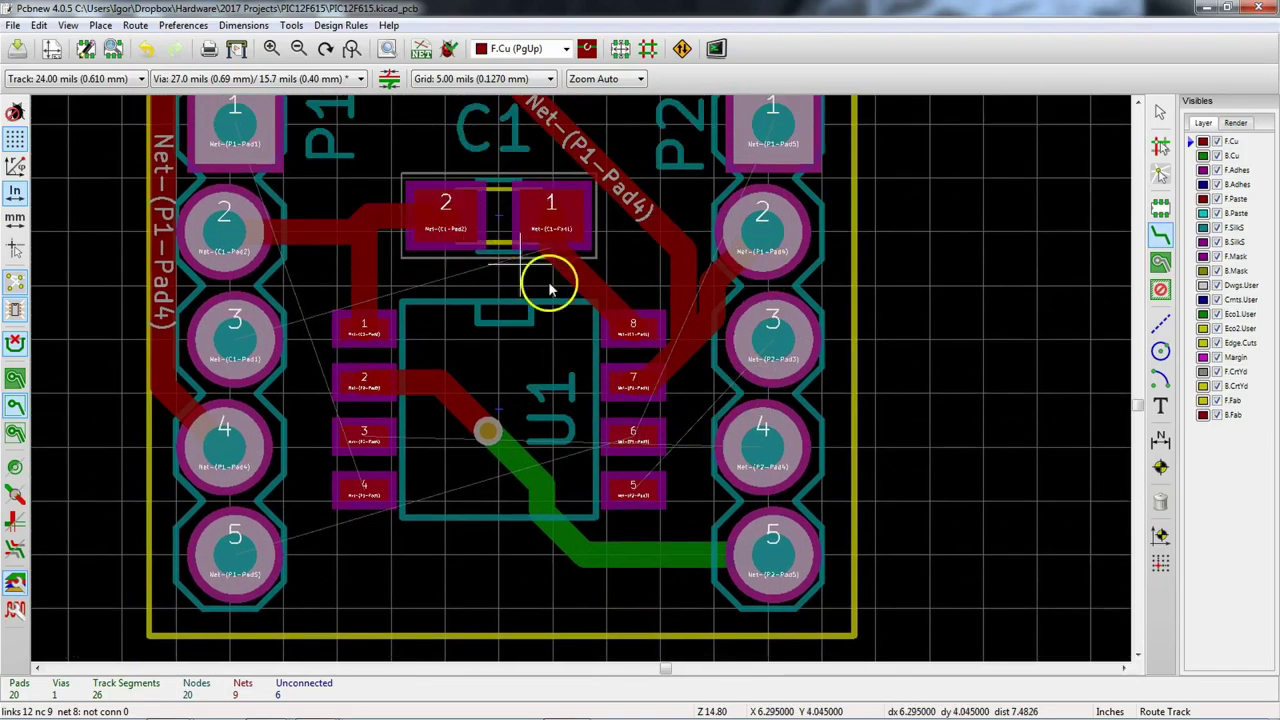
key(ctrl+comma)
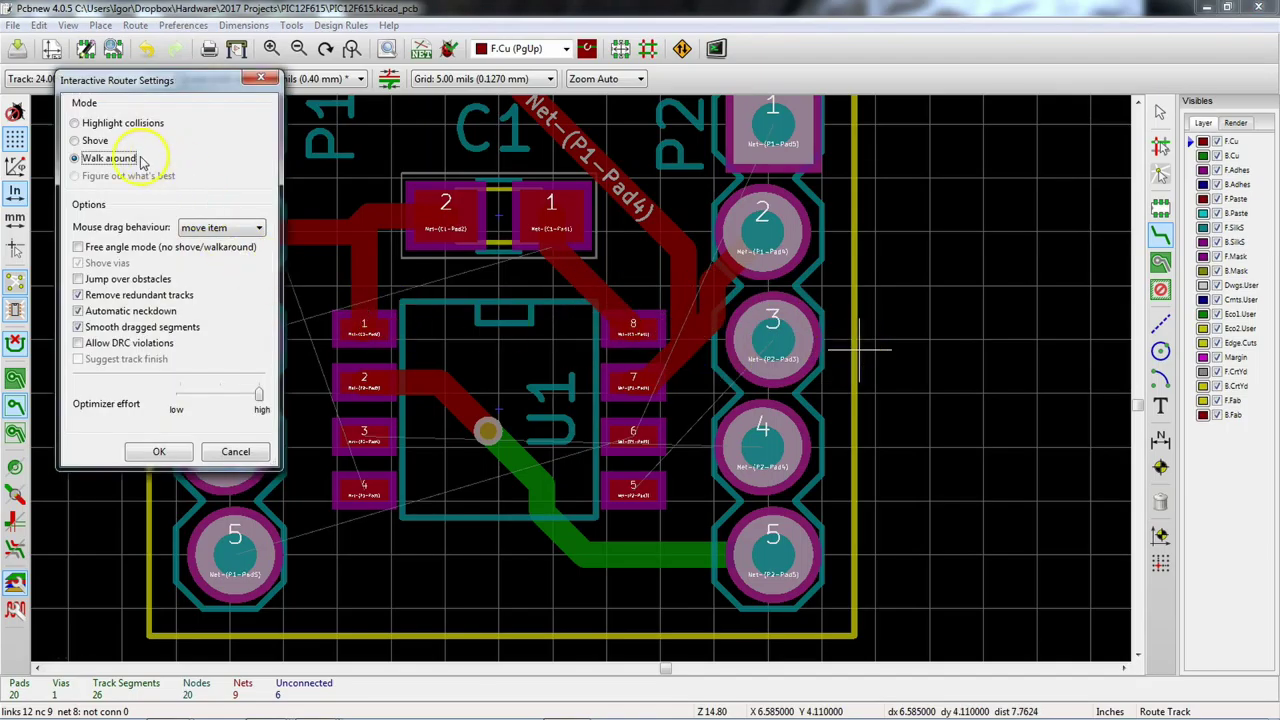
Step: Switch the router to Shove mode, then start and abandon a trial track from U1 pad 4
click(96, 141)
click(183, 452)
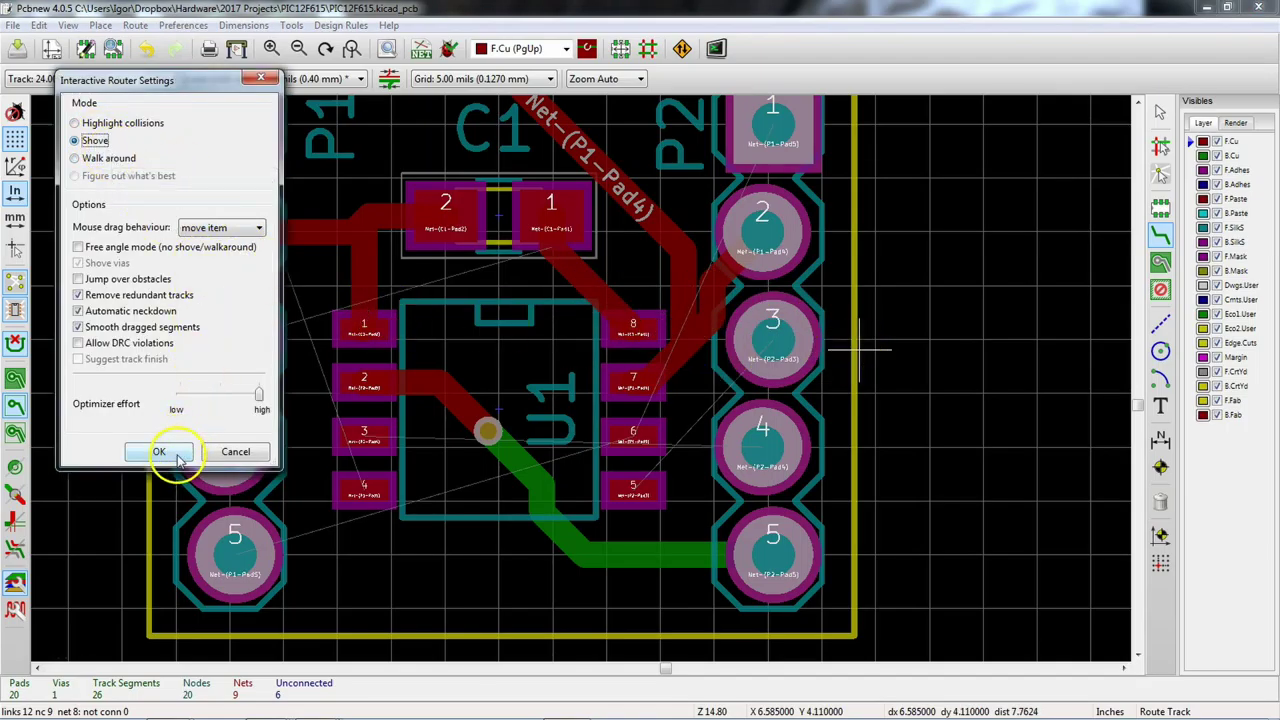
click(372, 488)
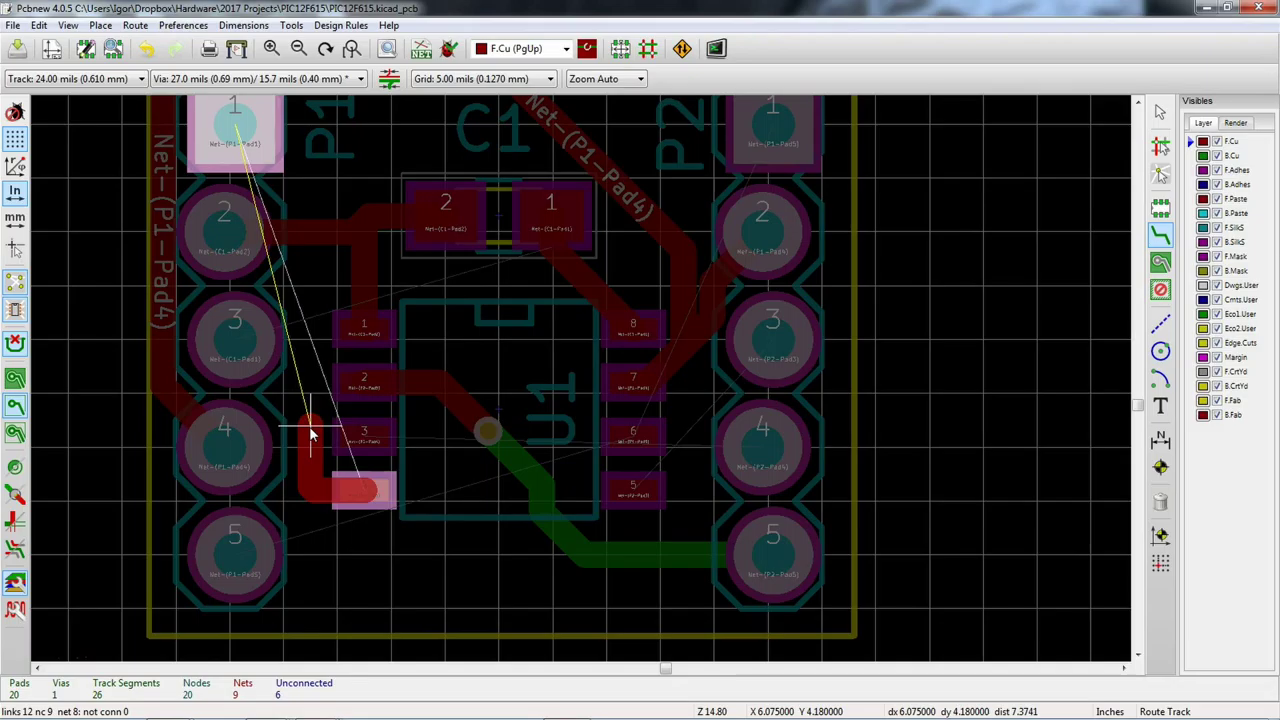
drag(310, 435, 345, 290)
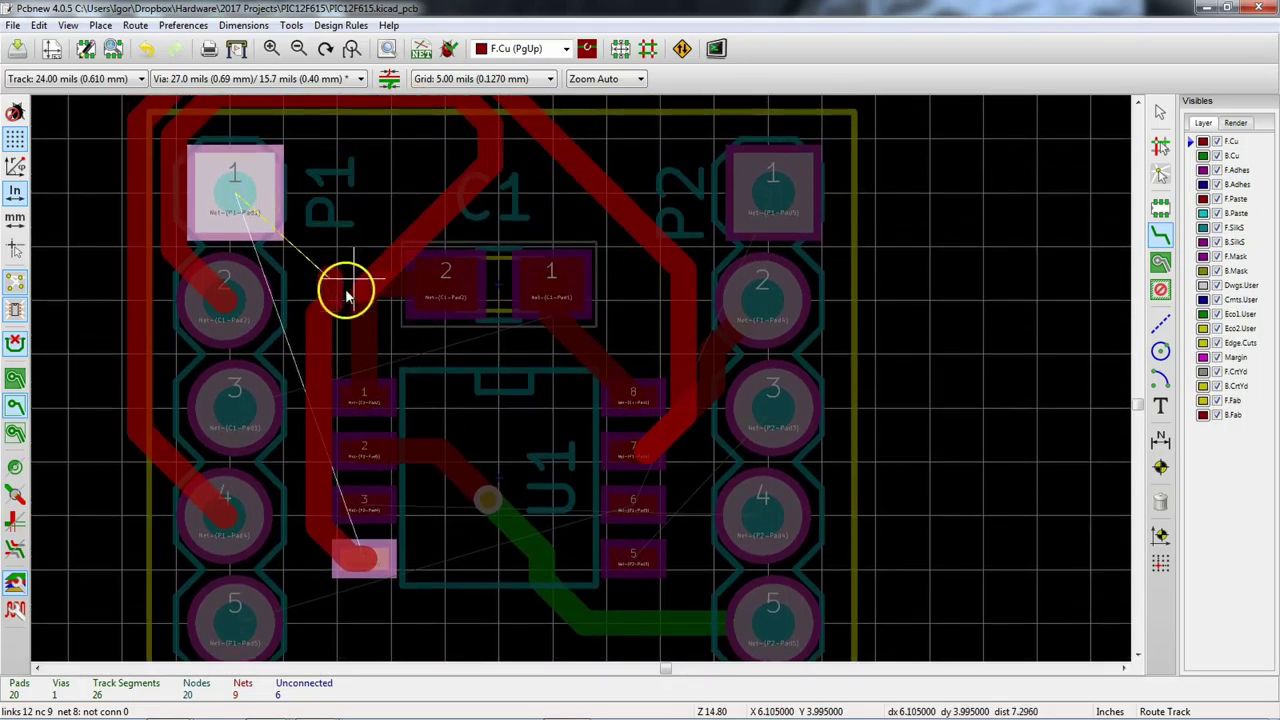
key(Escape)
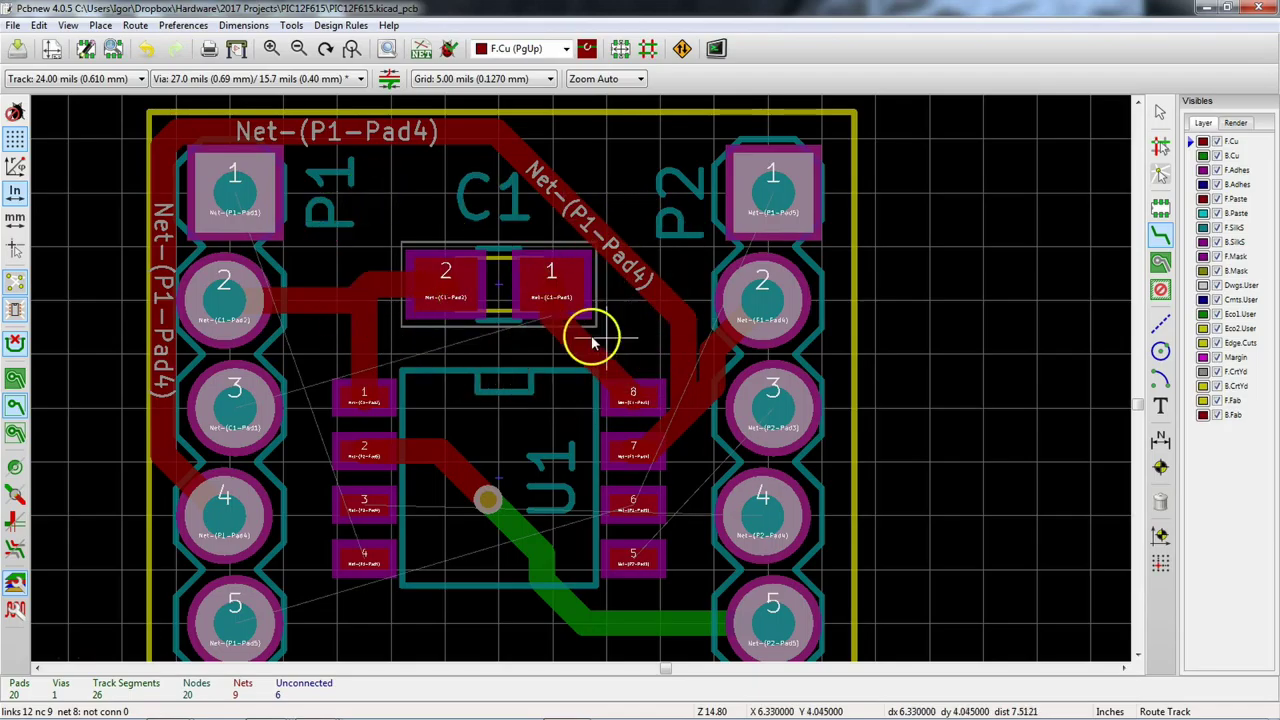
scroll(612, 360, down, 1)
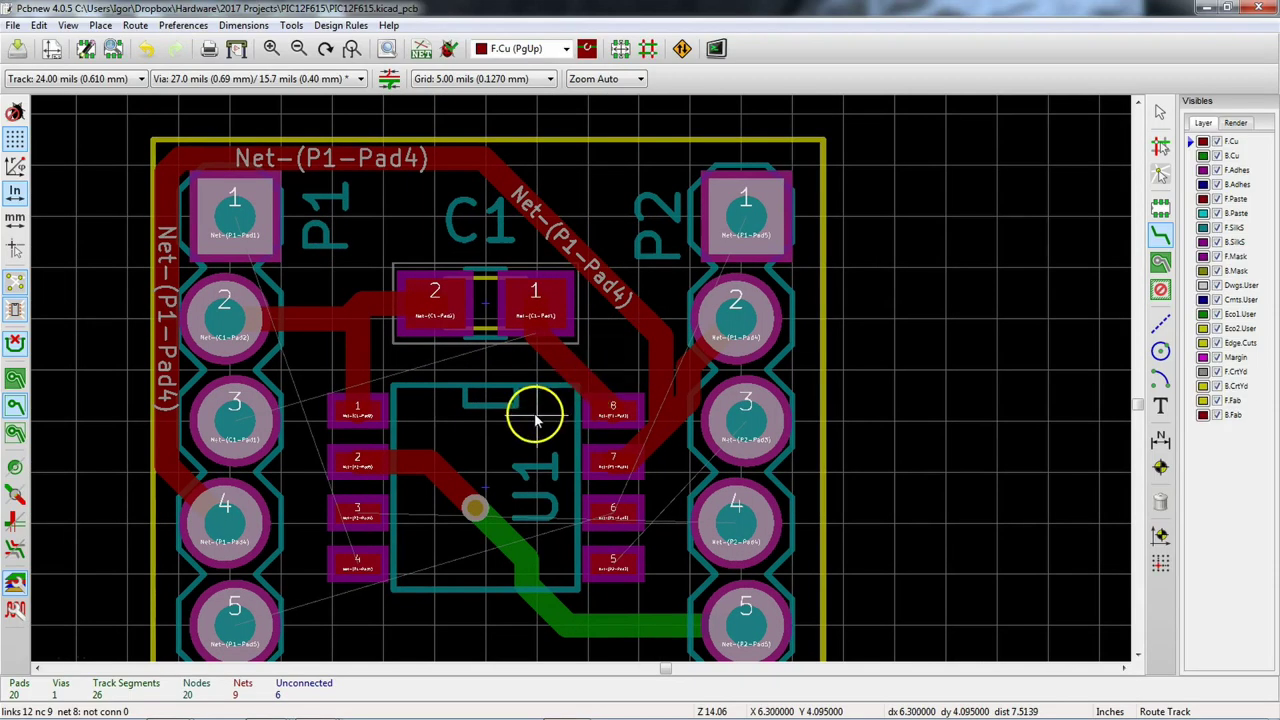
scroll(534, 409, up, 1)
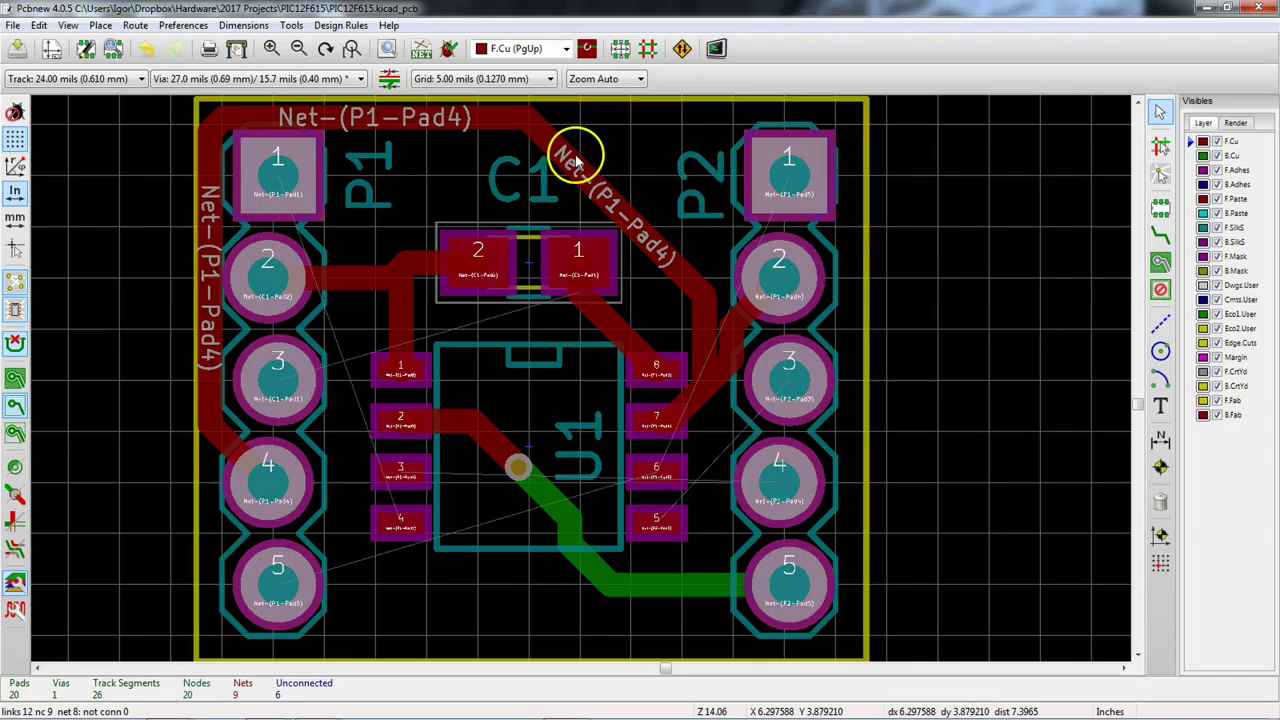
Step: Delete the three Net-(P1-Pad4) track segments, including the stub at P1 pad 4
key(Delete)
key(Delete)
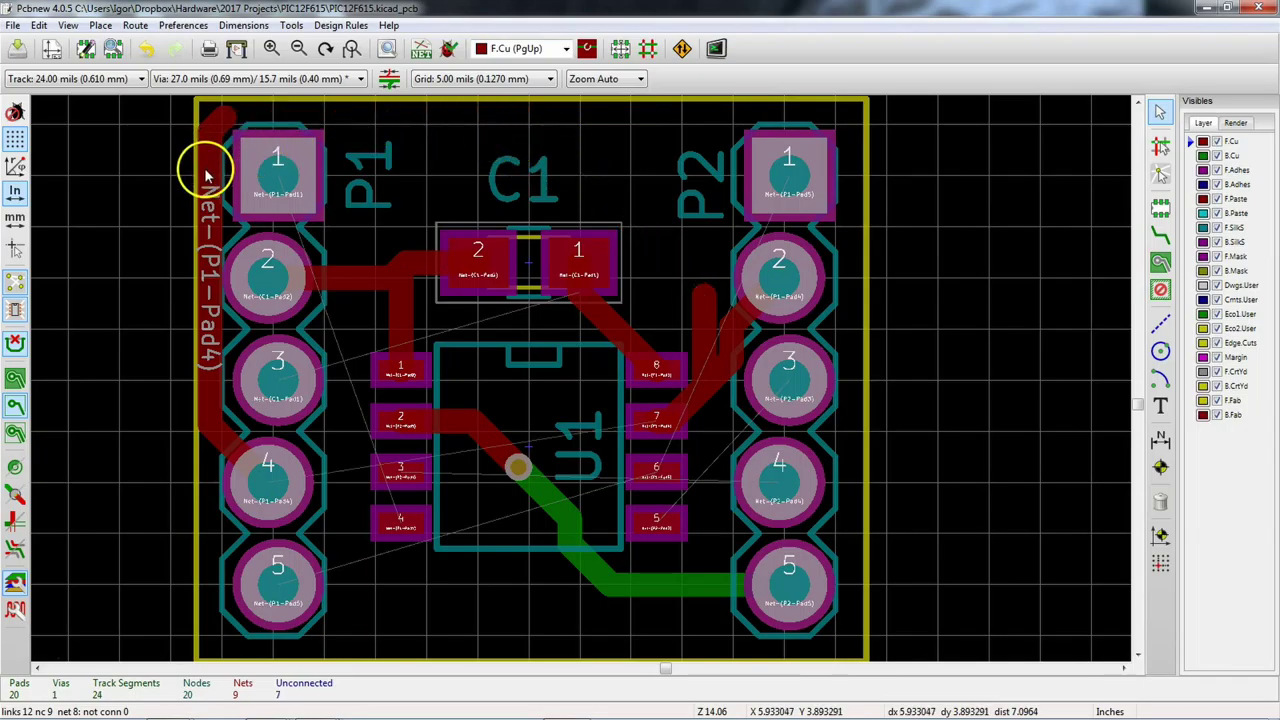
key(Delete)
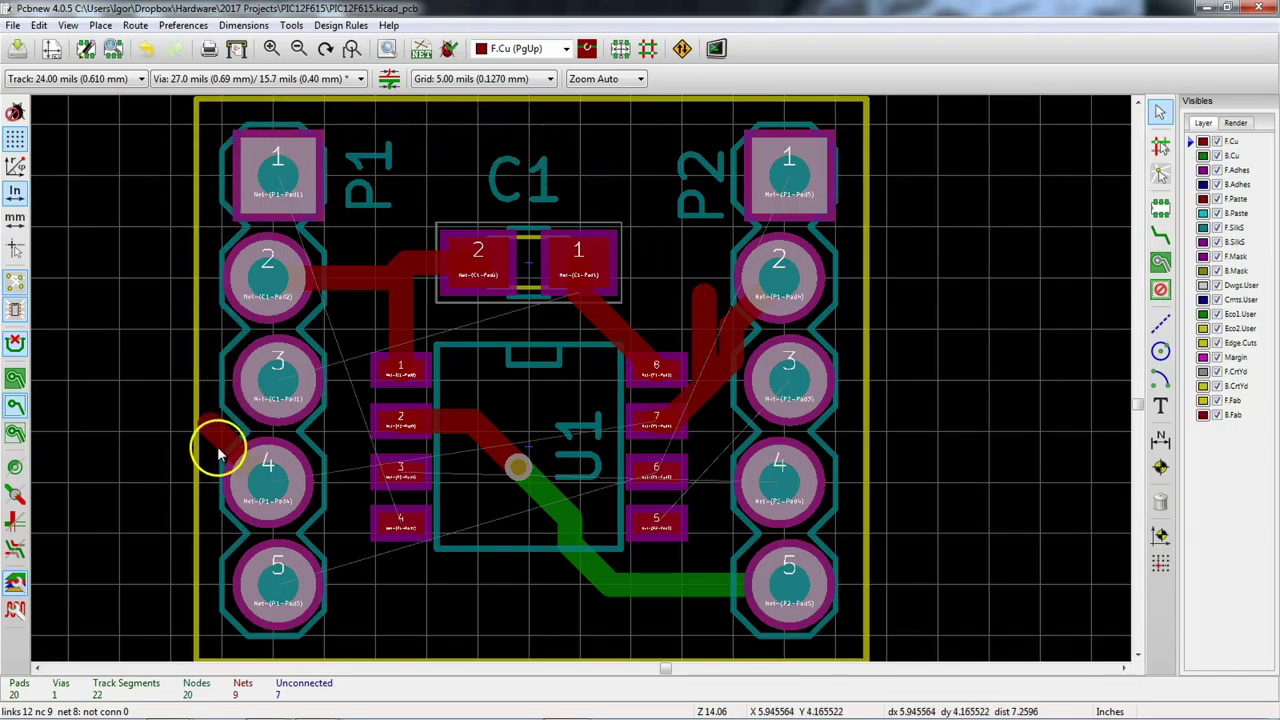
key(Delete)
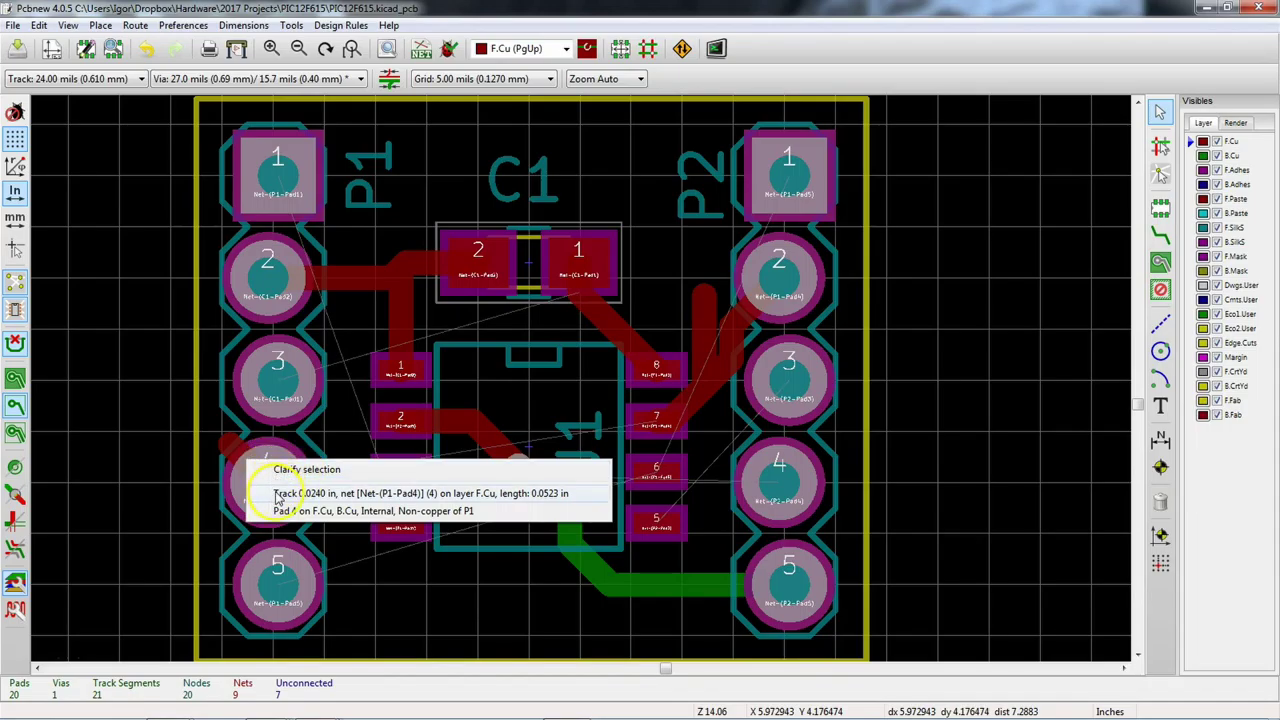
click(280, 494)
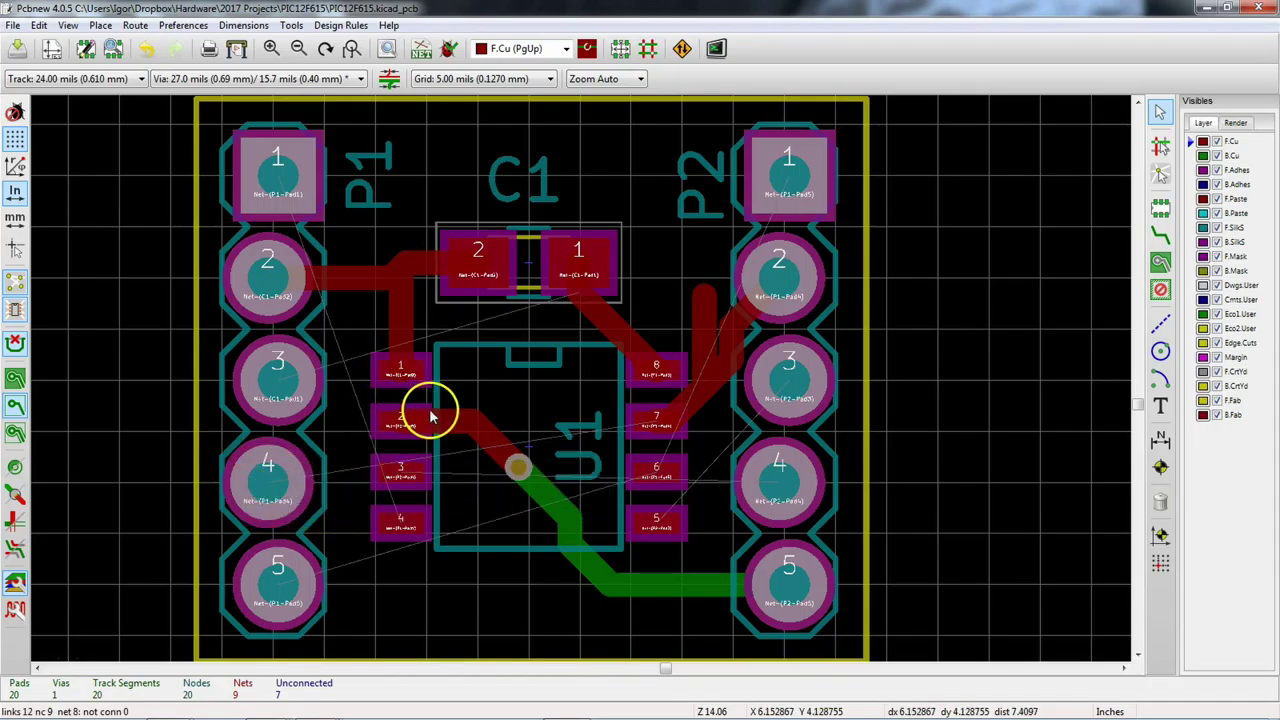
Step: Delete C1's vertical tracks and the C1 footprint
click(540, 268)
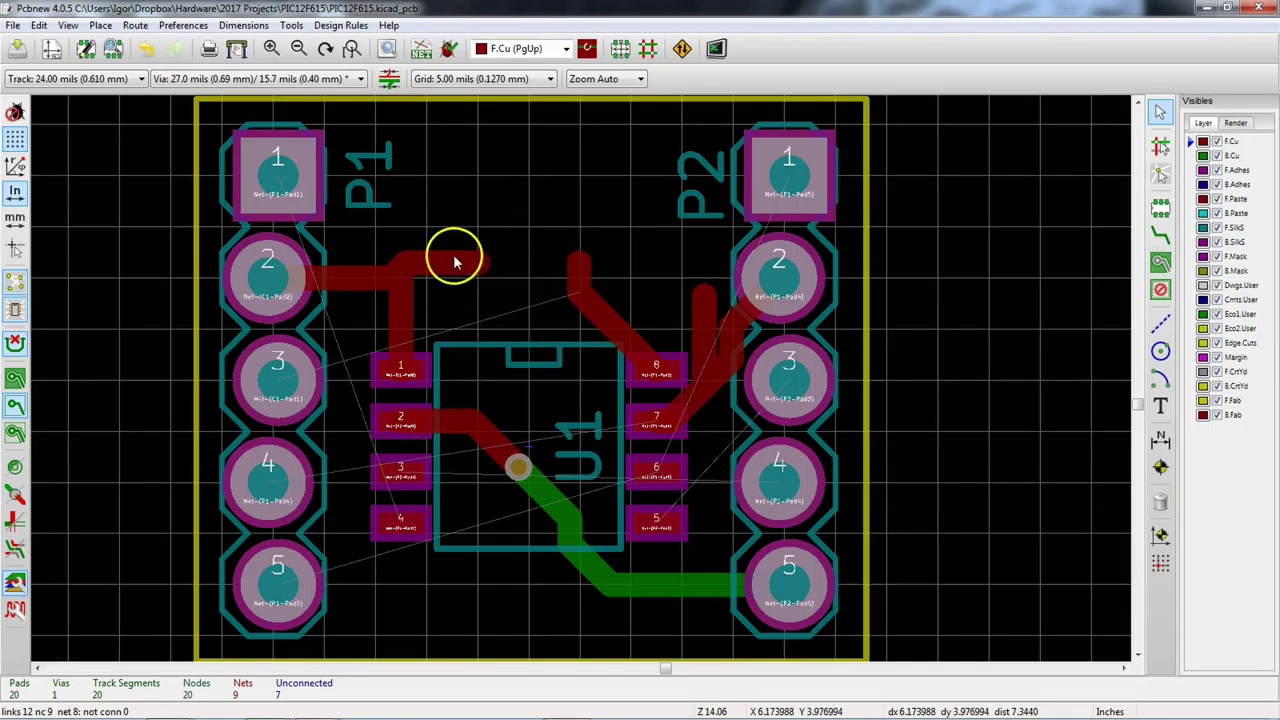
click(39, 26)
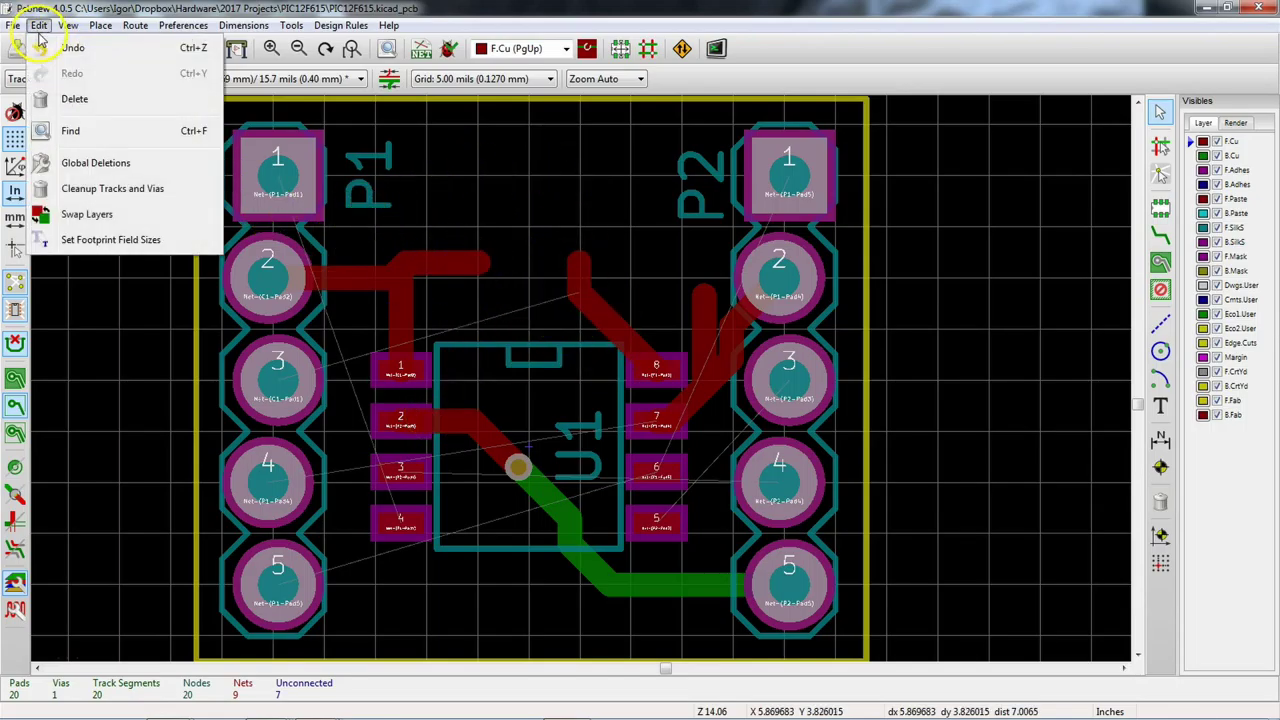
click(45, 50)
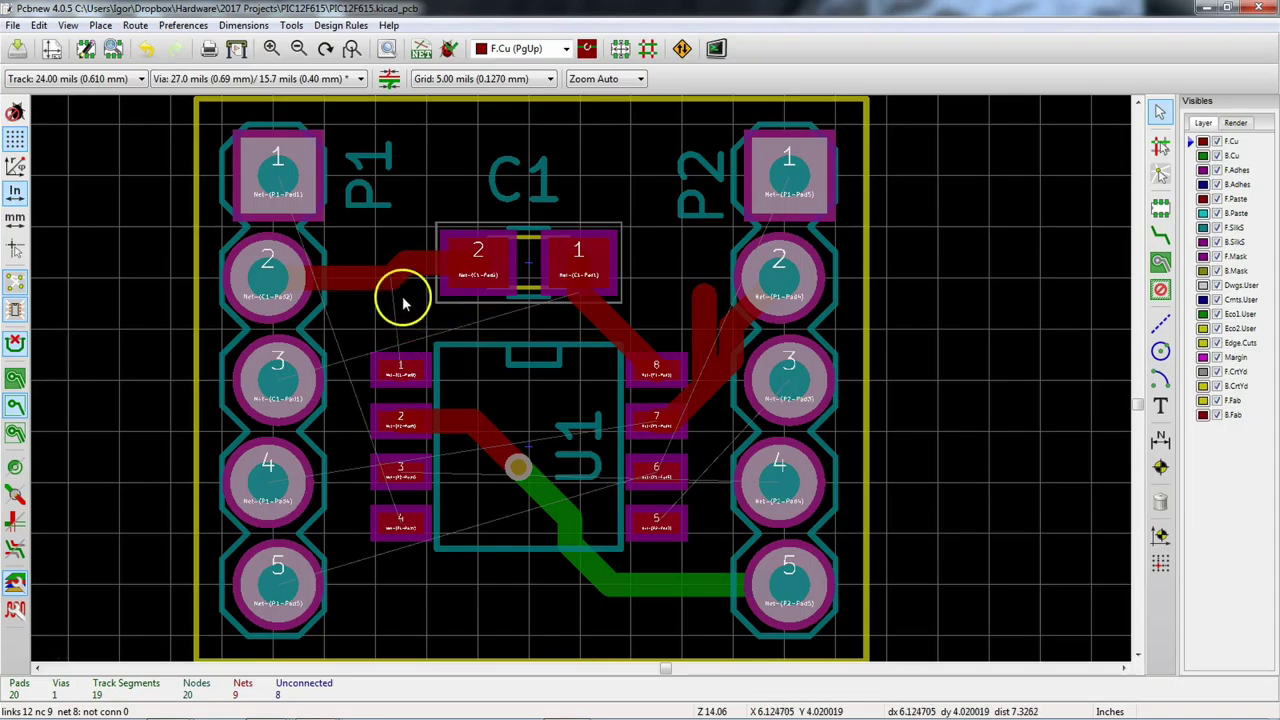
key(Delete)
click(472, 312)
key(Delete)
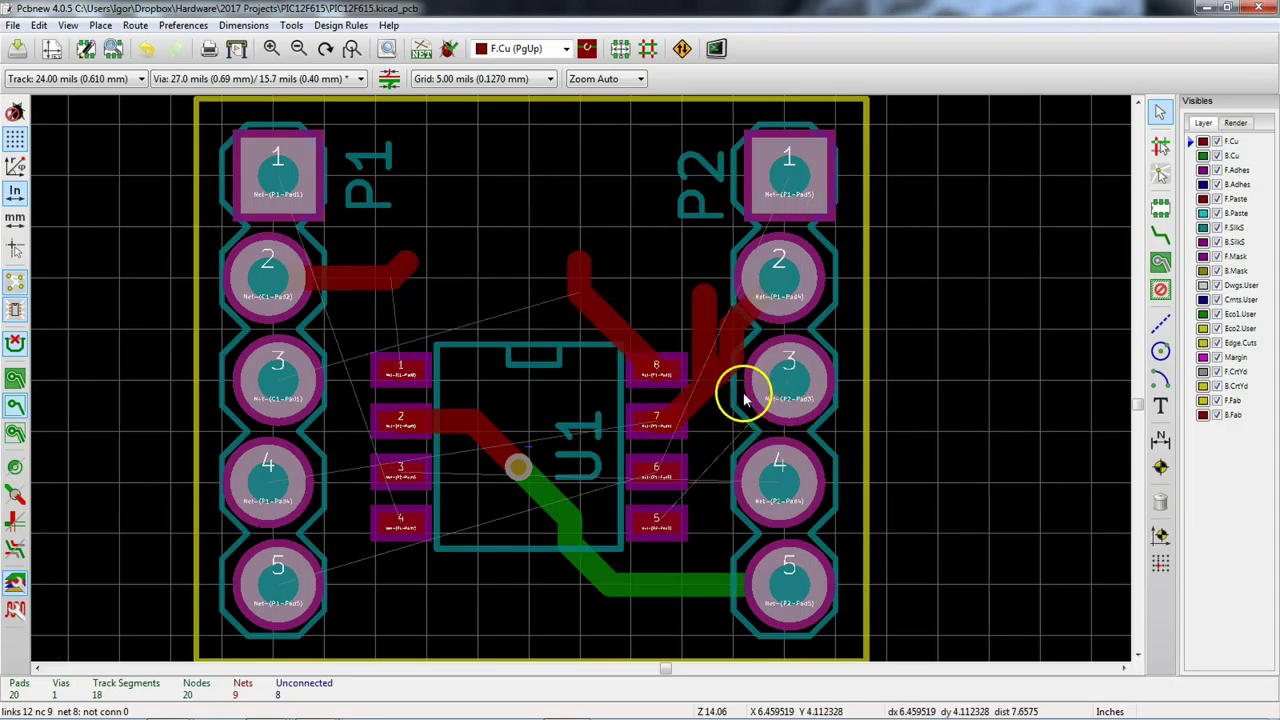
Step: Read the current netlist so C1 is re-added below the board
scroll(744, 398, down, 2)
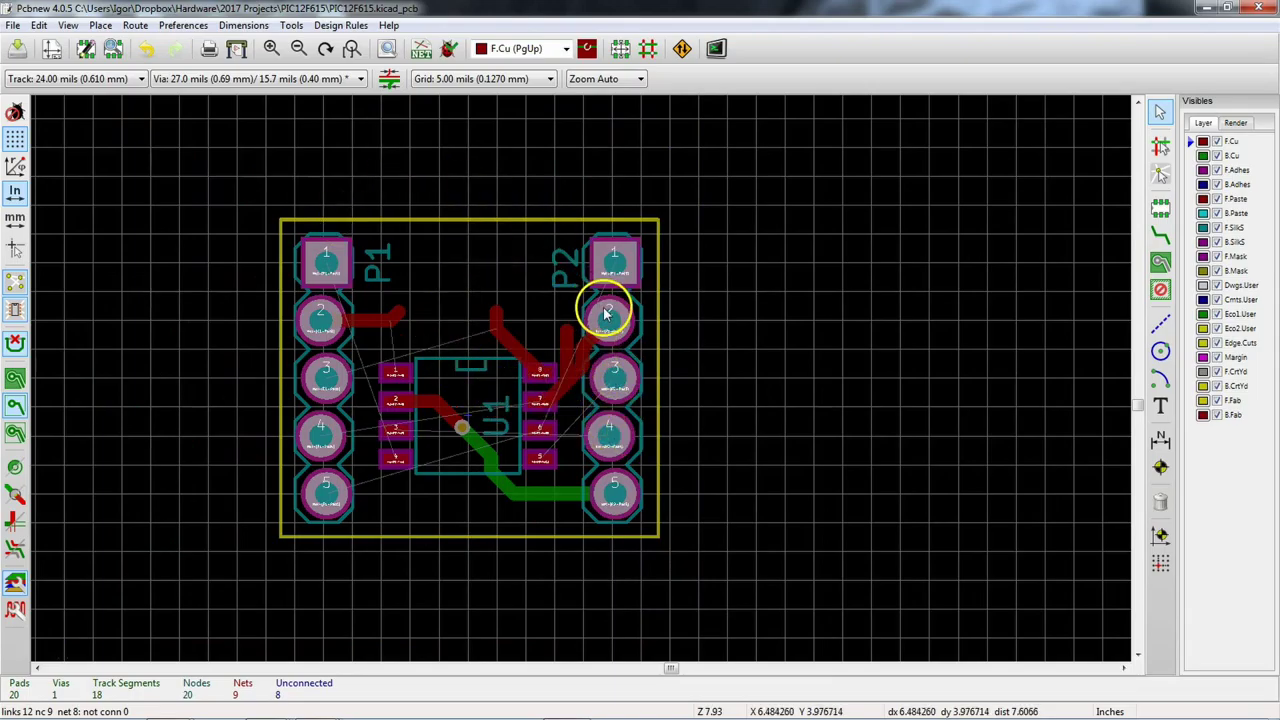
click(420, 52)
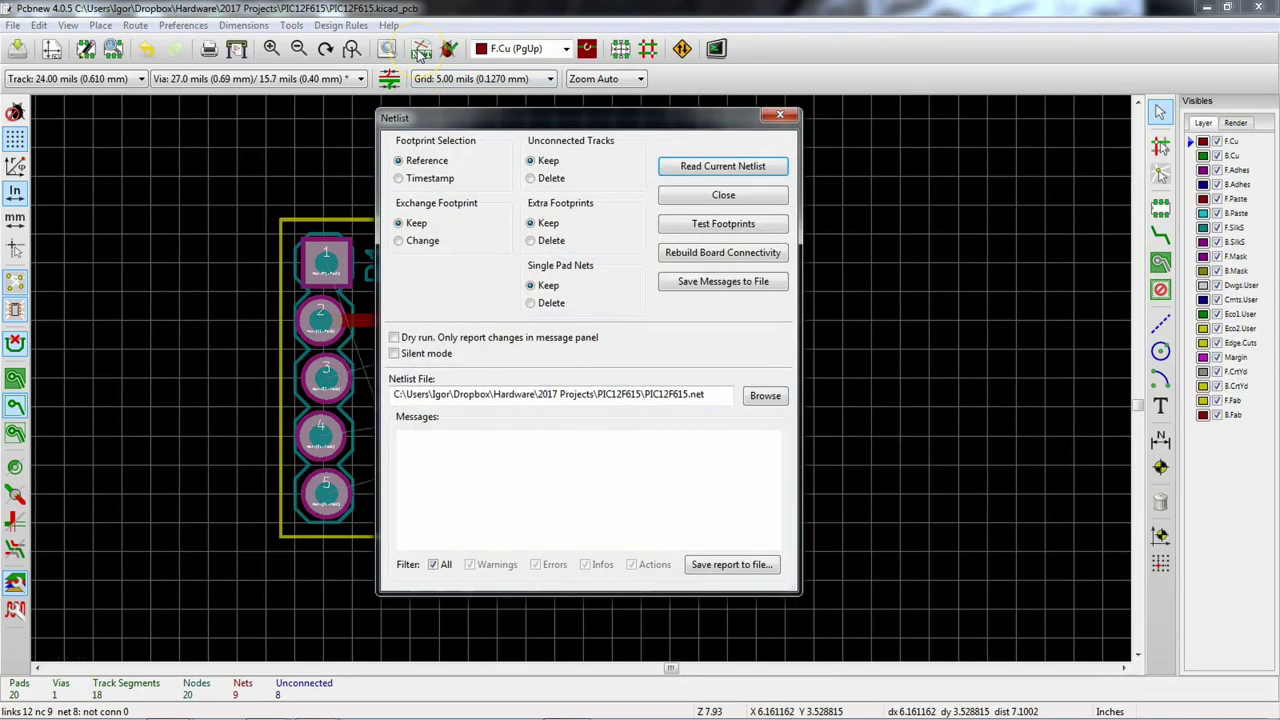
click(735, 170)
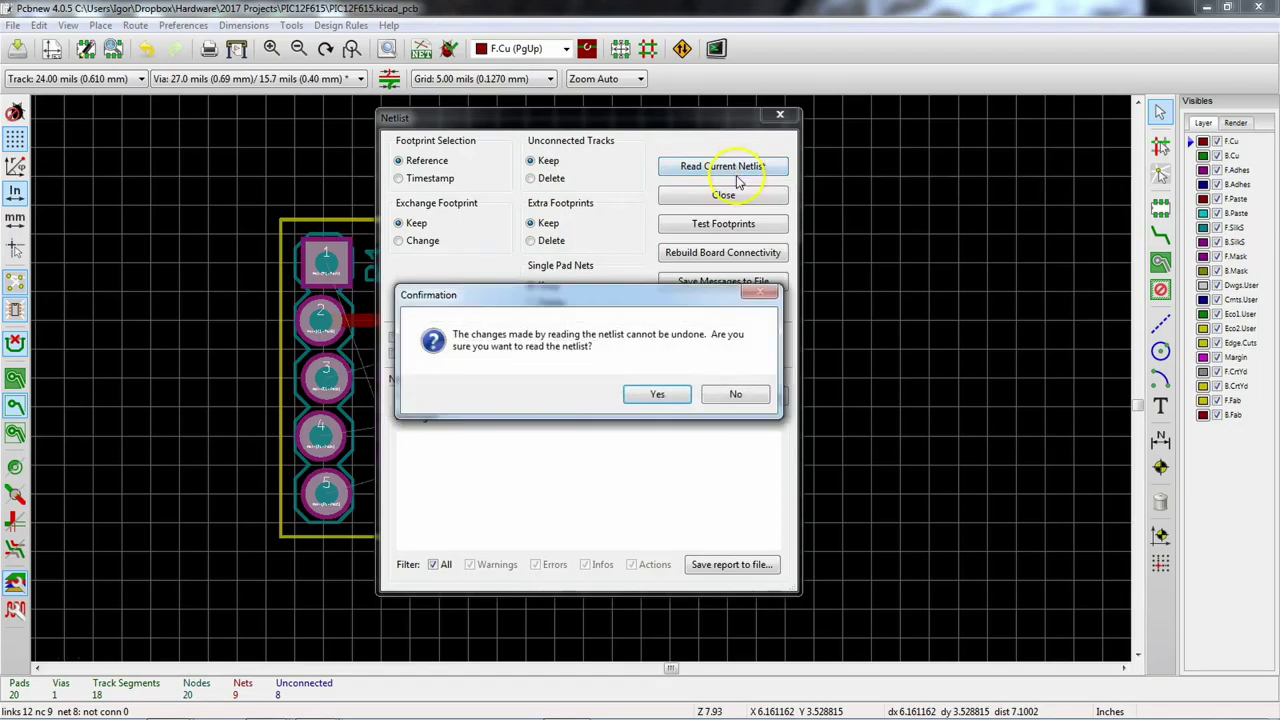
click(659, 395)
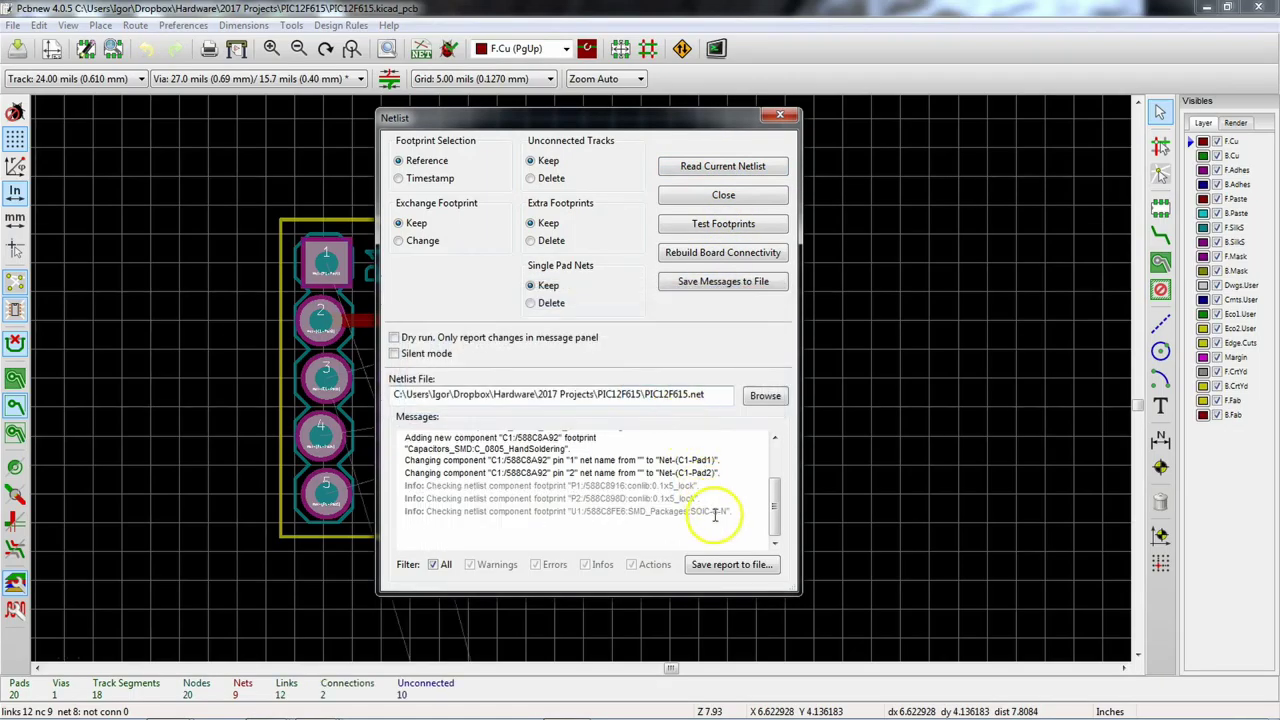
click(764, 197)
scroll(589, 392, down, 2)
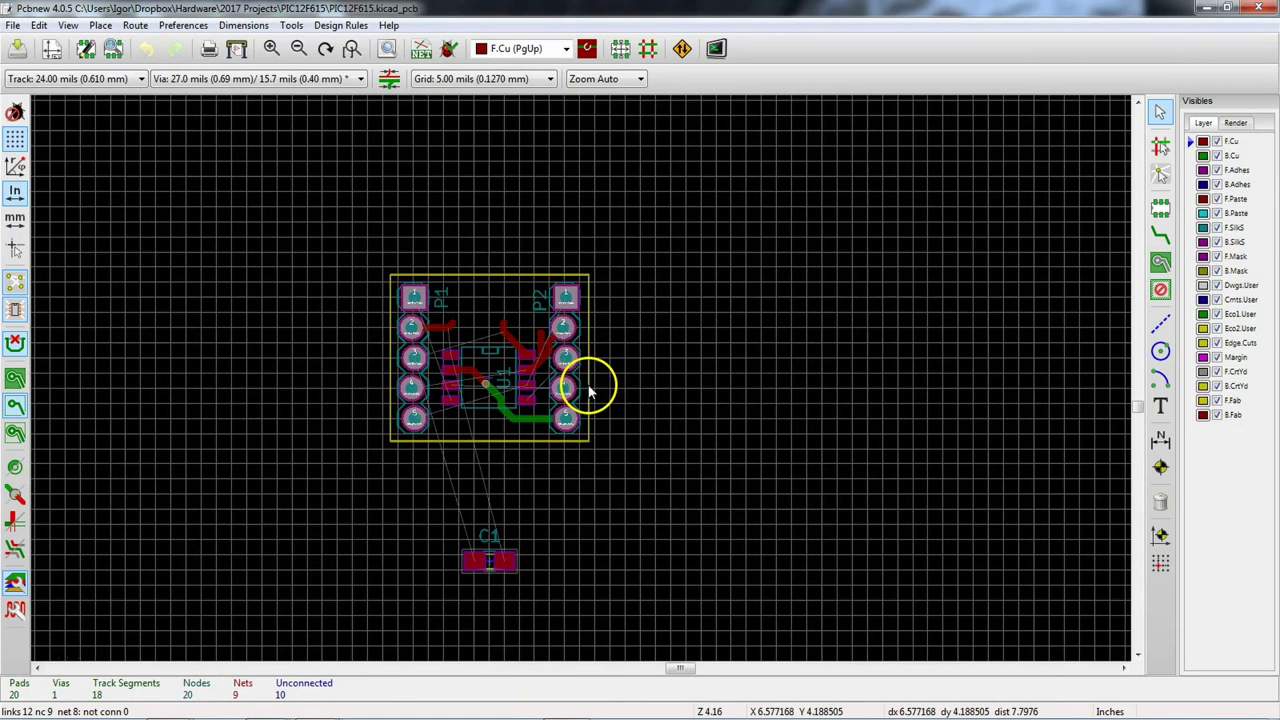
Step: Move and rotate C1 onto the board above U1, between the headers
key(F4)
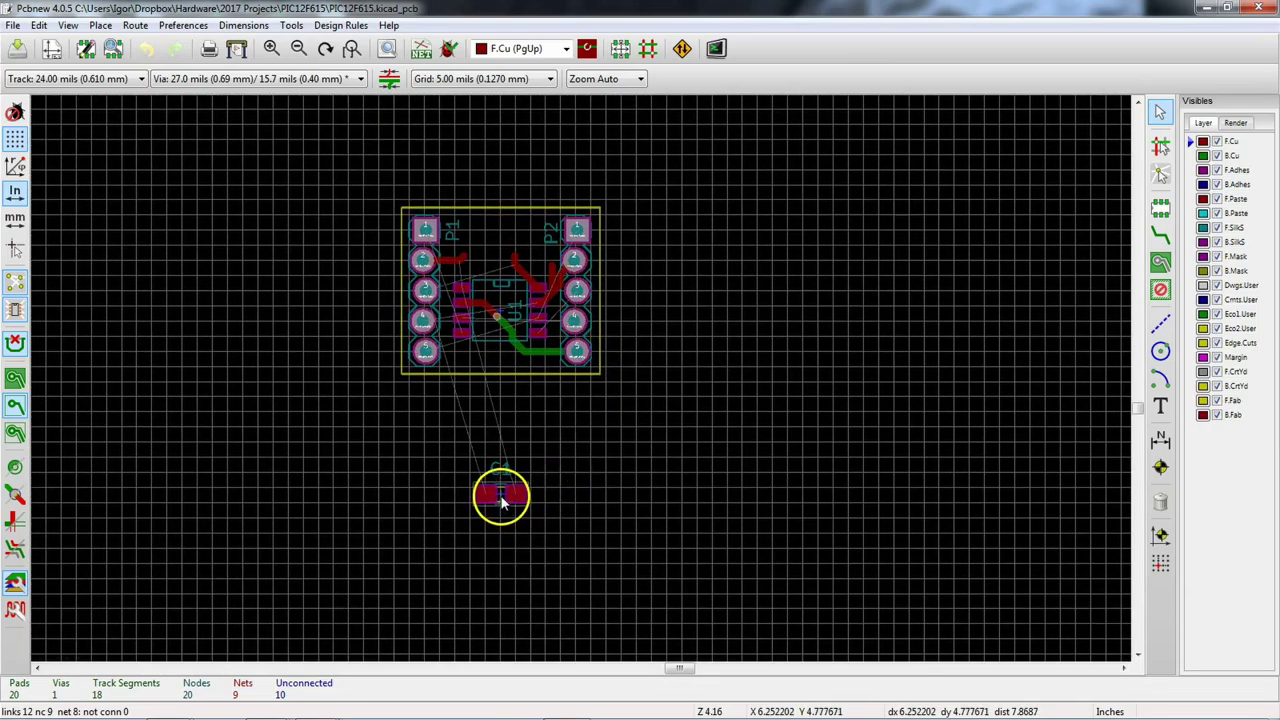
scroll(503, 502, up, 1)
key(m)
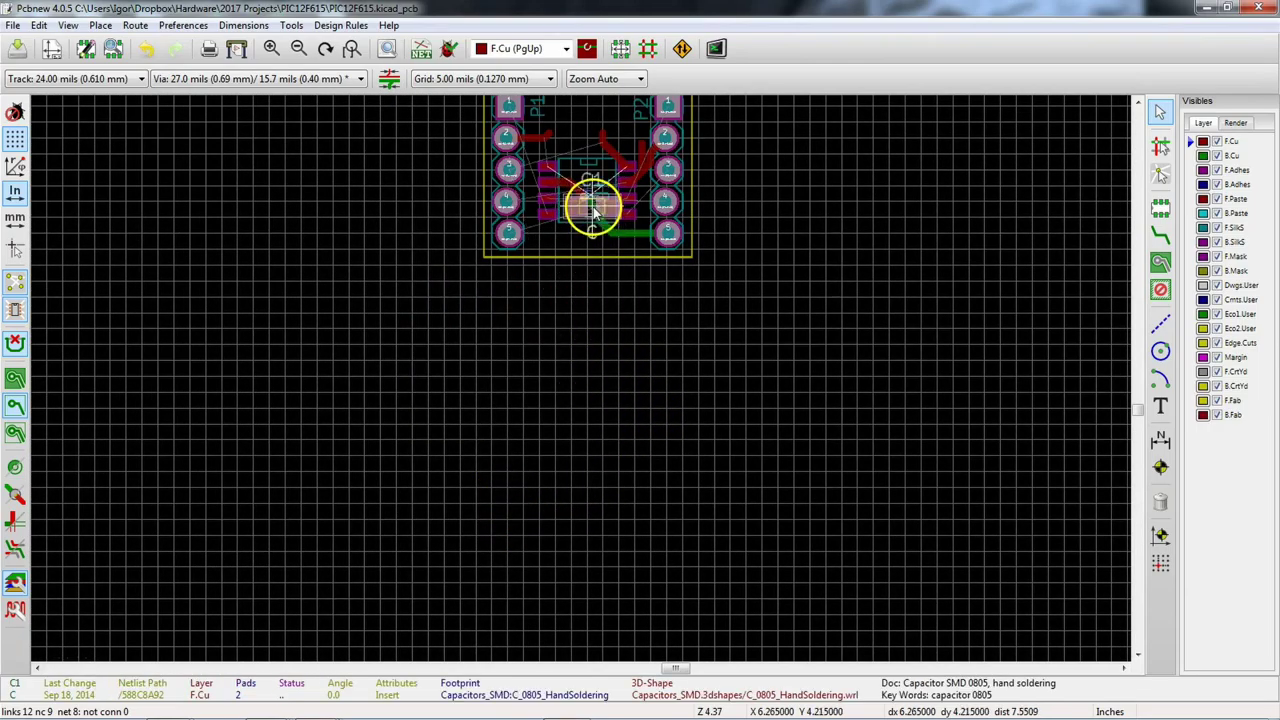
scroll(595, 313, up, 7)
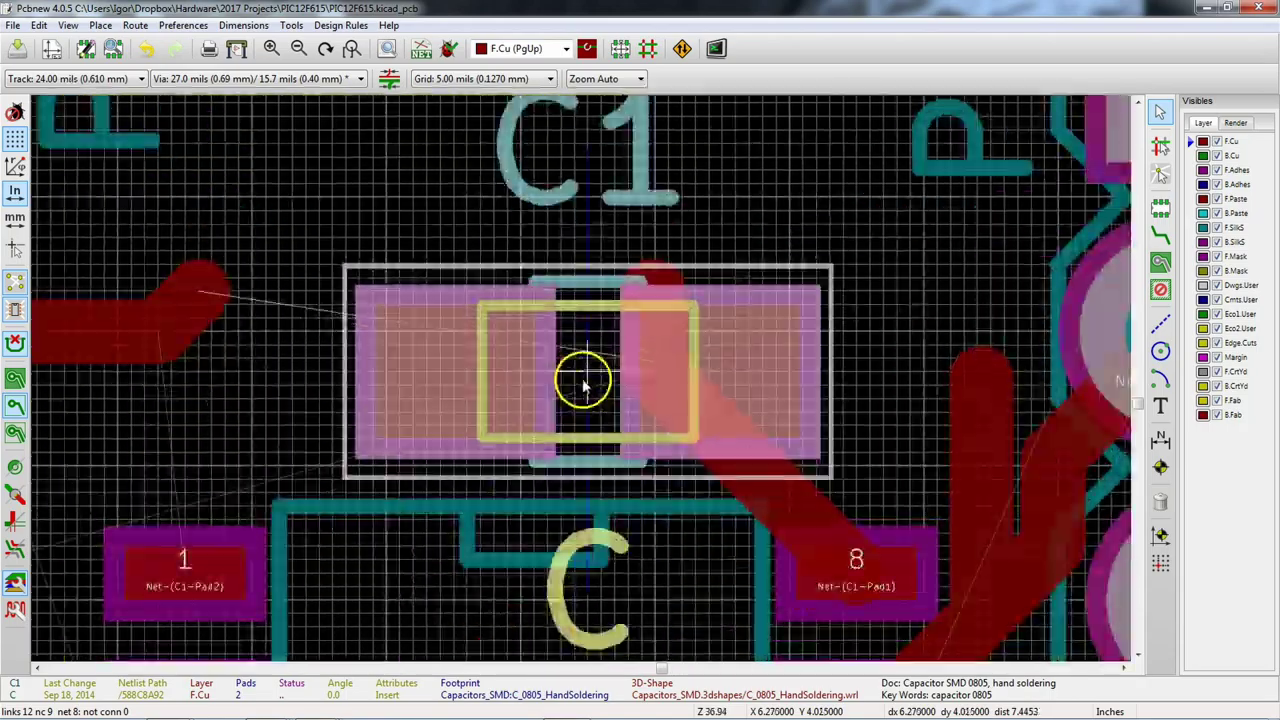
scroll(565, 285, down, 1)
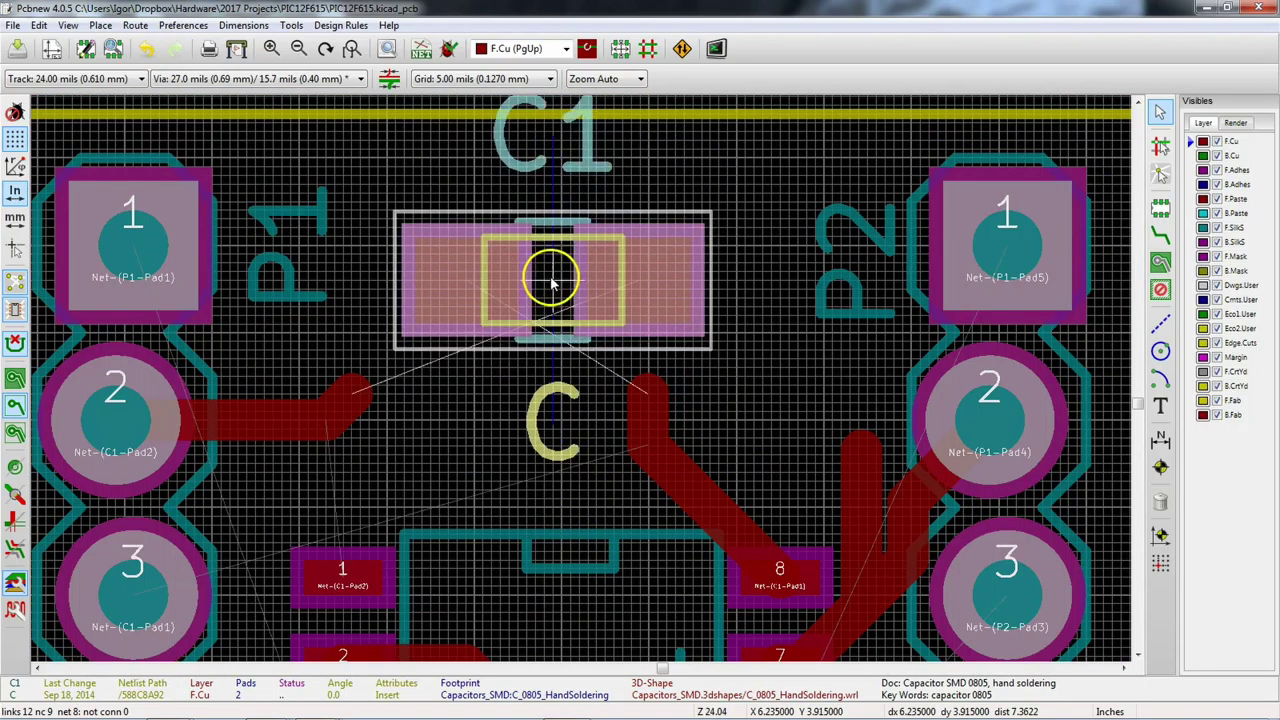
key(r)
key(r)
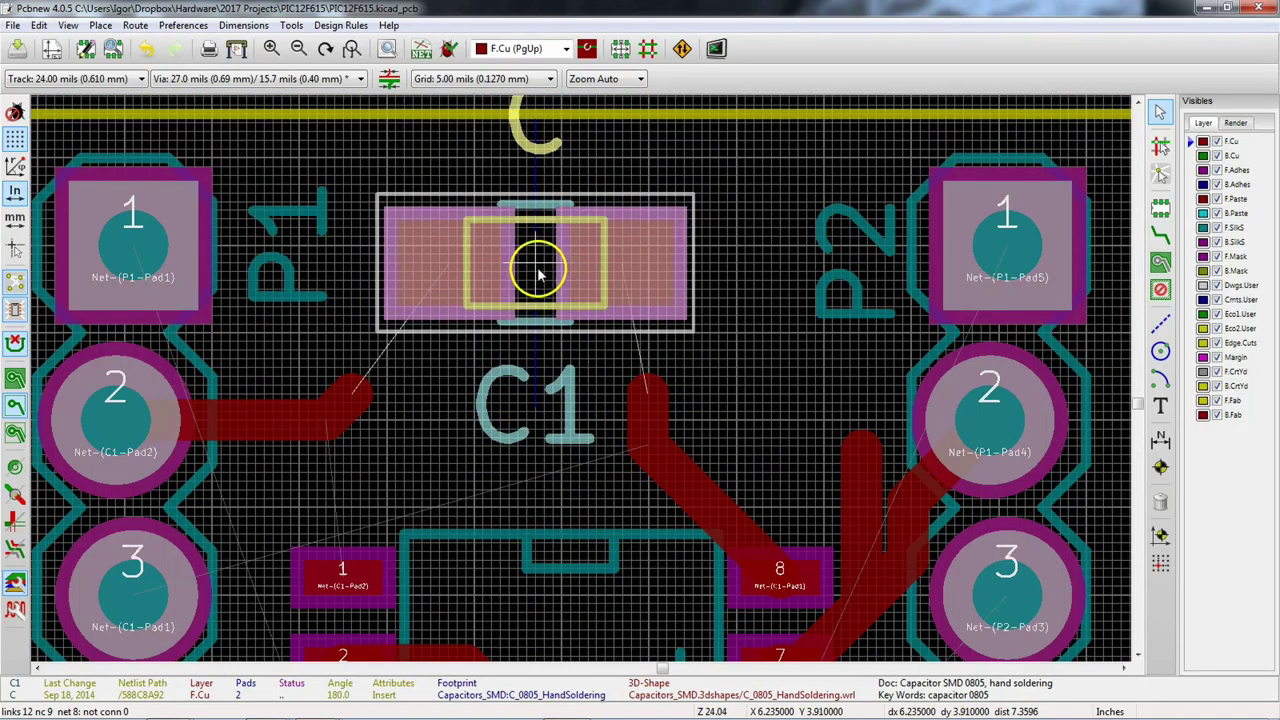
click(527, 300)
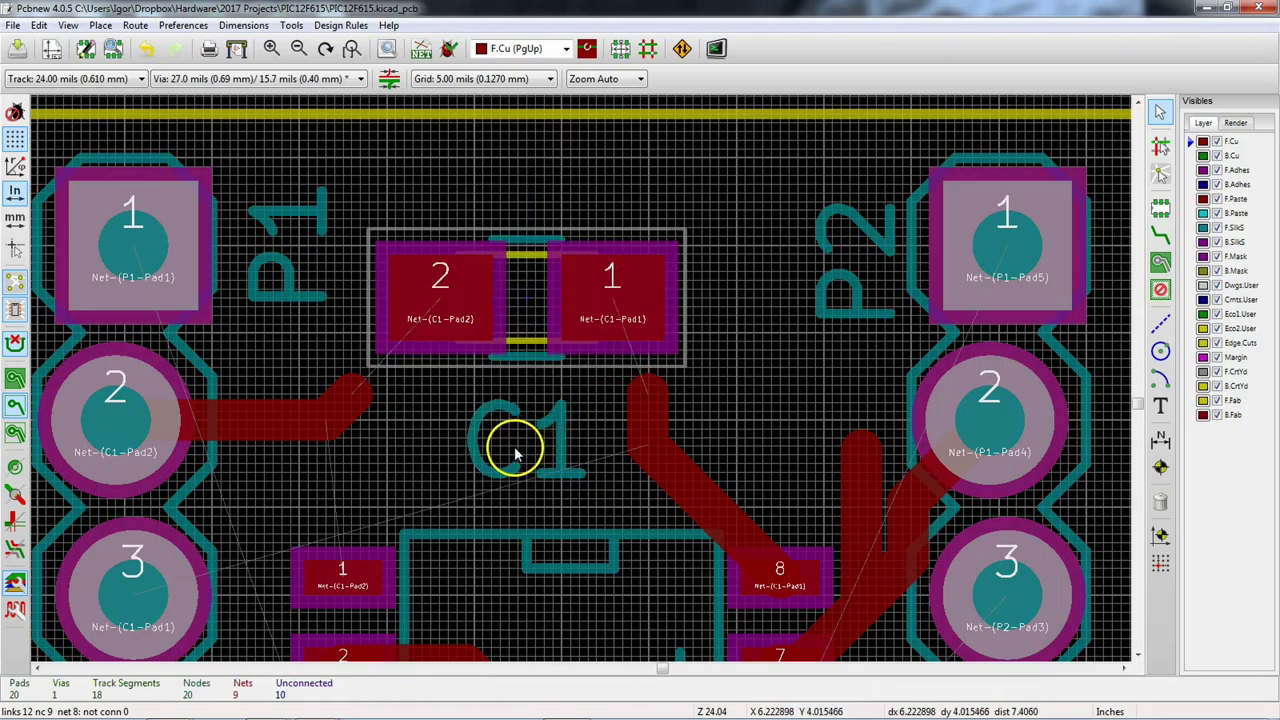
Step: Move the C1 reference label above its pads
key(m)
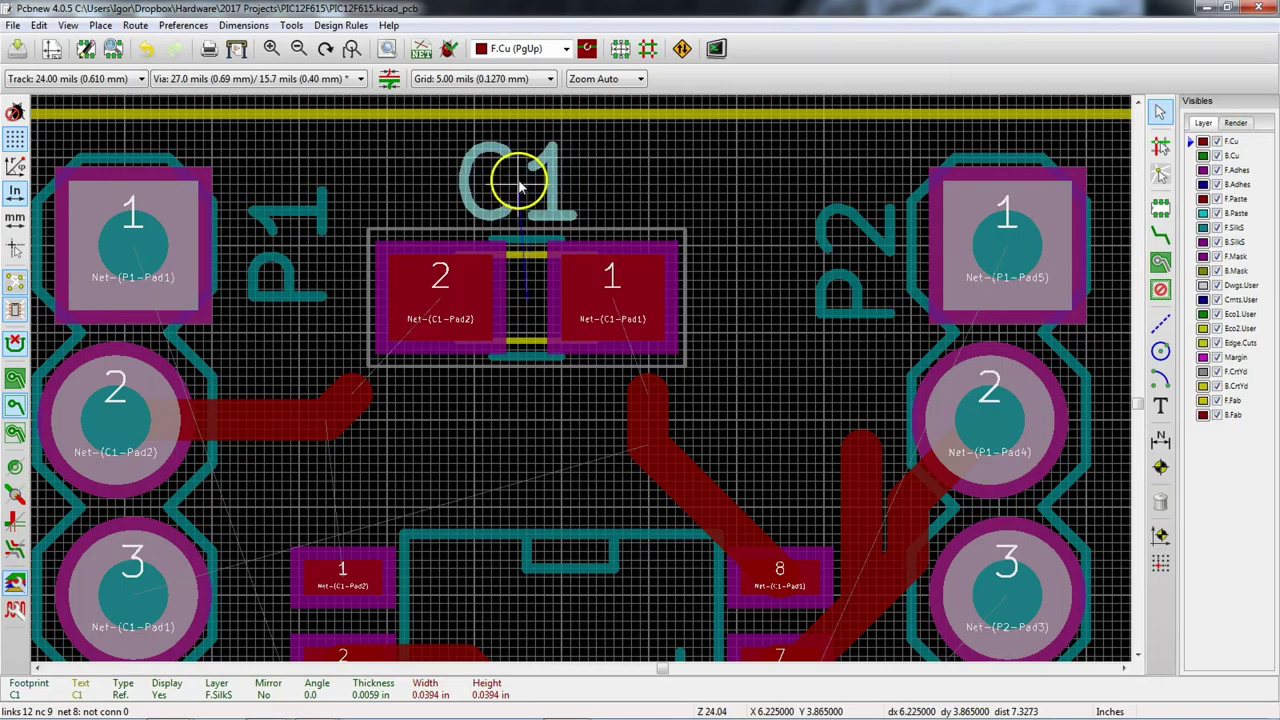
click(520, 173)
click(557, 213)
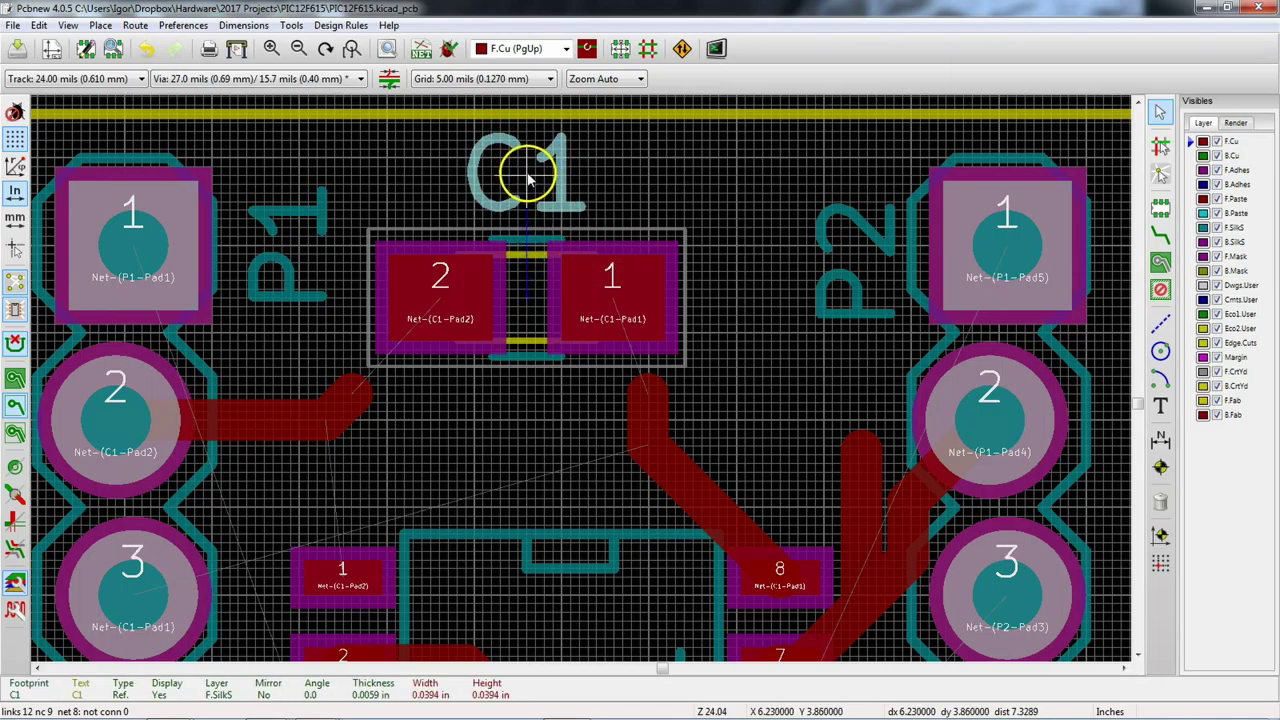
key(Escape)
scroll(586, 380, down, 3)
scroll(631, 423, up, 2)
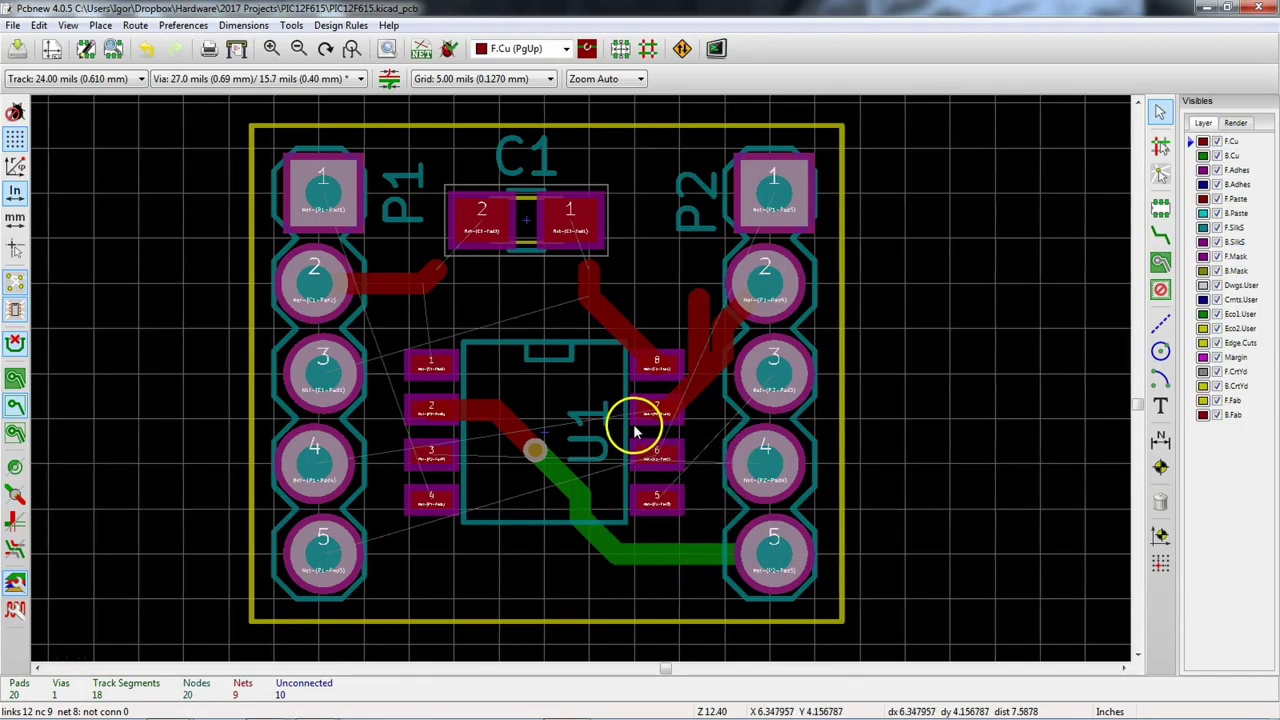
Step: Delete the red track from U1 pad 2, the green tracks and the via beside U1
middle_drag(637, 435, 610, 440)
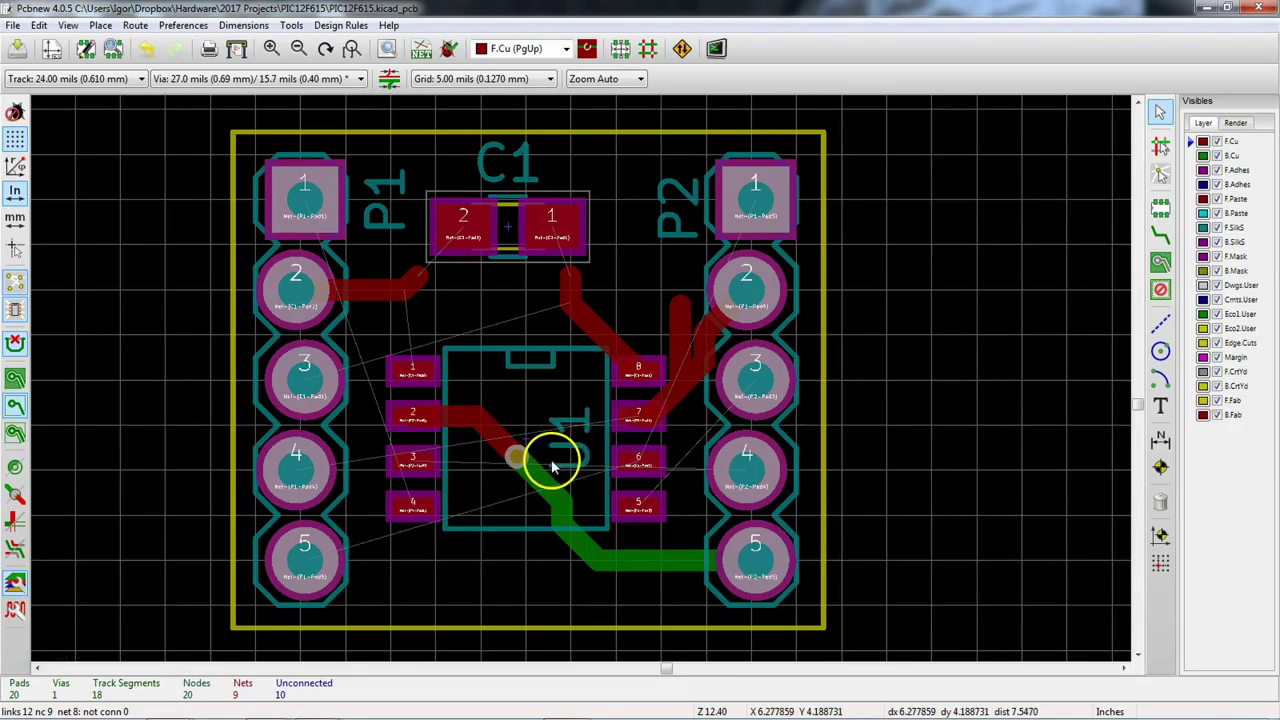
key(Delete)
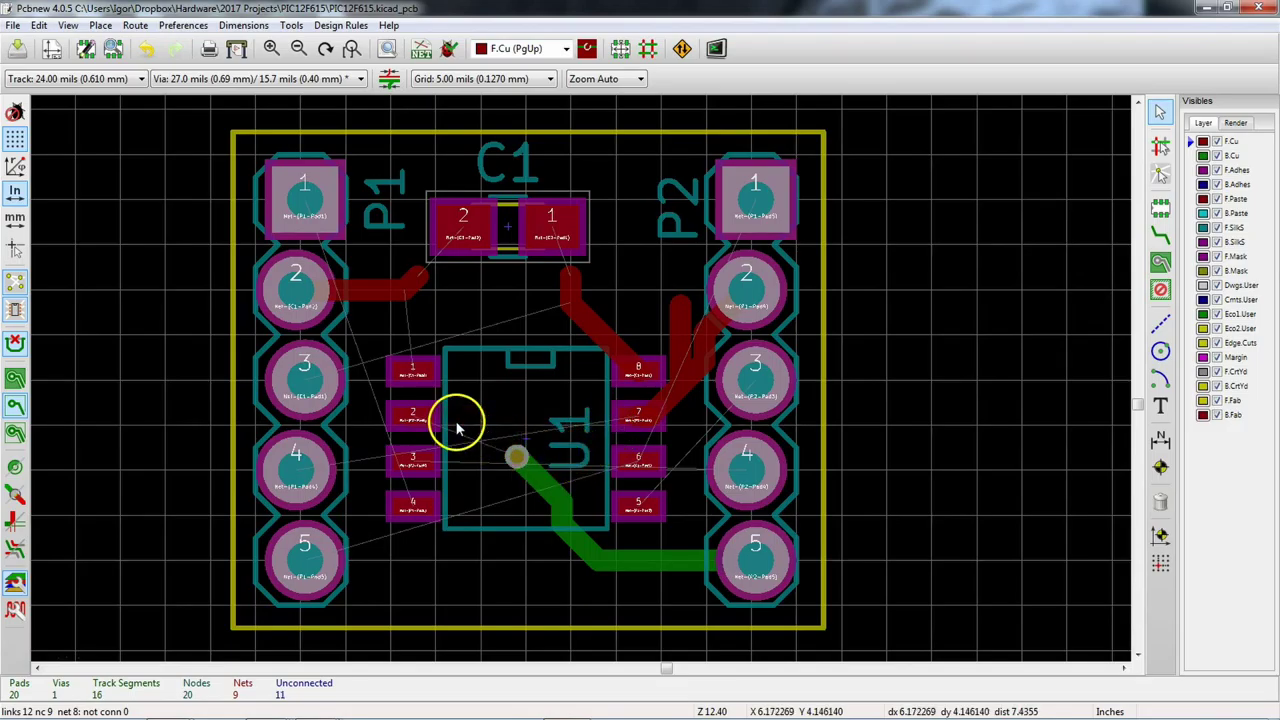
key(Delete)
key(Delete)
key(Delete)
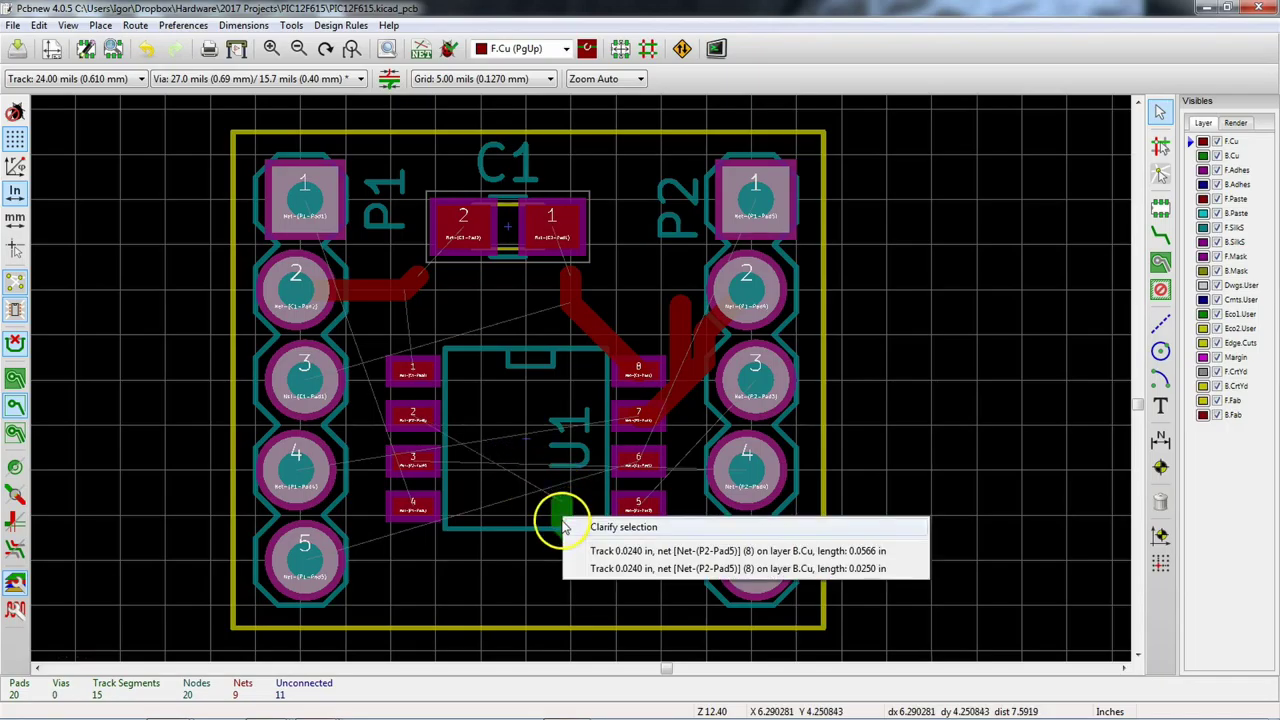
click(620, 550)
key(Delete)
key(Delete)
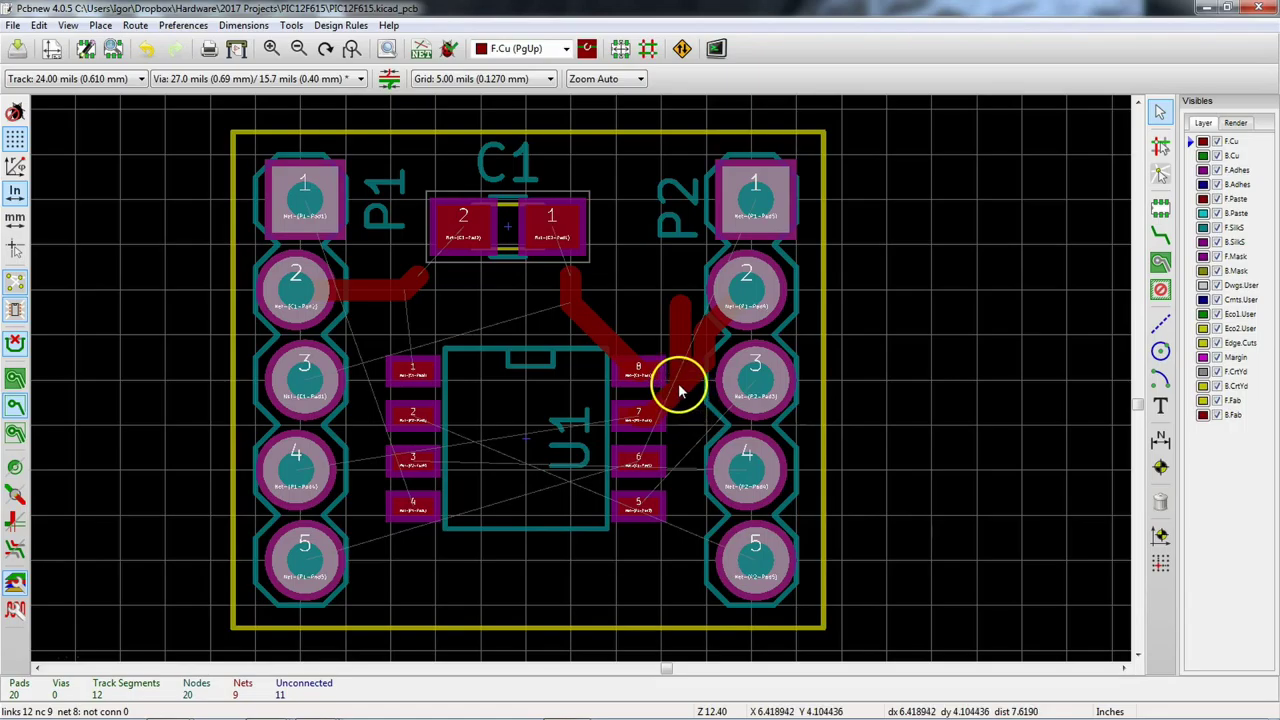
key(Delete)
Step: Delete the remaining red tracks near U1 pad 8, P2 pad 3, C1 pad 1 and P1 pad 2
click(715, 419)
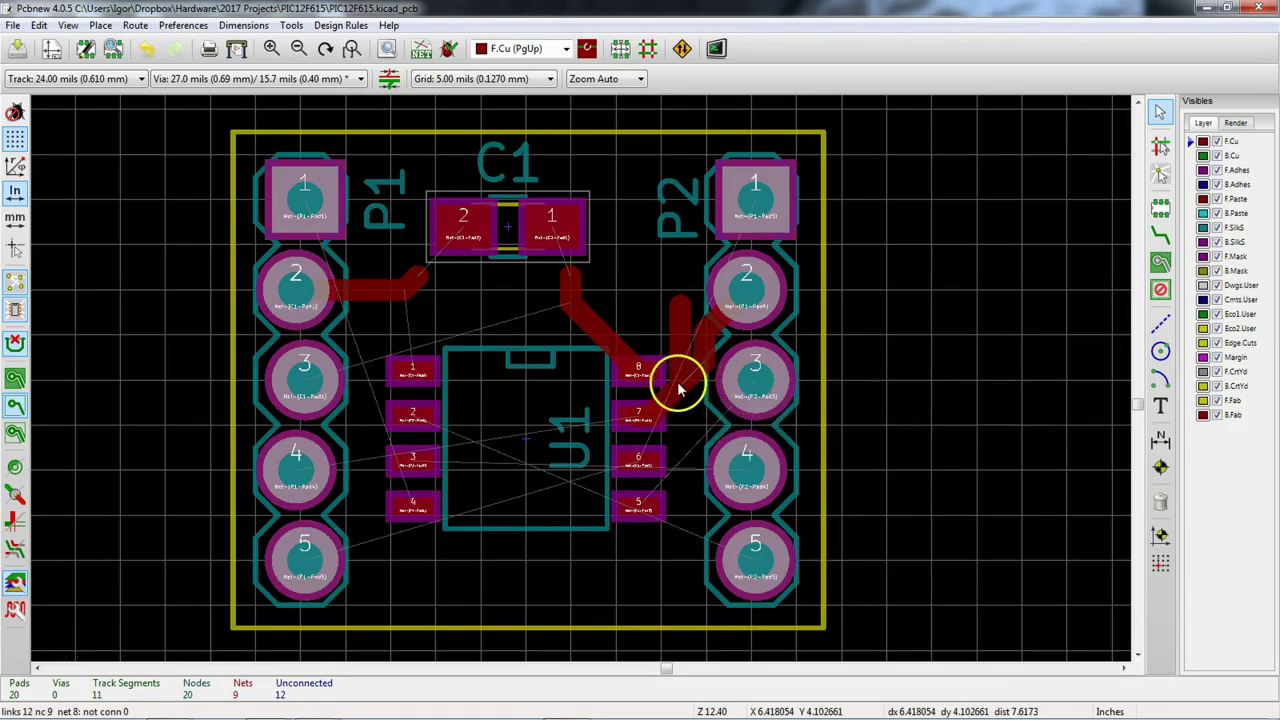
key(Delete)
click(712, 417)
key(Delete)
key(Delete)
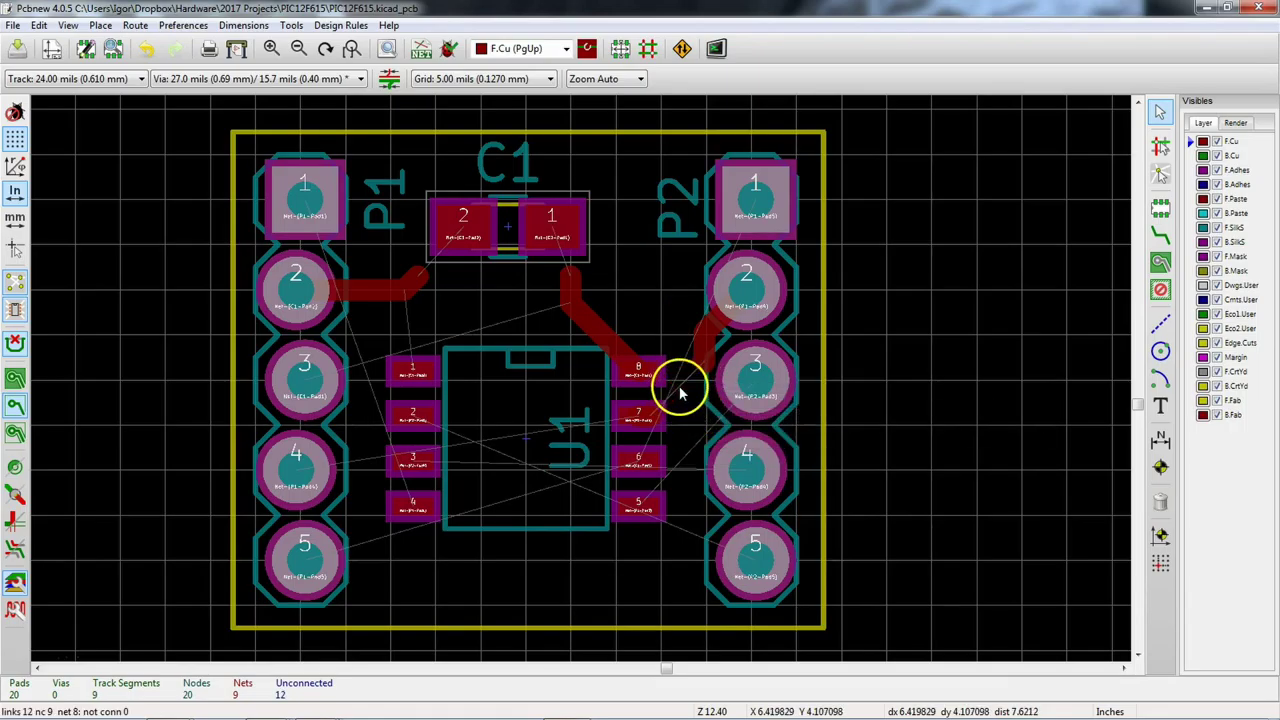
key(Delete)
key(Delete)
key(Delete)
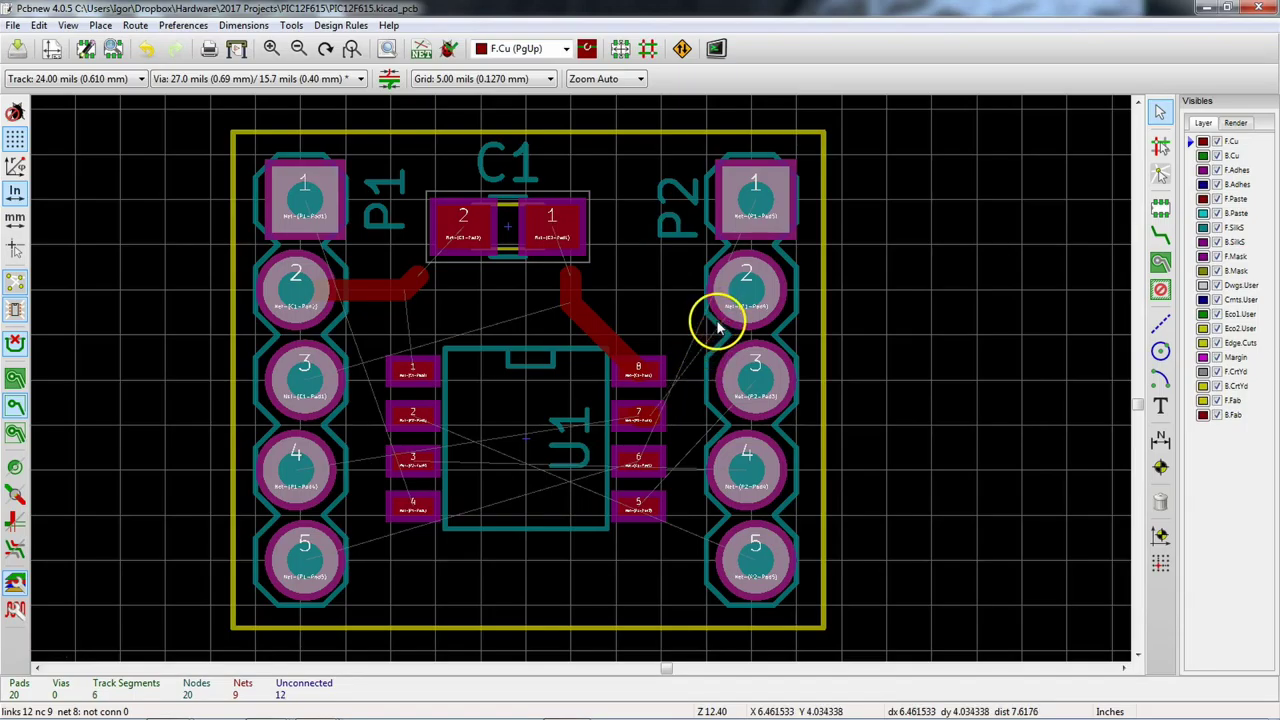
key(Delete)
key(Delete)
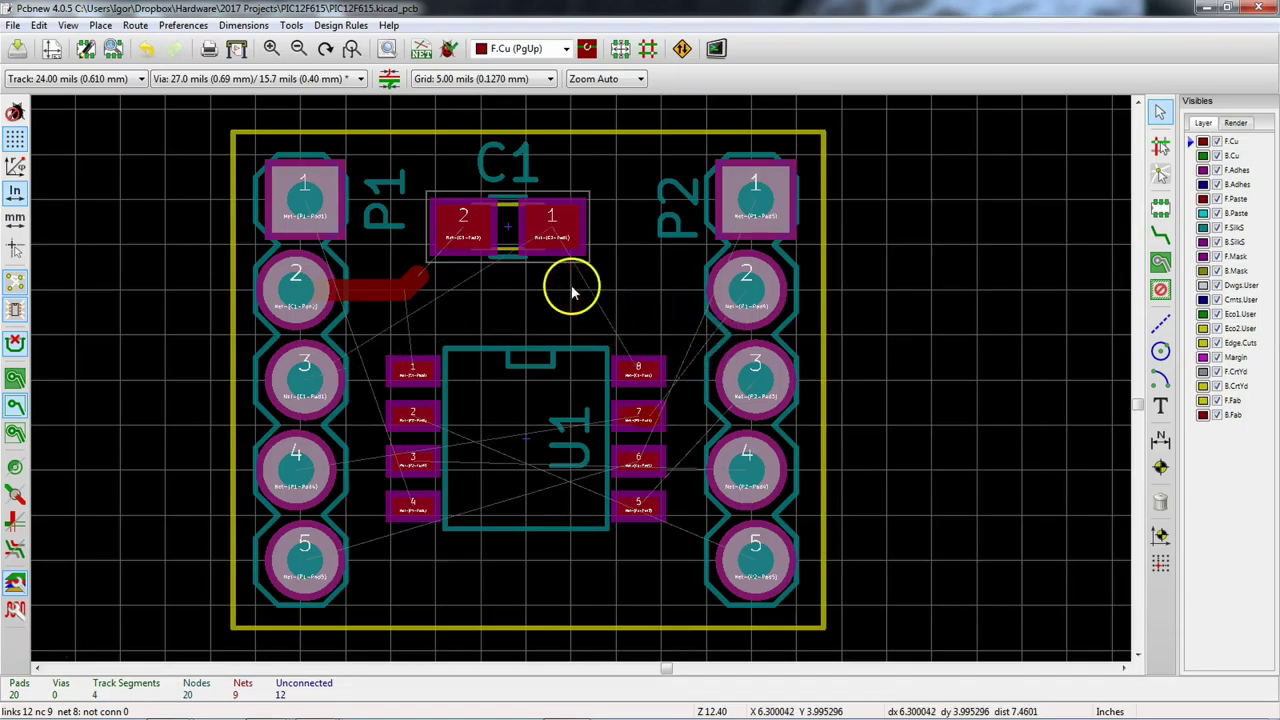
key(Delete)
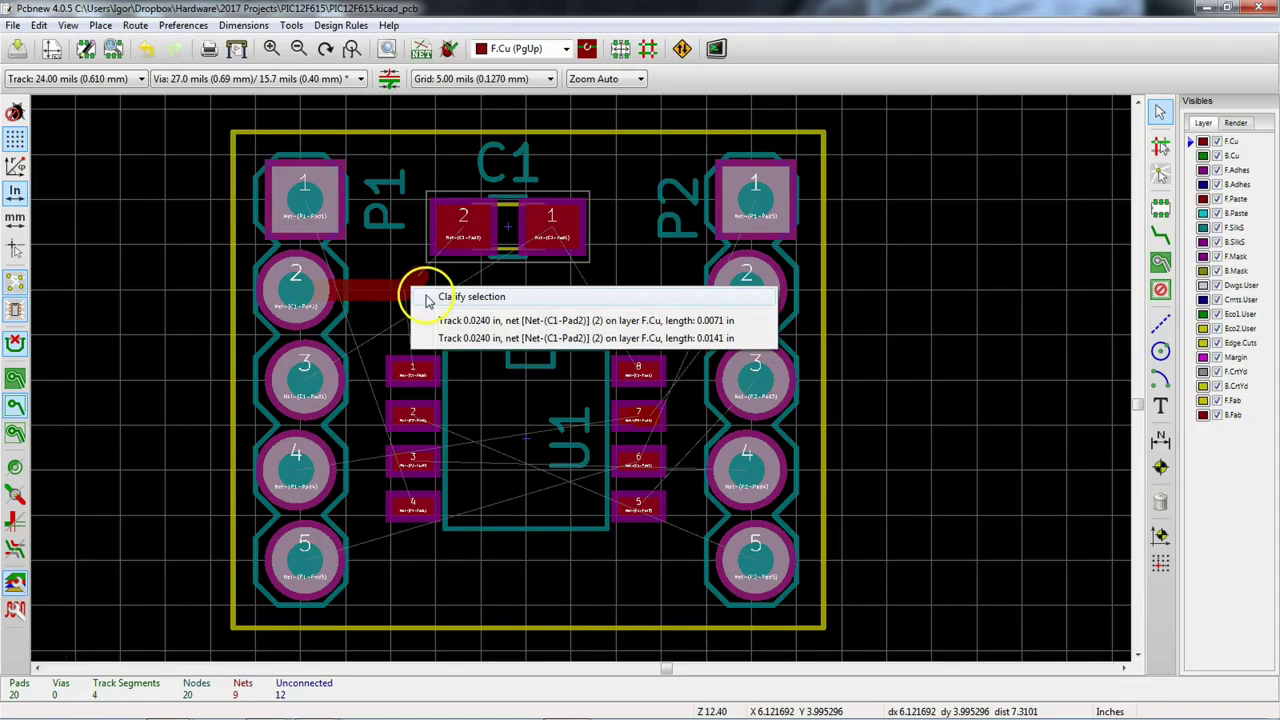
click(440, 320)
key(Delete)
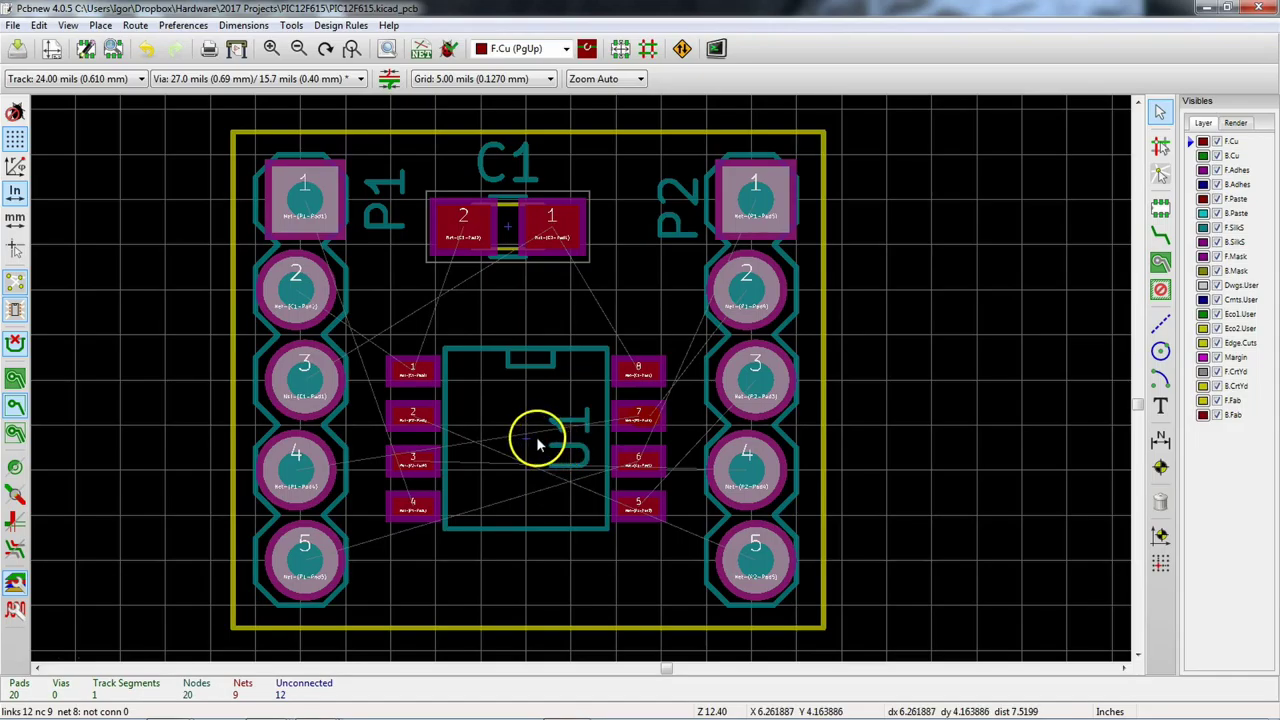
Step: Nudge C1 slightly down toward U1 and reselect the route tracks tool
middle_drag(546, 429, 557, 409)
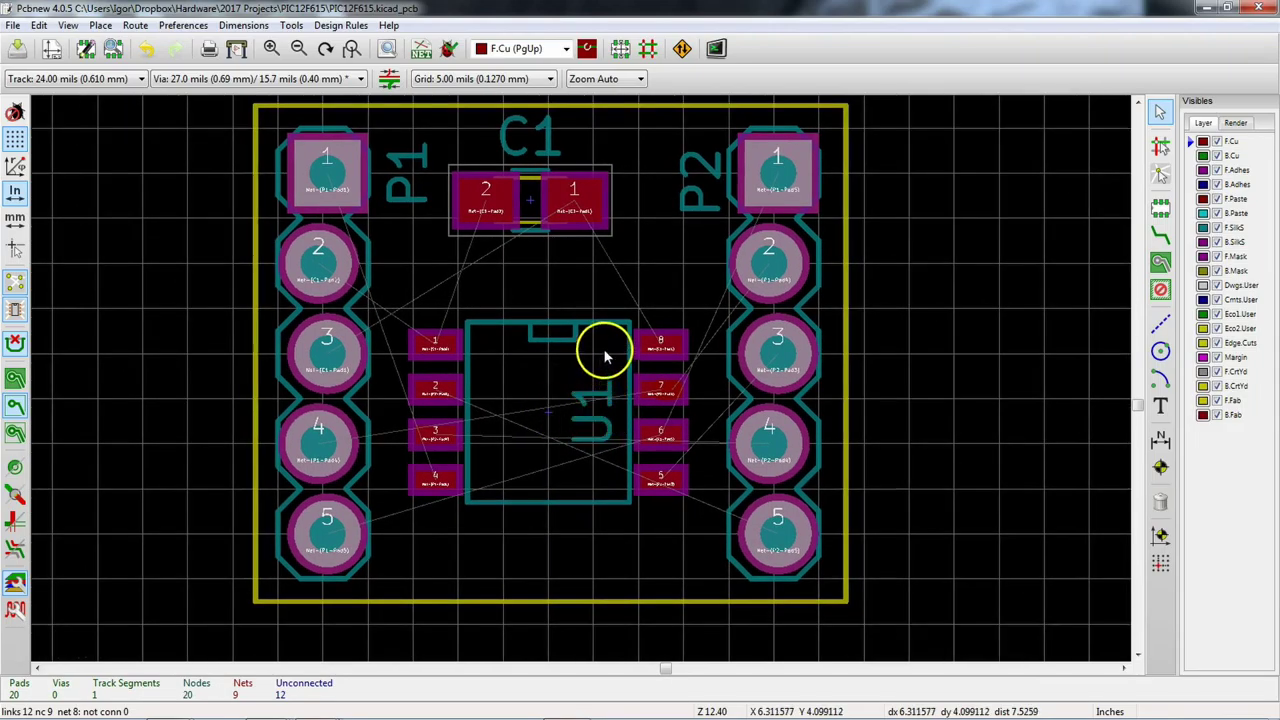
drag(543, 207, 549, 233)
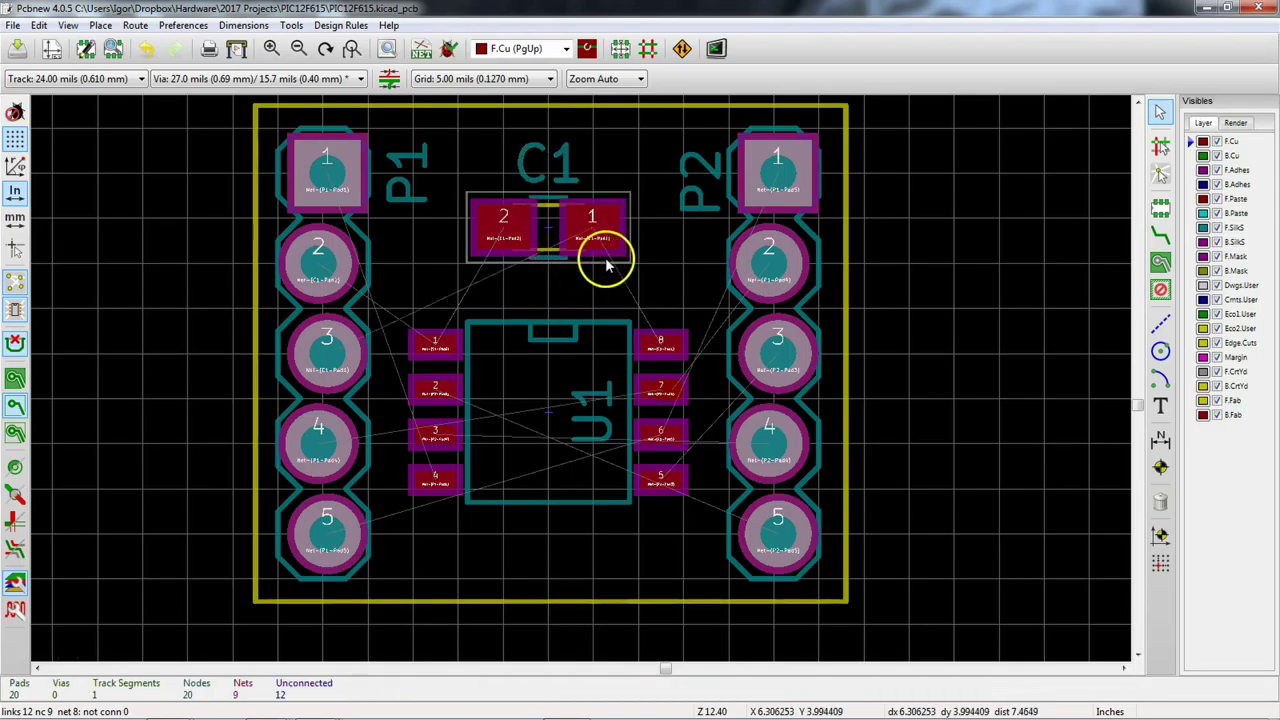
click(1166, 237)
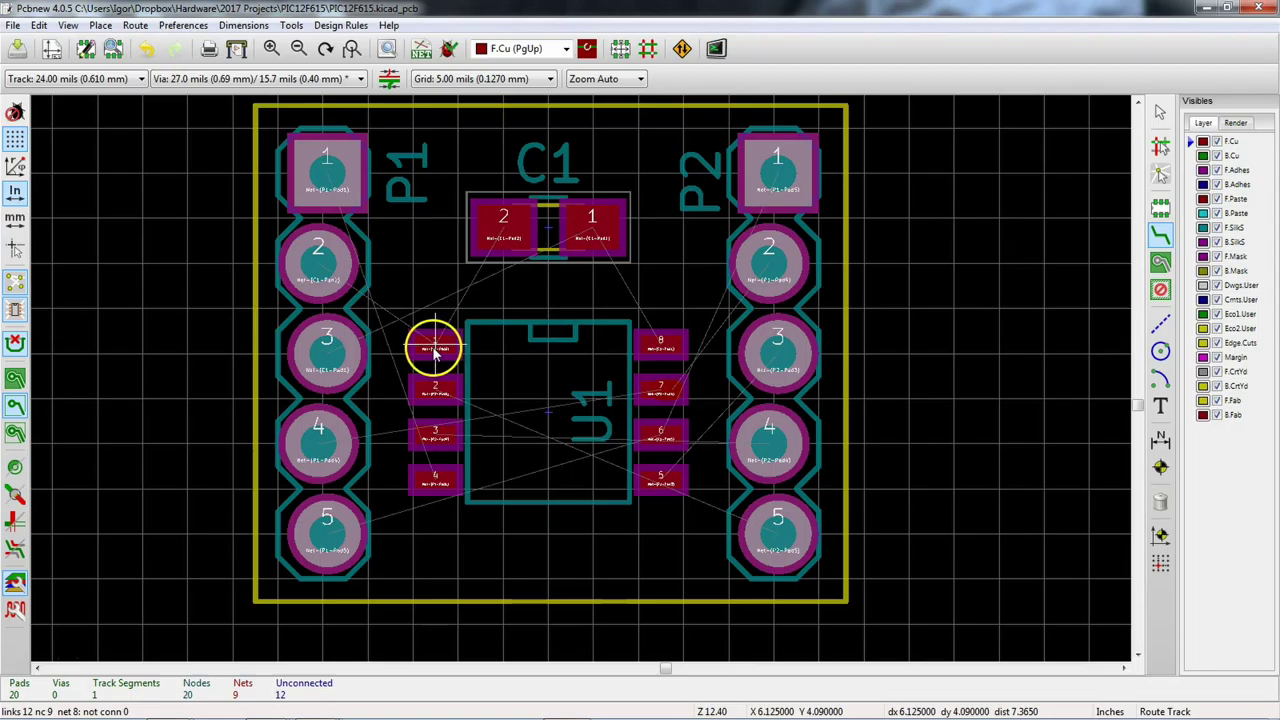
click(338, 25)
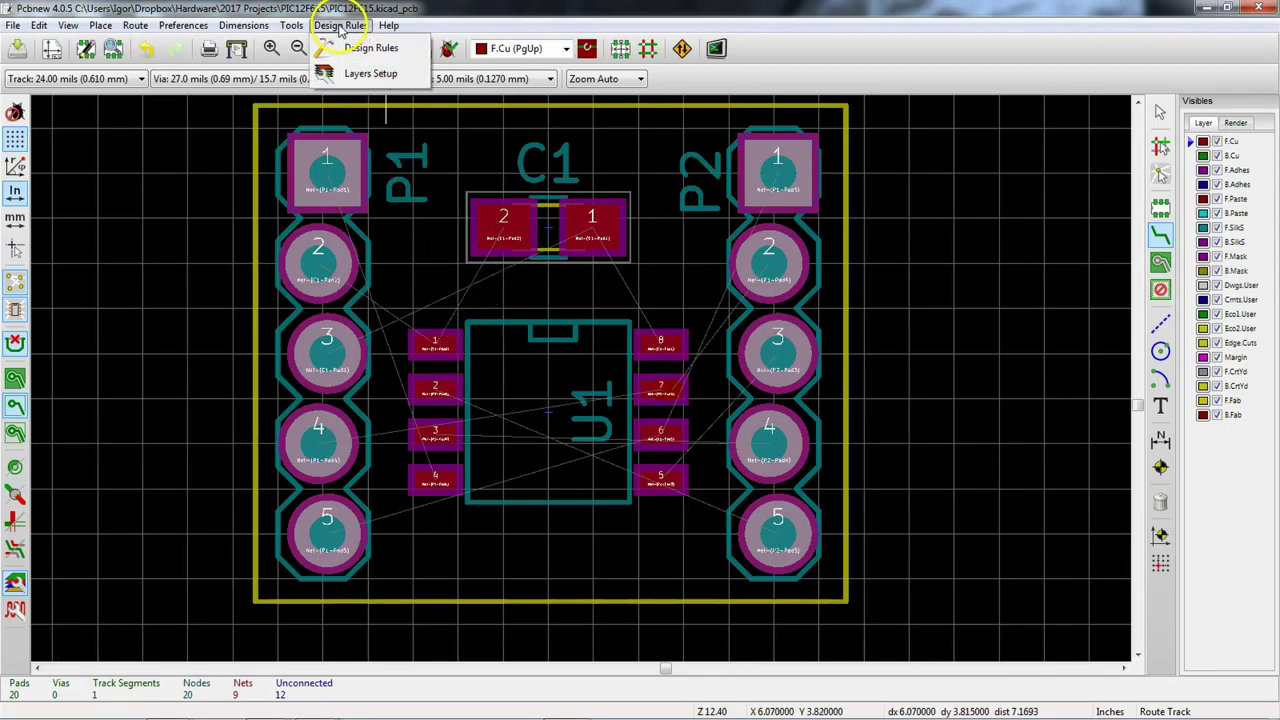
Step: Confirm Track 1 = 0.020 in the Global Design Rules and accept the rules
click(350, 47)
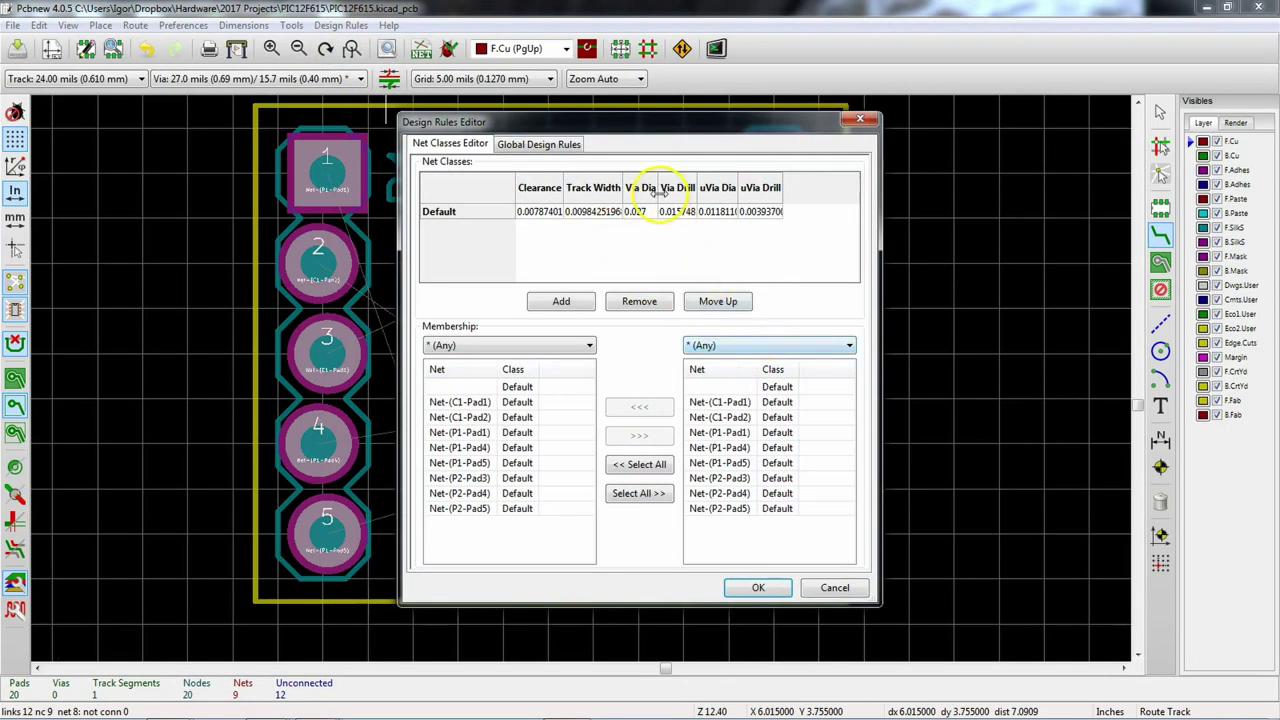
click(562, 146)
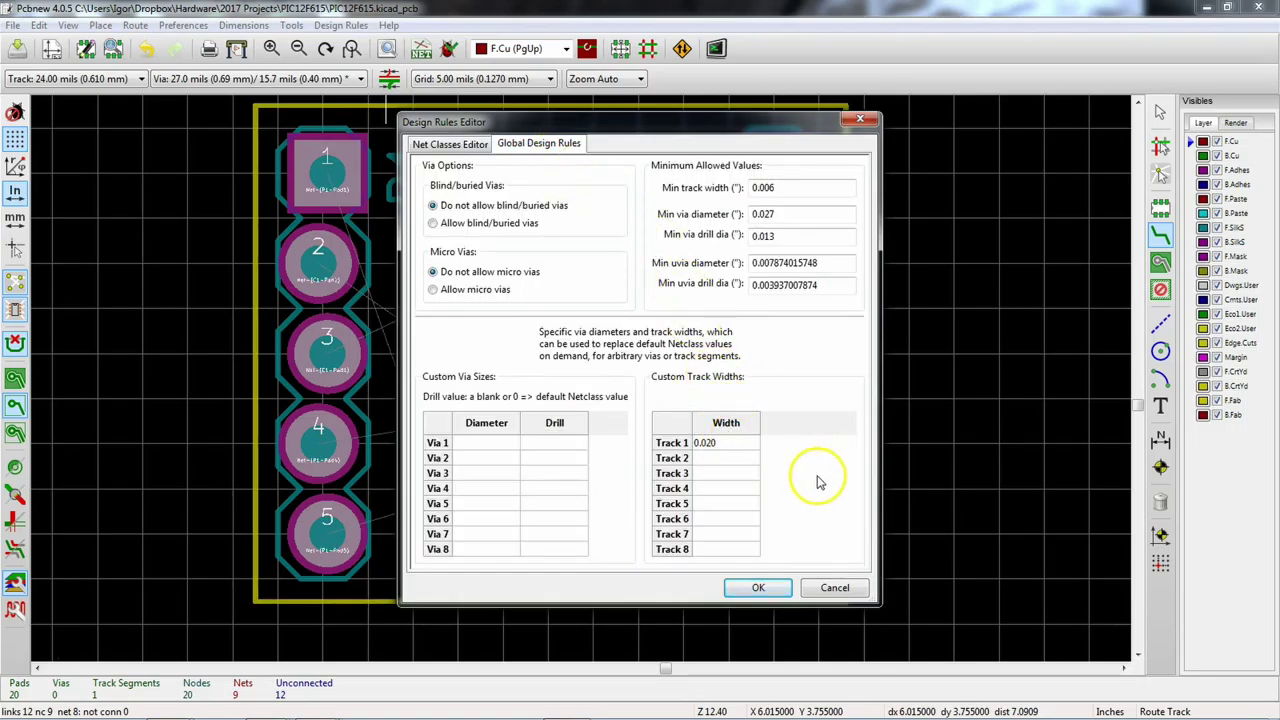
click(760, 588)
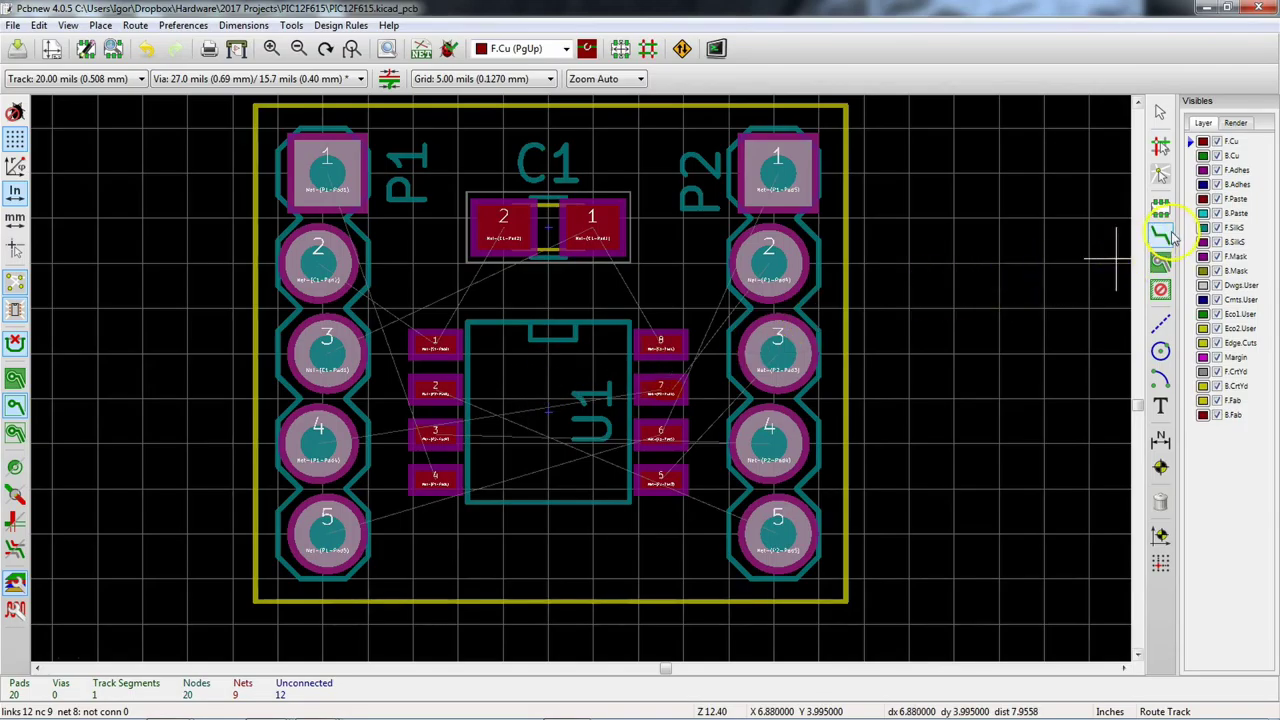
Step: Route F.Cu tracks from U1 pad 1 to C1 pad 2 and from P1 pad 2 to U1 pad 1
scroll(570, 370, up, 1)
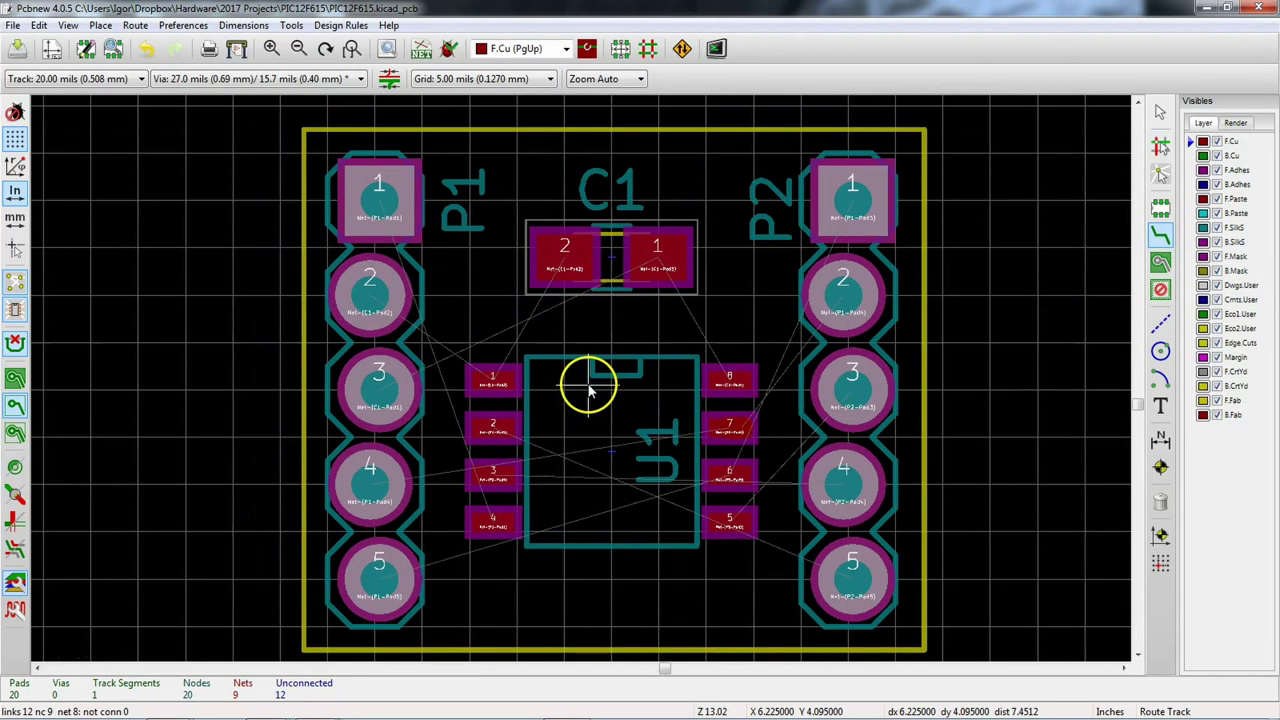
click(536, 388)
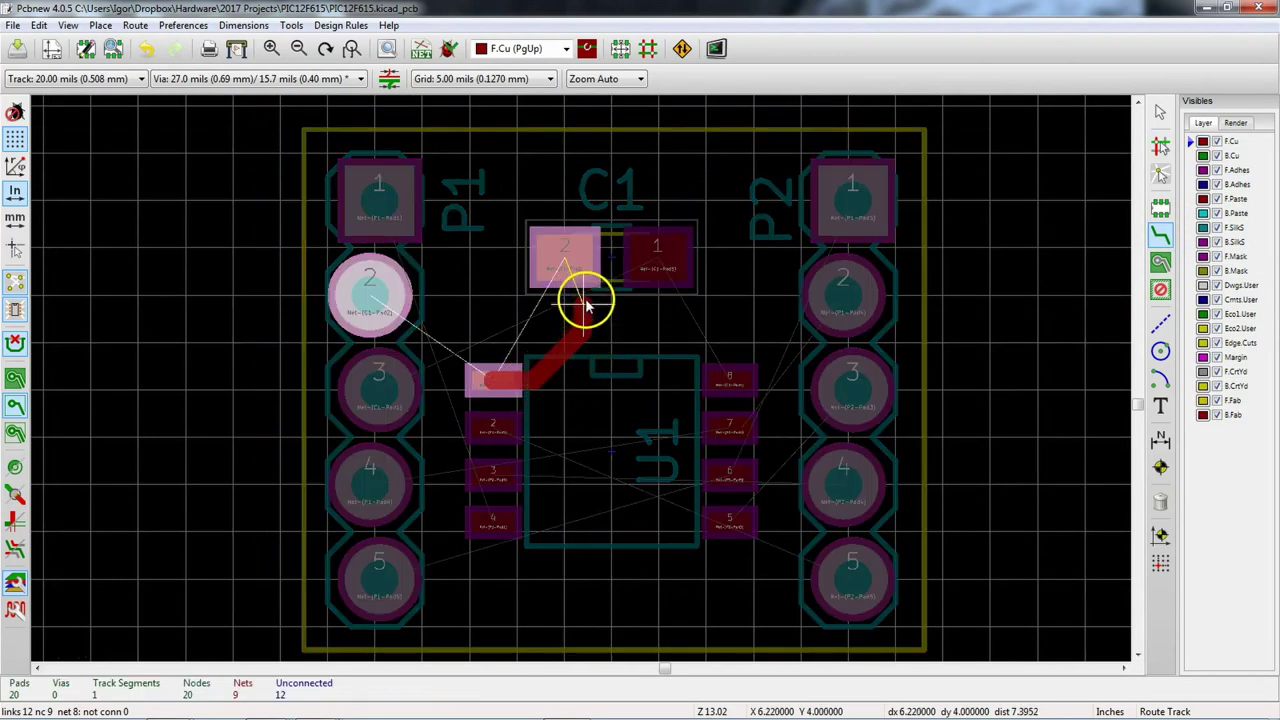
click(567, 263)
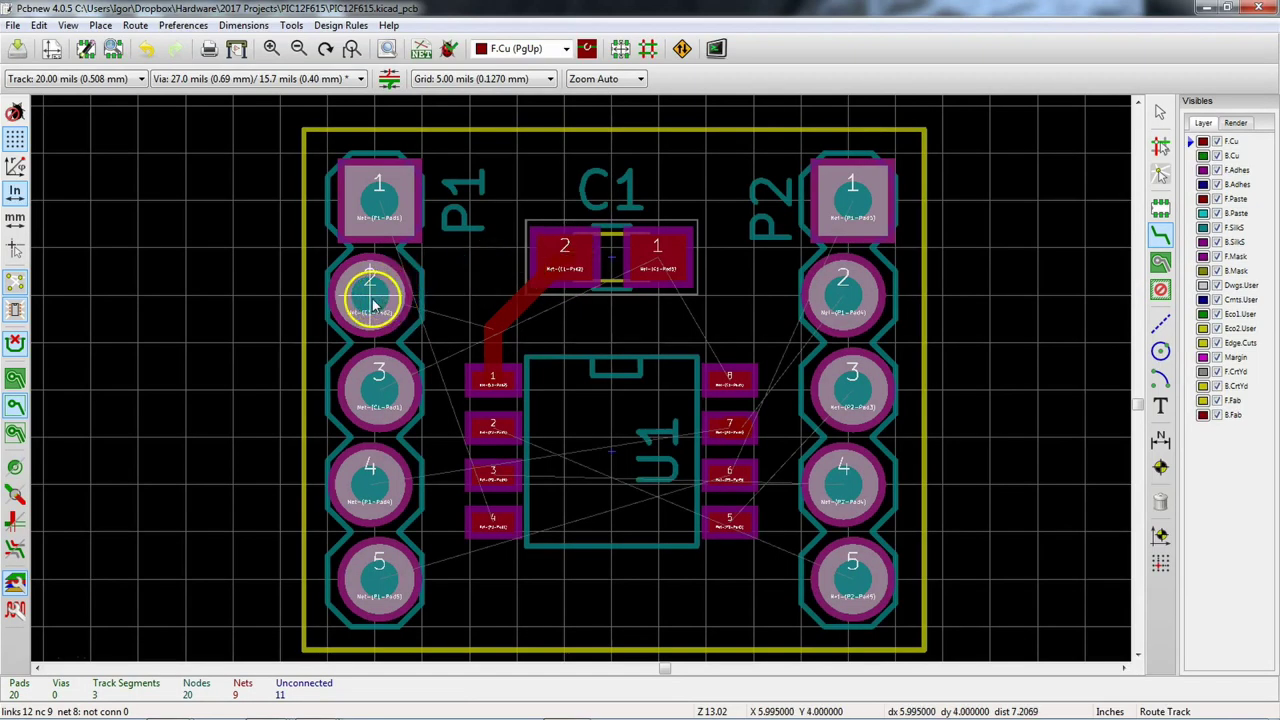
click(369, 295)
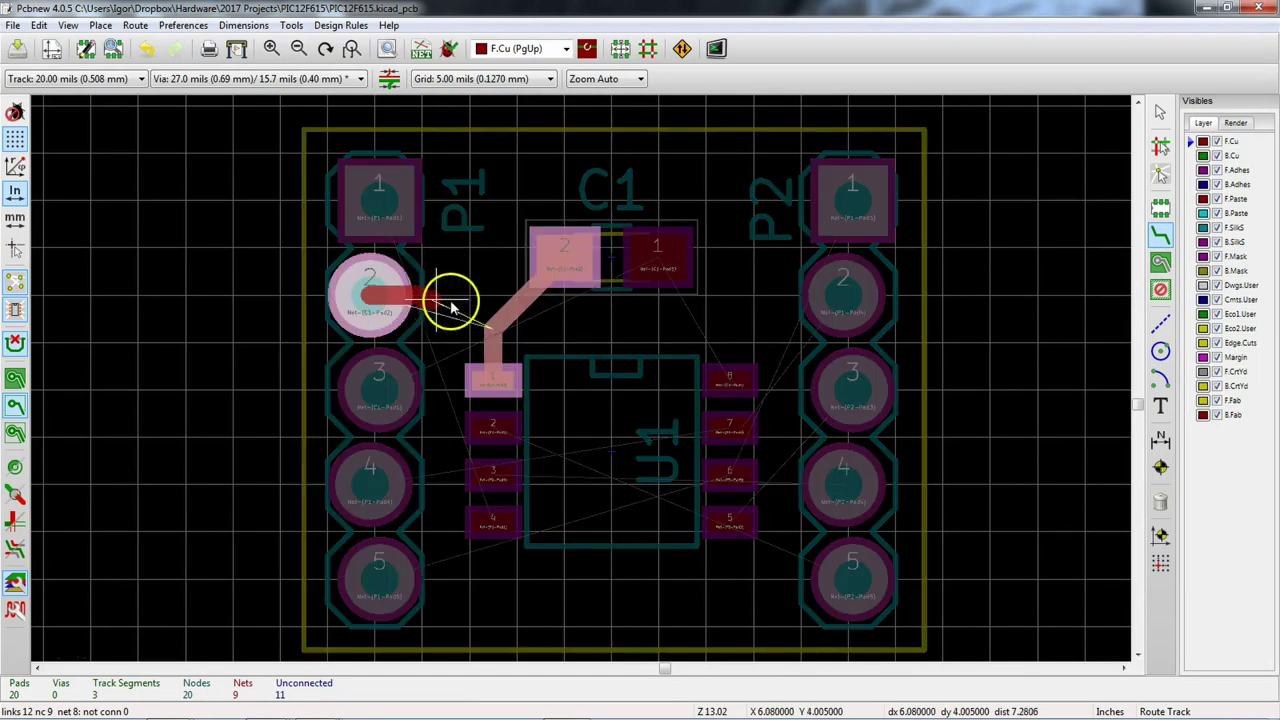
click(493, 332)
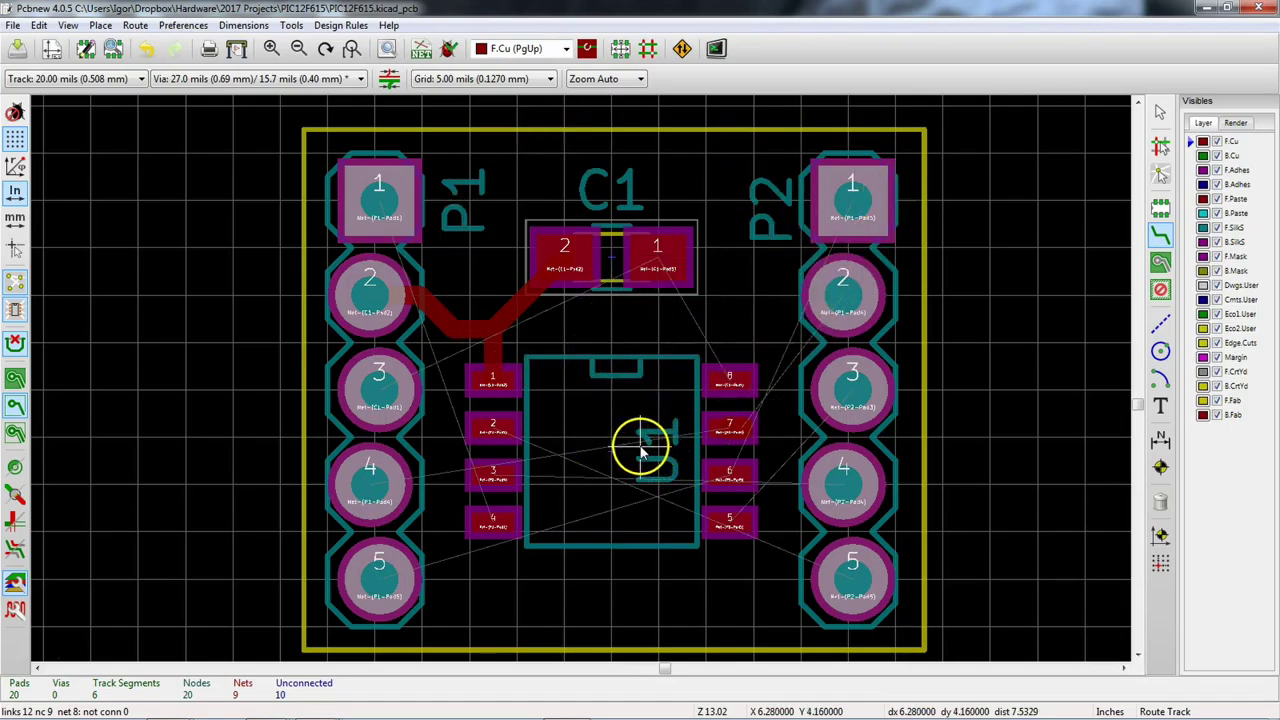
Step: Start a track at P1 pad 3, then cancel it
middle_drag(646, 437, 634, 429)
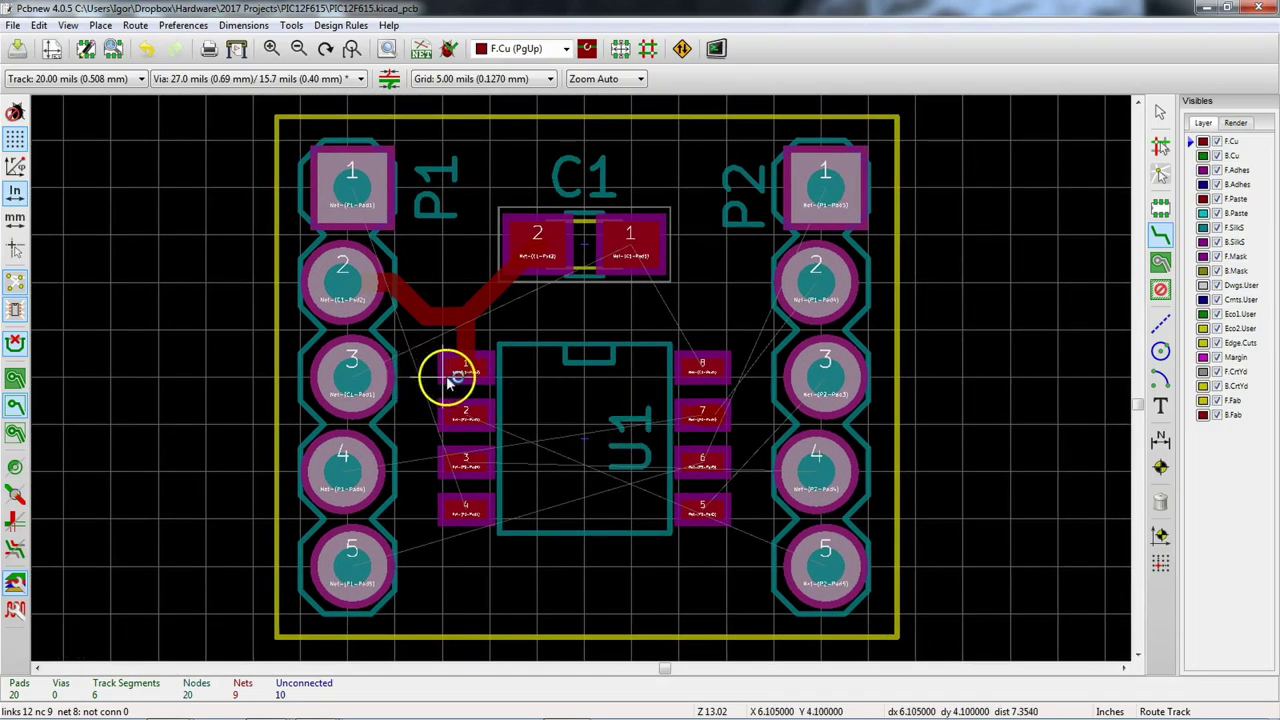
scroll(481, 390, up, 1)
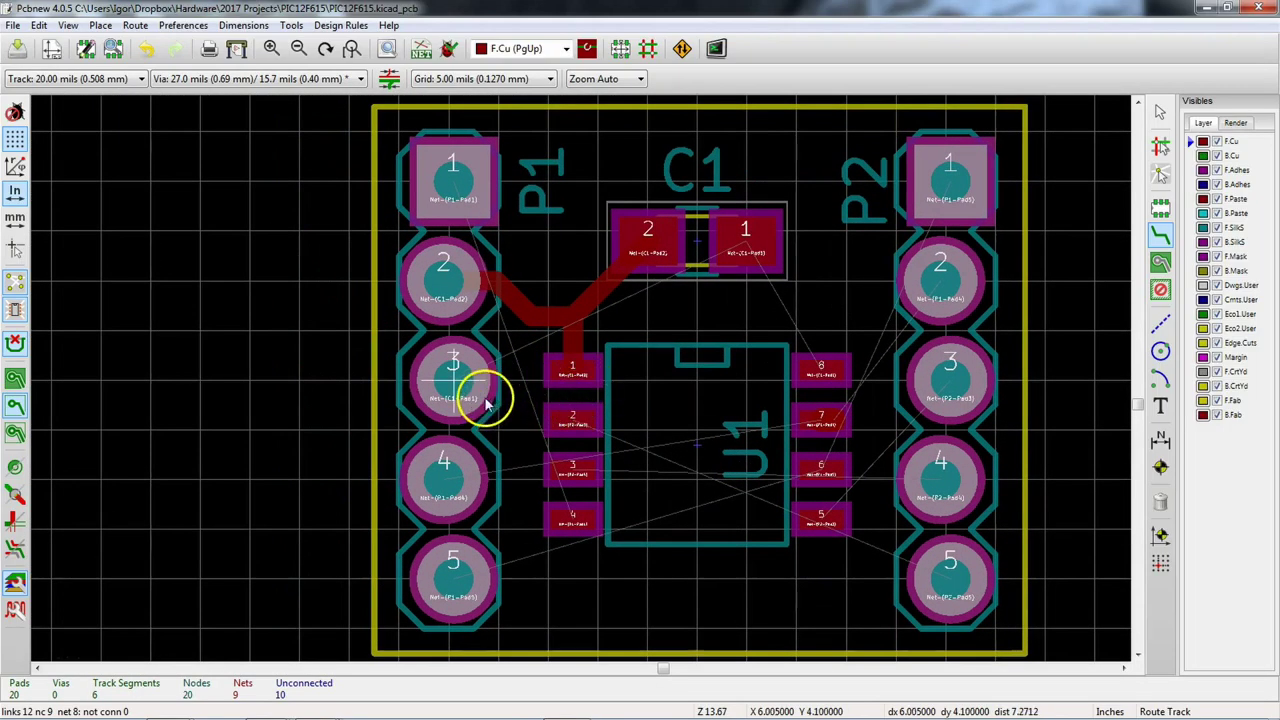
click(452, 385)
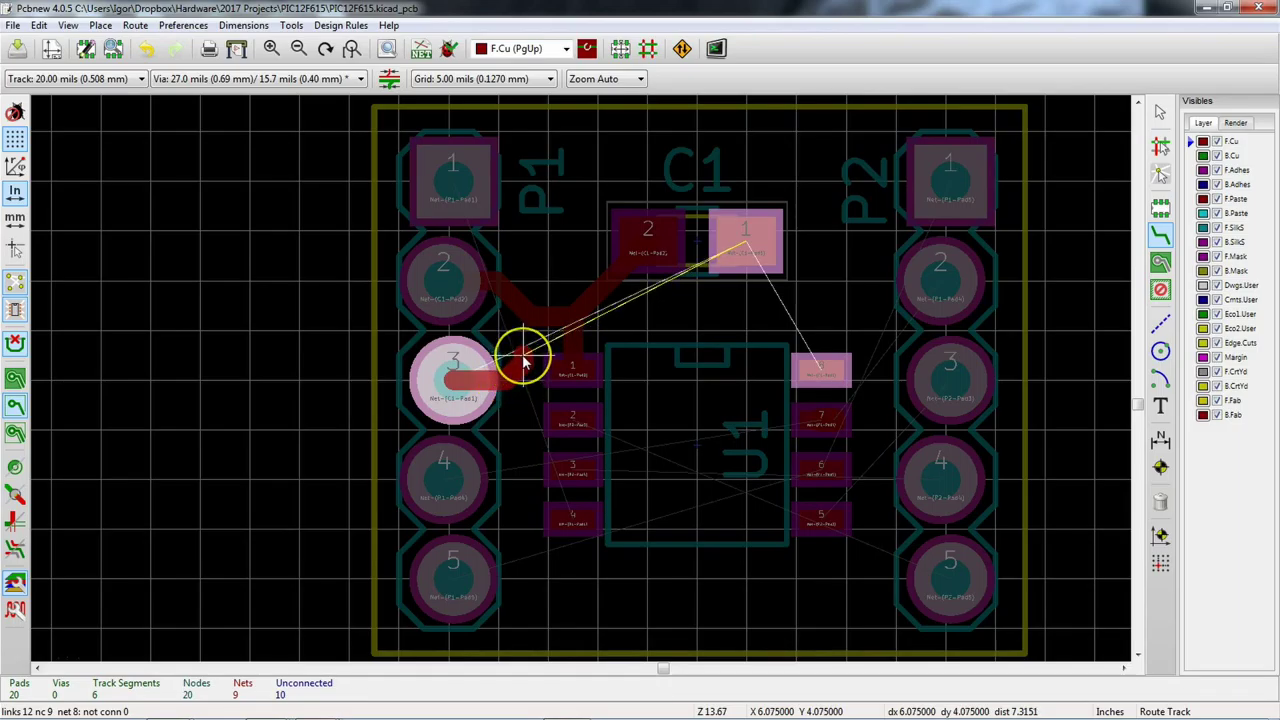
key(Escape)
click(573, 362)
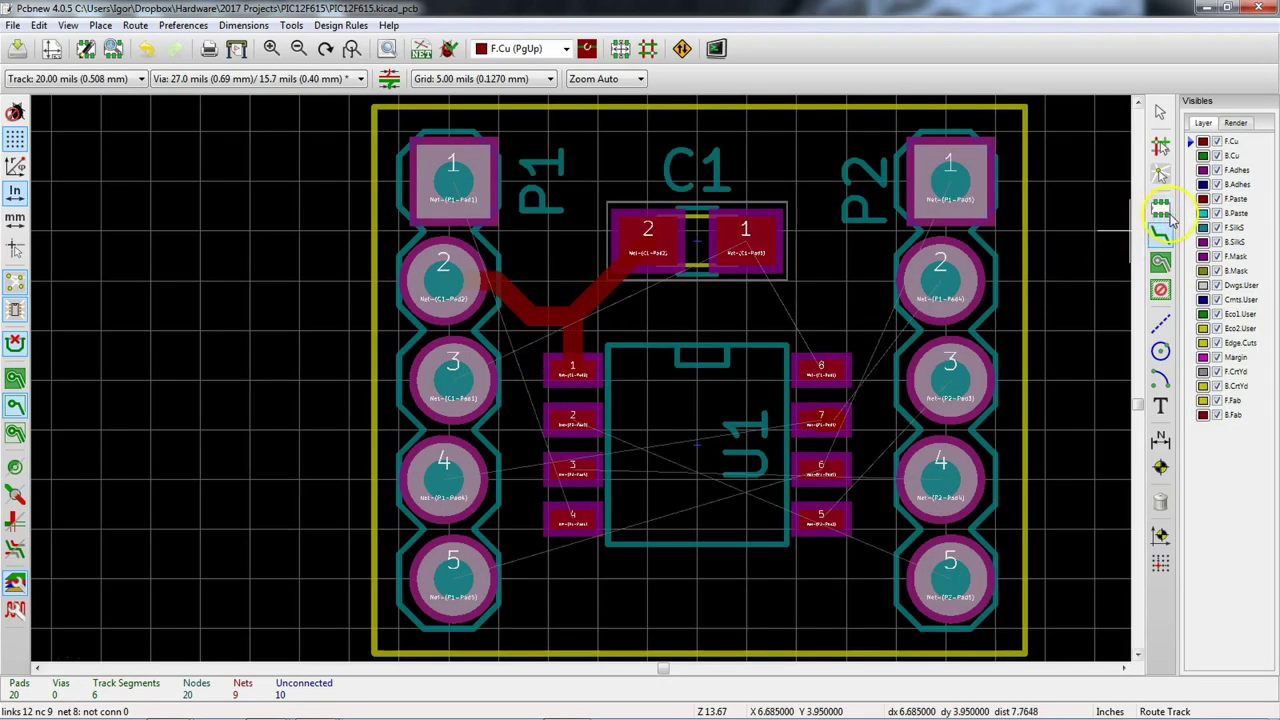
Step: Route a B.Cu track from P1 pad 3 with a horizontal run toward the right
click(1194, 157)
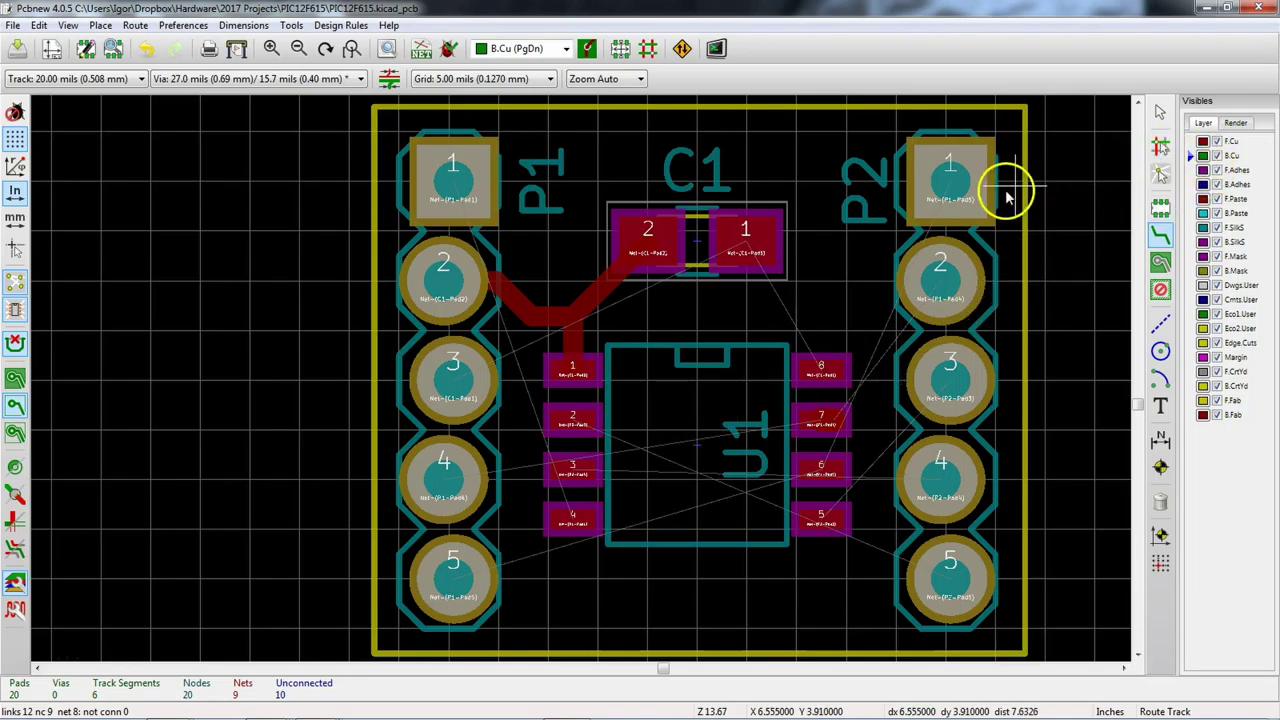
click(456, 381)
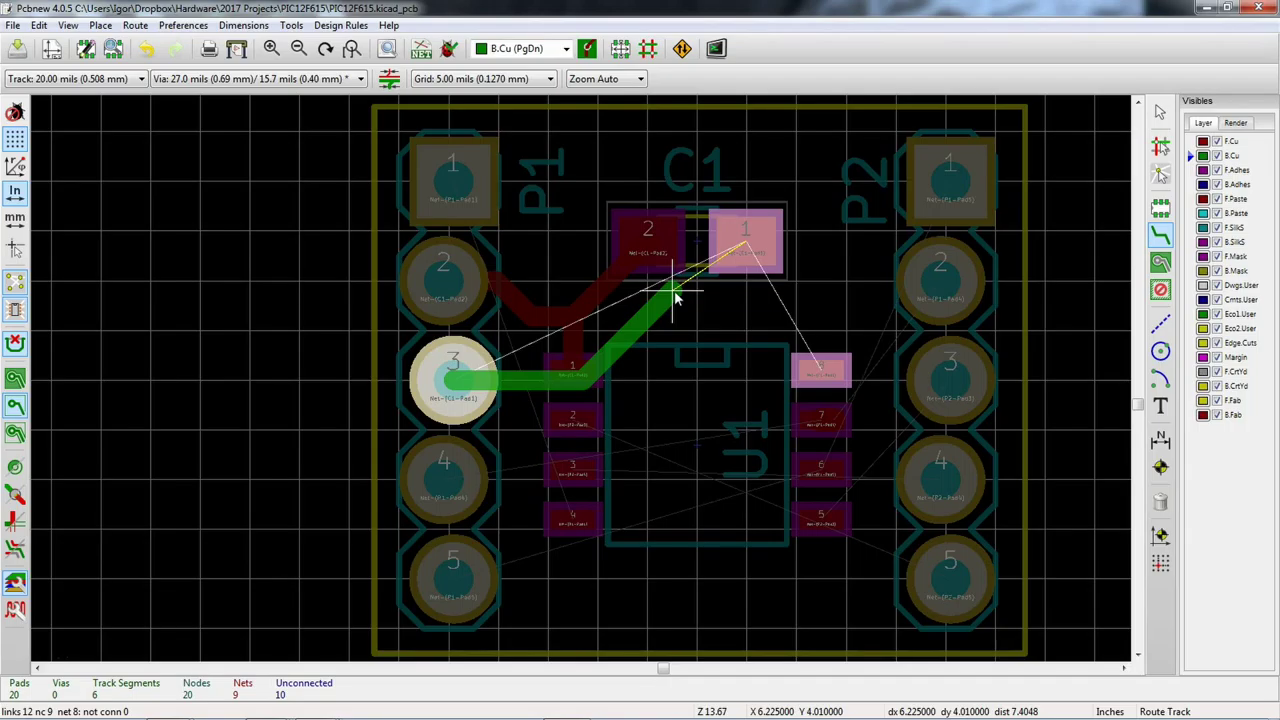
click(595, 367)
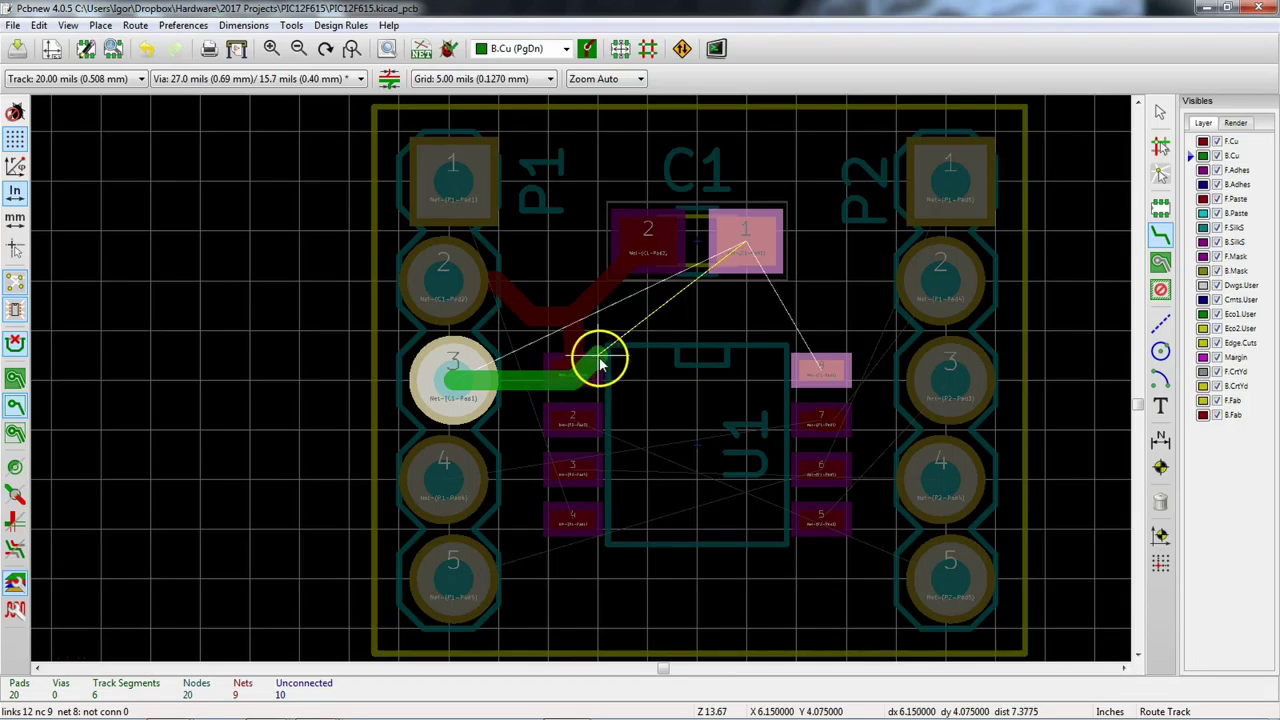
click(745, 318)
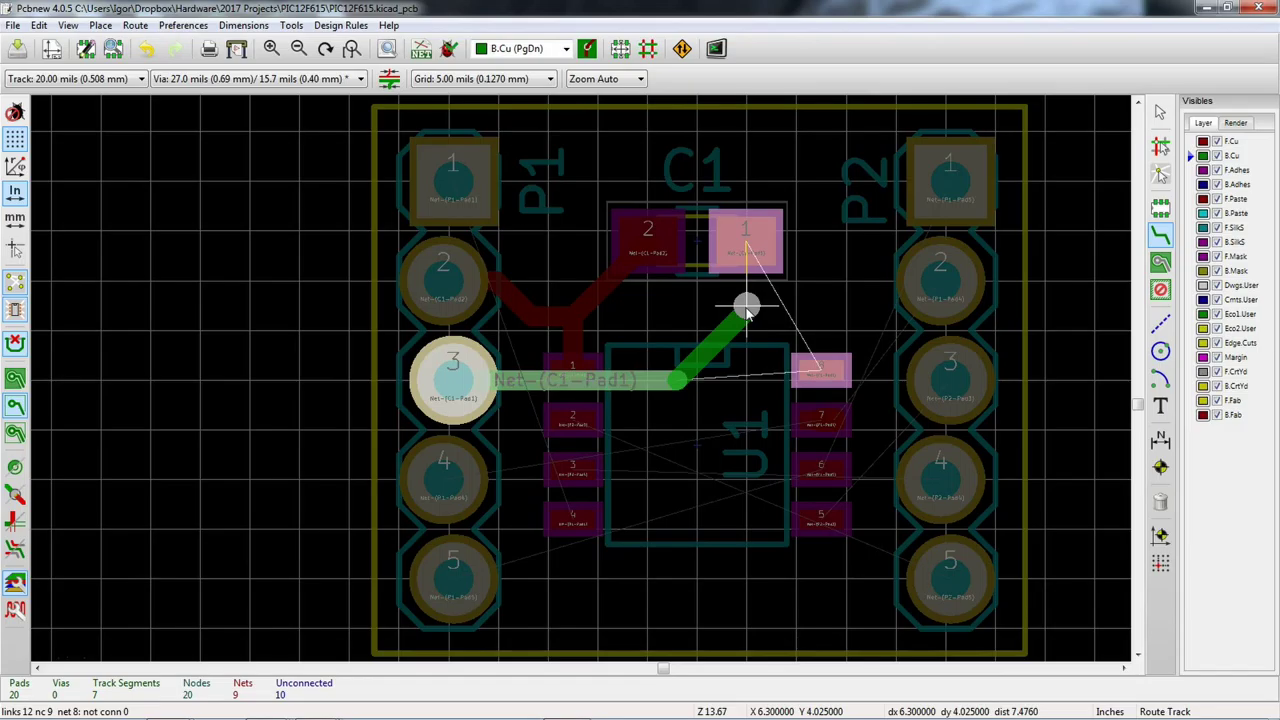
Step: Drop a via, continue on F.Cu to C1 pad 1, and route U1 pad 8 to the via
key(v)
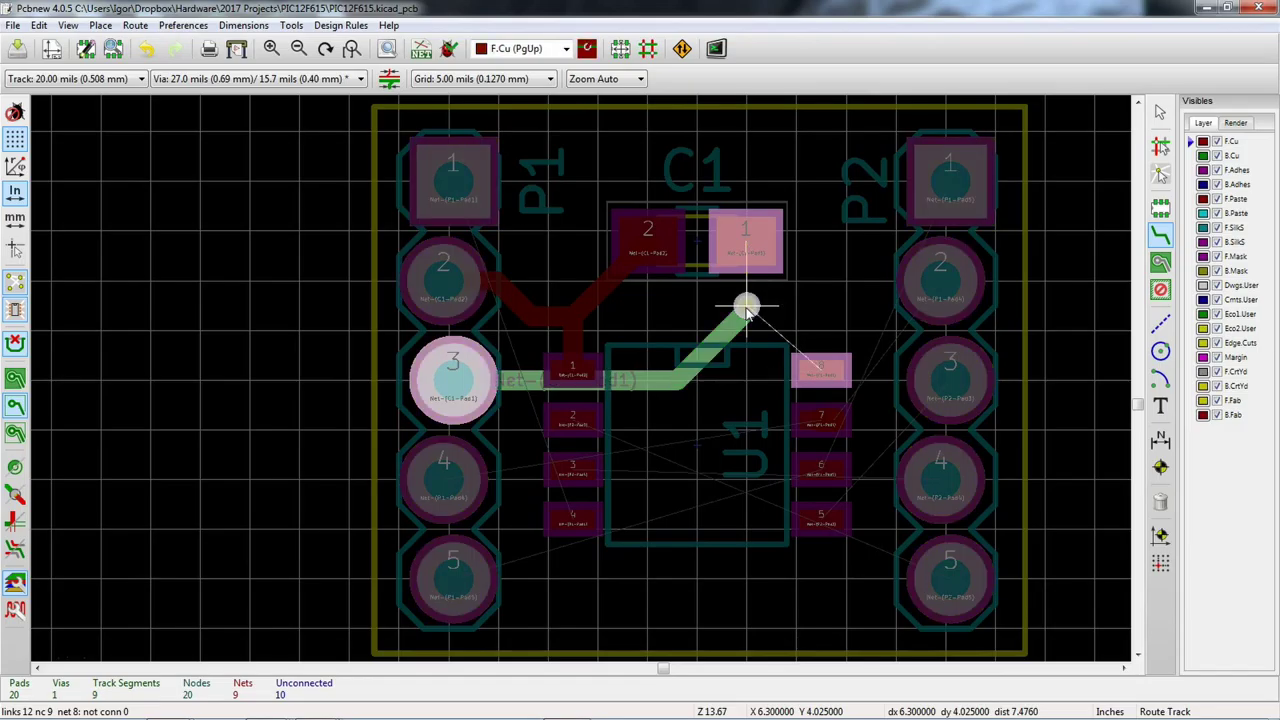
click(750, 250)
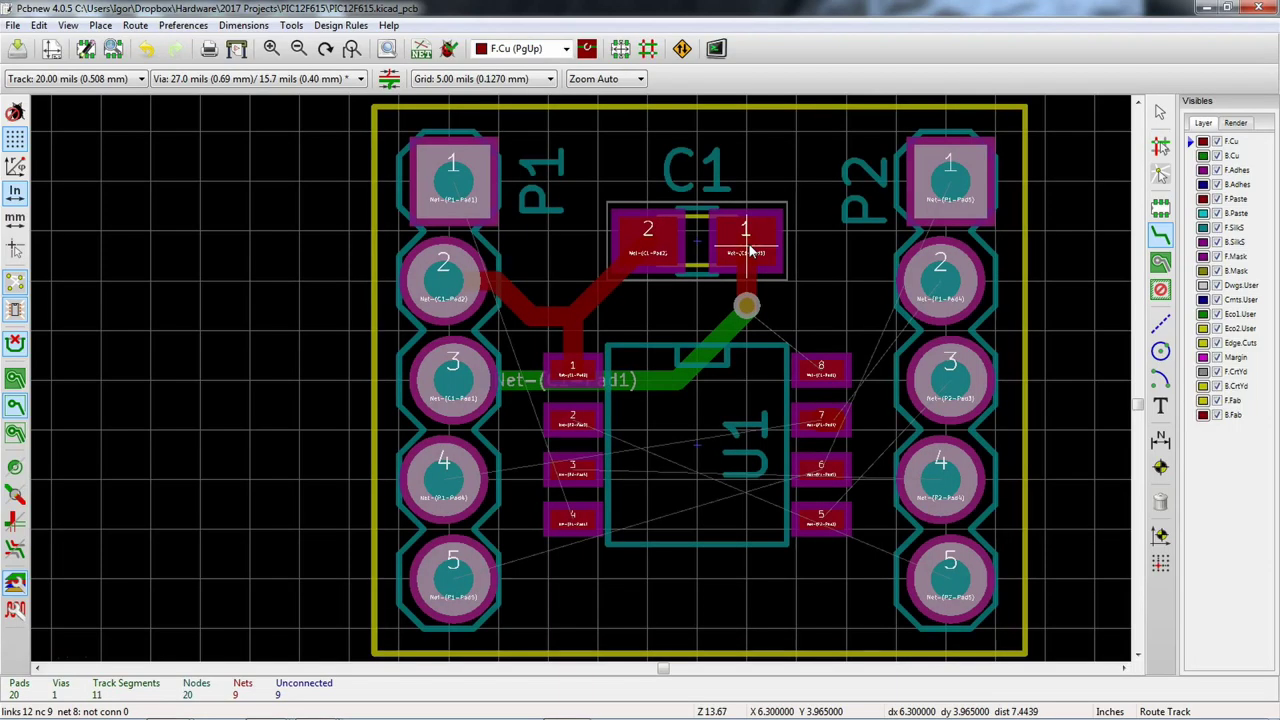
click(820, 372)
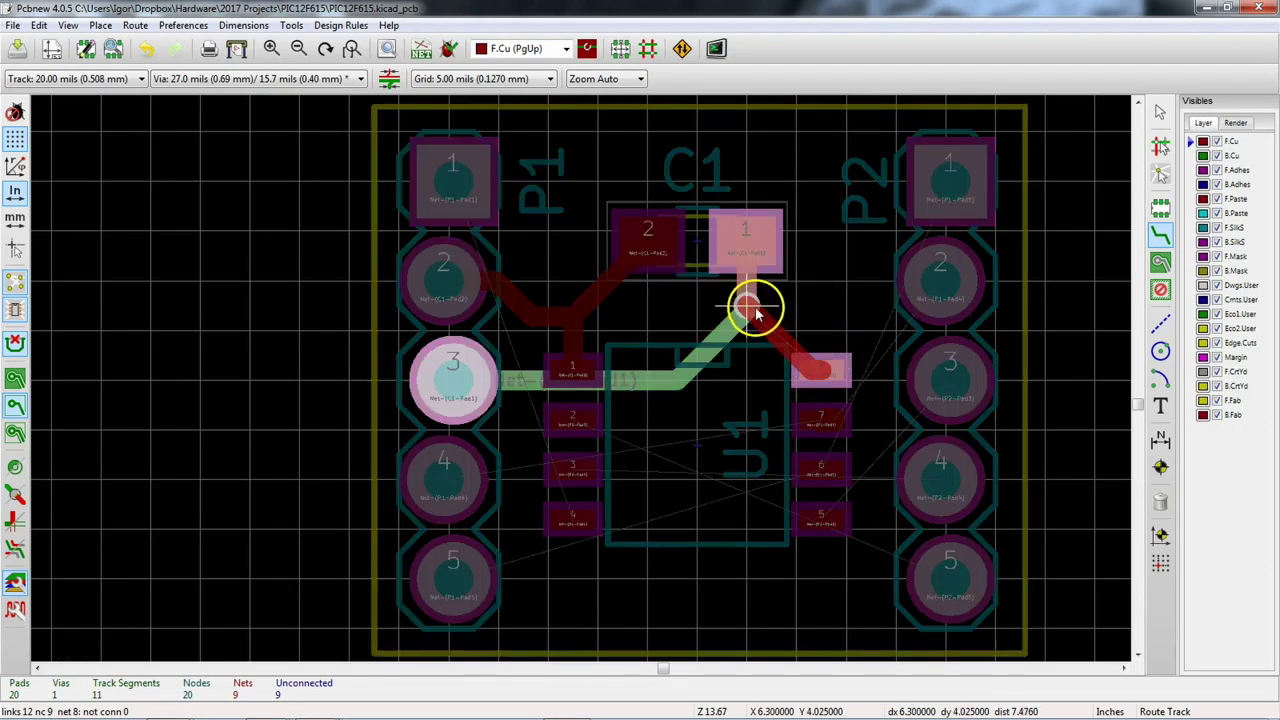
click(752, 308)
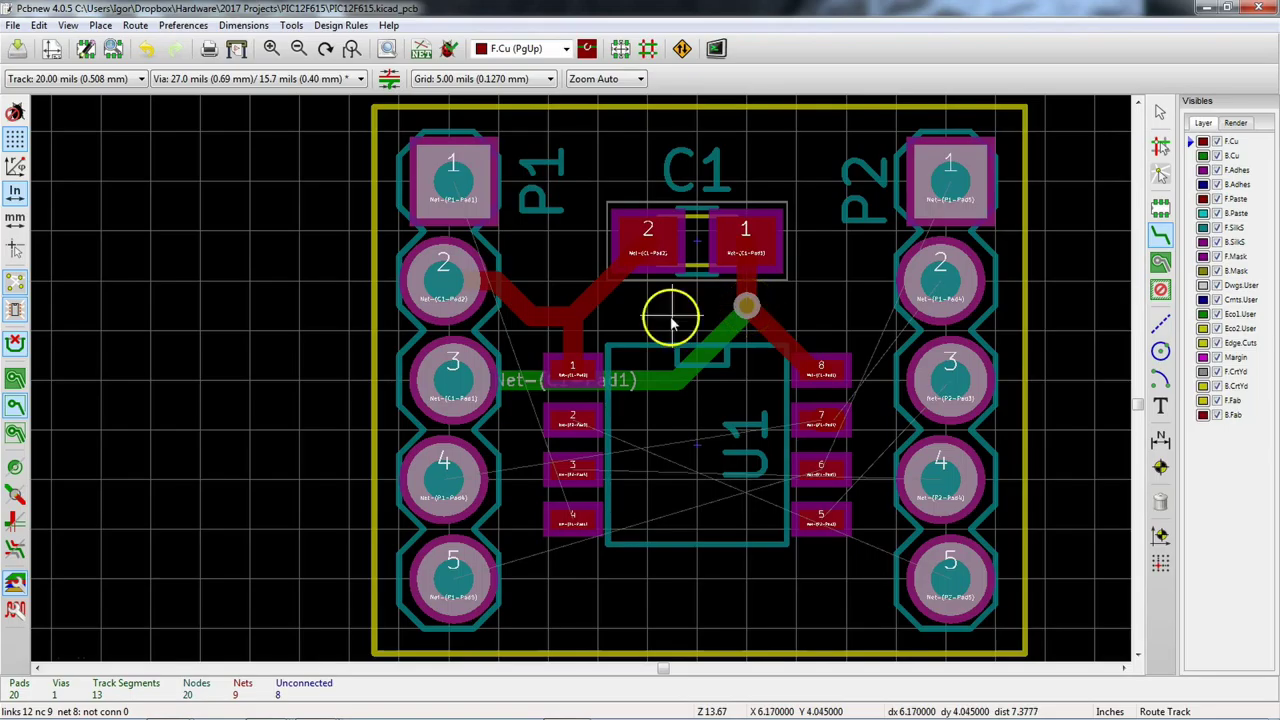
key(Page_Down)
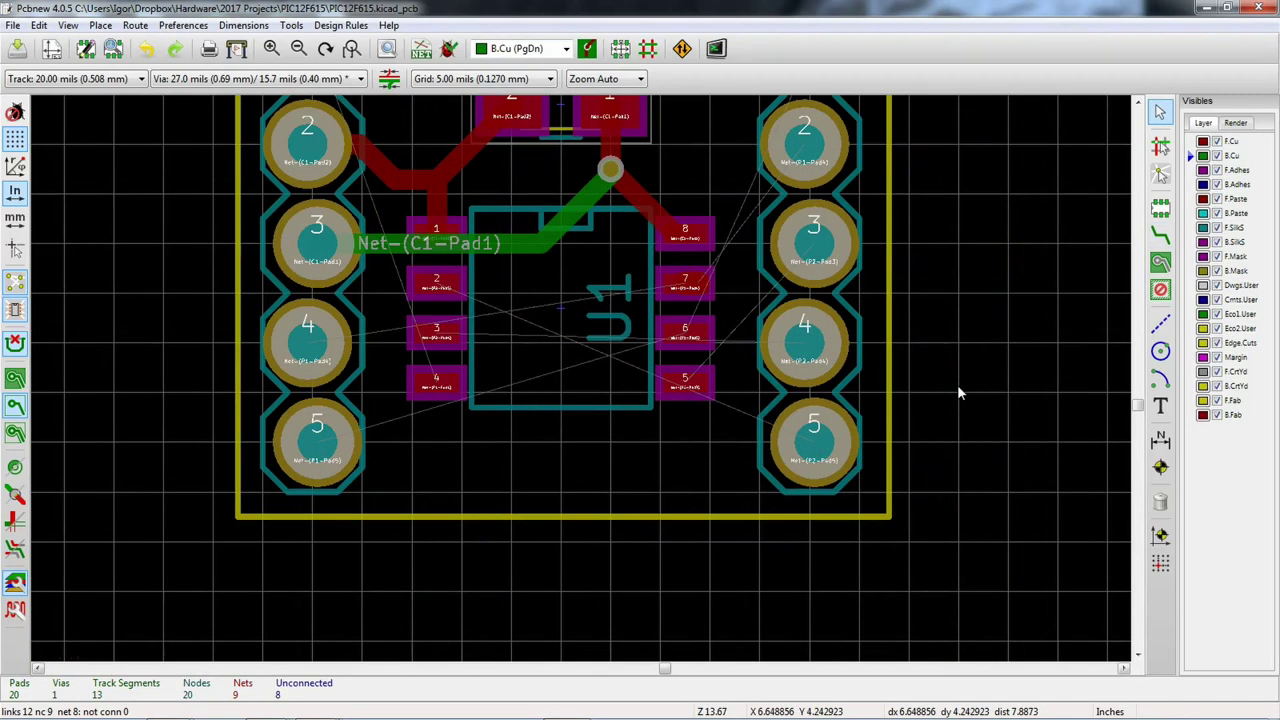
Step: Route U1 pad 7 through a new via to P1 pad 4 on B.Cu, then return to F.Cu
click(1160, 234)
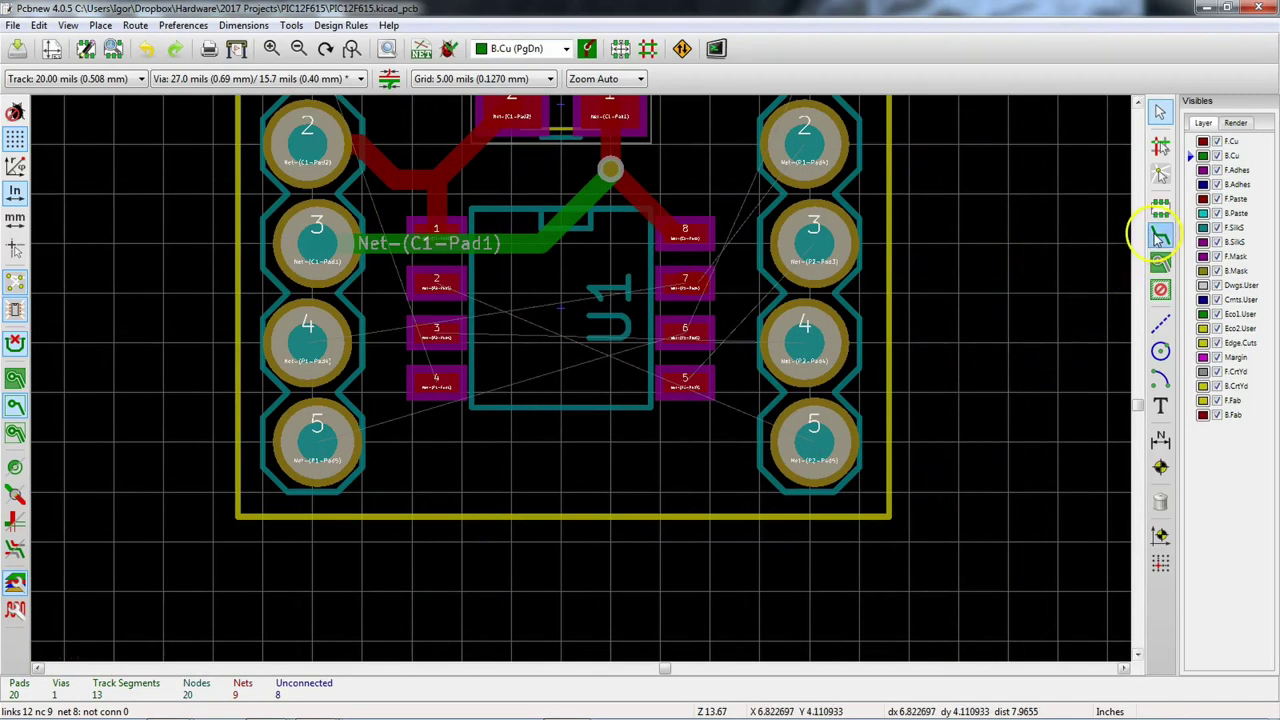
scroll(586, 385, up, 1)
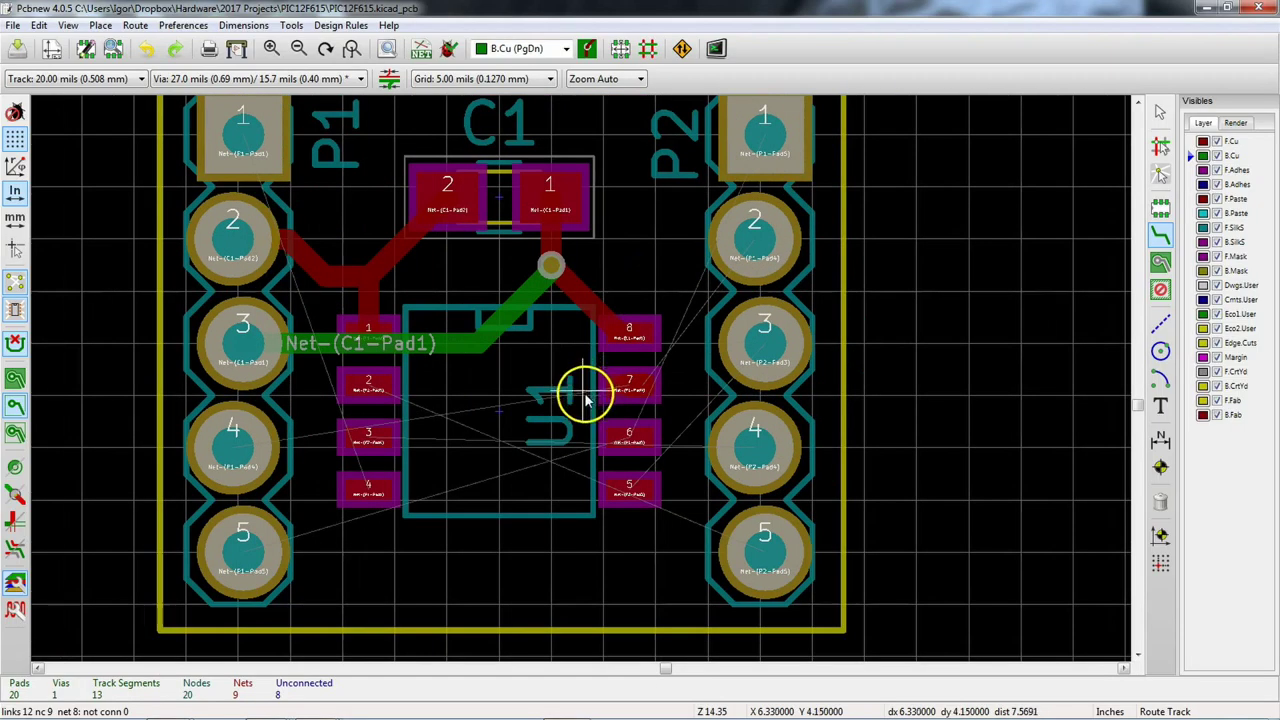
click(626, 390)
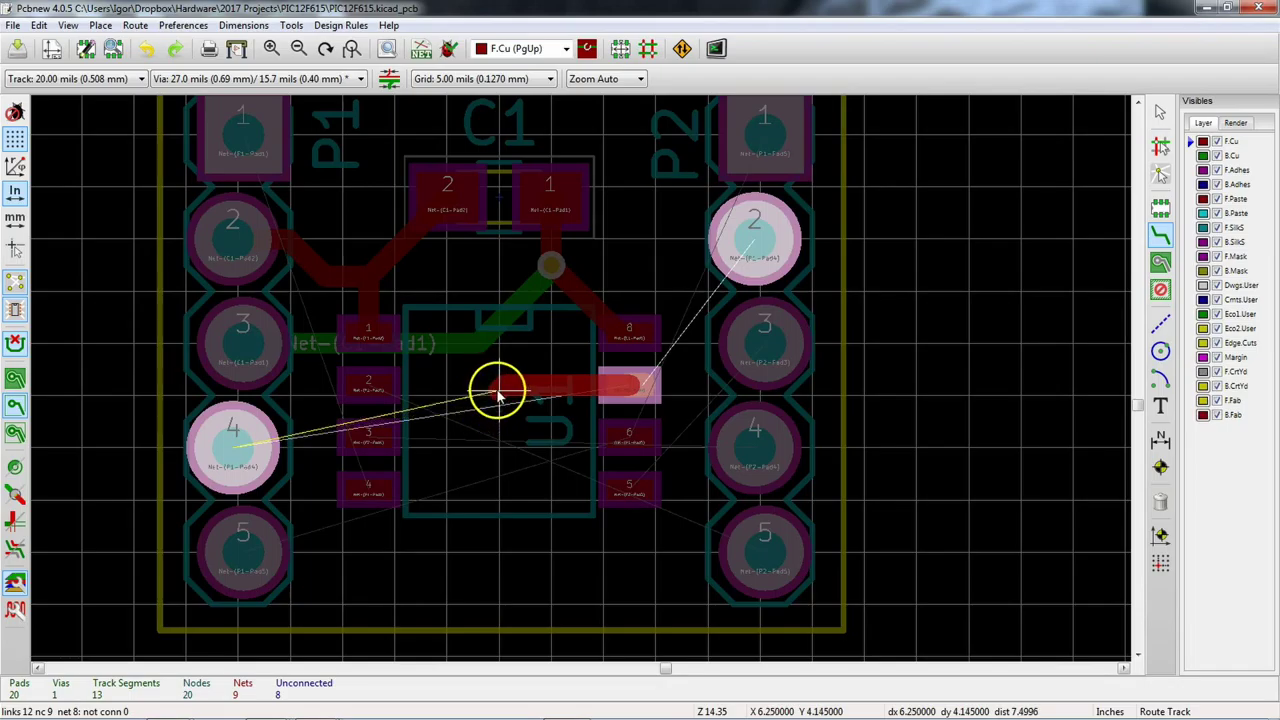
key(v)
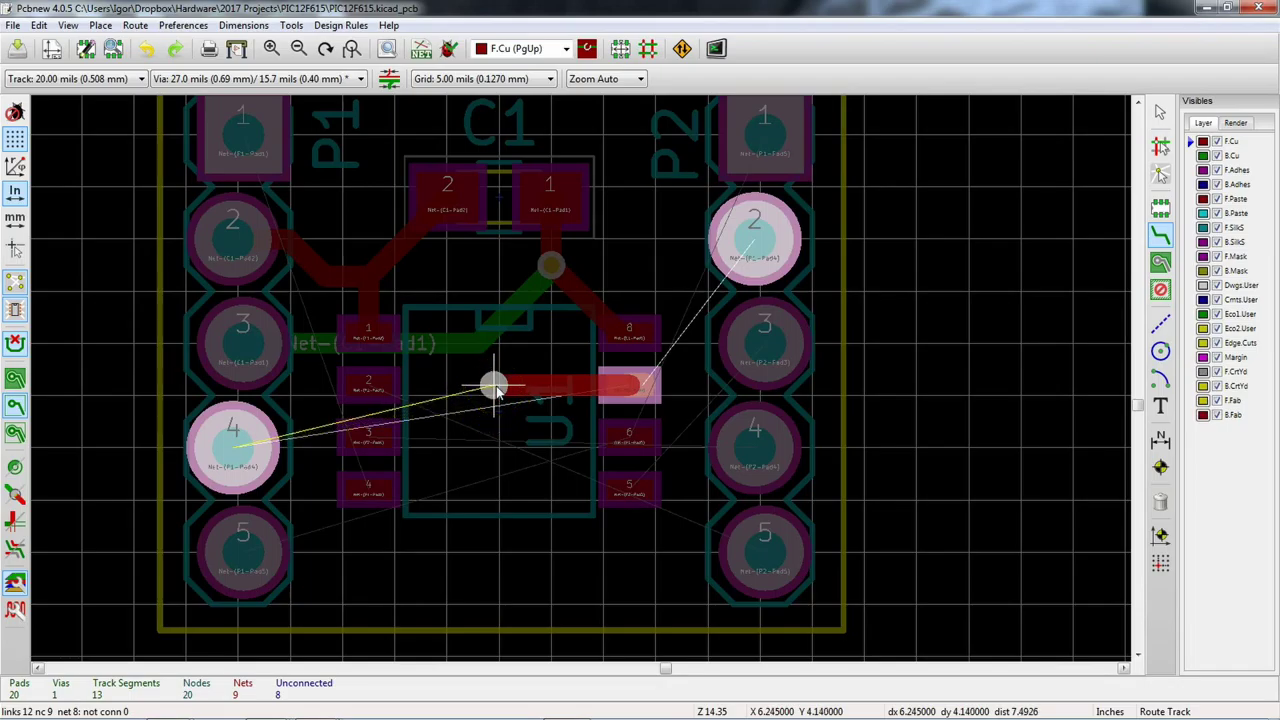
click(495, 386)
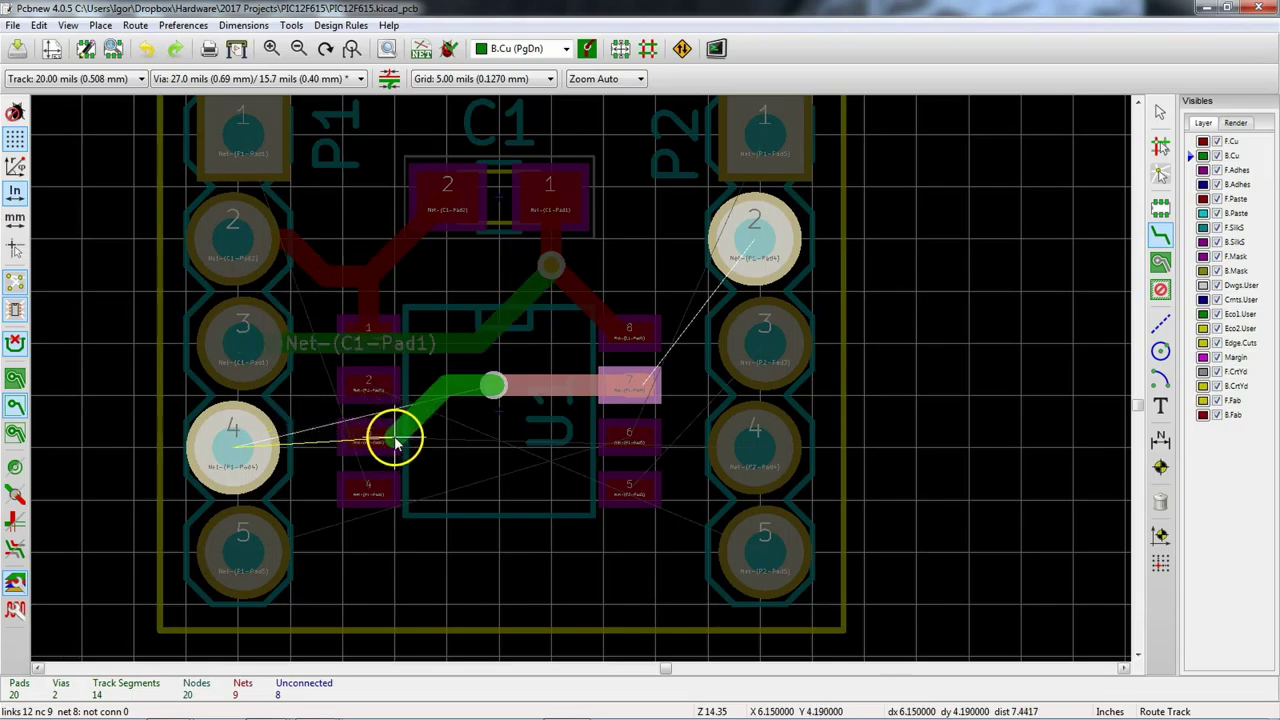
click(228, 455)
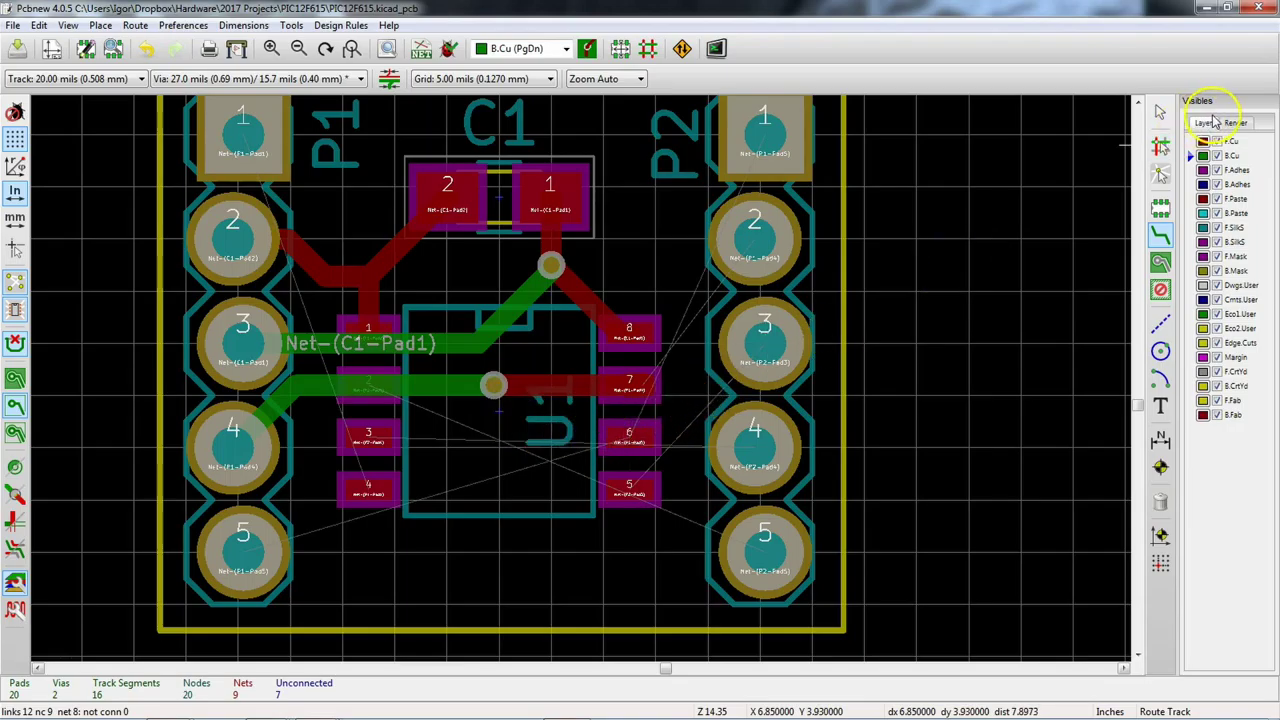
click(1190, 143)
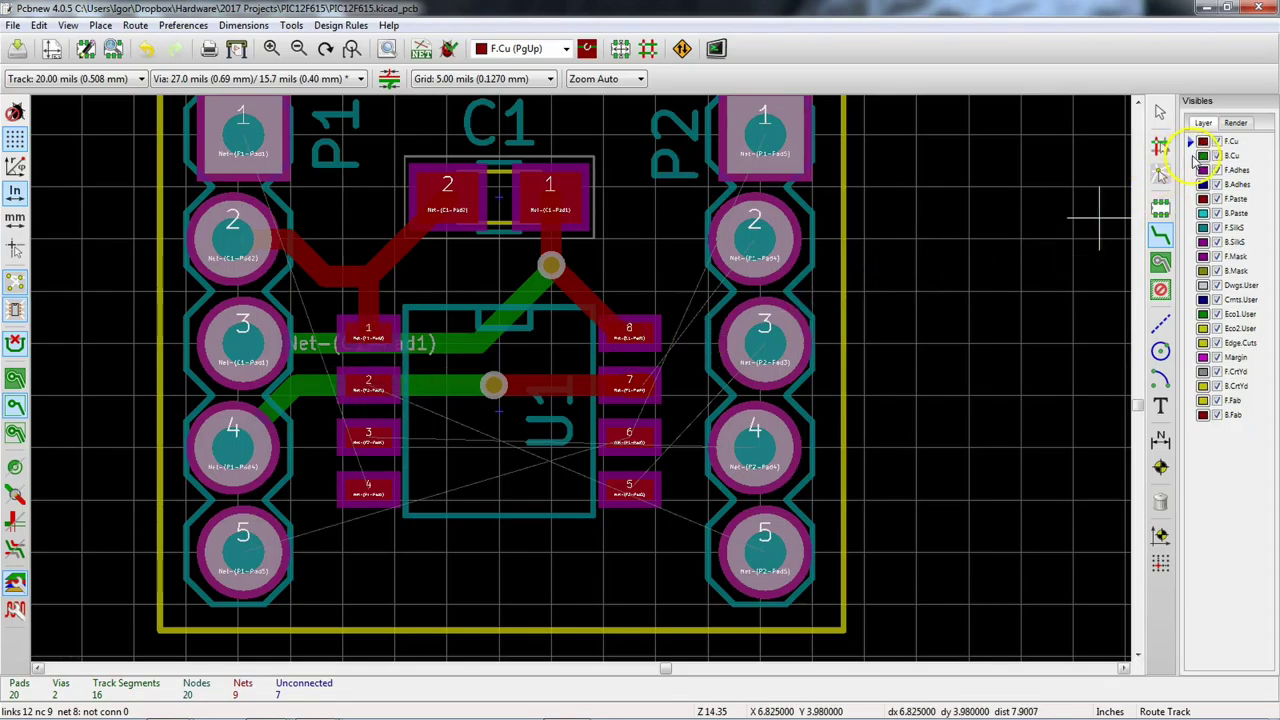
Step: Route U1 pad 6 through a third via to P1 pad 5 on back copper
click(1190, 156)
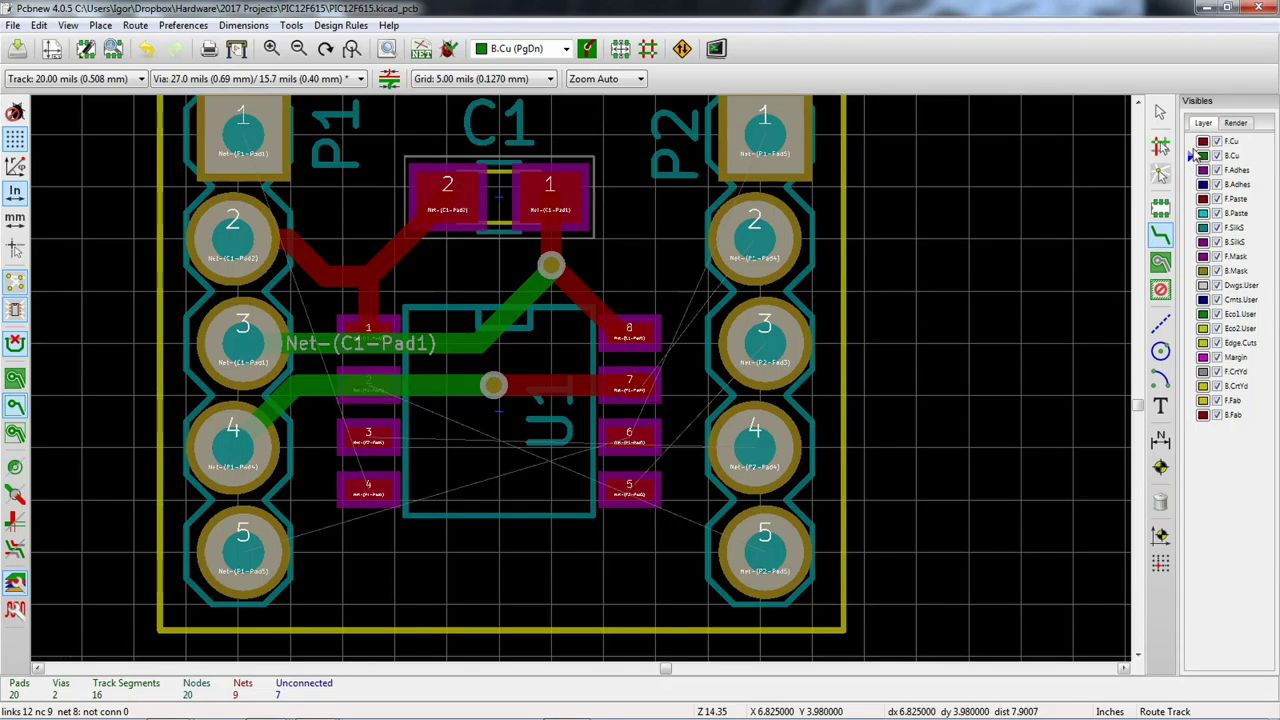
click(1194, 142)
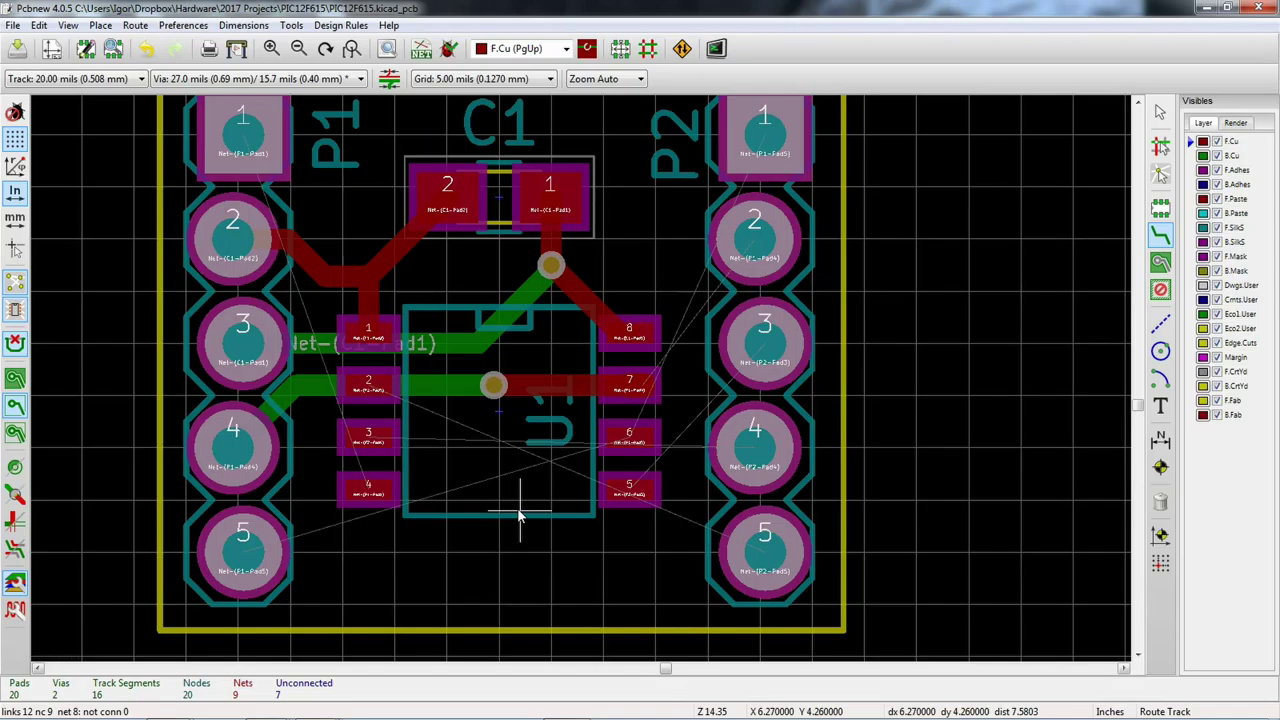
click(631, 443)
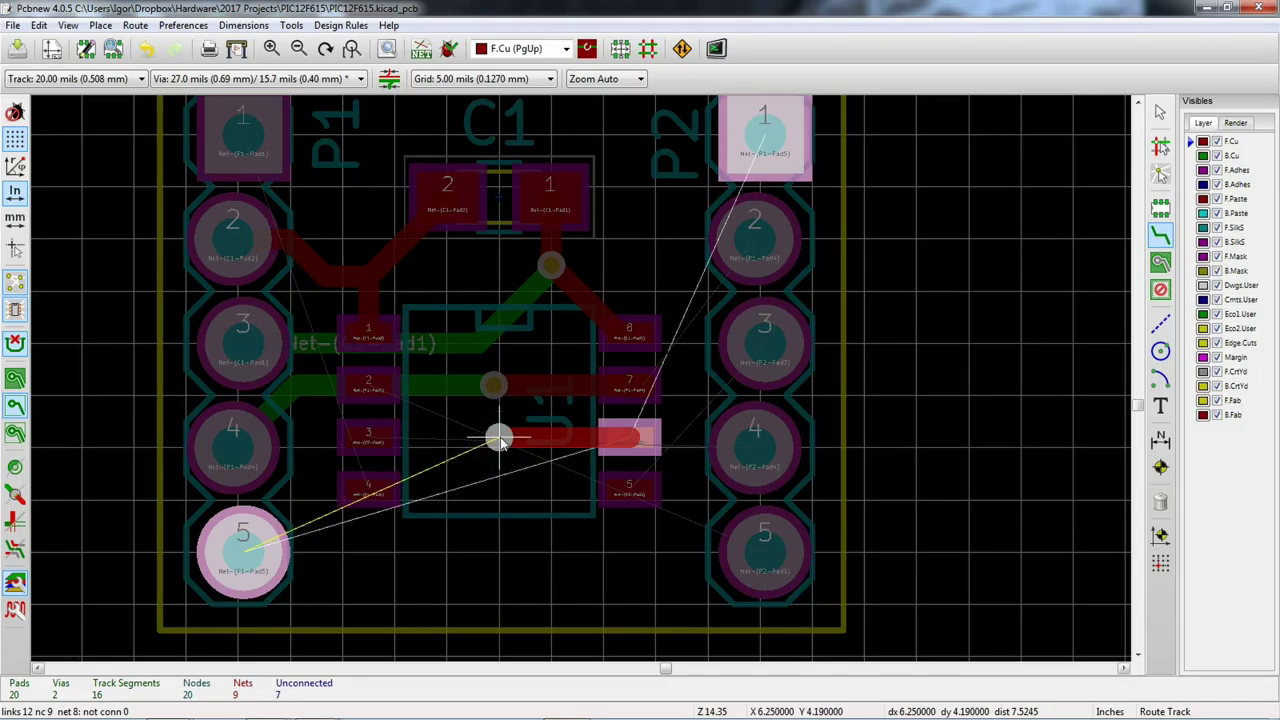
key(v)
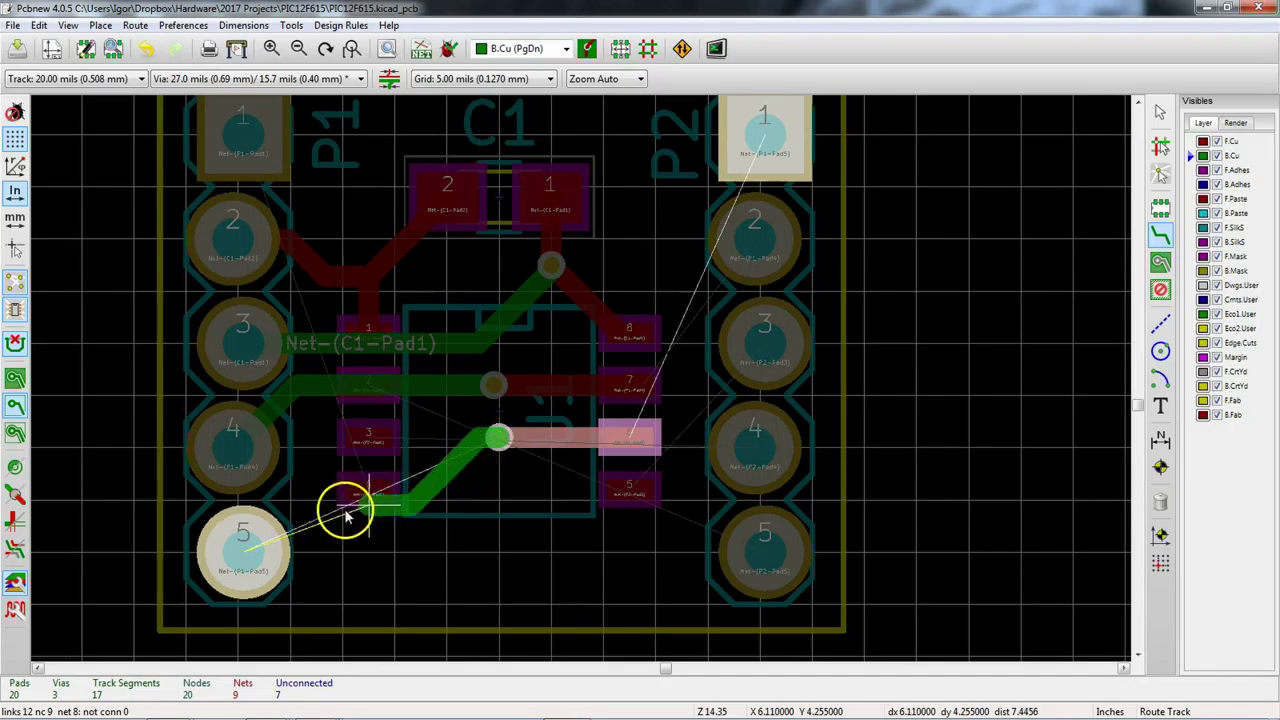
click(259, 542)
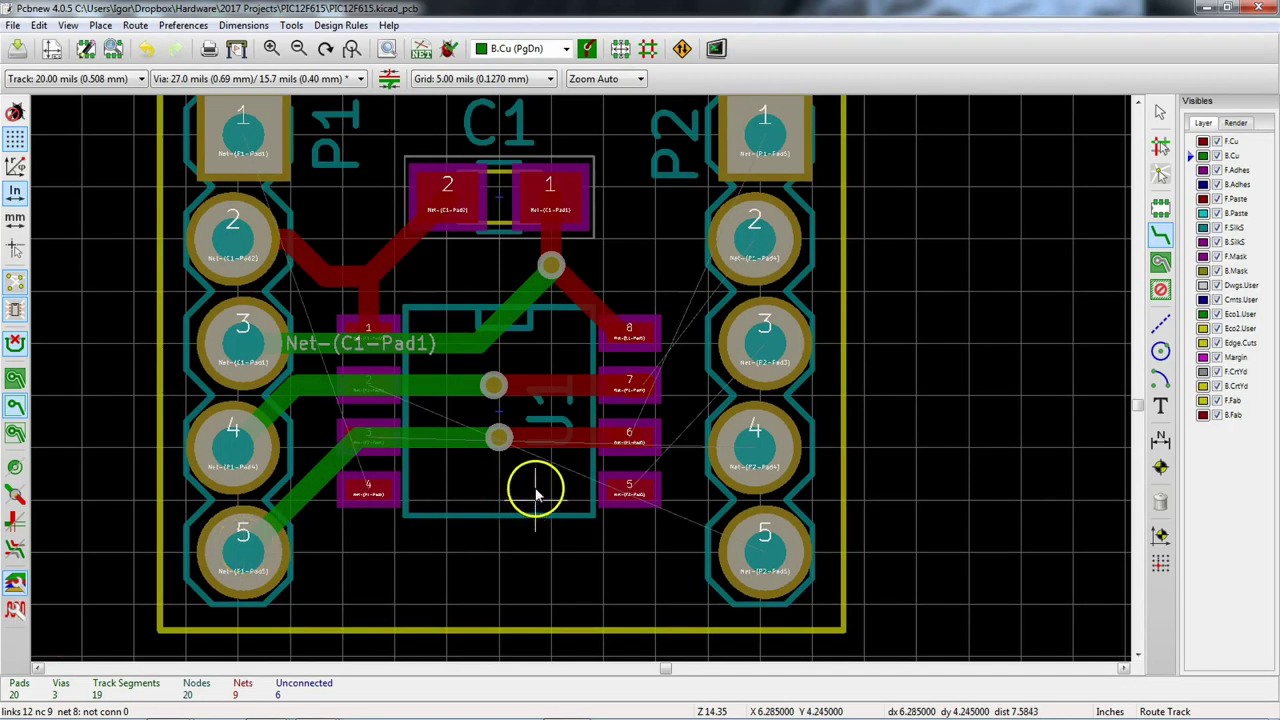
Step: Set the interactive router mode to Walk around
key(ctrl+comma)
click(110, 158)
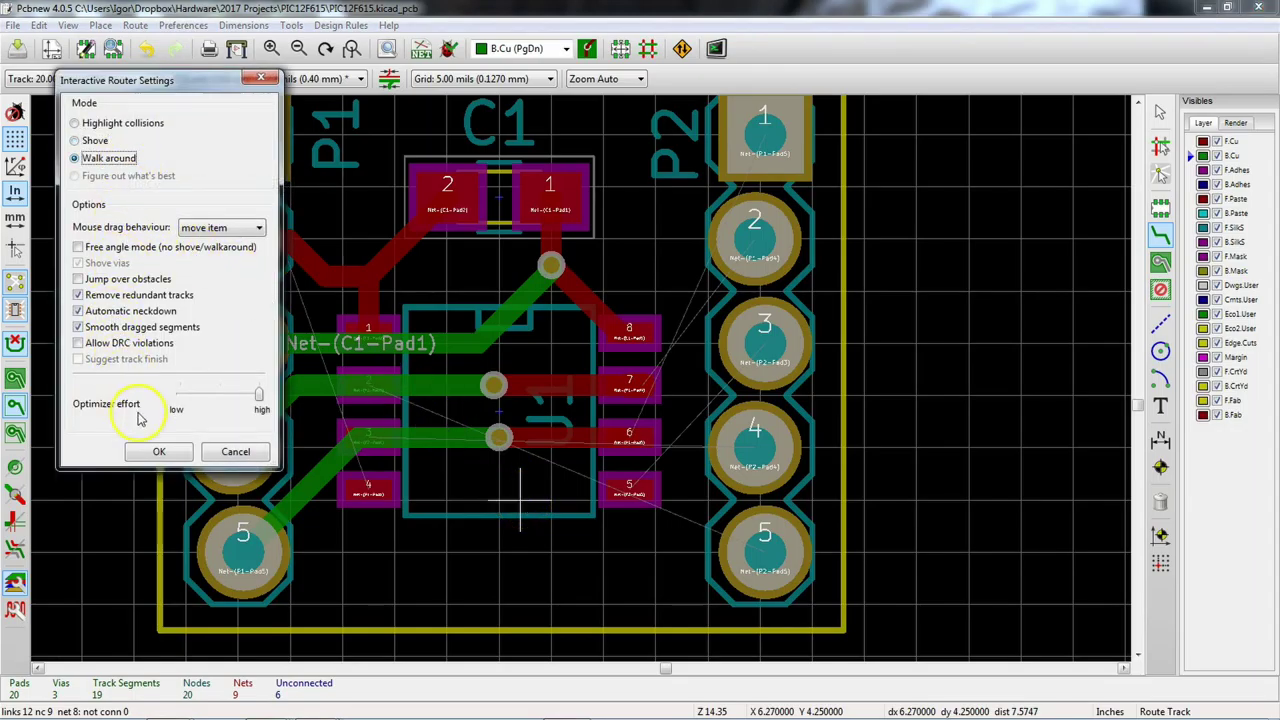
click(157, 452)
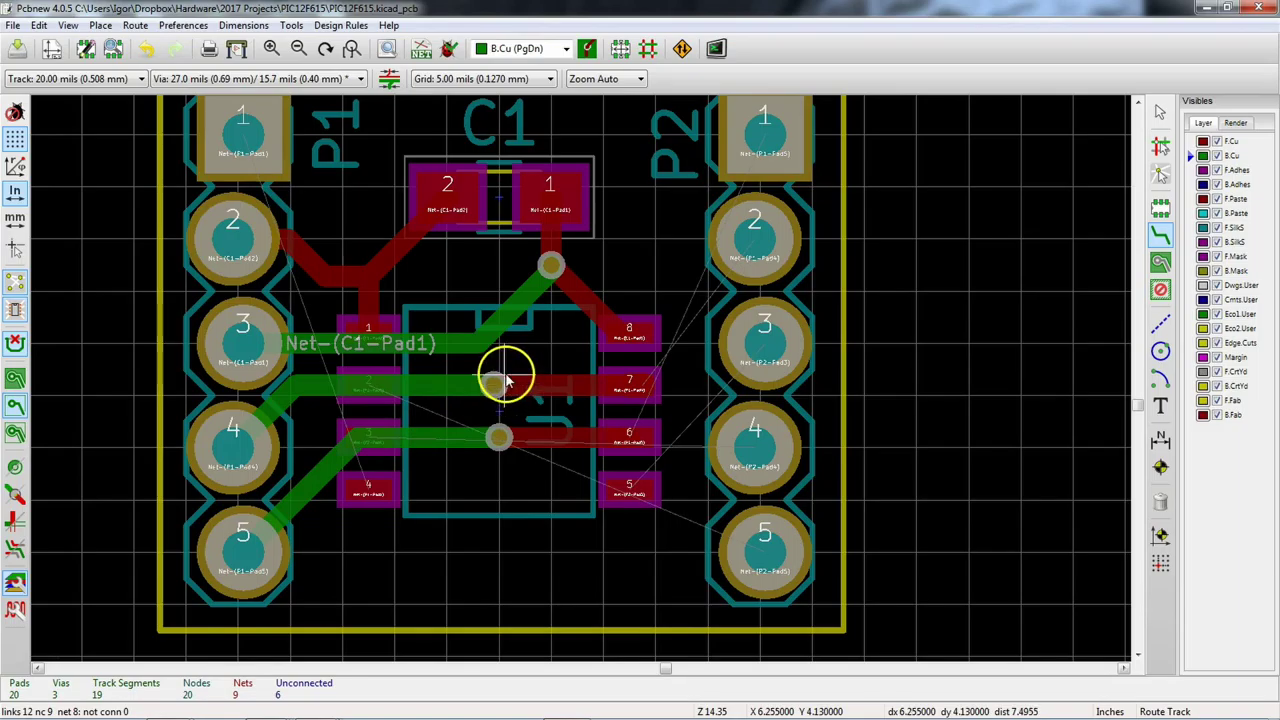
middle_drag(494, 380, 475, 425)
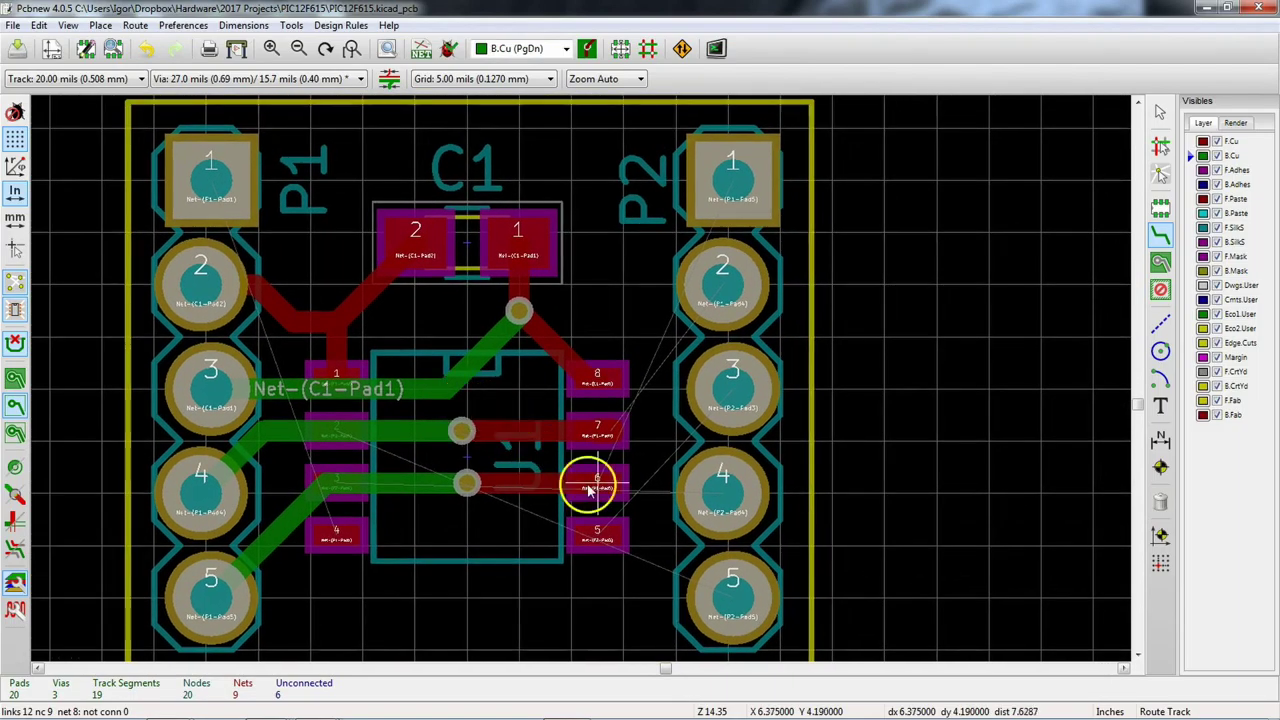
Step: Run F.Cu from U1 pad 5 to P2 pad 3, and U1 pad 4 via B.Cu to P1 pad 1
click(603, 538)
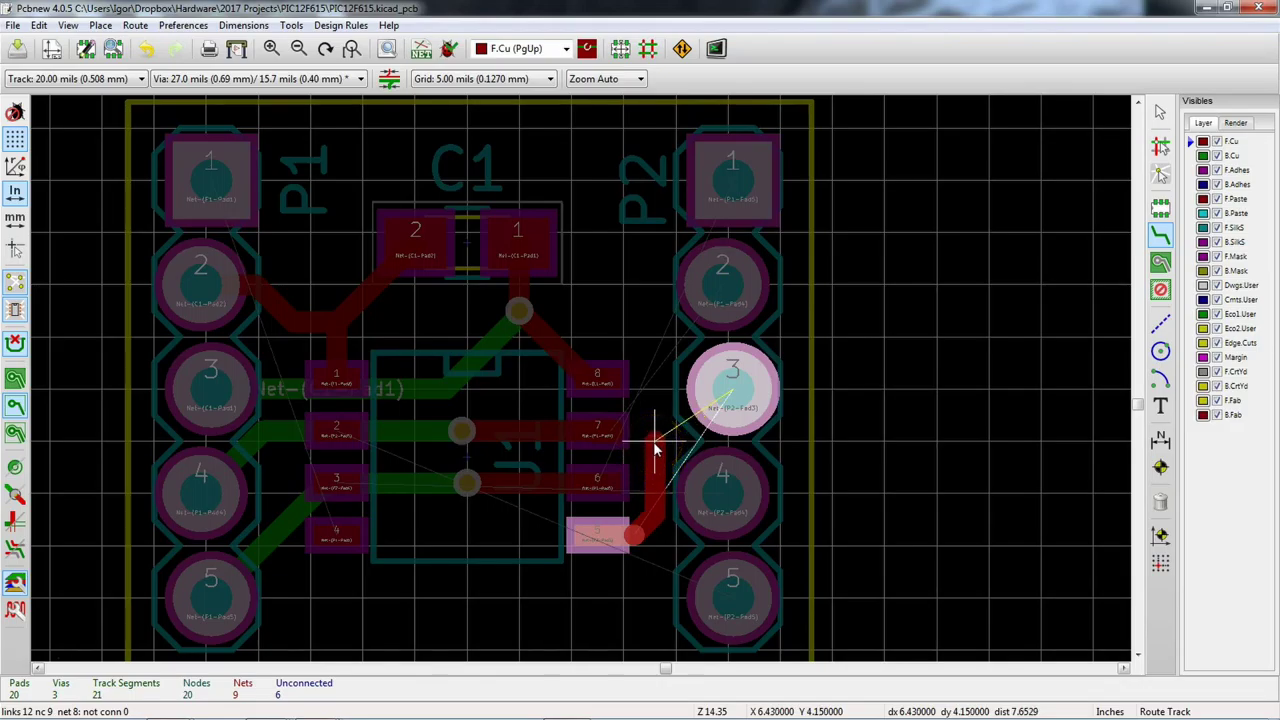
click(737, 390)
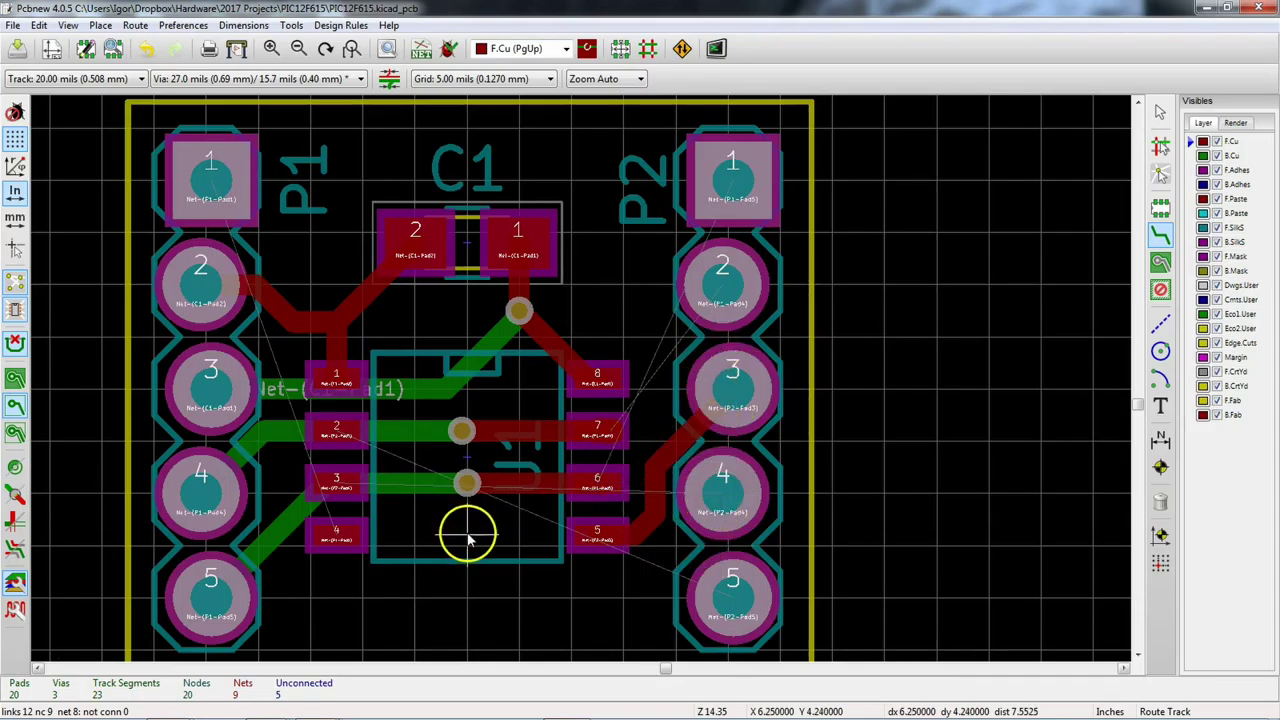
click(339, 541)
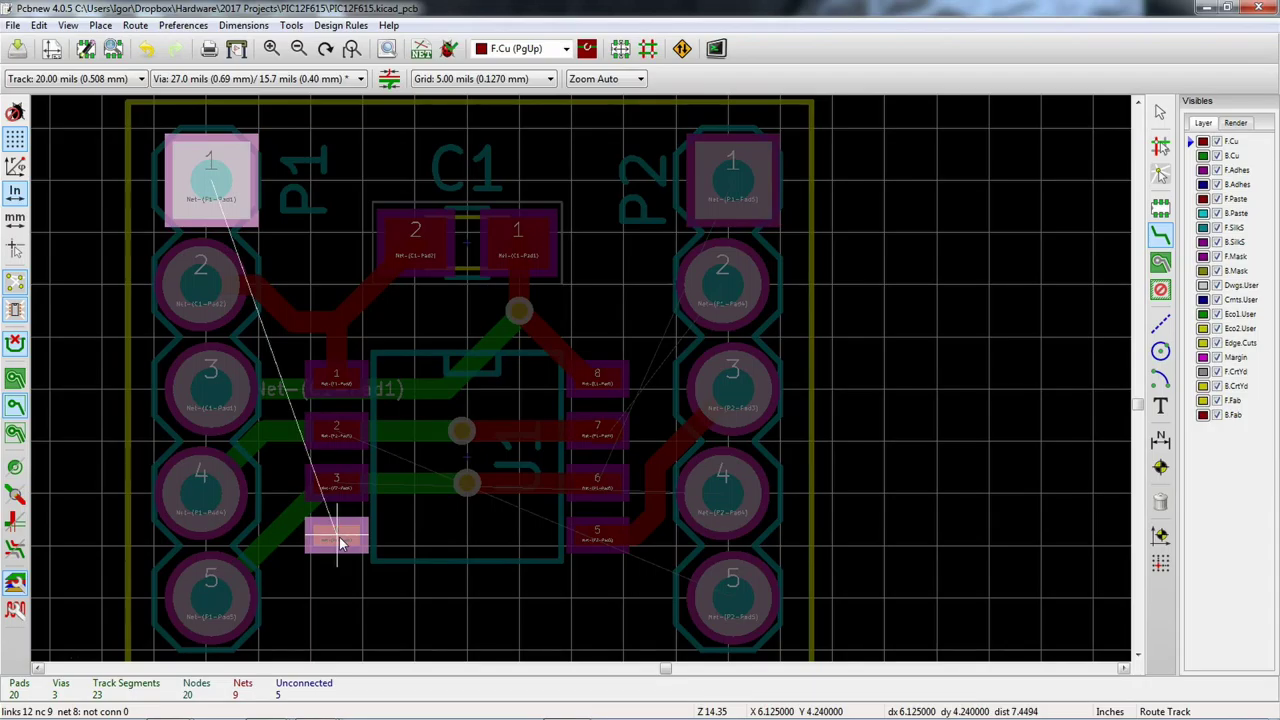
drag(339, 541, 420, 318)
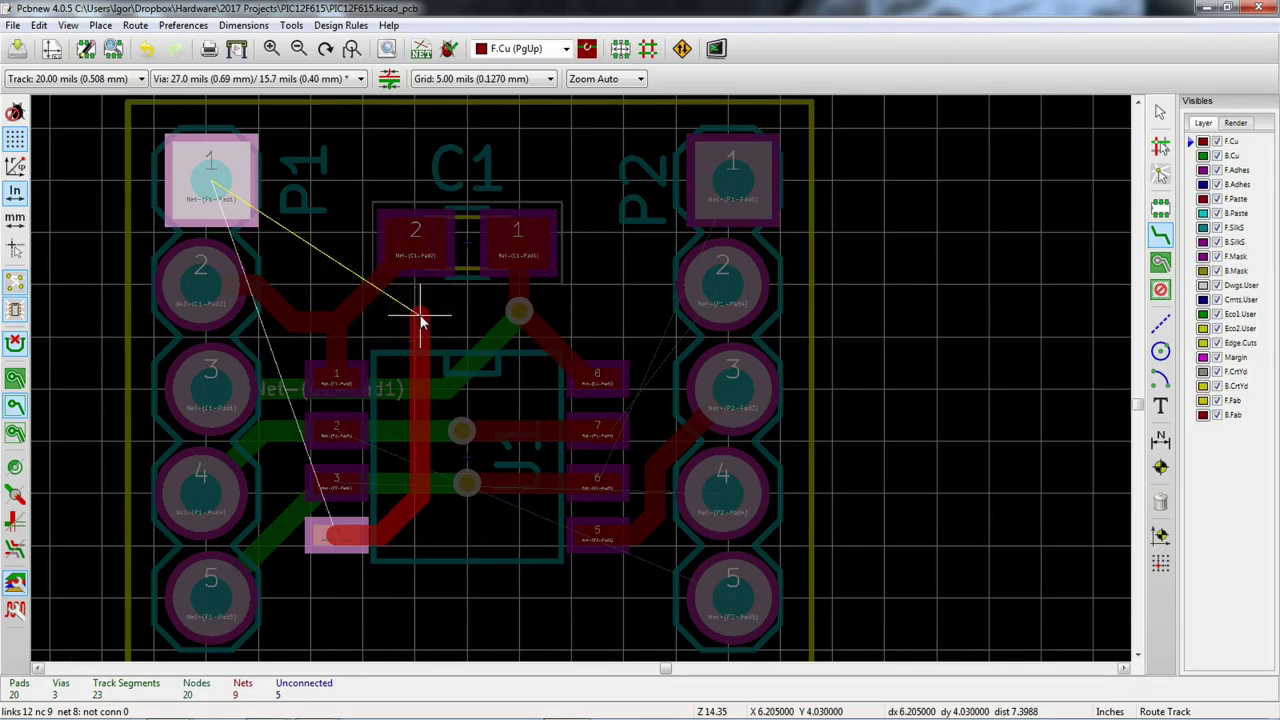
click(420, 321)
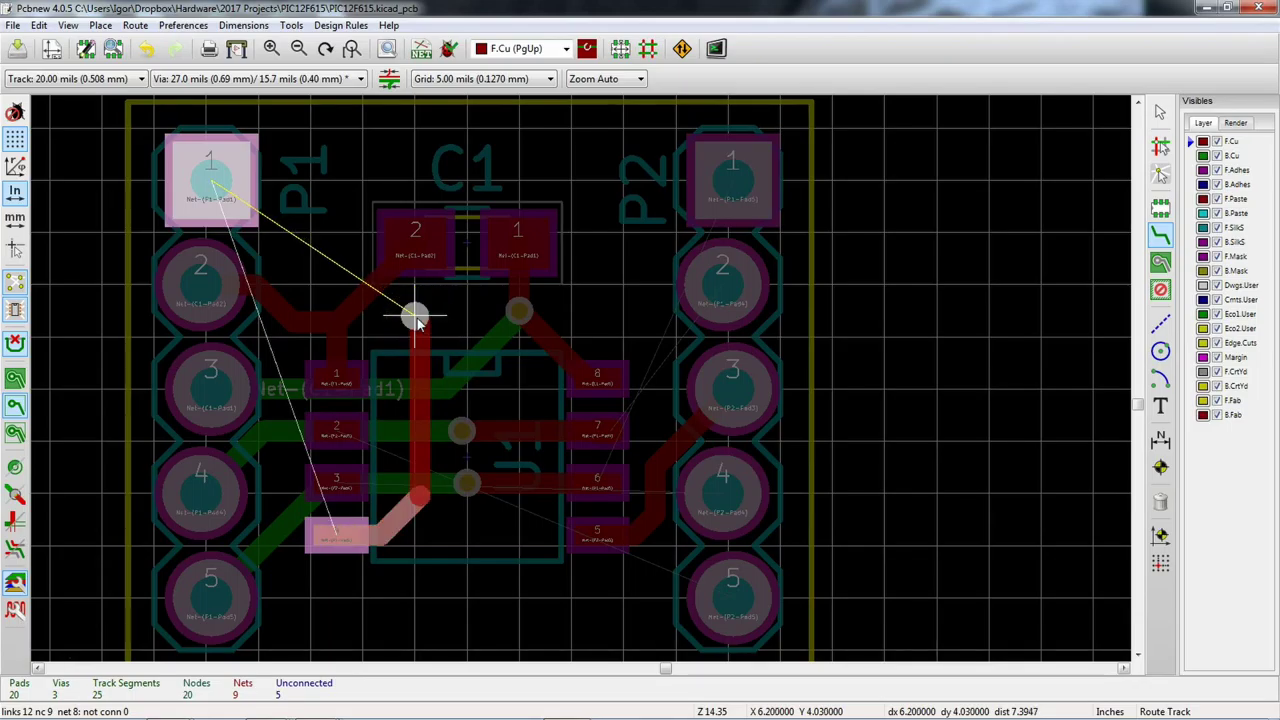
key(v)
drag(417, 319, 224, 205)
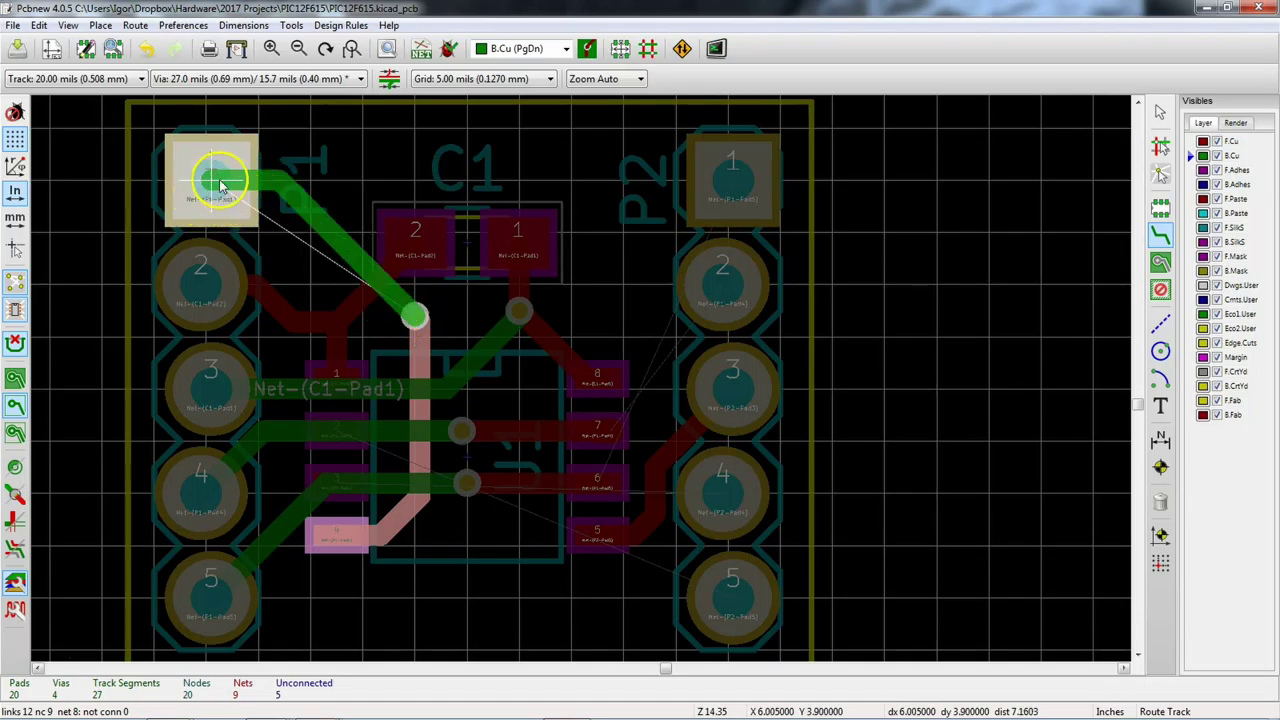
click(209, 174)
middle_drag(498, 408, 432, 348)
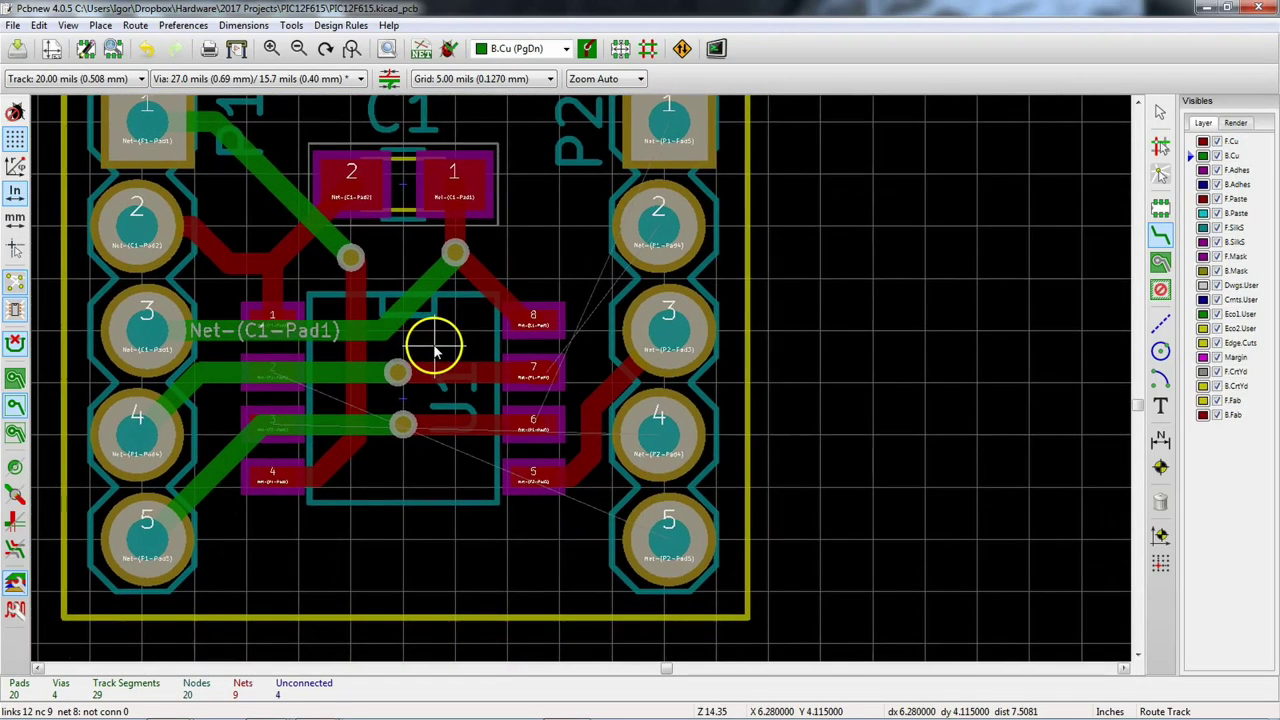
Step: Route a front-copper track from U1 pad 2 down beneath the IC to P2 pad 5
click(268, 378)
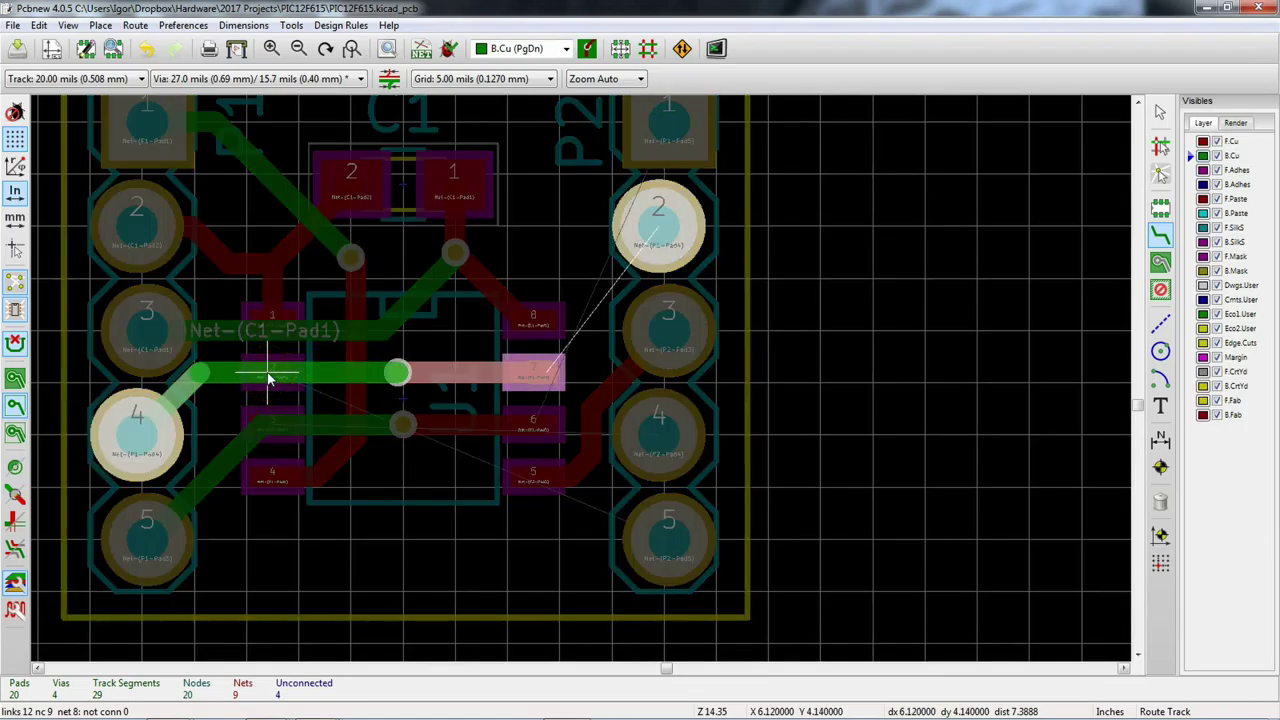
key(Escape)
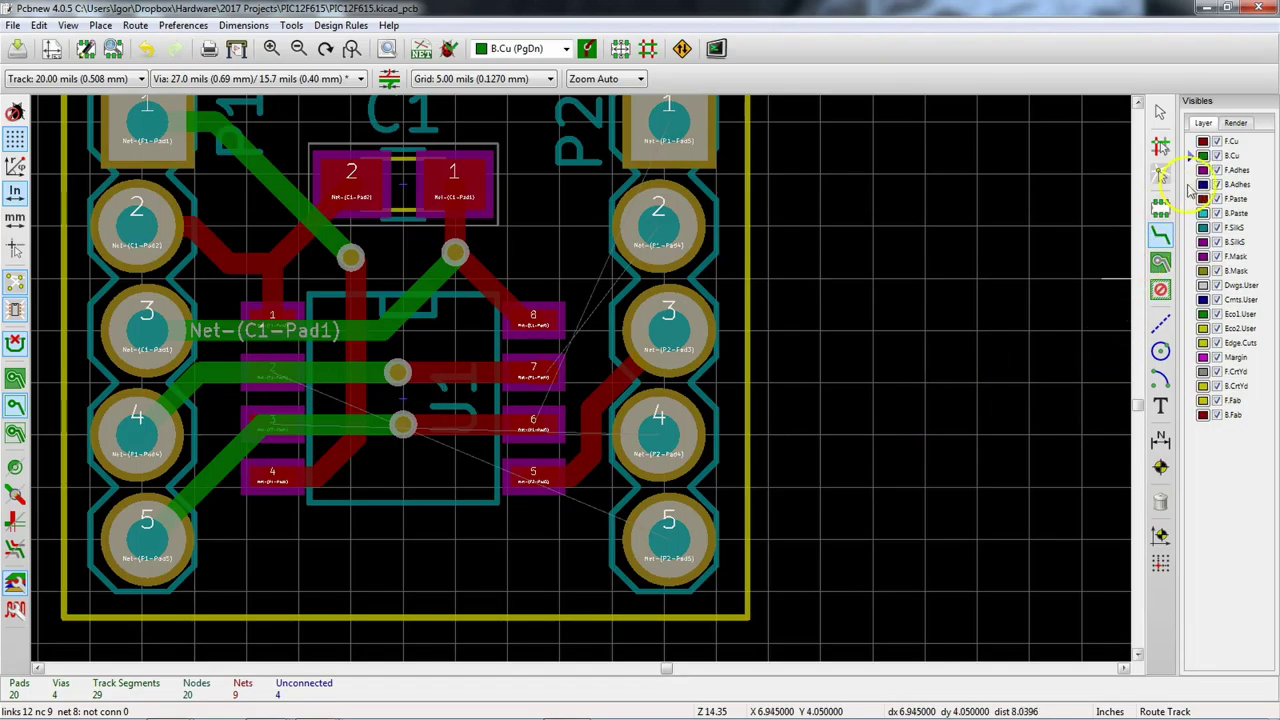
click(1203, 141)
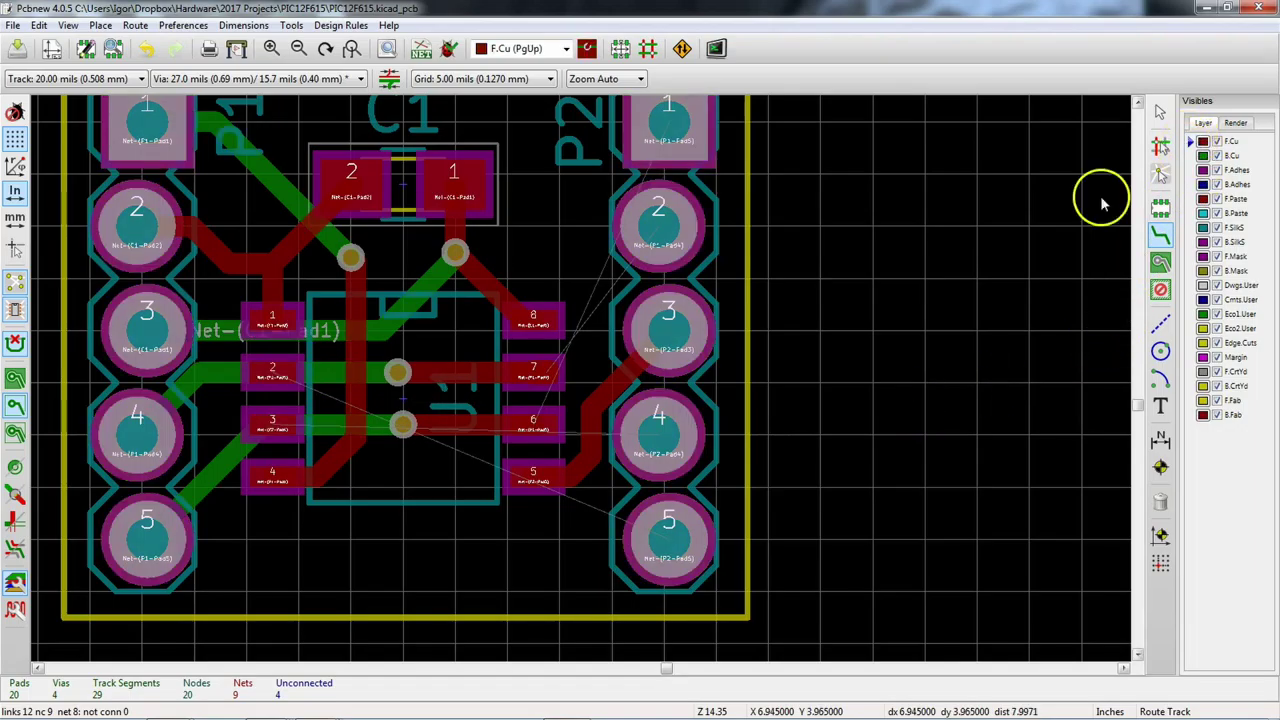
click(278, 378)
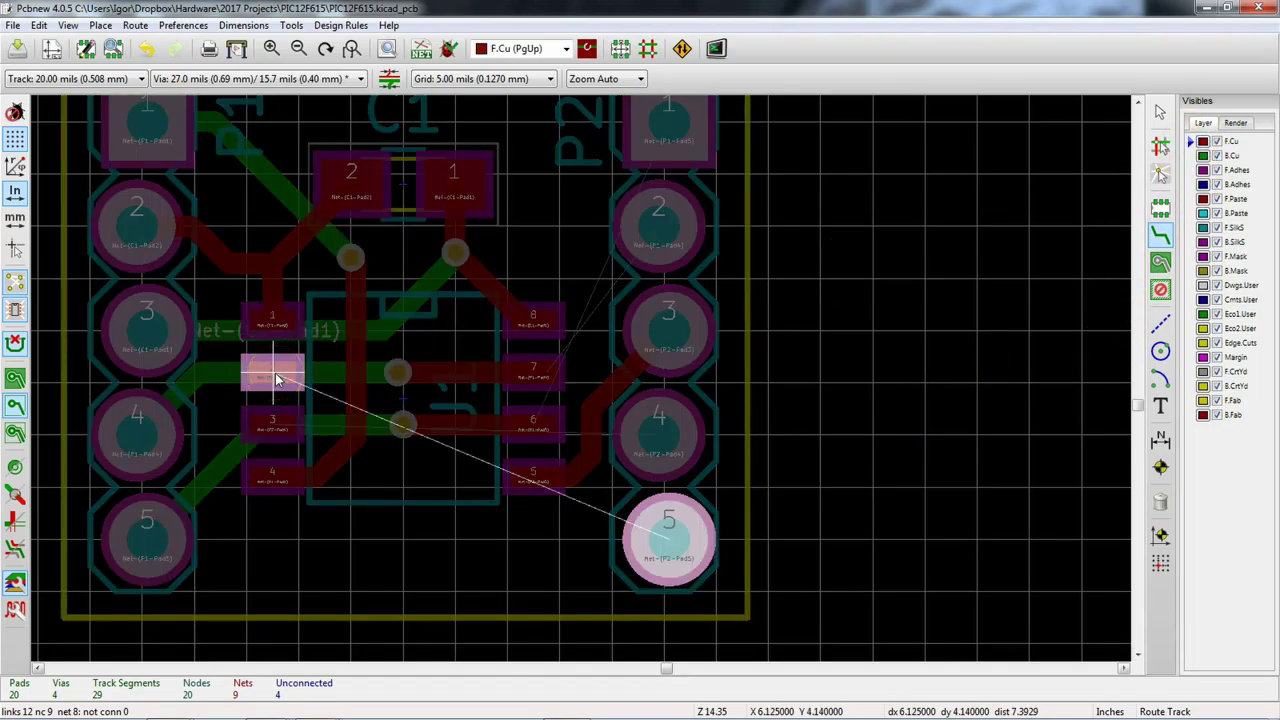
click(218, 524)
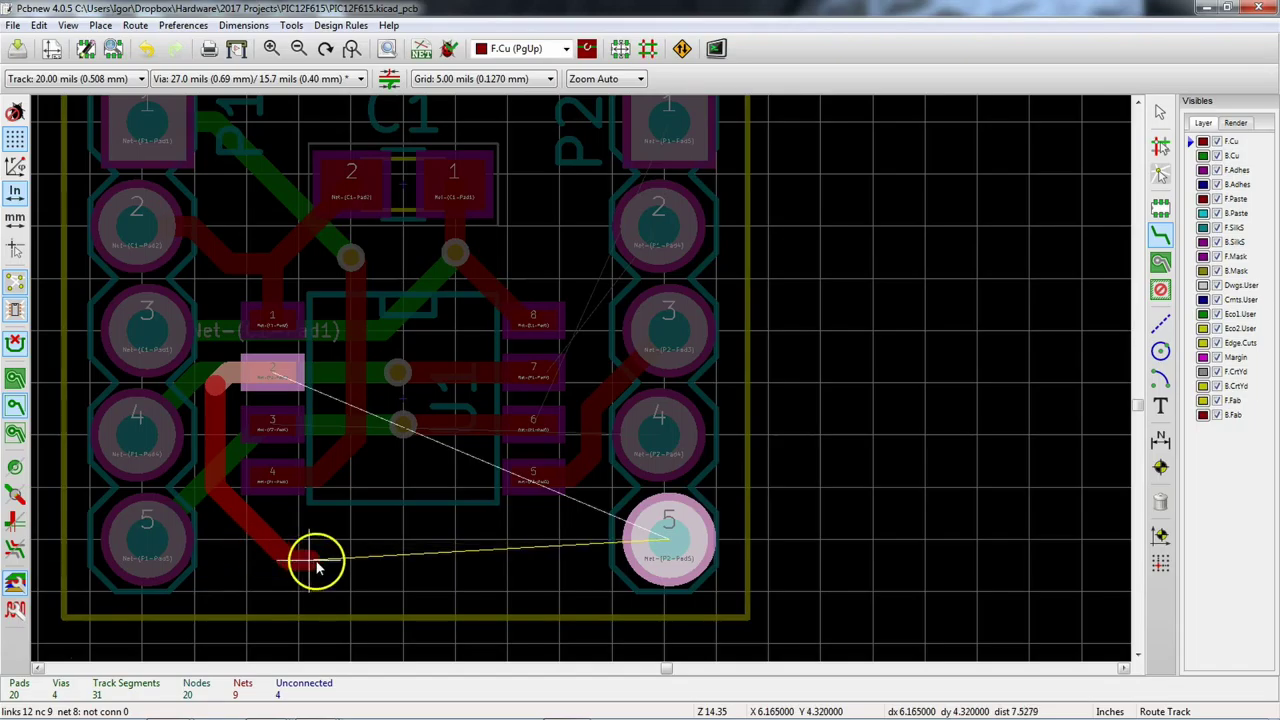
click(678, 540)
middle_drag(563, 492, 551, 409)
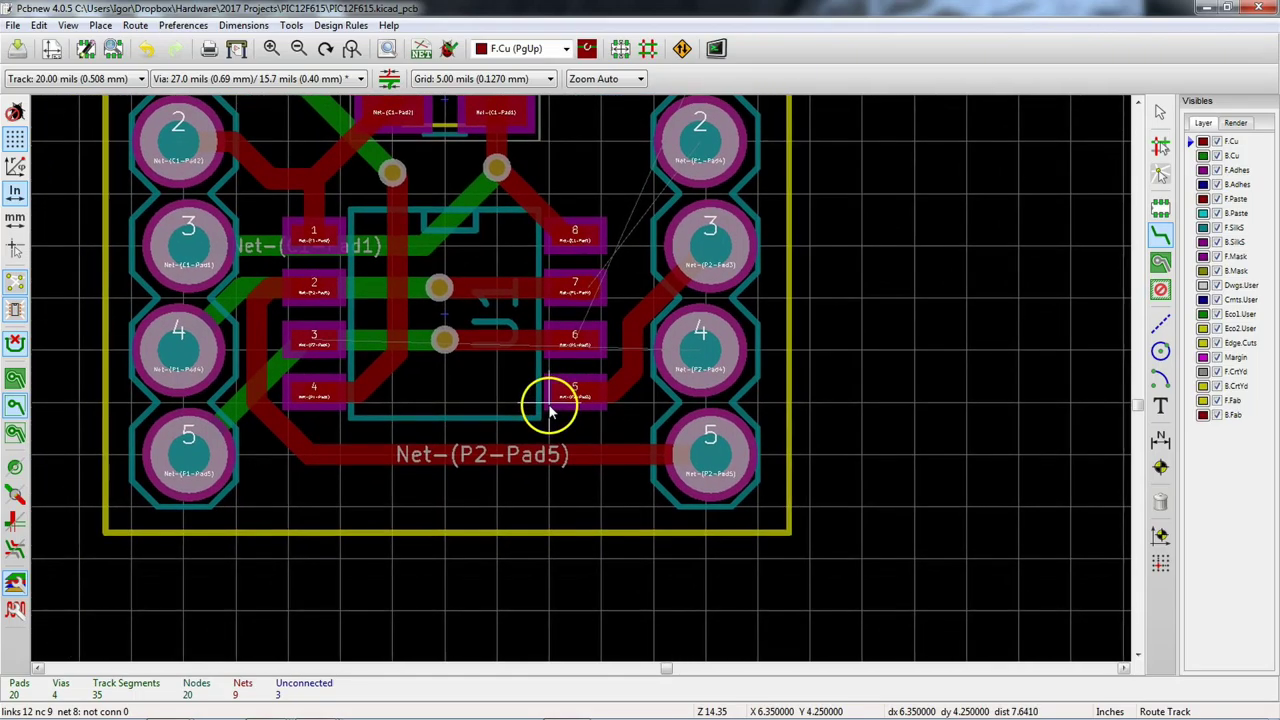
Step: Abandon a track started from U1 pad 3 and return to the Select tool
click(316, 343)
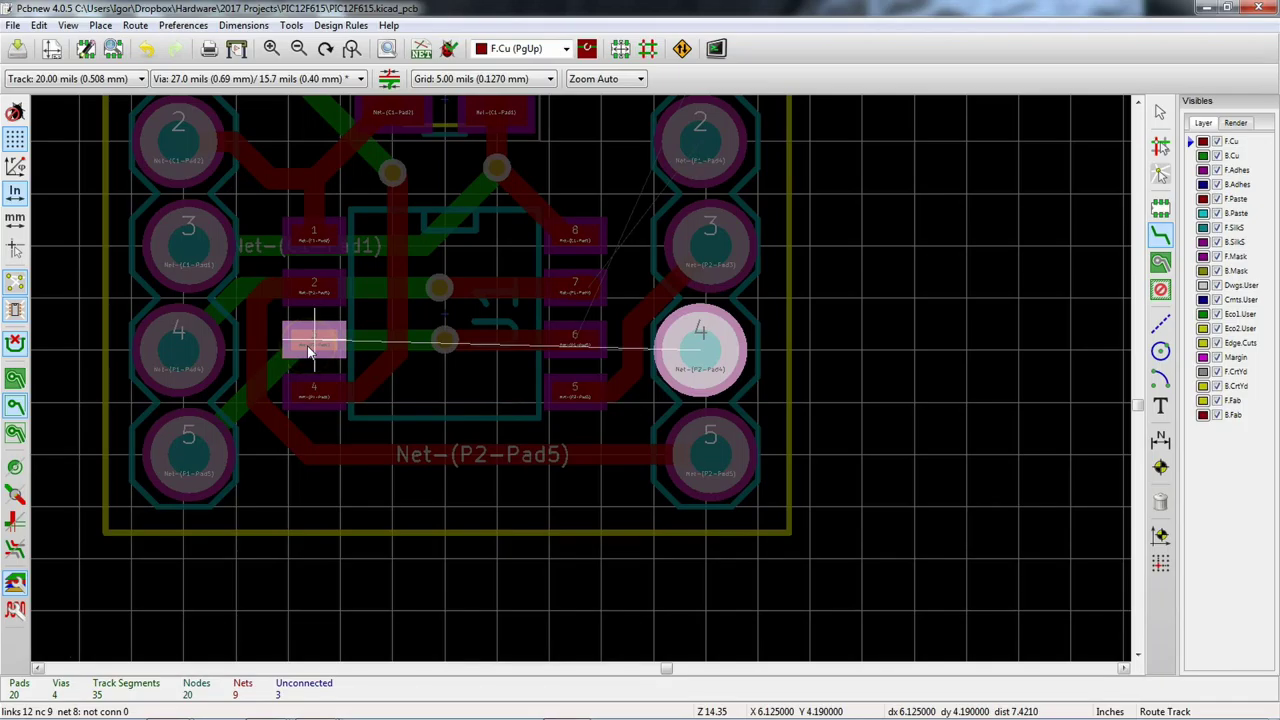
click(308, 348)
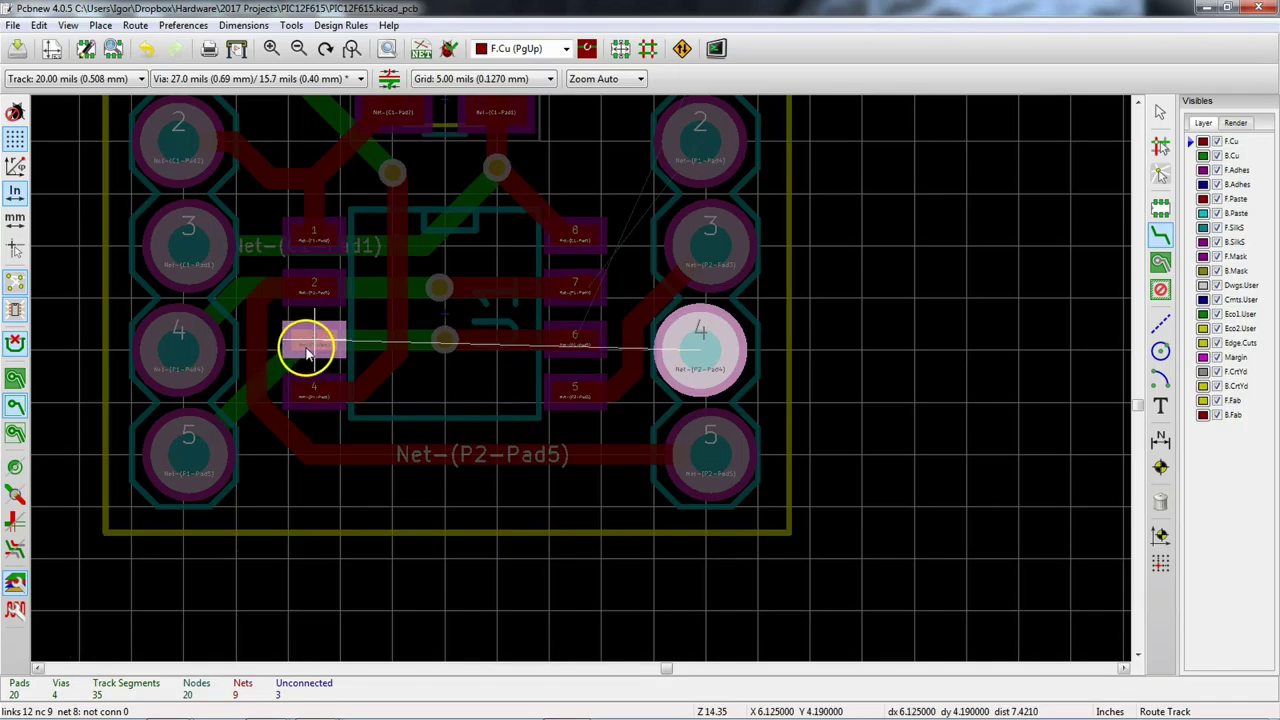
key(Escape)
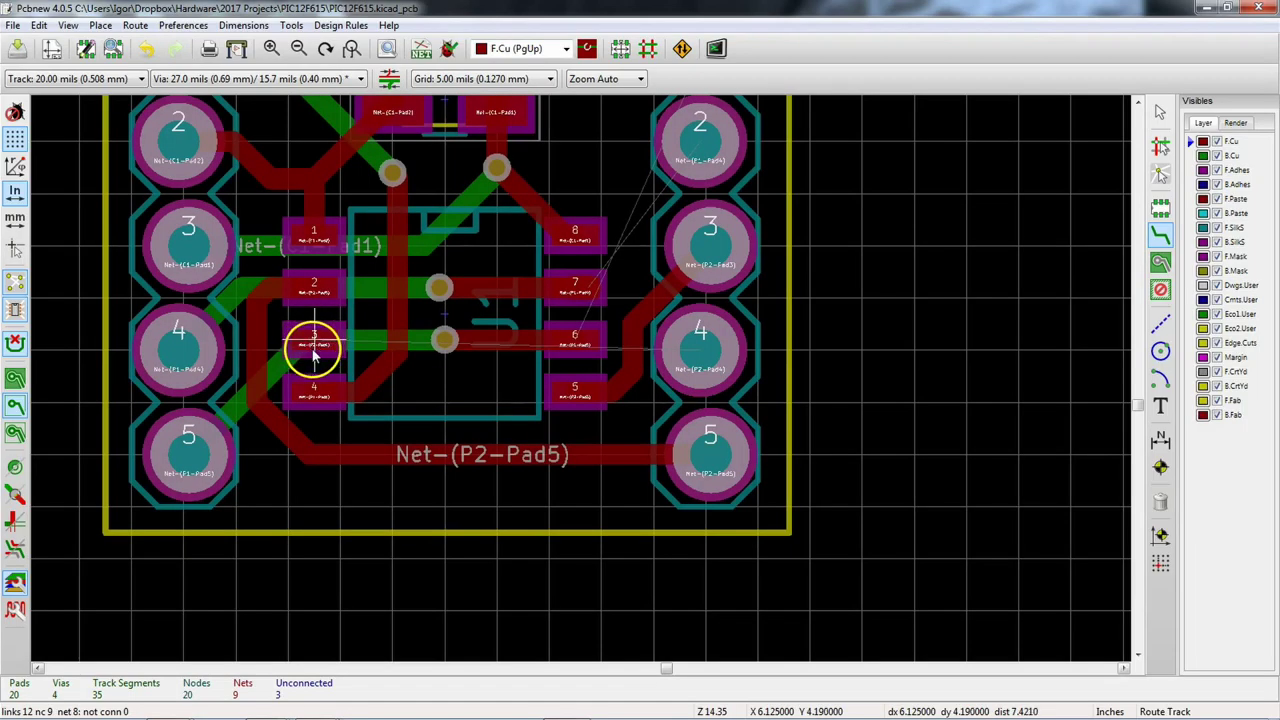
click(1158, 112)
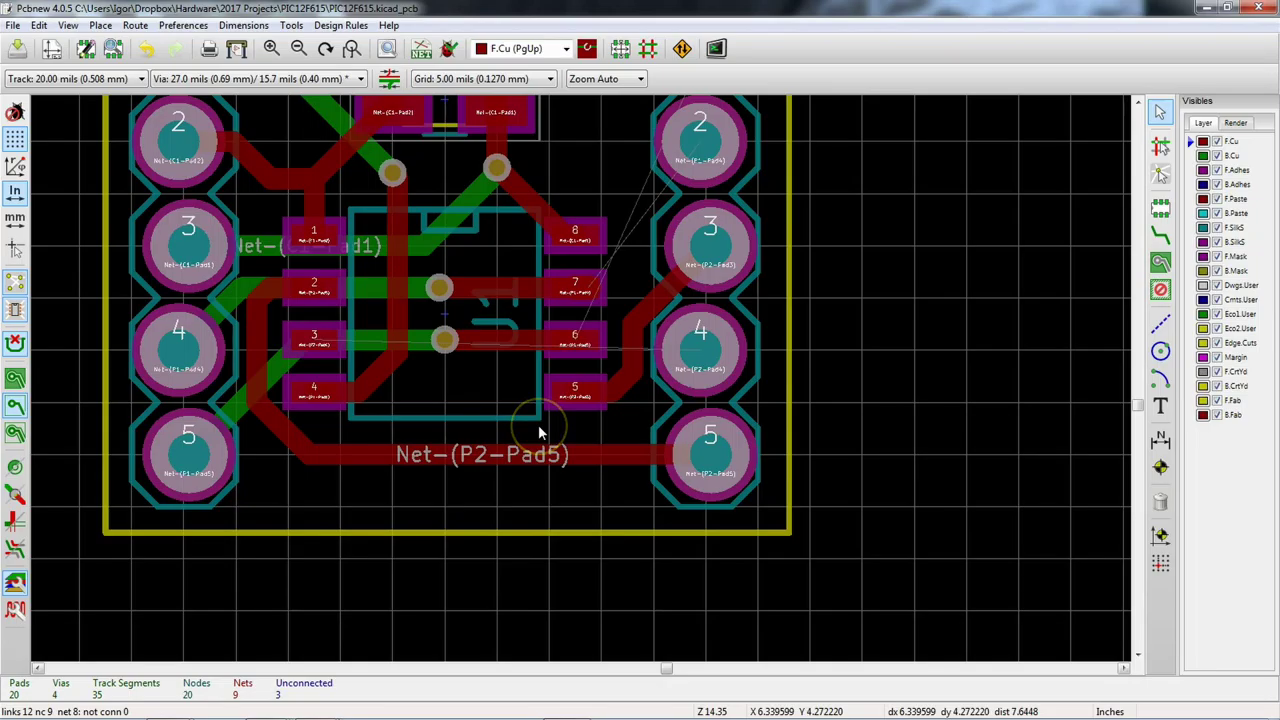
Step: Delete the old Net-(P2-Pad5) track and the segments around U1 pads 2 and 4
key(Delete)
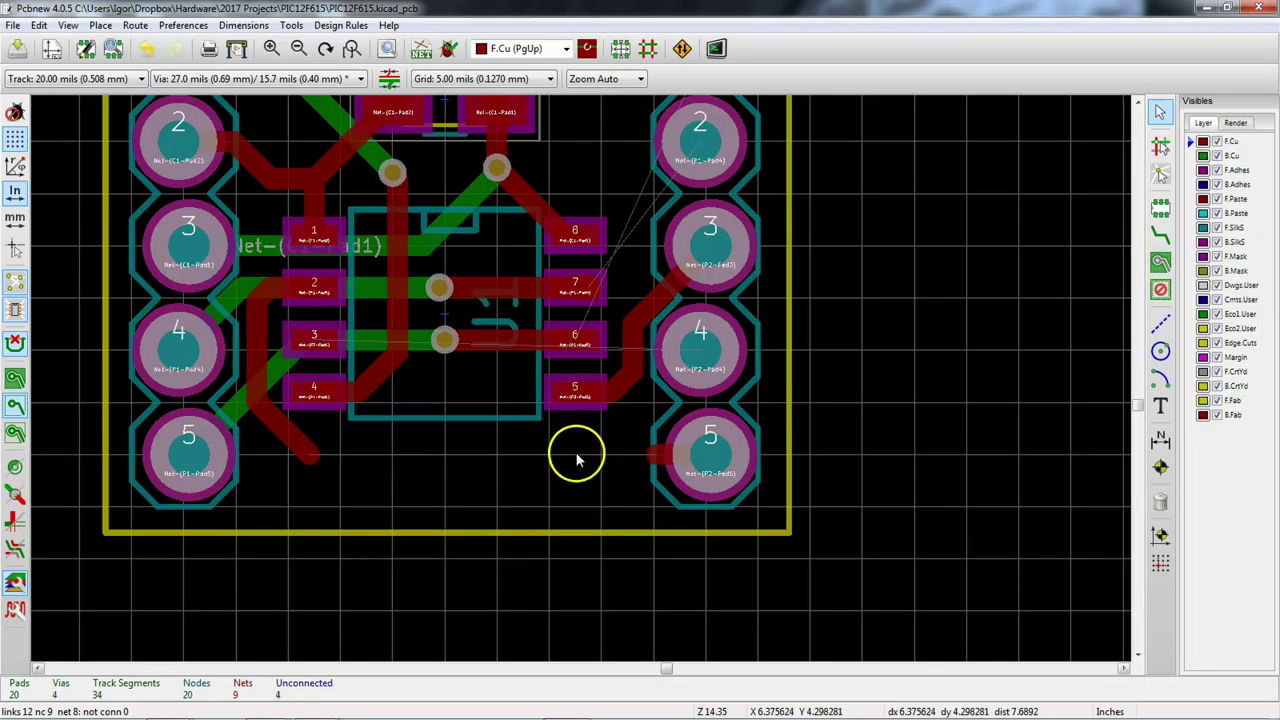
key(Delete)
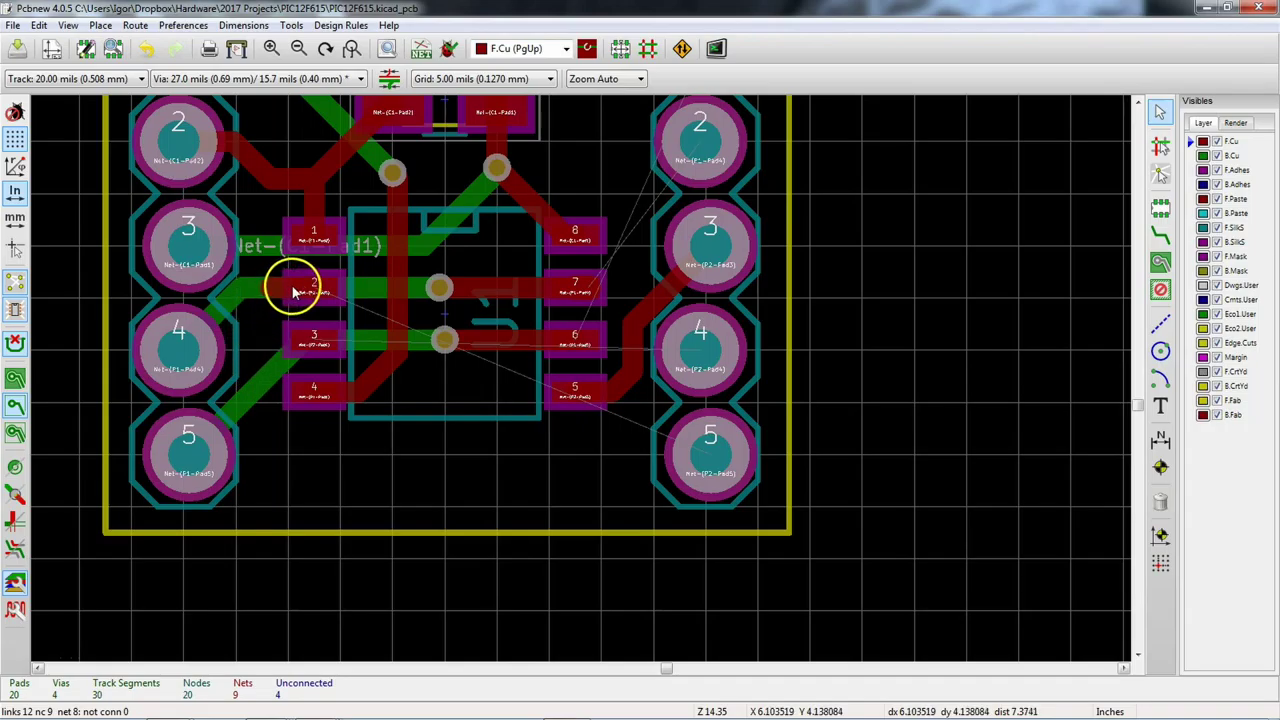
key(Delete)
click(312, 322)
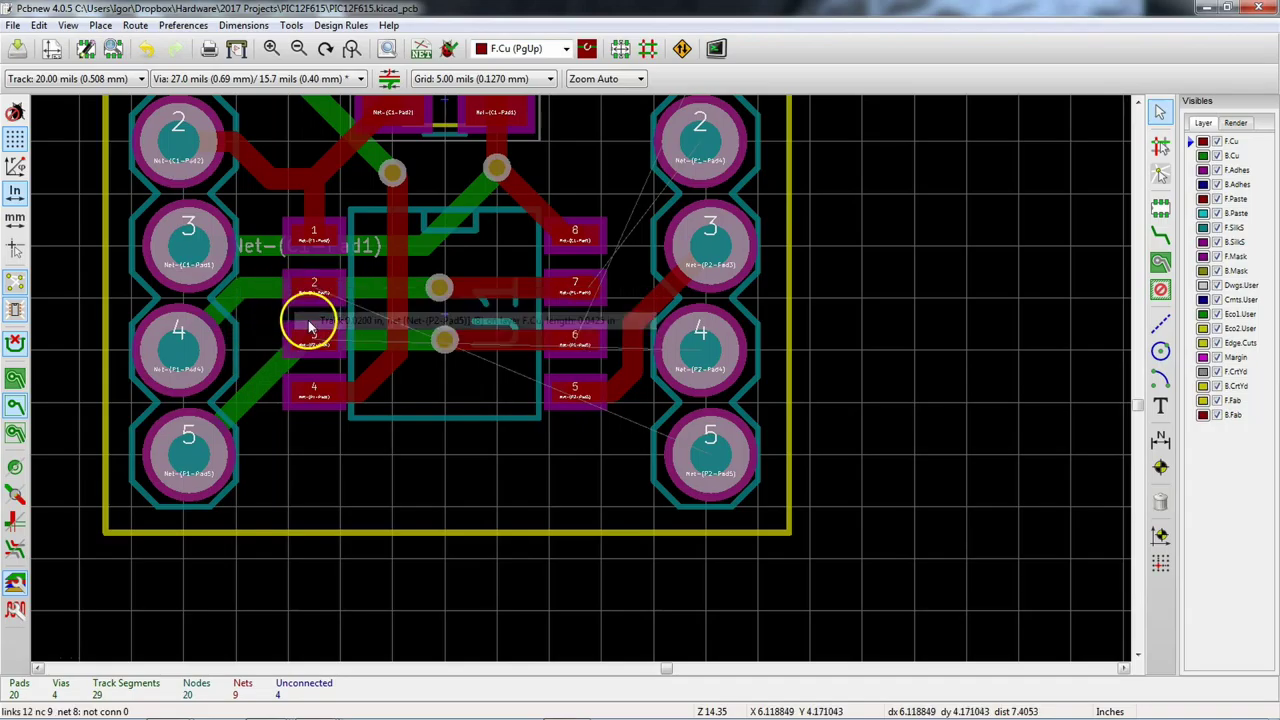
Step: Route U1 pad 3 to P2 pad 4 and pad 2 to P2 pad 5 as parallel tracks below the IC
click(1159, 232)
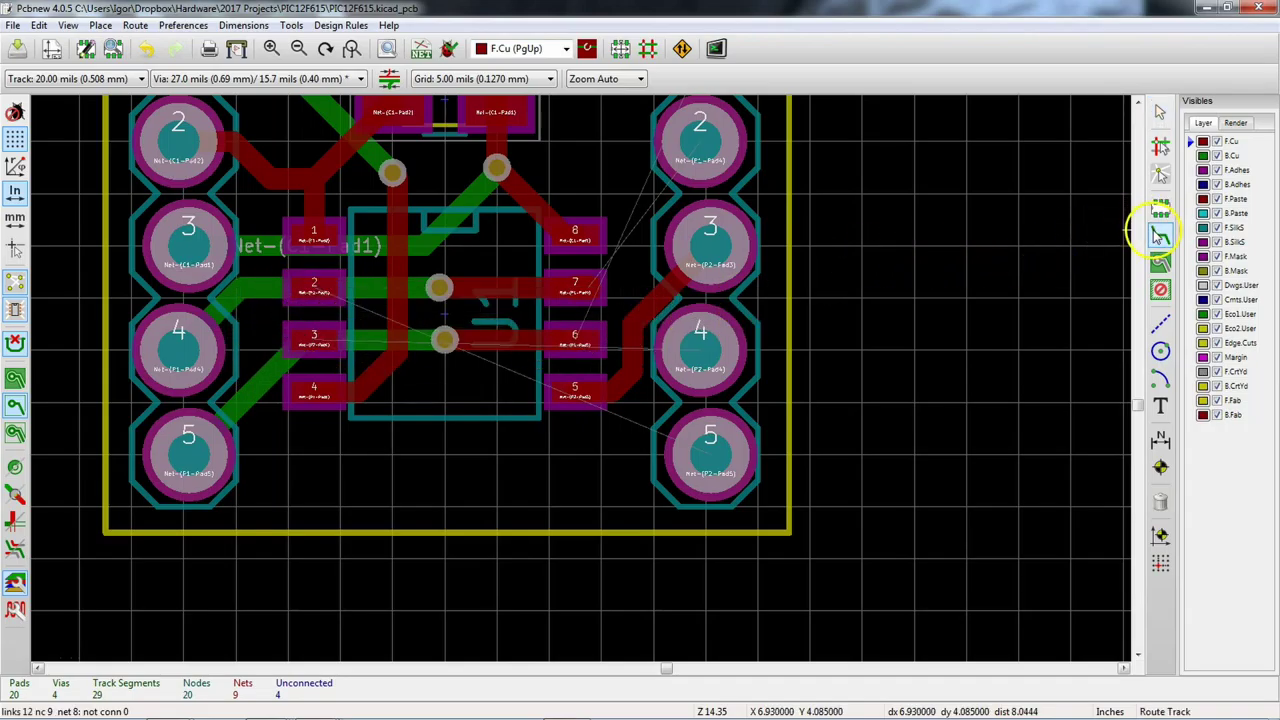
click(320, 344)
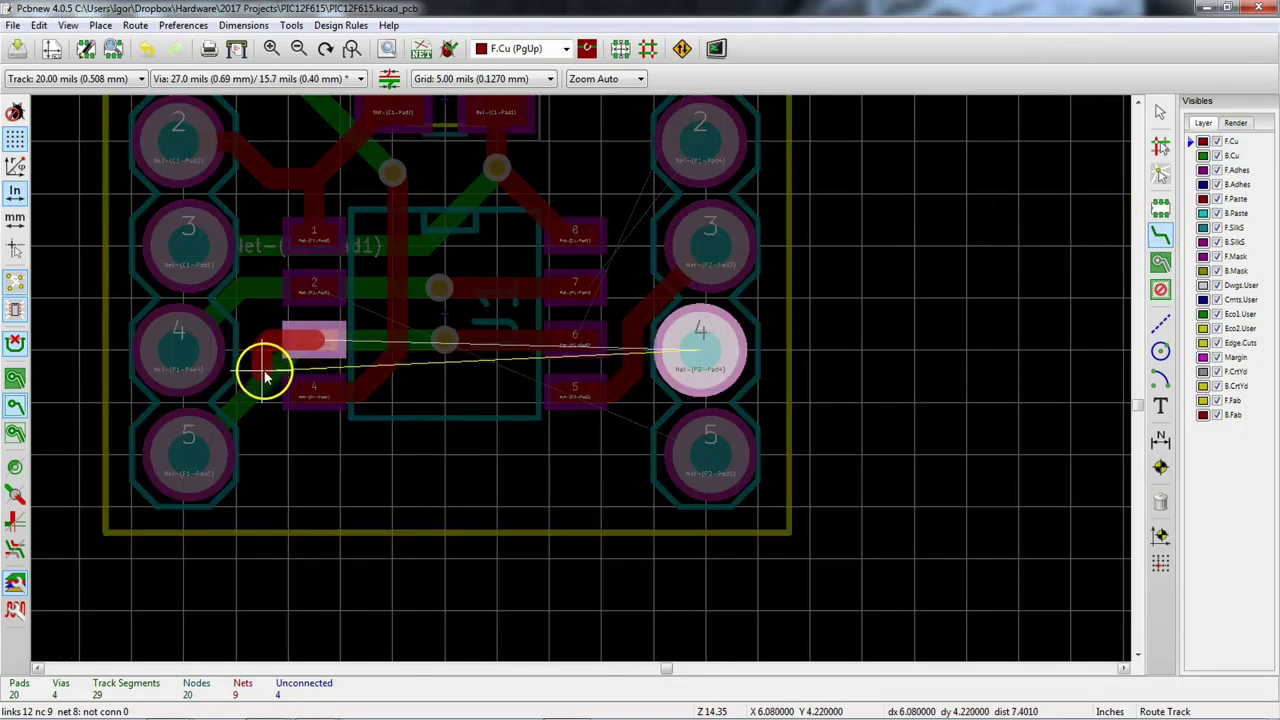
click(607, 440)
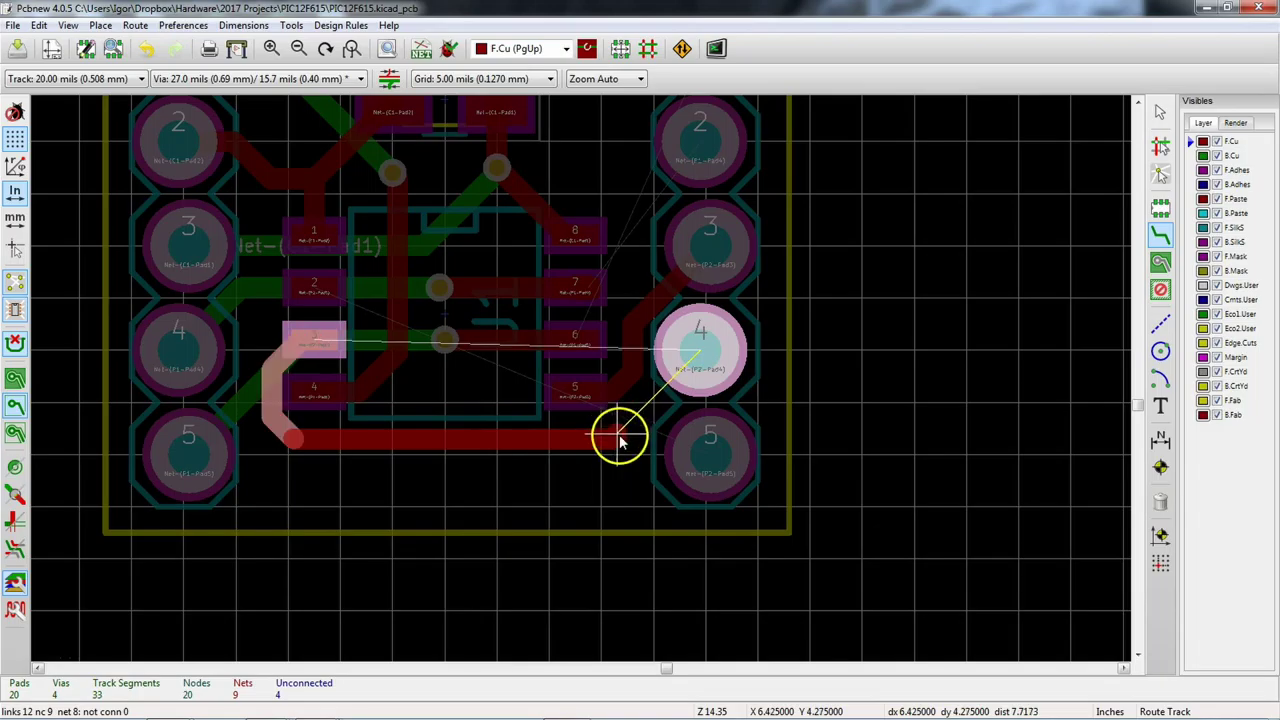
click(306, 289)
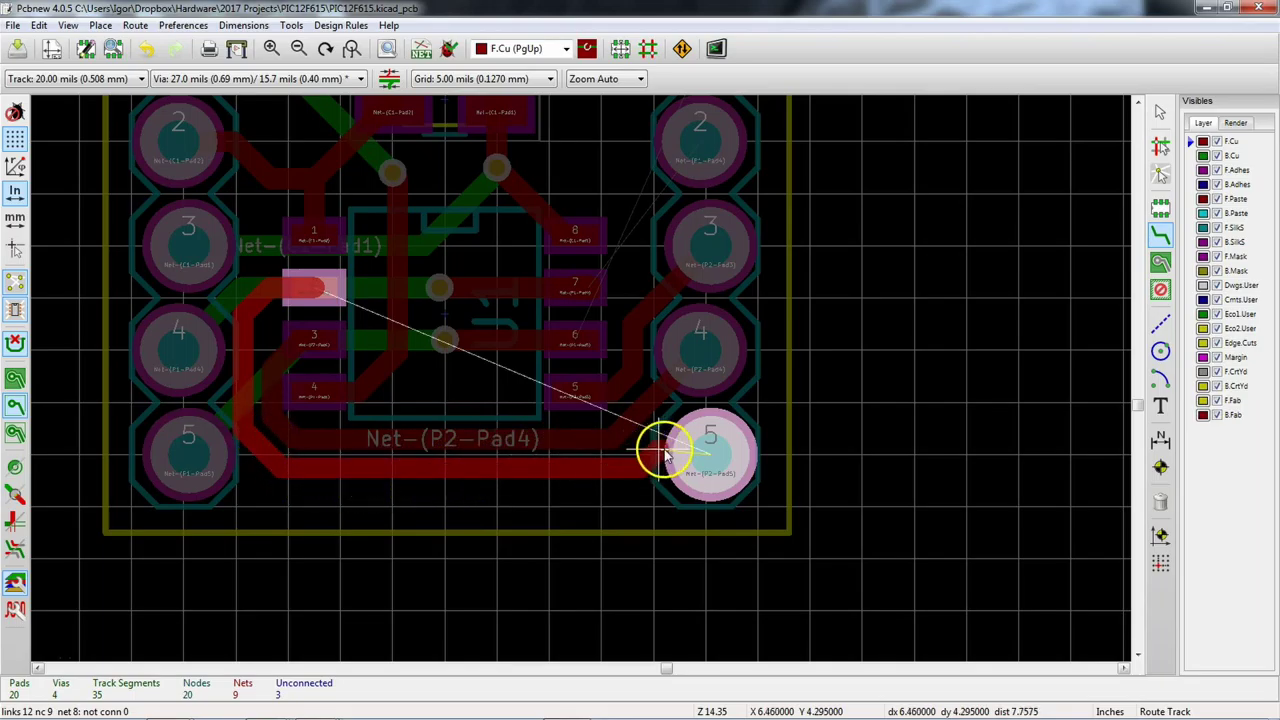
click(715, 450)
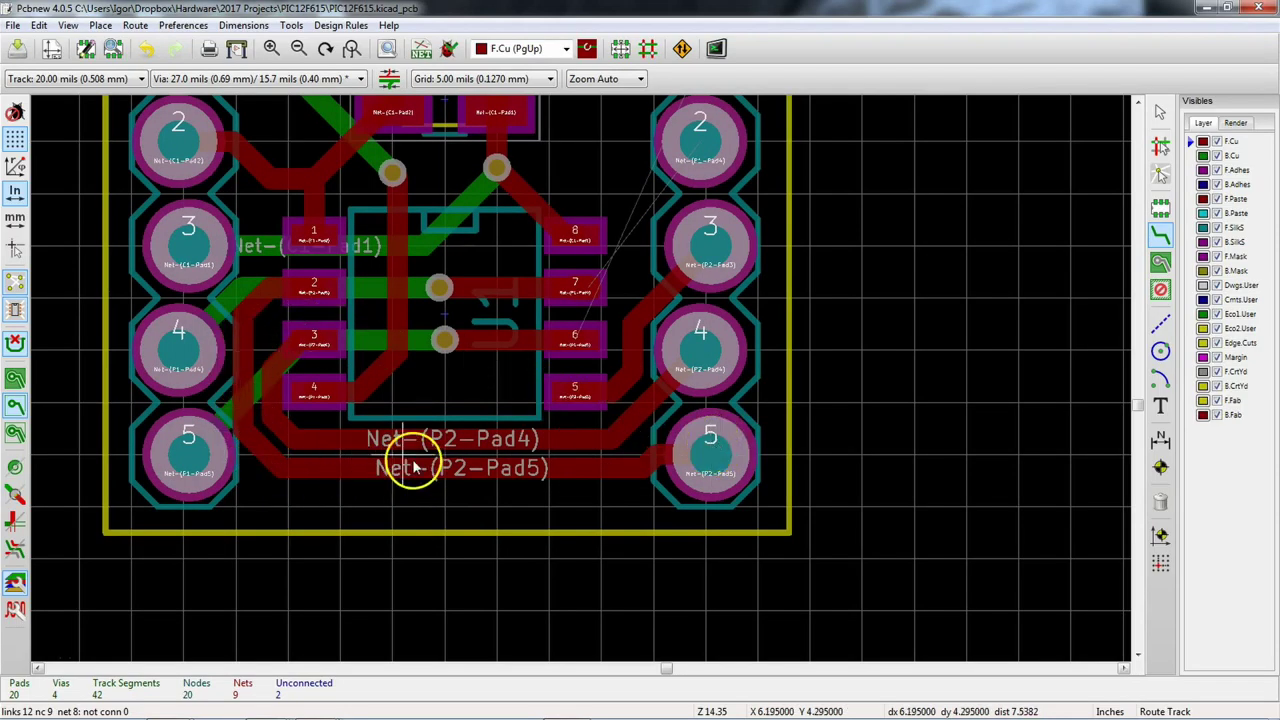
click(250, 413)
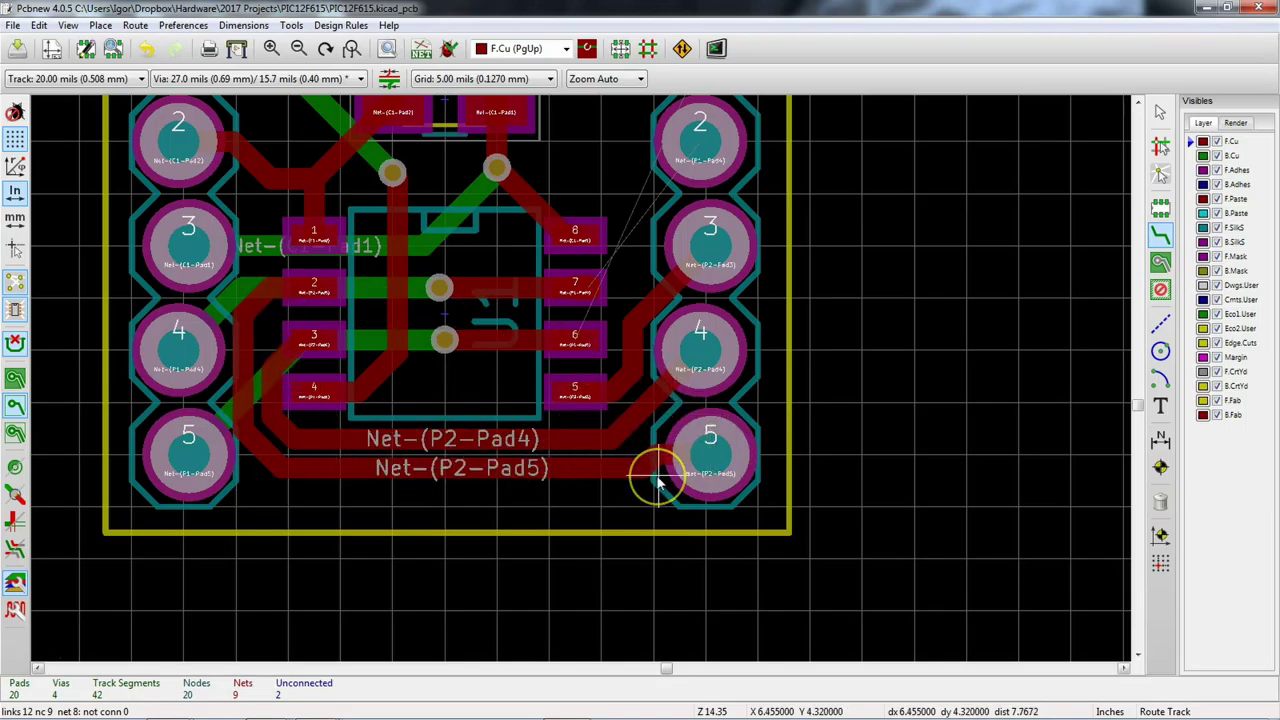
middle_drag(637, 449, 512, 470)
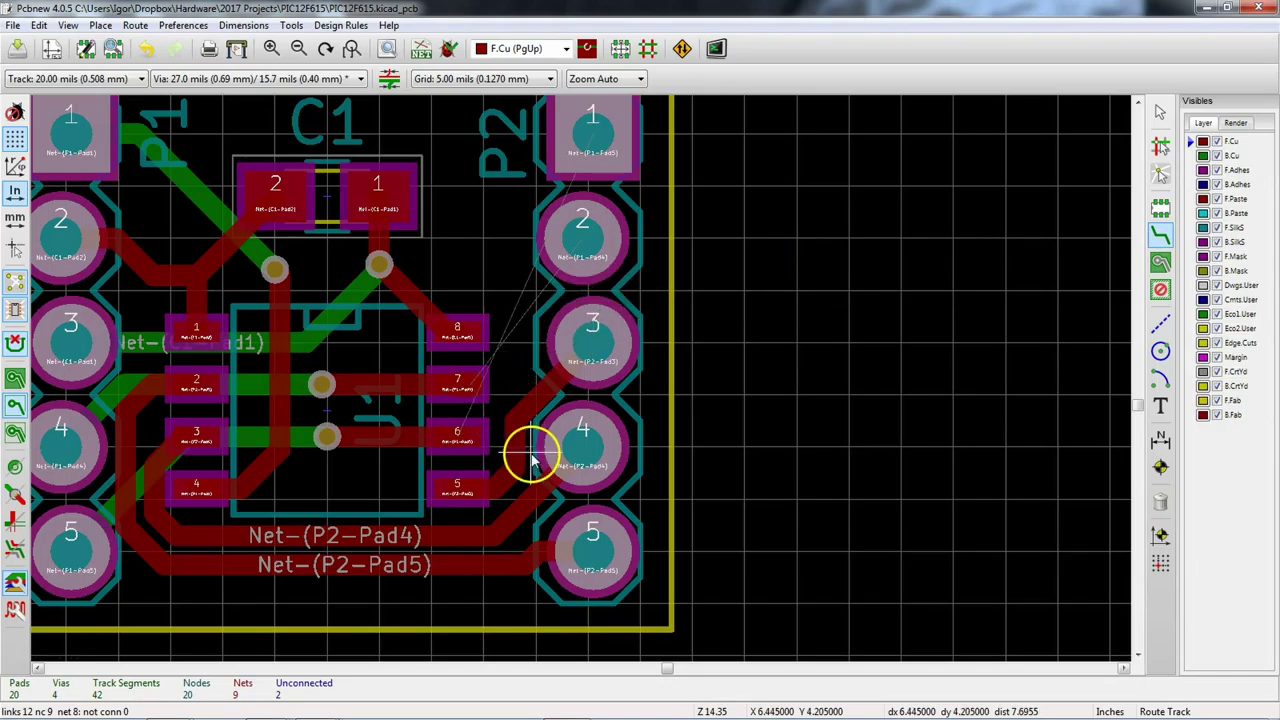
Step: Delete the diagonal segment at U1 pad 6 and the track segment near pad 5
click(1161, 112)
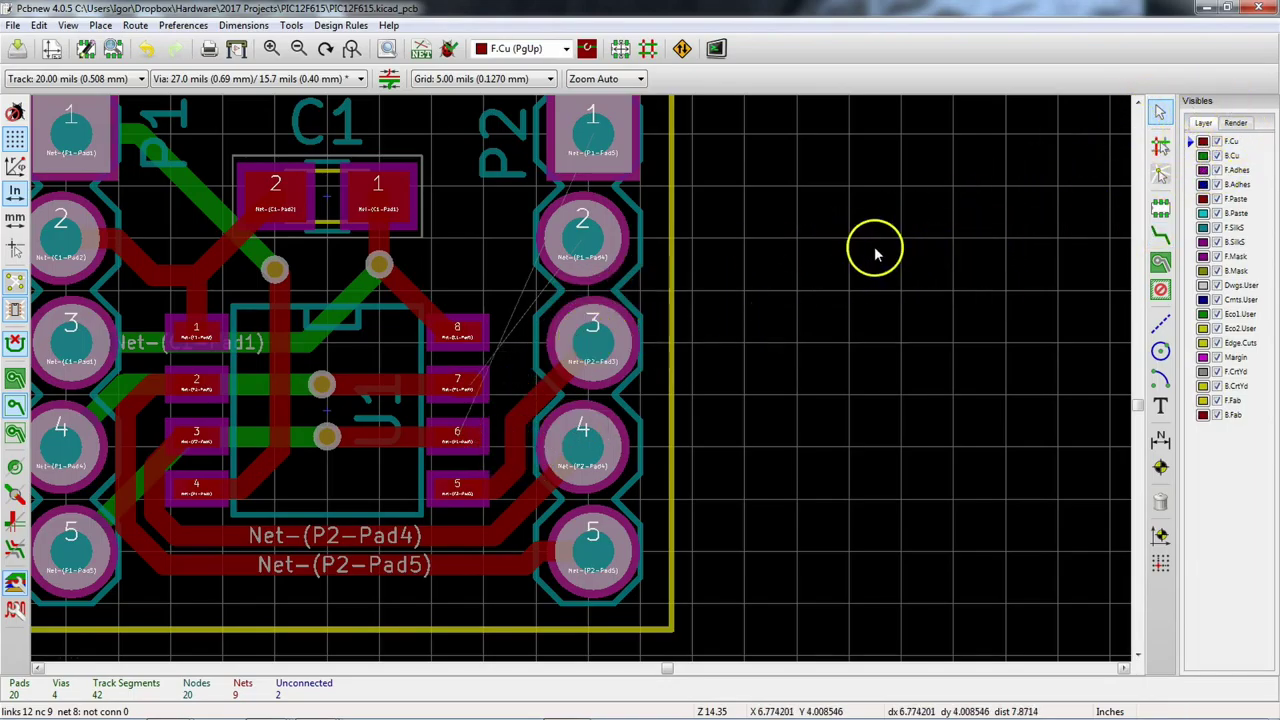
key(Delete)
key(Delete)
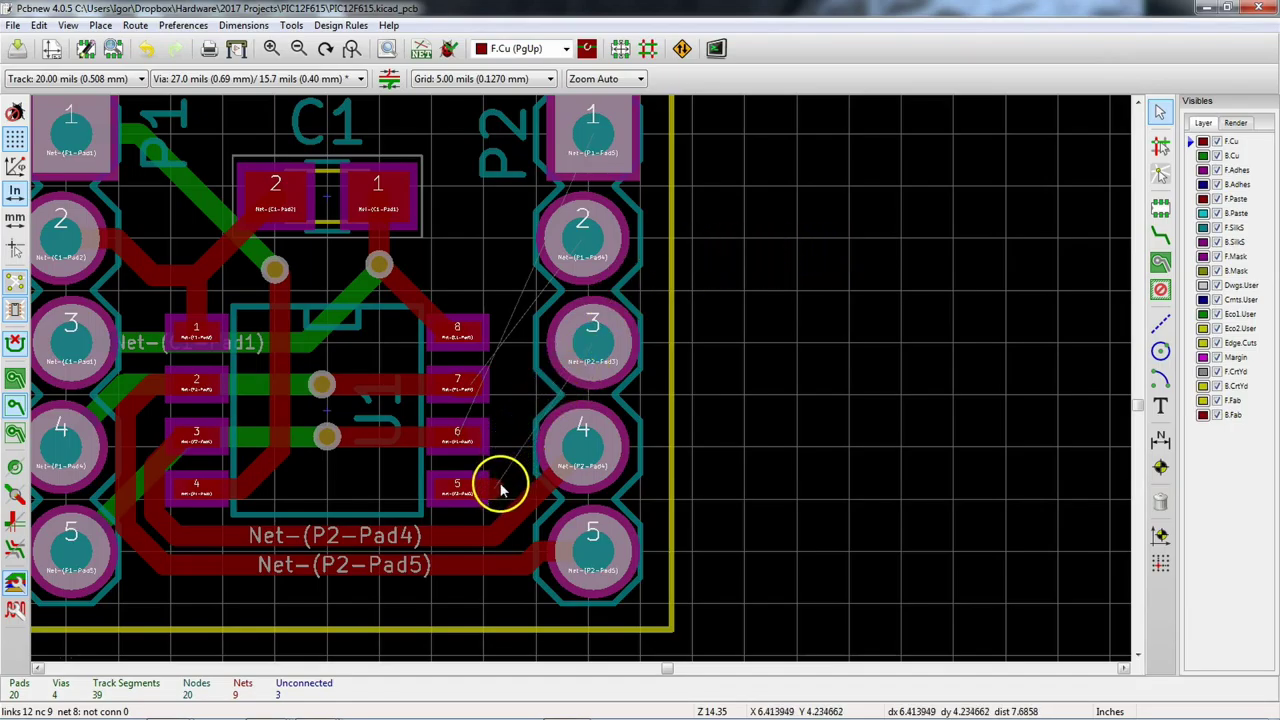
key(Delete)
click(500, 528)
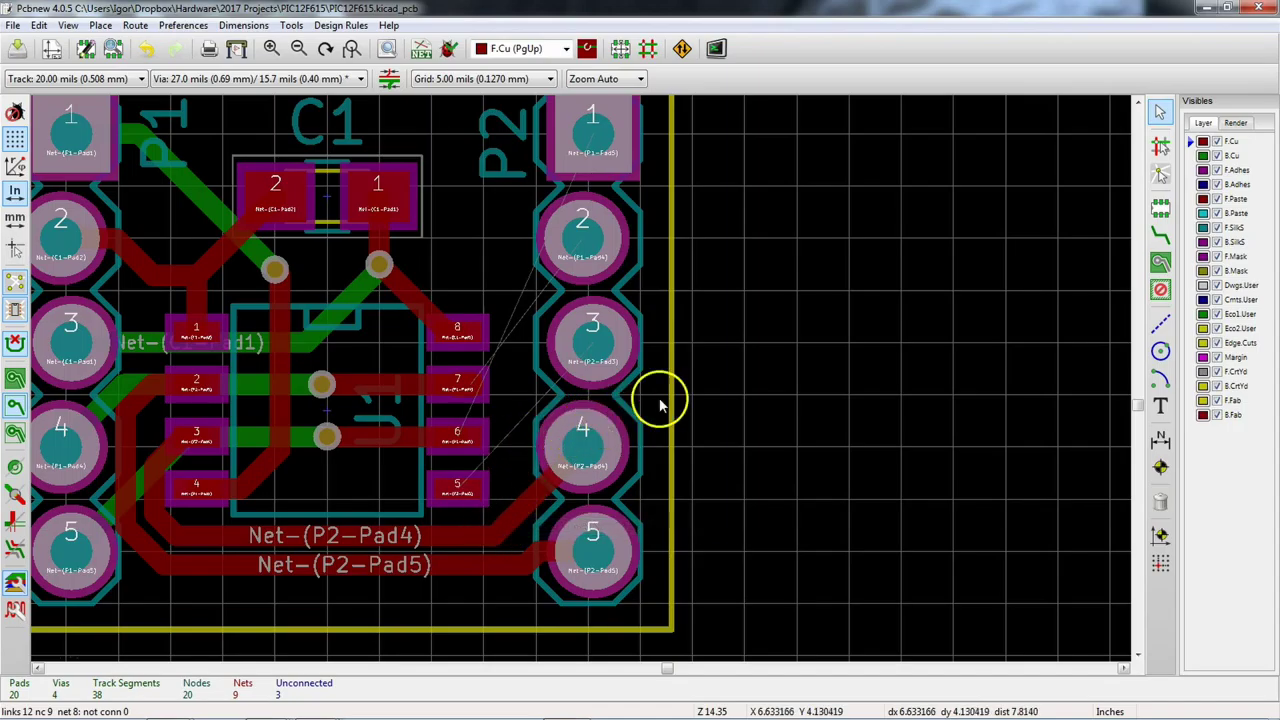
Step: Start a track from U1 pad 6, cancel it, and make B.Cu the routing layer
click(1160, 238)
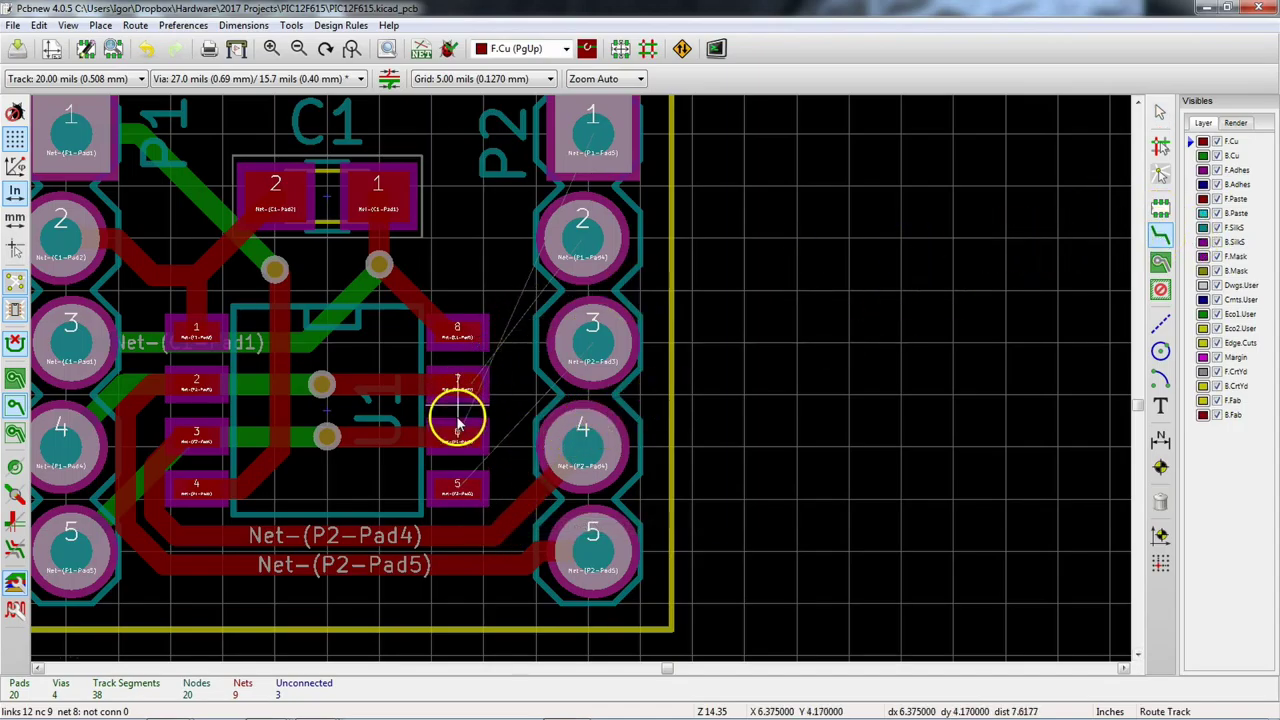
click(458, 442)
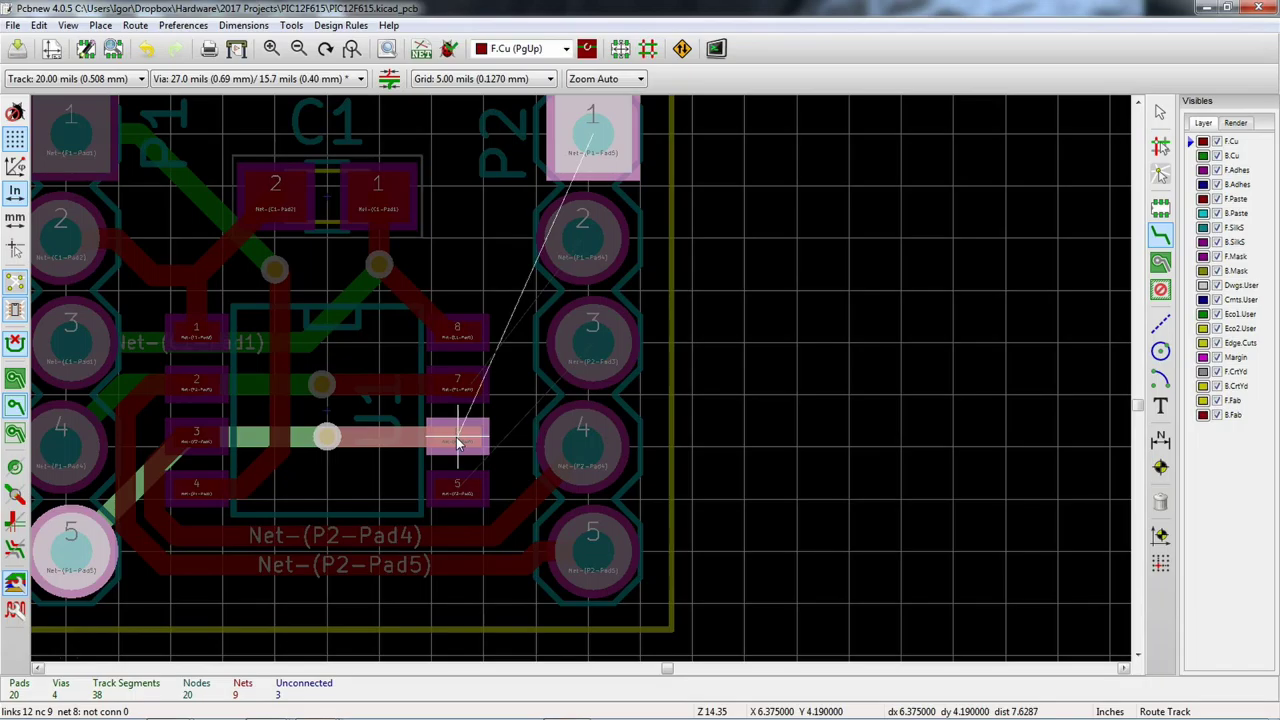
drag(466, 442, 512, 418)
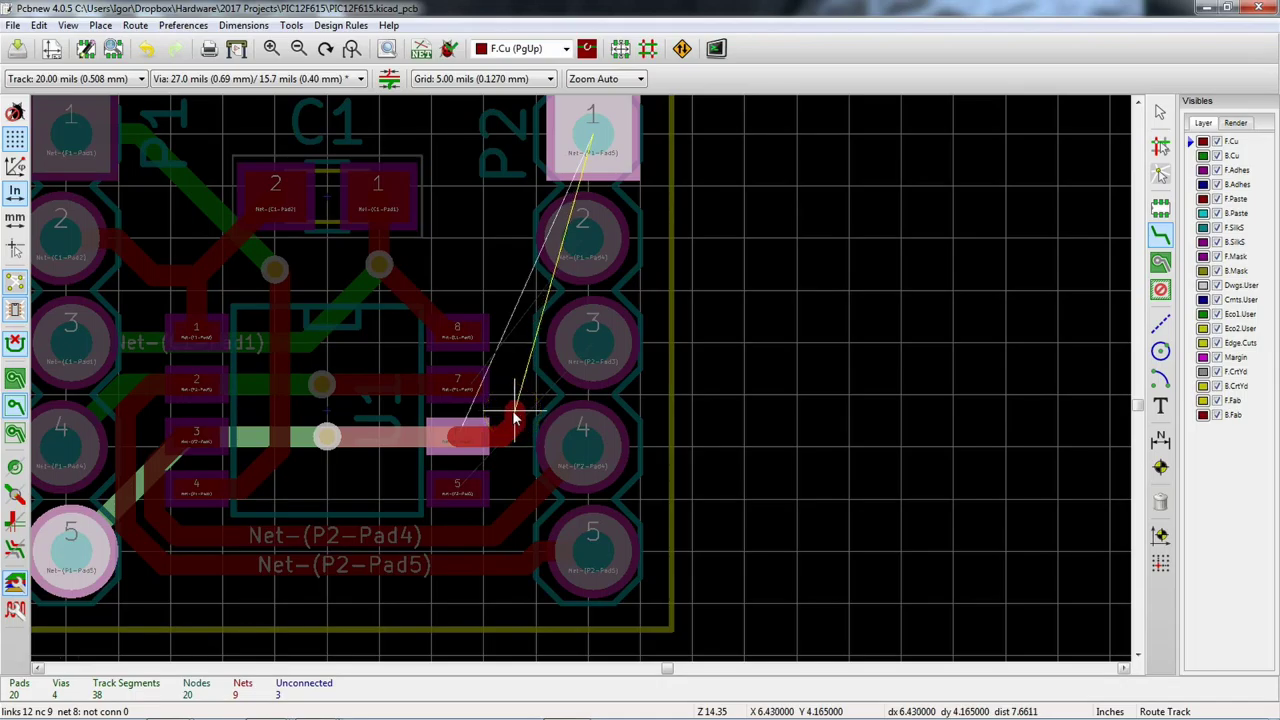
key(Escape)
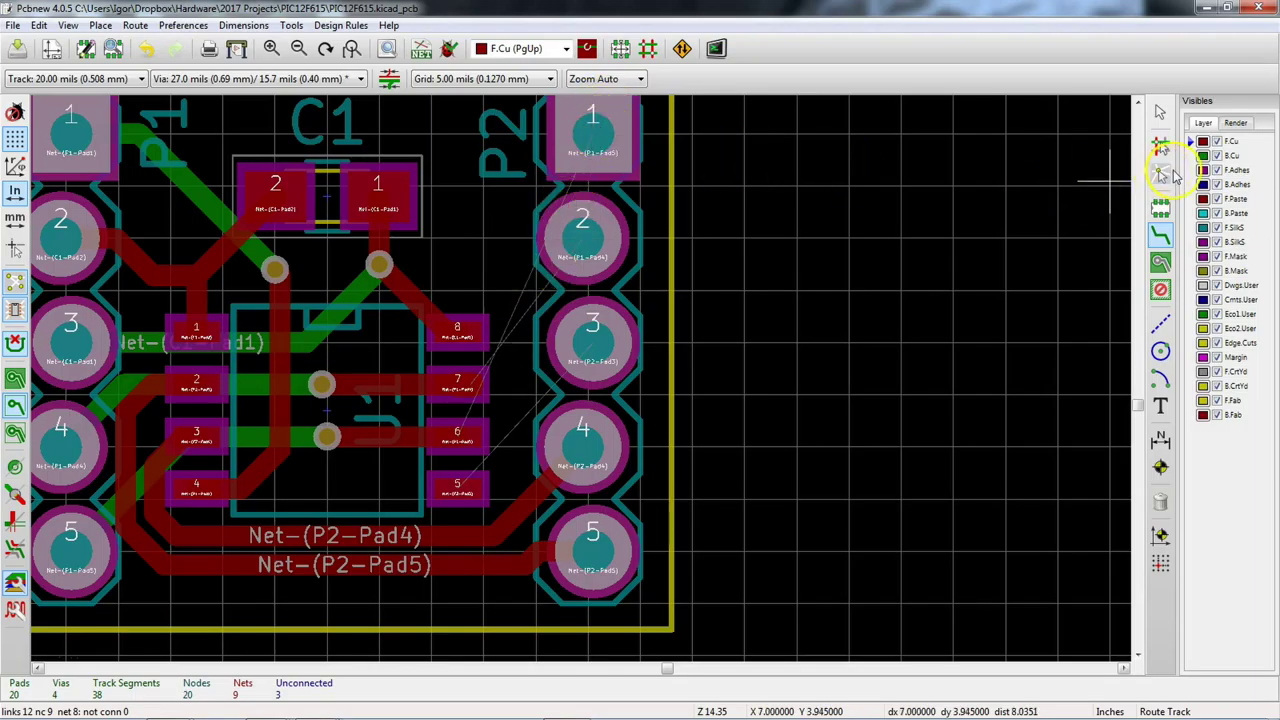
click(1203, 156)
Step: Route P2 pad 1 to the via on B.Cu, then U1 pad 7 to P2 pad 2 on F.Cu
click(590, 135)
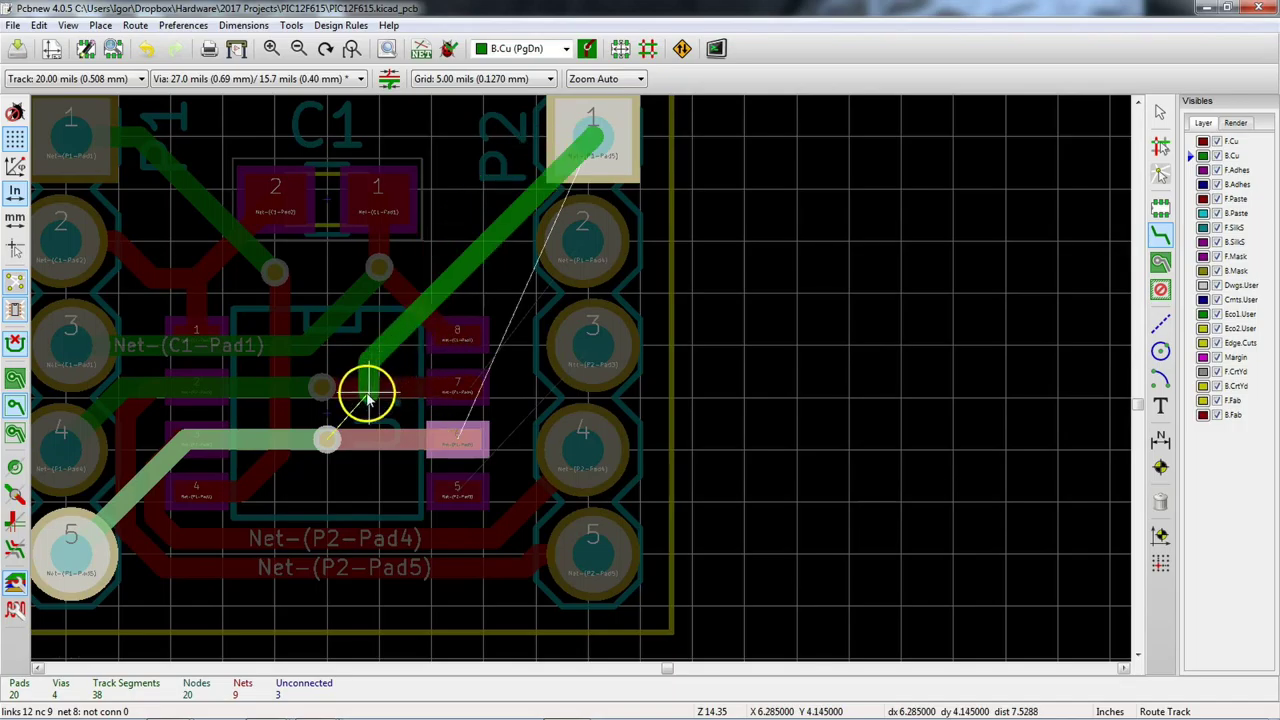
click(329, 440)
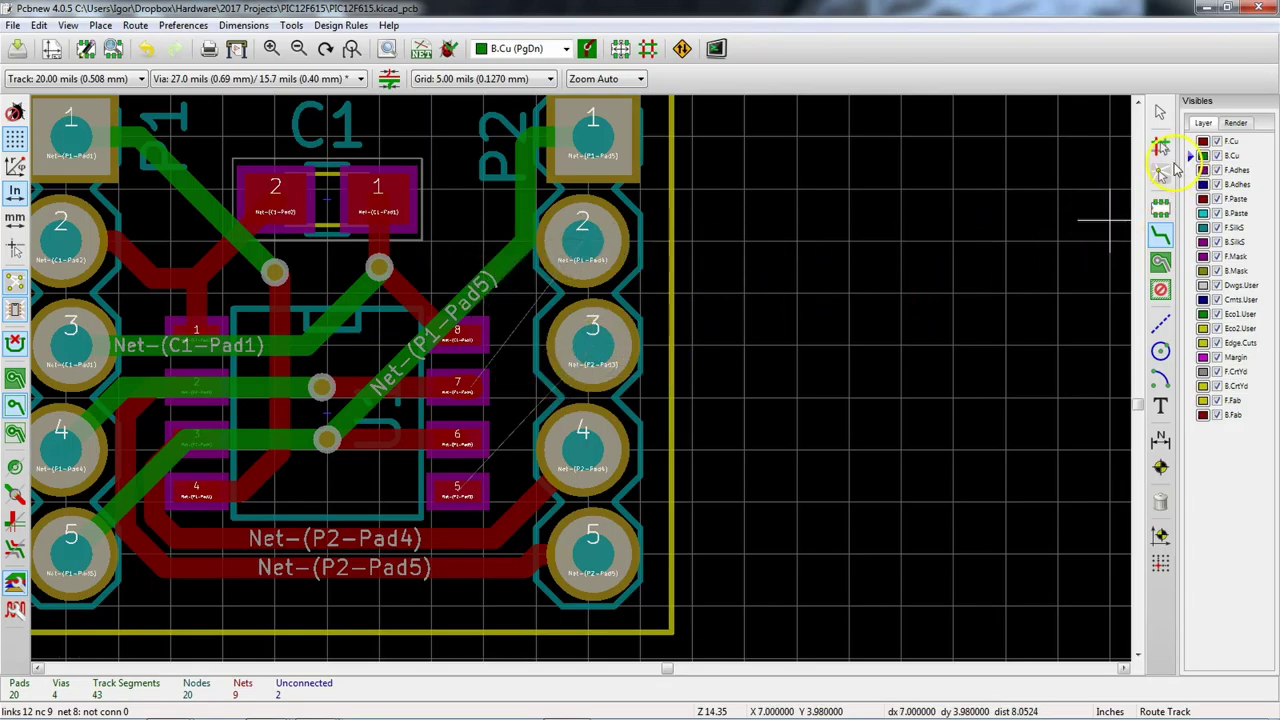
click(1200, 142)
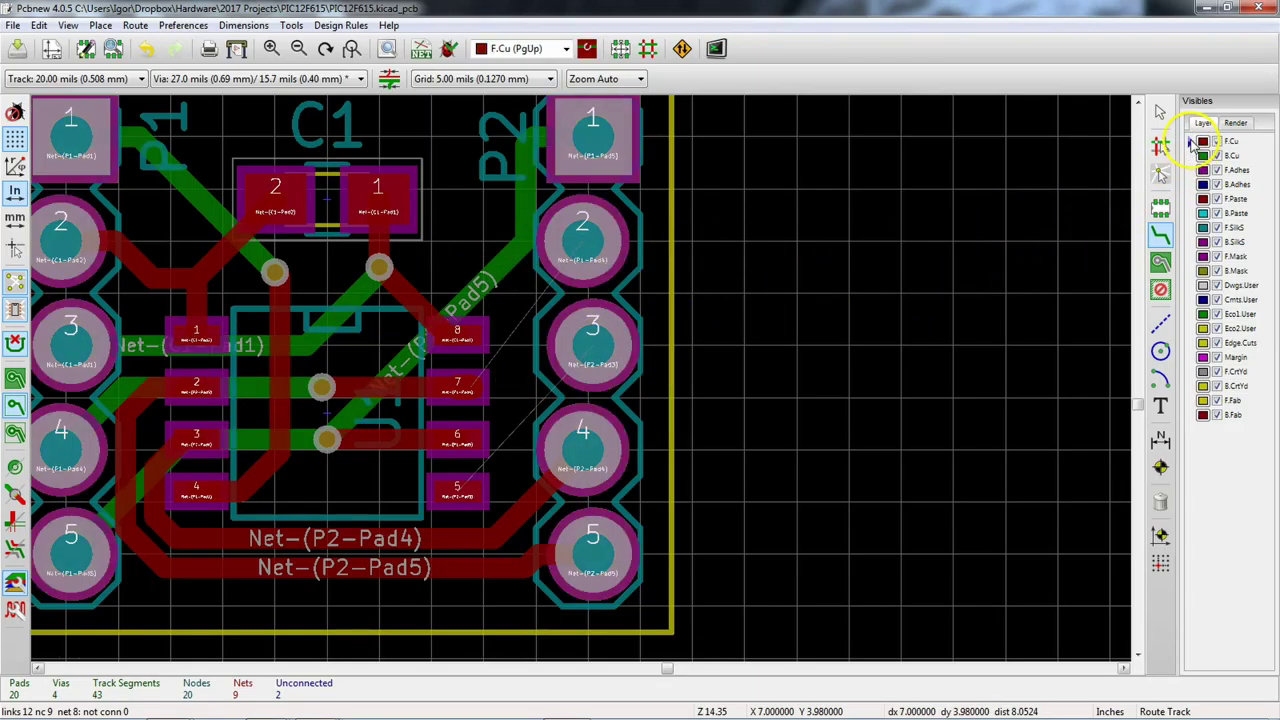
click(457, 395)
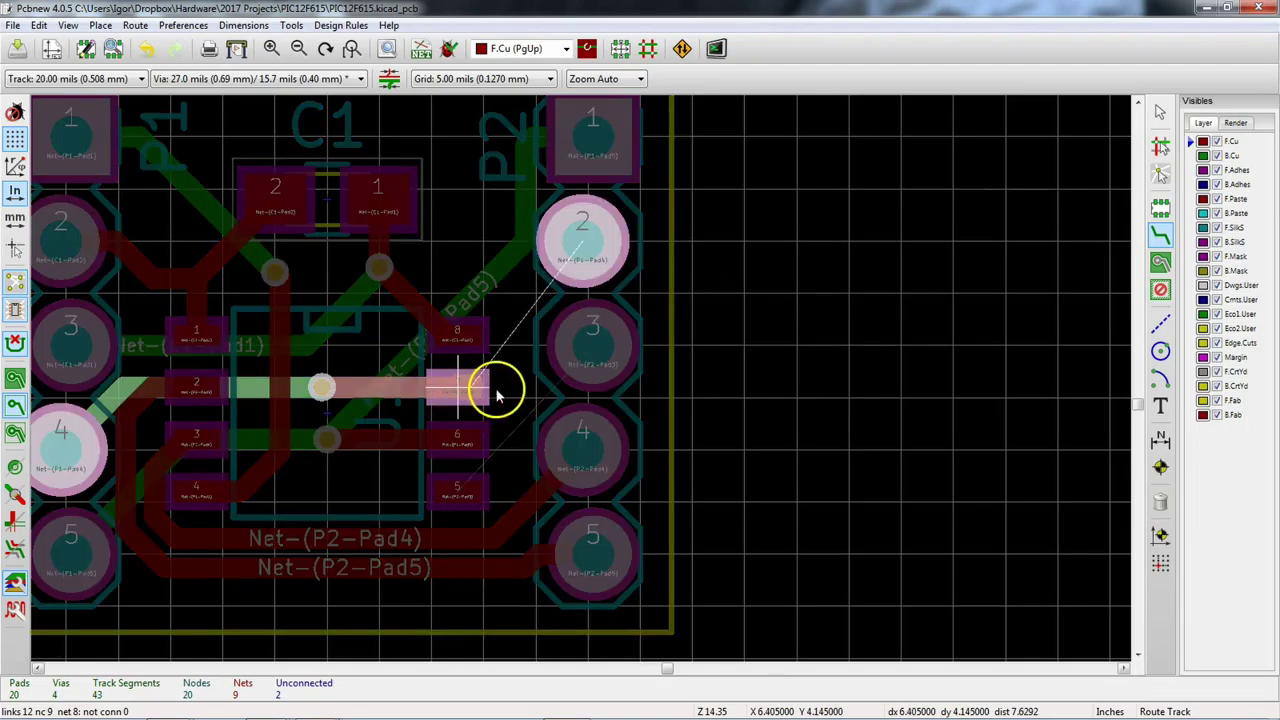
click(580, 250)
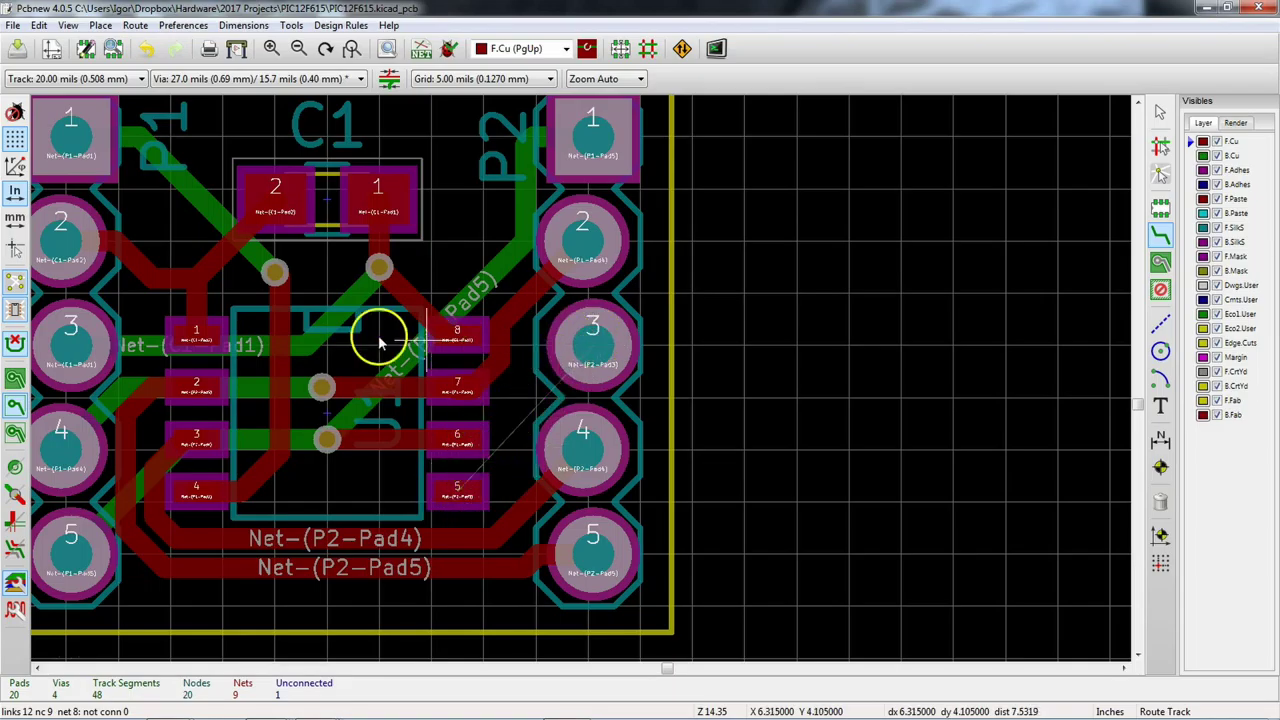
scroll(391, 314, down, 2)
scroll(589, 393, down, 3)
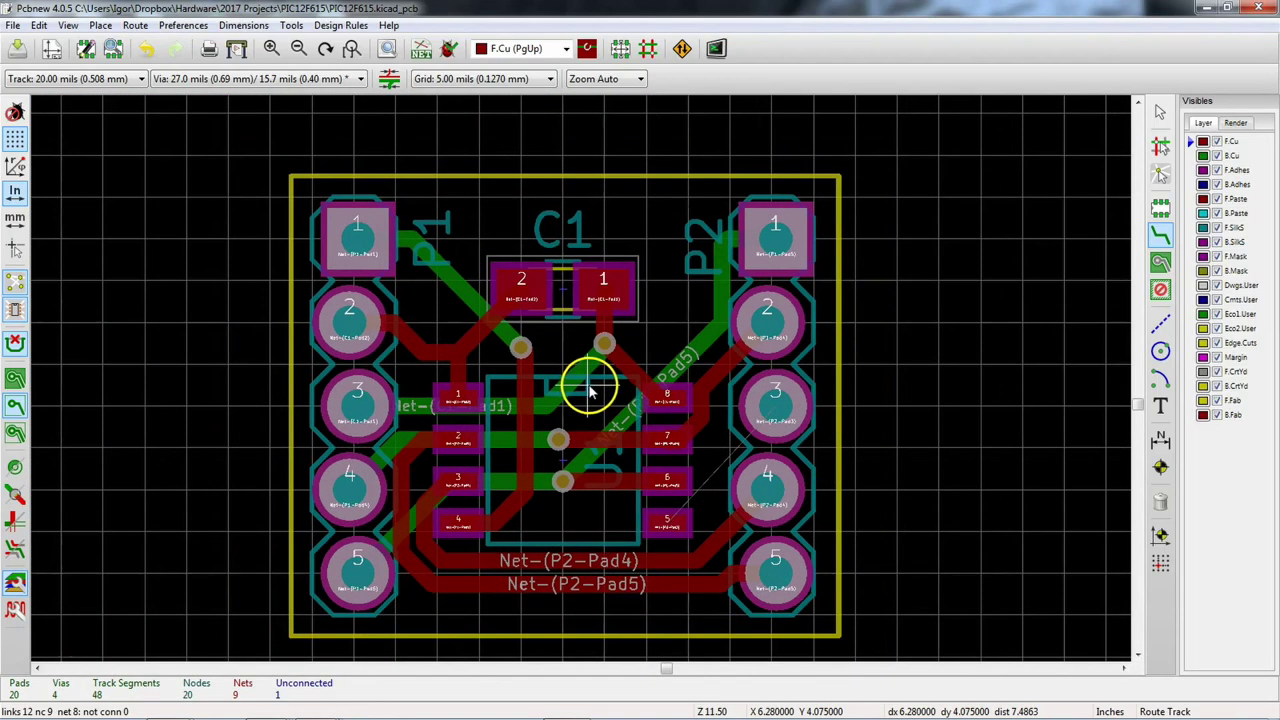
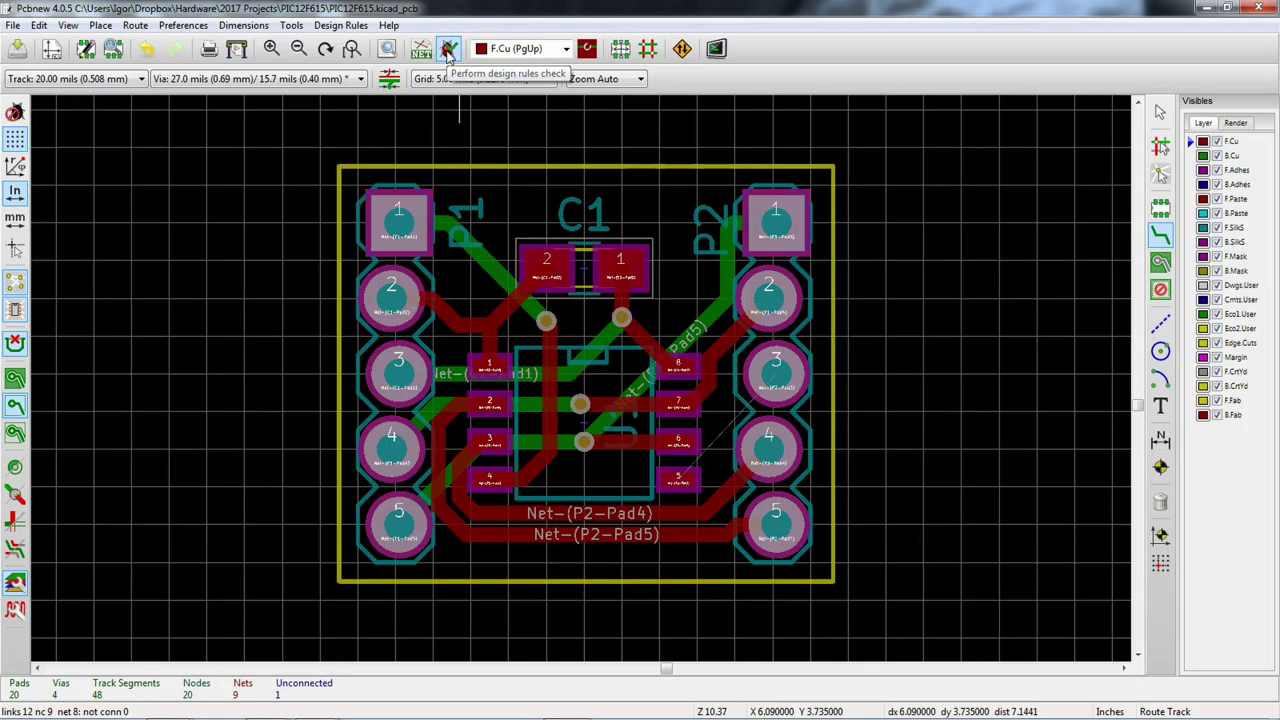
Step: Run the design rules check and jump to the first unconnected item, U1 pad 5
click(448, 50)
drag(1030, 255, 617, 178)
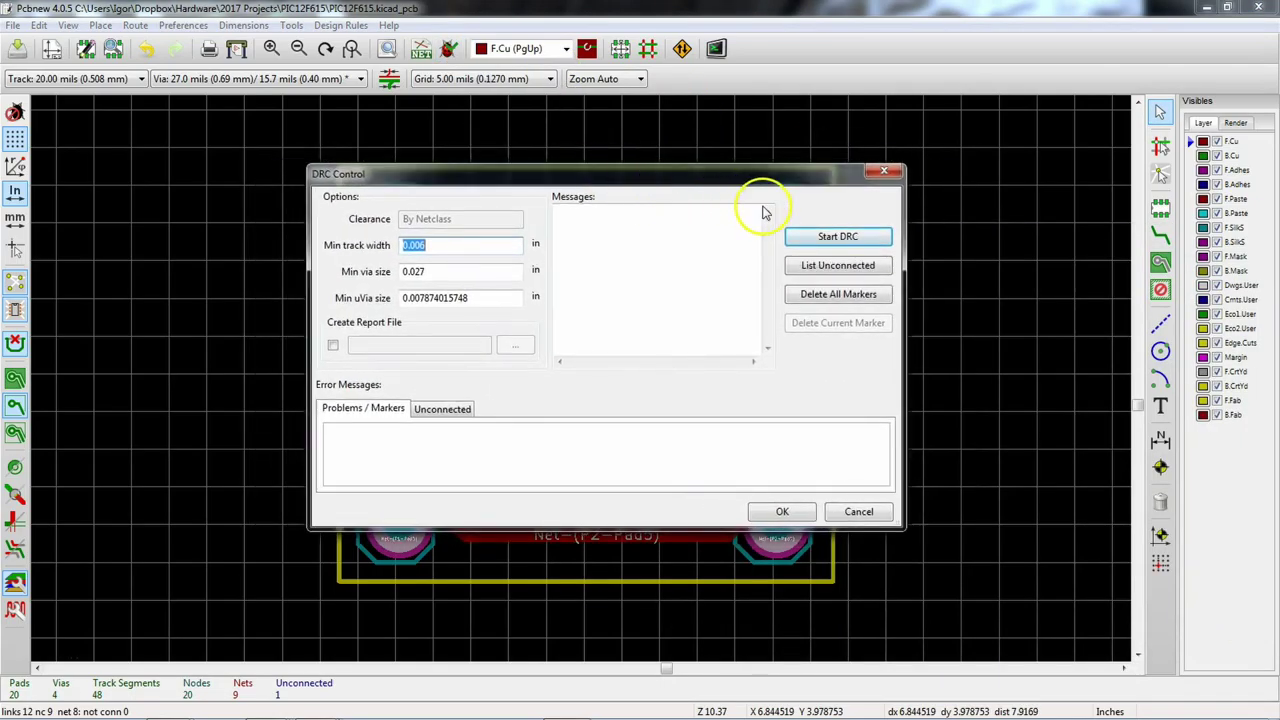
click(842, 243)
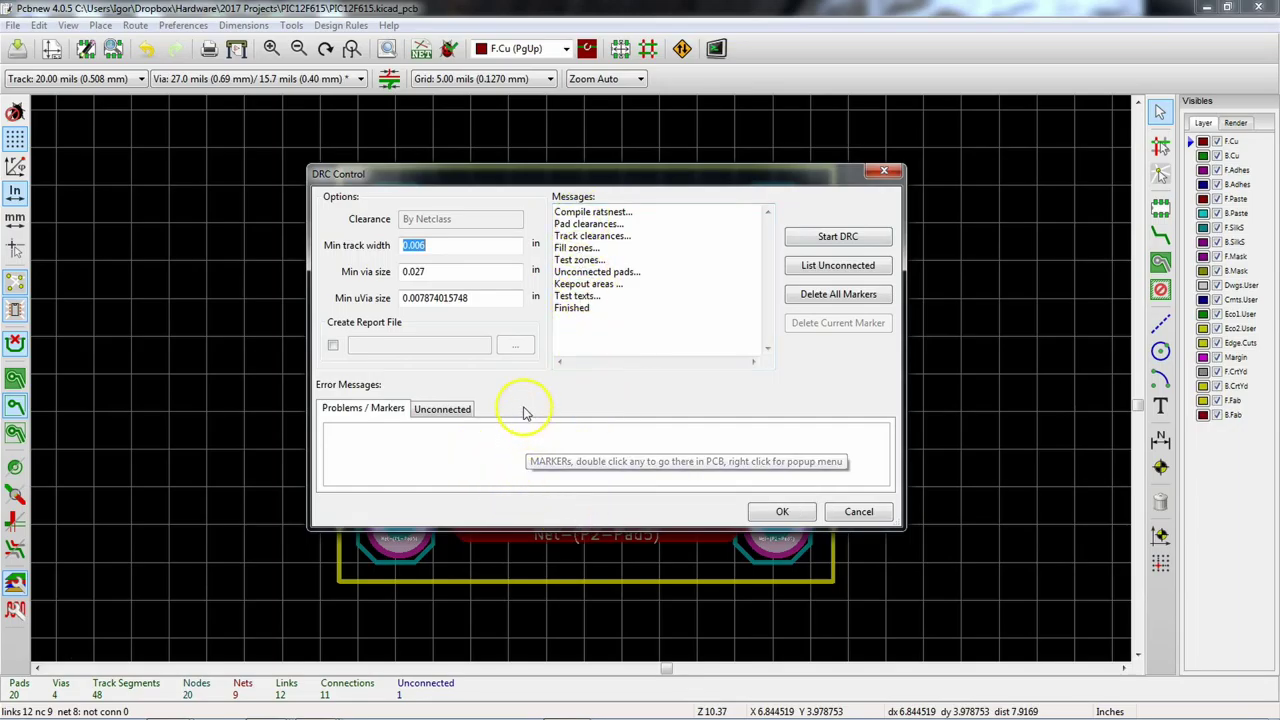
click(450, 415)
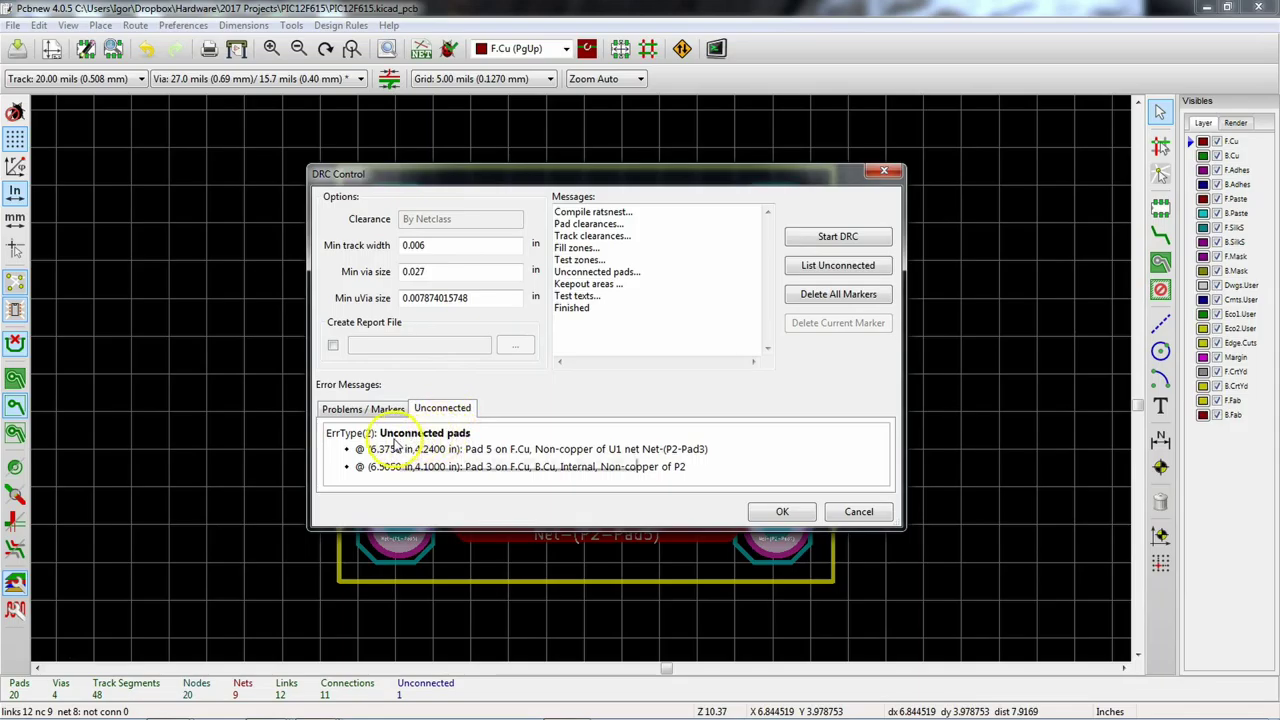
double_click(420, 448)
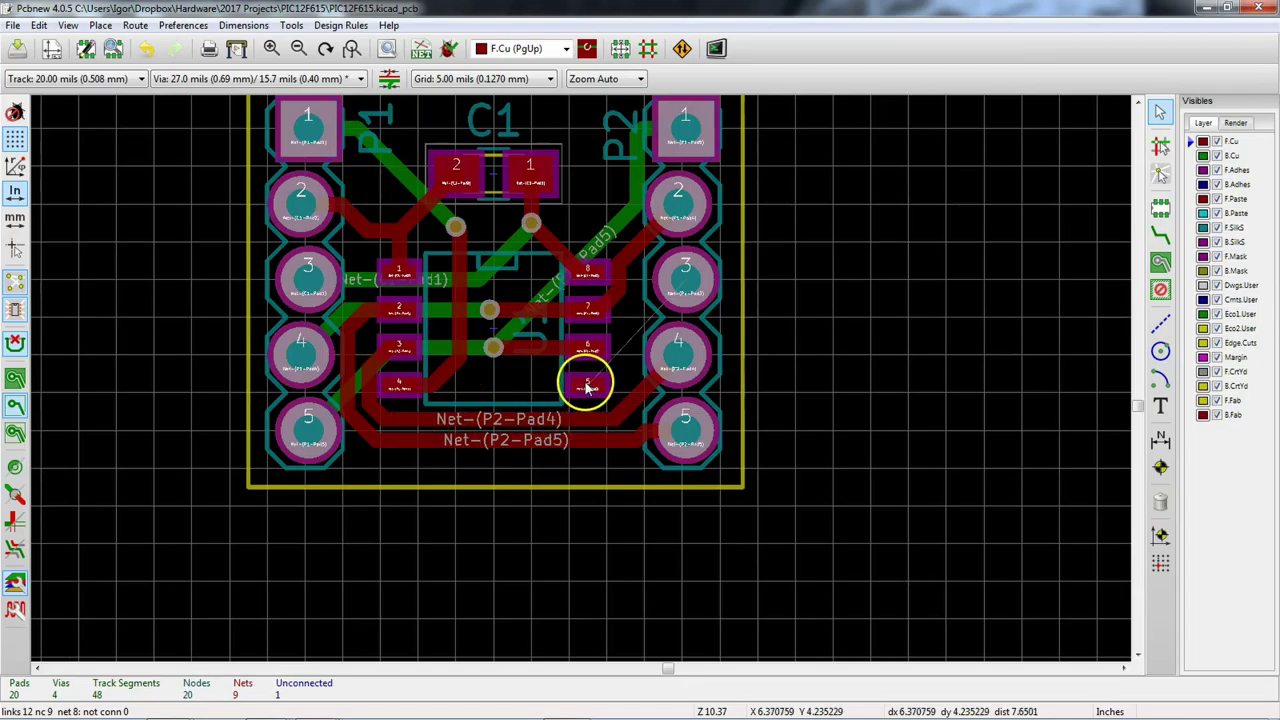
Step: Centre the view on U1 pad 5, the unrouted SMD pad on Net-(P2-Pad3)
scroll(590, 388, up, 5)
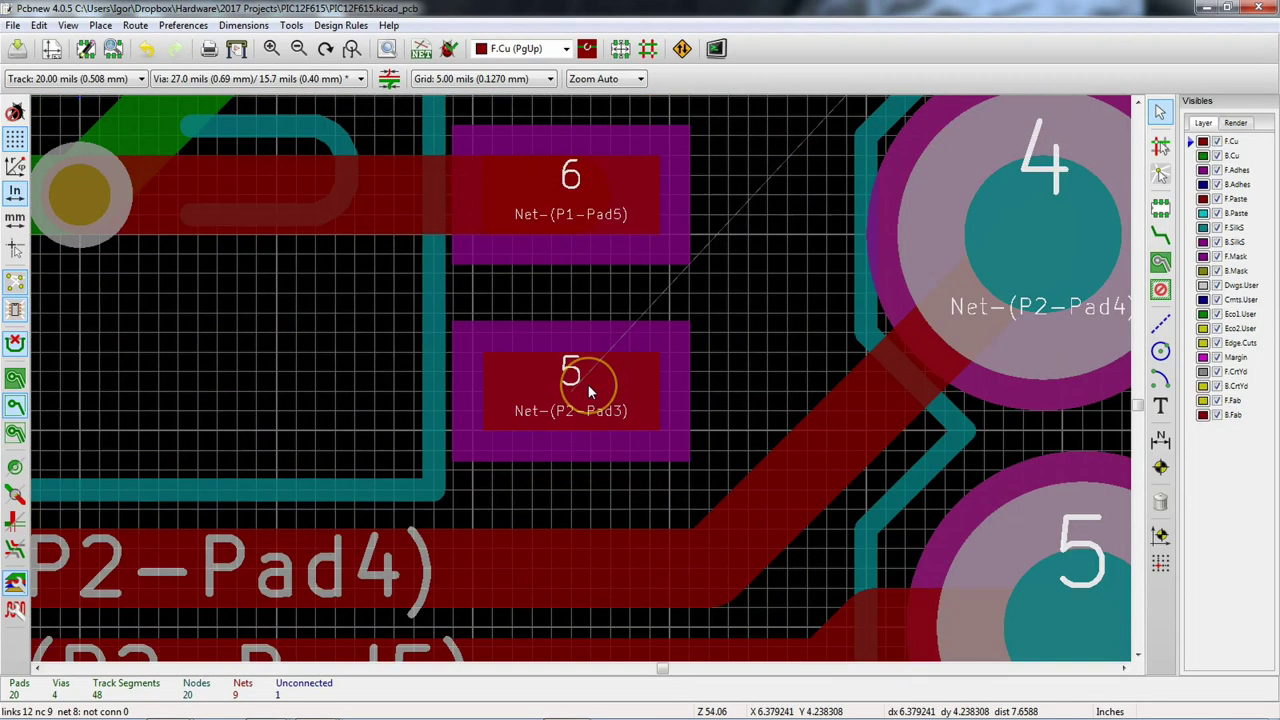
scroll(588, 384, down, 8)
scroll(590, 380, up, 8)
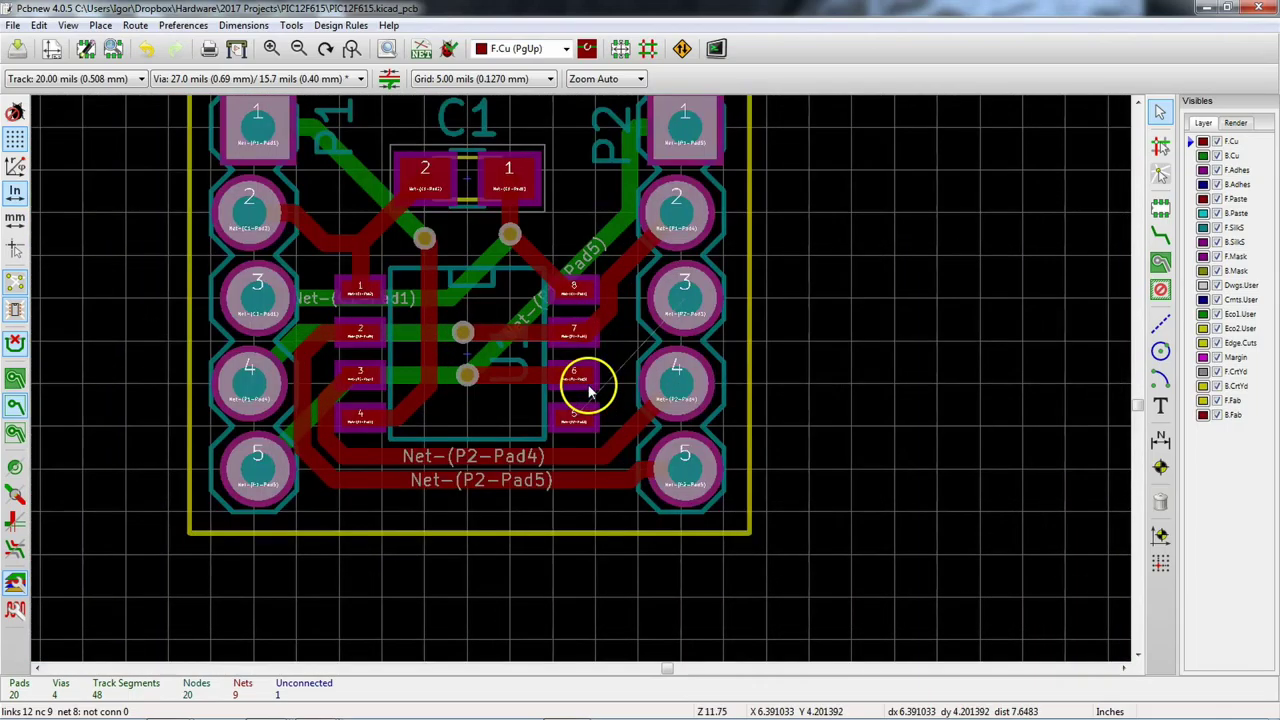
scroll(625, 375, down, 4)
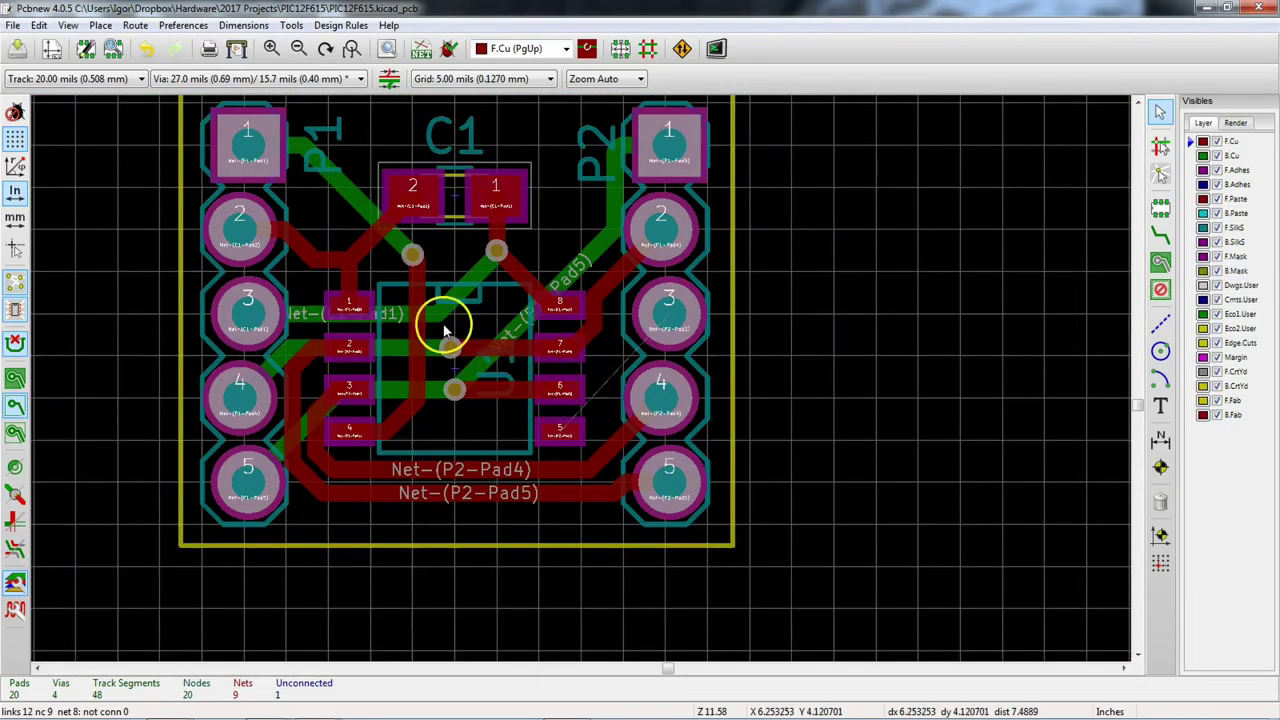
scroll(309, 194, up, 4)
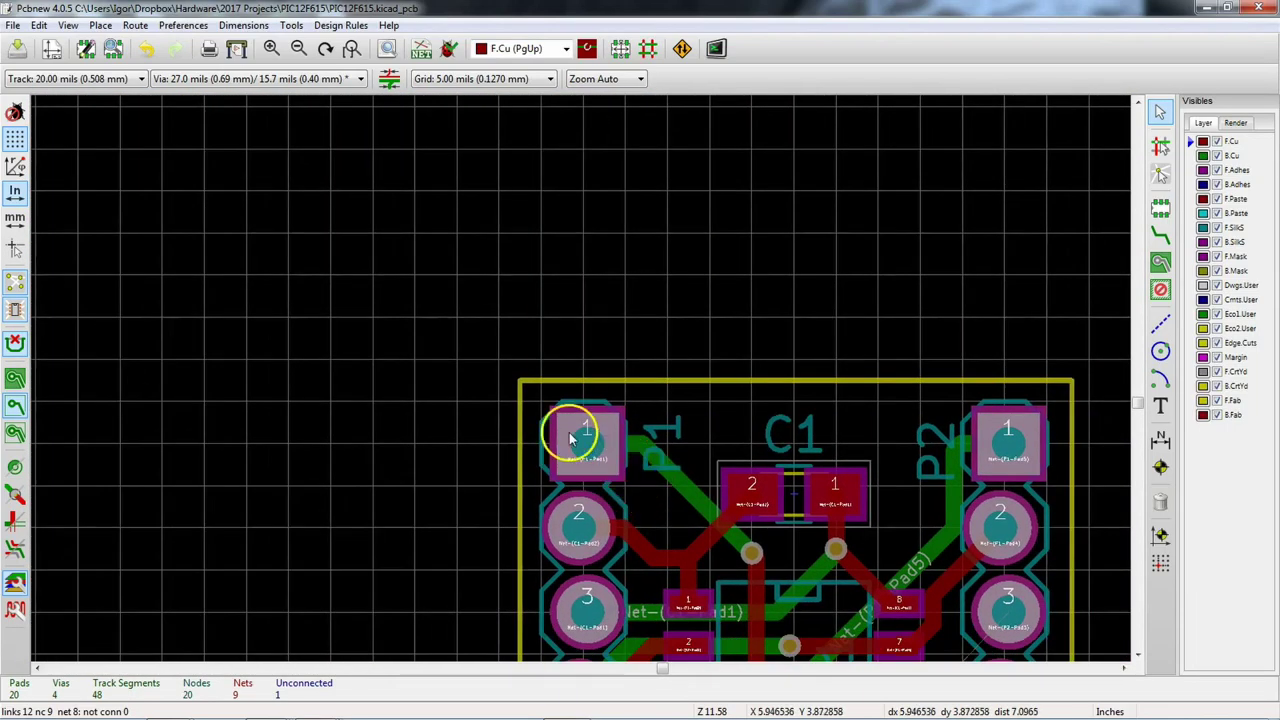
scroll(588, 390, up, 9)
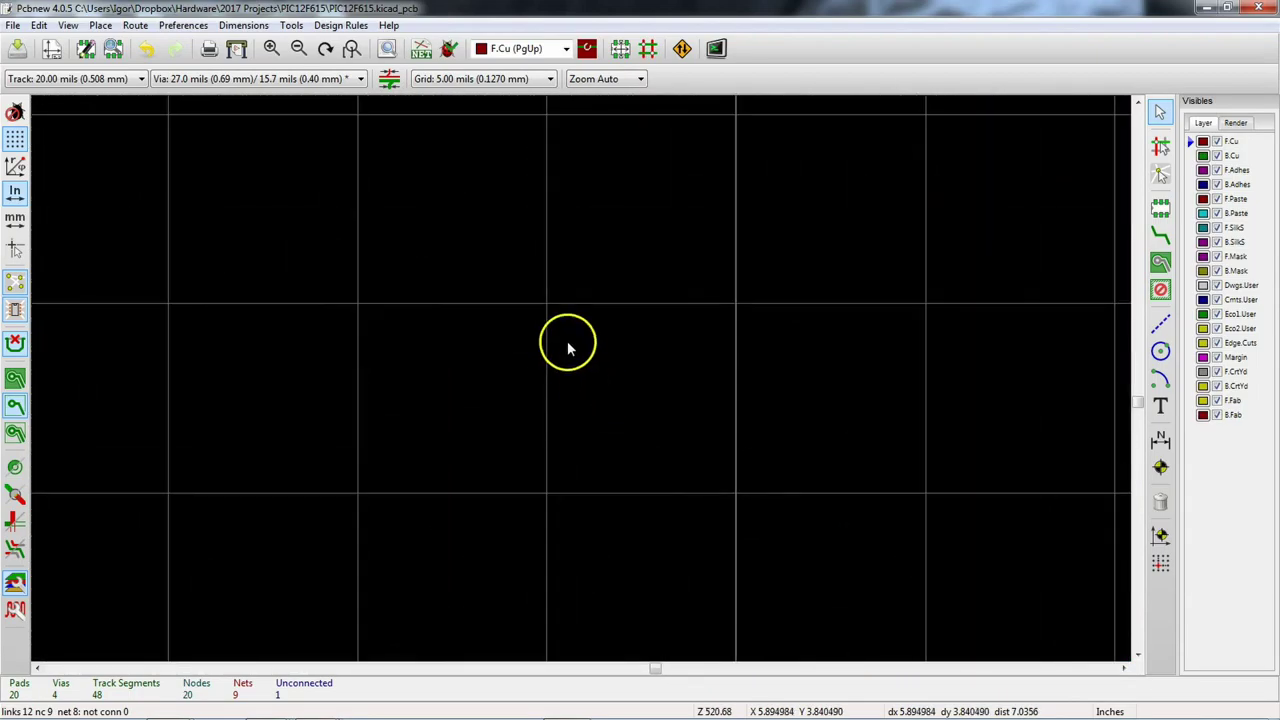
click(455, 57)
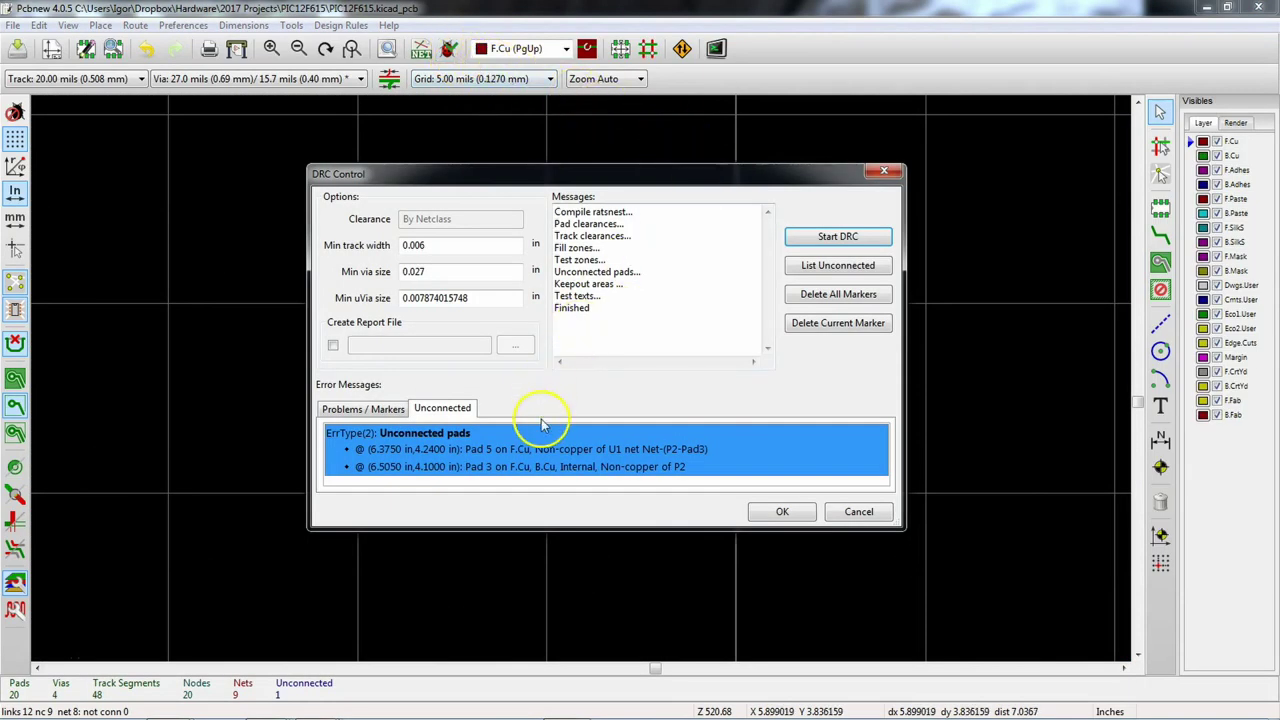
double_click(492, 446)
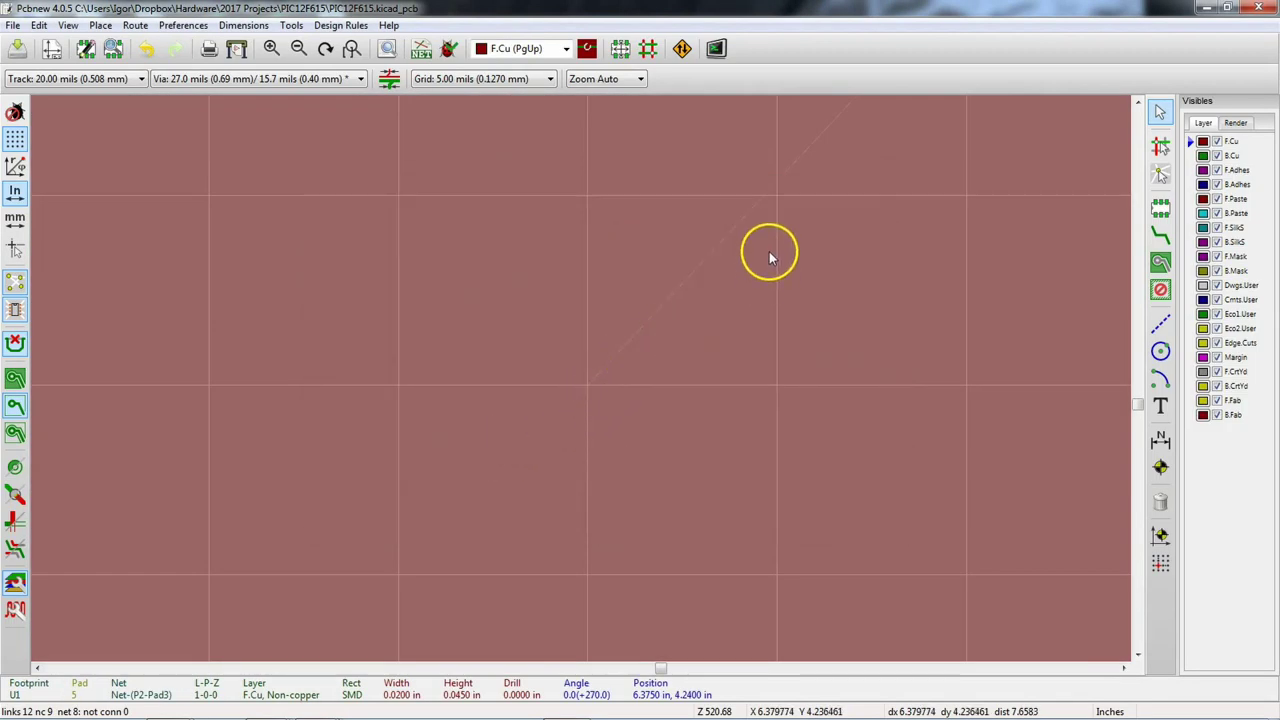
scroll(588, 385, up, 5)
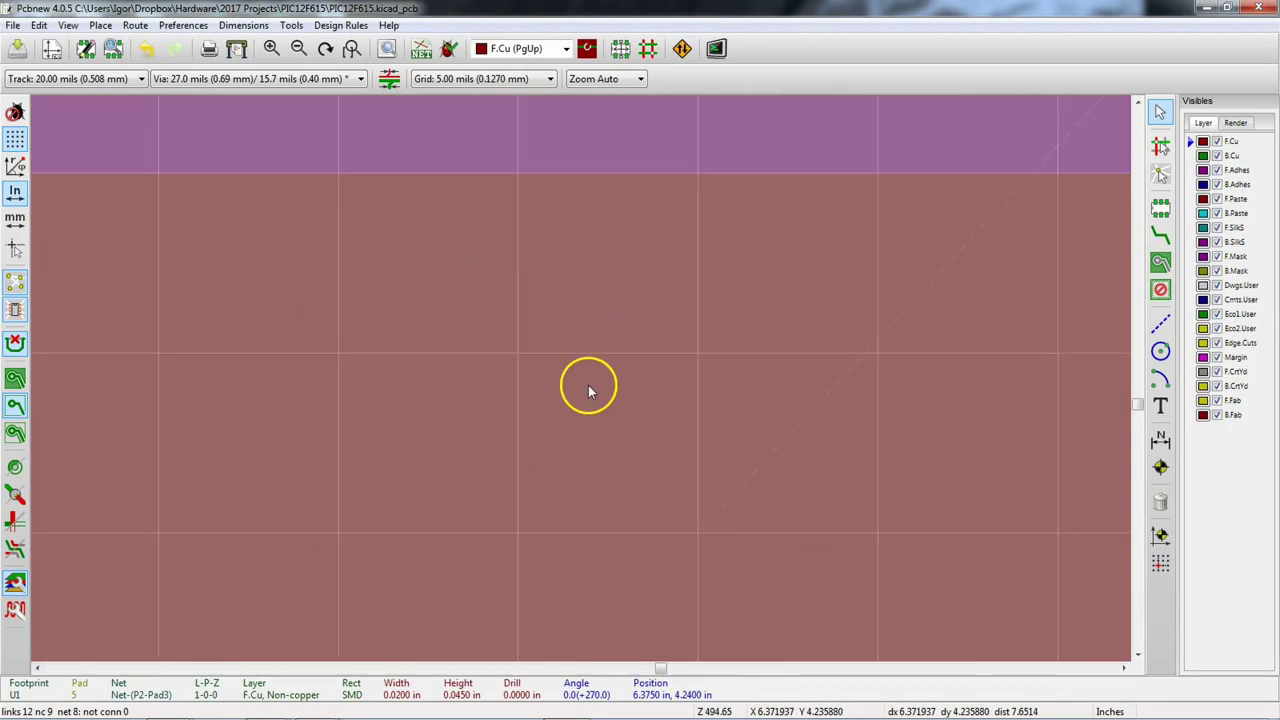
scroll(632, 420, down, 1)
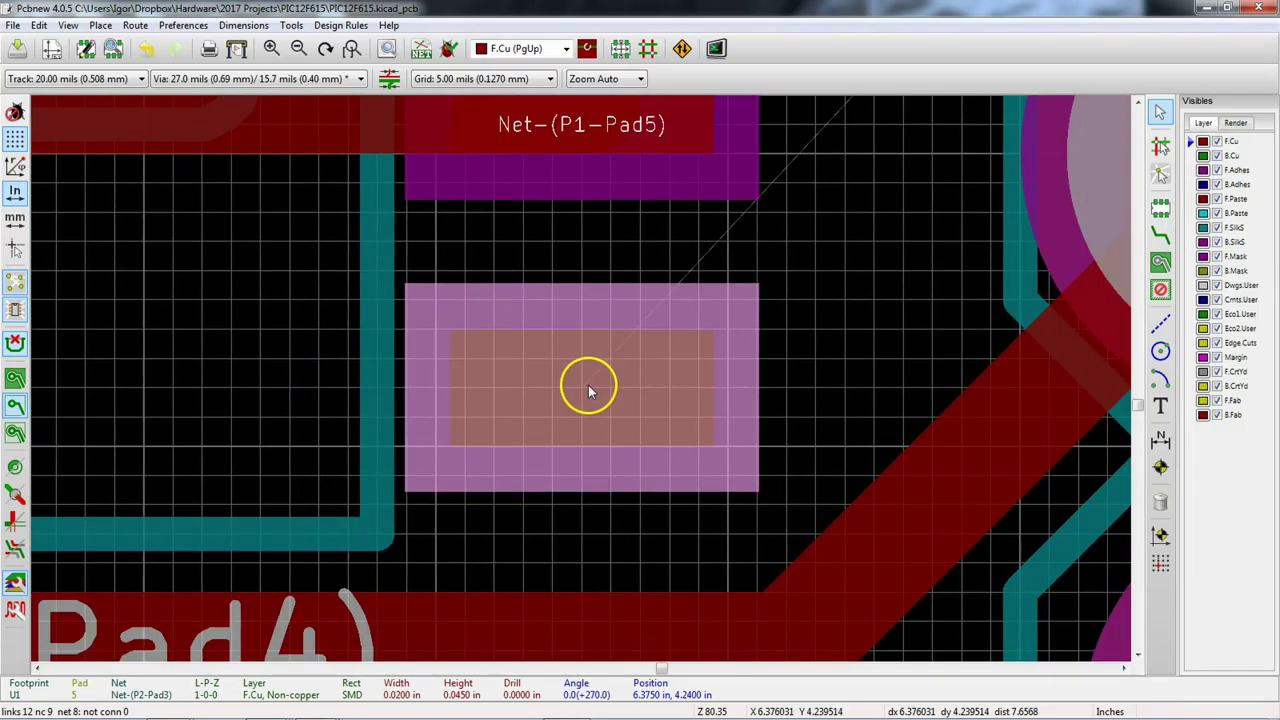
scroll(737, 271, down, 2)
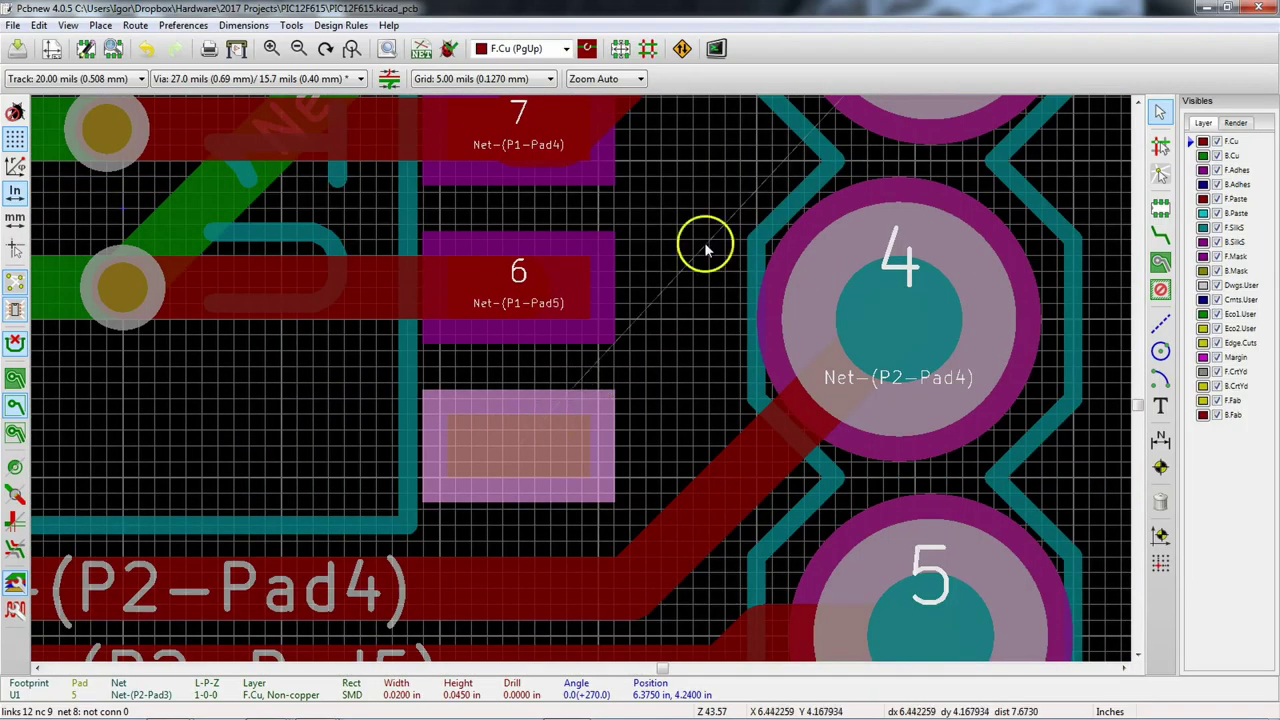
scroll(586, 383, down, 2)
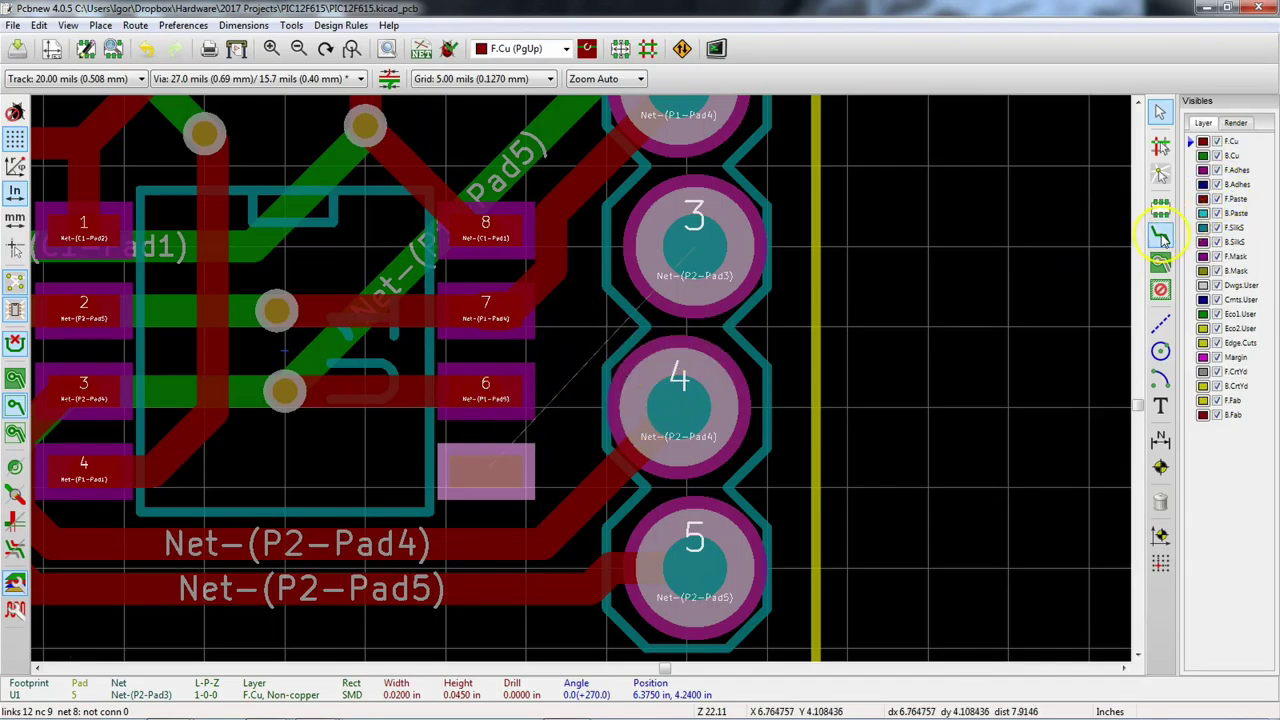
Step: Route a track from U1 pad 5 to P2 pad 3, leaving zero unconnected items
click(1161, 237)
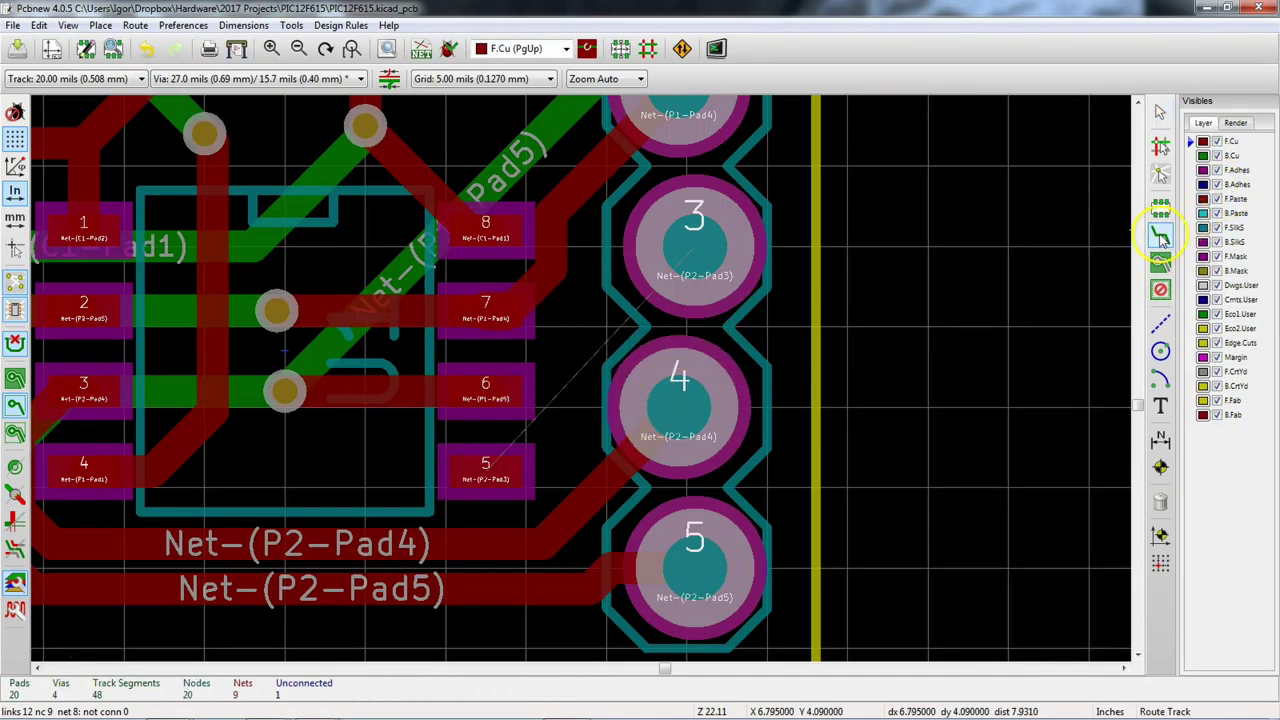
click(486, 470)
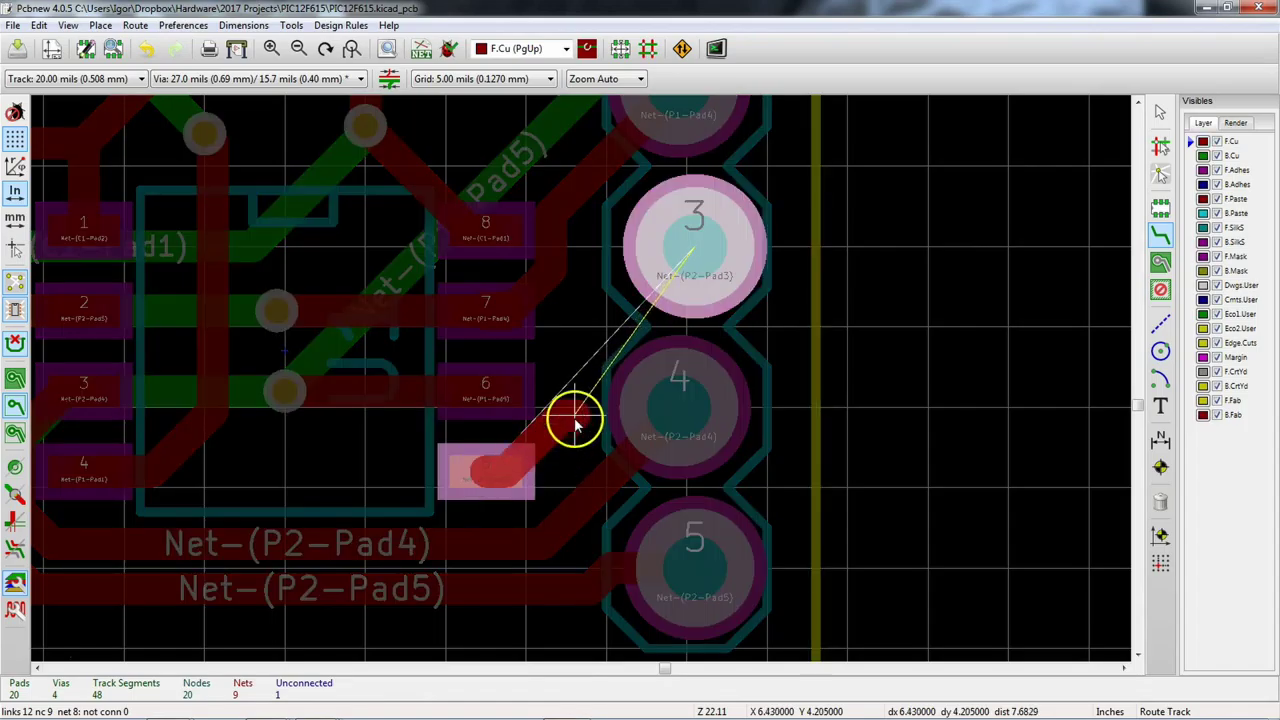
click(697, 246)
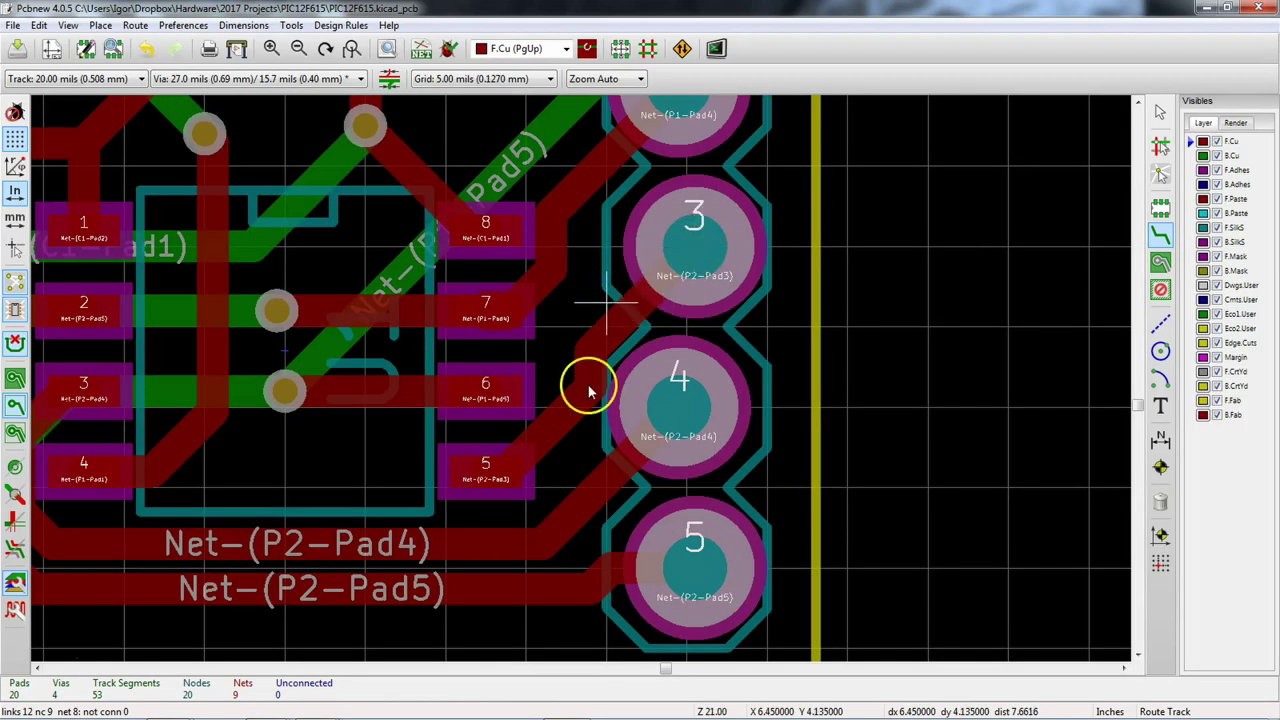
scroll(591, 386, down, 3)
scroll(470, 350, up, 1)
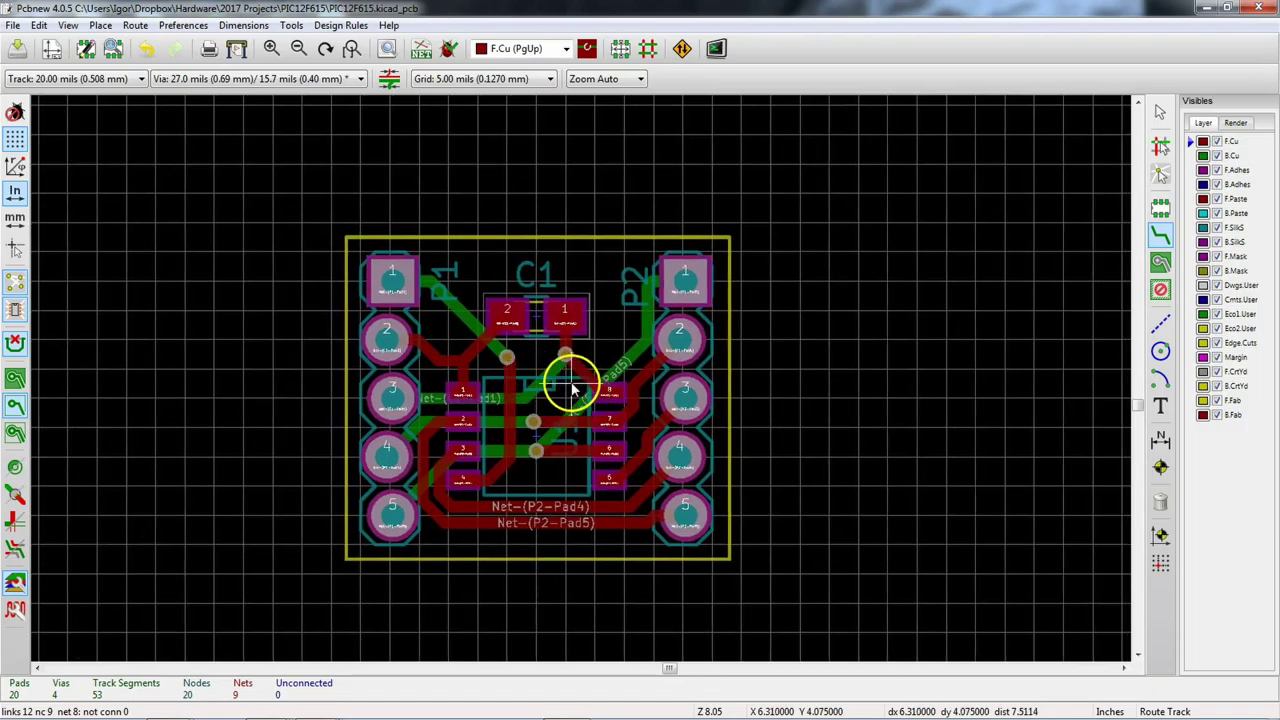
scroll(571, 380, up, 2)
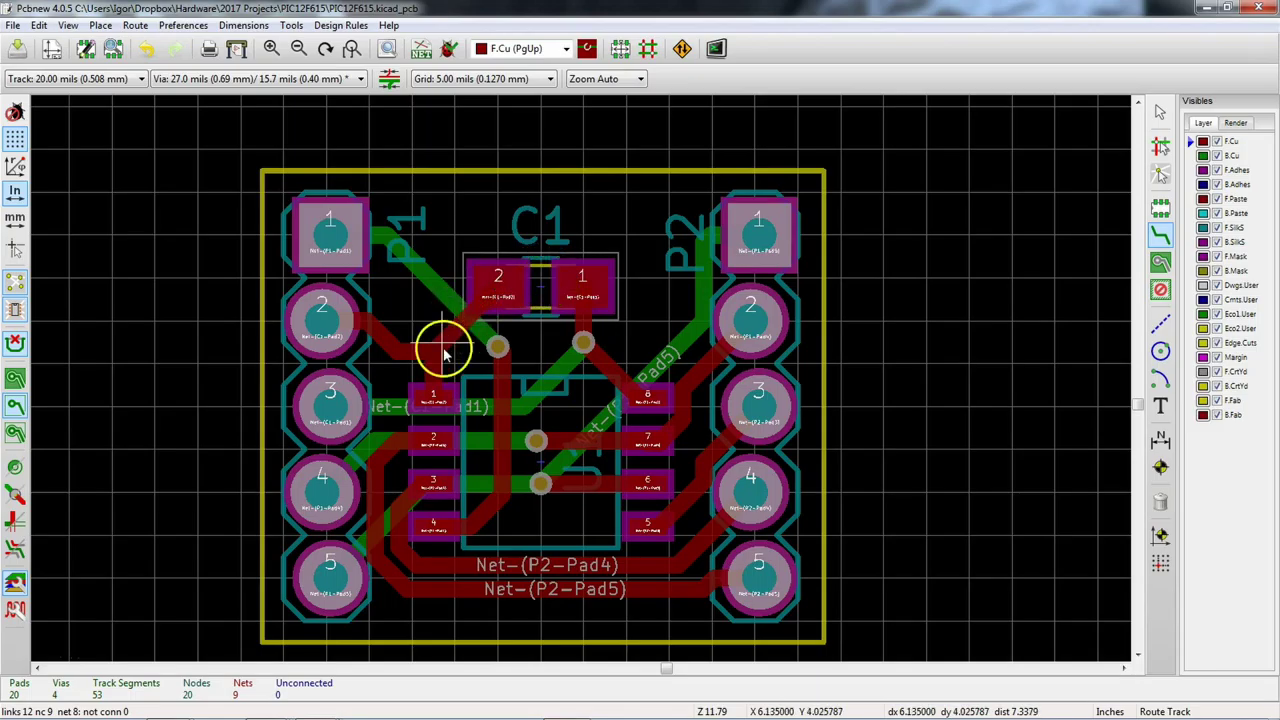
Step: Start a filled zone at the board's lower-right corner, then cancel the B.Cu zone properties
click(1160, 263)
middle_drag(771, 537, 727, 445)
scroll(727, 445, up, 2)
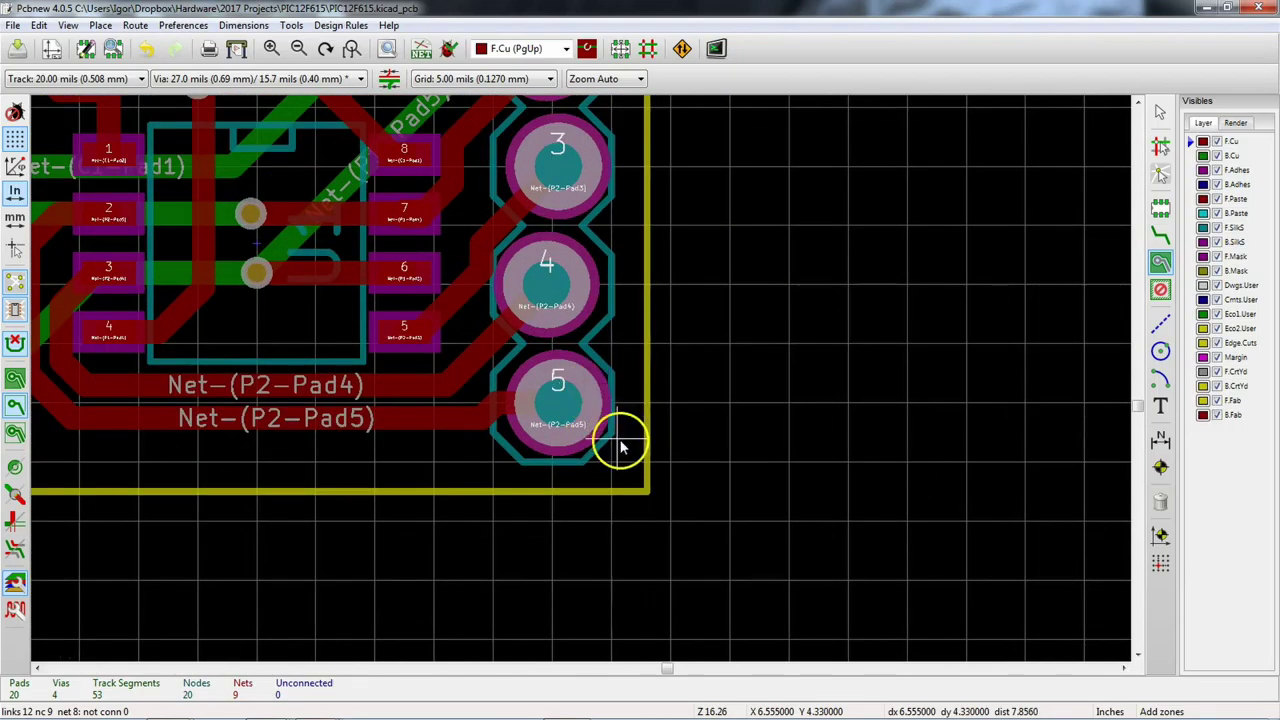
click(647, 494)
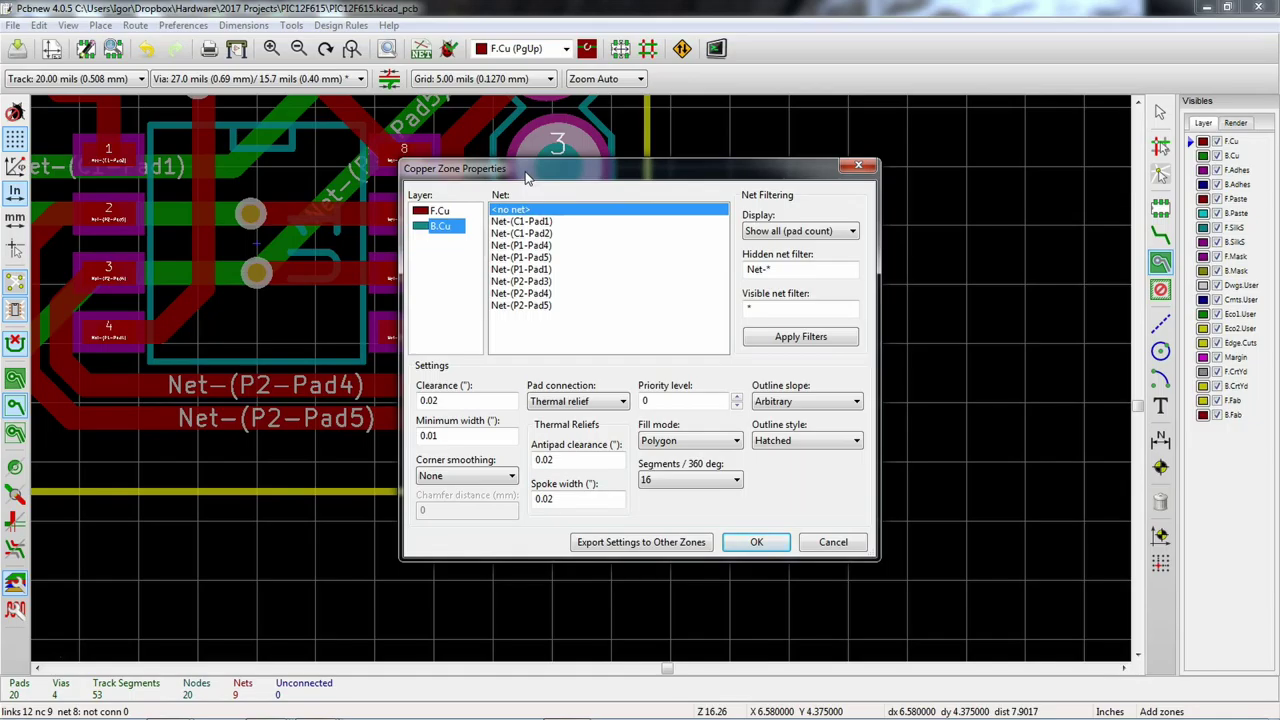
drag(527, 177, 714, 283)
drag(674, 261, 556, 211)
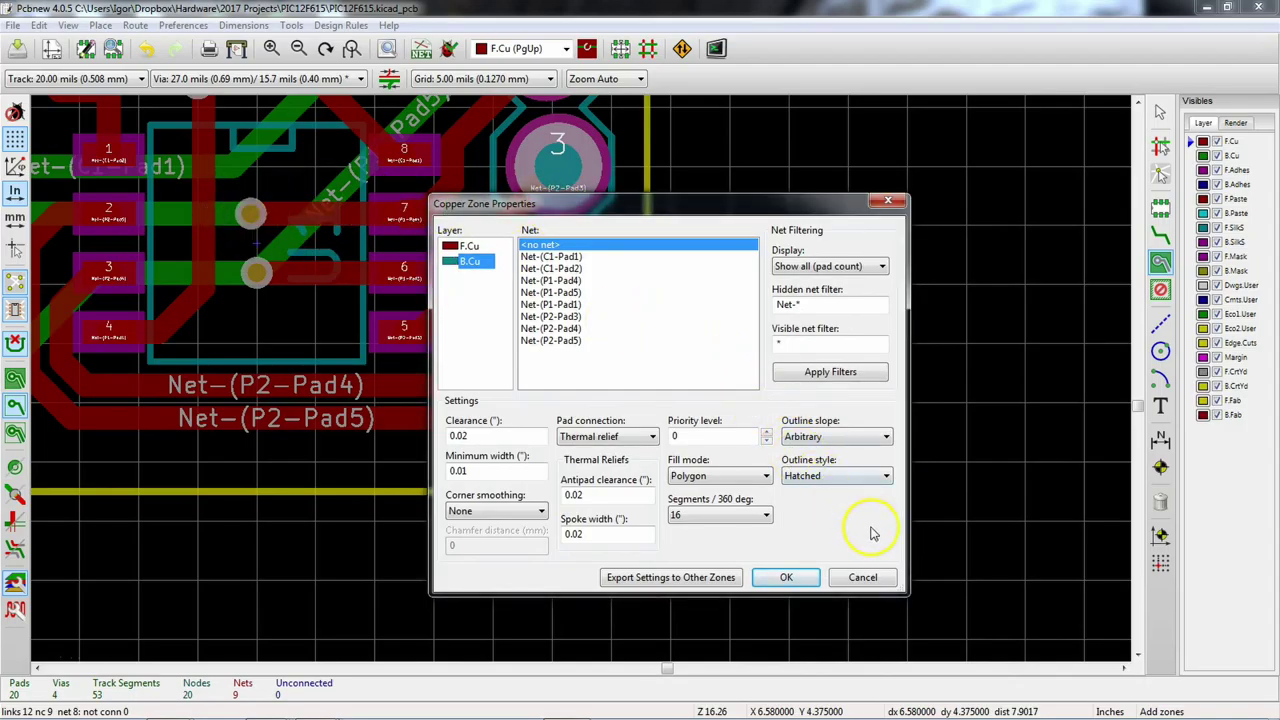
click(862, 578)
scroll(429, 477, up, 3)
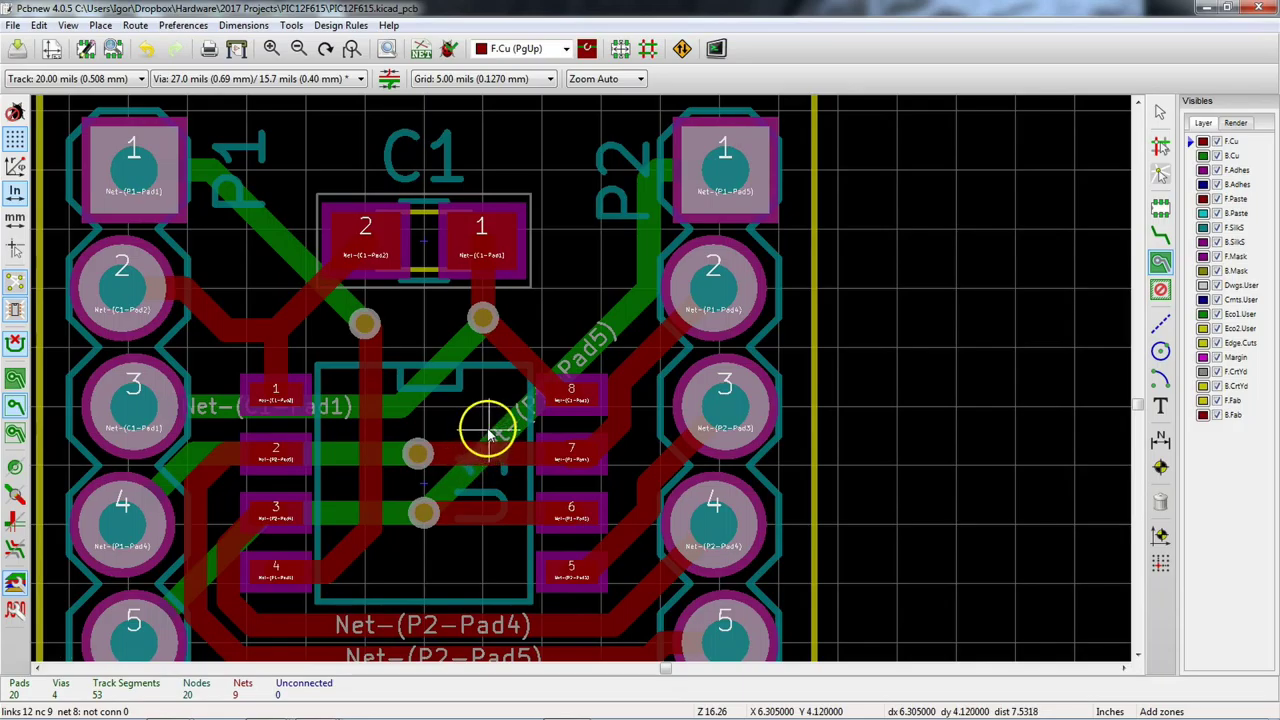
Step: Start a B.Cu zone at the top-right board corner assigned to net Net-(C1-Pad1)
scroll(483, 235, up, 4)
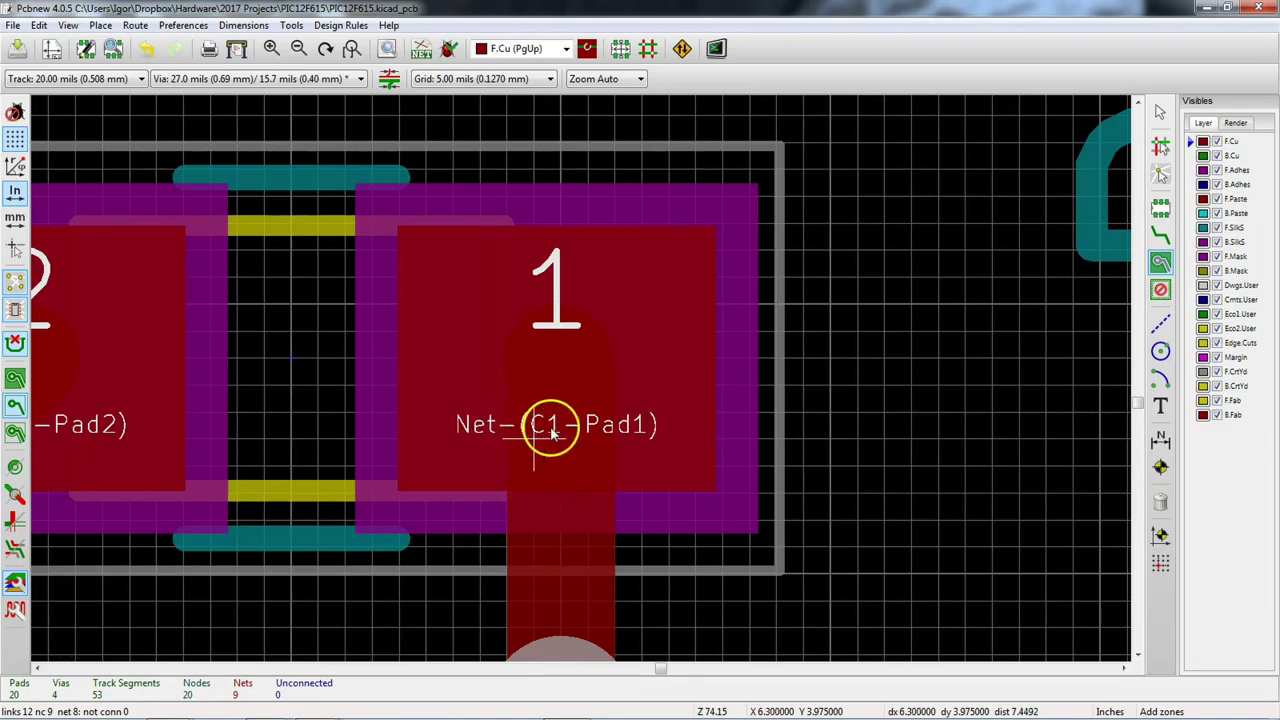
scroll(589, 390, down, 4)
scroll(589, 390, down, 2)
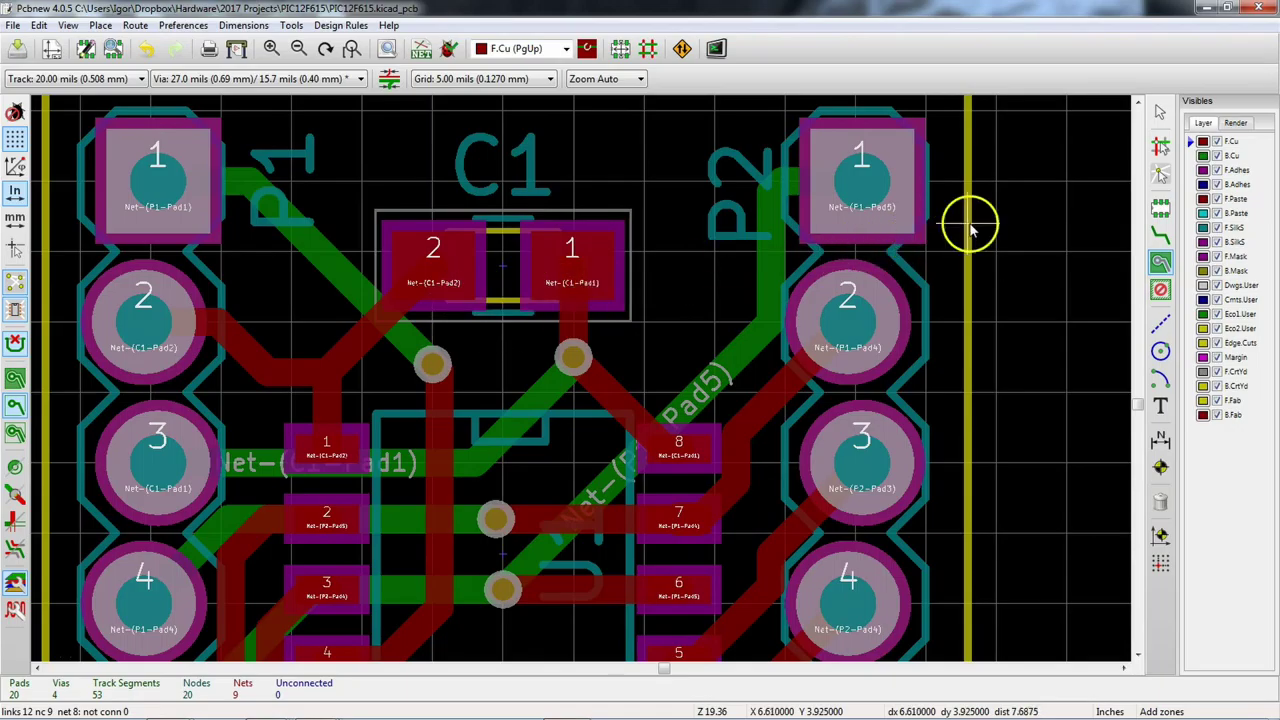
scroll(1000, 229, down, 1)
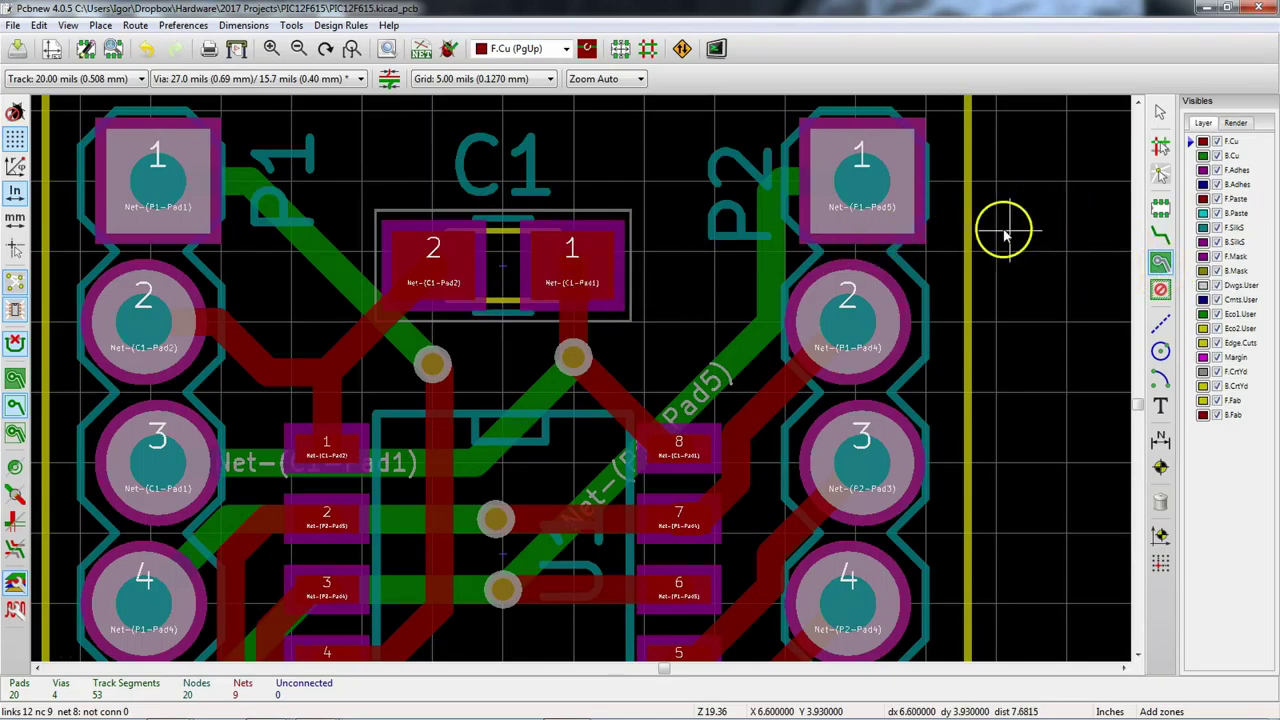
scroll(843, 351, up, 2)
scroll(589, 390, up, 2)
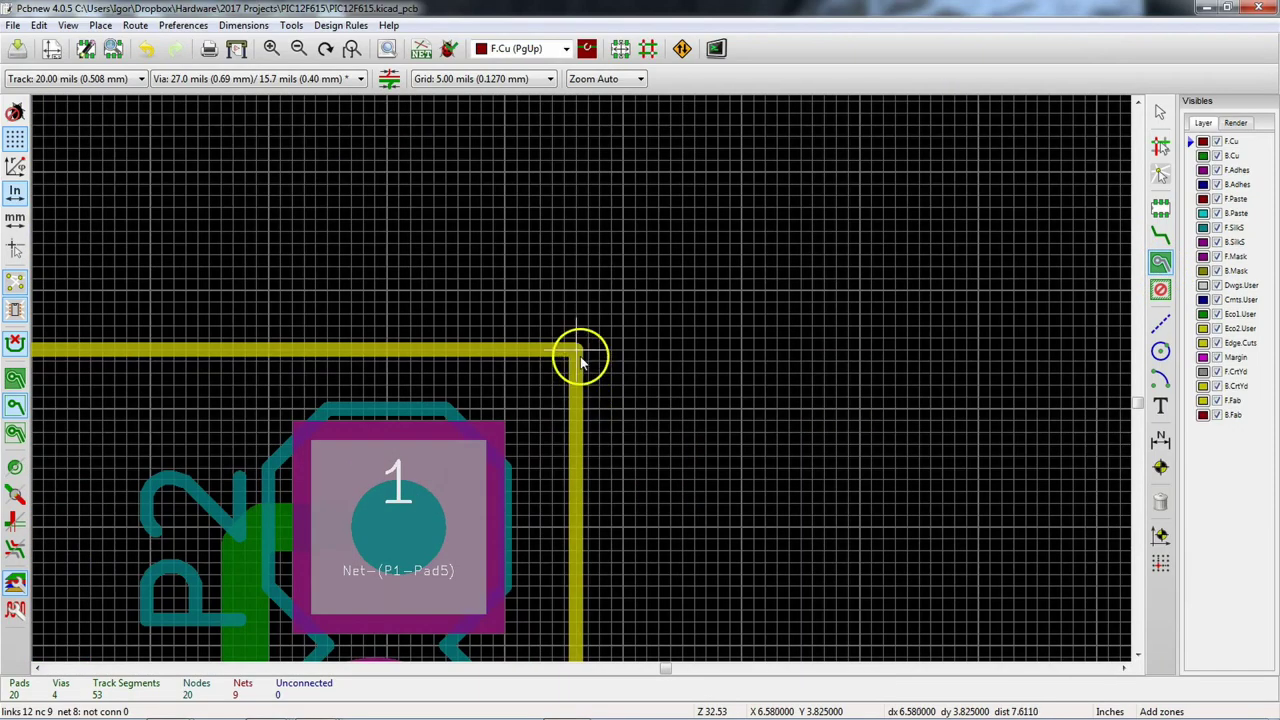
click(579, 358)
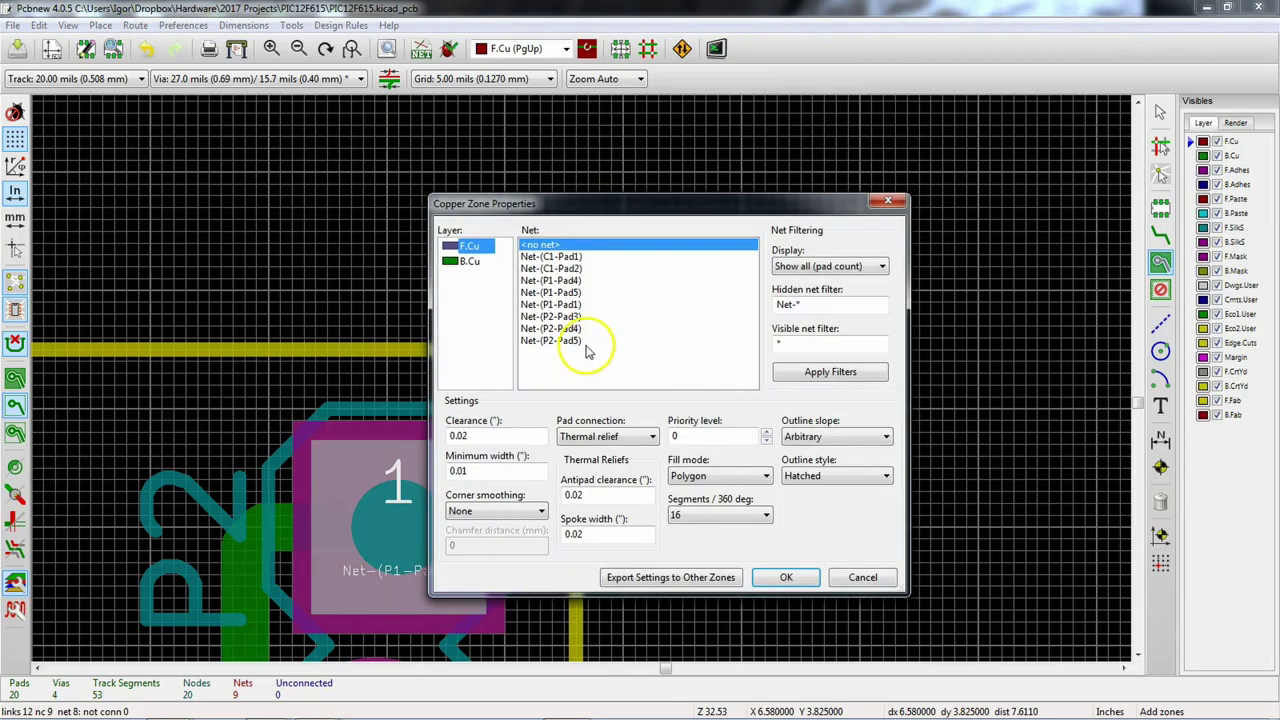
click(565, 257)
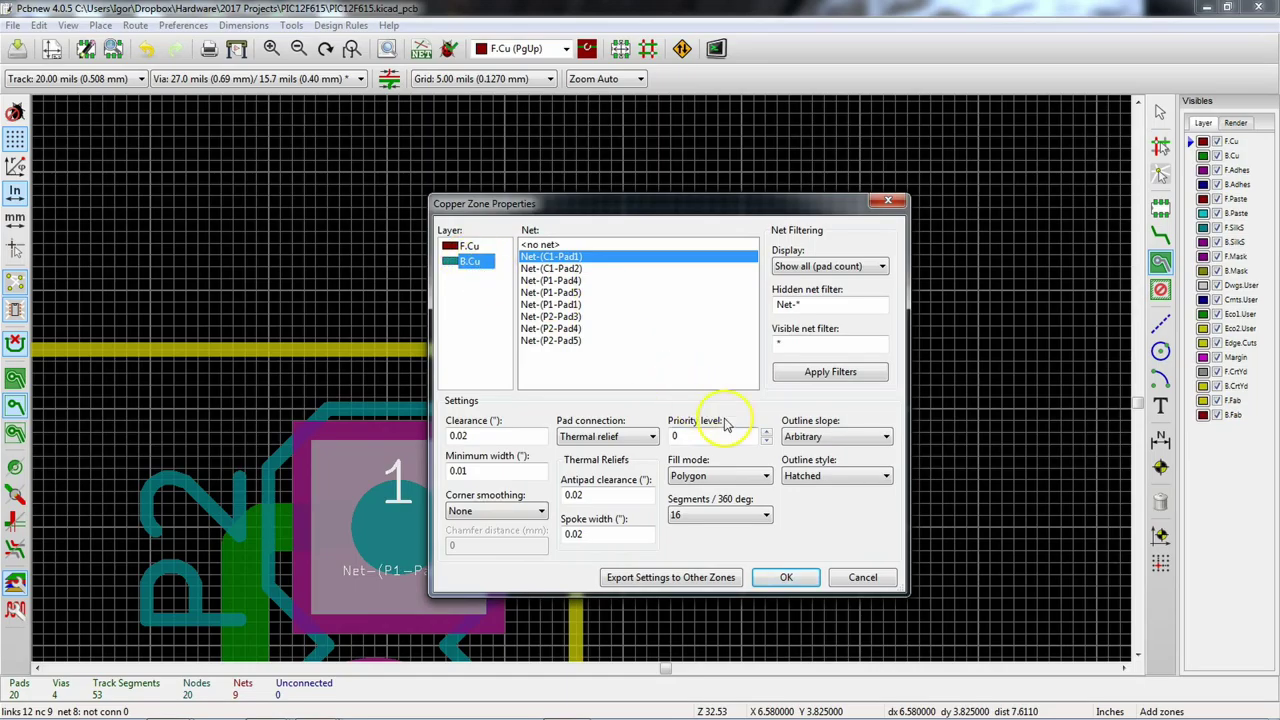
click(788, 578)
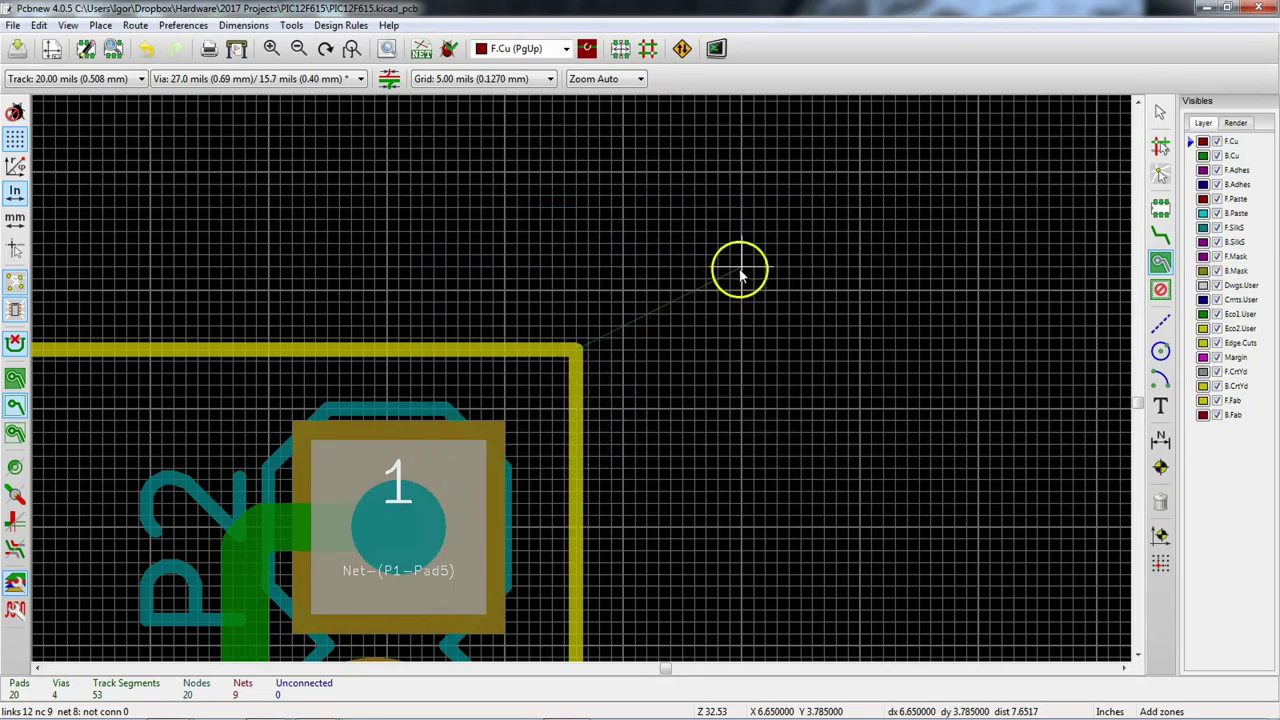
Step: Extend the zone outline to a corner at the board's top-left
middle_drag(405, 290, 871, 209)
ctrl+scroll(340, 240, left, 1)
middle_drag(340, 240, 925, 190)
click(216, 228)
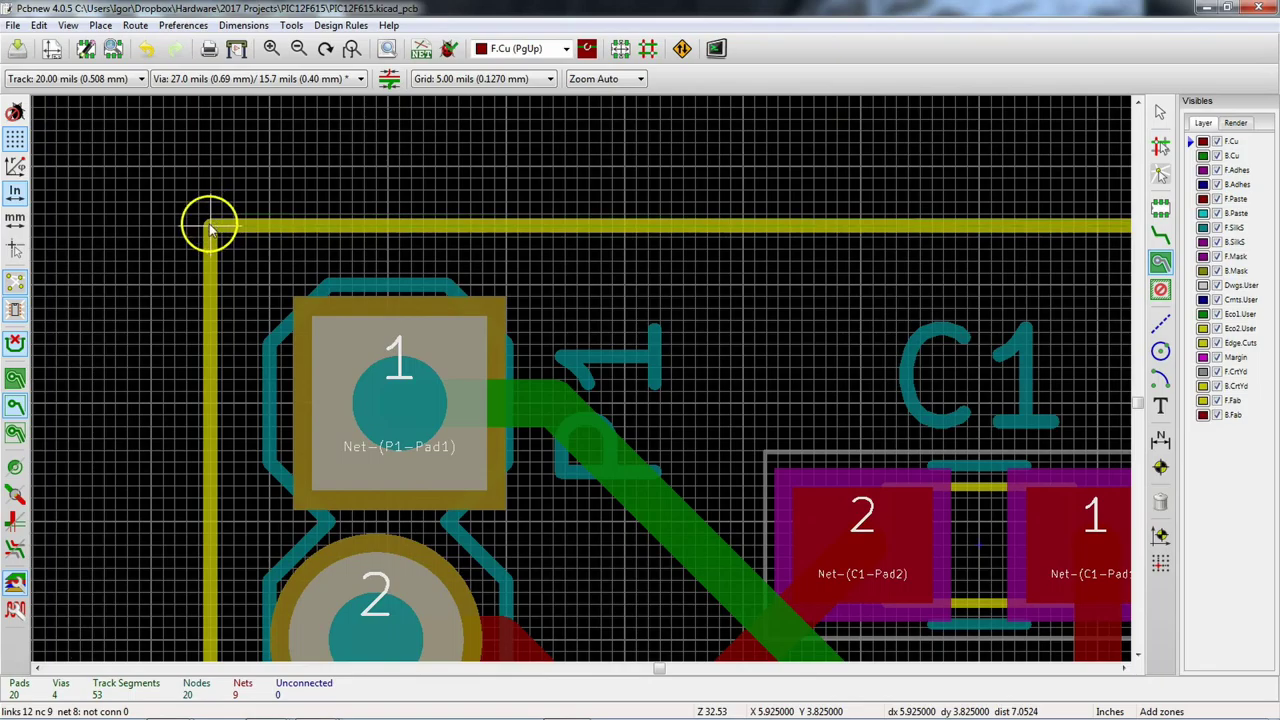
Step: Pan along the bottom and right edges back to the top-right, then centre the whole board
middle_drag(306, 514, 300, 100)
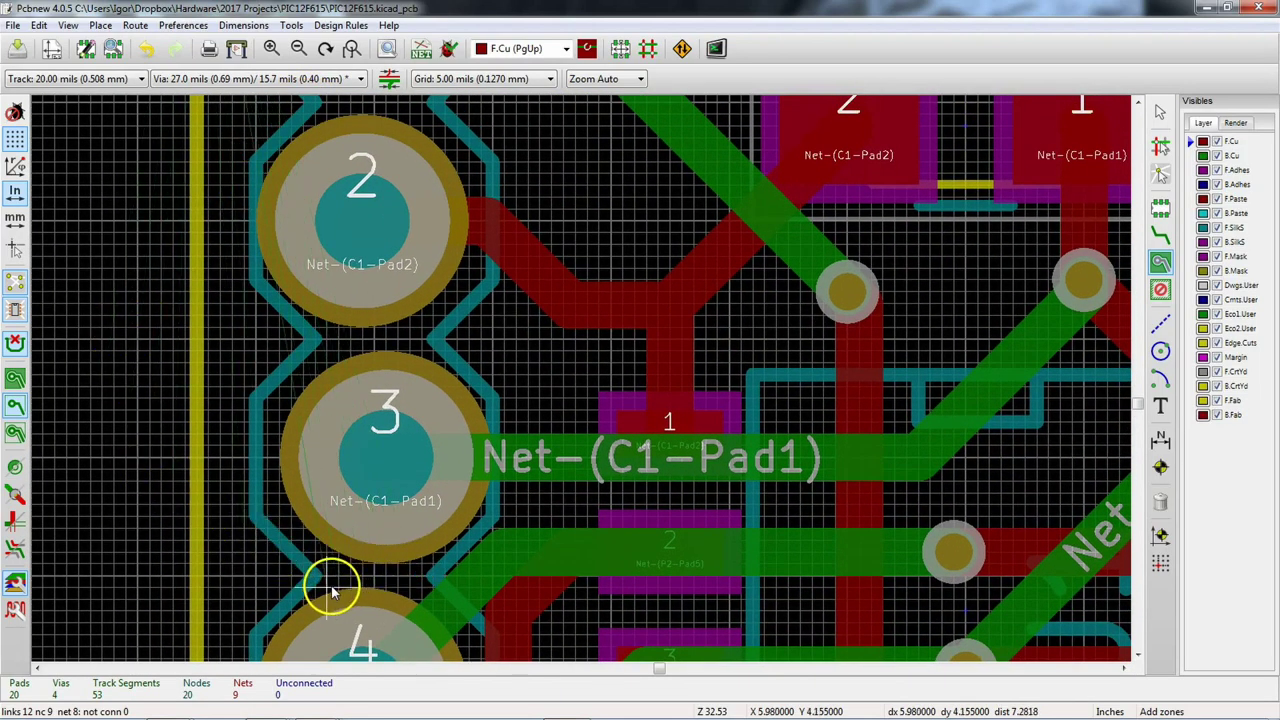
middle_drag(397, 506, 397, 246)
middle_drag(275, 625, 355, 406)
middle_drag(324, 538, 311, 477)
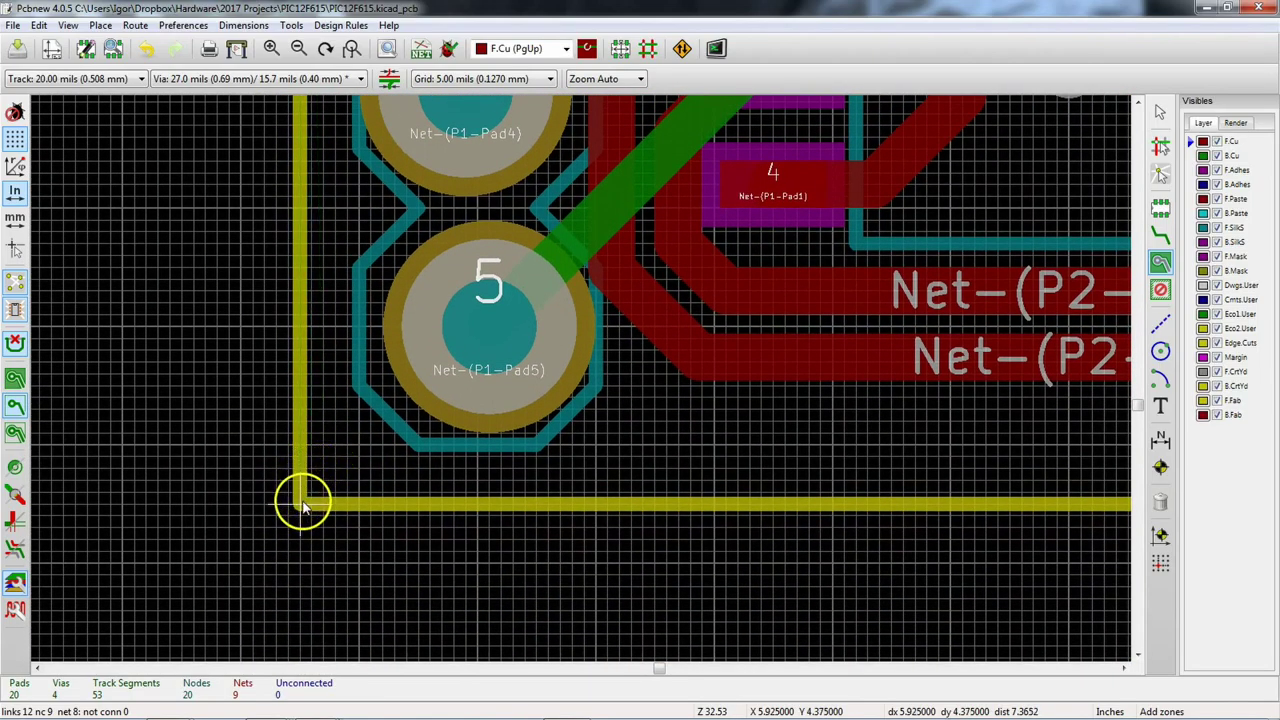
middle_drag(903, 491, 55, 490)
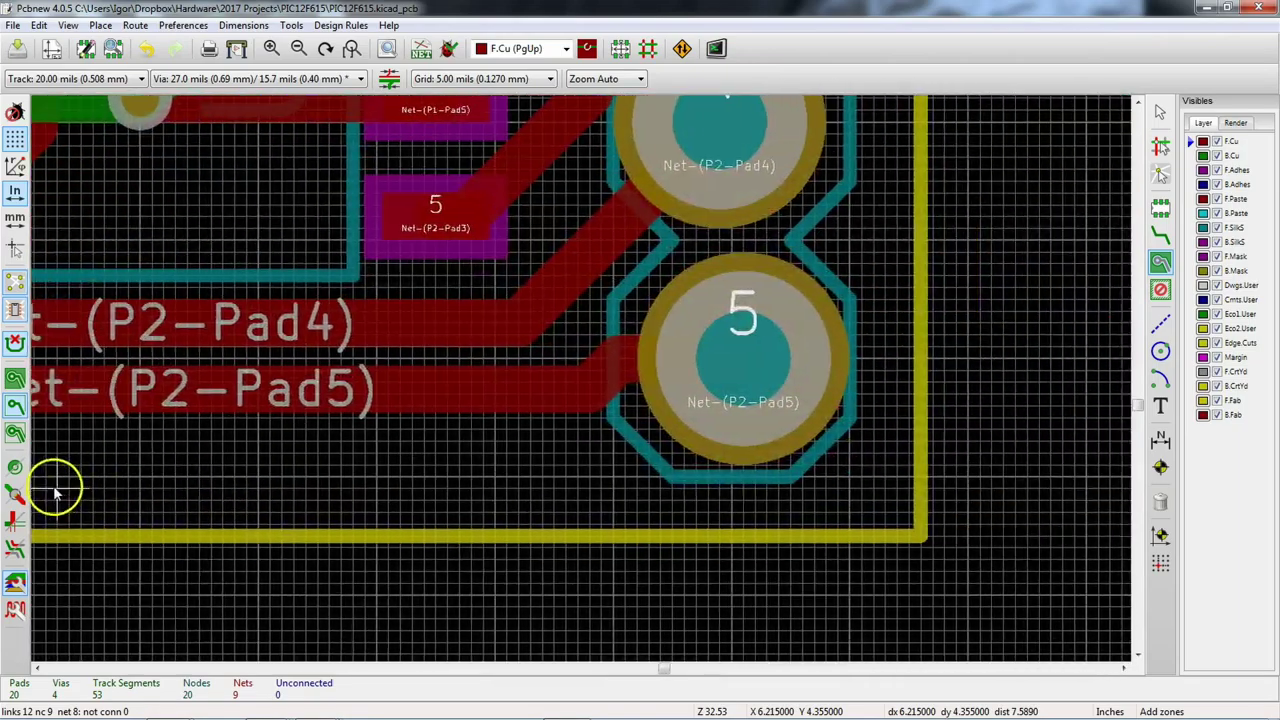
middle_drag(829, 517, 380, 451)
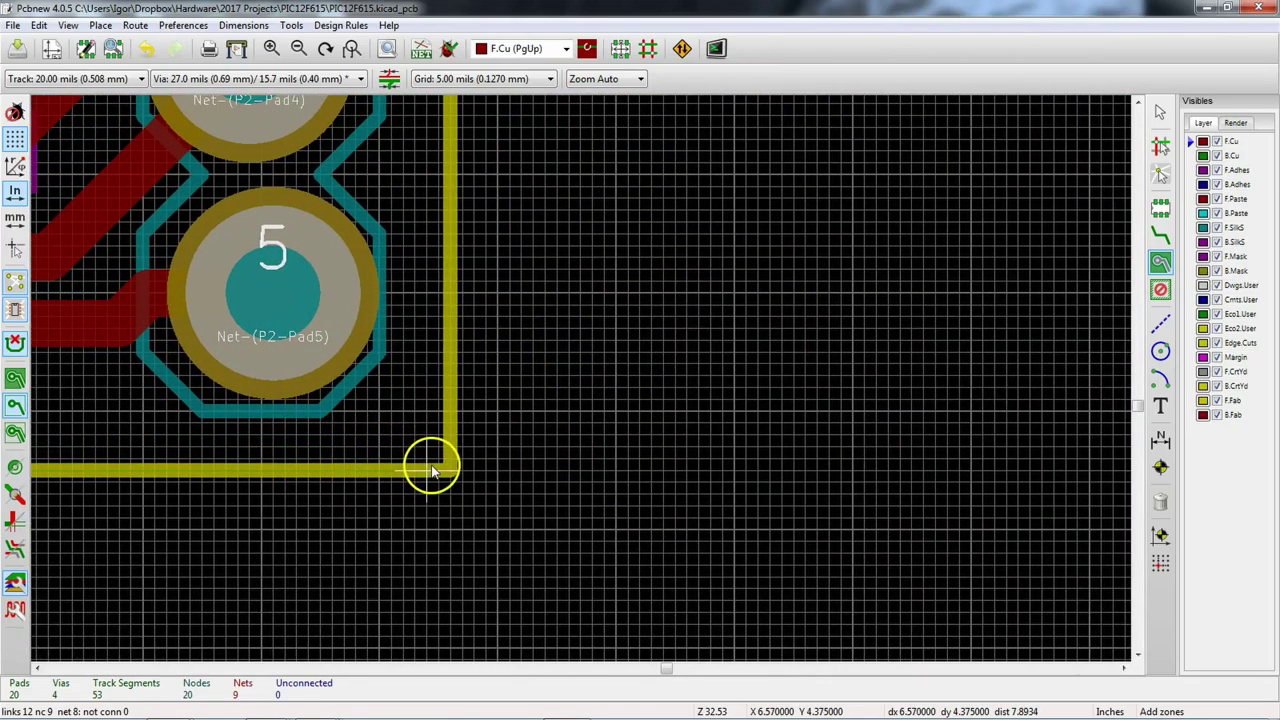
mouse_move(551, 220)
middle_down()
mouse_move(591, 606)
mouse_move(614, 289)
mouse_move(605, 378)
mouse_move(651, 500)
middle_up()
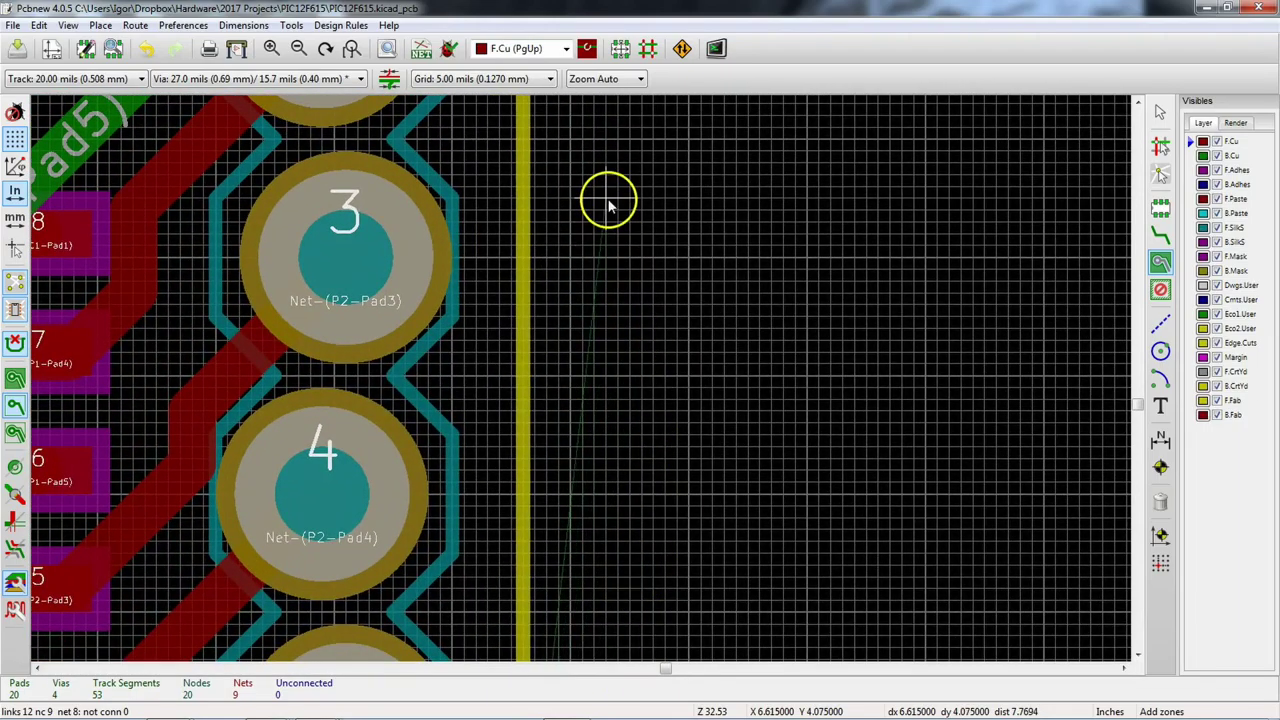
middle_drag(608, 206, 606, 706)
middle_drag(621, 186, 629, 571)
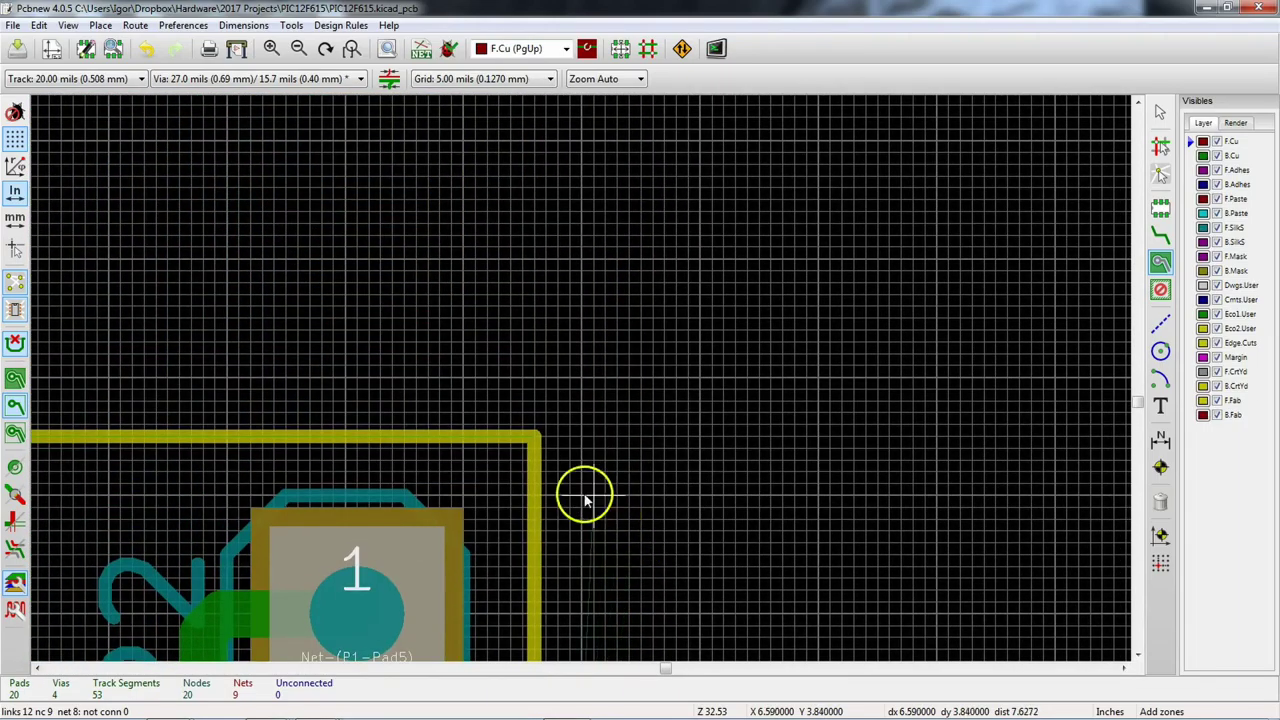
middle_drag(586, 500, 591, 377)
scroll(595, 385, up, 2)
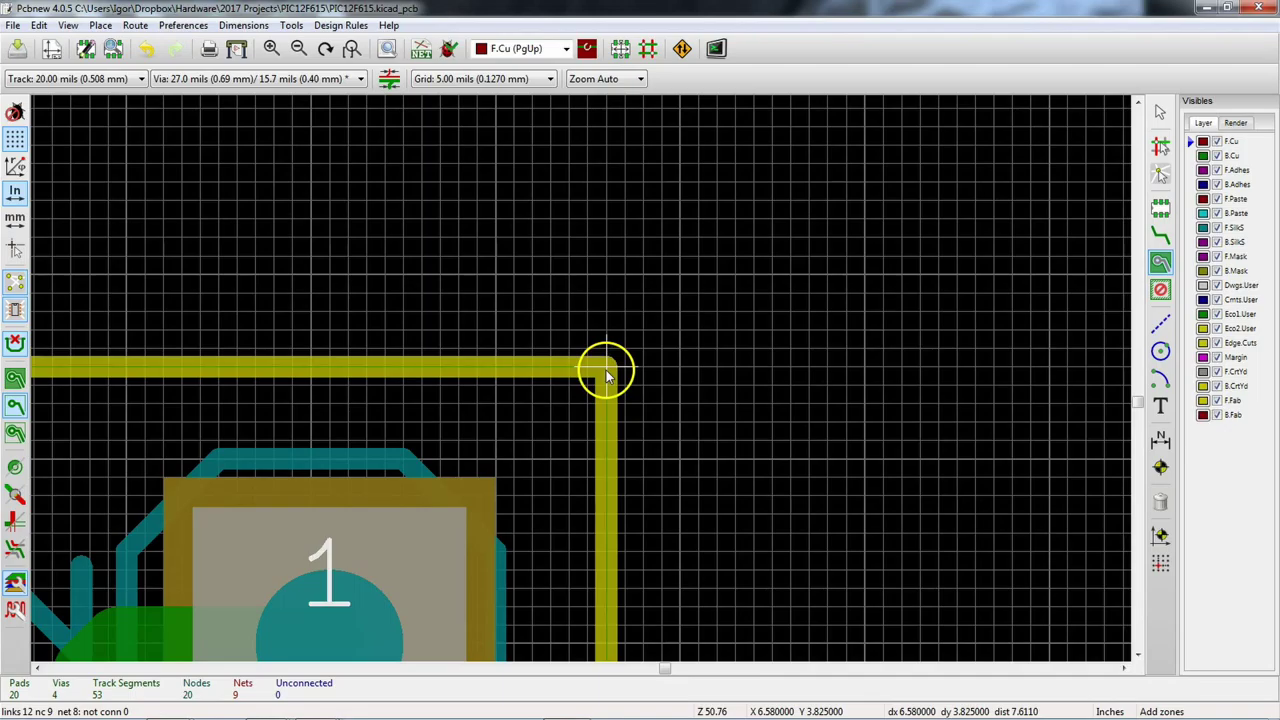
scroll(586, 380, down, 5)
middle_drag(410, 480, 620, 340)
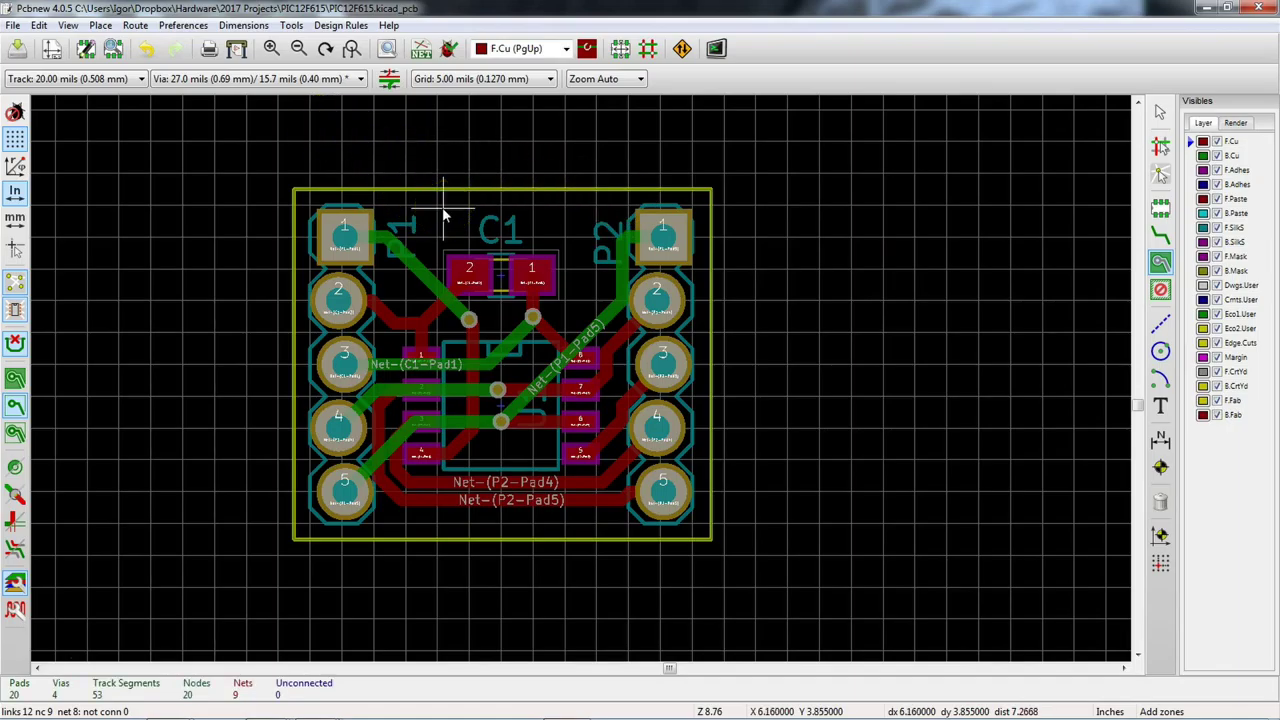
Step: Switch to the alternate canvas rendering with F11
key(F11)
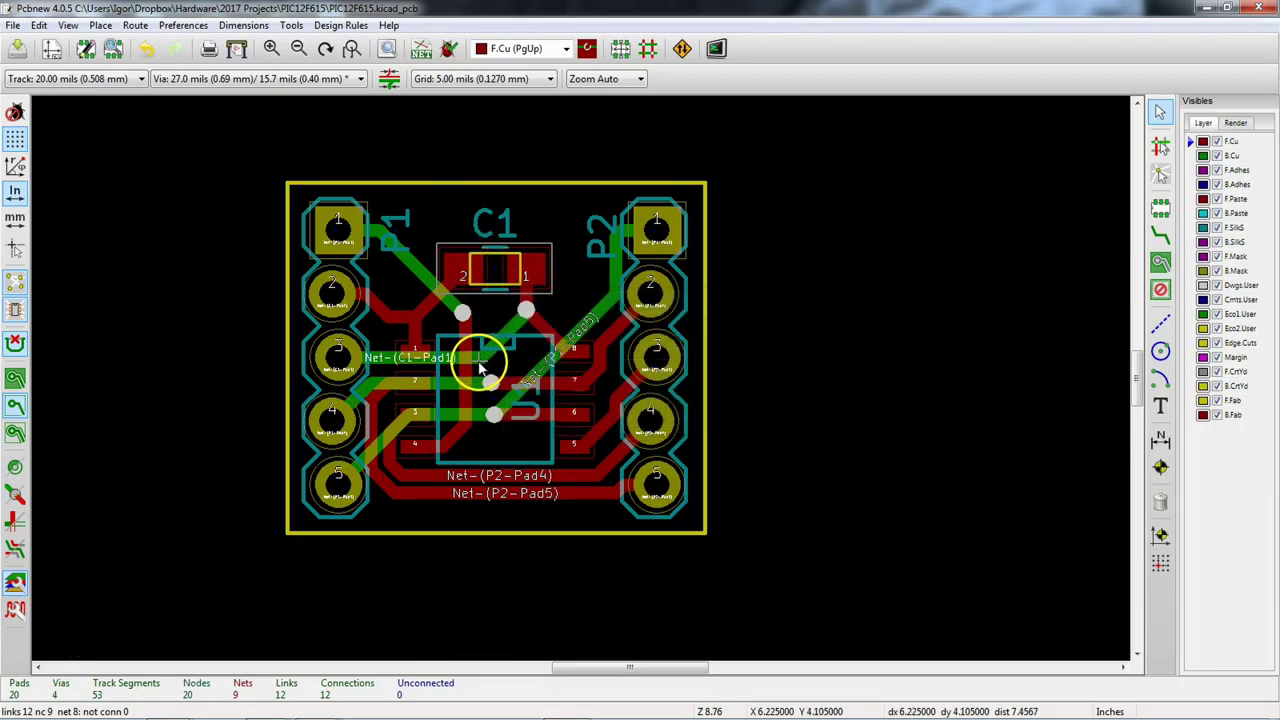
scroll(612, 433, up, 3)
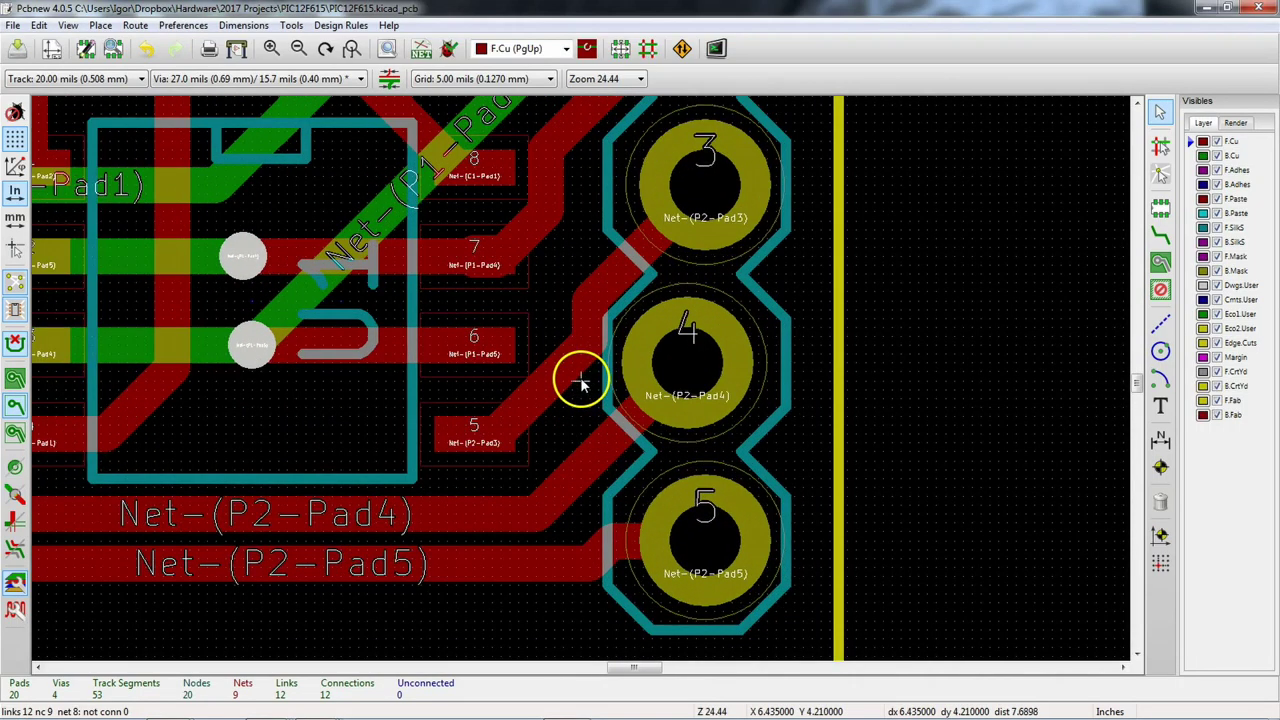
scroll(578, 380, down, 3)
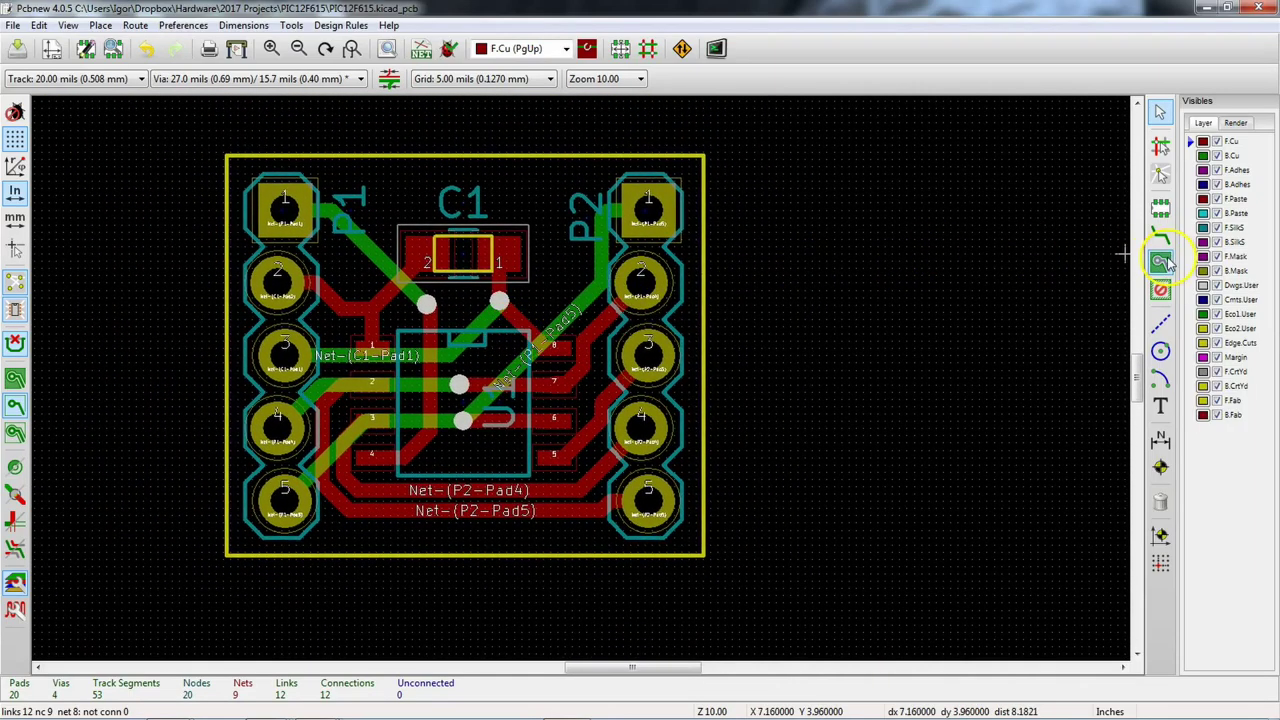
Step: Start a filled zone at the board's top-right corner, dismissing the zone display warning
click(1161, 262)
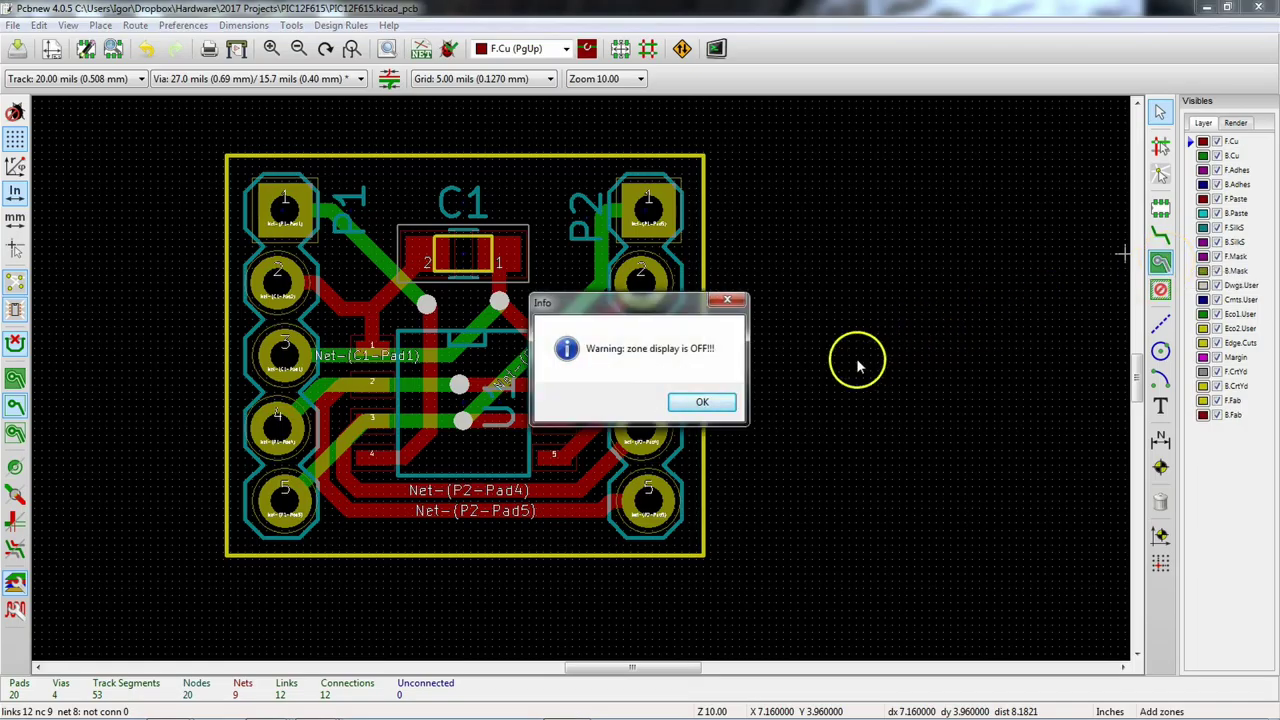
click(705, 402)
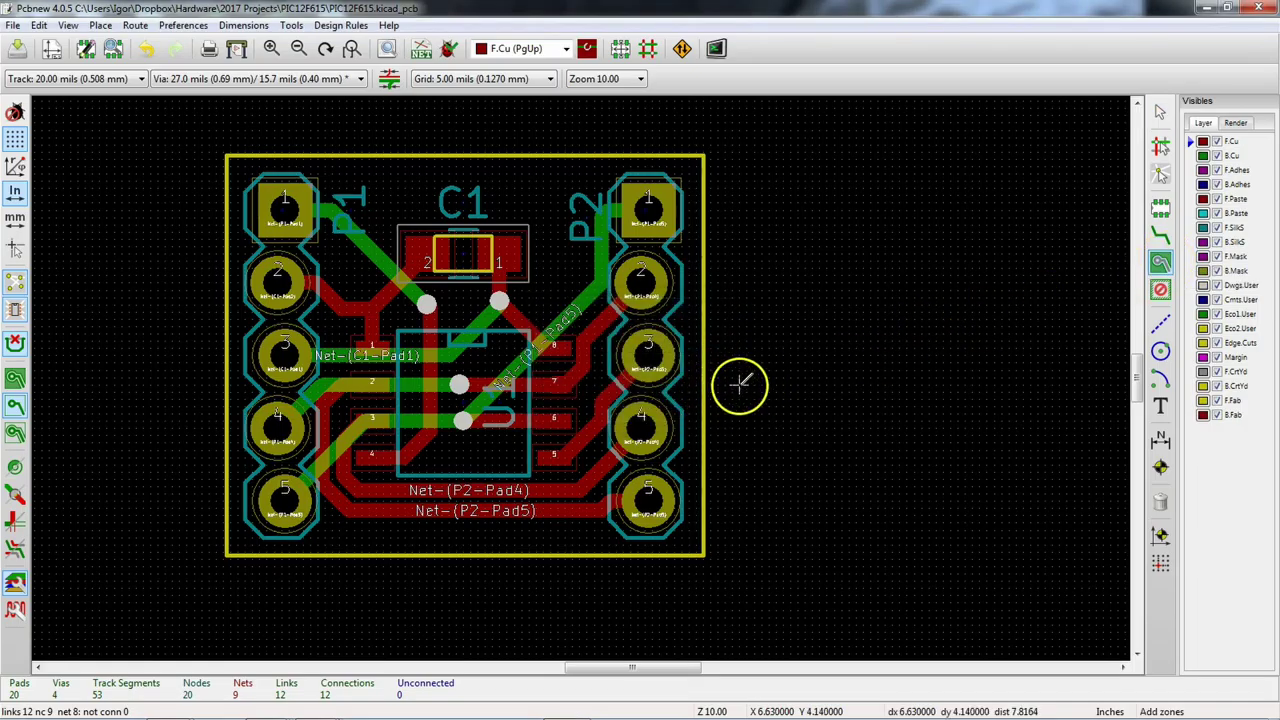
click(706, 153)
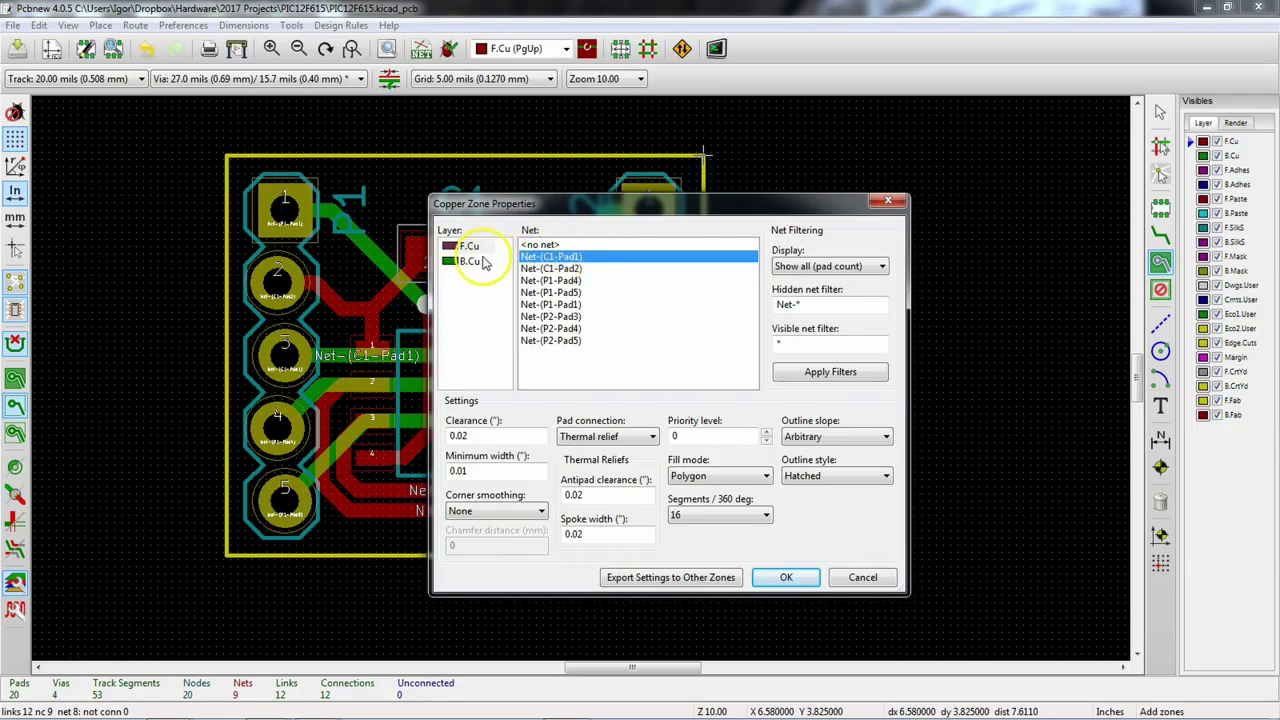
Step: Put the zone on layer B.Cu and place its first corner at the board's top-left
click(538, 259)
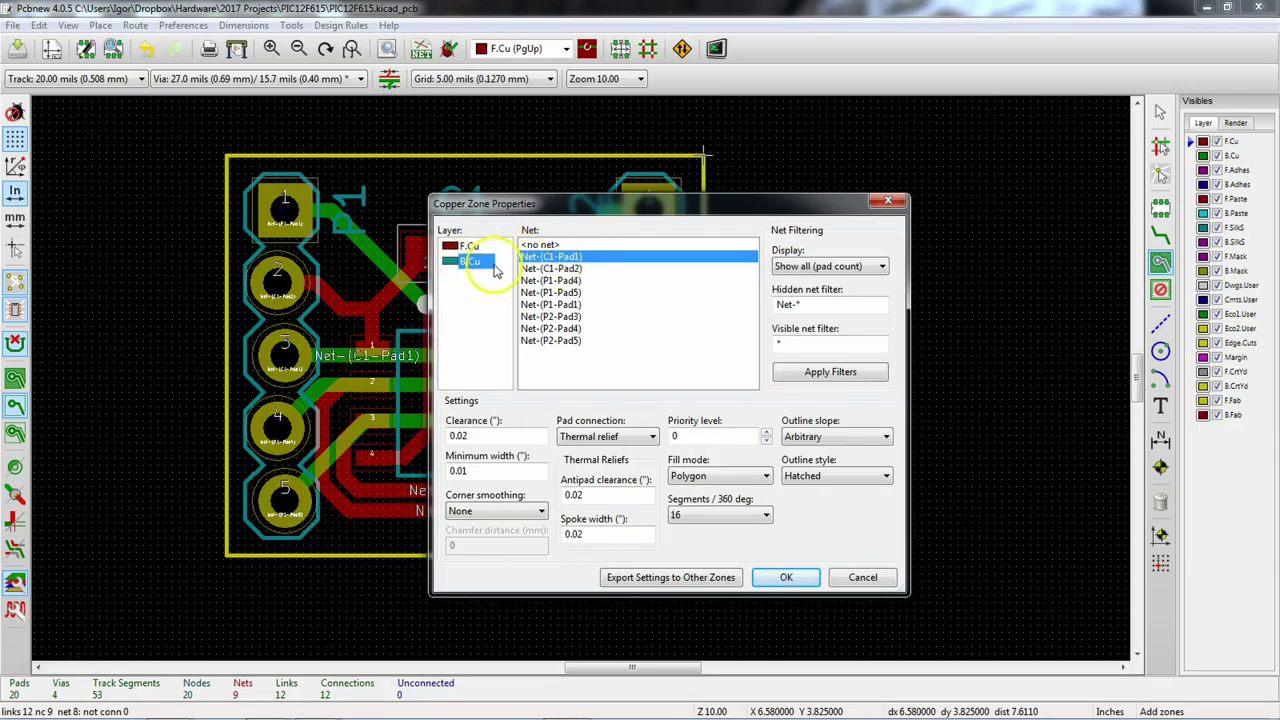
click(786, 578)
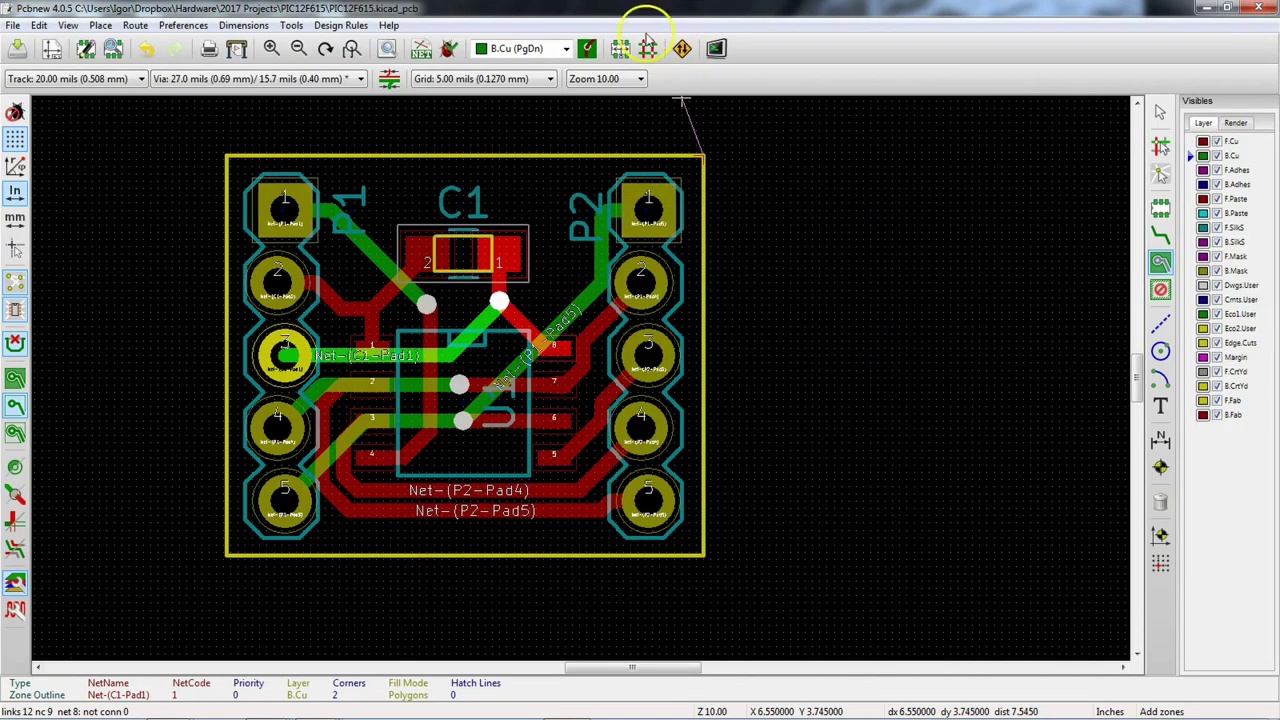
click(229, 155)
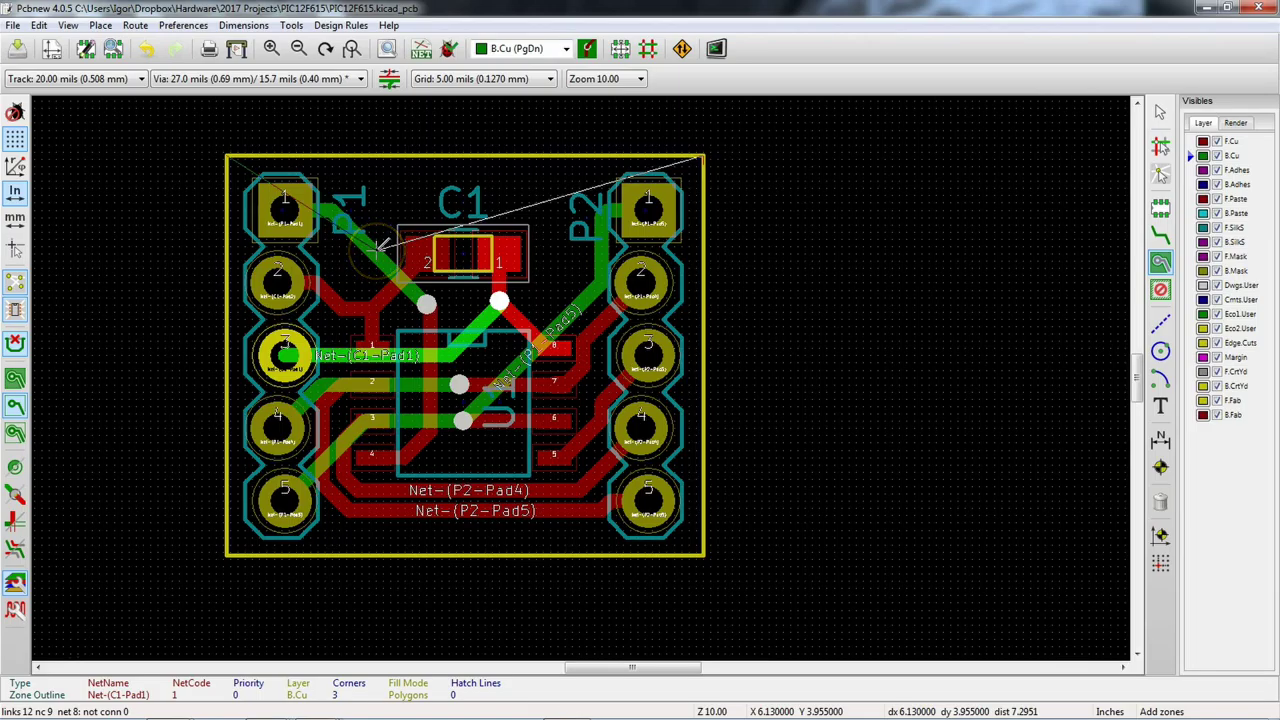
drag(378, 244, 387, 313)
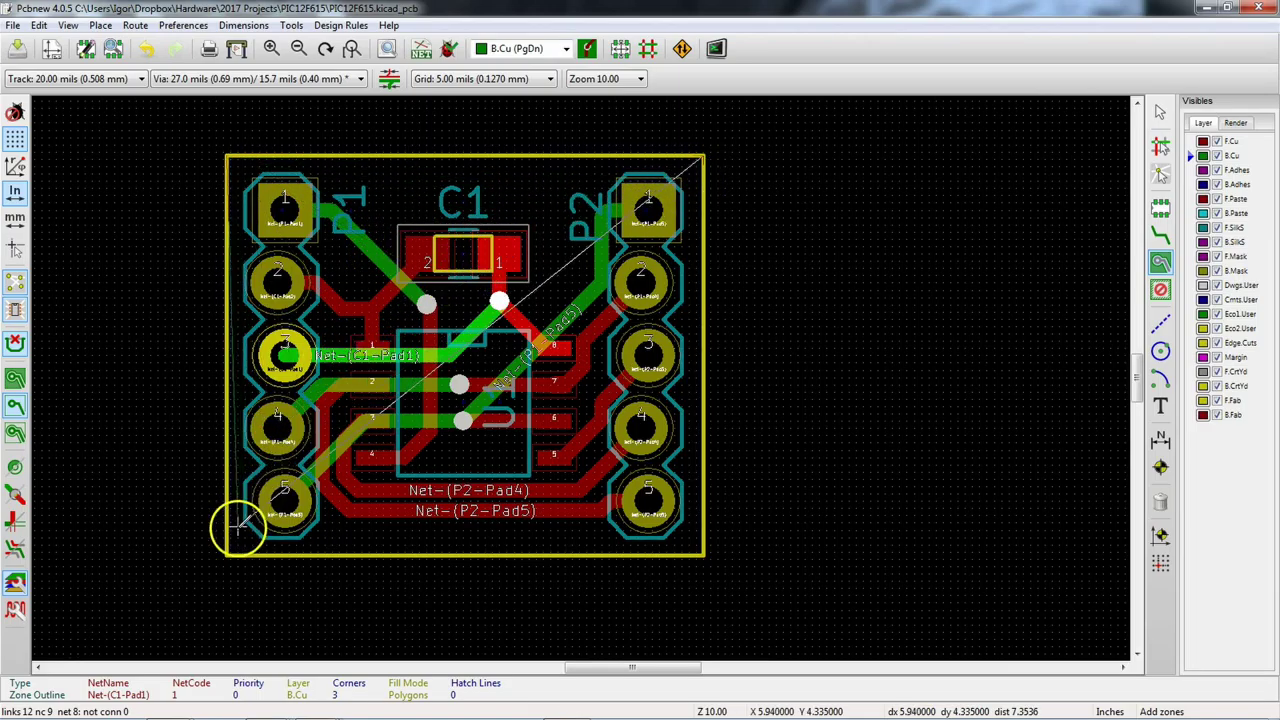
scroll(230, 556, up, 2)
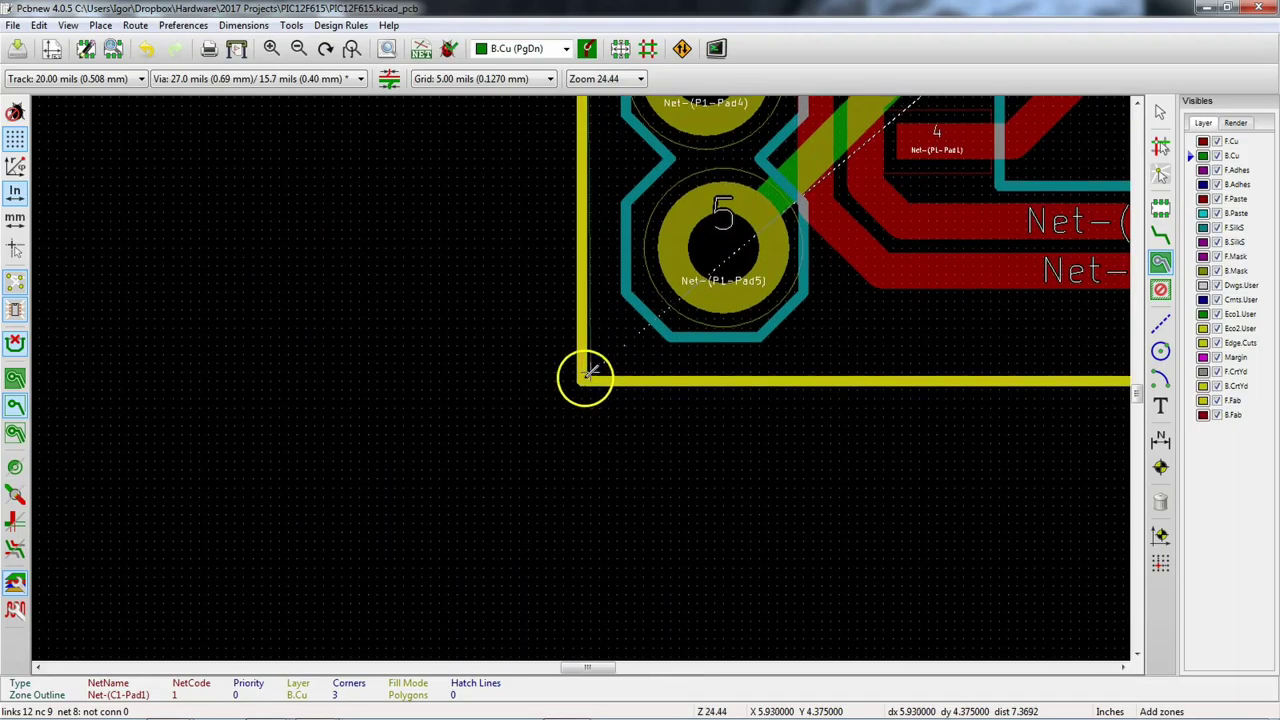
Step: Add the bottom-left and bottom-right corners and close the outline at the top-right
click(583, 378)
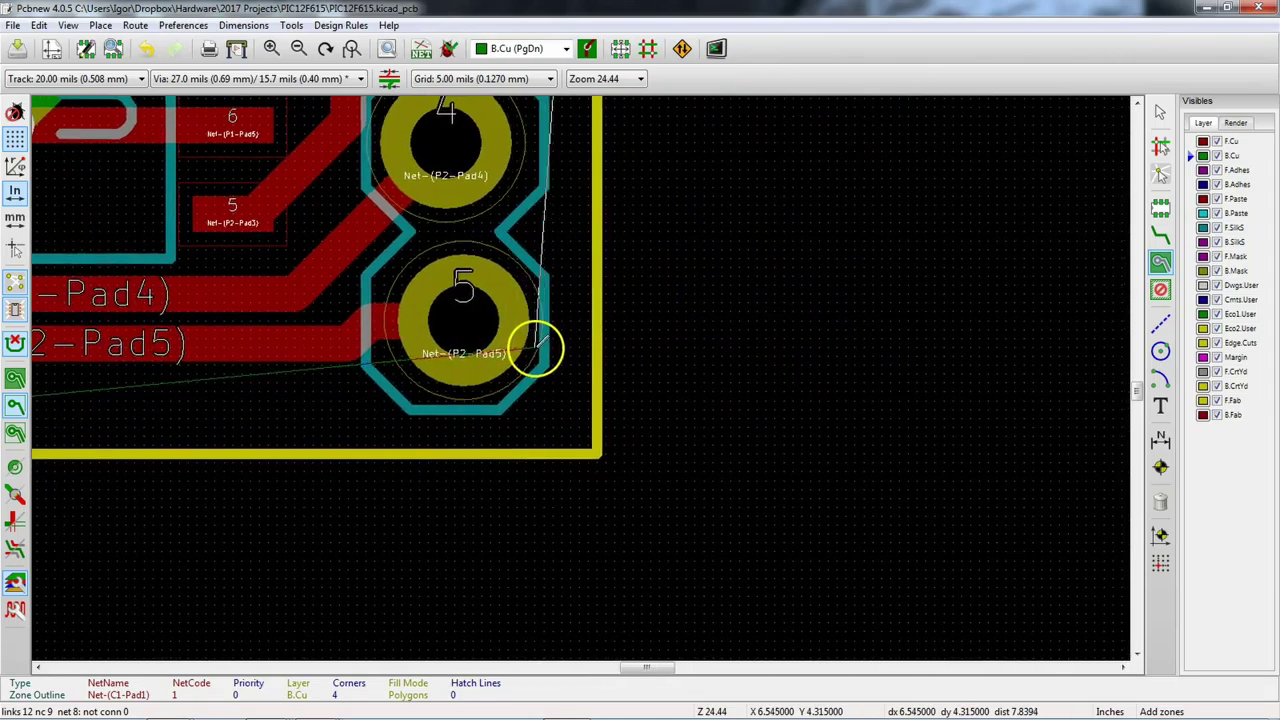
click(590, 443)
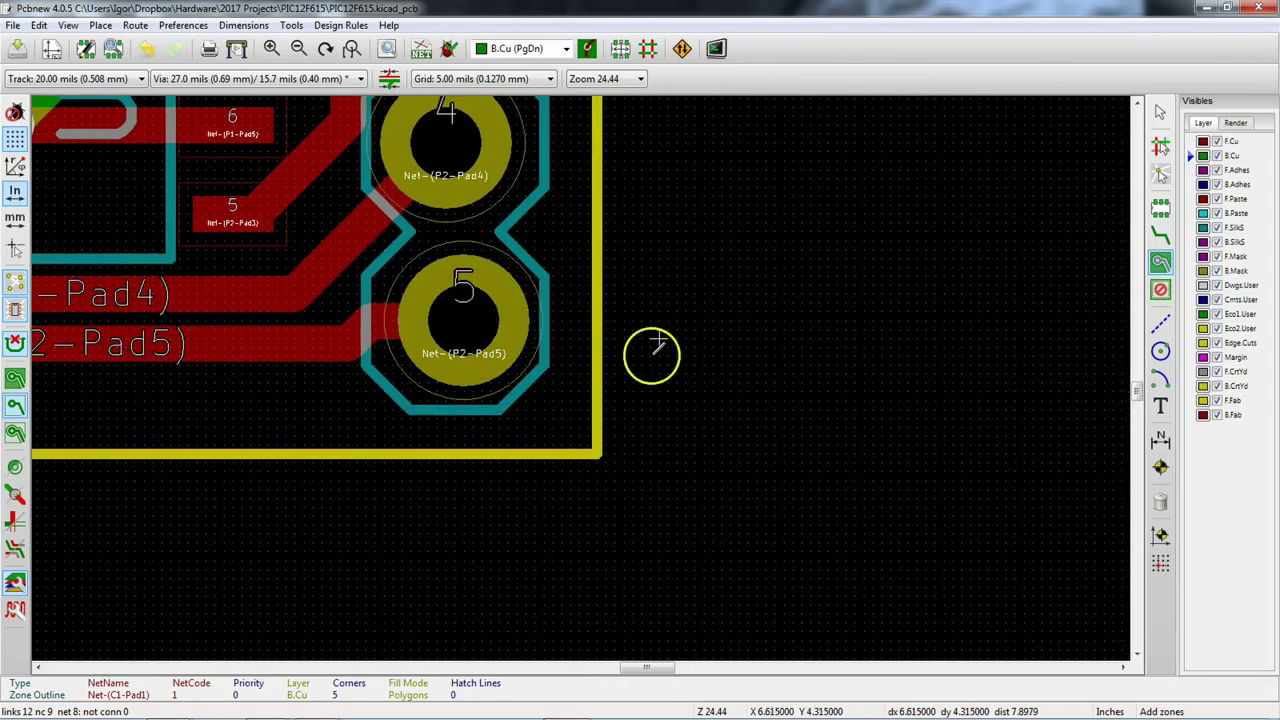
scroll(697, 145, up, 5)
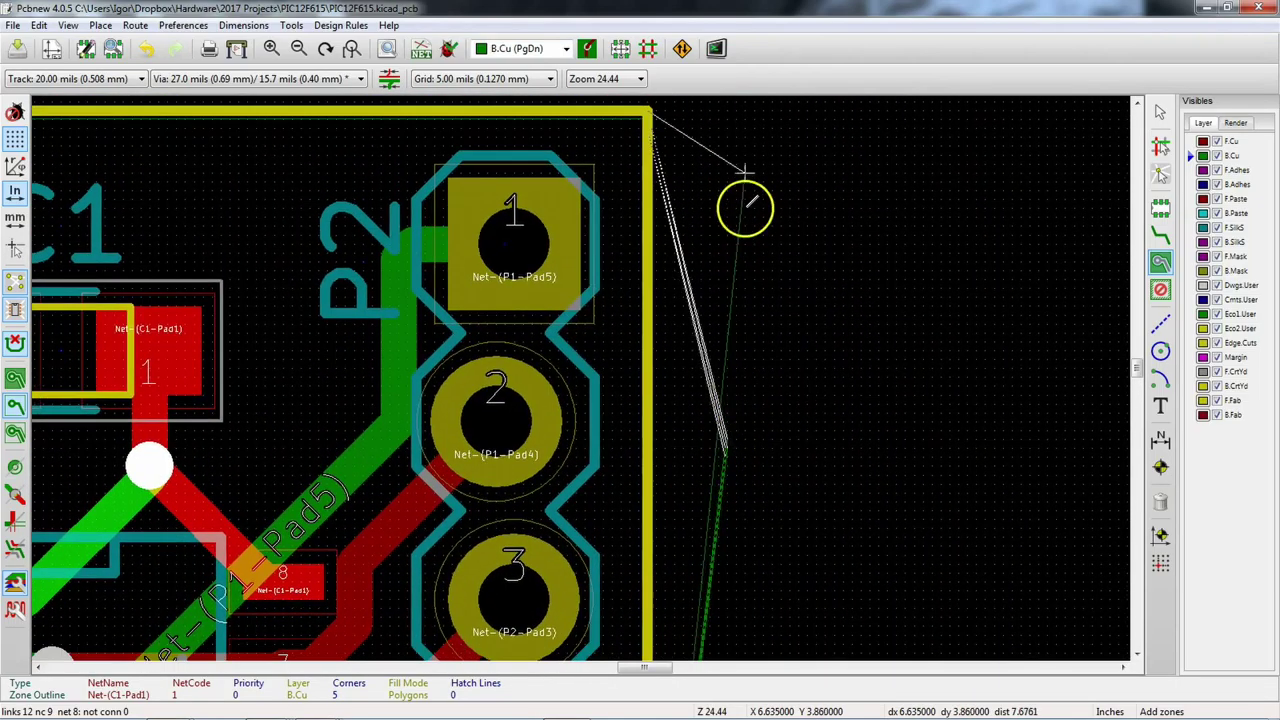
scroll(578, 380, up, 2)
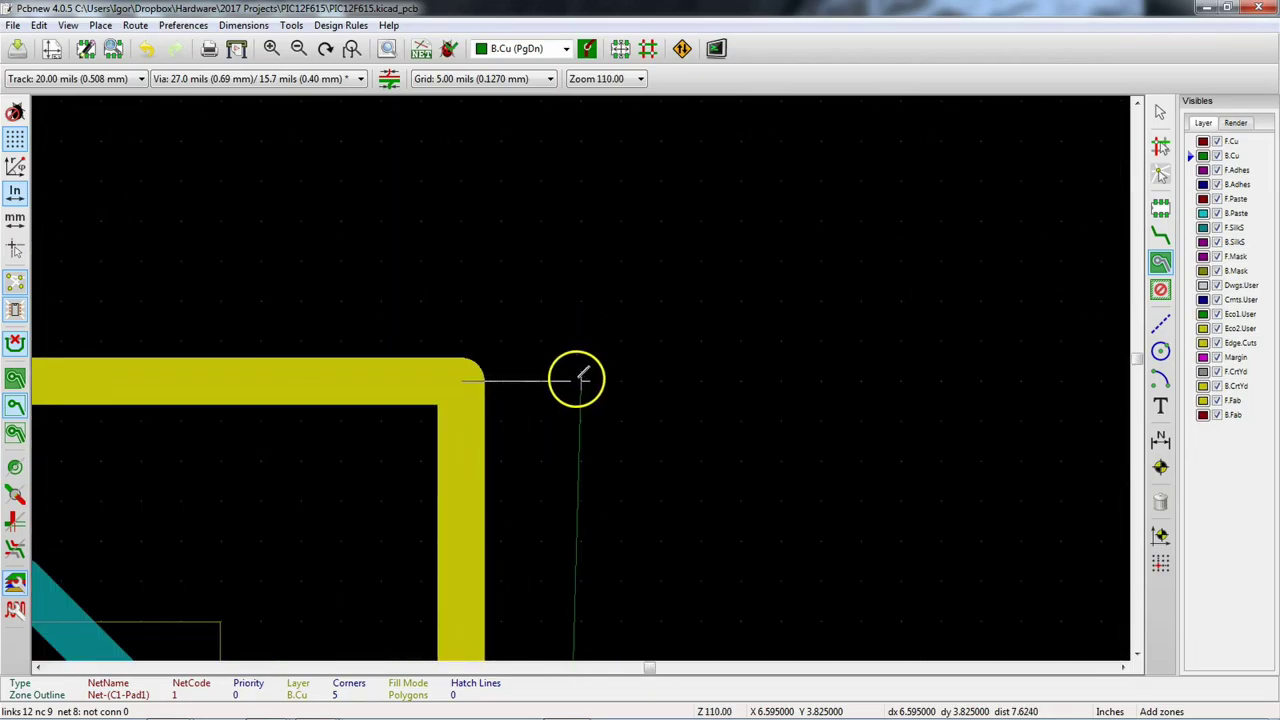
double_click(463, 378)
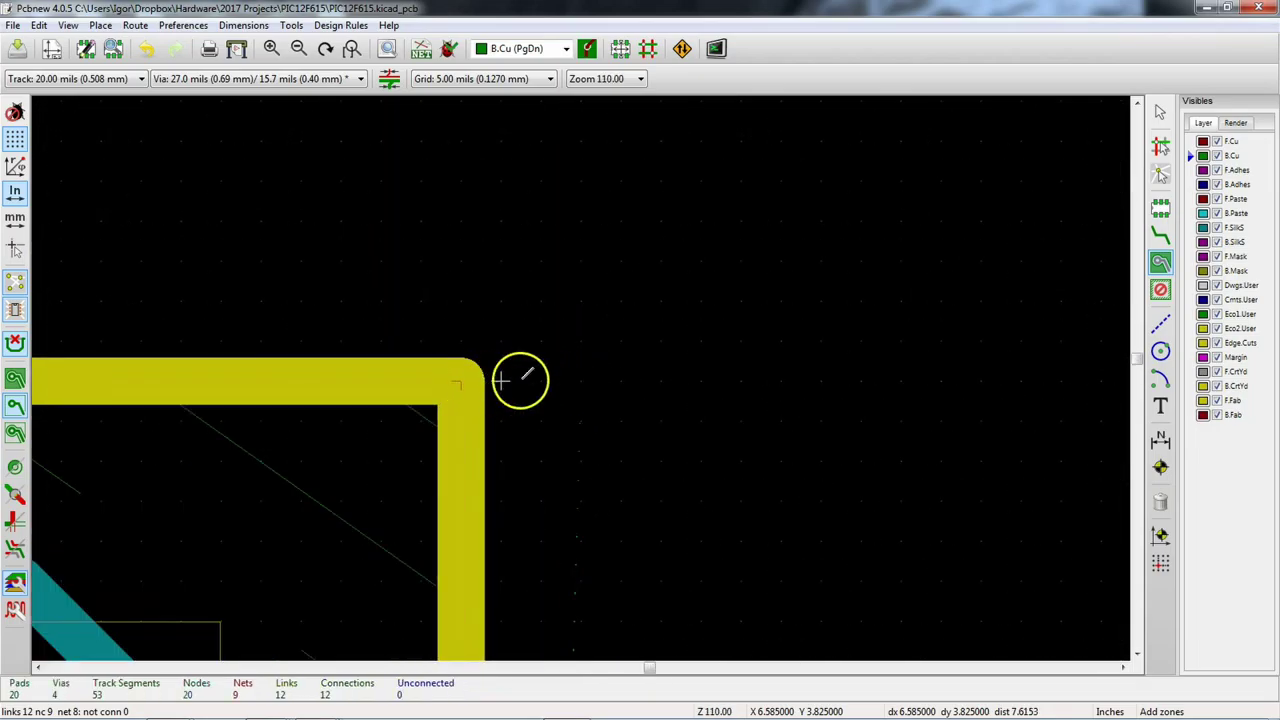
scroll(463, 380, down, 3)
scroll(422, 393, up, 1)
scroll(580, 231, down, 1)
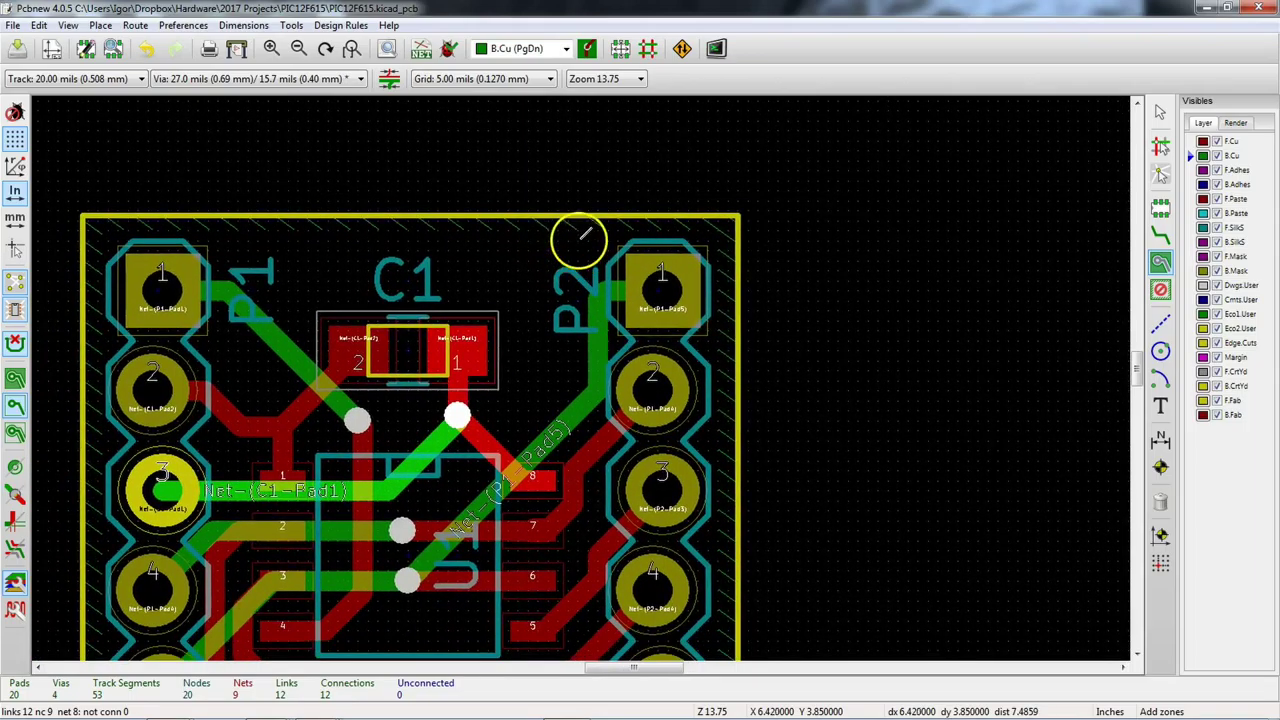
Step: Show zones as filled and run Fill or Refill All Zones to pour the Net-(C1-Pad1) copper
scroll(348, 388, down, 1)
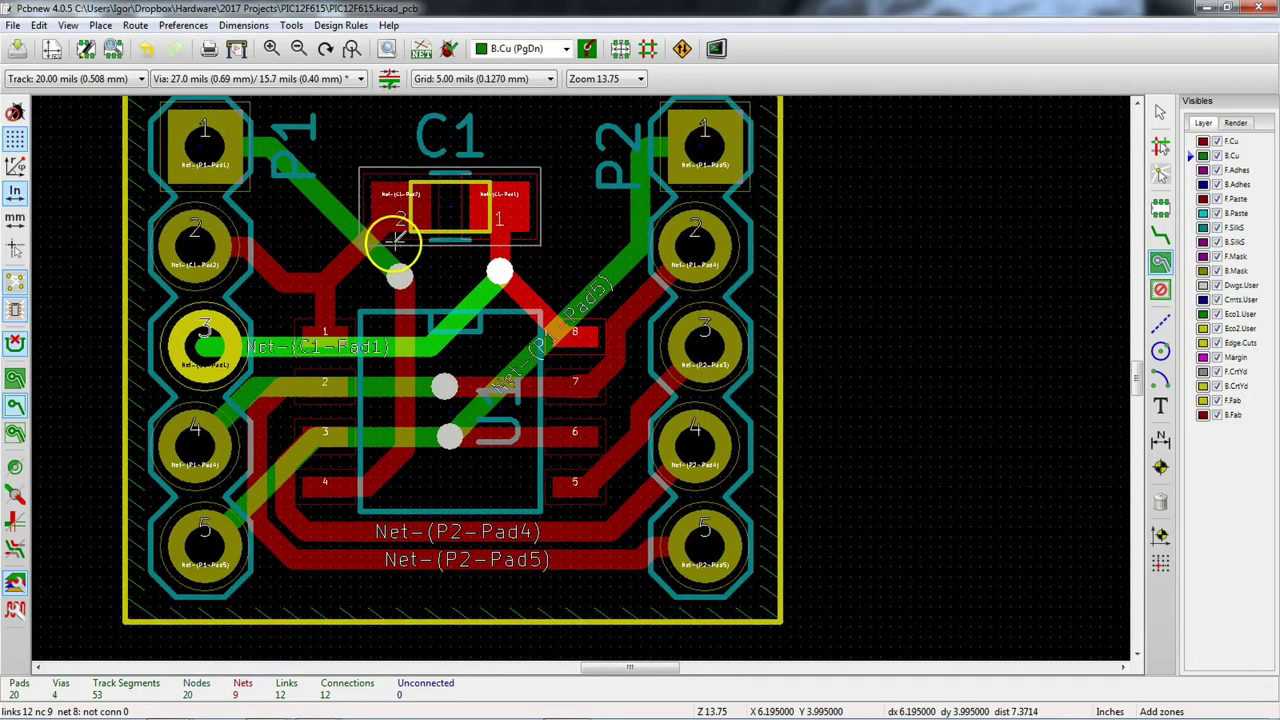
scroll(391, 234, down, 1)
middle_drag(748, 380, 588, 297)
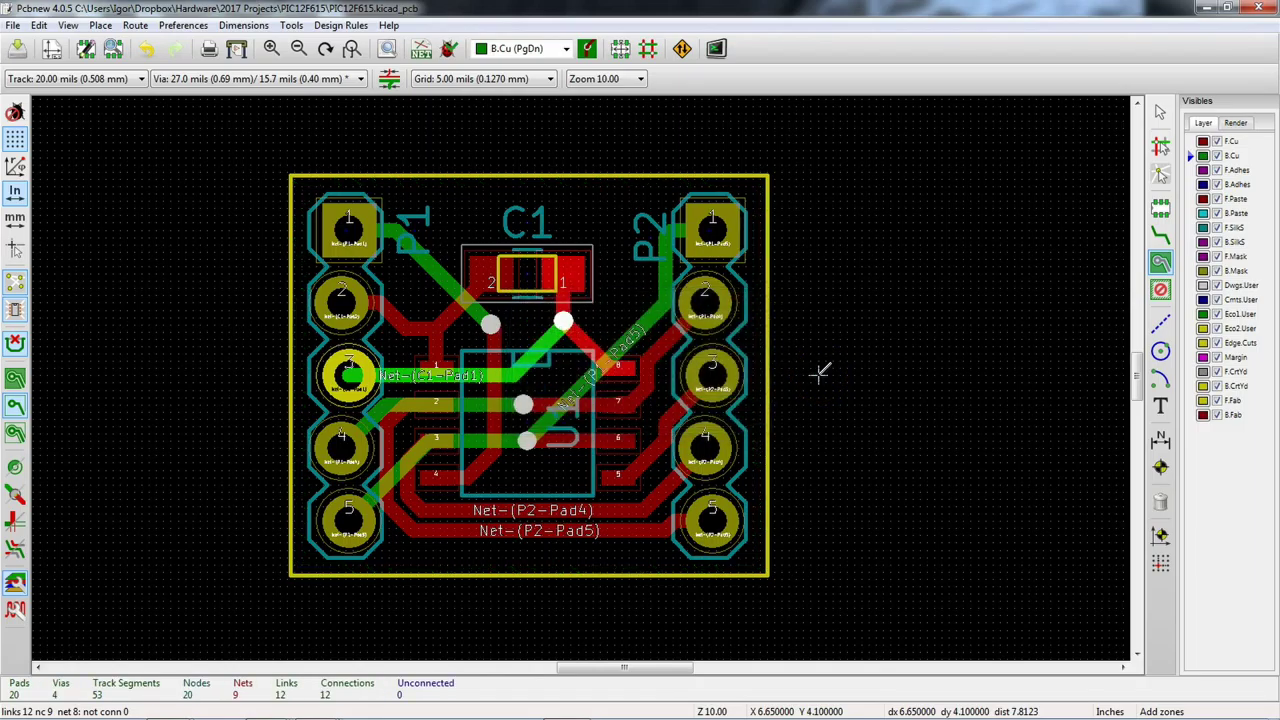
click(235, 283)
click(16, 377)
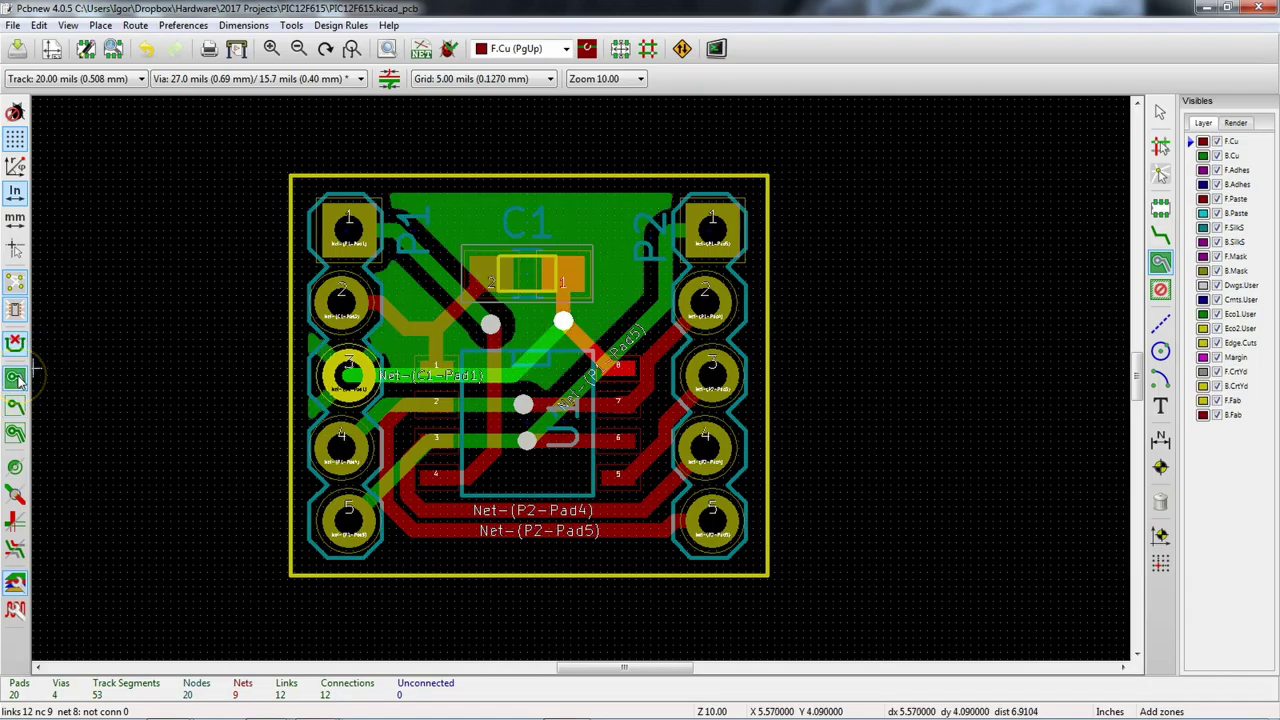
click(16, 404)
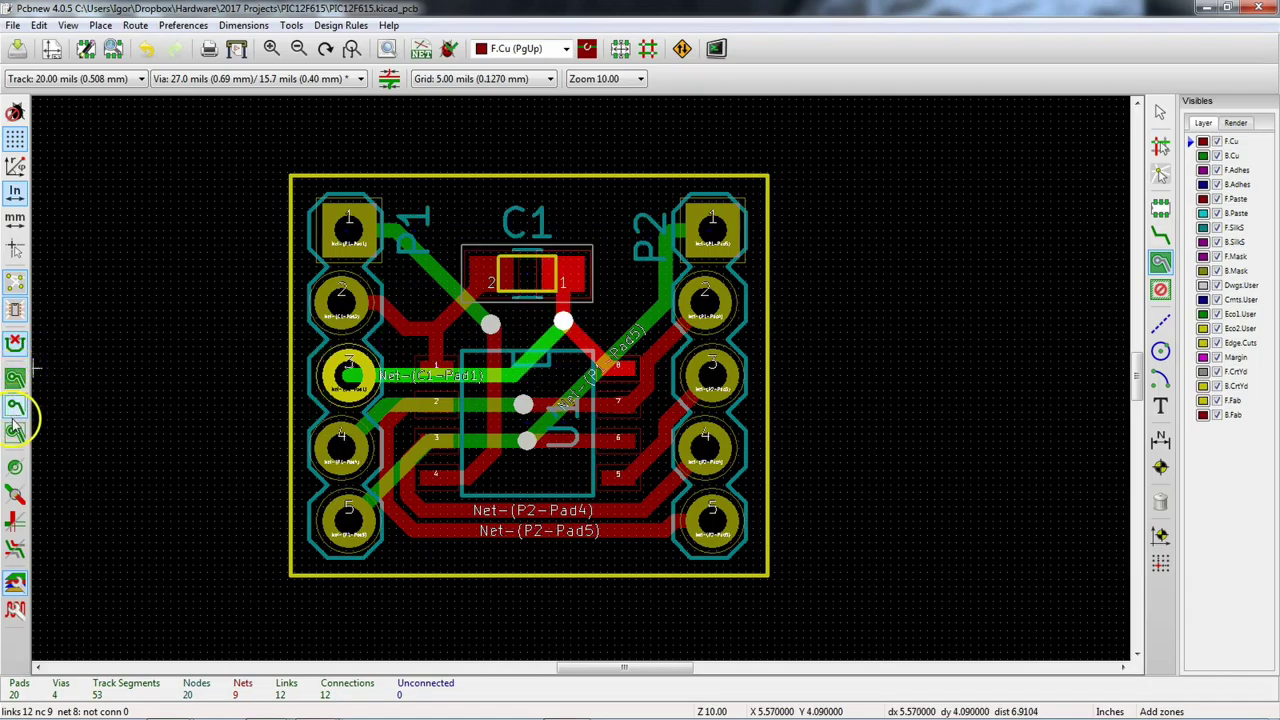
click(15, 432)
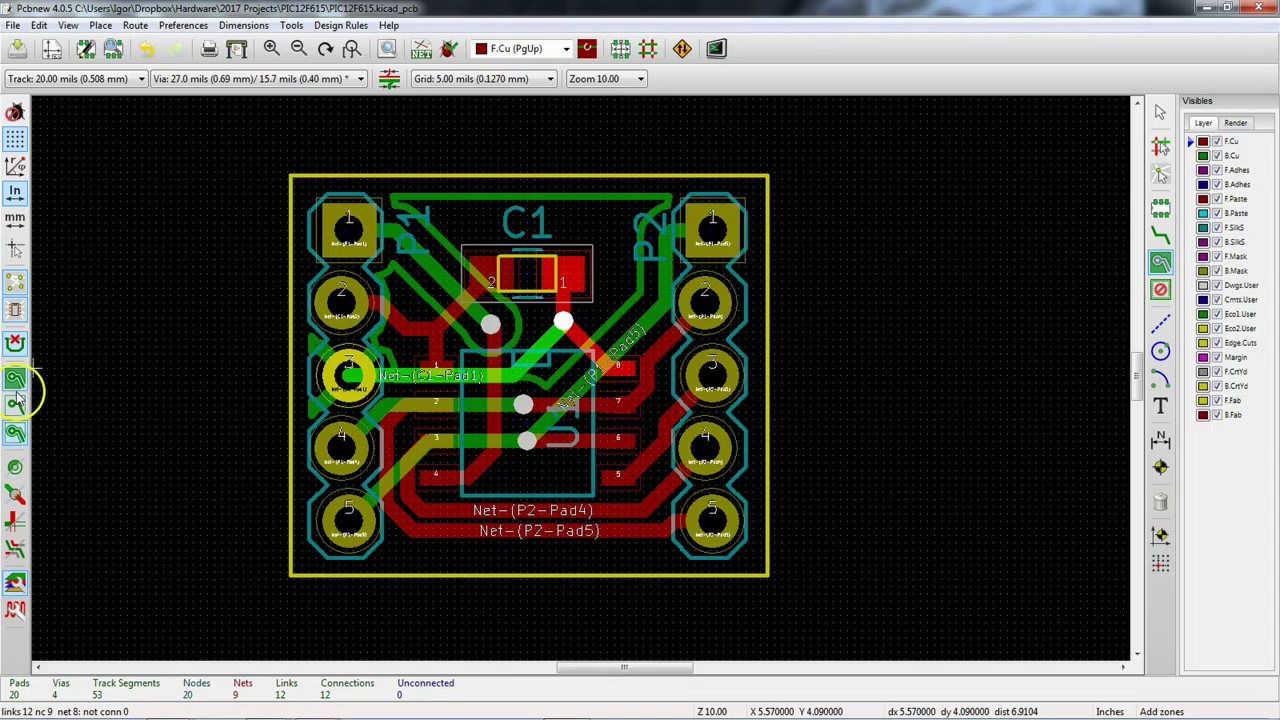
click(16, 380)
right_click(115, 262)
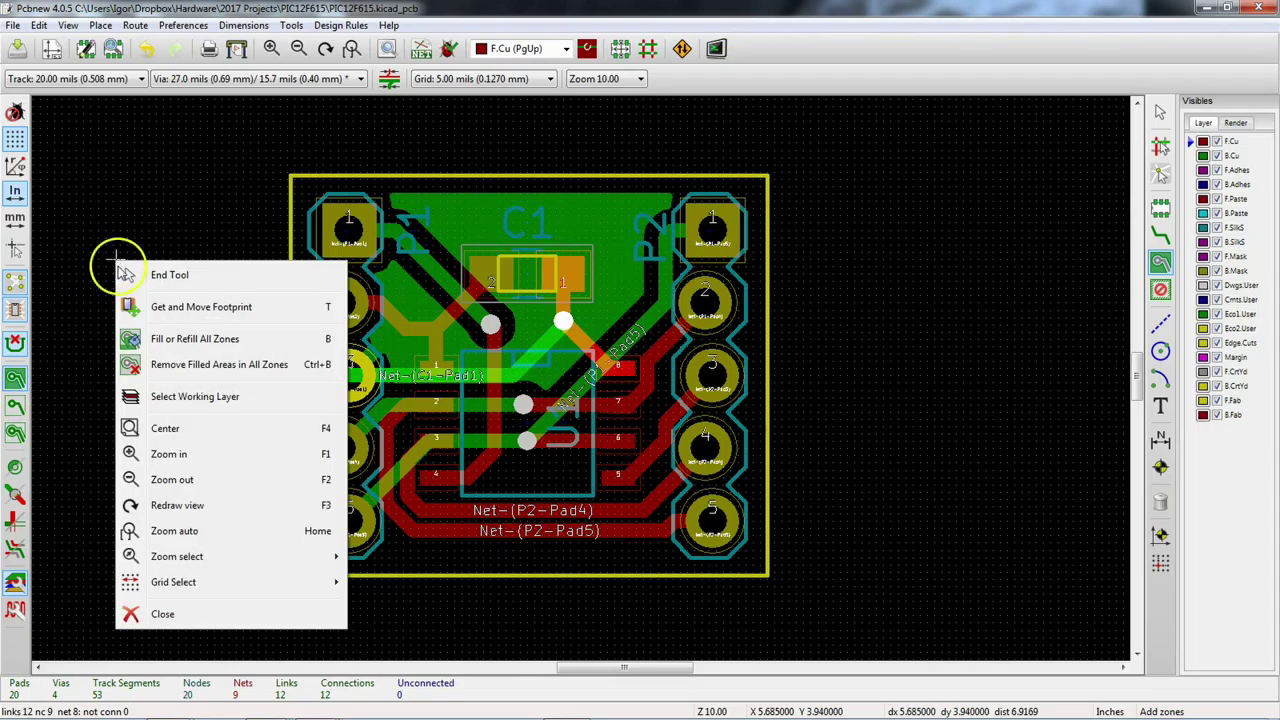
click(150, 338)
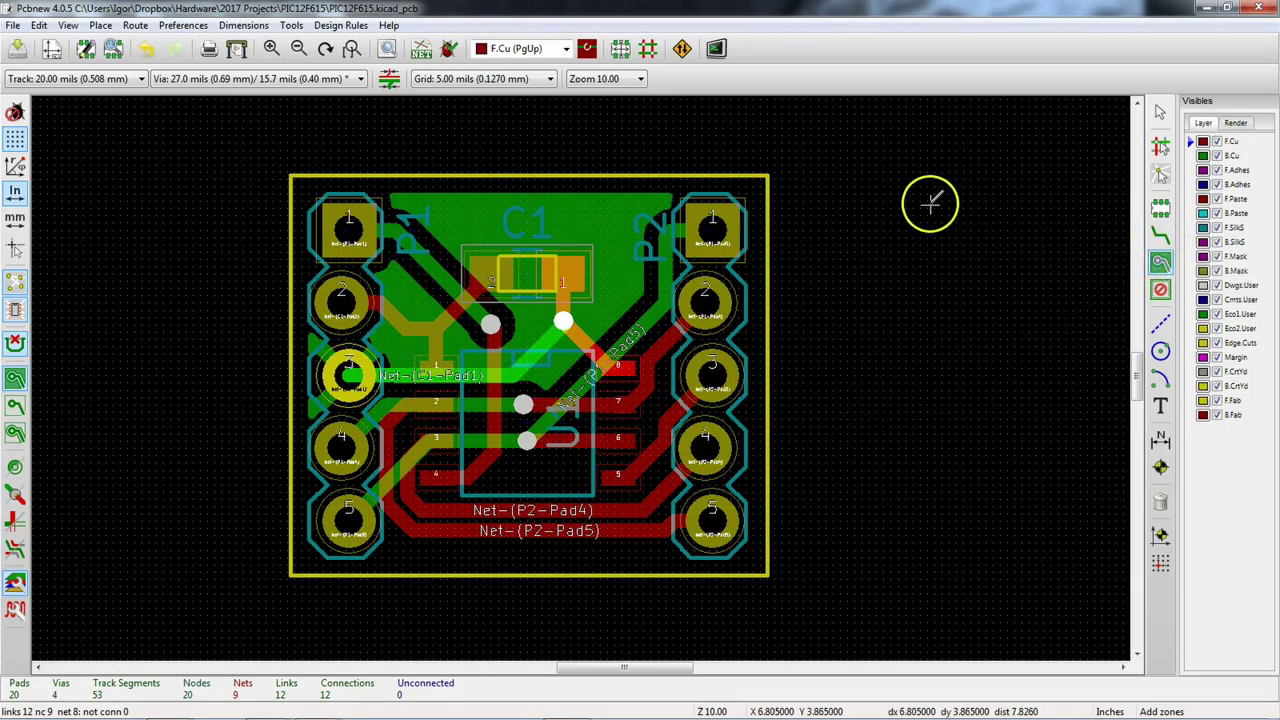
Step: Start an F.Cu zone for Net-(C1-Pad1) at the top-right corner and place the top-left corner
scroll(930, 203, up, 3)
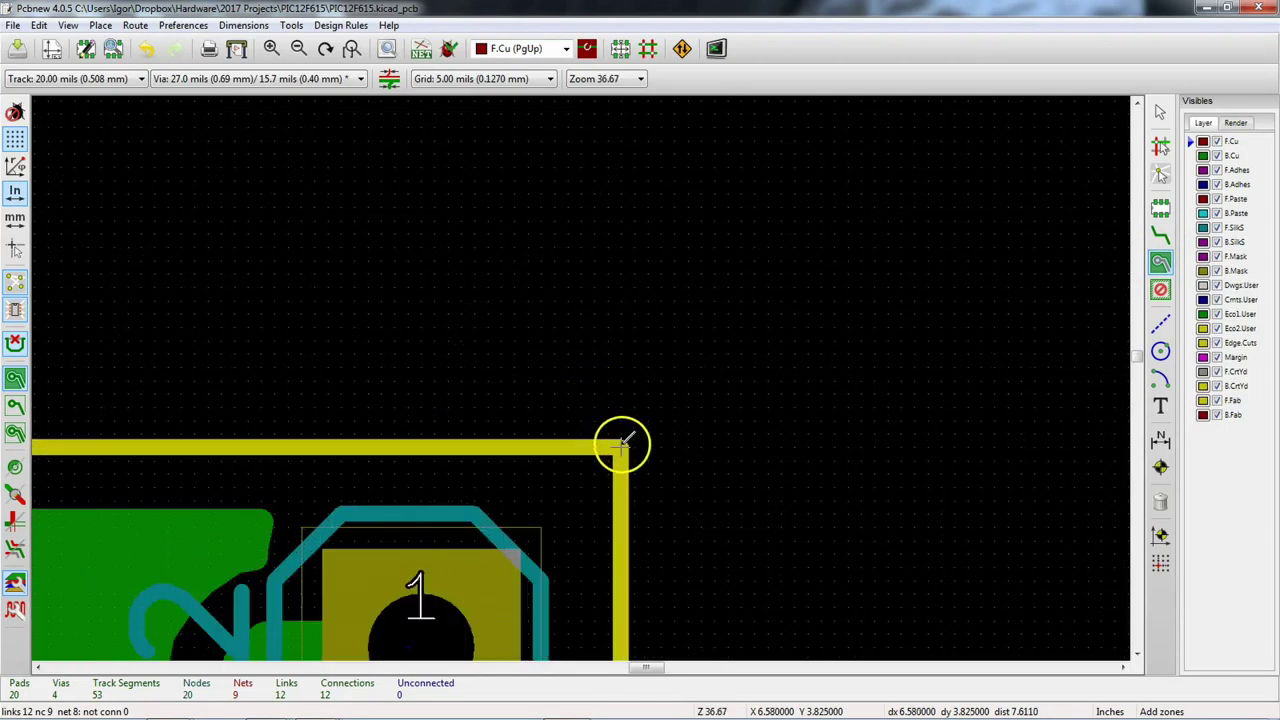
click(622, 443)
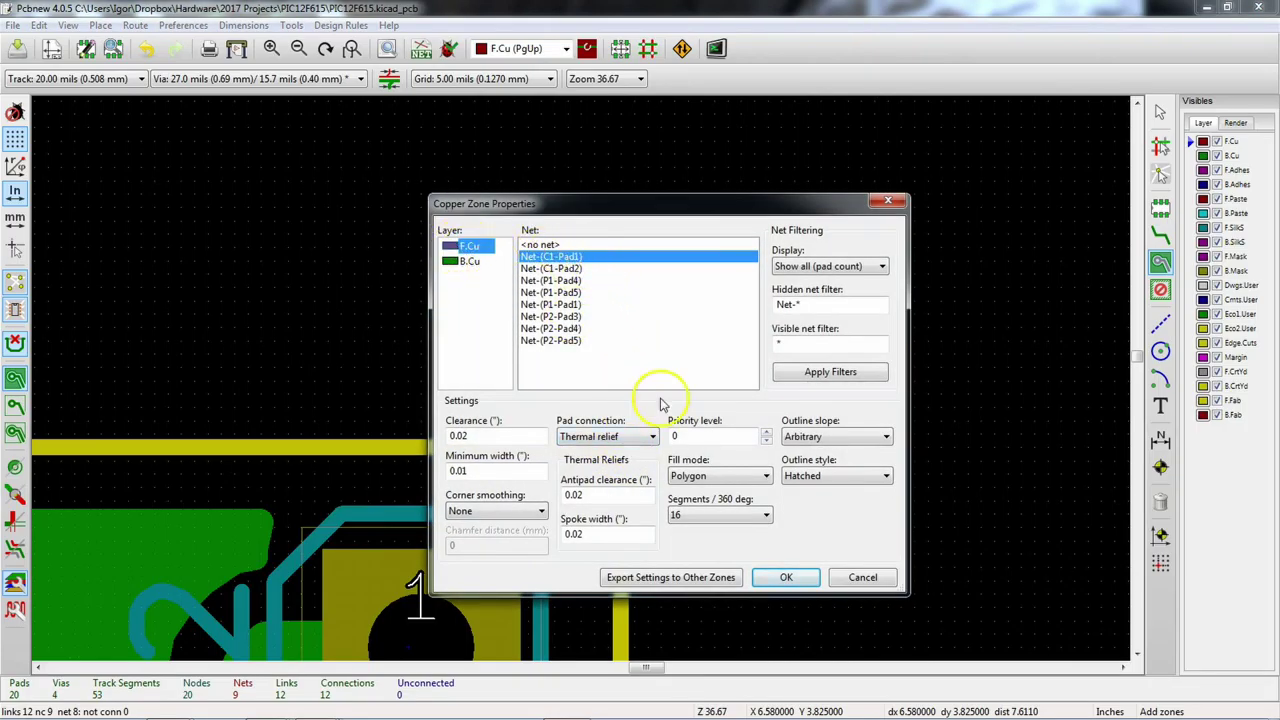
click(787, 578)
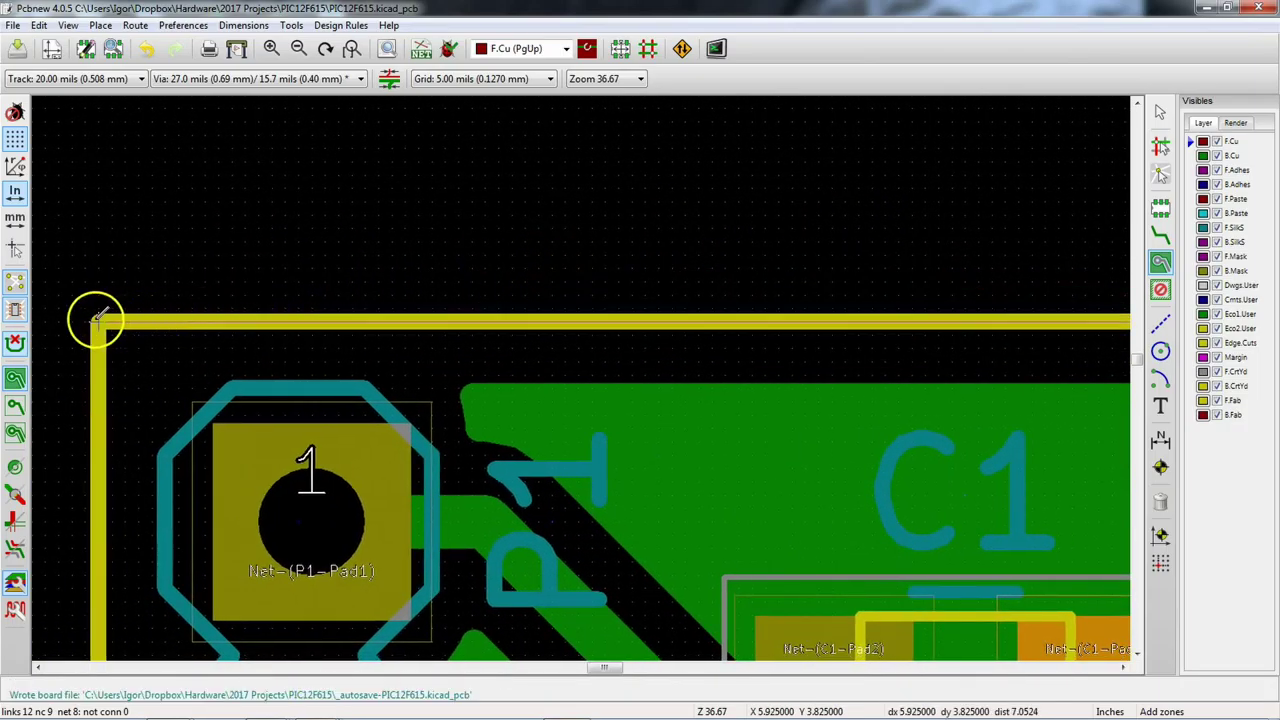
click(100, 321)
scroll(366, 564, down, 3)
scroll(591, 514, up, 2)
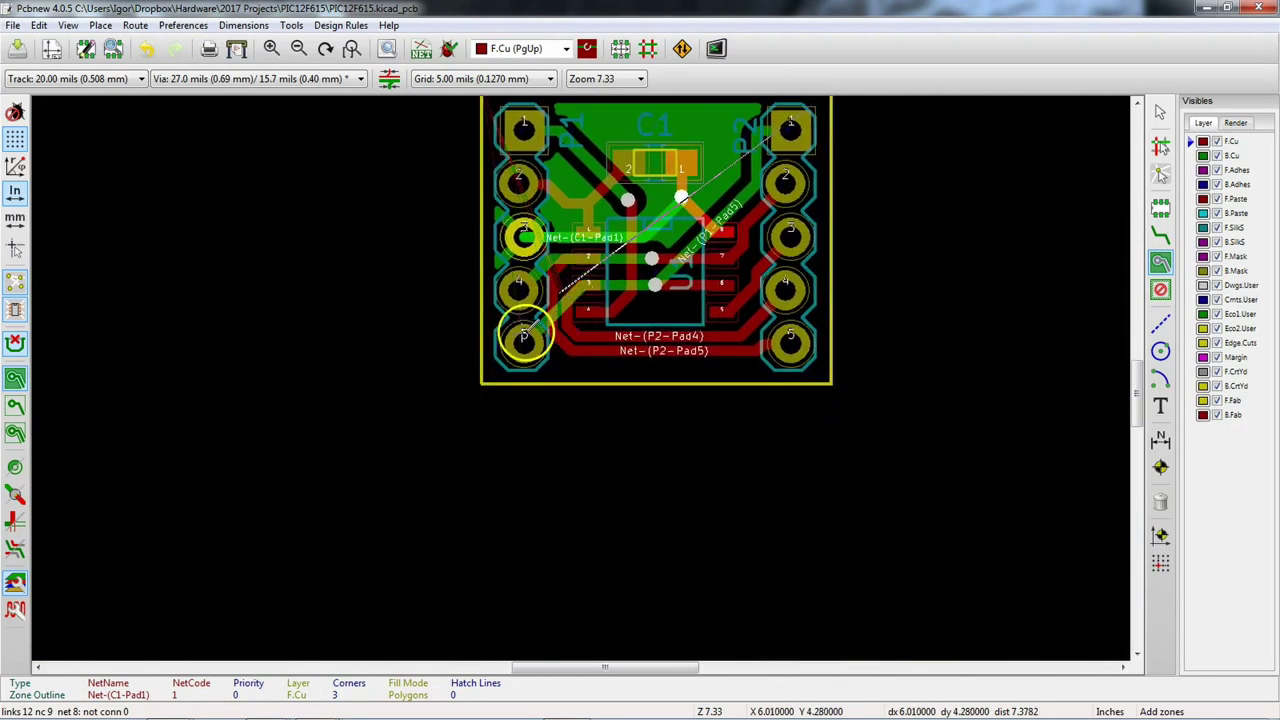
scroll(582, 378, up, 2)
Step: Add the bottom-left and bottom-right corners and close the outline back at the top-right
click(561, 436)
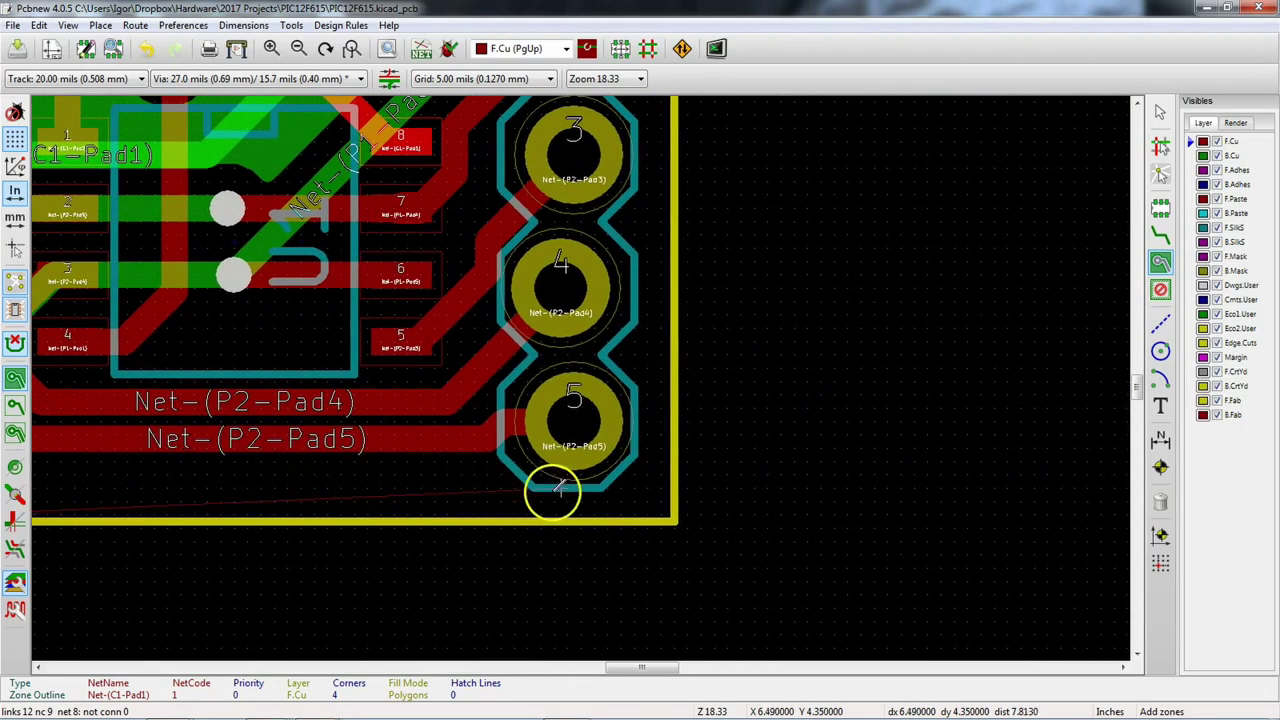
click(676, 520)
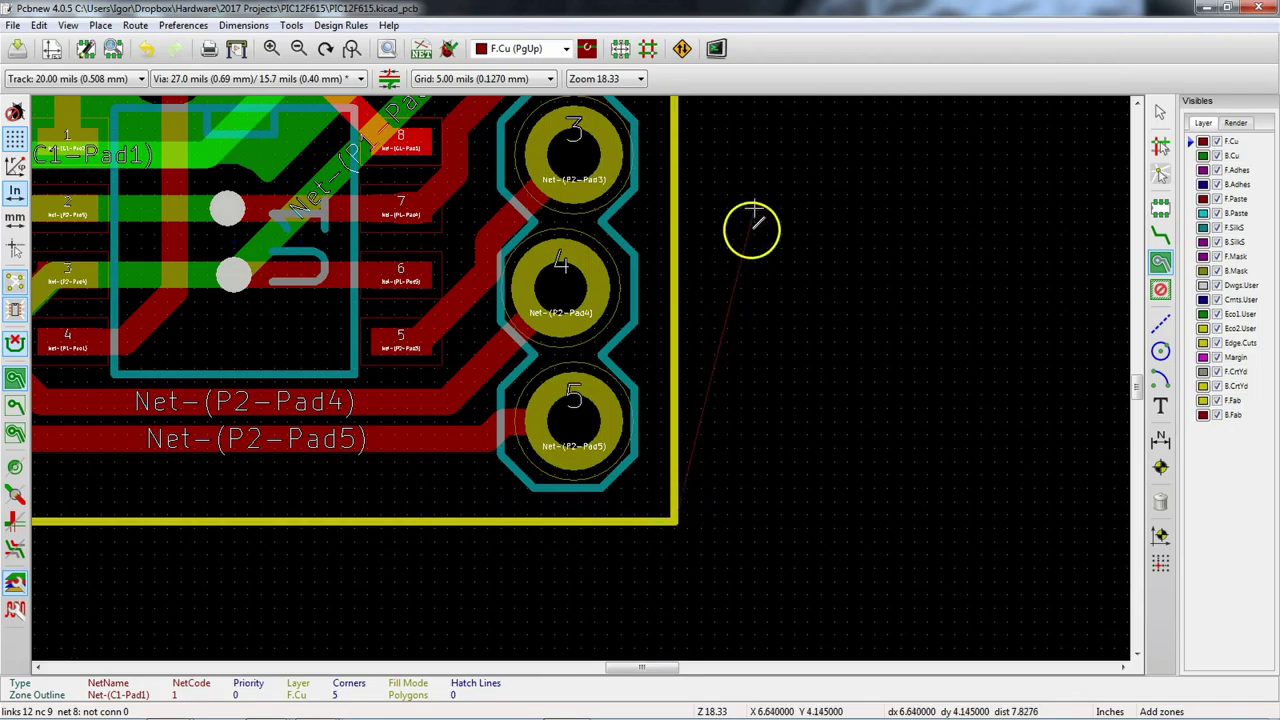
middle_drag(751, 229, 780, 457)
scroll(780, 457, down, 1)
scroll(794, 431, up, 2)
scroll(581, 377, up, 1)
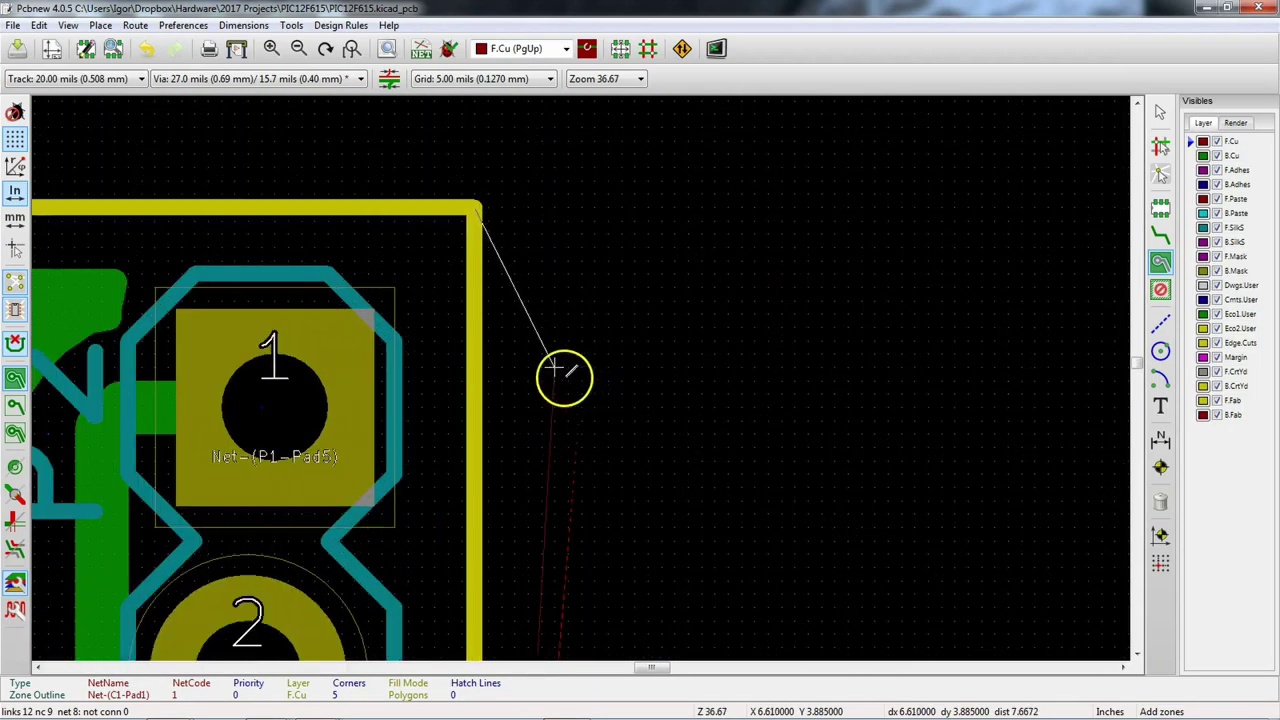
double_click(477, 208)
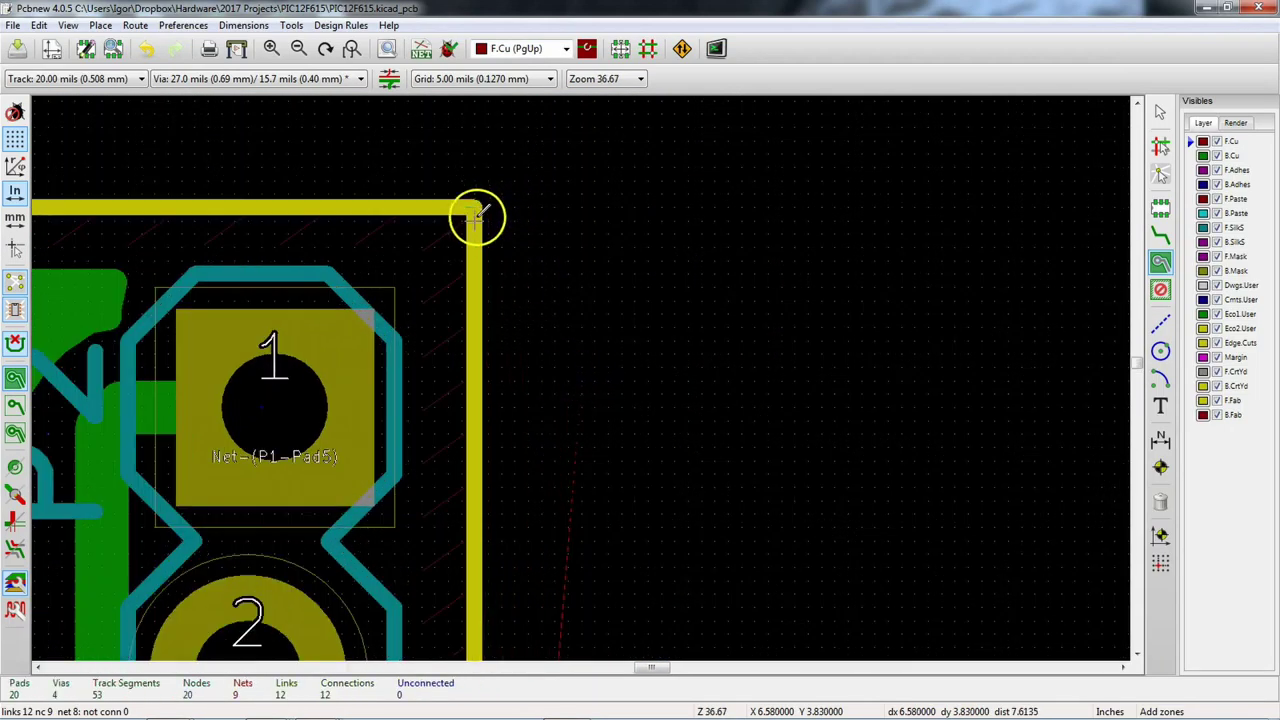
scroll(583, 374, down, 4)
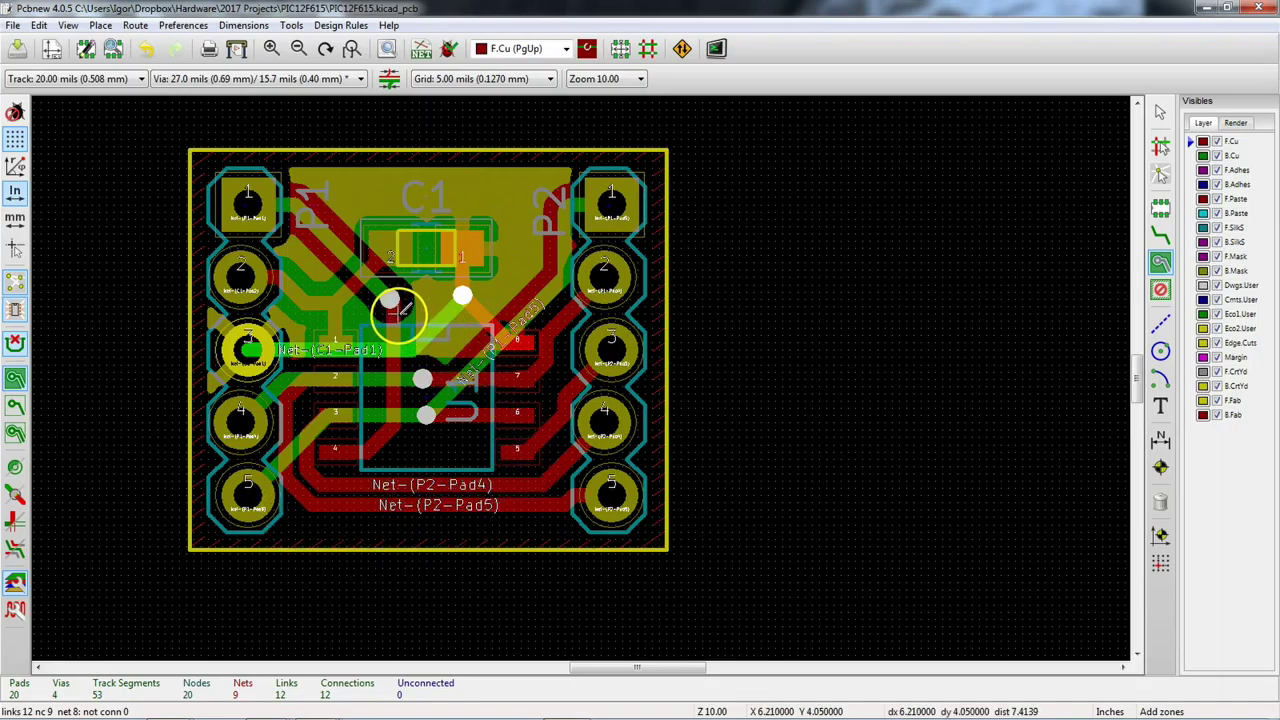
Step: Cycle the copper zone display through hidden, outline-only and filled modes
click(15, 405)
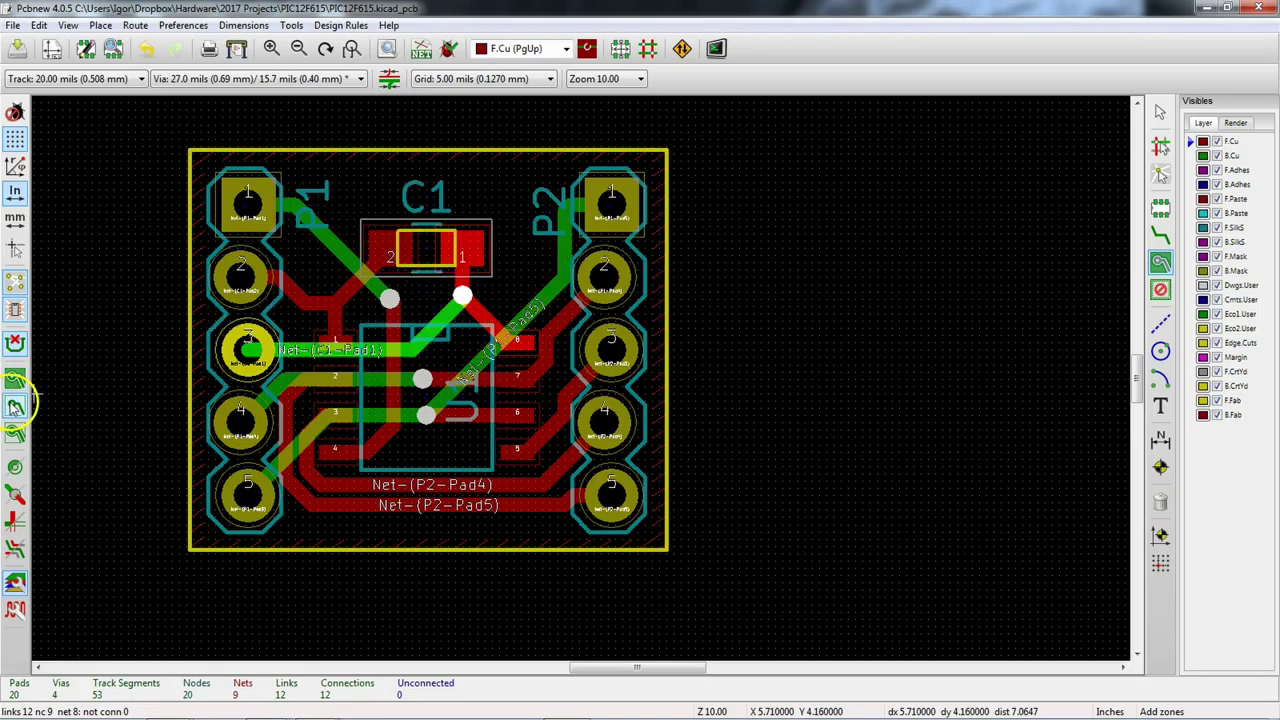
click(16, 432)
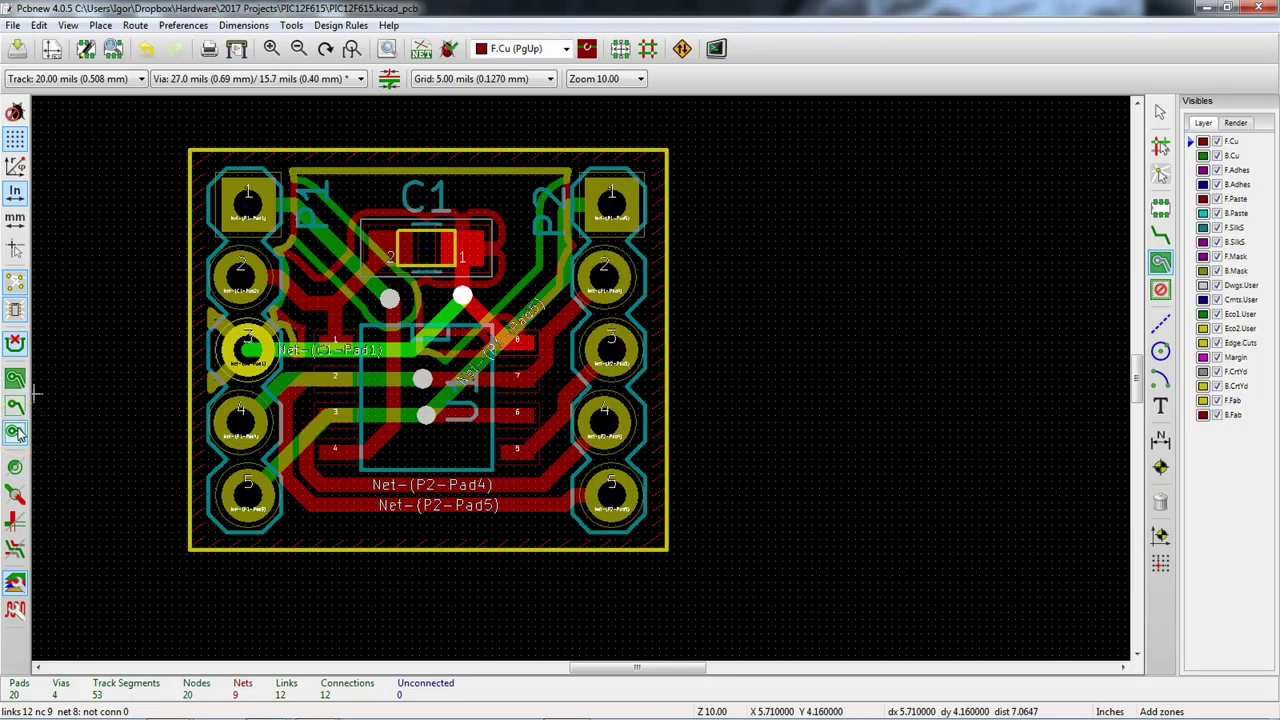
click(15, 405)
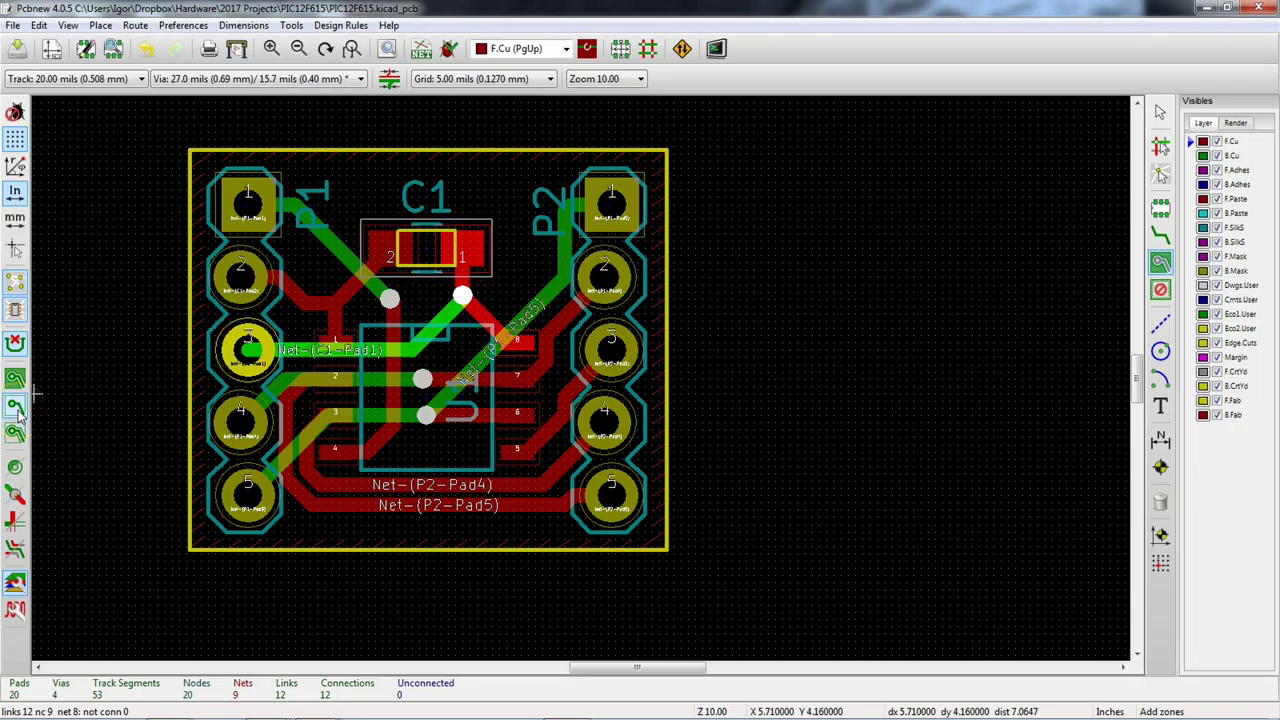
click(15, 378)
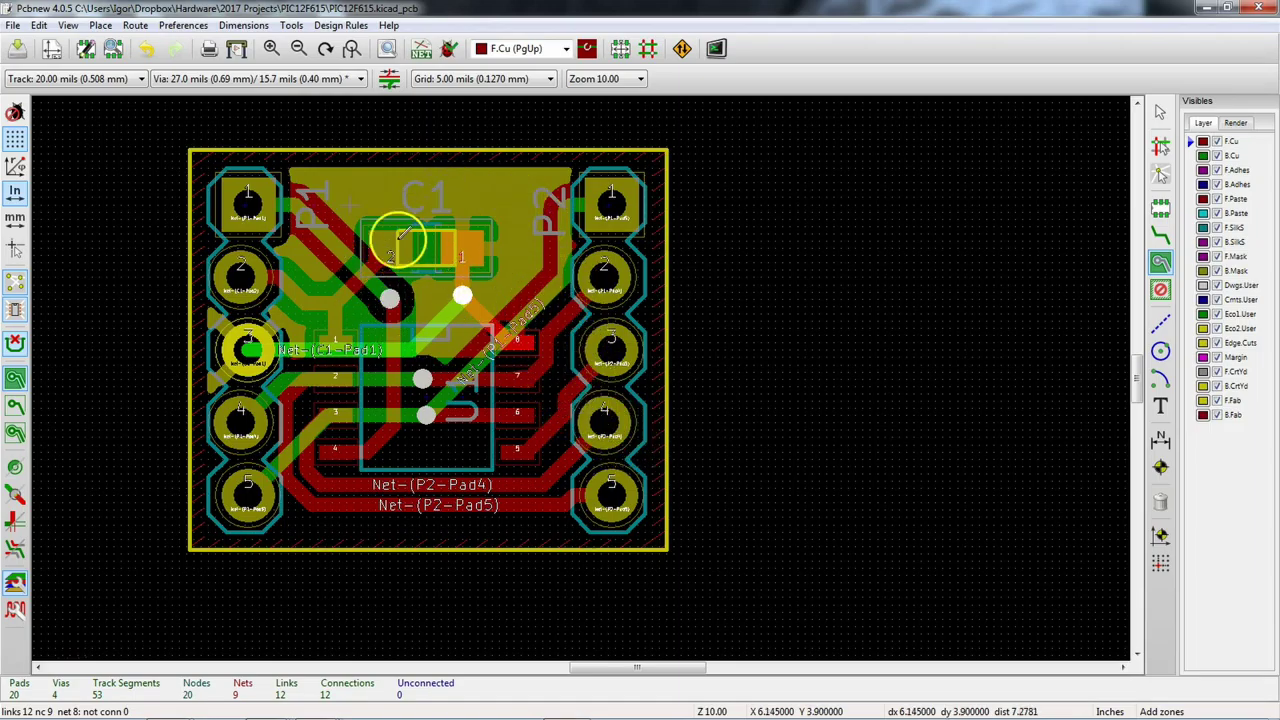
Step: Undo the newly added copper zone with Edit > Undo
click(39, 25)
click(45, 47)
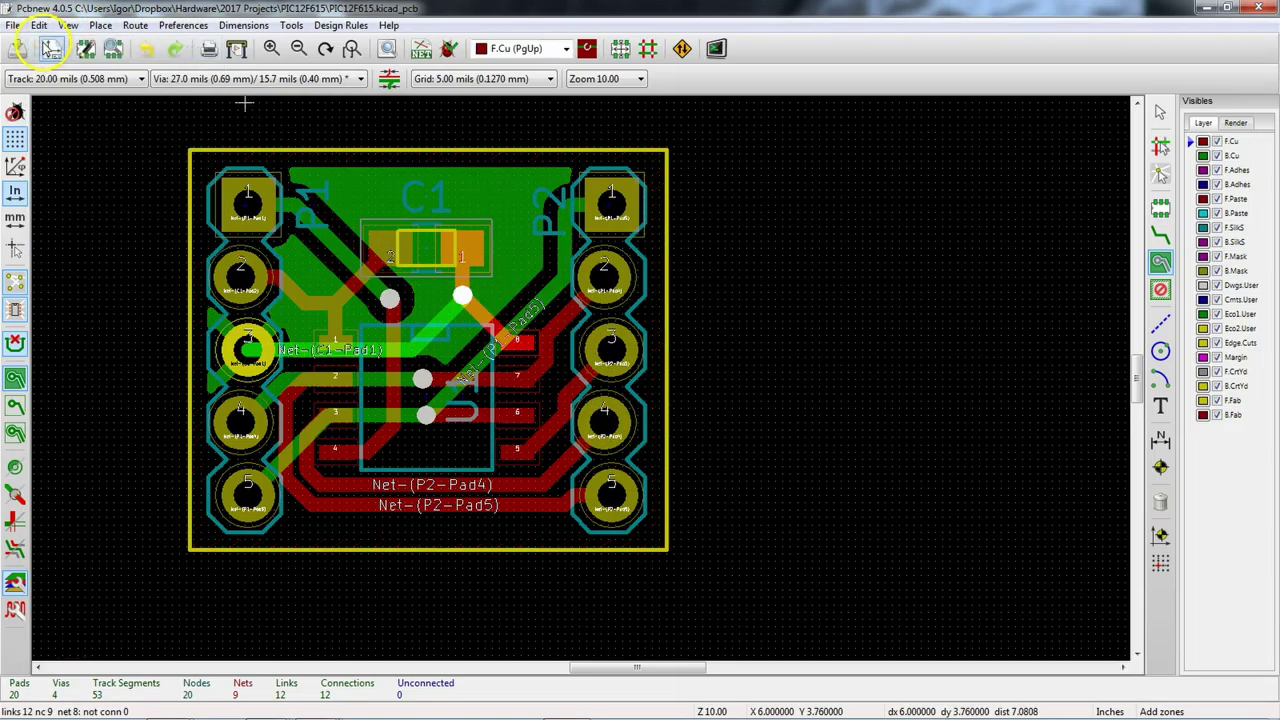
click(39, 25)
click(45, 47)
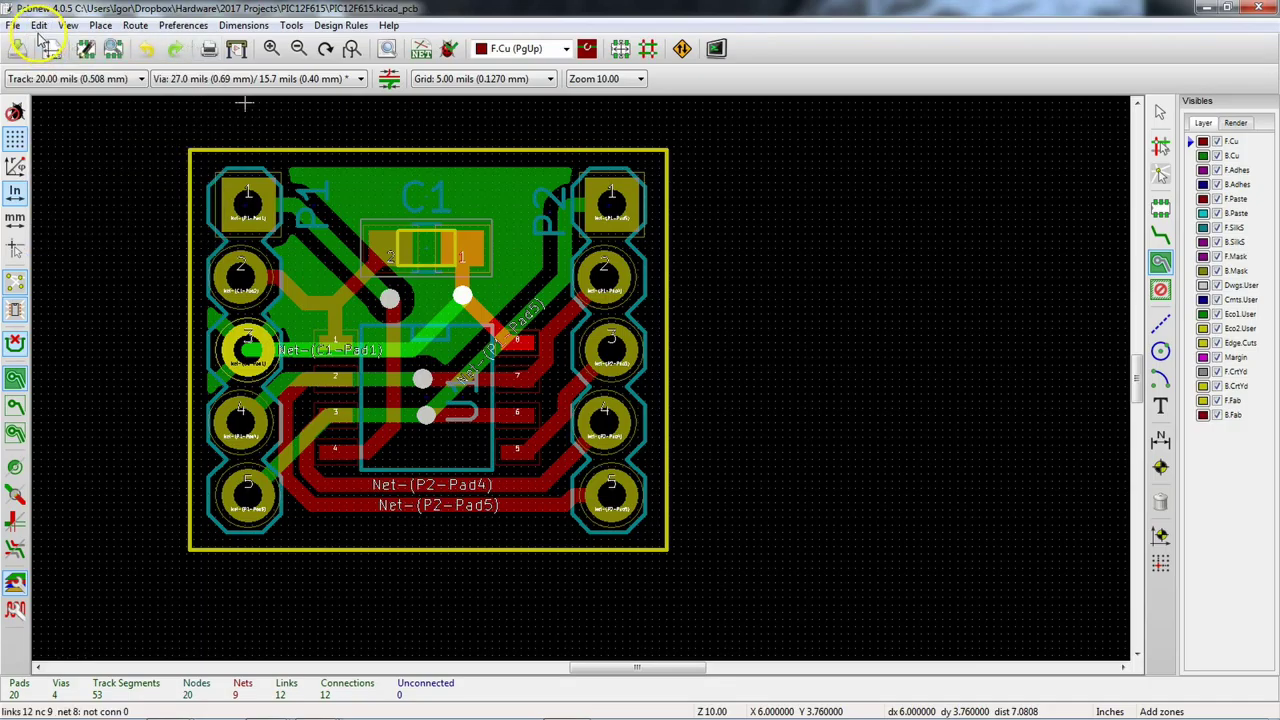
click(38, 28)
click(42, 47)
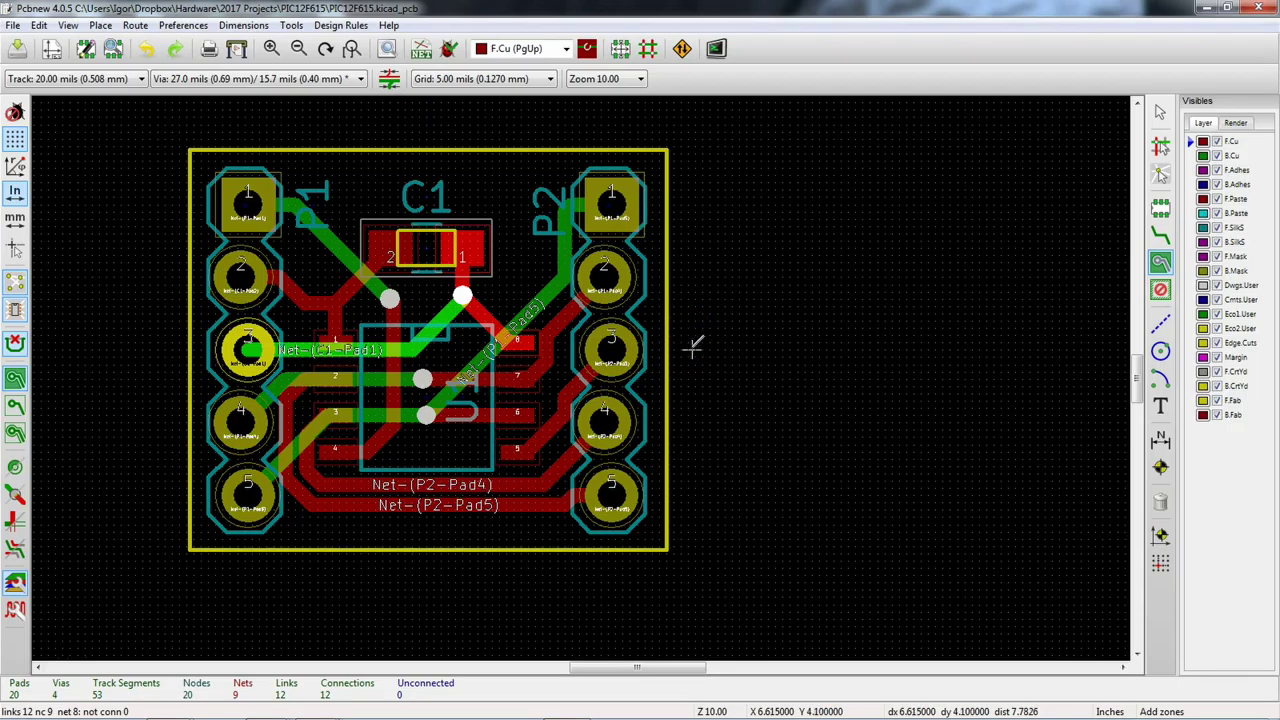
Step: Cancel the stray Copper Zone Properties dialog for F.Cu without creating a zone
middle_drag(757, 374, 764, 339)
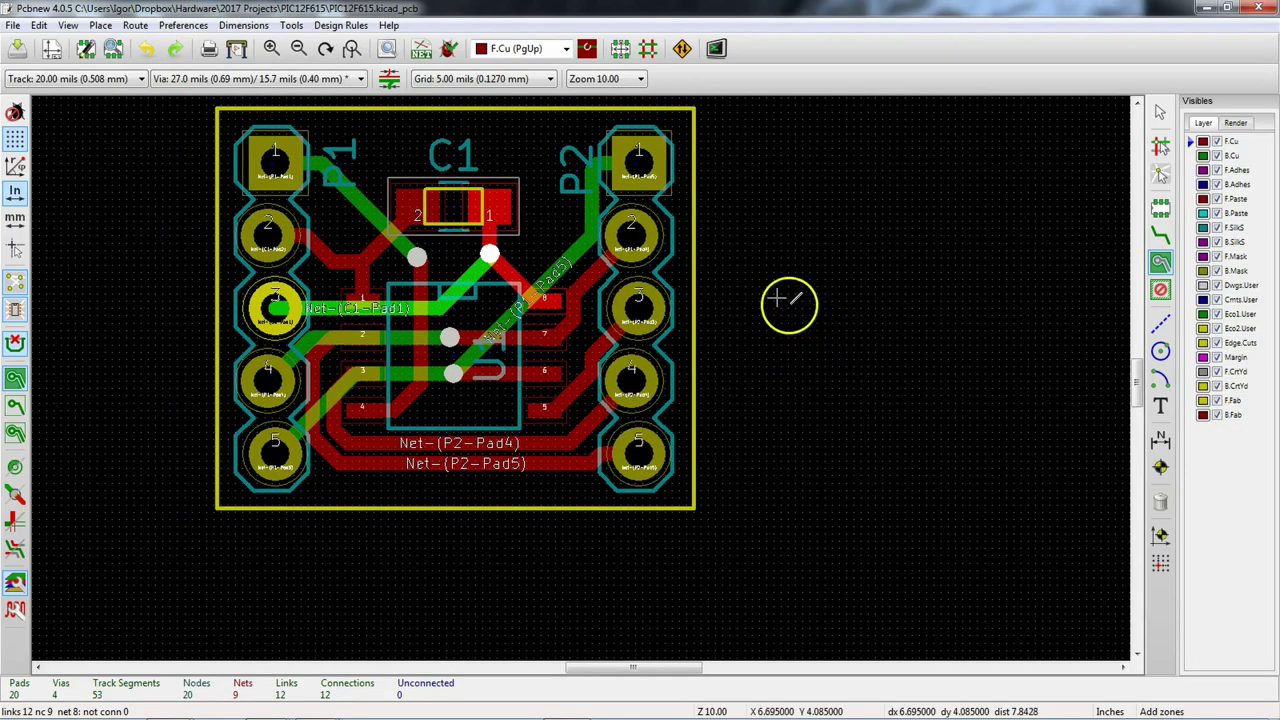
right_click(578, 176)
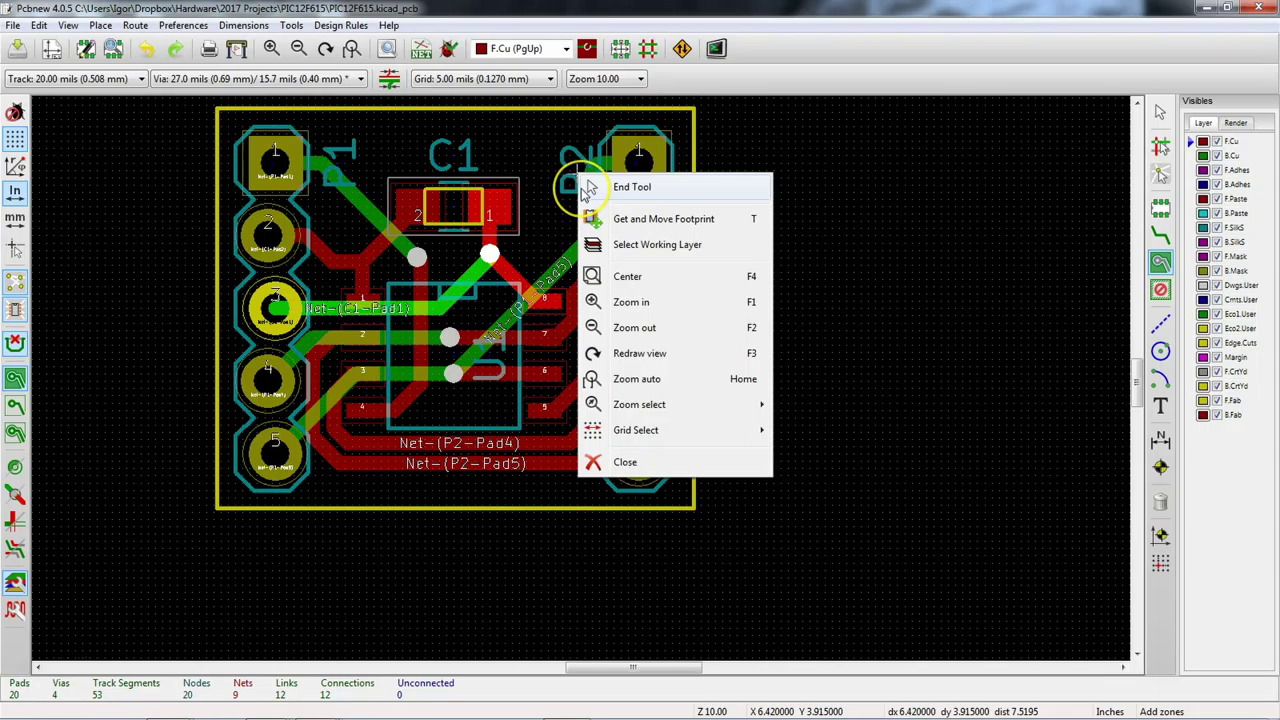
click(542, 180)
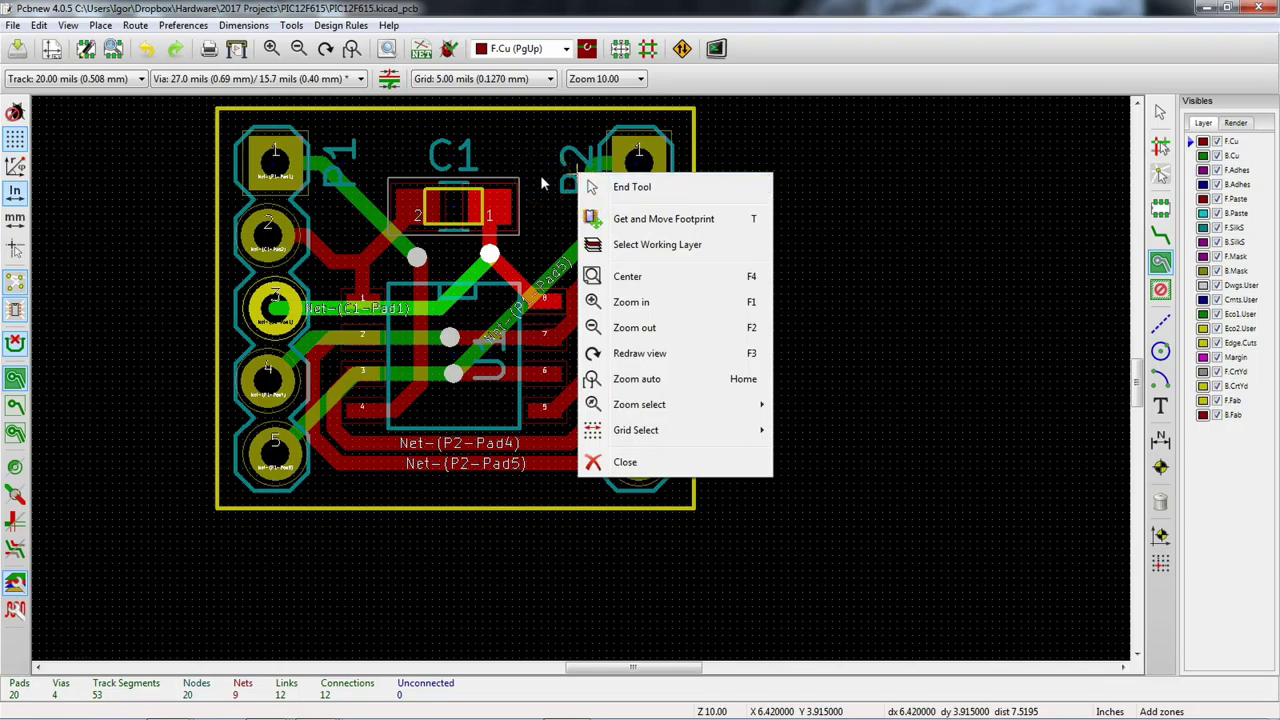
click(530, 178)
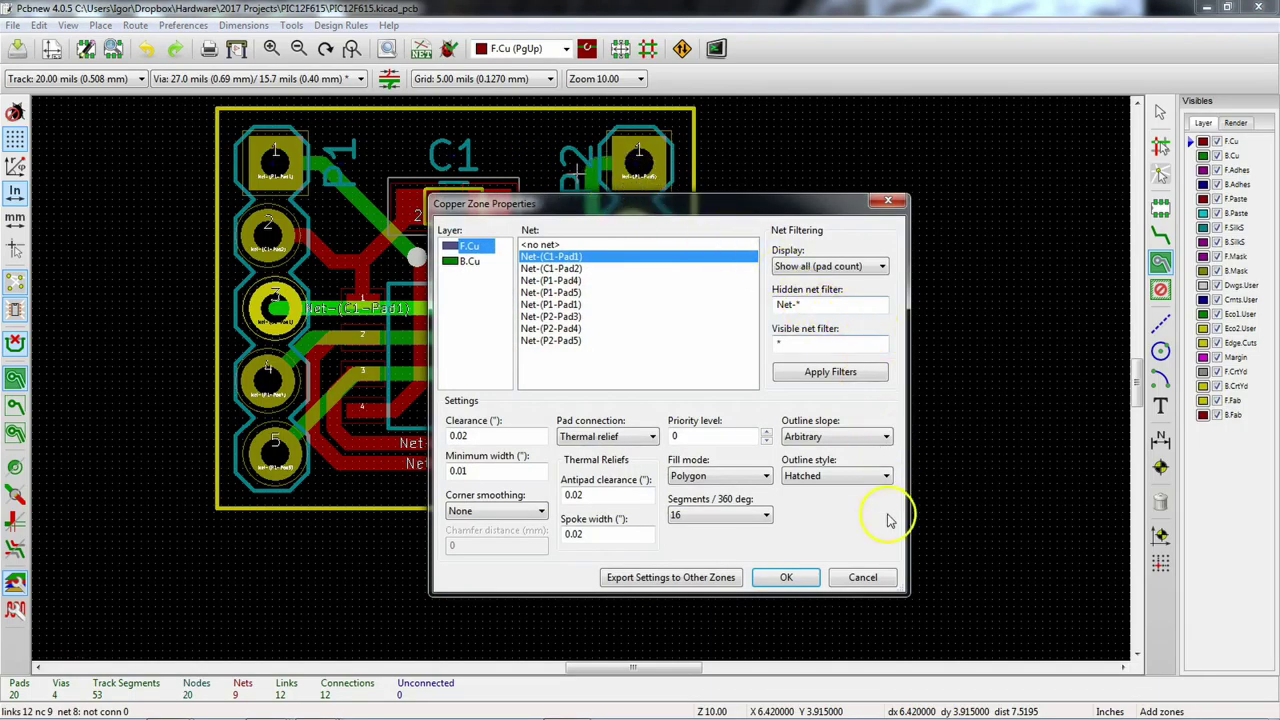
click(862, 572)
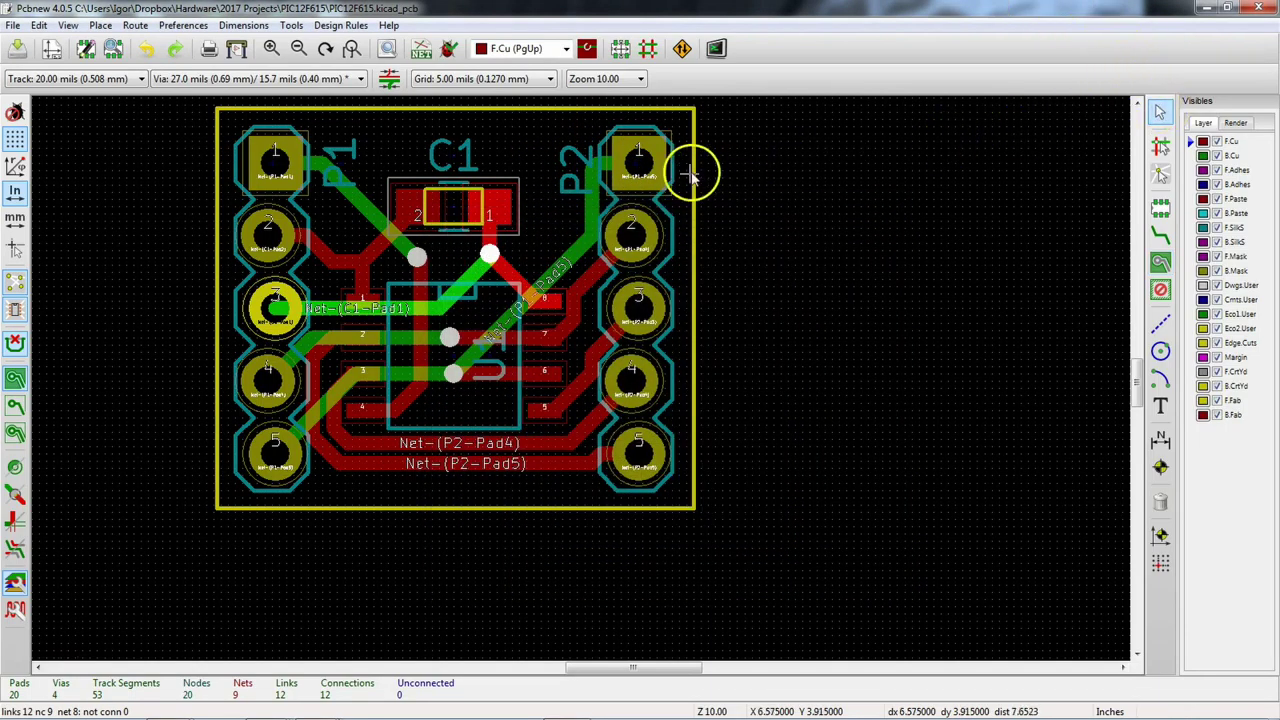
scroll(656, 152, up, 2)
Step: Inspect the P2 reference text's width, height and thickness, then close it unchanged
right_click(426, 398)
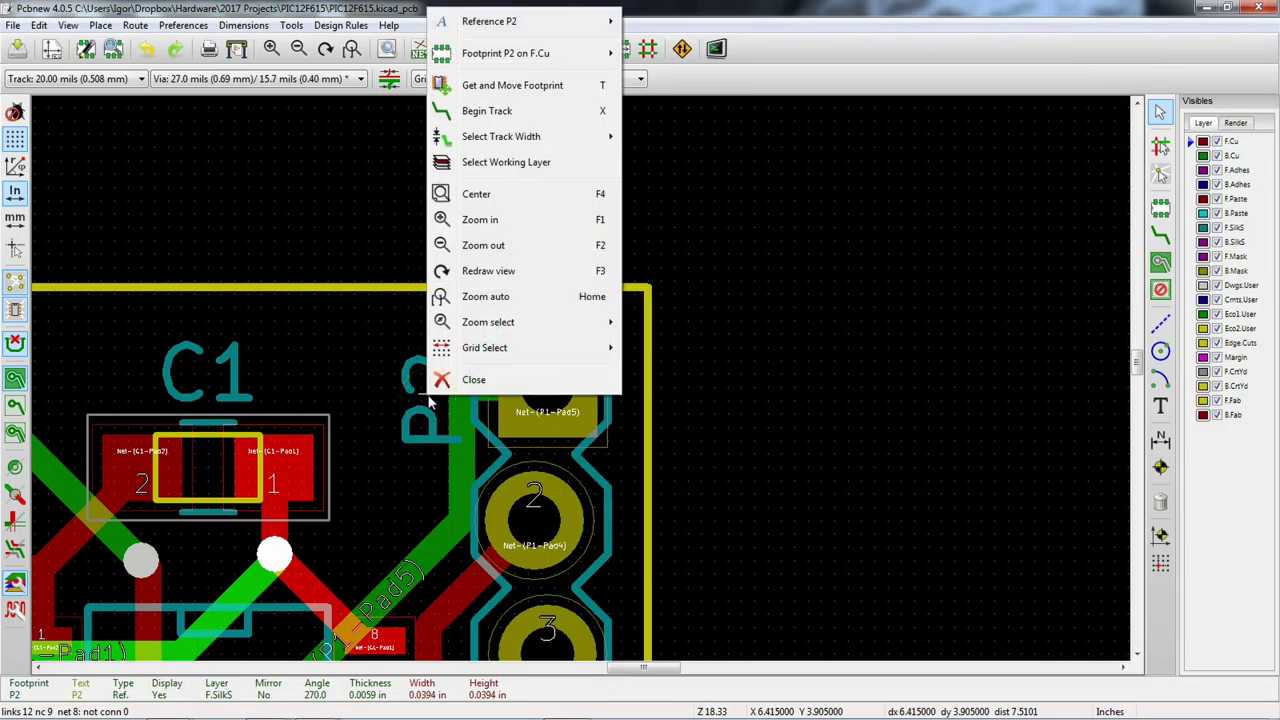
key(Escape)
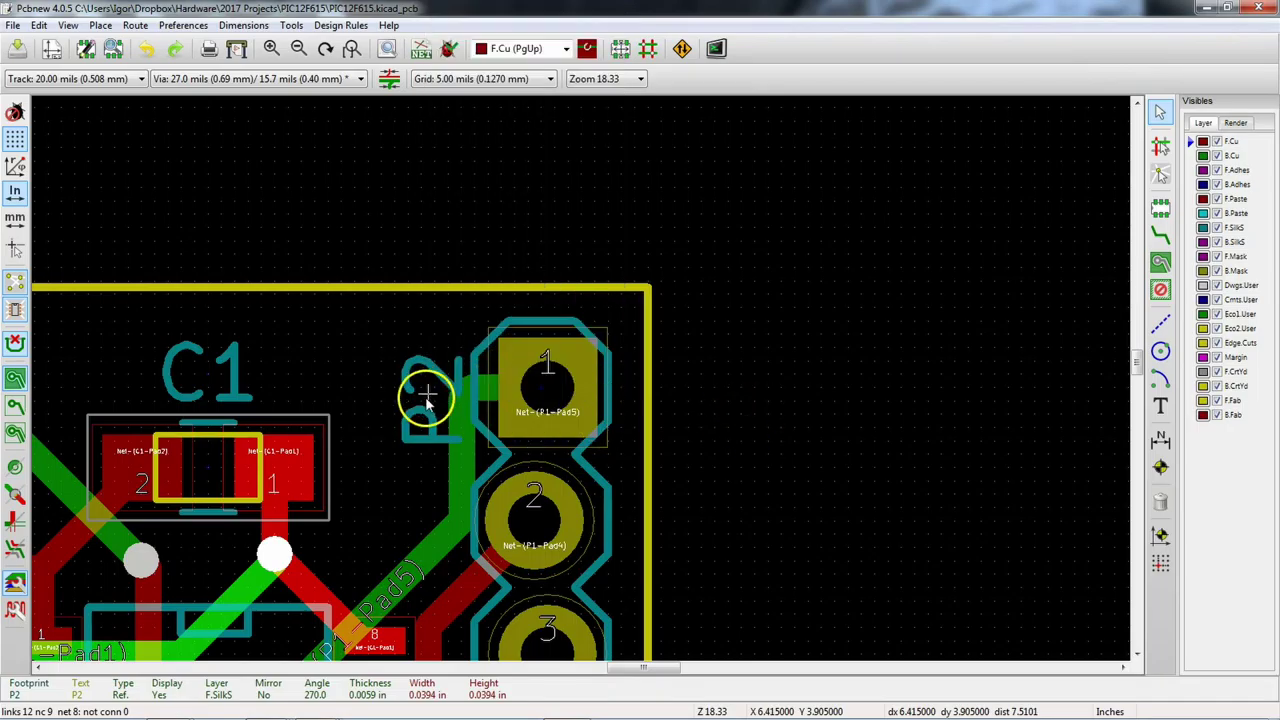
double_click(424, 401)
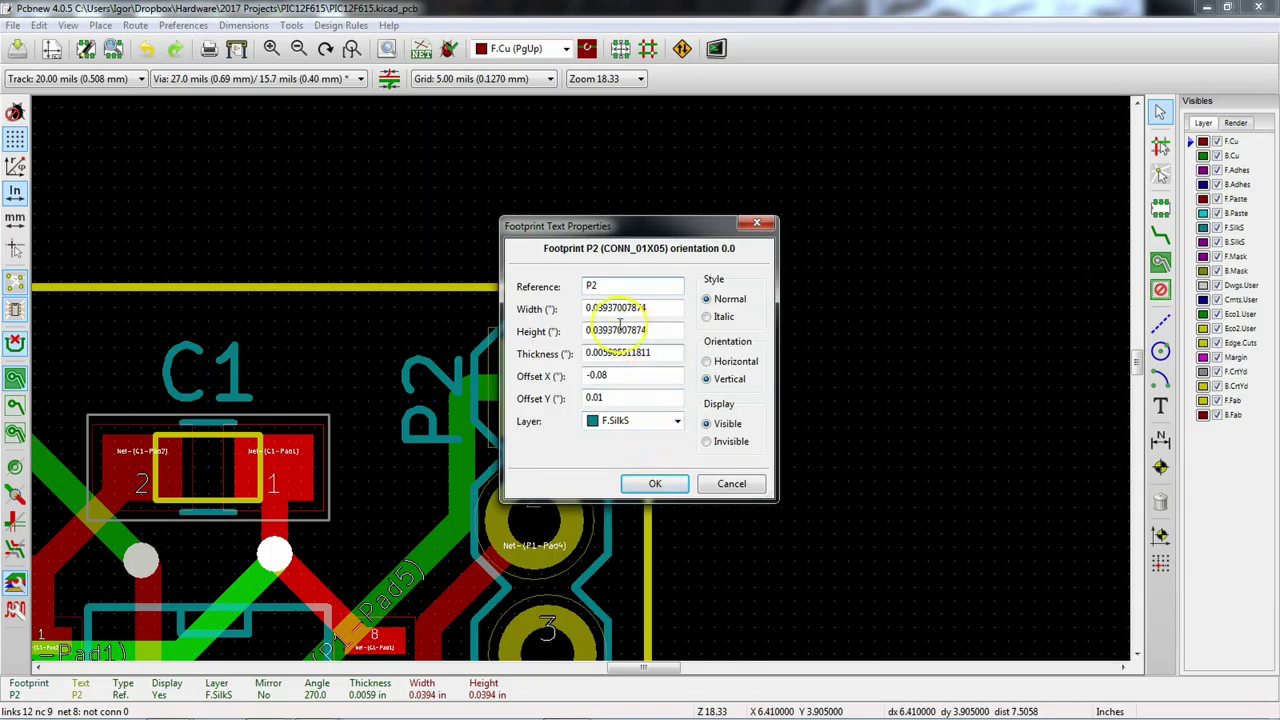
drag(599, 310, 610, 310)
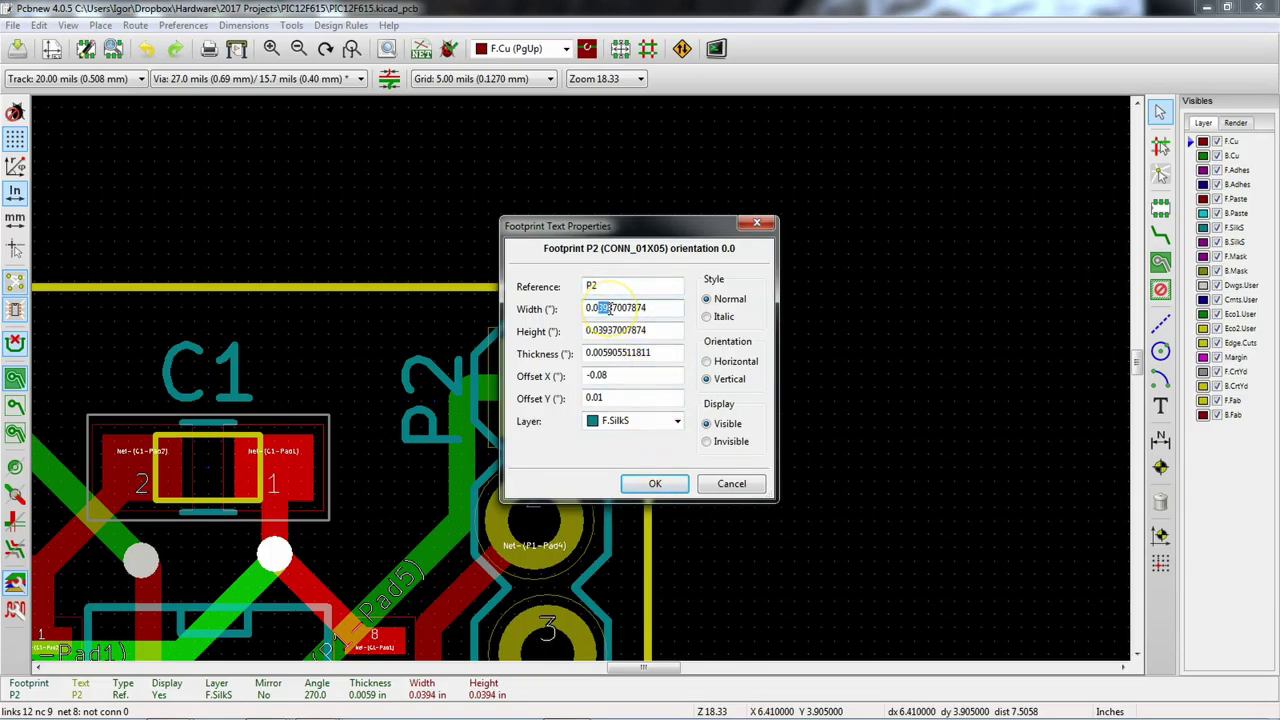
drag(598, 330, 607, 330)
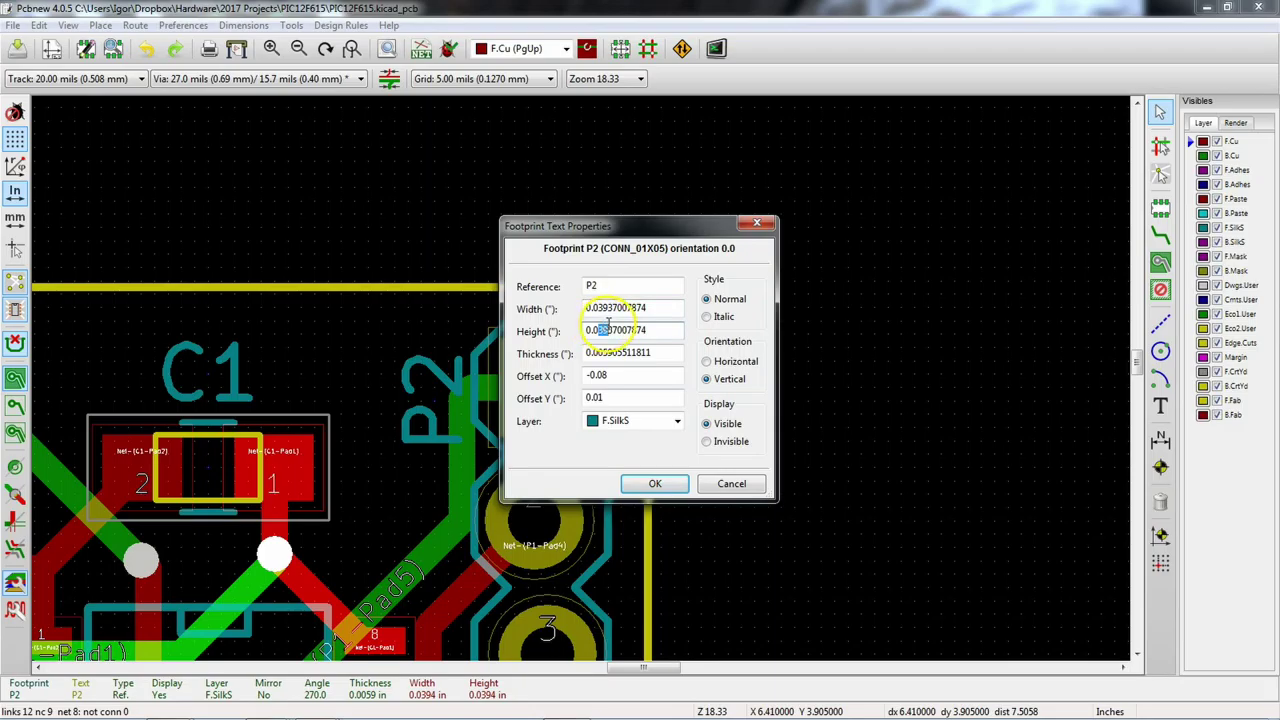
drag(603, 354, 611, 354)
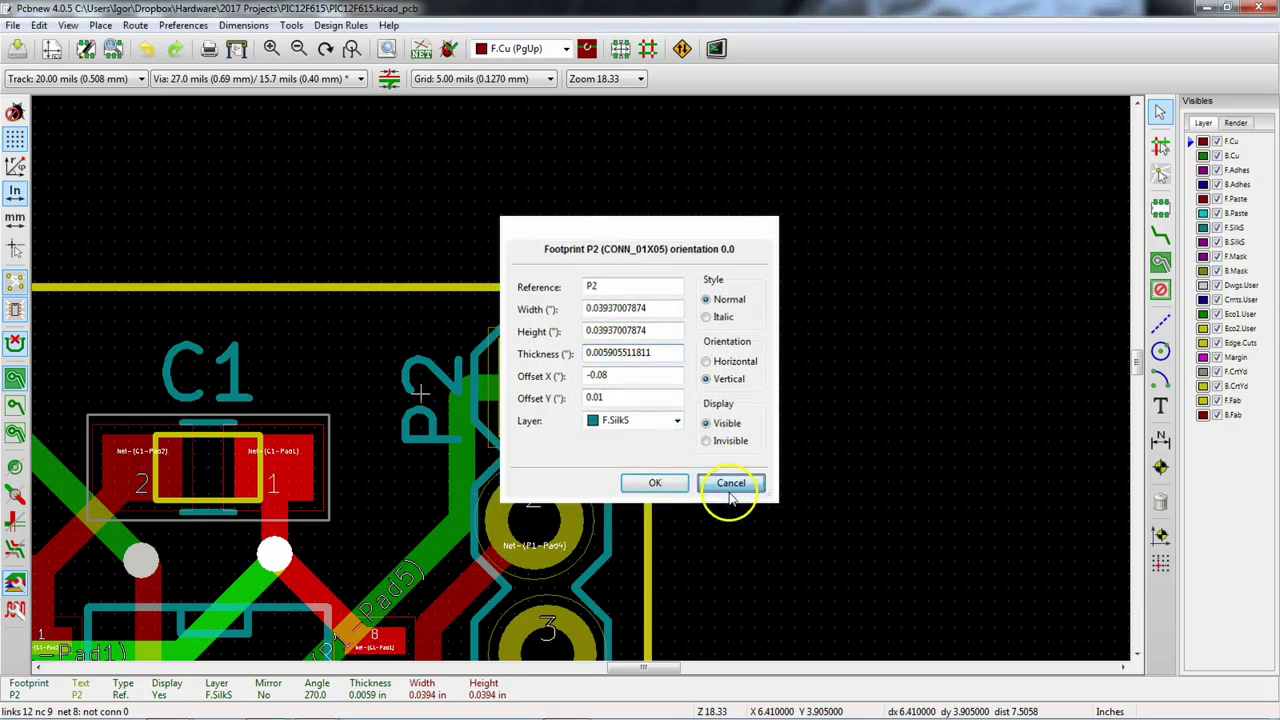
click(729, 484)
Step: Select the Add Text tool in the right-hand toolbar
scroll(443, 366, down, 2)
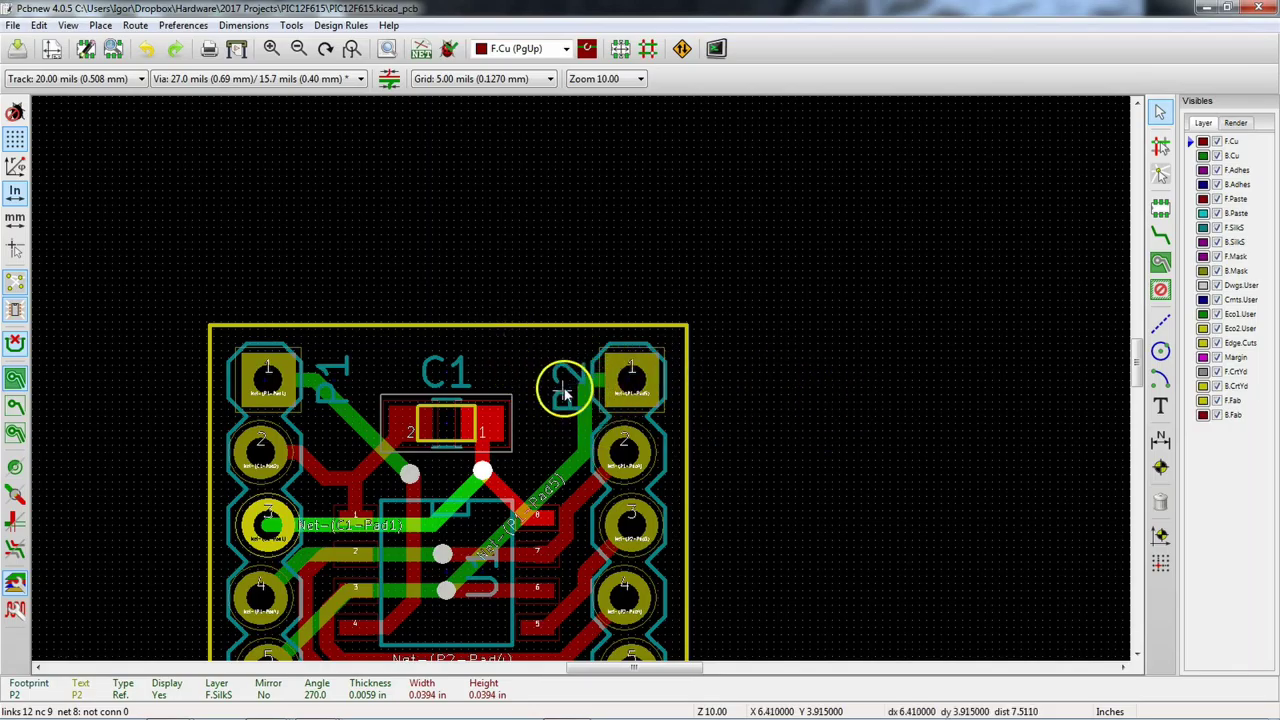
shift+scroll(571, 443, down, 1)
middle_drag(578, 405, 558, 325)
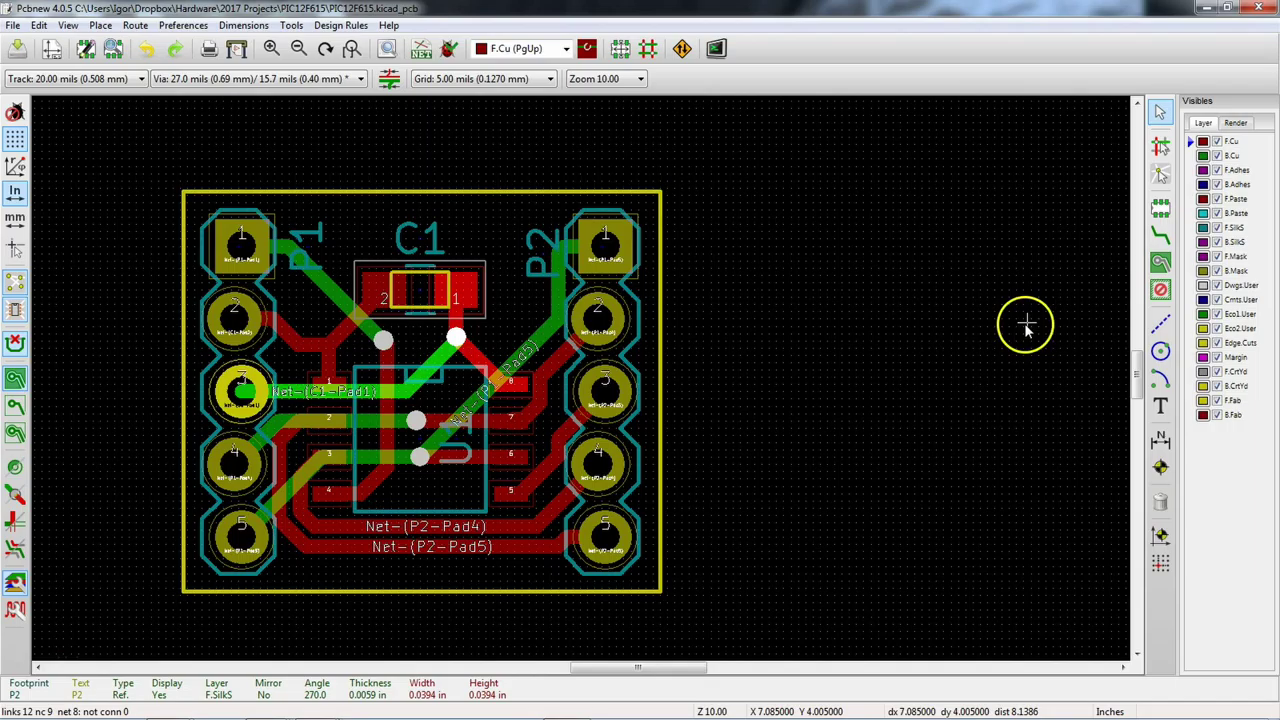
click(1160, 405)
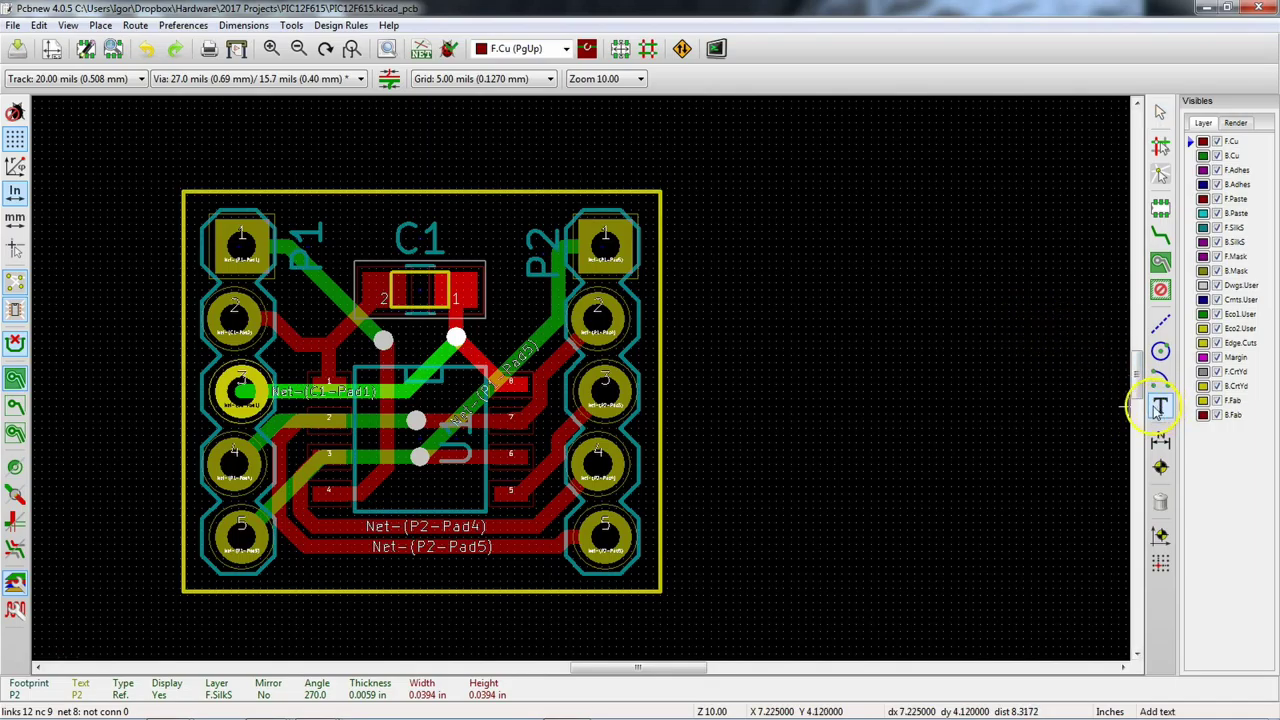
Step: Place new text beside header P2 reading GP1 on the F.SilkS layer
scroll(716, 263, up, 1)
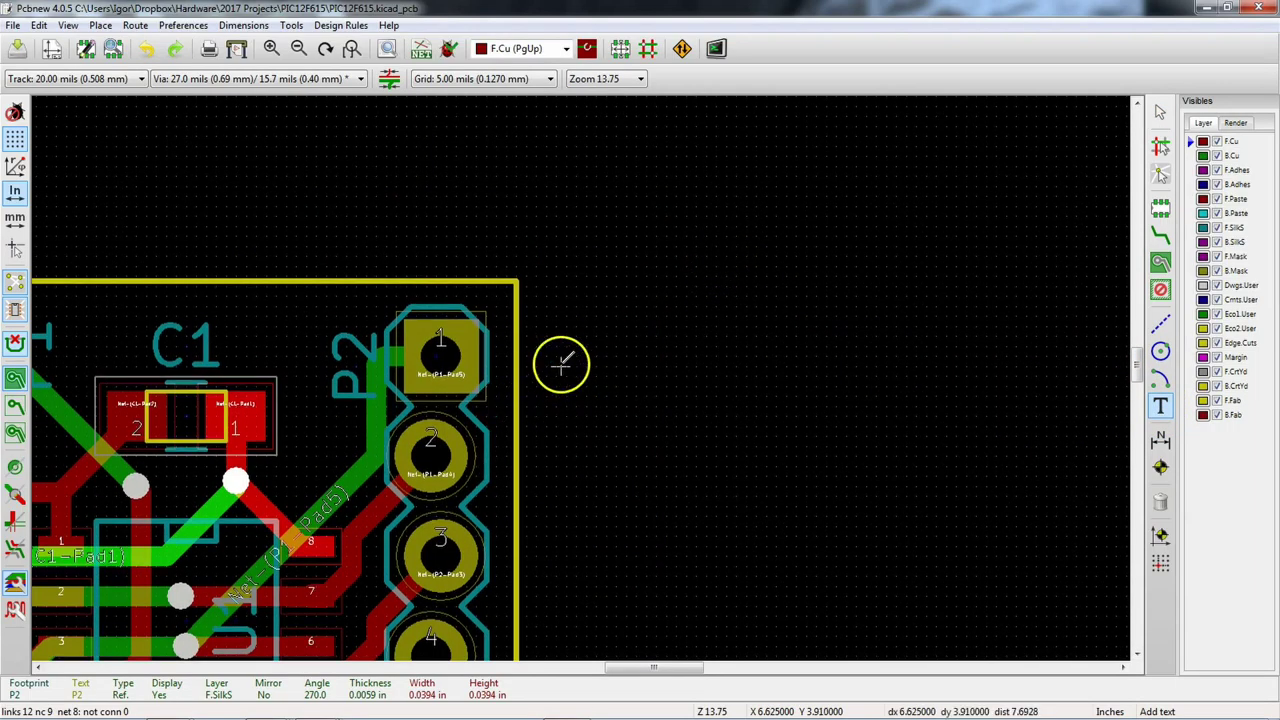
click(562, 365)
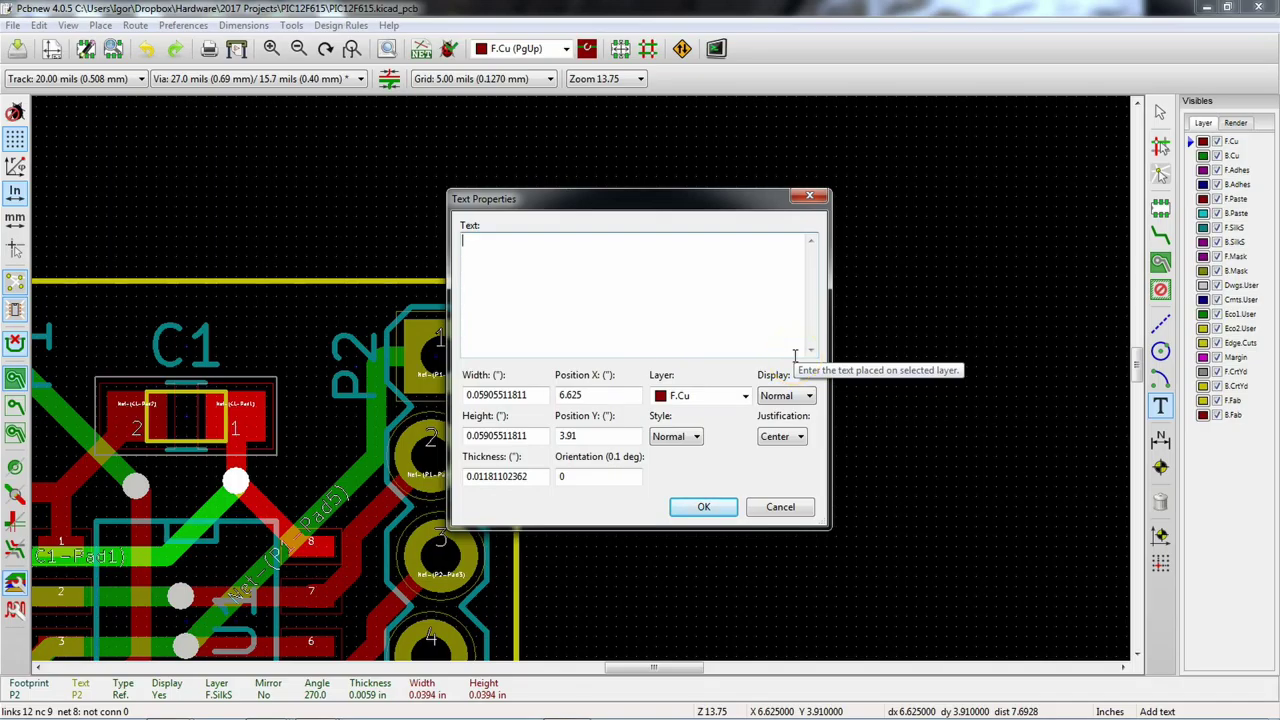
text(GP1)
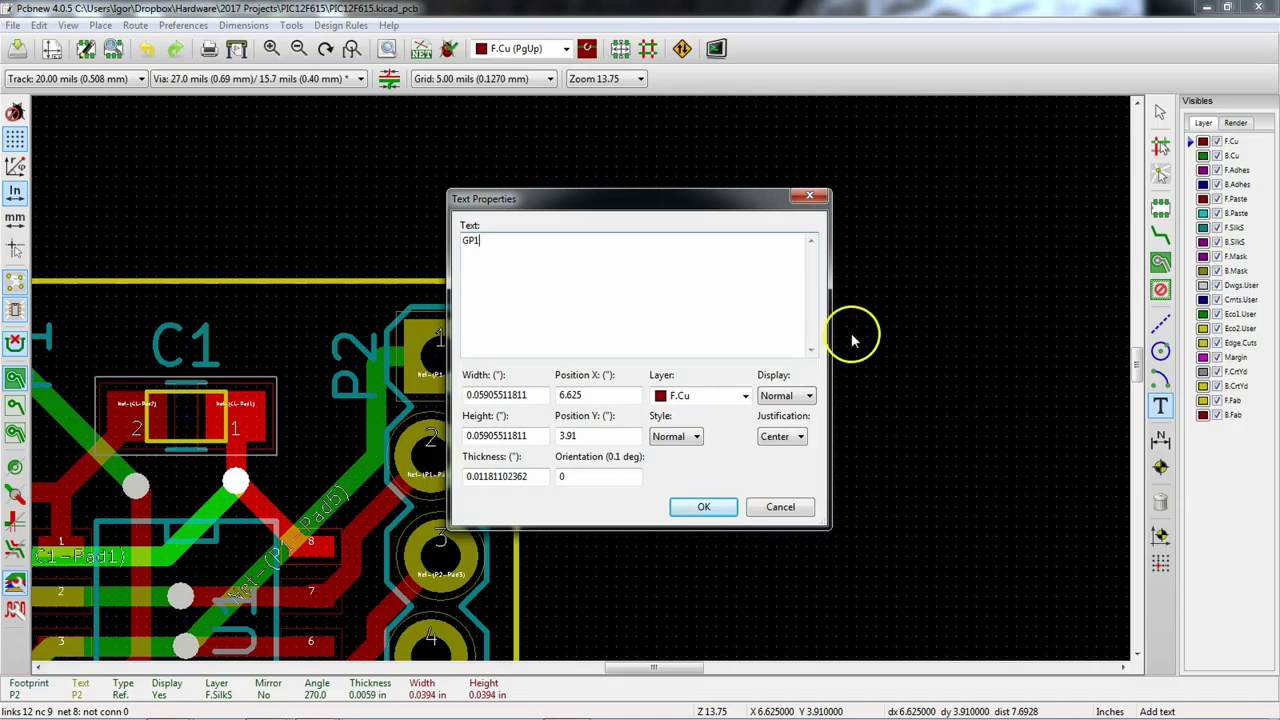
click(745, 397)
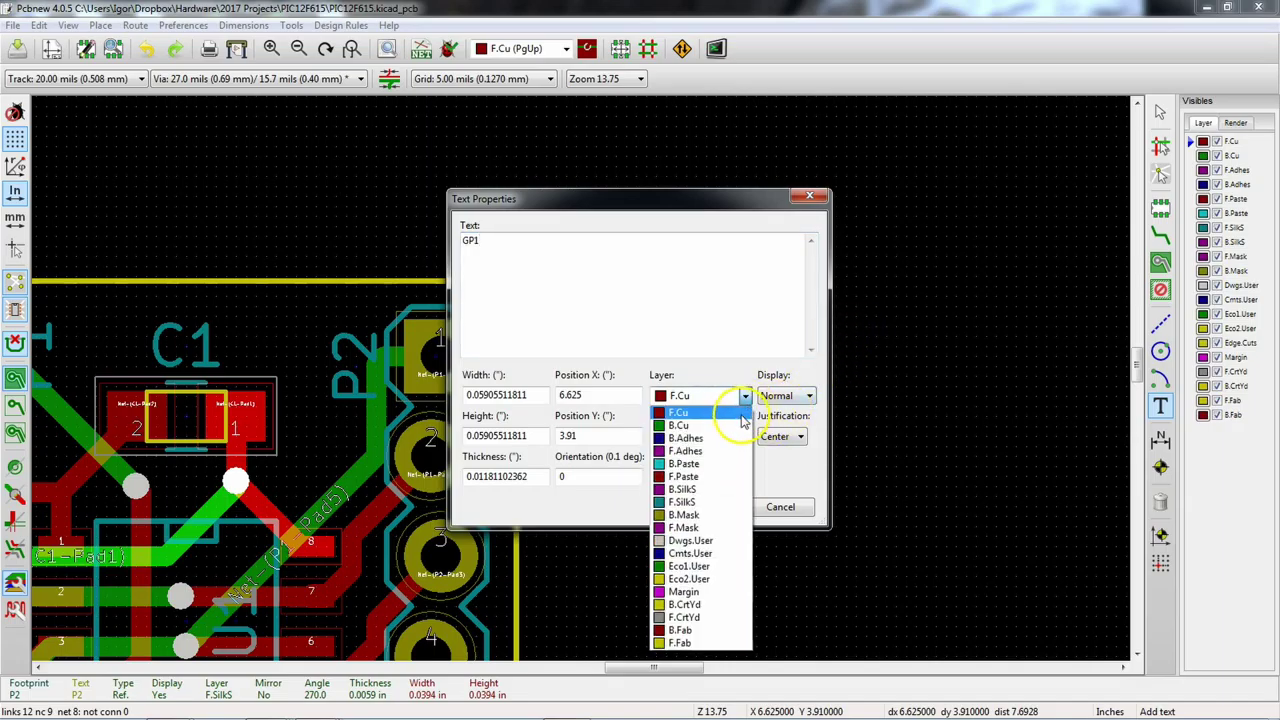
click(716, 510)
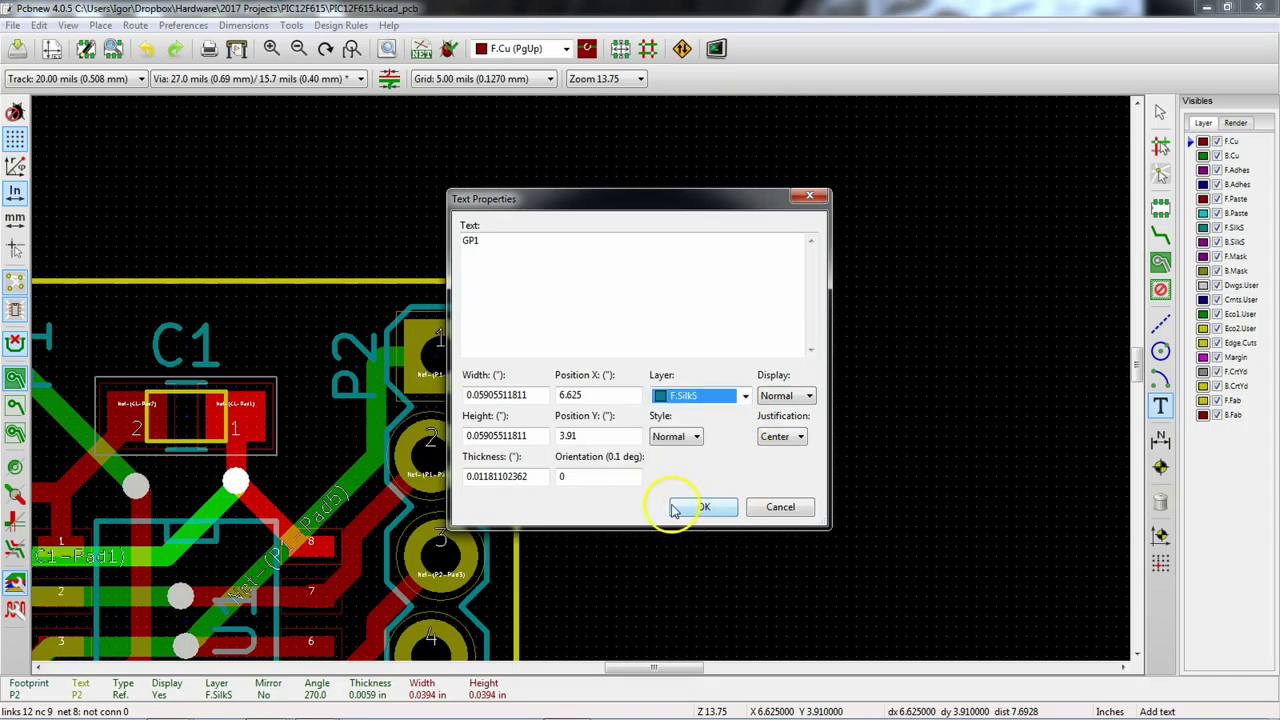
Step: Set the GP1 text width and height to 0.040 and thickness to 0.005
click(537, 394)
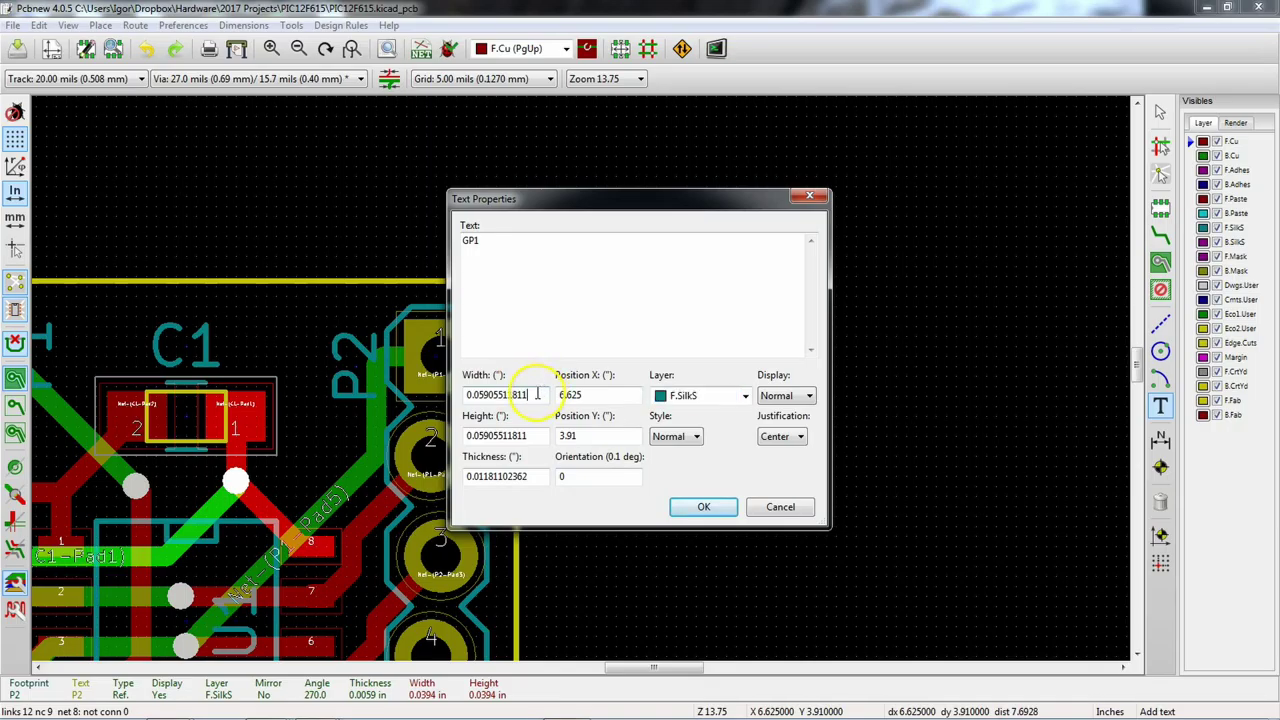
drag(503, 397, 481, 397)
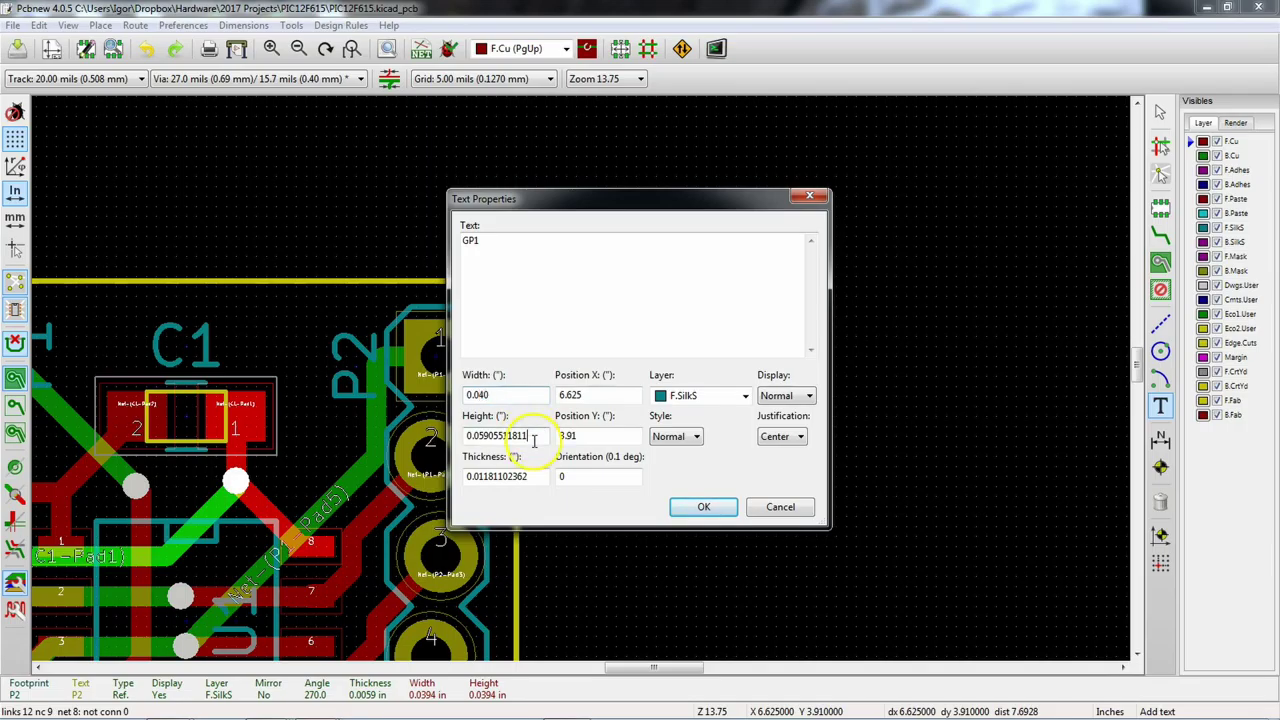
drag(534, 441, 490, 440)
text(8)
drag(535, 476, 484, 474)
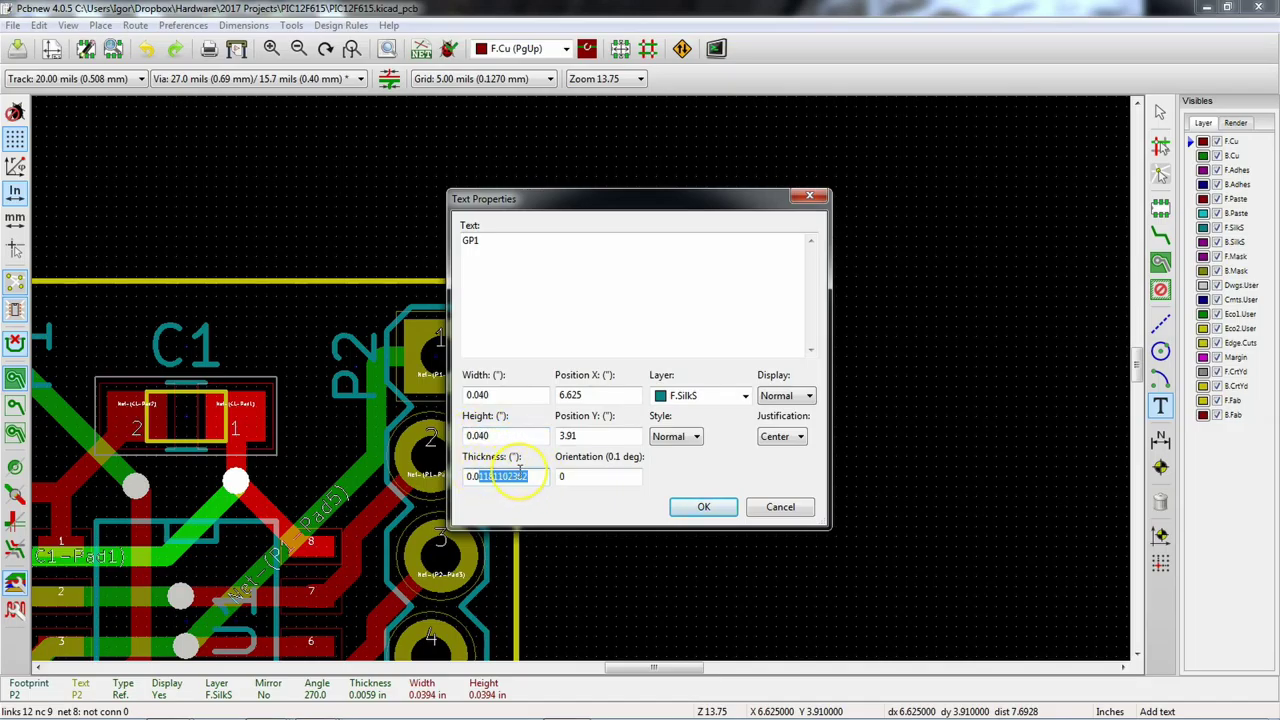
text(5)
click(678, 508)
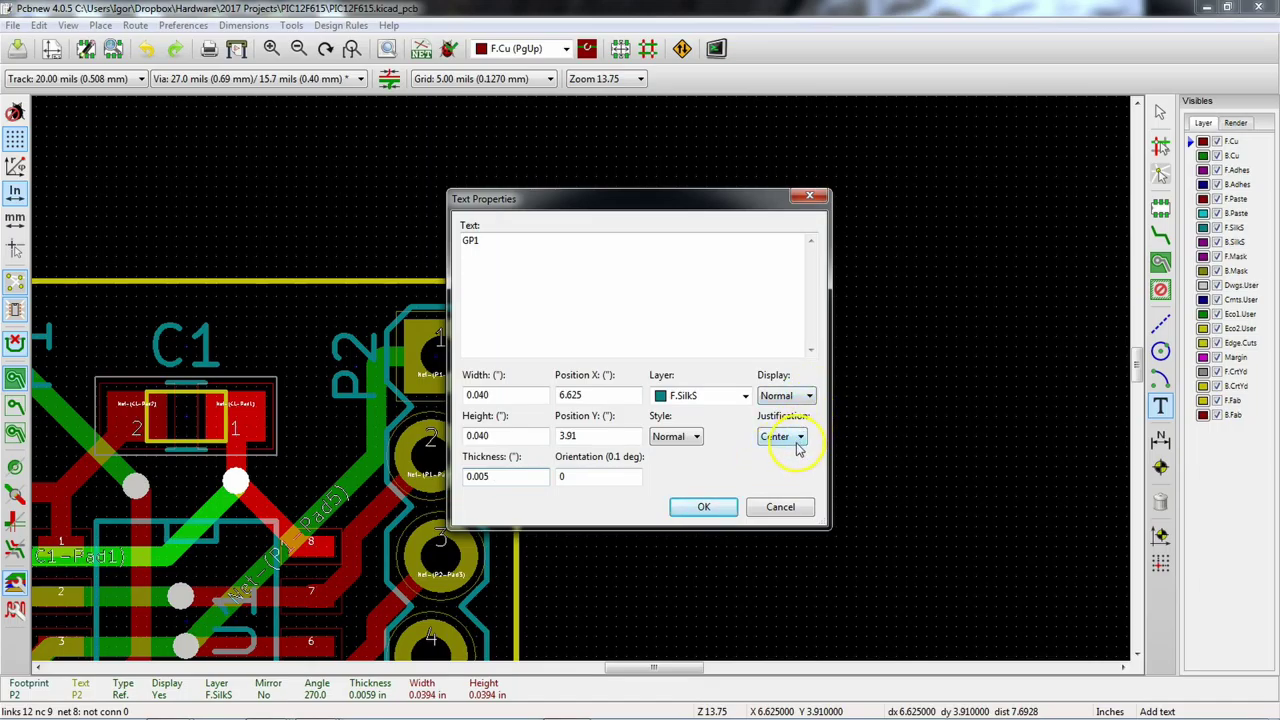
click(706, 506)
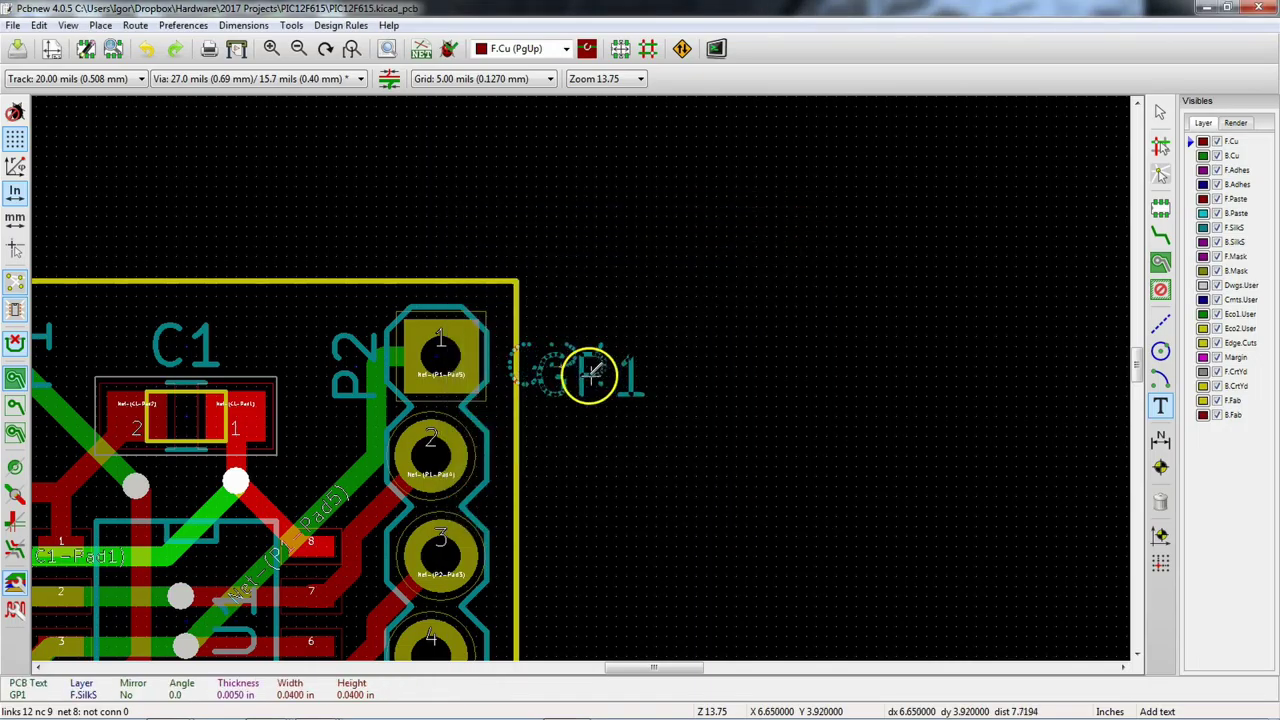
Step: Drop the horizontal GP1 label to the right of the board
middle_drag(647, 418, 787, 190)
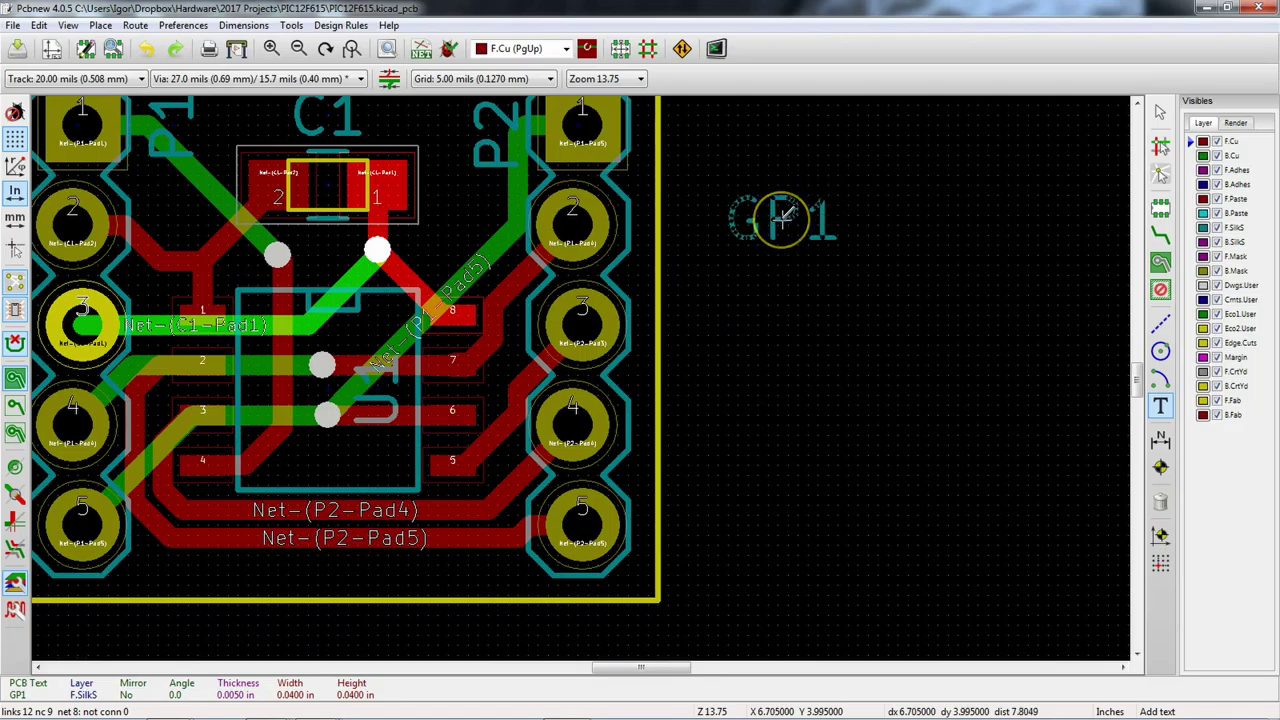
key(r)
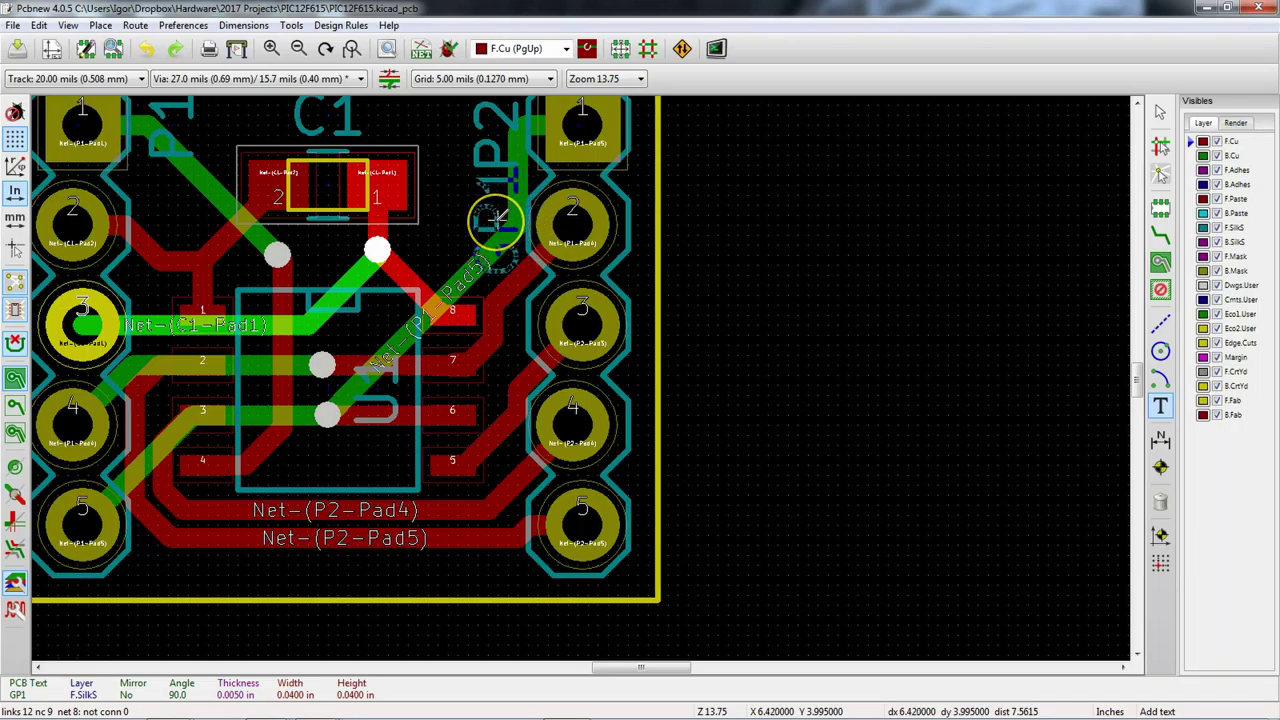
key(r)
click(762, 257)
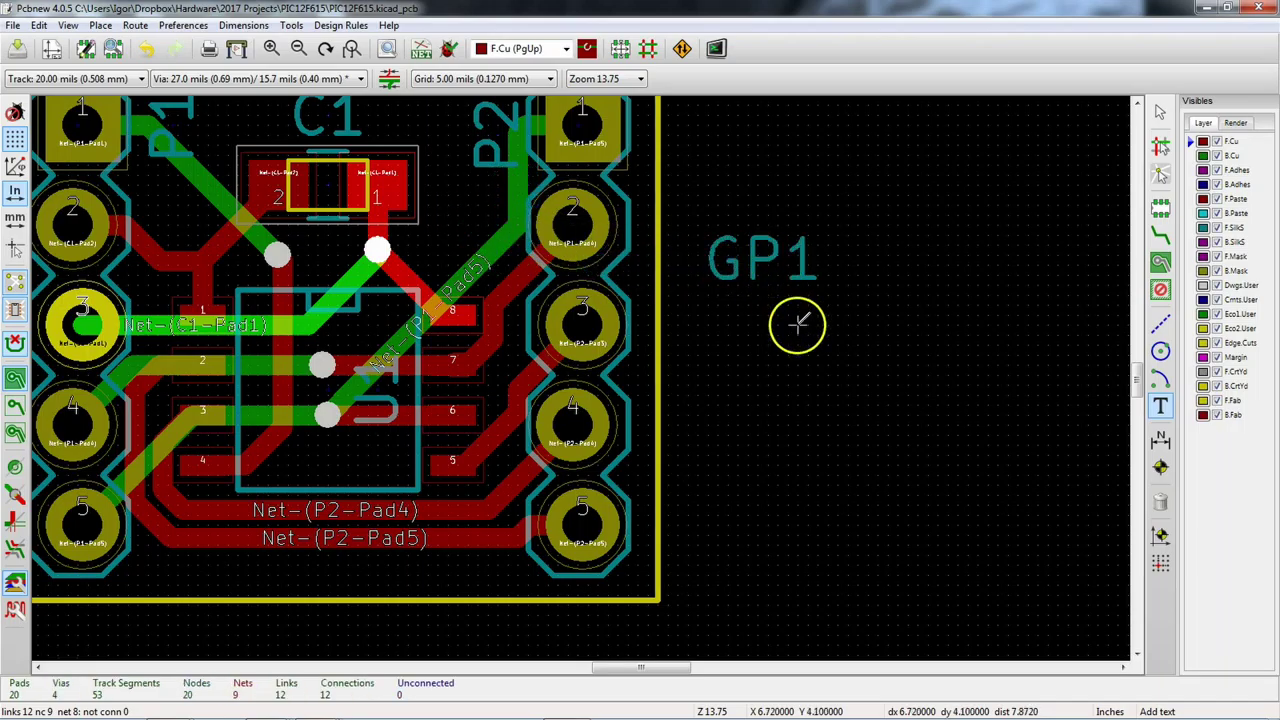
Step: Shrink the GP1 label's width and height to 0.03 in
double_click(756, 259)
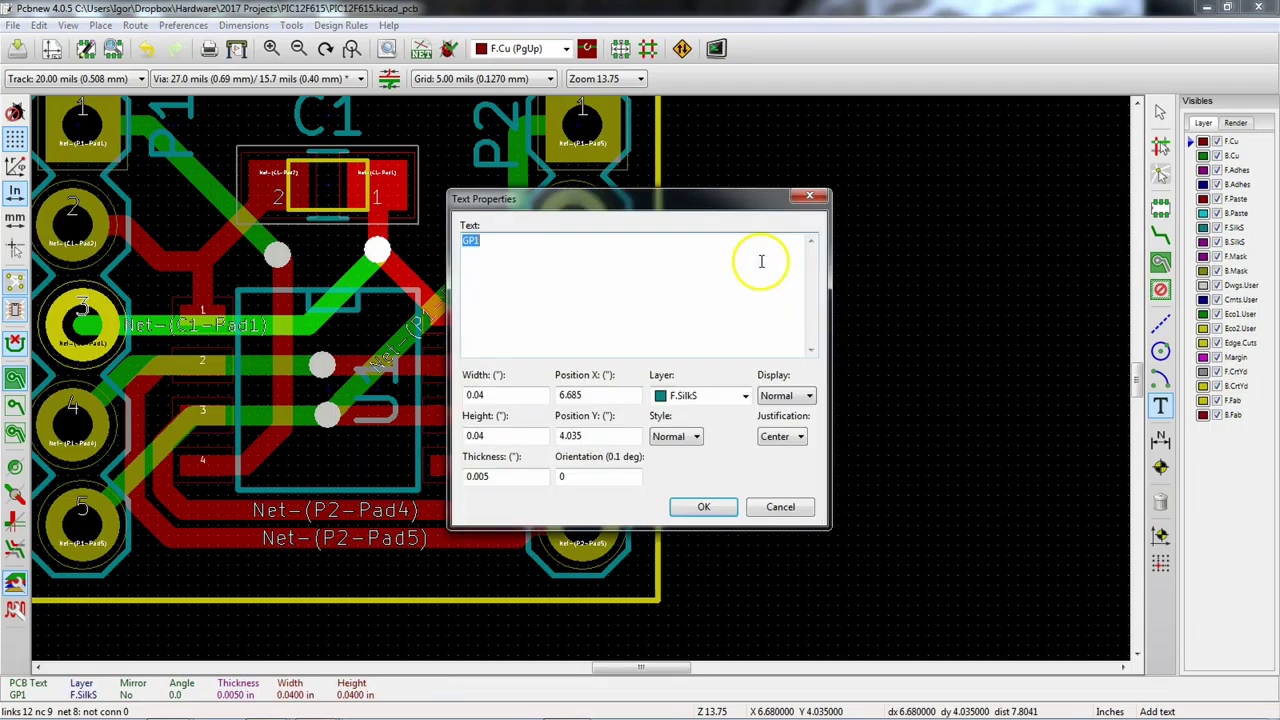
click(485, 395)
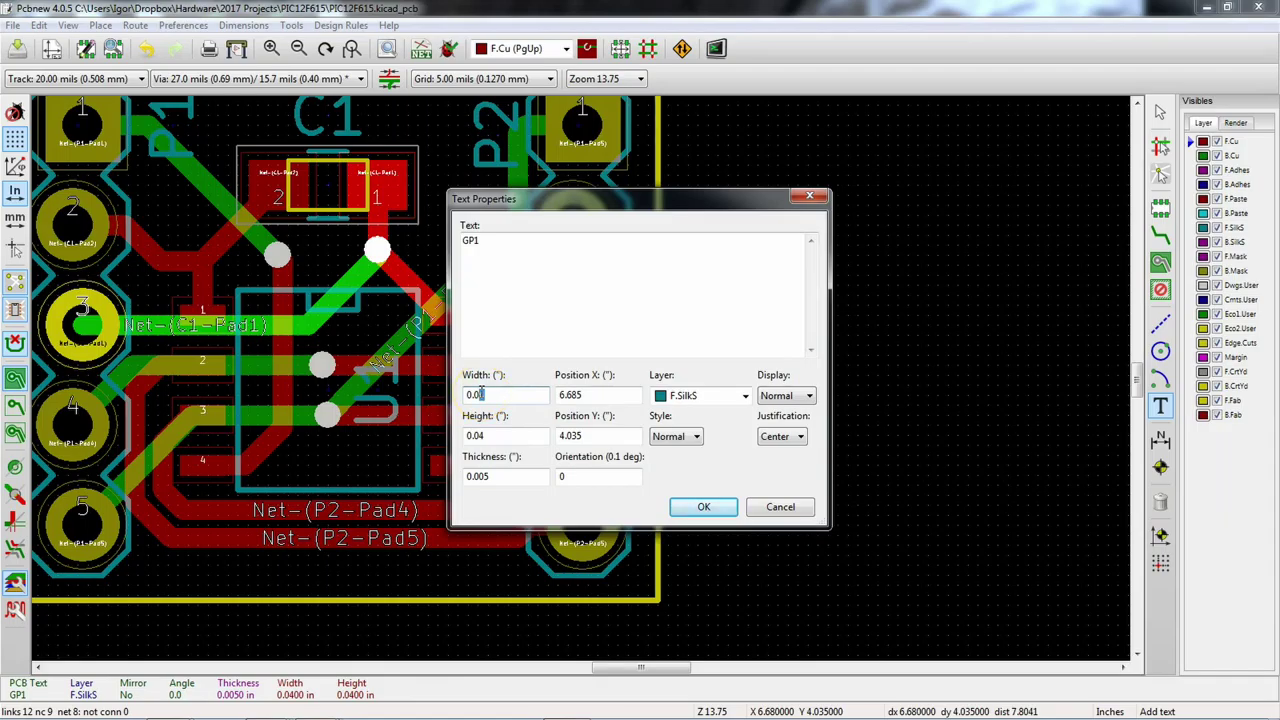
click(481, 435)
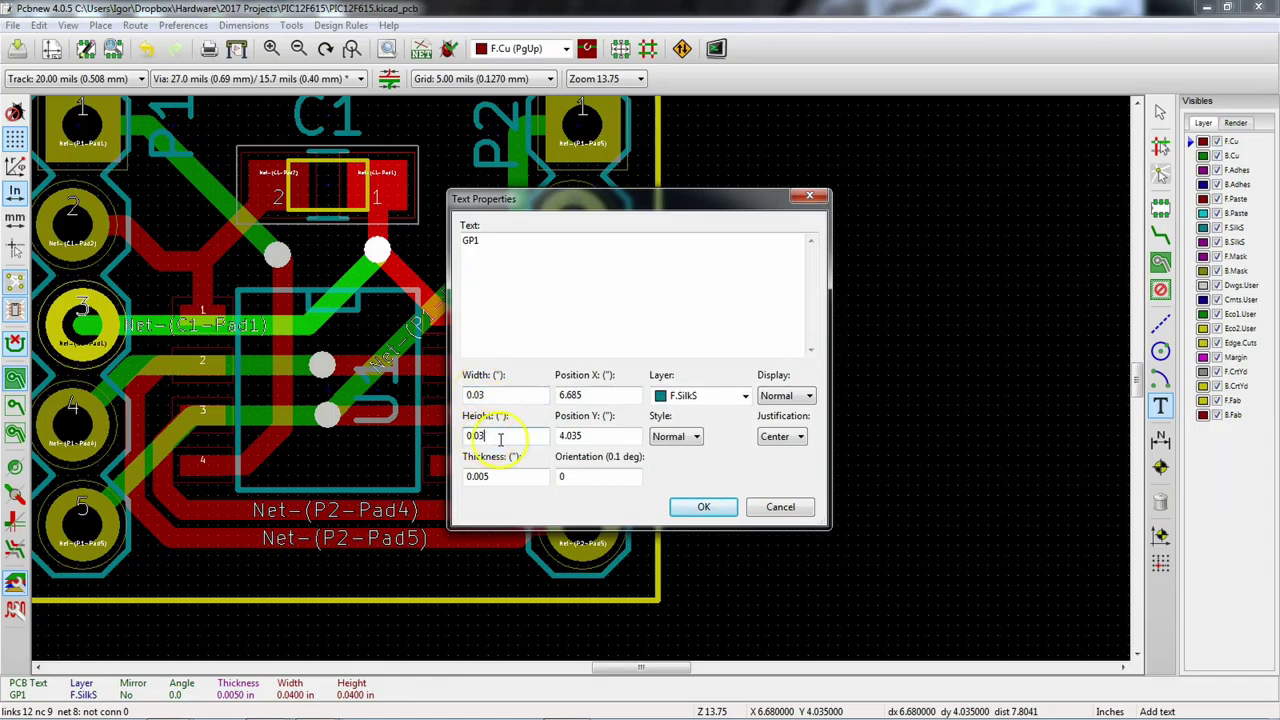
click(703, 507)
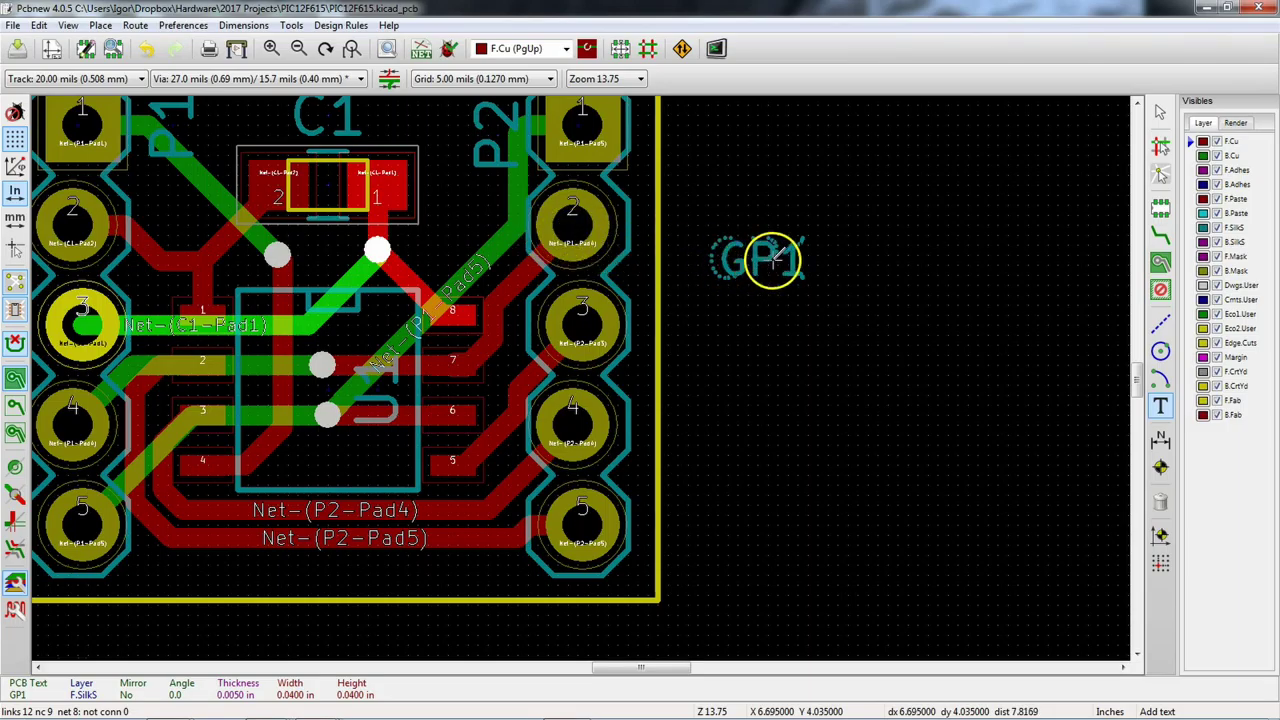
Step: Move the GP1 label, rotated 90° to vertical, to the right of P2
key(m)
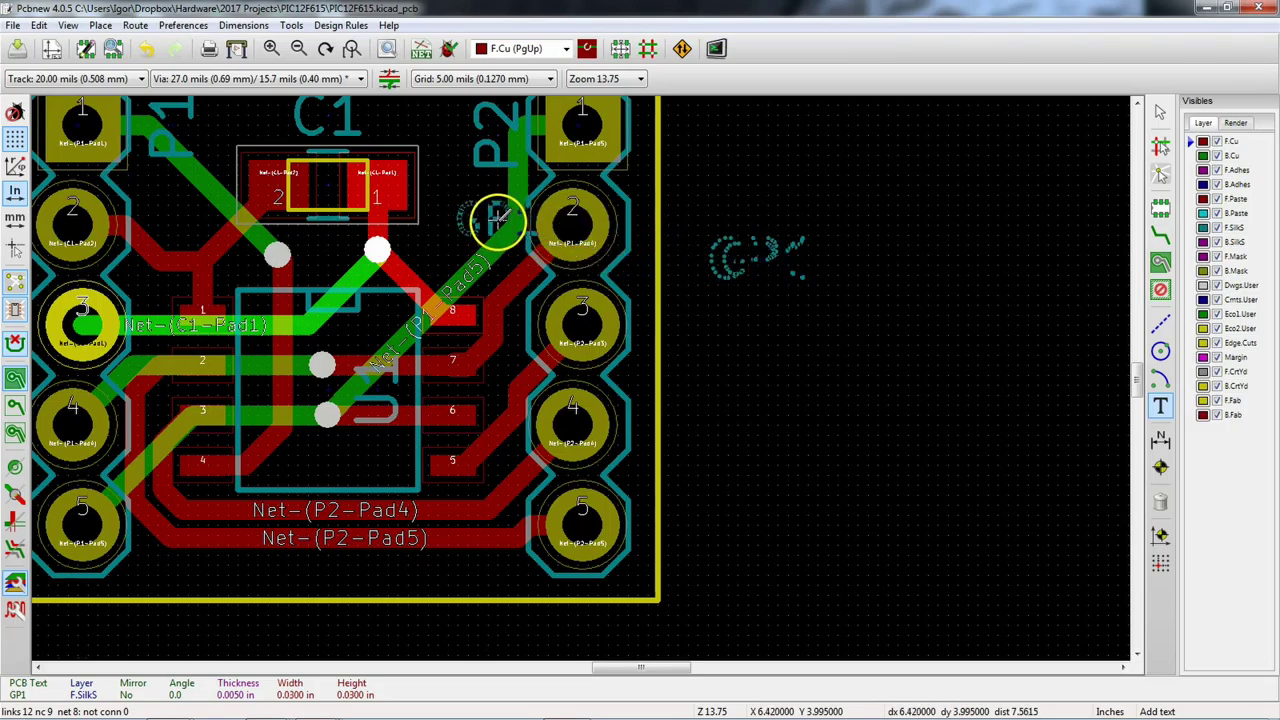
key(r)
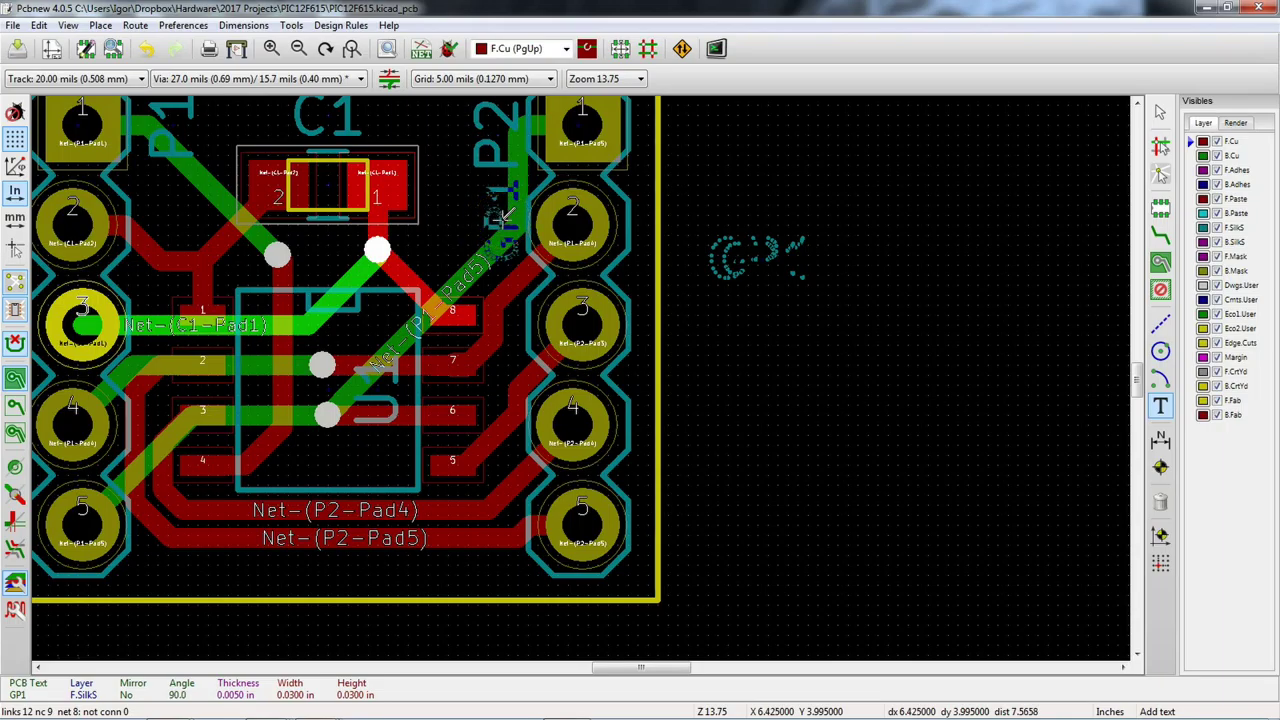
click(729, 252)
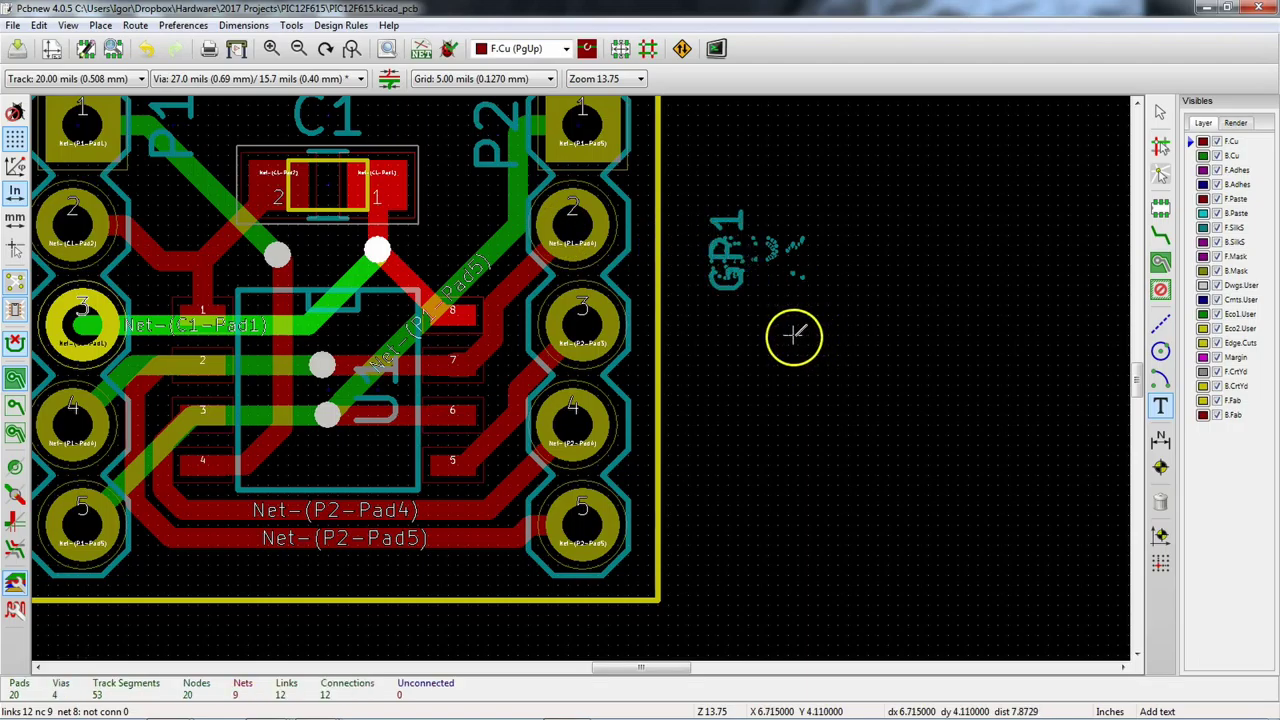
Step: Bring Eeschema forward and tile it on the left with Pcbnew on the right
mouse_move(132, 712)
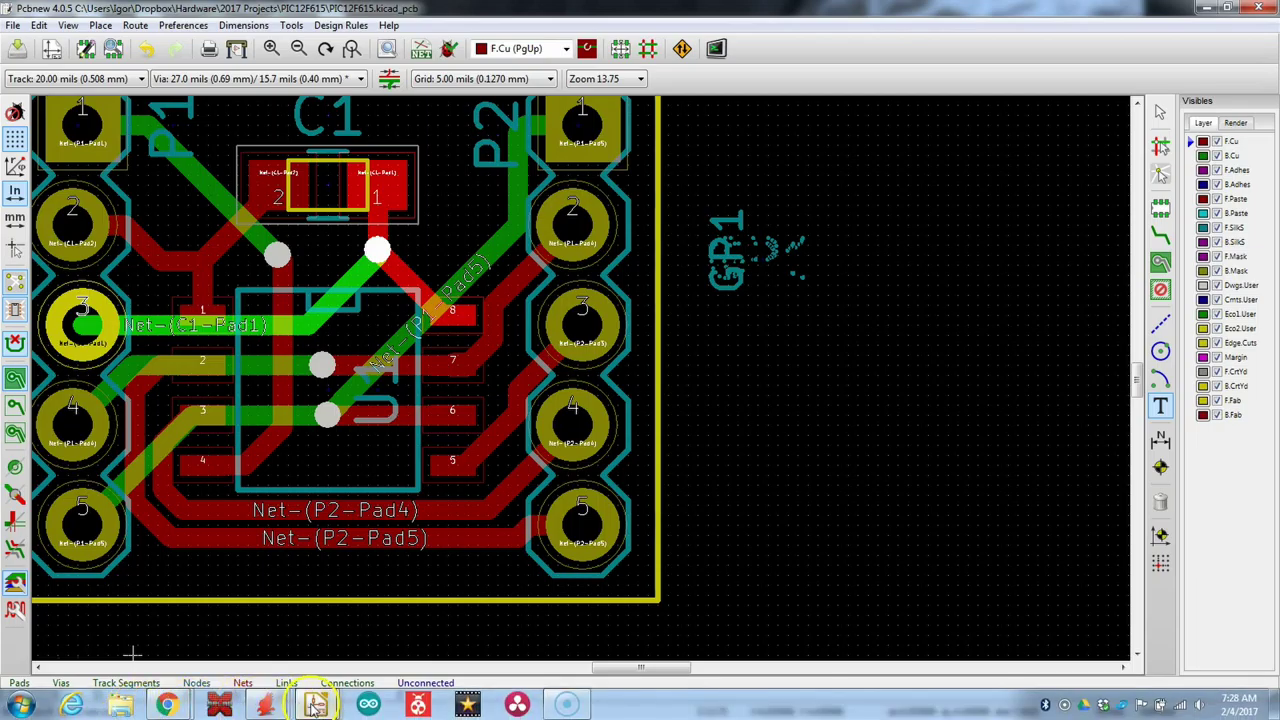
mouse_move(315, 705)
mouse_move(347, 632)
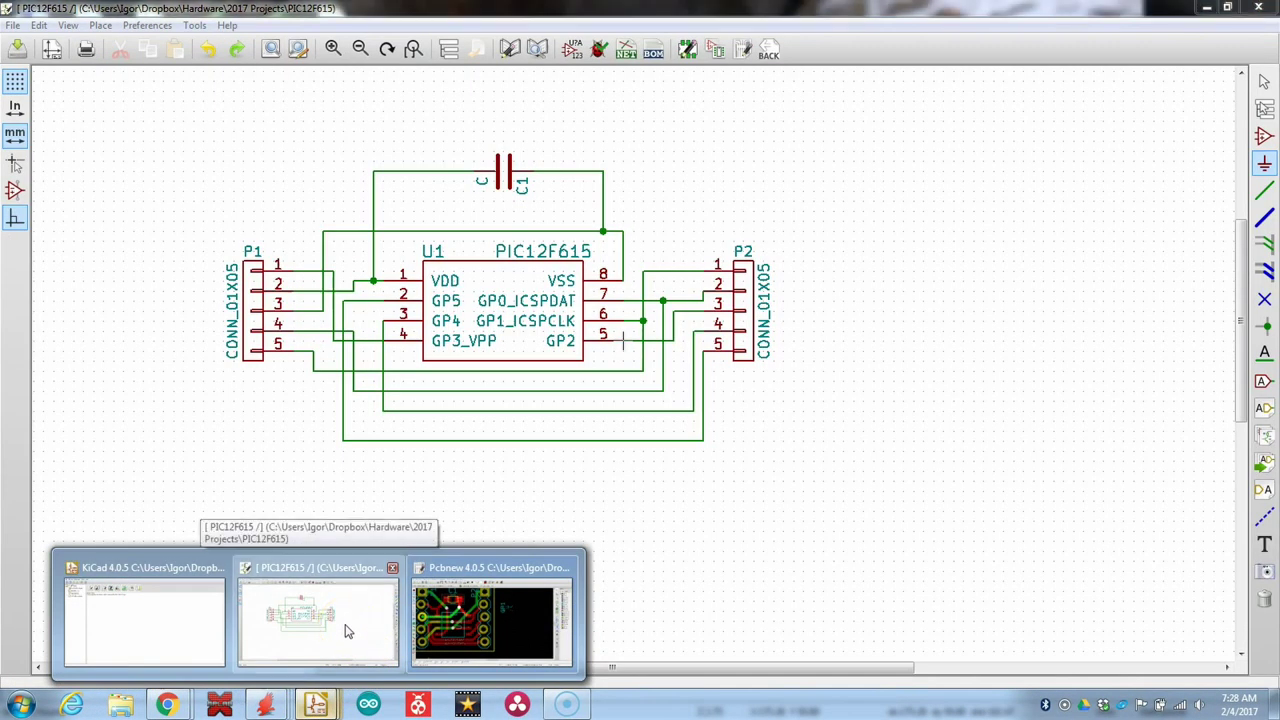
click(347, 632)
drag(703, 10, 1, 141)
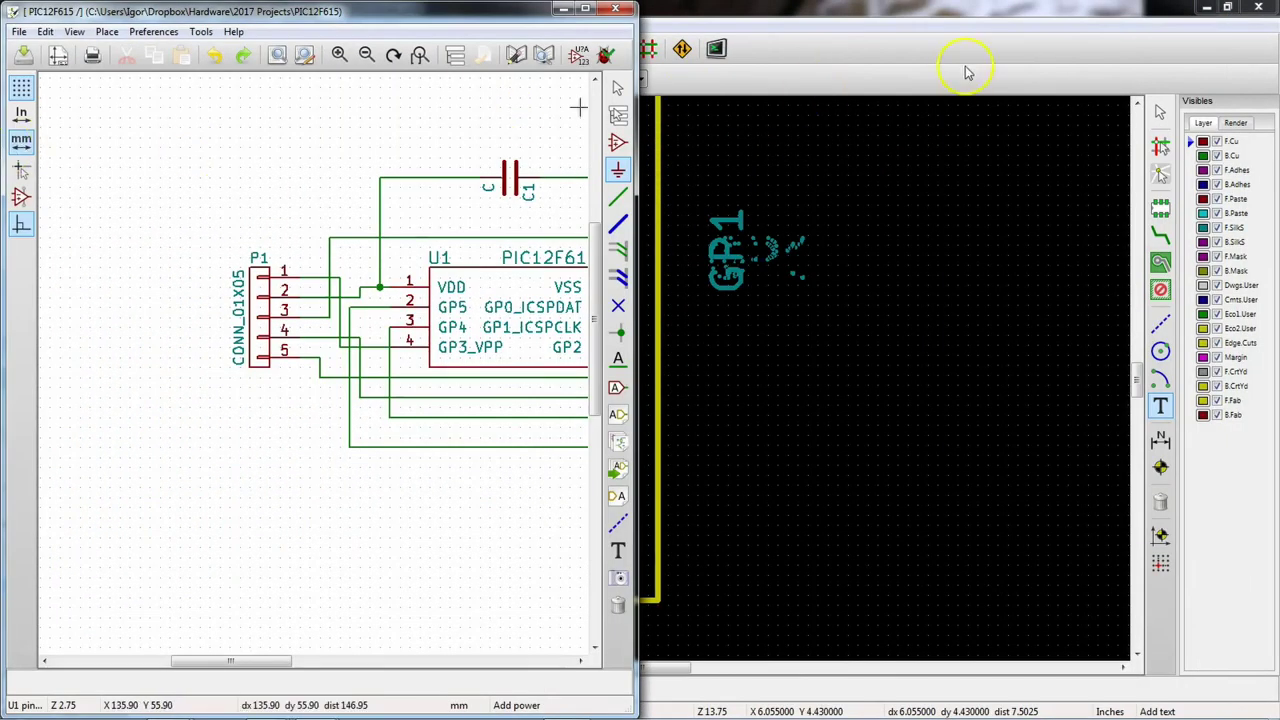
drag(783, 10, 1279, 90)
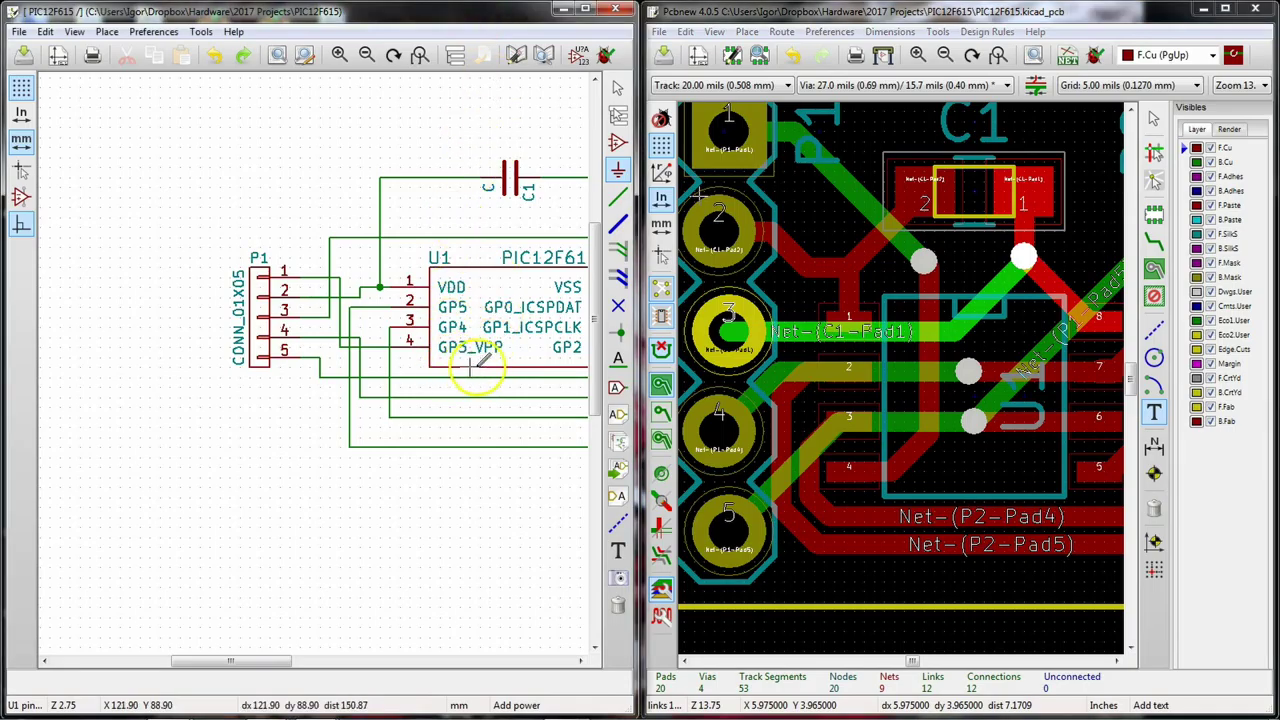
Step: Pan the schematic to show P1, U1 and P2, and the board toward header P2
ctrl+scroll(460, 362, right, 3)
ctrl+scroll(452, 356, right, 1)
ctrl+scroll(443, 357, left, 2)
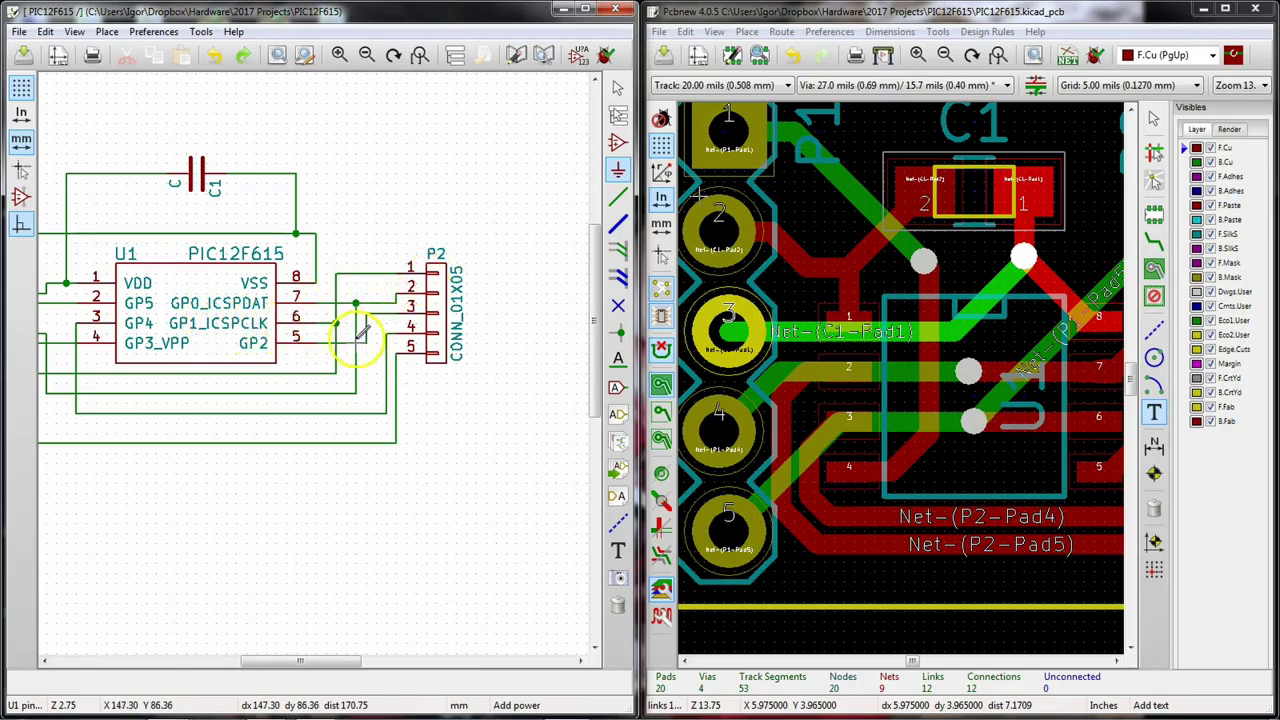
middle_drag(200, 378, 306, 381)
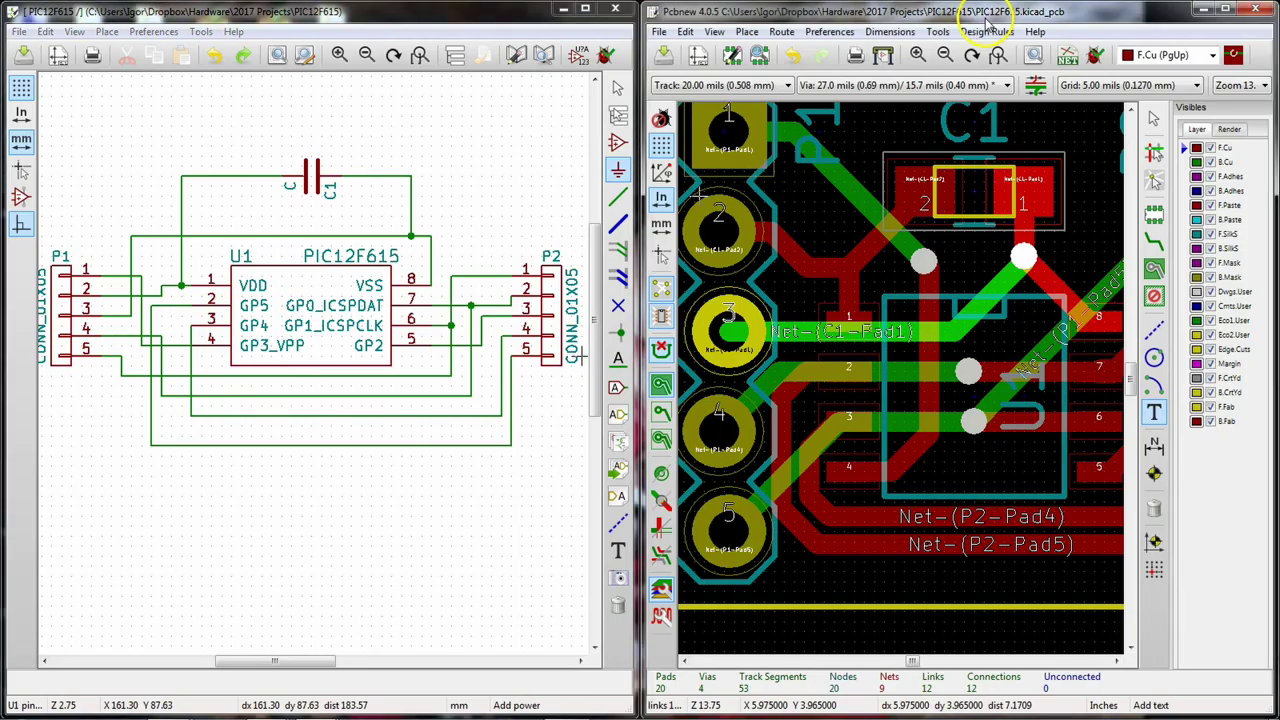
scroll(909, 409, up, 5)
middle_drag(938, 465, 1014, 511)
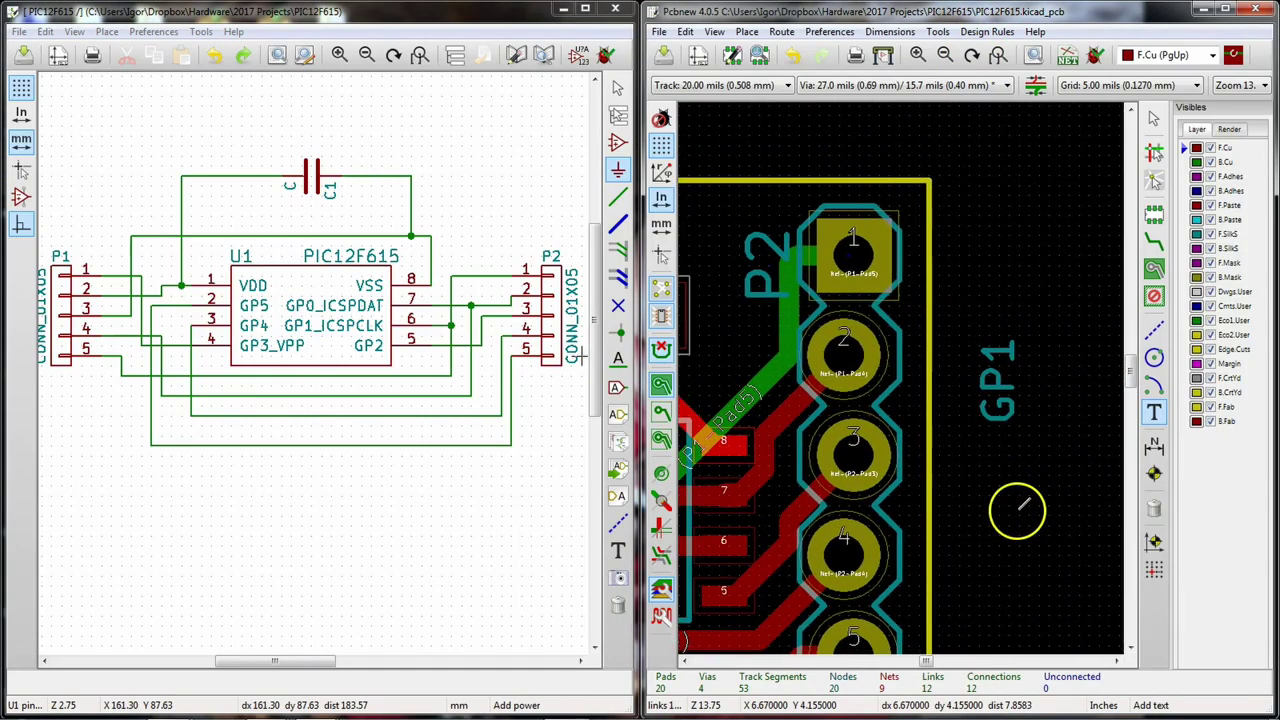
Step: Check the P2 reference text settings, then pick up the GP1 label to move it
double_click(762, 258)
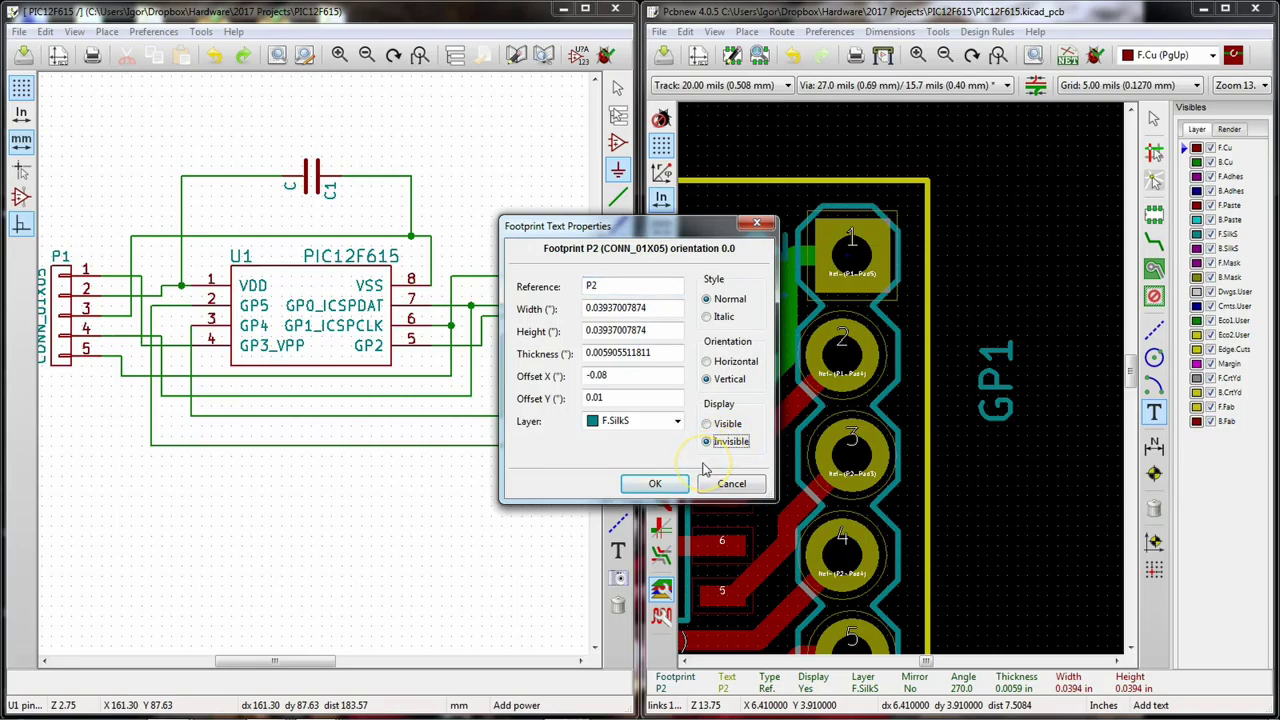
click(655, 484)
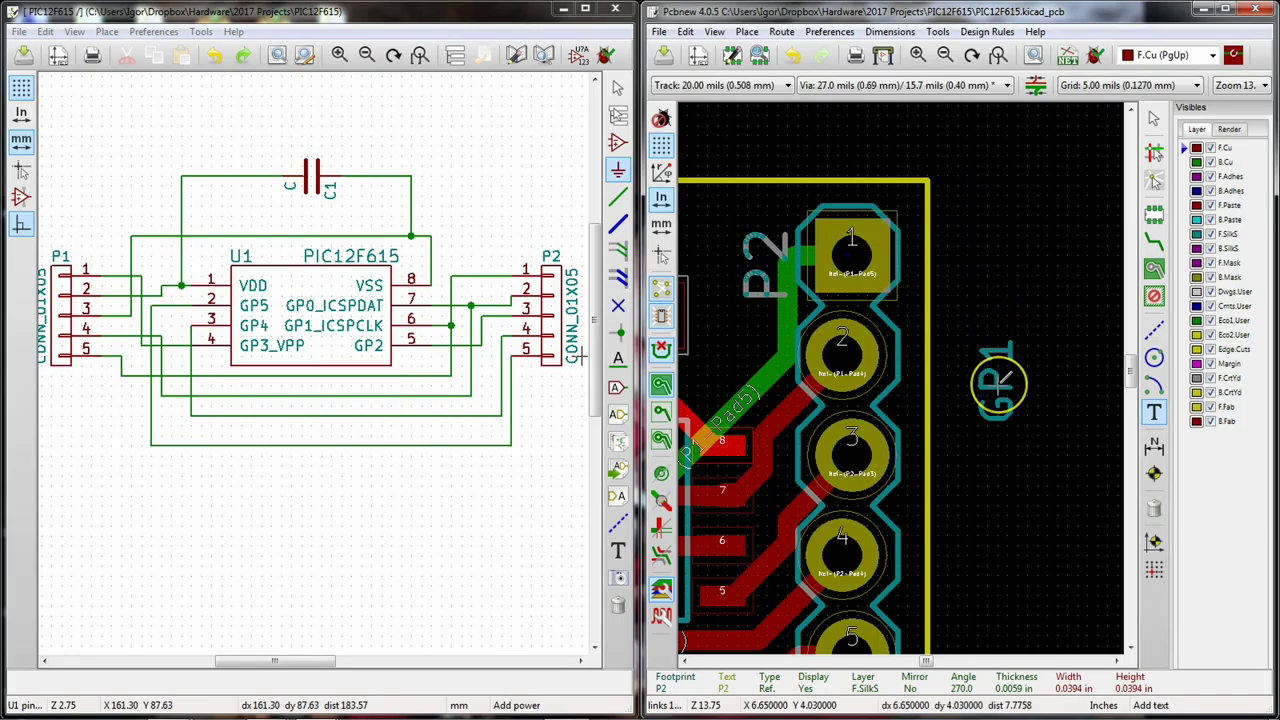
key(m)
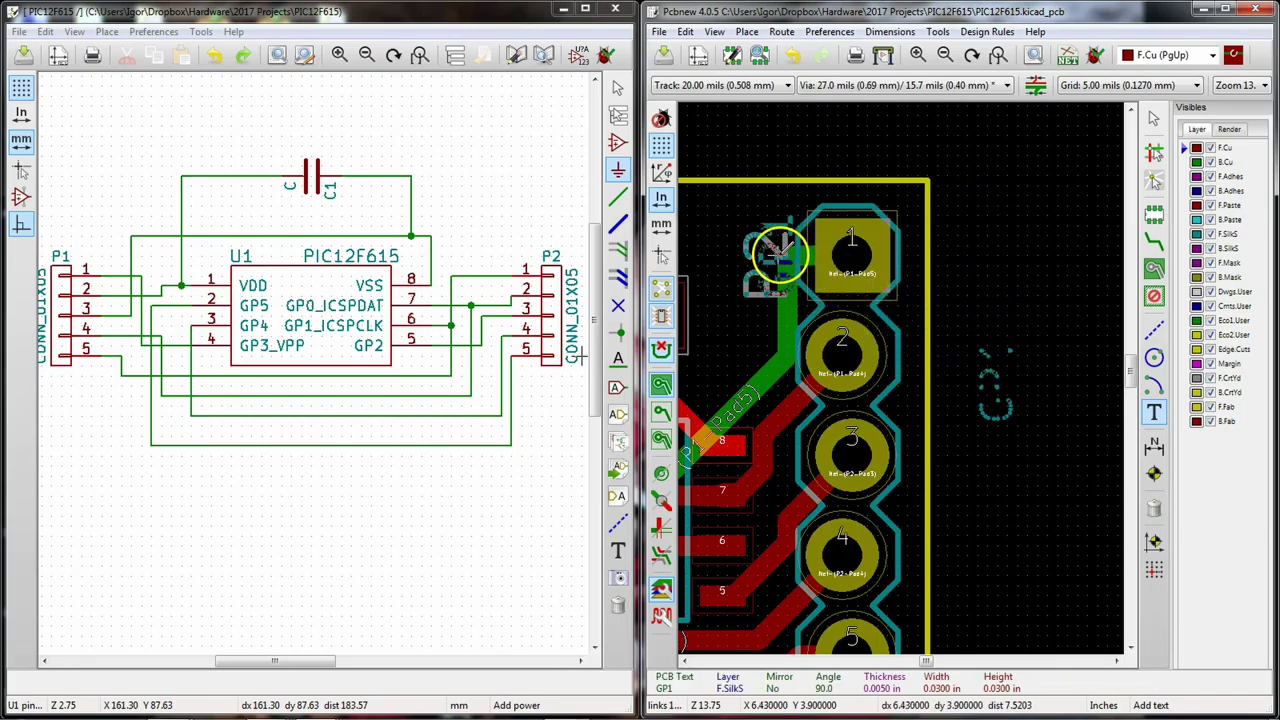
Step: Drop the GP1 label beside P2's first pad and reselect it
click(778, 252)
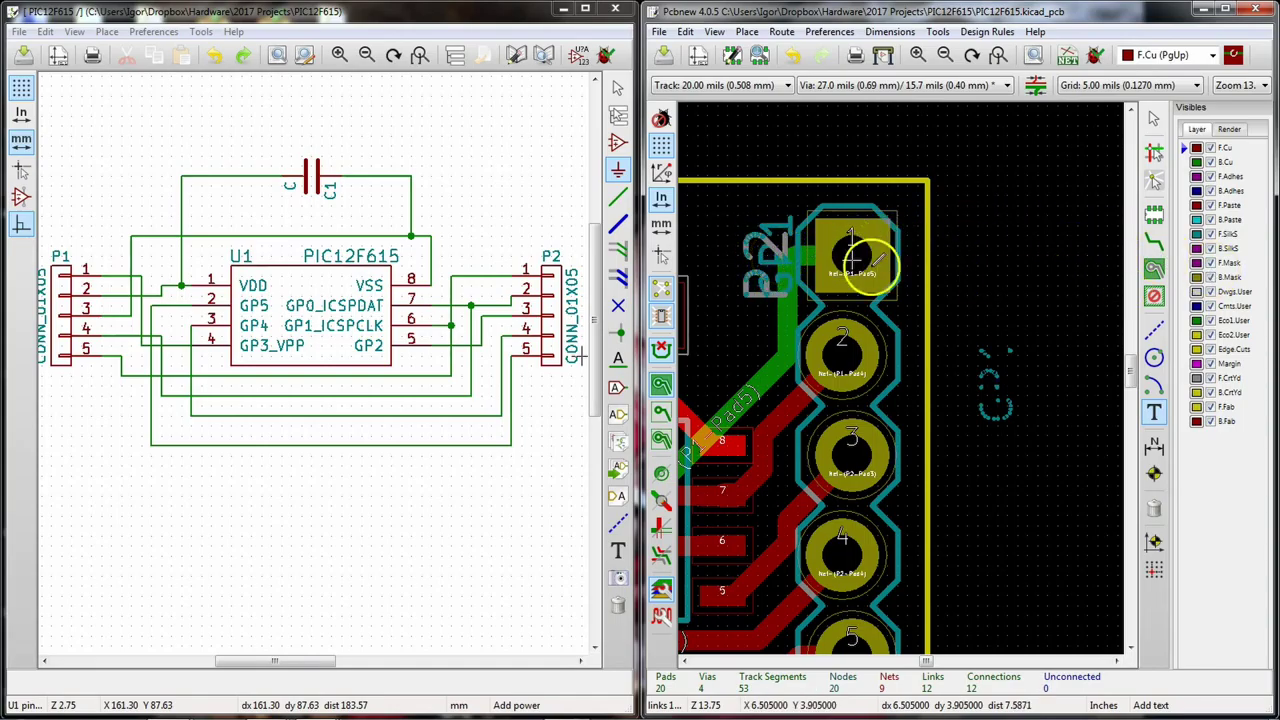
click(779, 266)
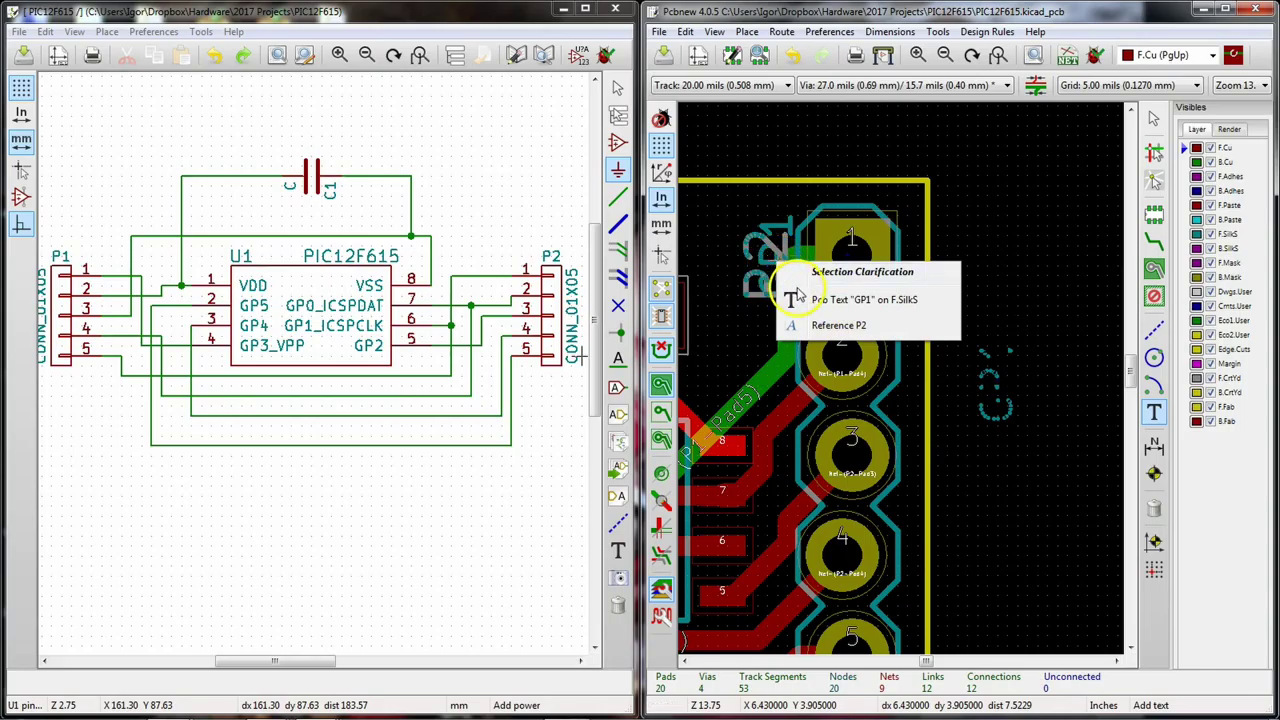
click(798, 298)
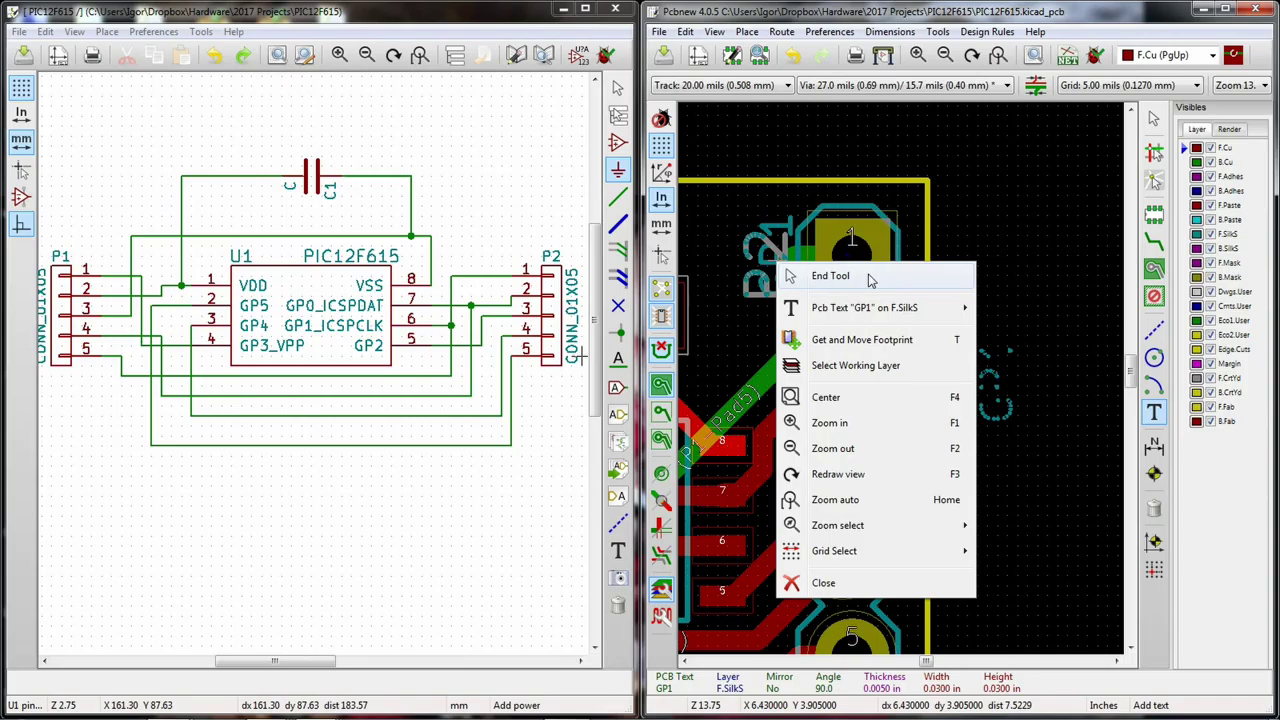
click(878, 368)
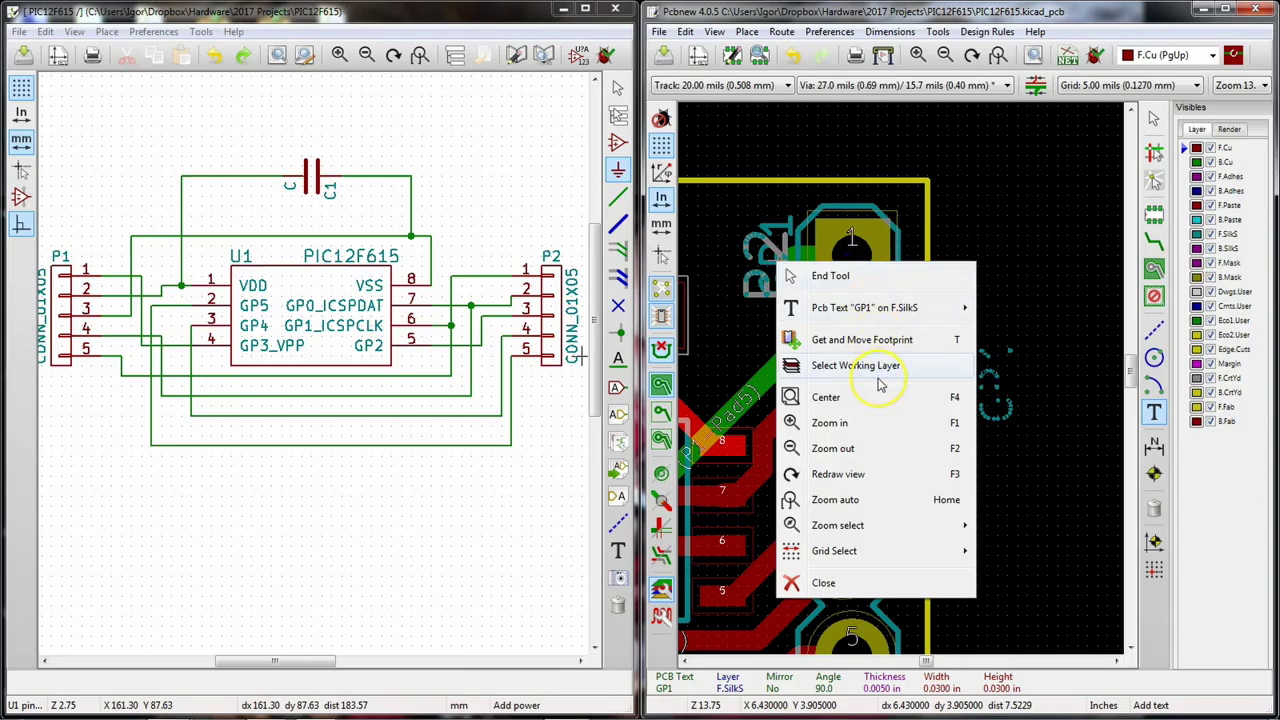
click(766, 257)
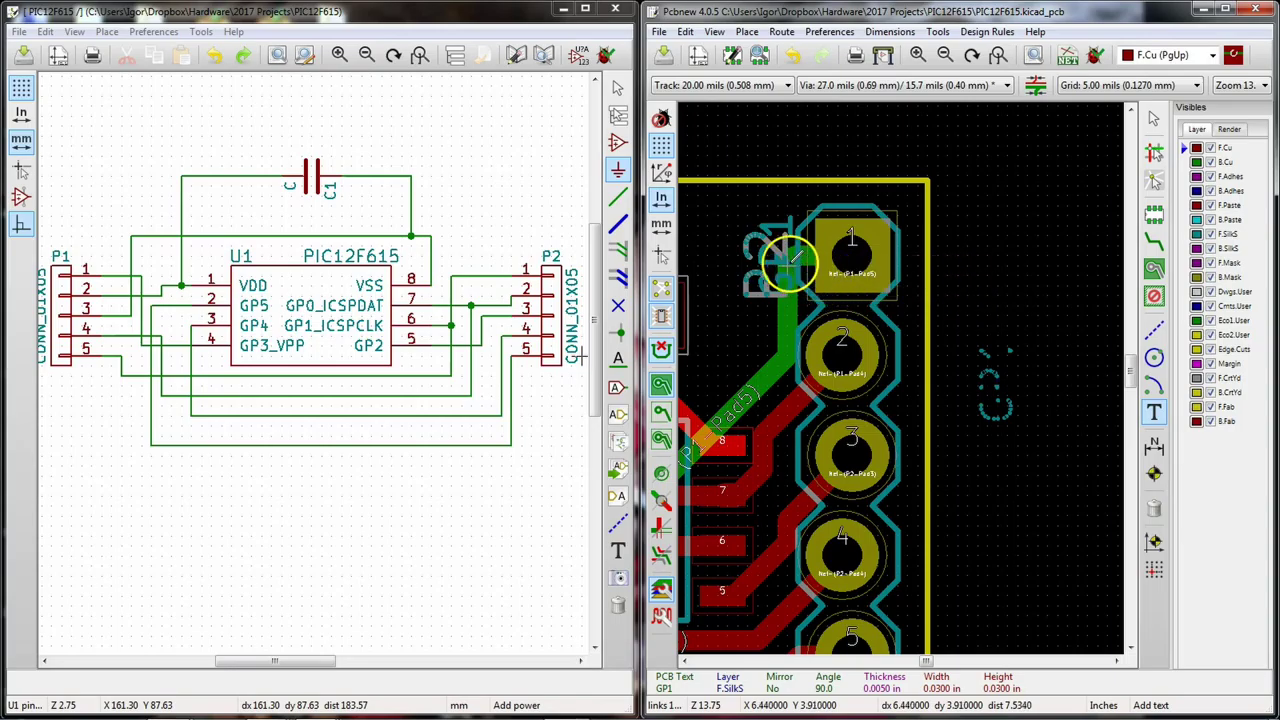
Step: Duplicate the GP1 label and place copies beside P2 pads 2 and 3
key(m)
click(800, 292)
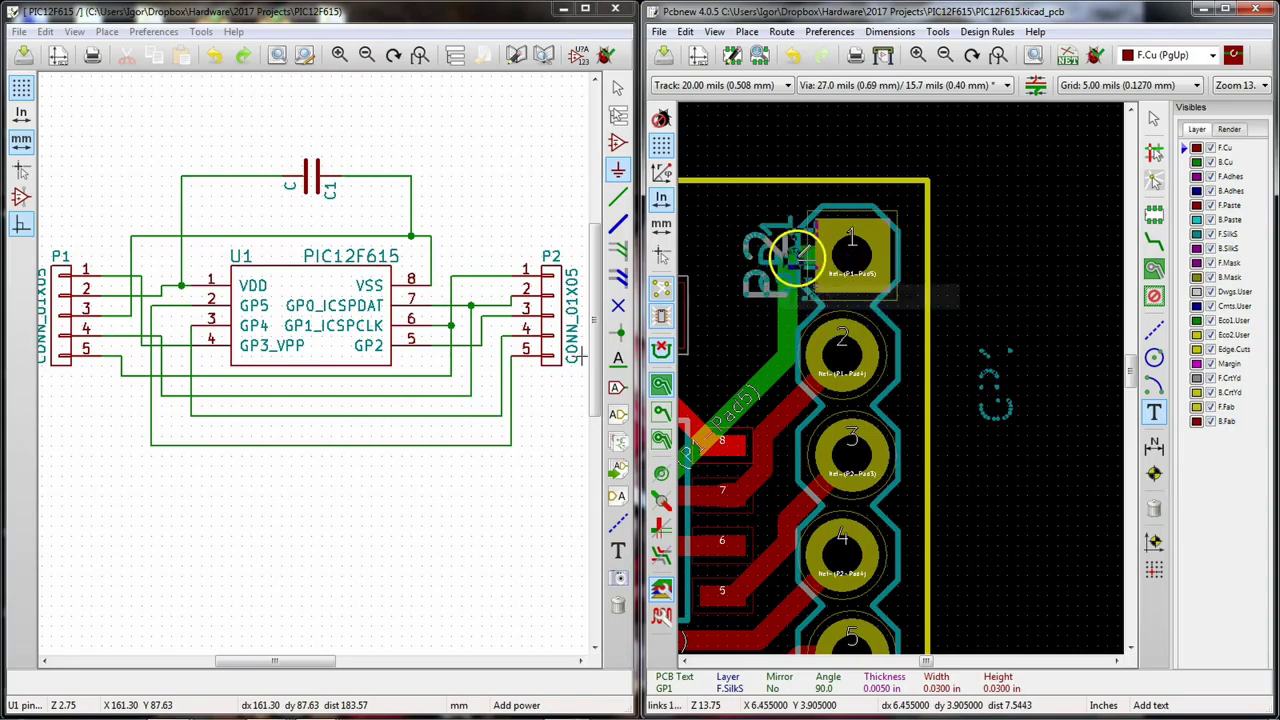
click(783, 357)
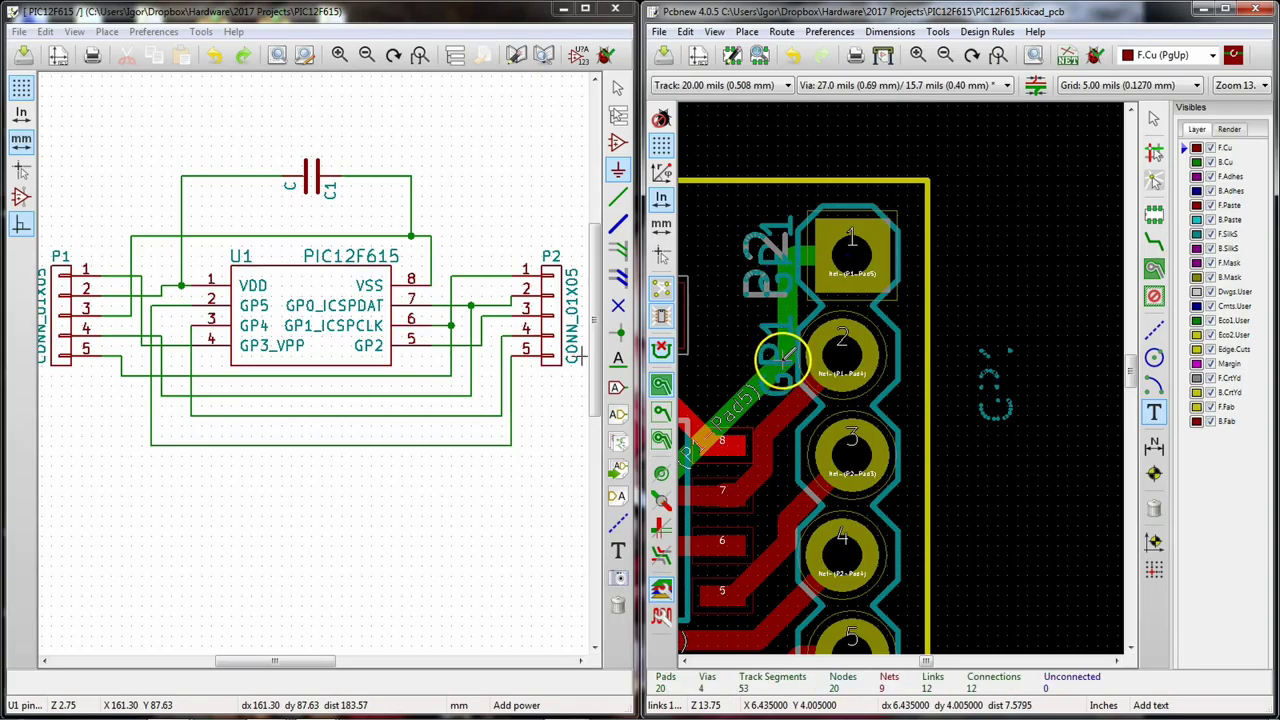
click(785, 368)
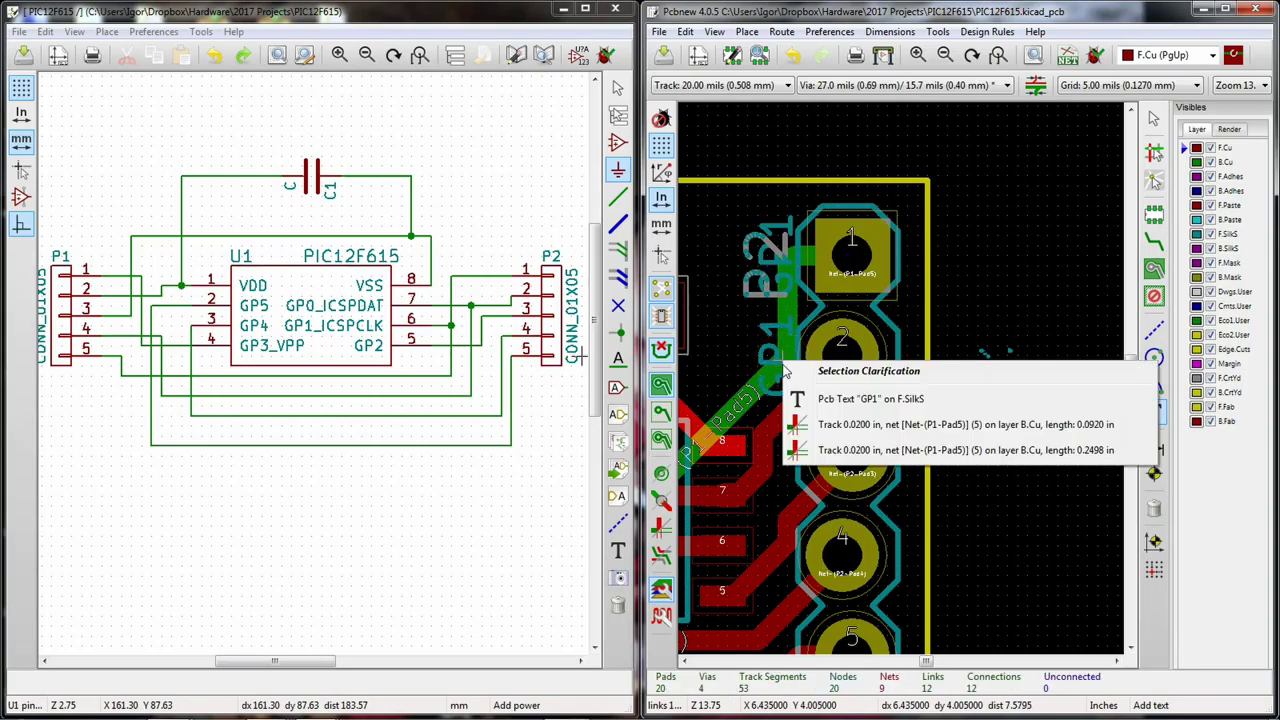
click(850, 398)
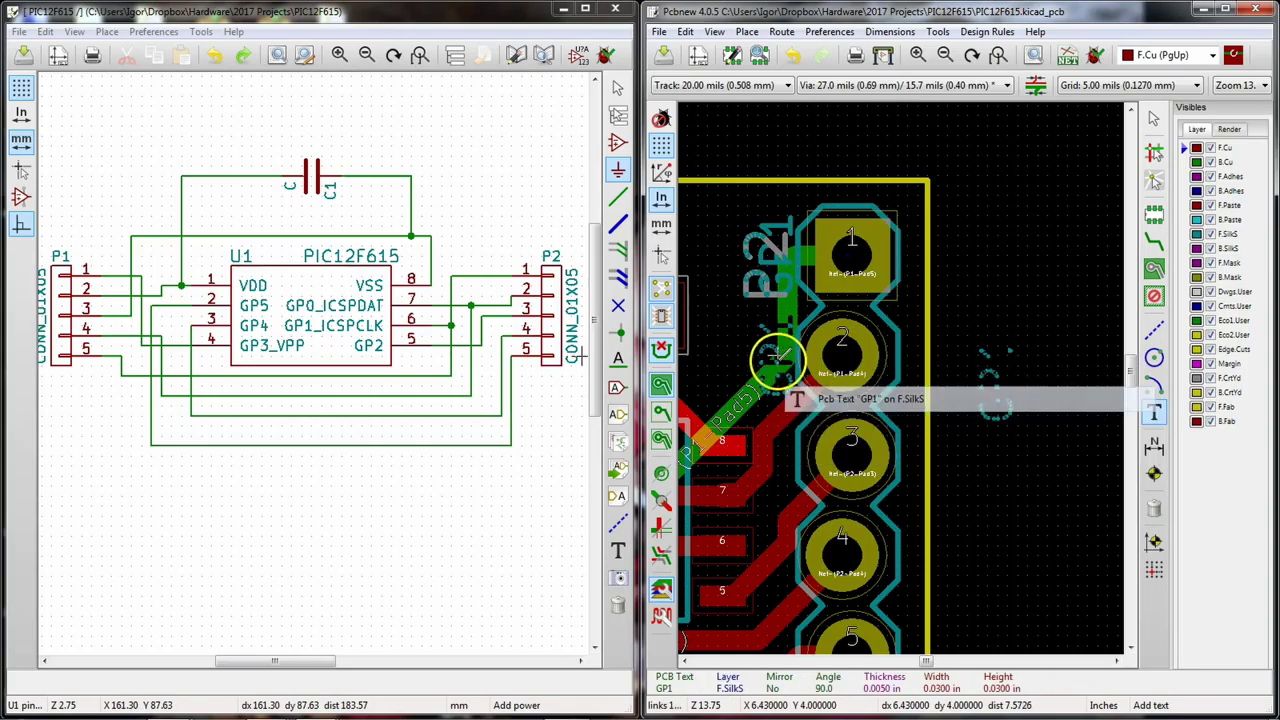
click(778, 452)
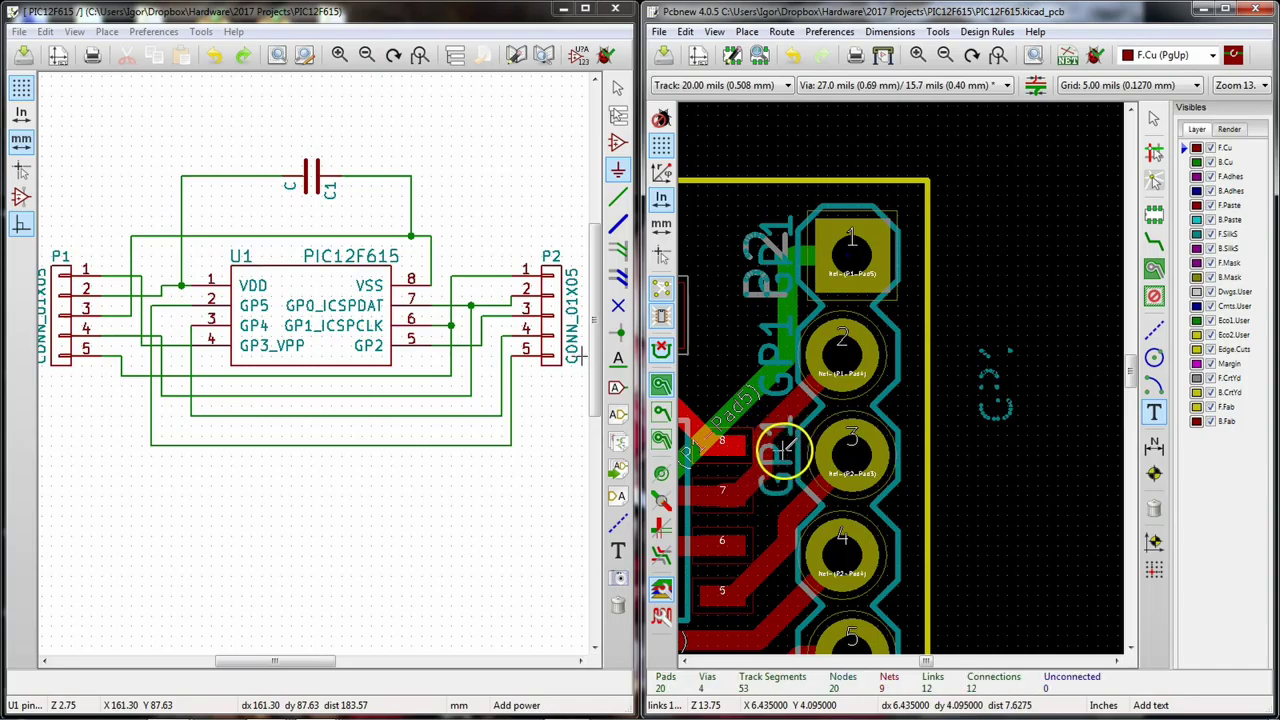
Step: Place further GP1 copies beside P2 pads 4 and 5
middle_drag(908, 491, 885, 243)
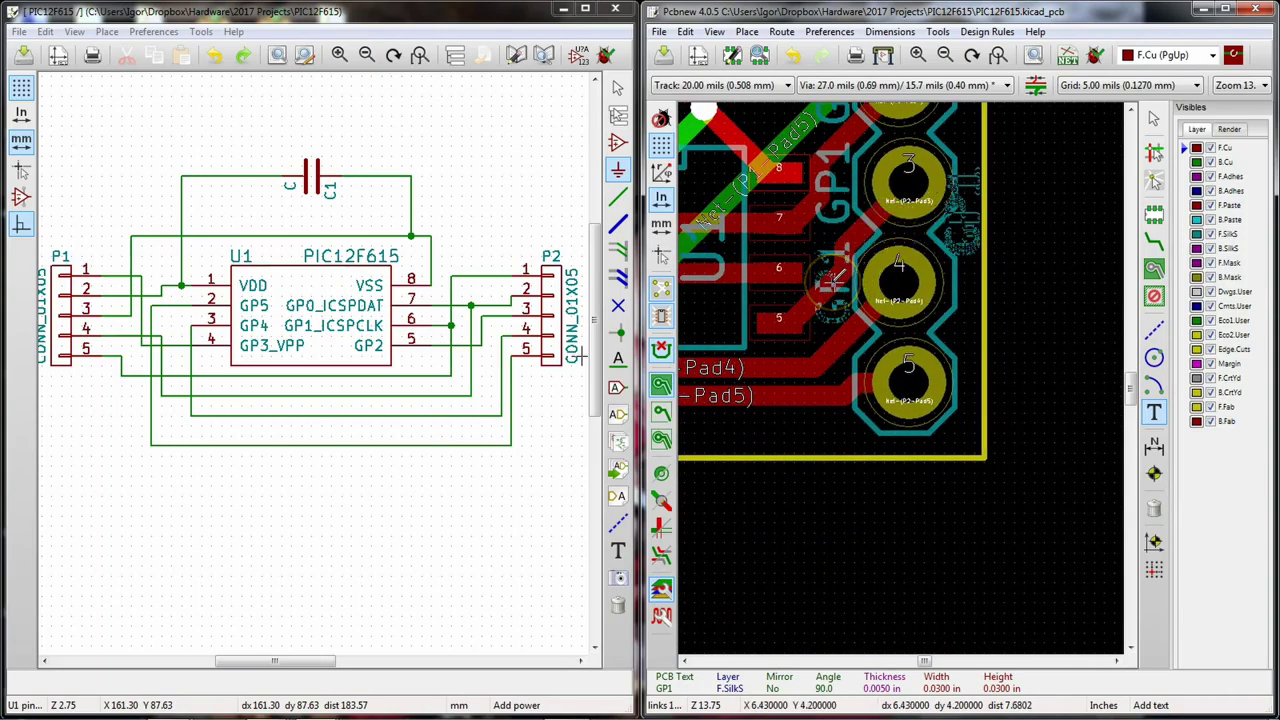
click(838, 278)
click(838, 278)
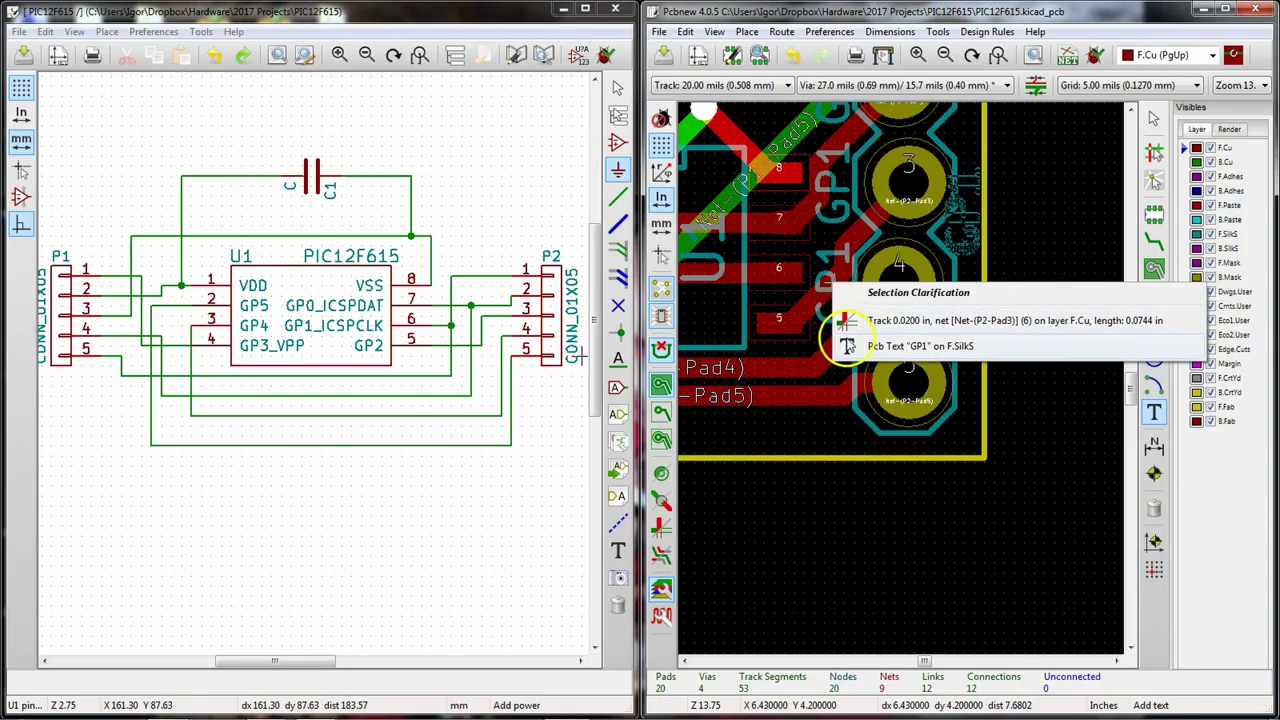
click(870, 346)
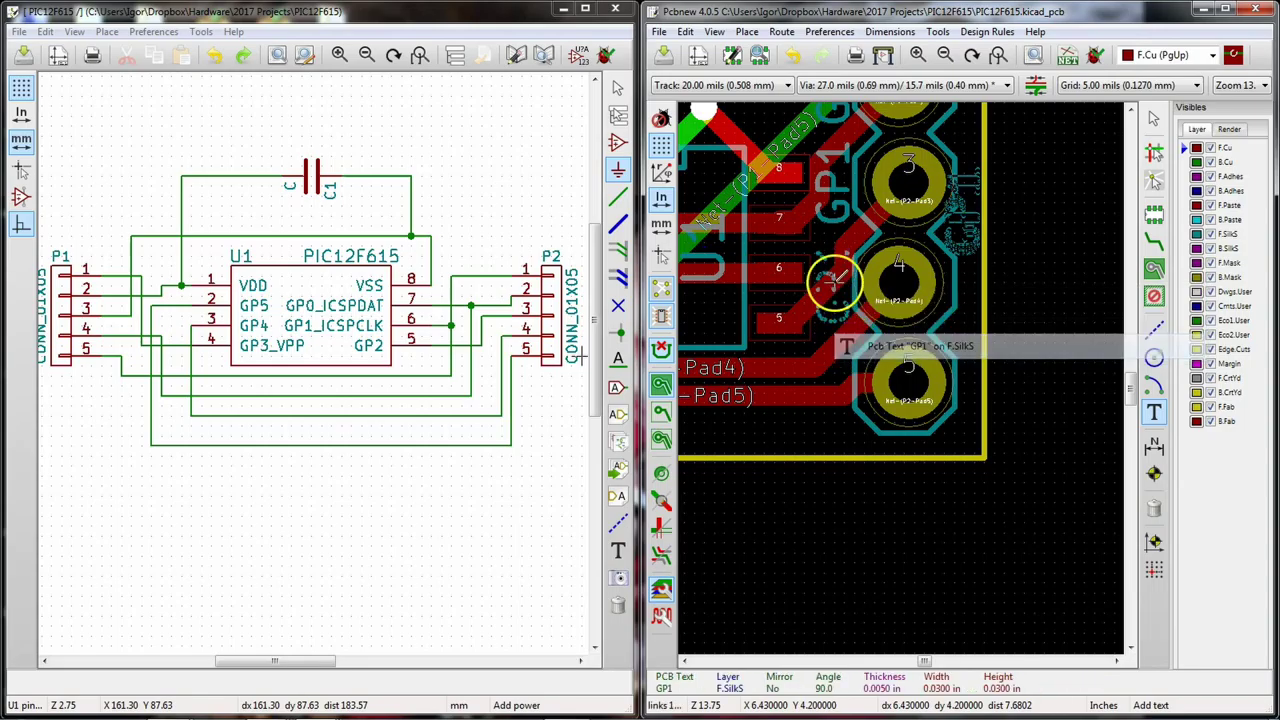
click(829, 380)
middle_drag(904, 230, 893, 515)
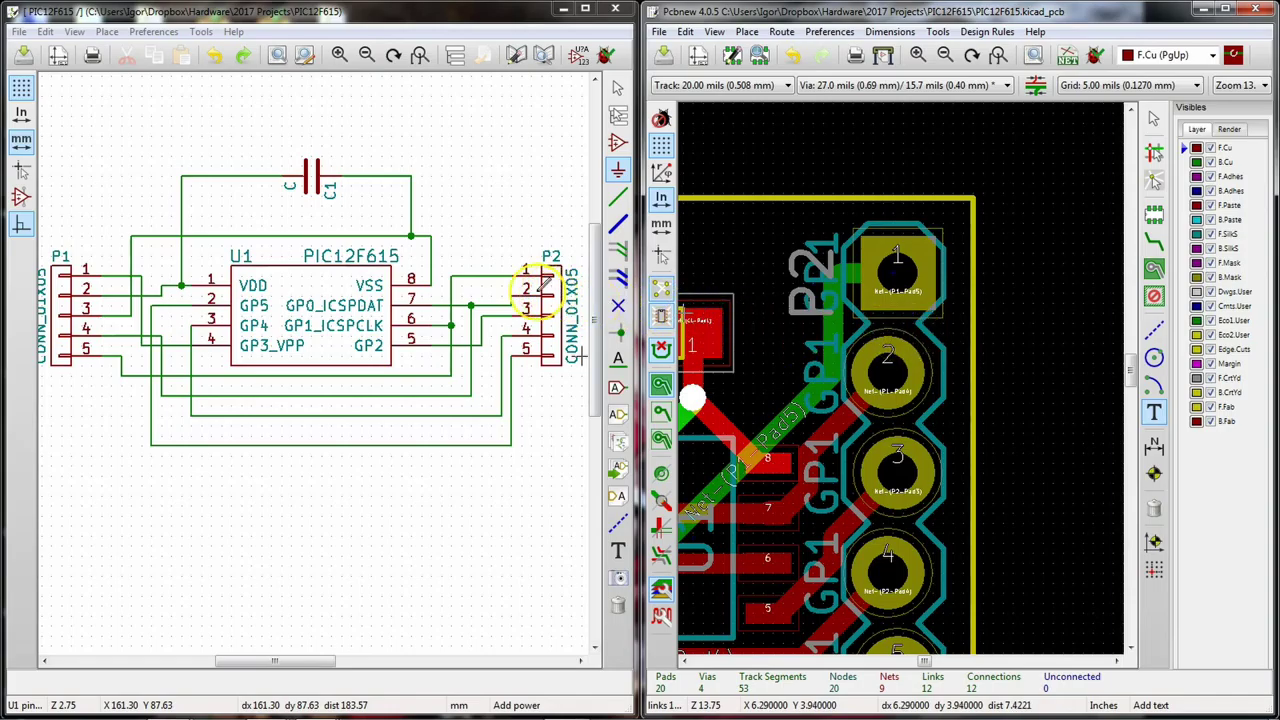
Step: Rename the labels beside P2 pads 2 and 3 to GP0 and GP2
click(822, 370)
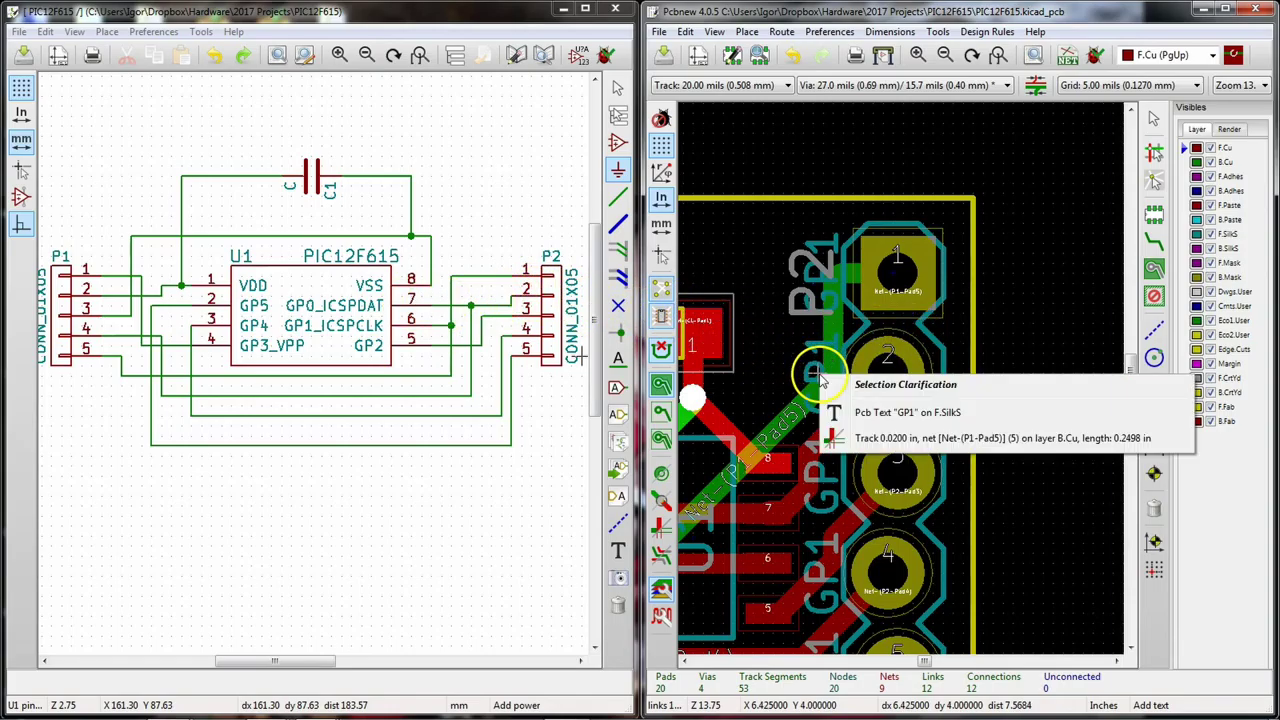
click(853, 412)
click(531, 248)
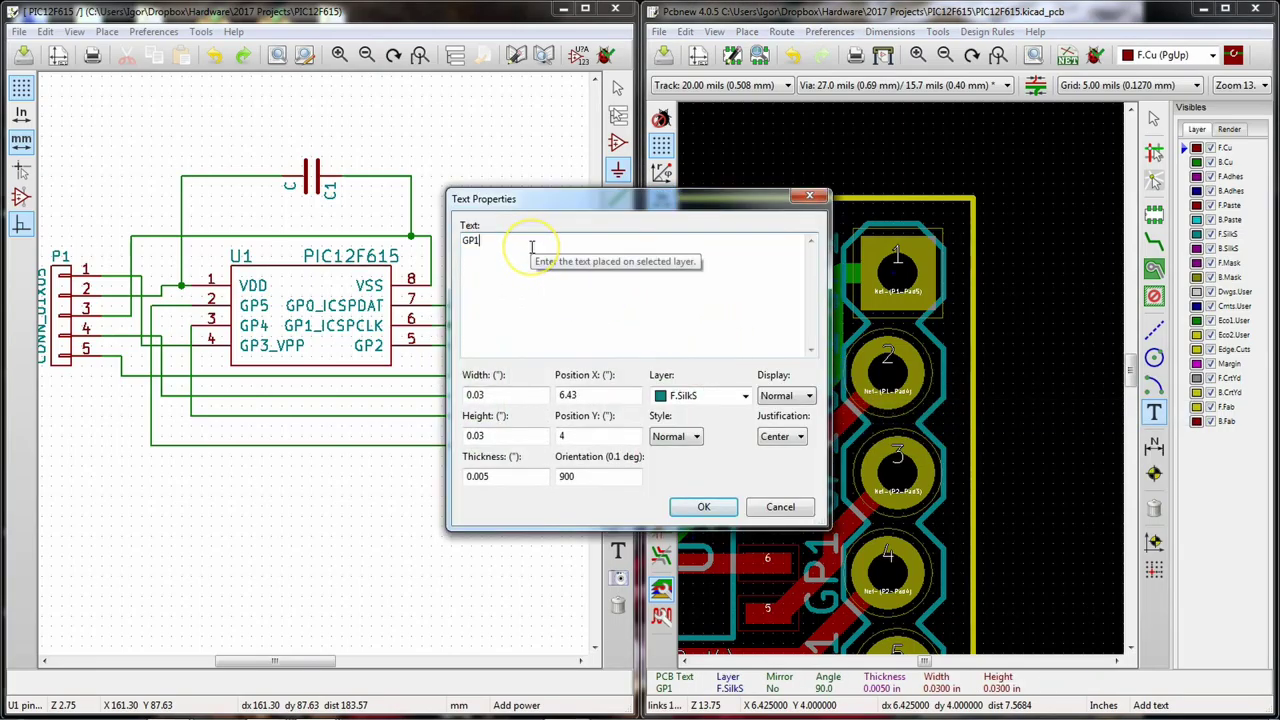
click(703, 507)
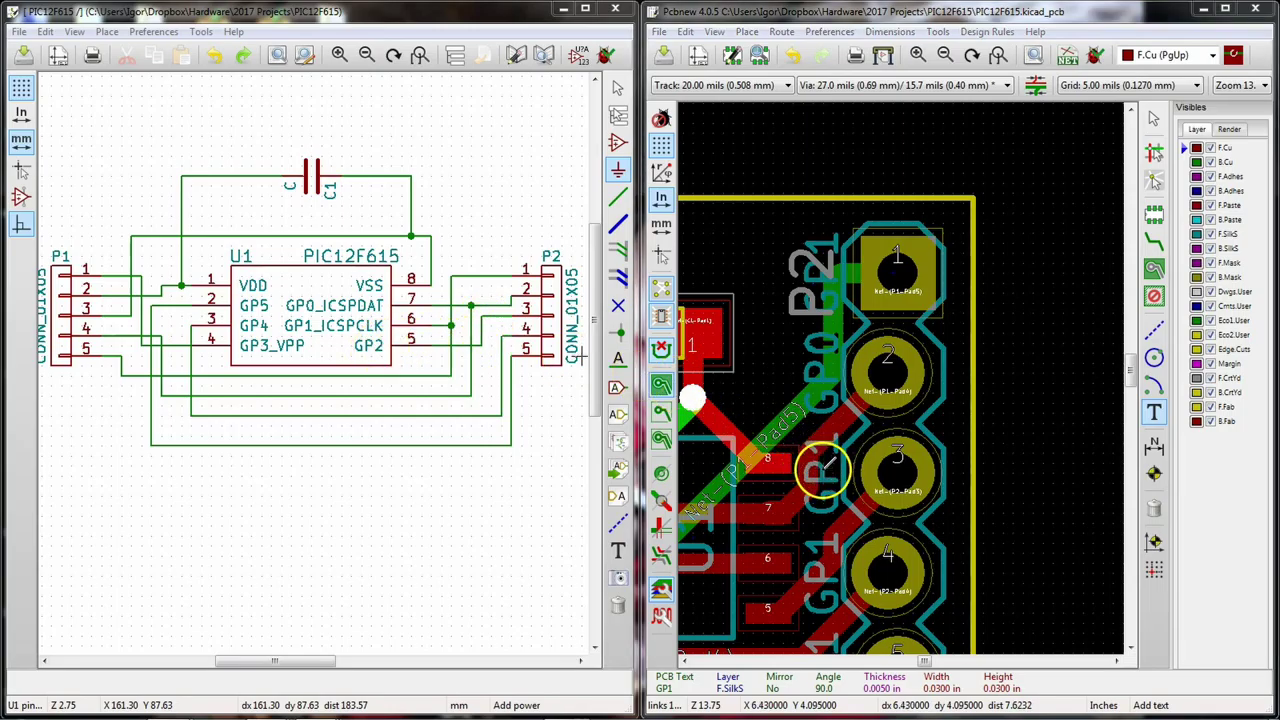
double_click(824, 456)
click(547, 260)
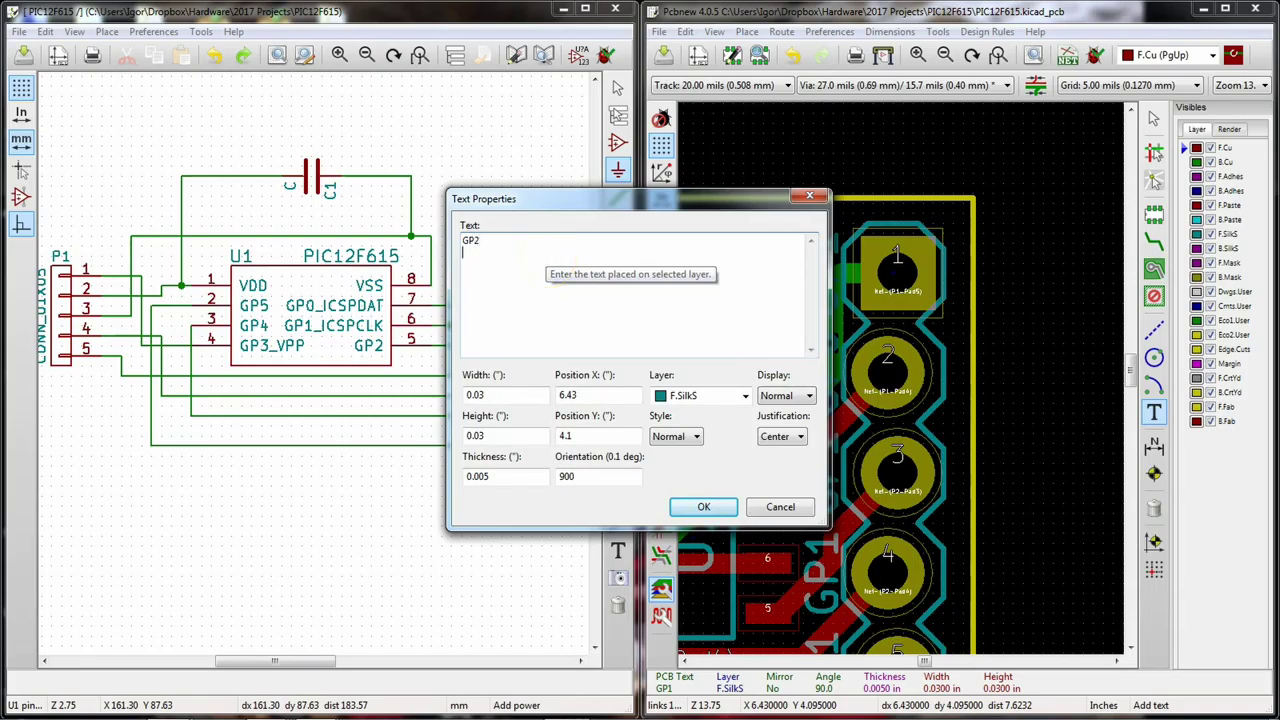
key(Return)
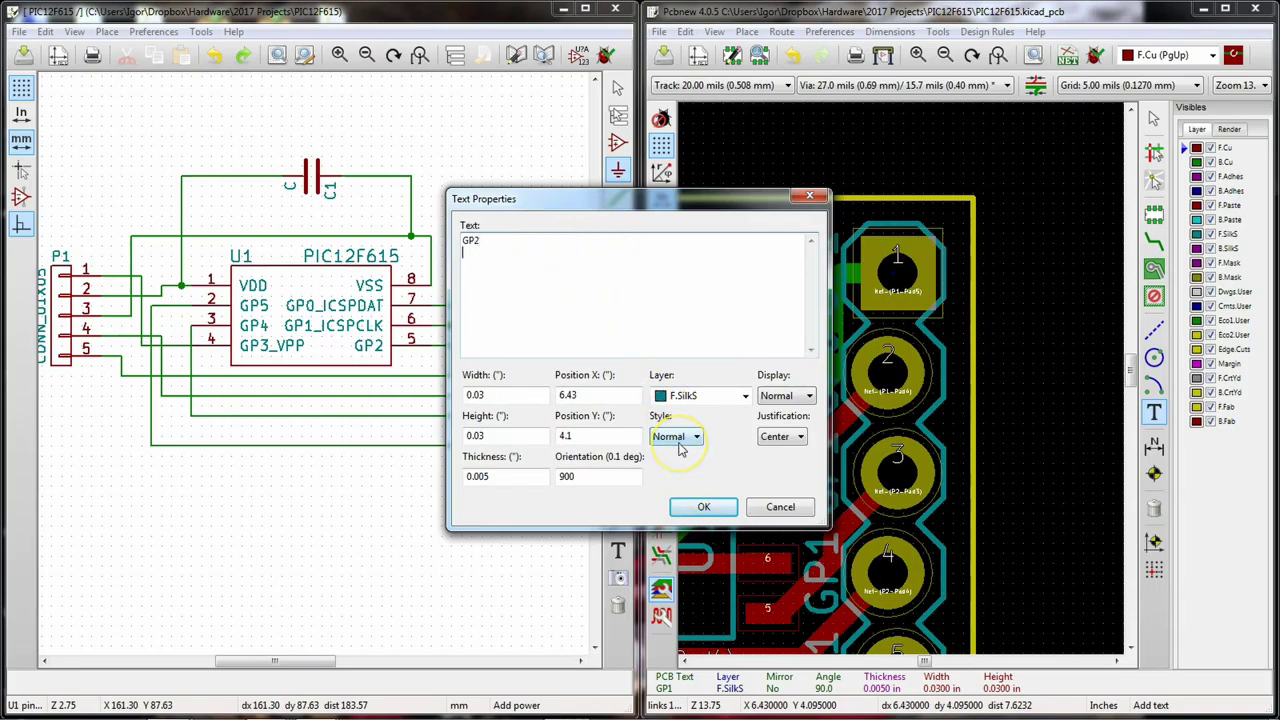
click(703, 507)
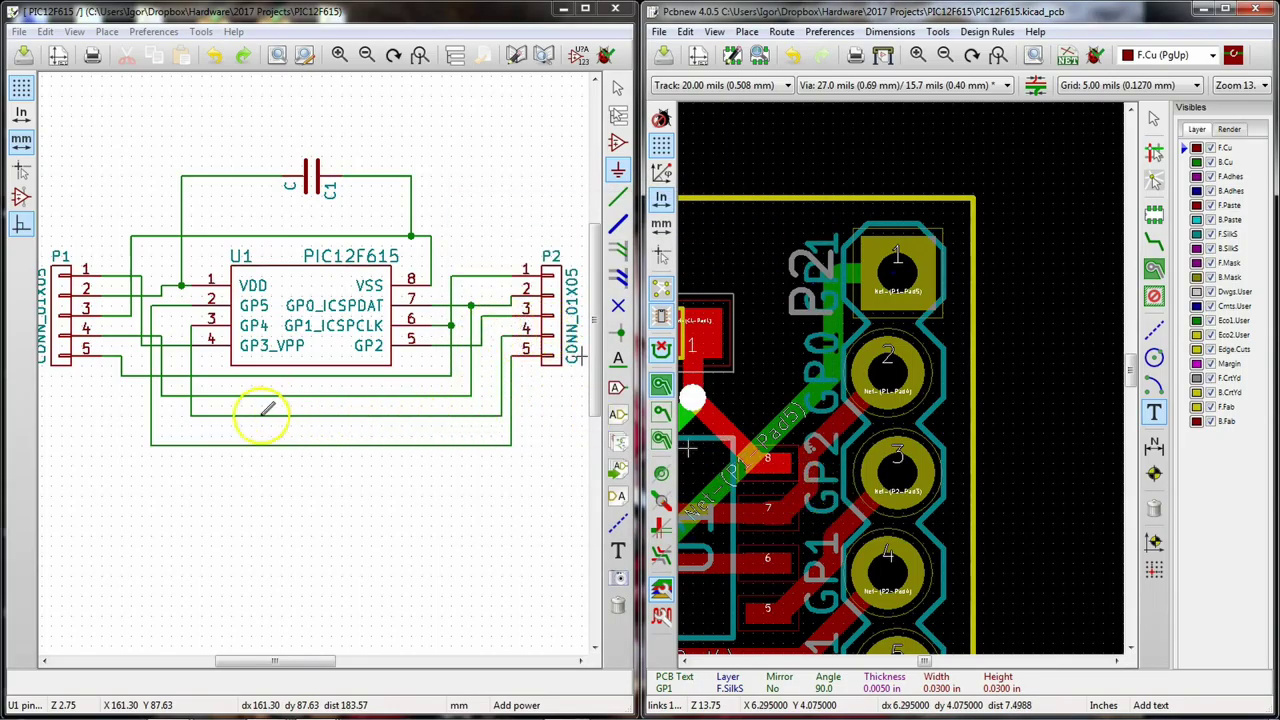
Step: Rename the labels beside P2 pads 4 and 5 to GP4 and GP5
double_click(829, 560)
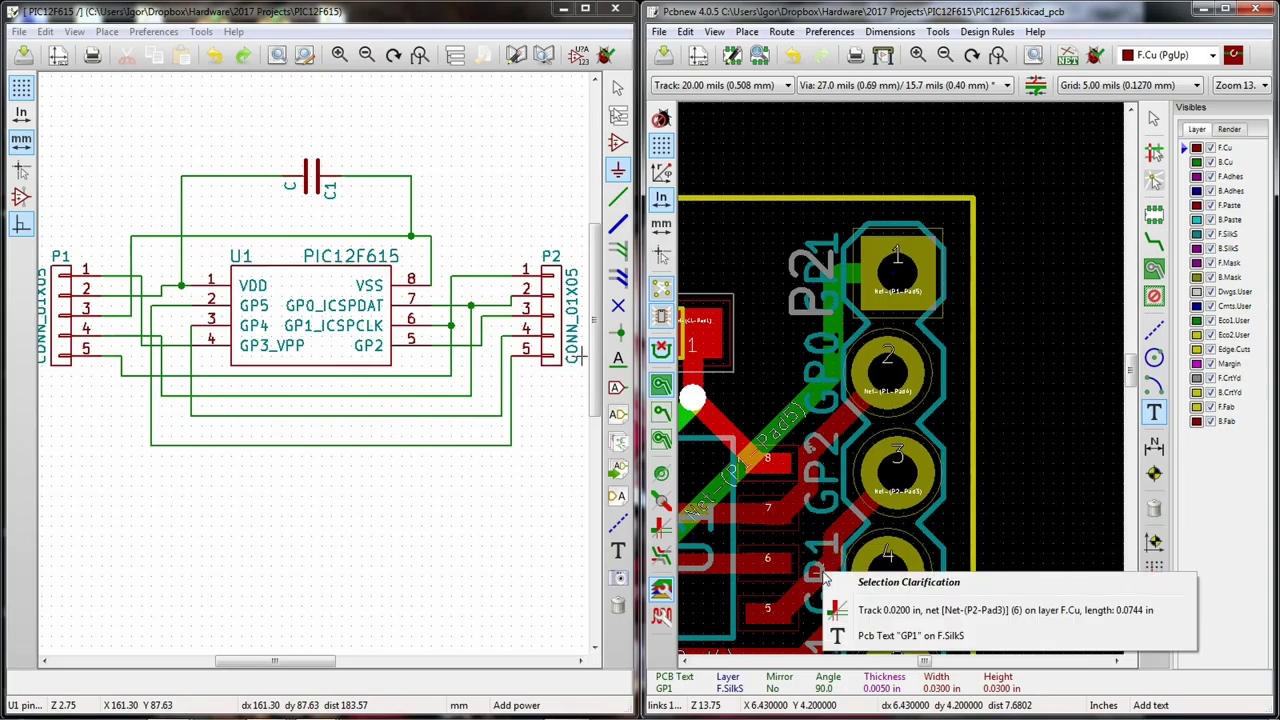
click(855, 637)
click(595, 257)
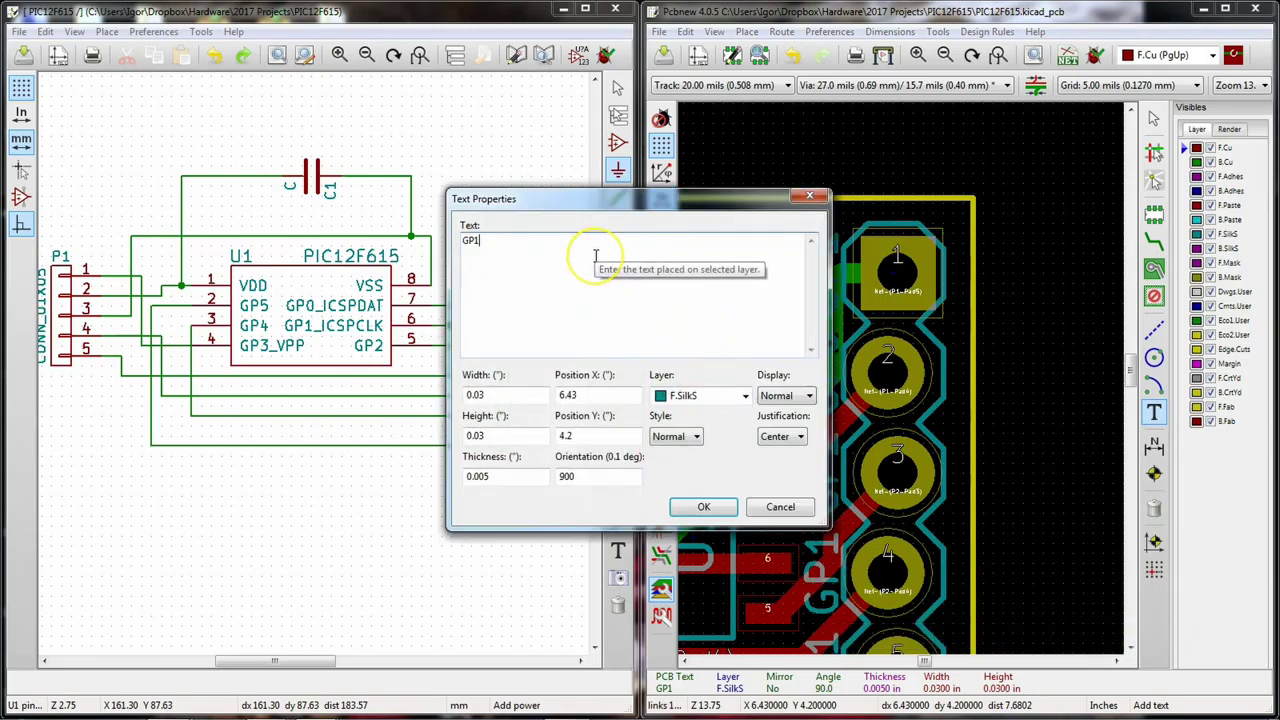
click(710, 507)
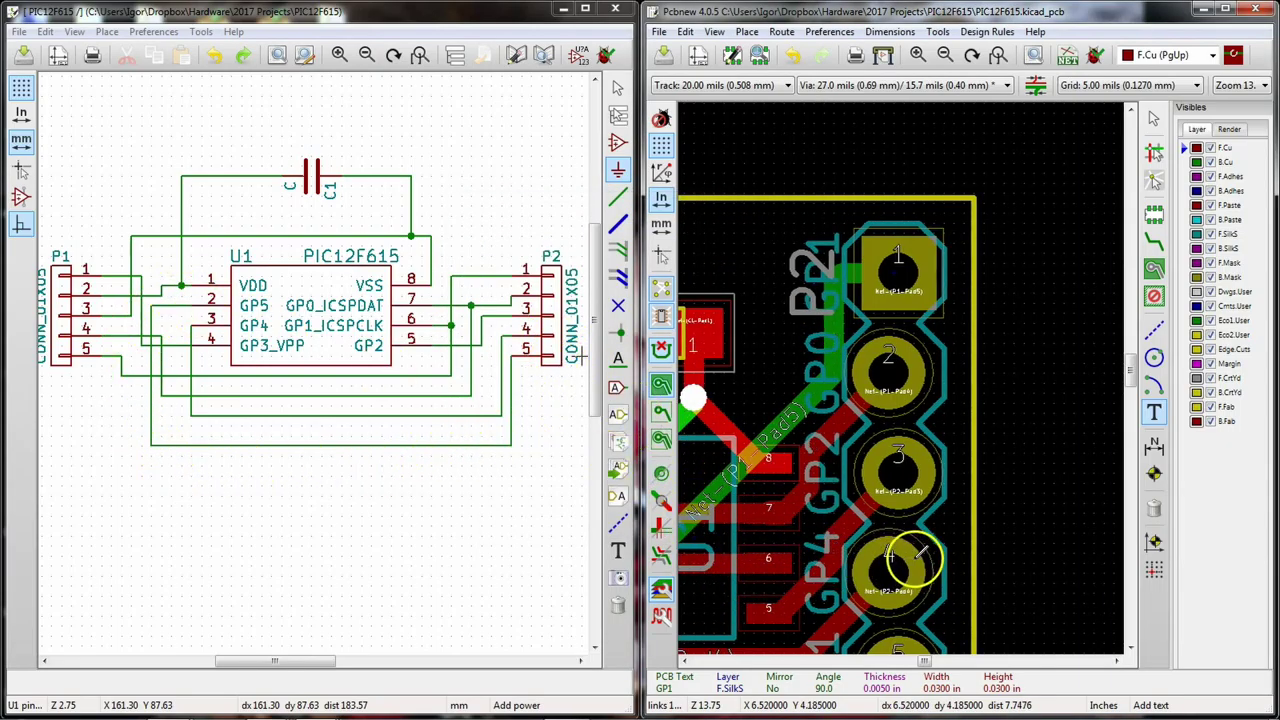
scroll(908, 491, down, 3)
click(826, 454)
text(GP1)
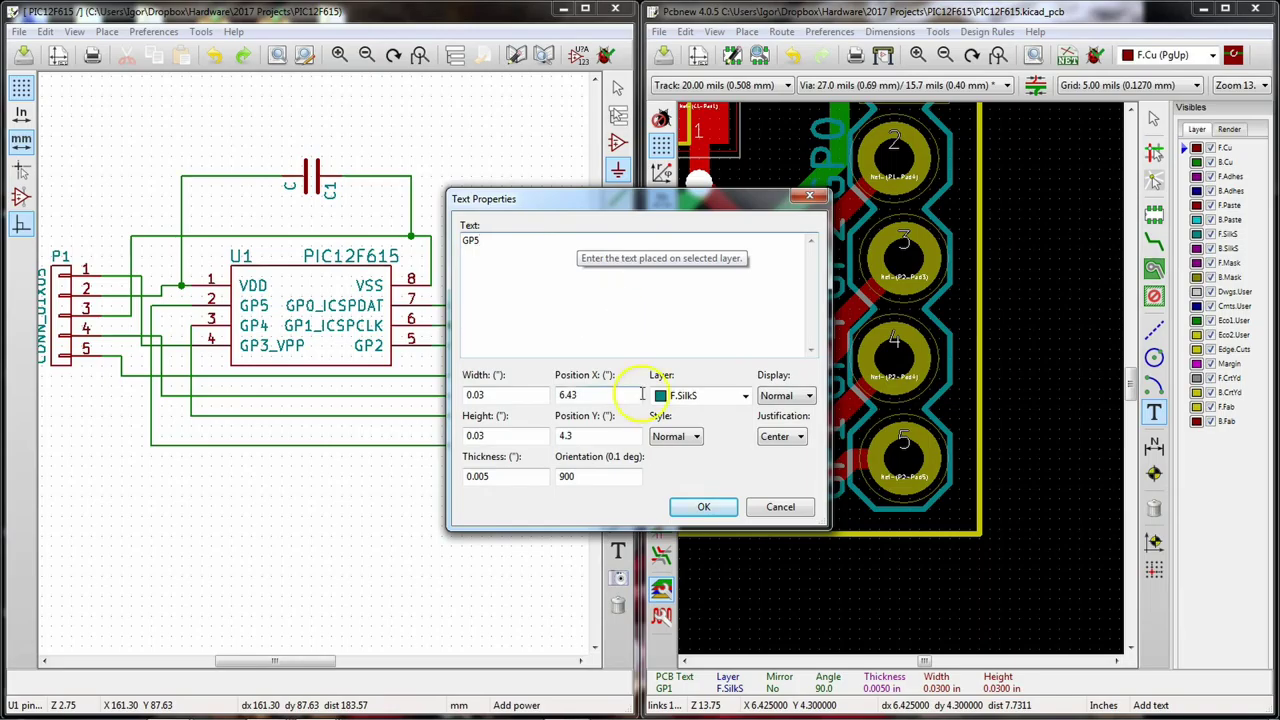
click(705, 508)
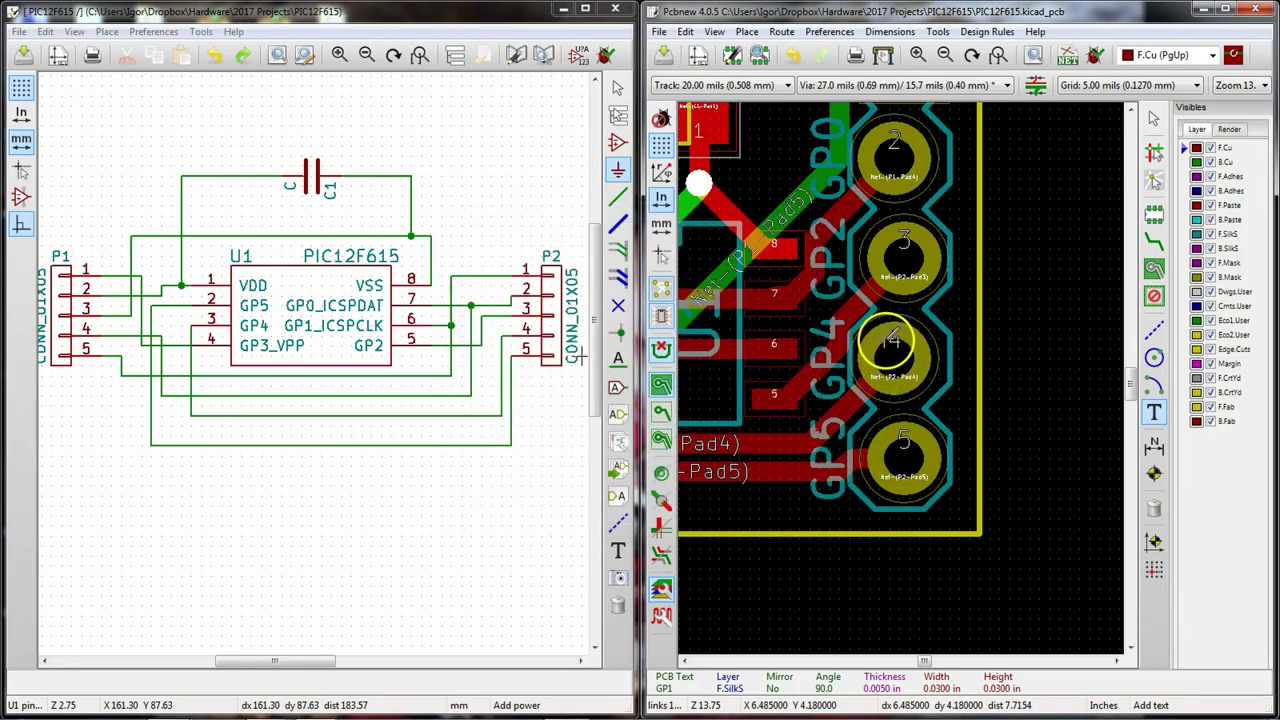
scroll(887, 342, down, 1)
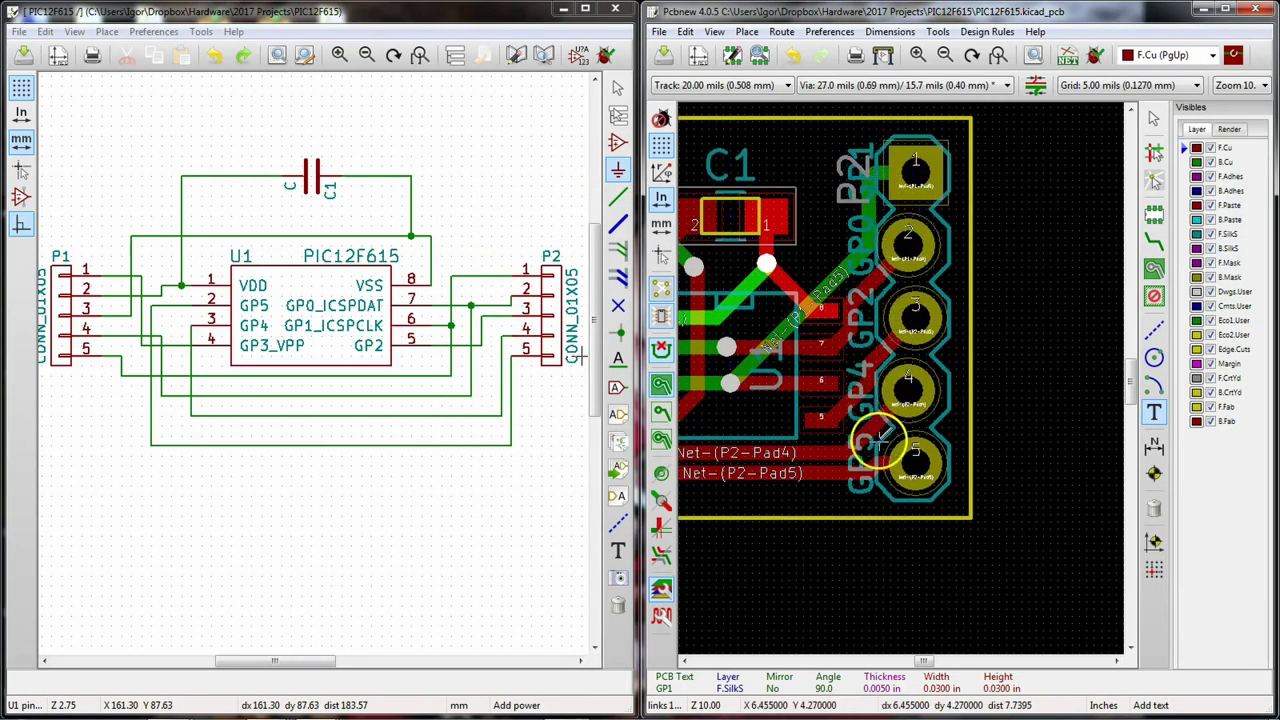
middle_drag(857, 371, 1035, 385)
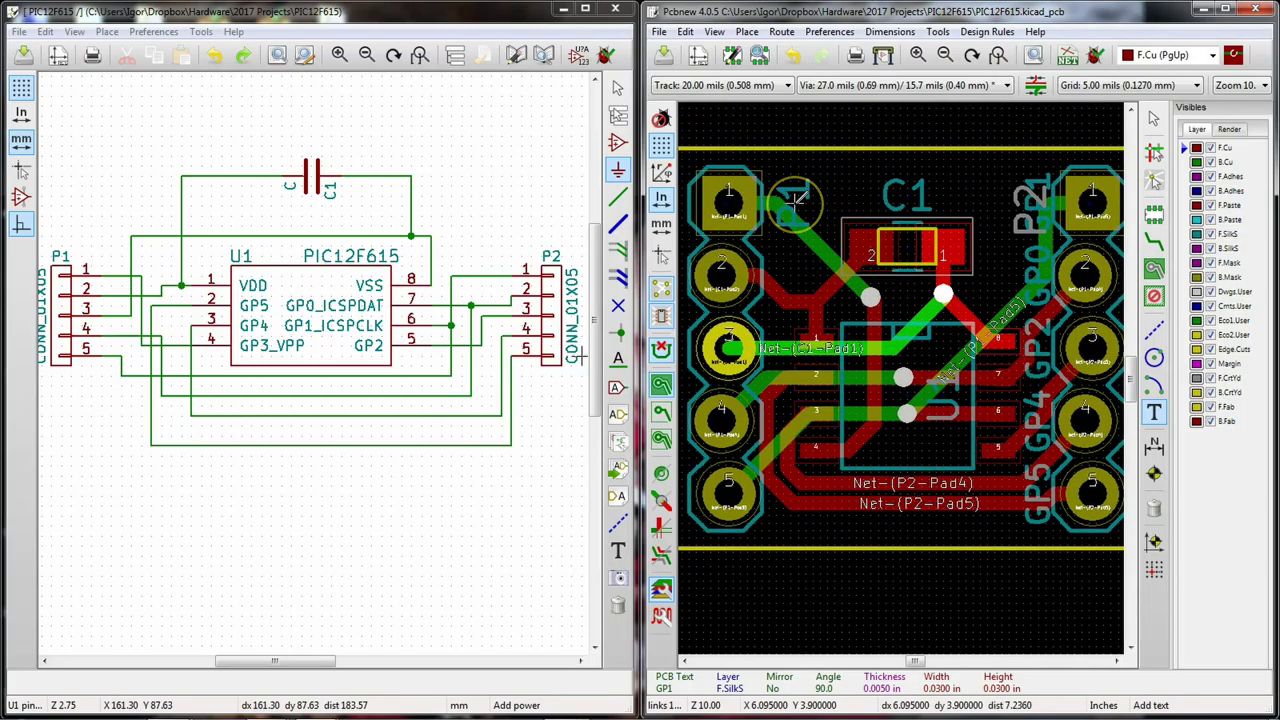
Step: Hide the P1 reference text and try a rotated GP1 placement, undoing it
double_click(795, 200)
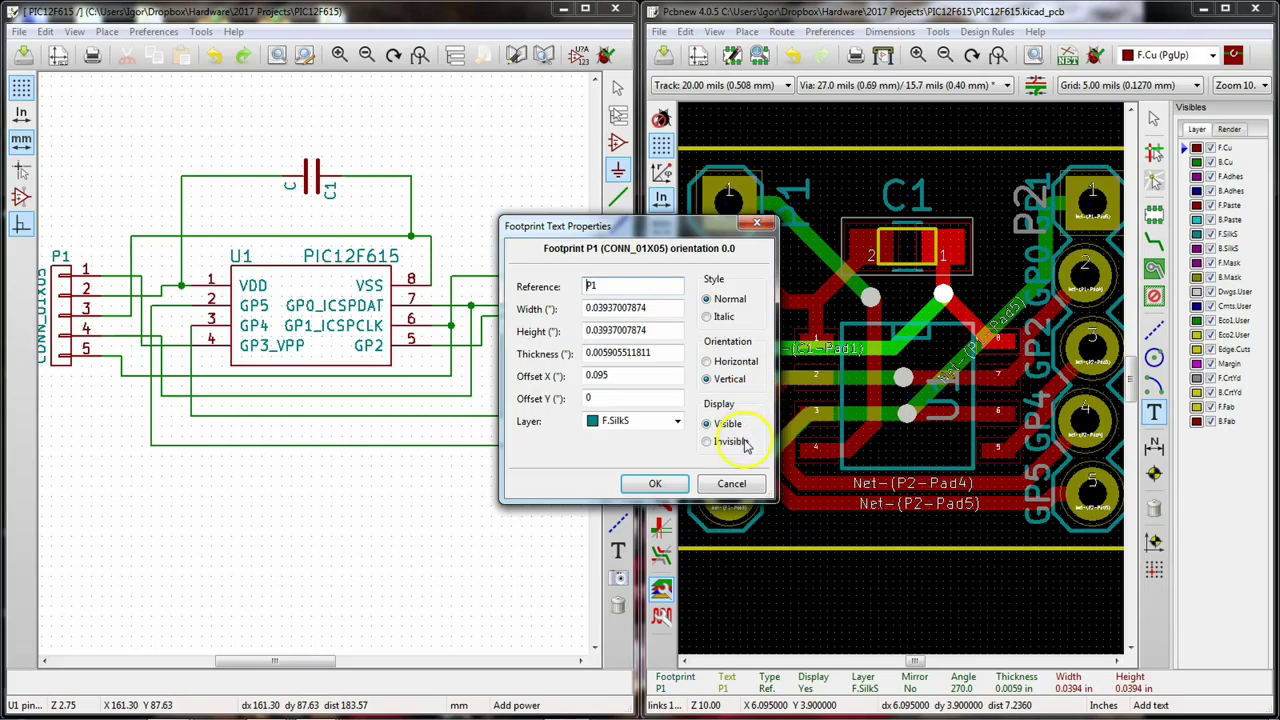
click(682, 487)
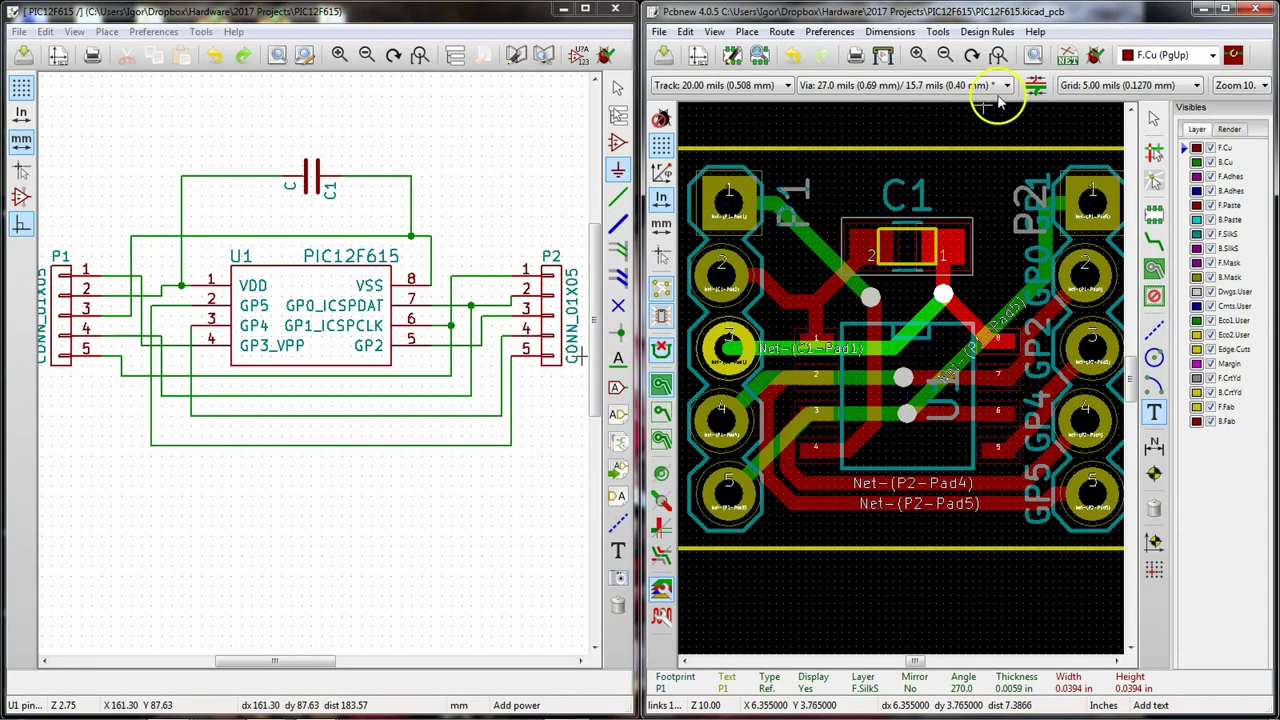
click(1040, 200)
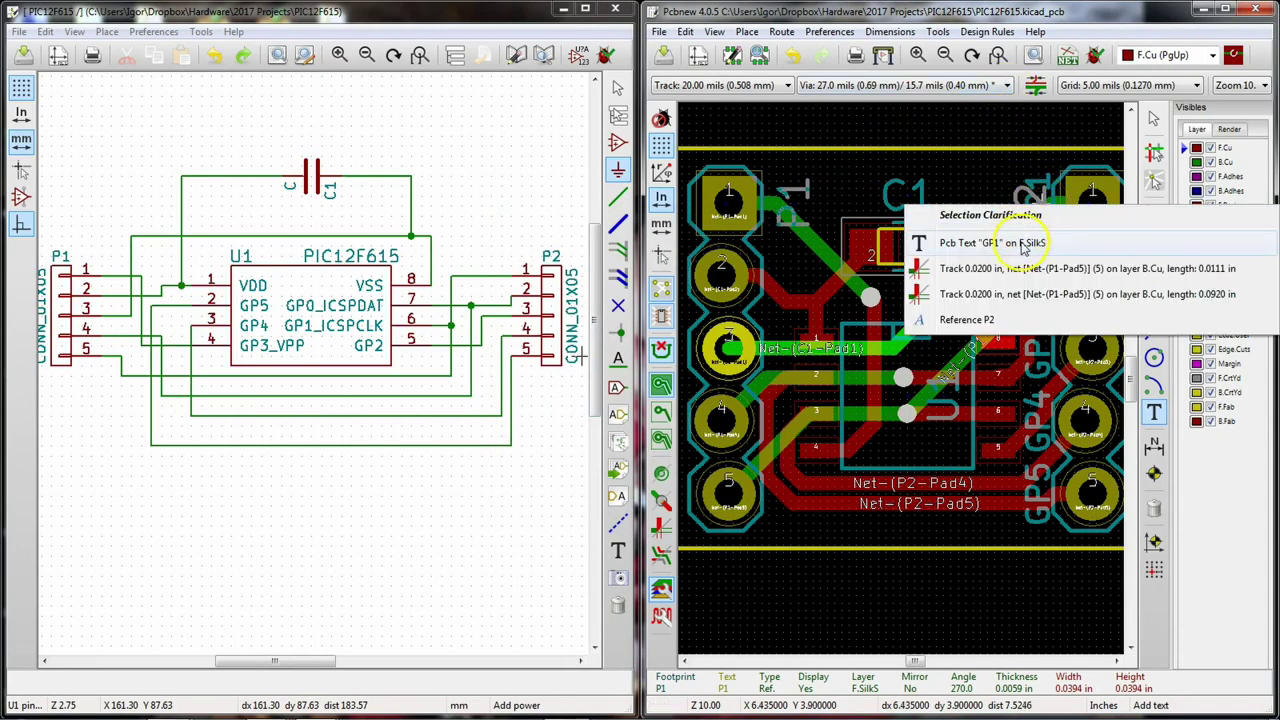
click(940, 246)
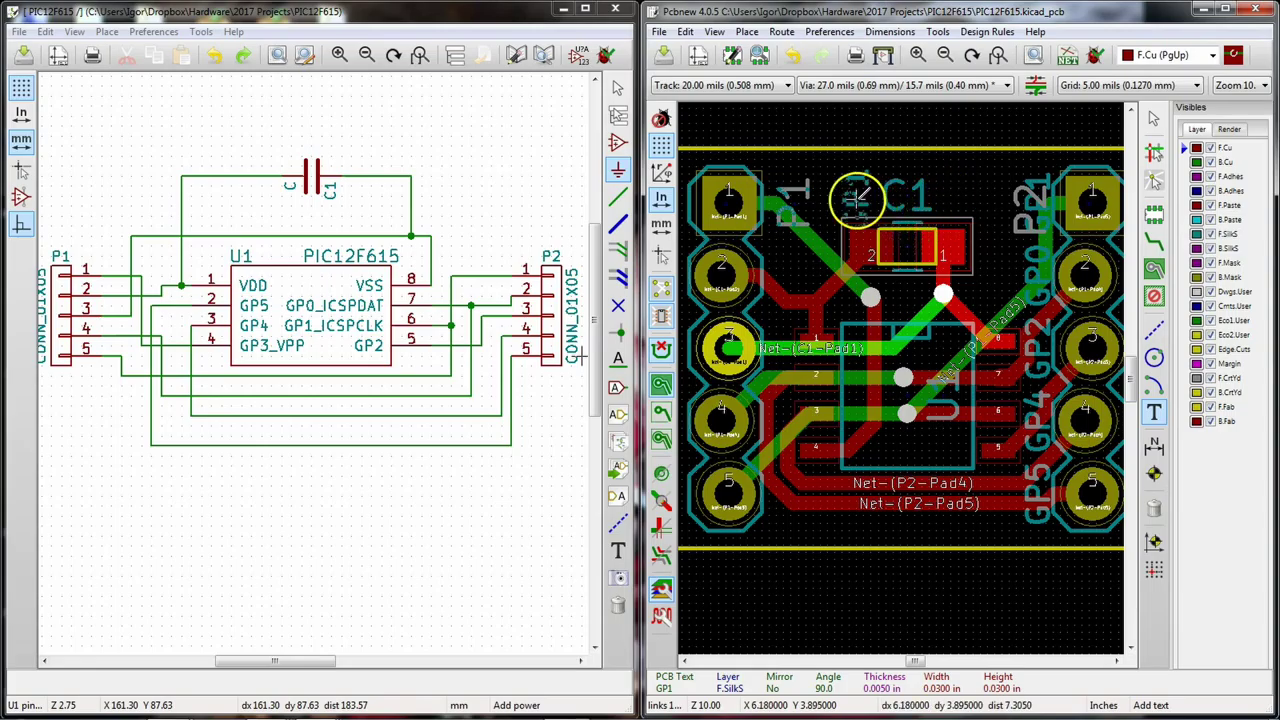
key(r)
key(r)
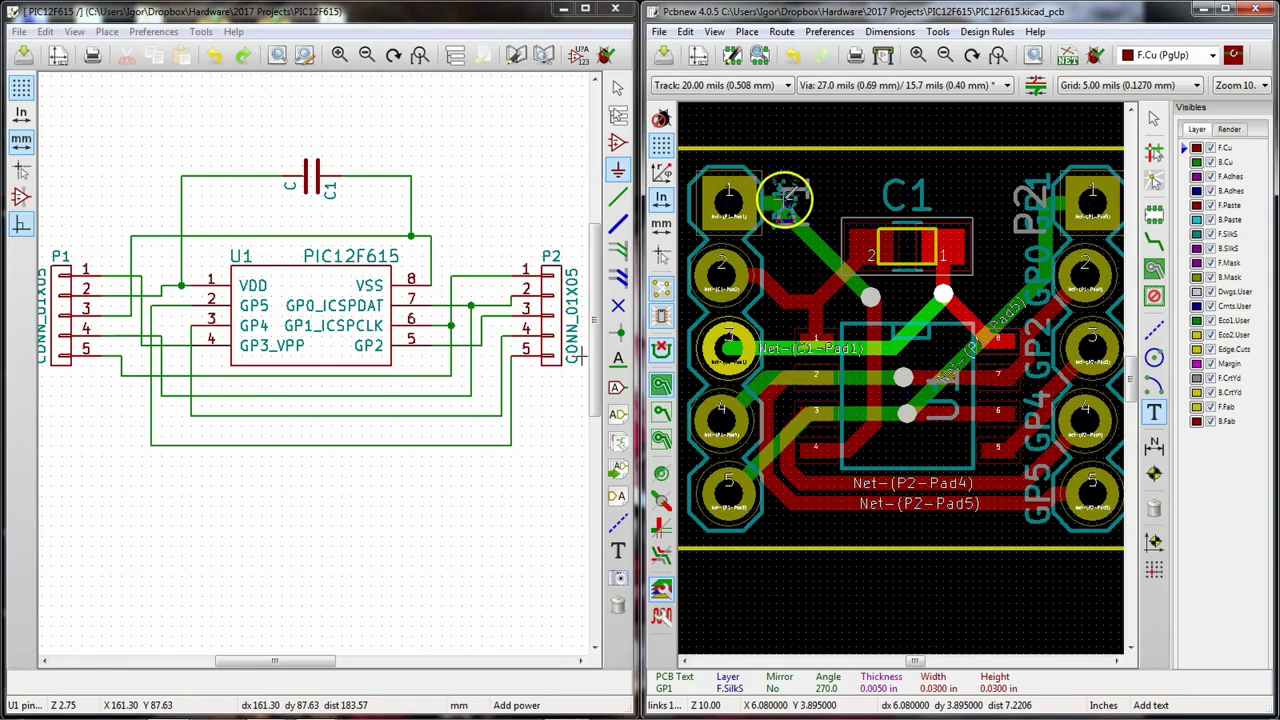
click(786, 194)
click(786, 192)
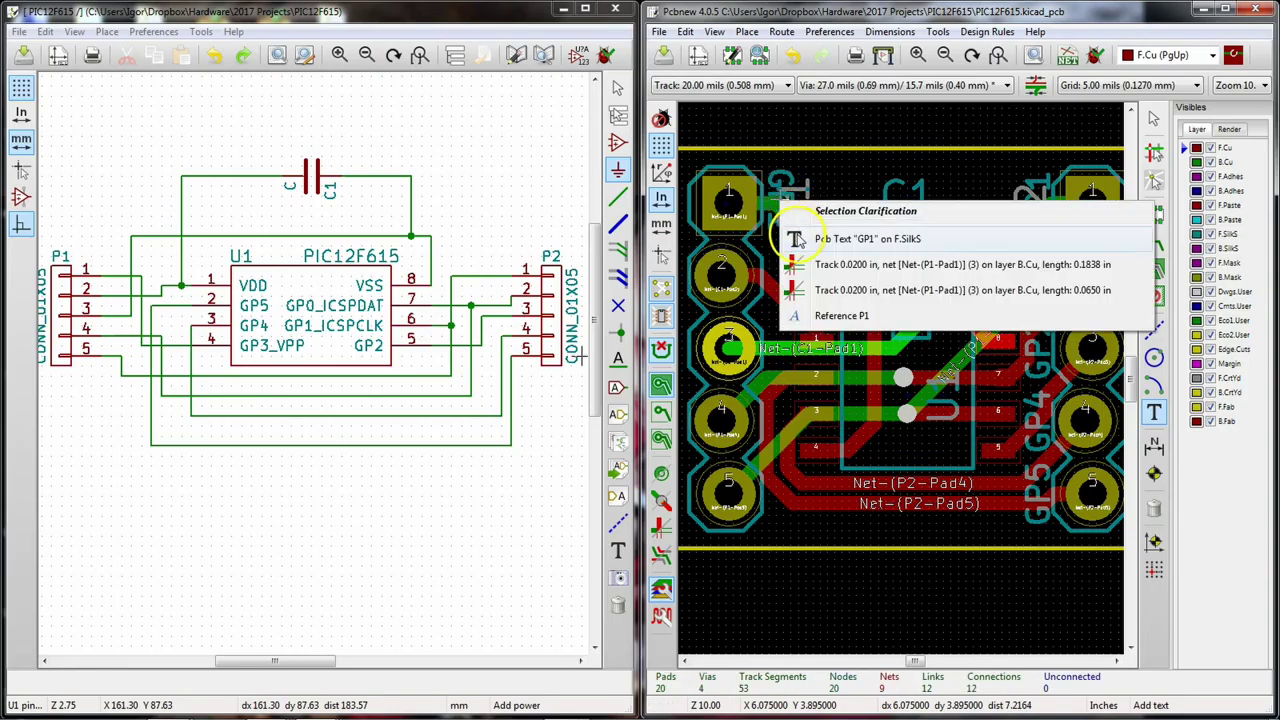
click(785, 242)
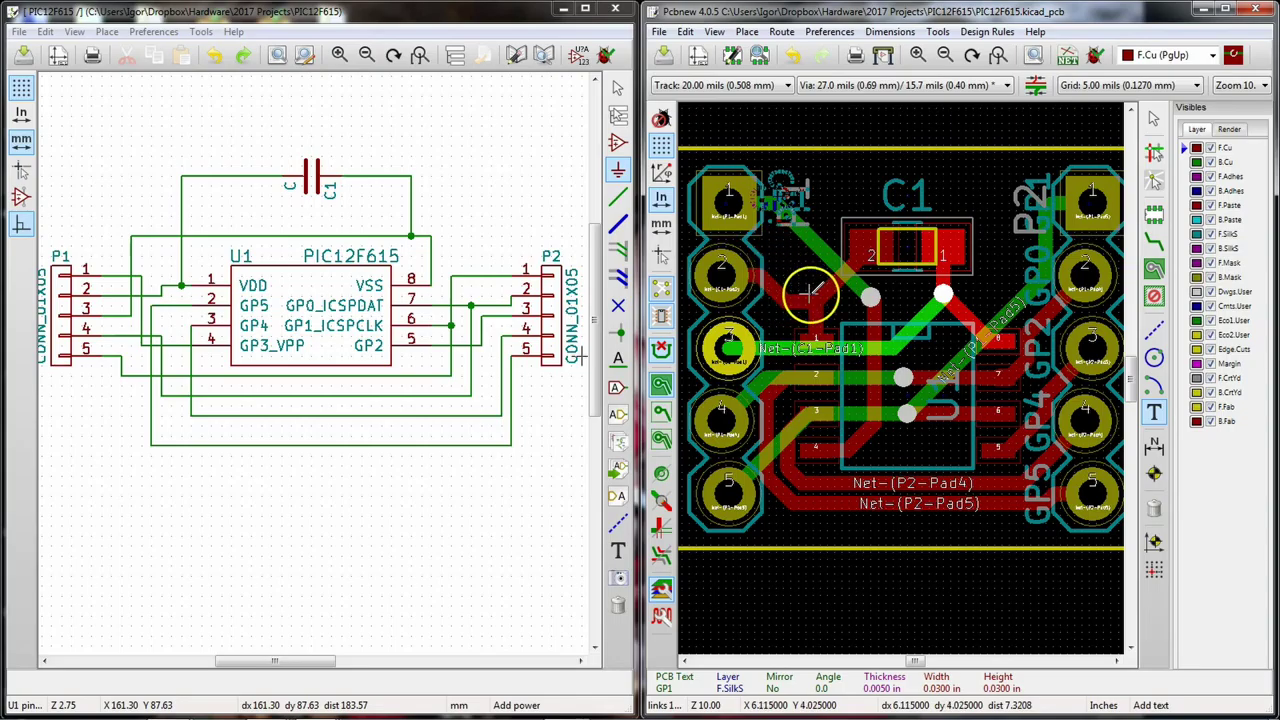
click(685, 31)
click(697, 56)
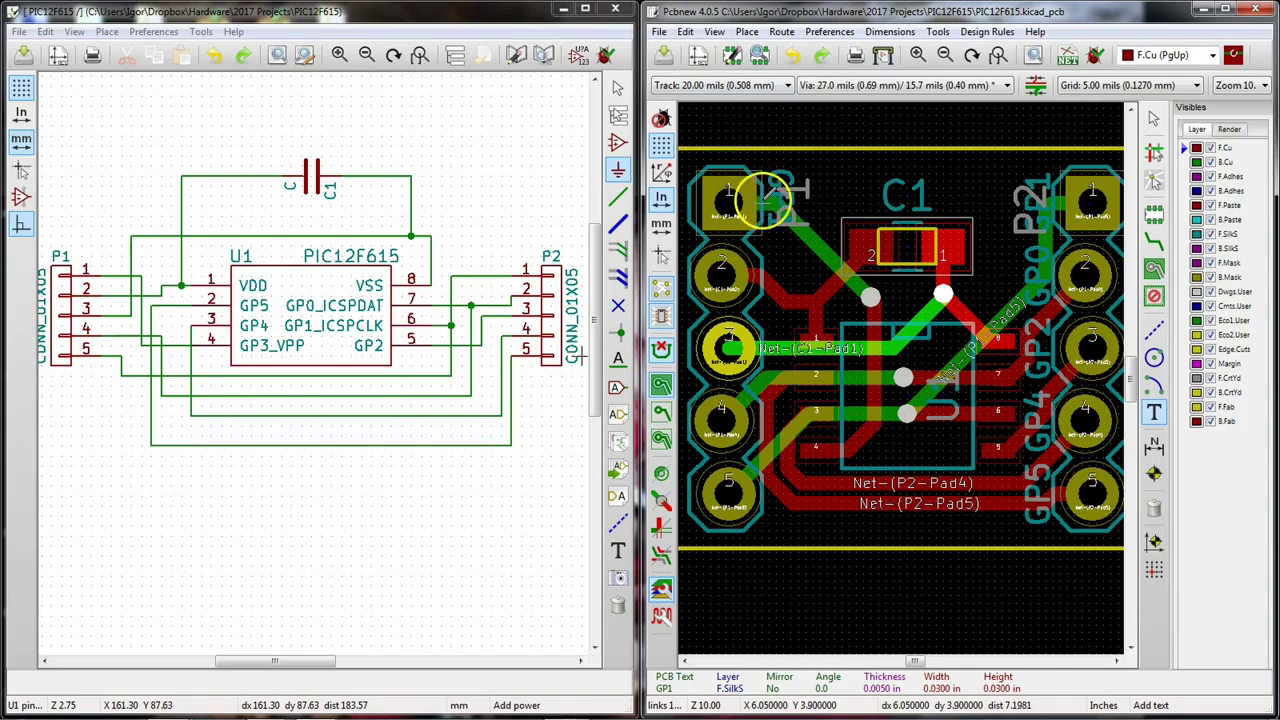
Step: Place the GP1 label rotated to -90° beside P1 pin 1
key(m)
click(800, 240)
key(r)
click(785, 272)
Step: Drop duplicated GP1 copies down the P1 header, beside pins 4 and 5
key(m)
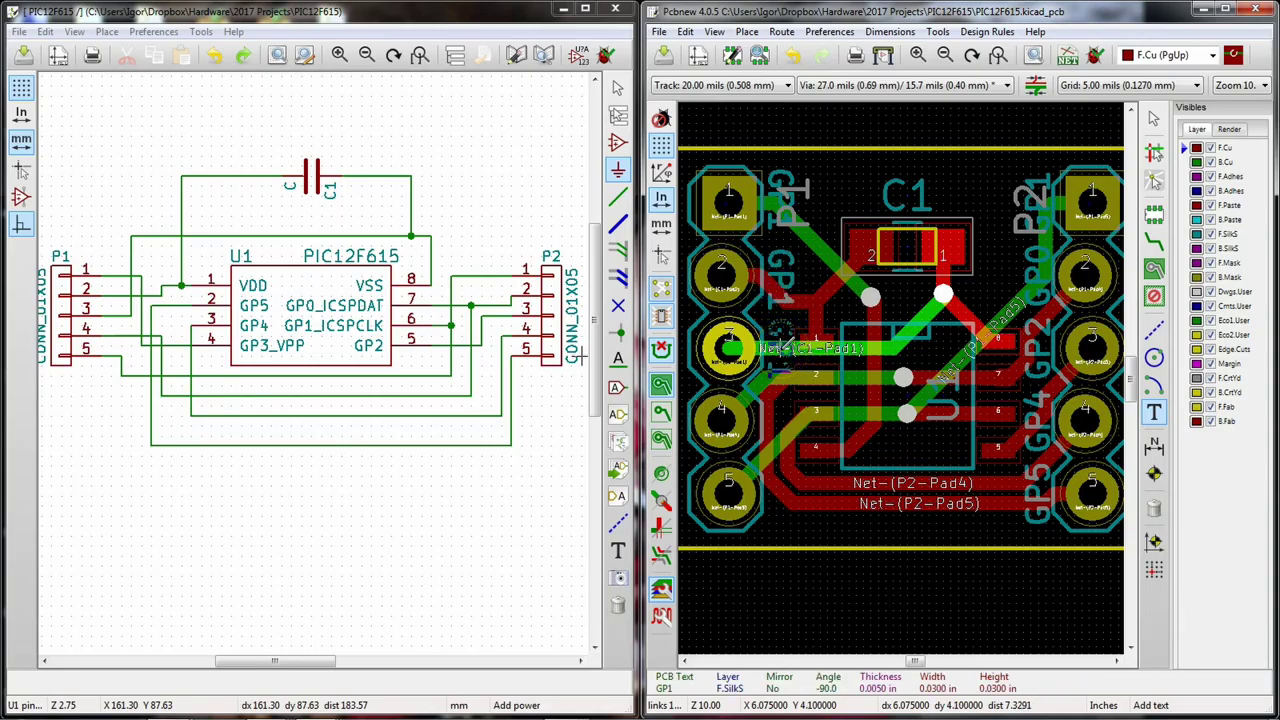
key(m)
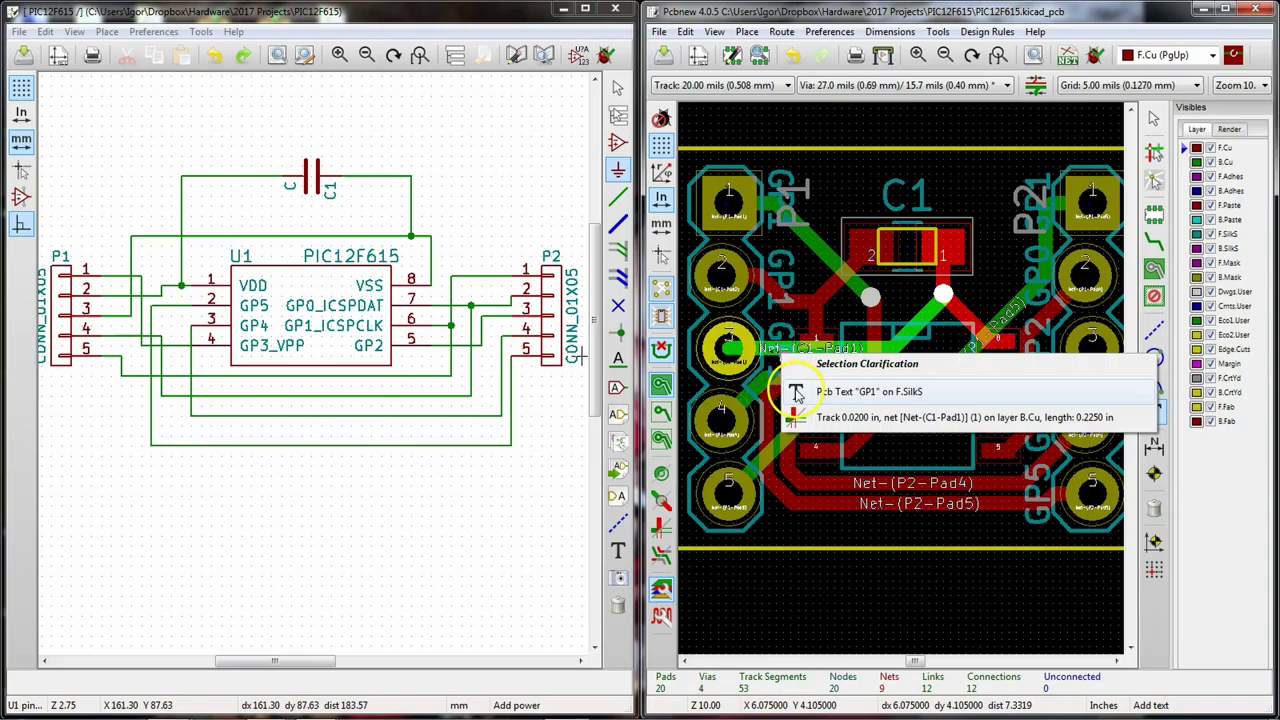
click(766, 390)
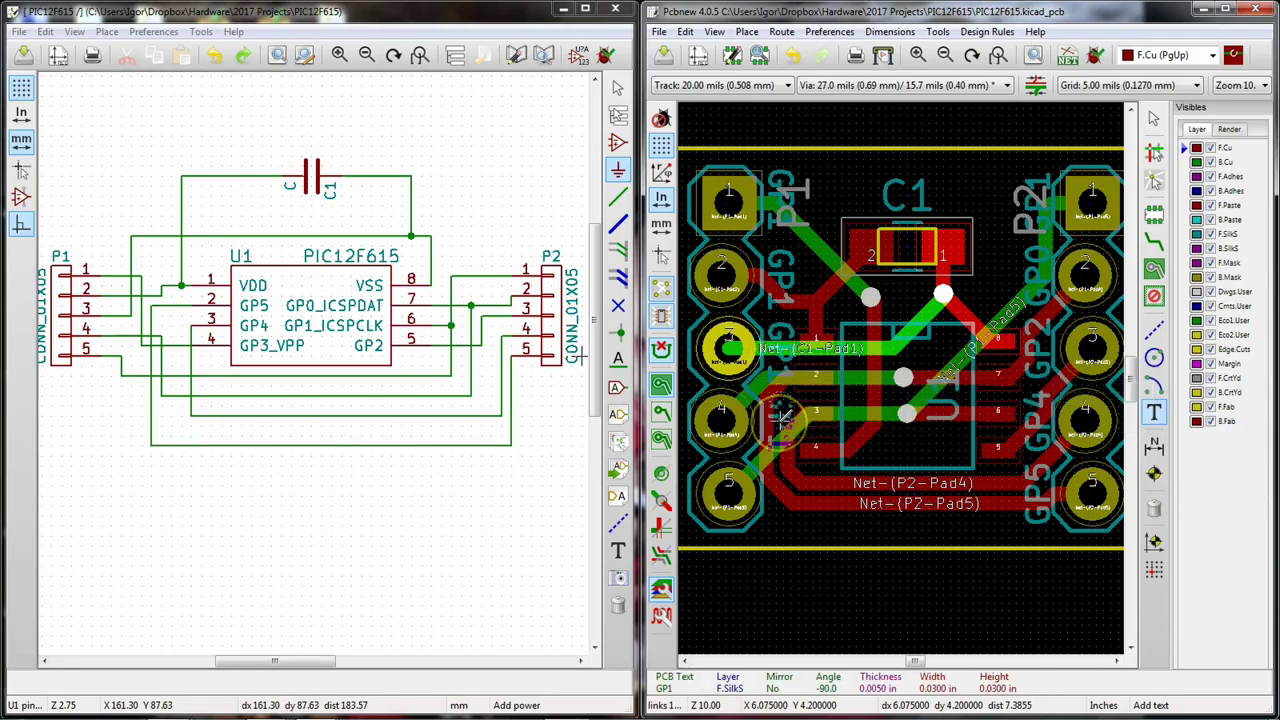
click(775, 418)
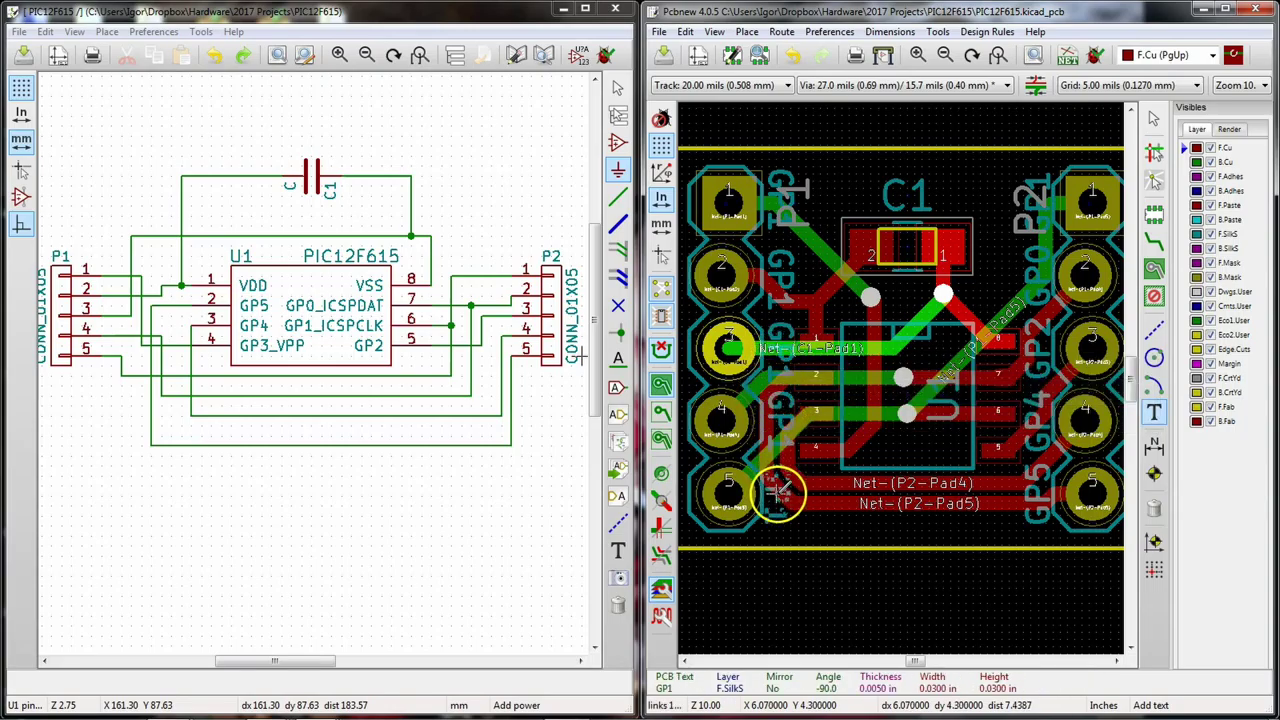
click(782, 488)
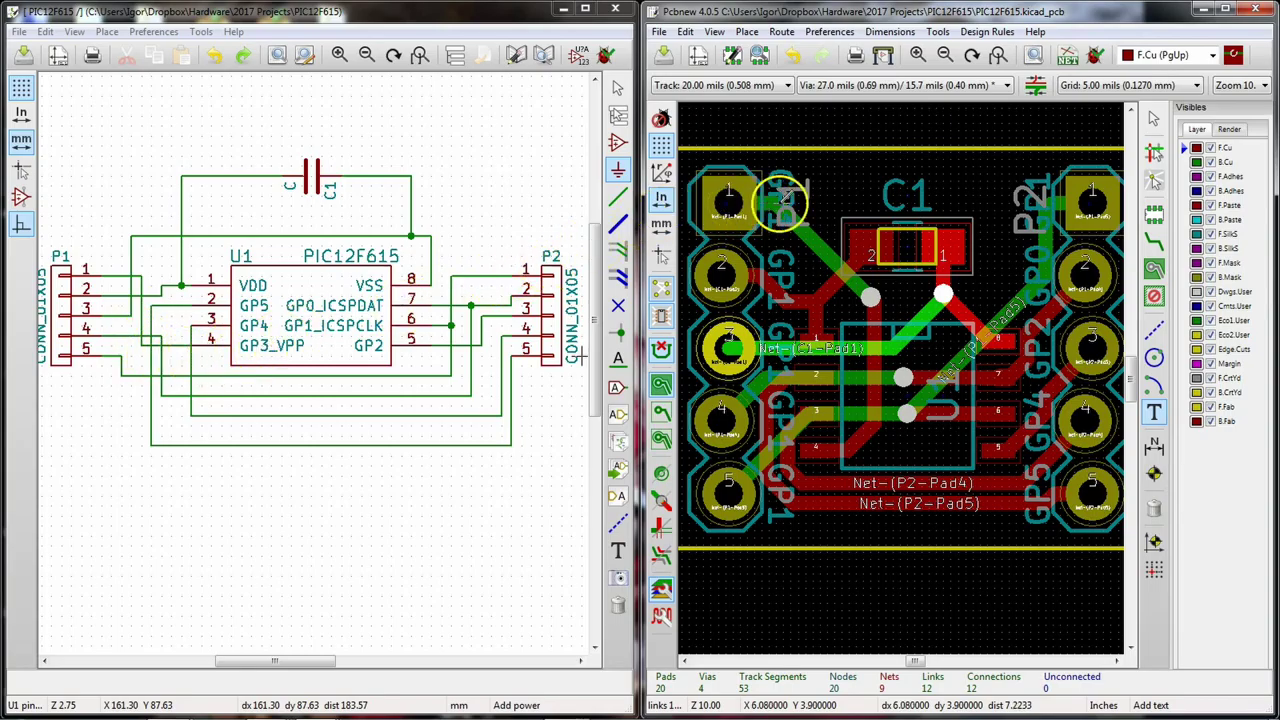
Step: Rename the P1 pin-1 and pin-2 labels to GP3 and VDD
double_click(787, 188)
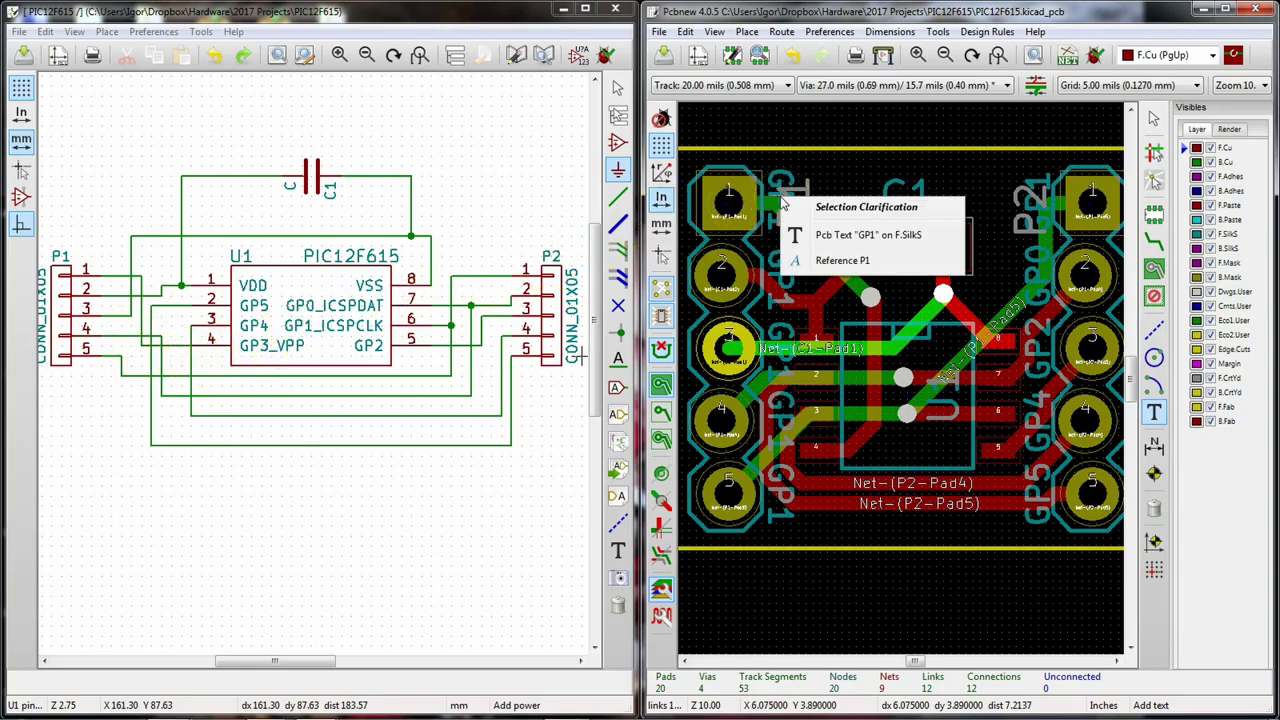
click(790, 248)
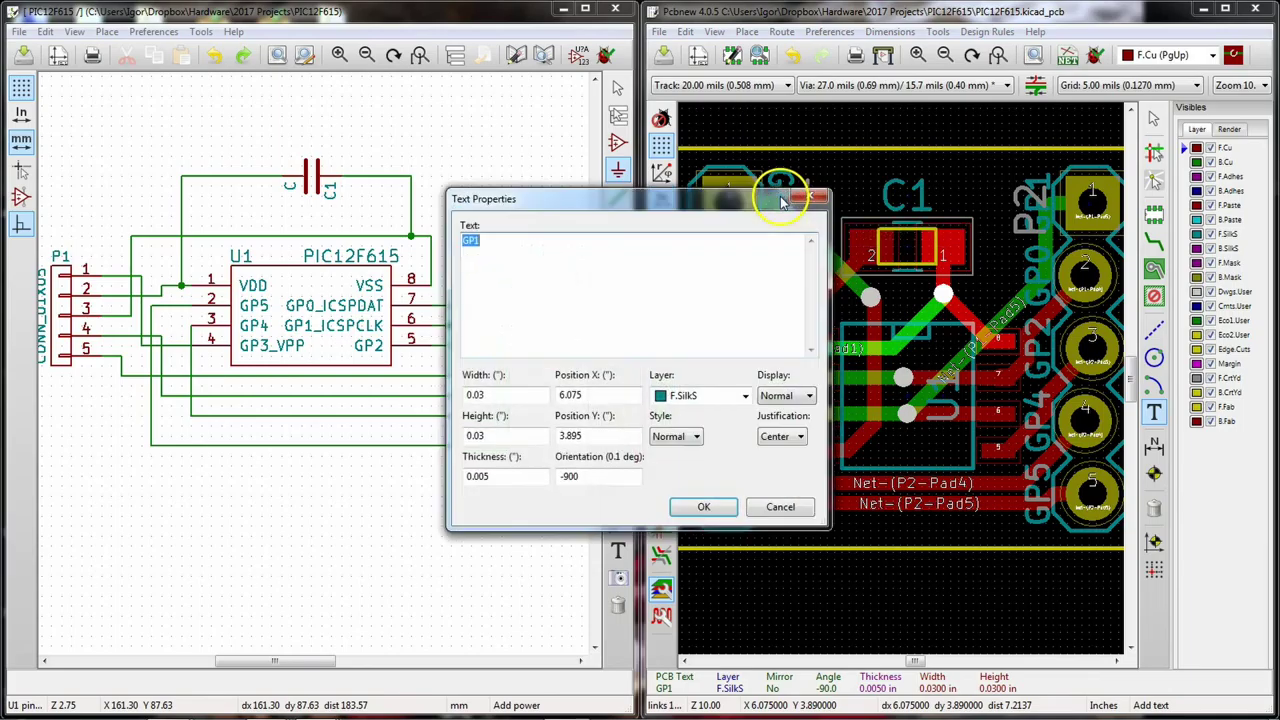
click(610, 245)
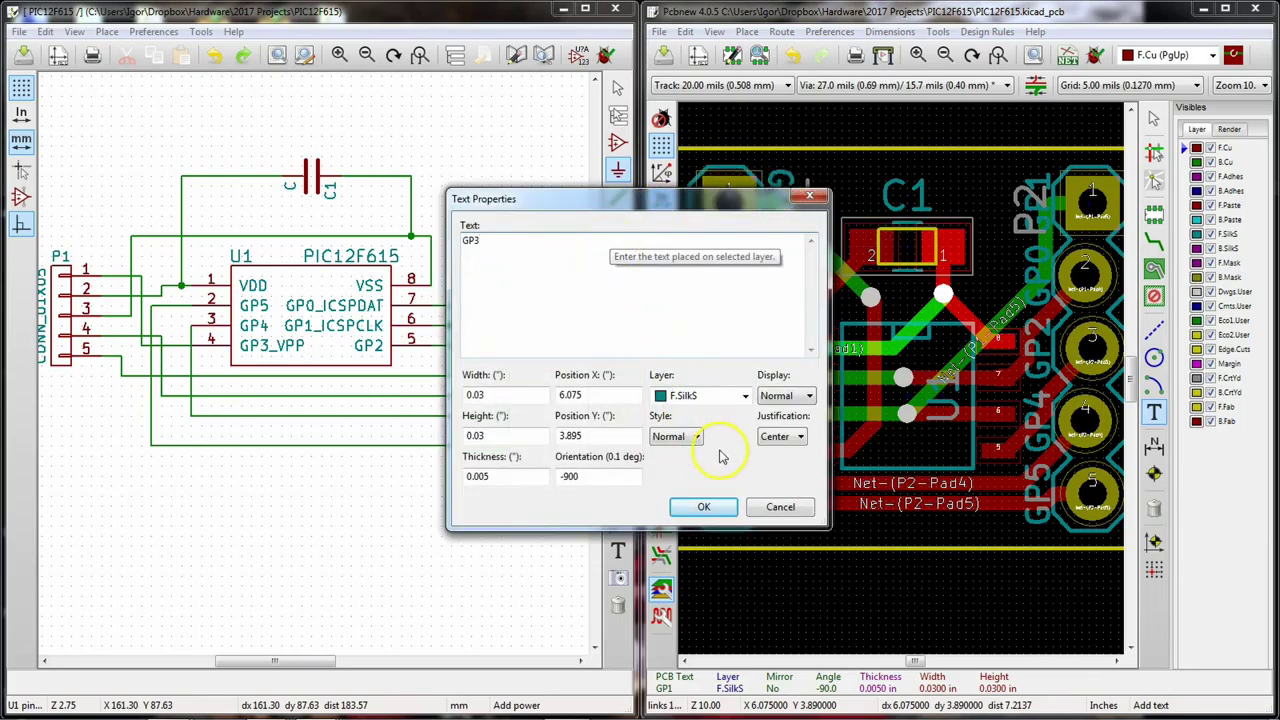
click(703, 507)
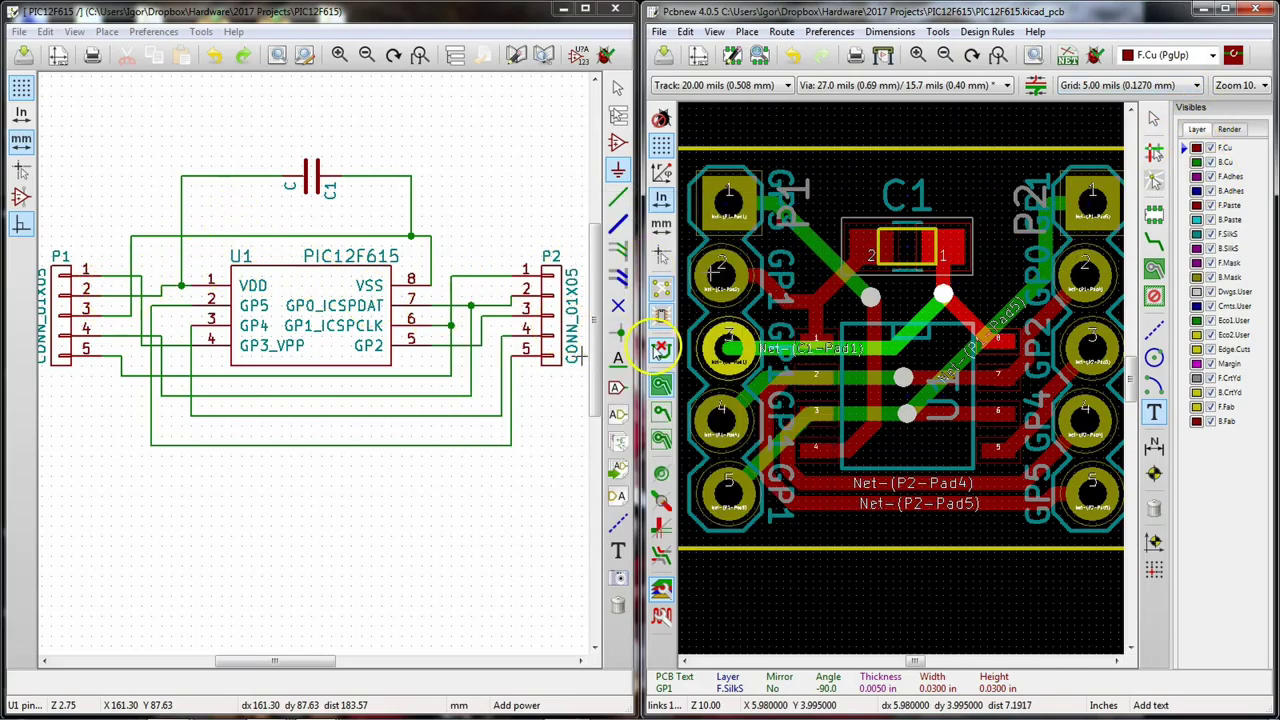
double_click(793, 273)
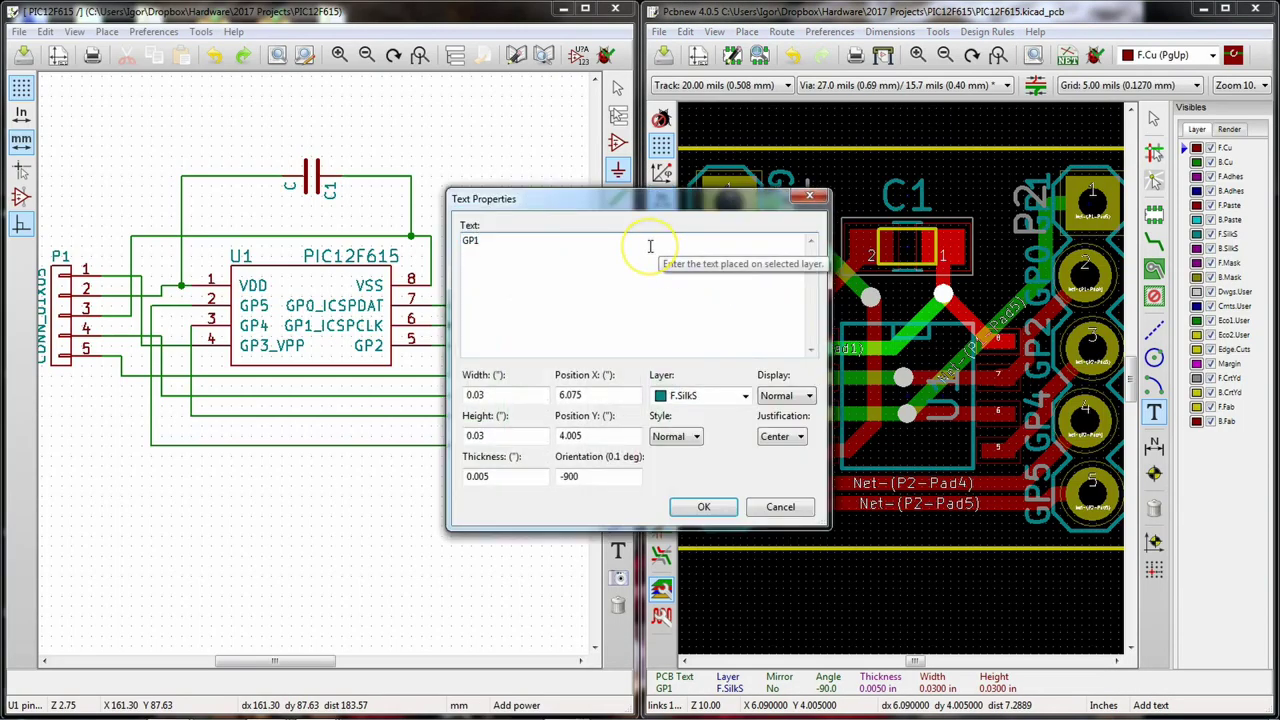
text(VDD)
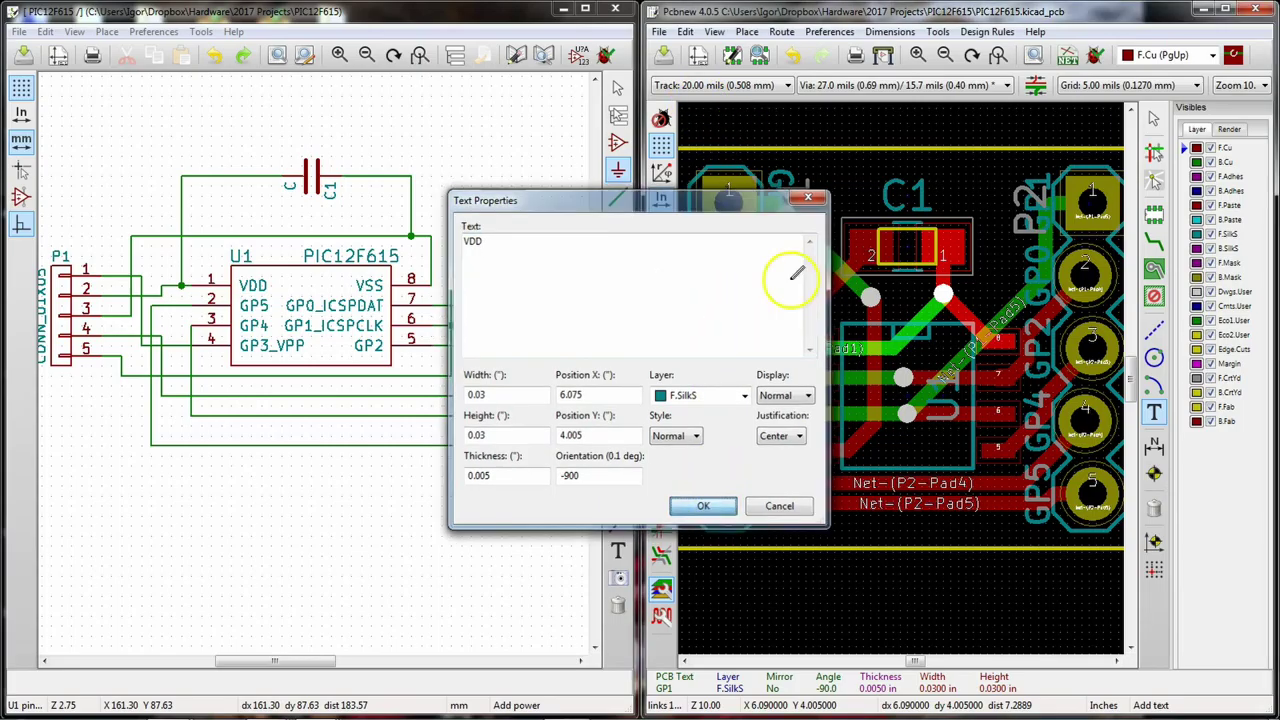
key(Return)
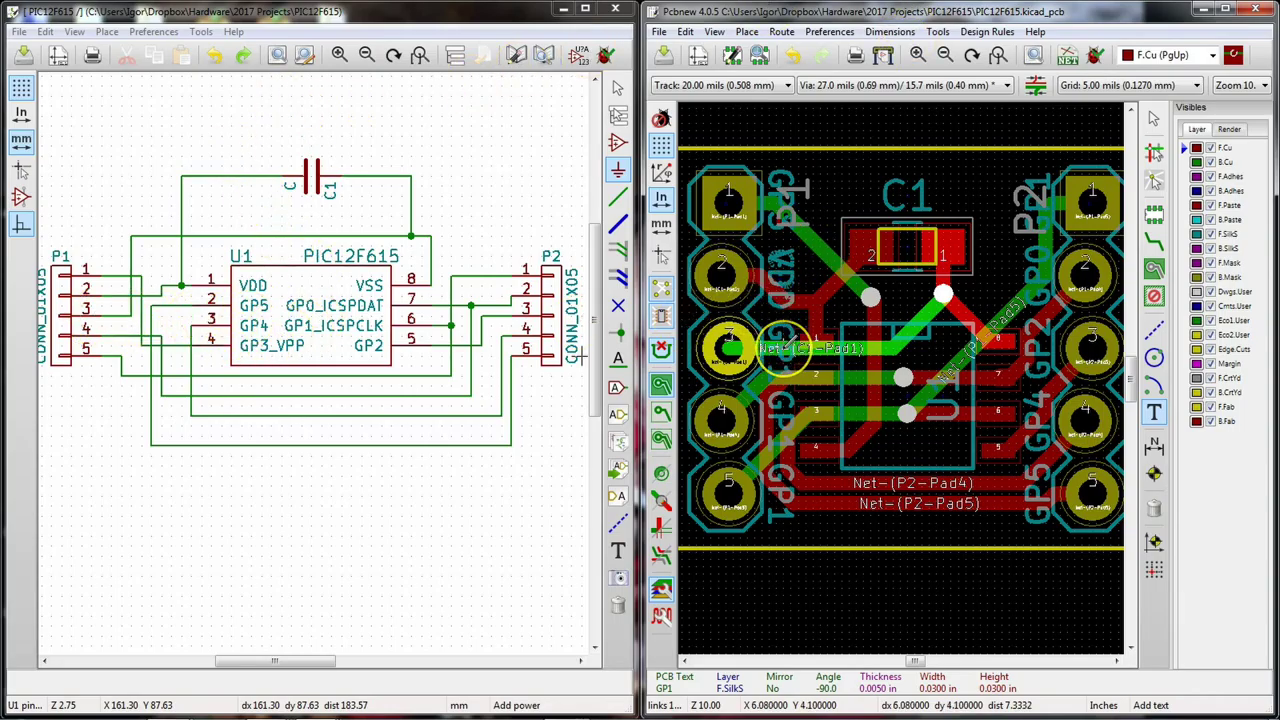
Step: Rename the pin-3 and pin-4 labels to VSS and GP0, then maximise Pcbnew
double_click(787, 341)
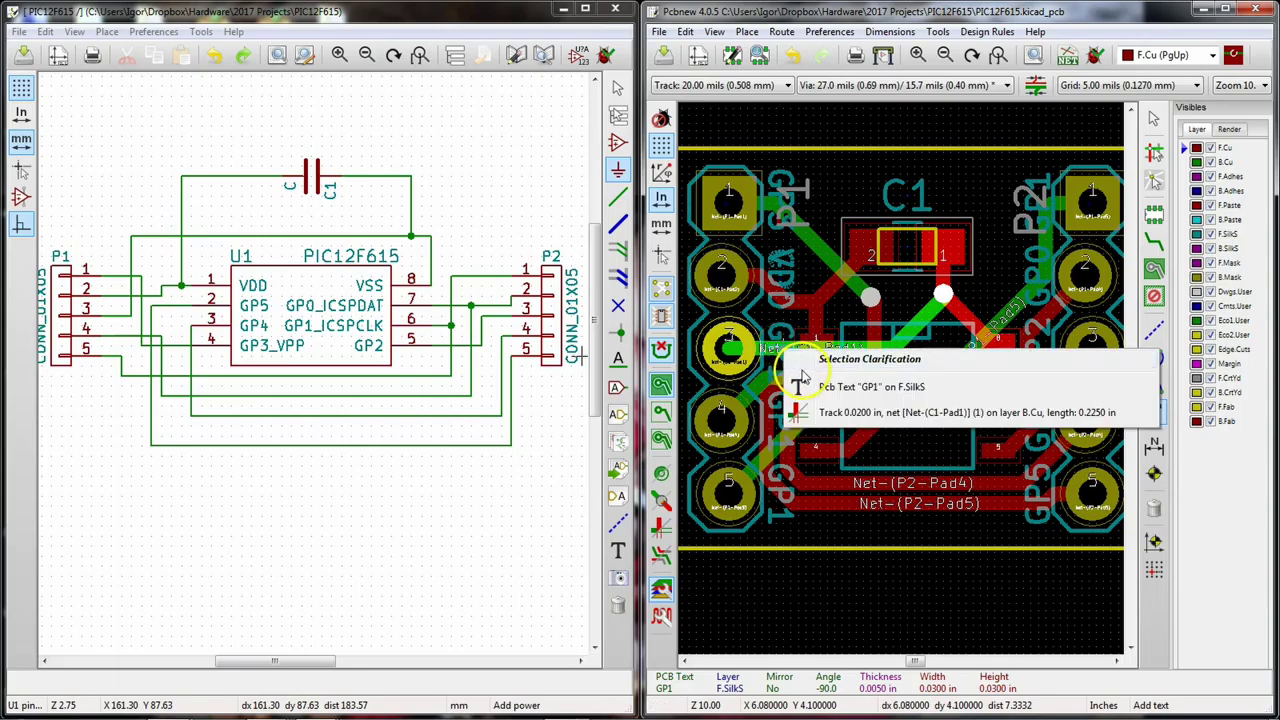
click(795, 375)
click(672, 292)
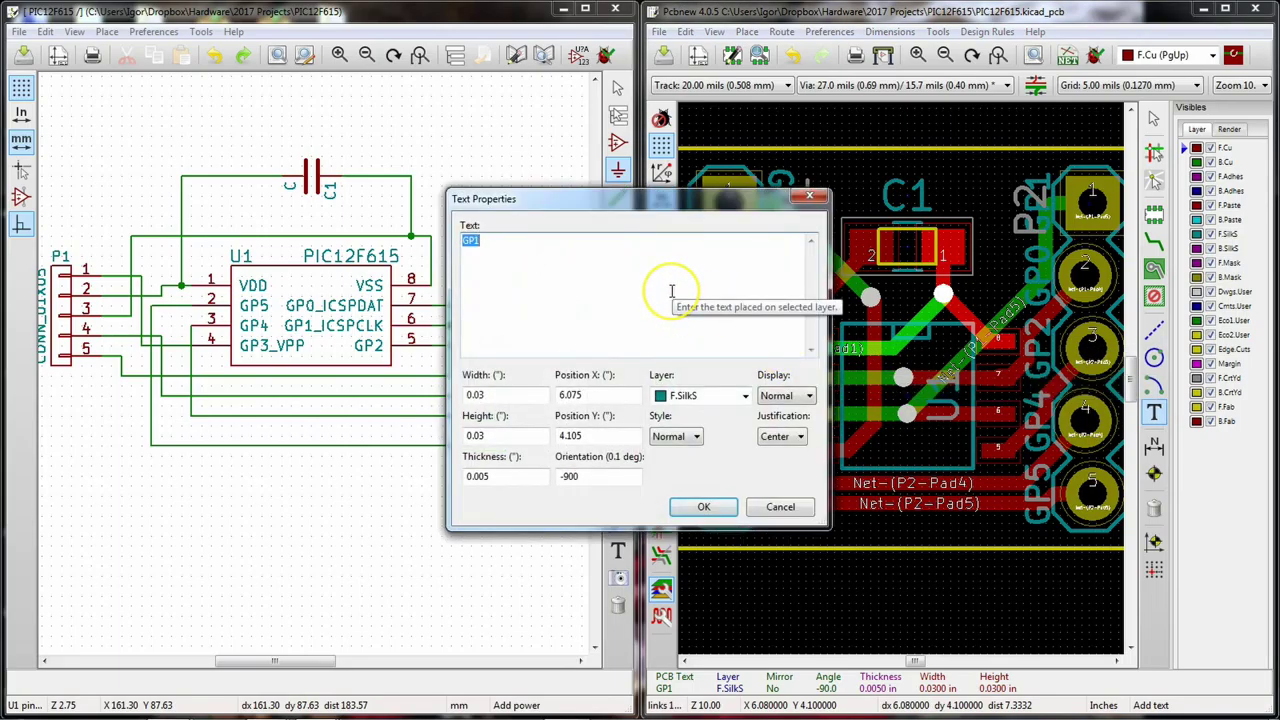
text(VSS)
click(703, 507)
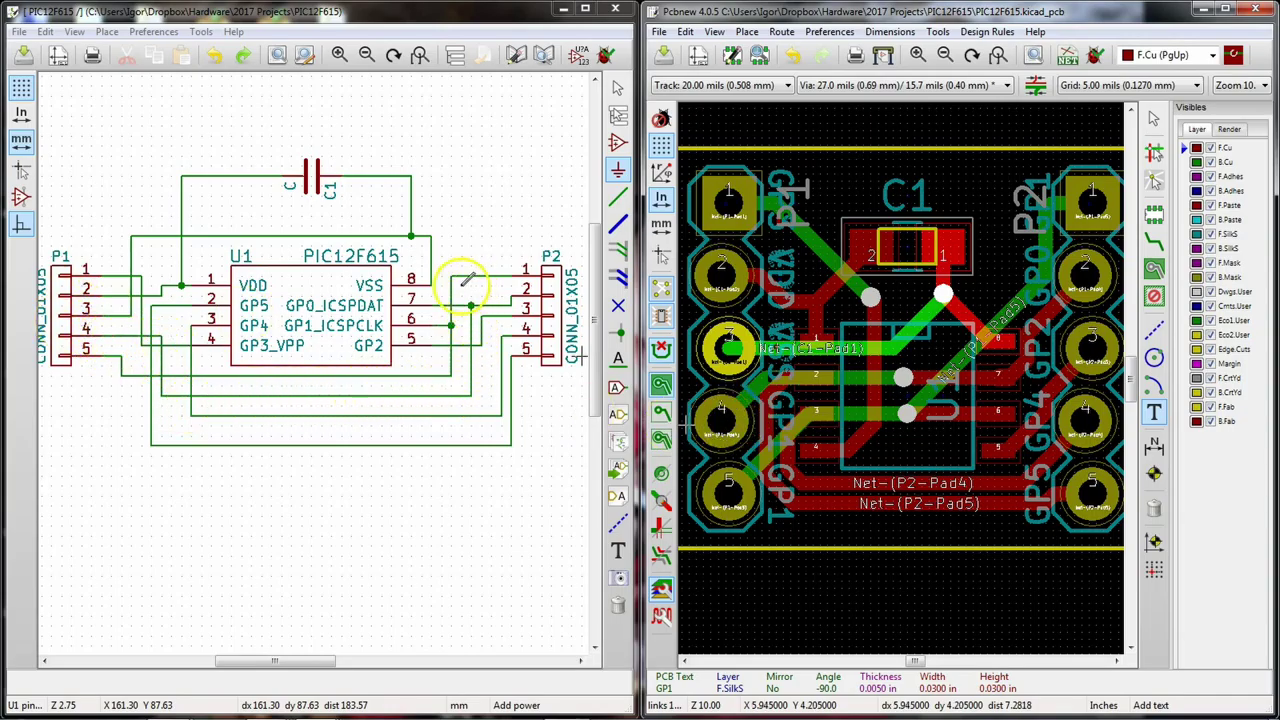
click(783, 423)
click(677, 258)
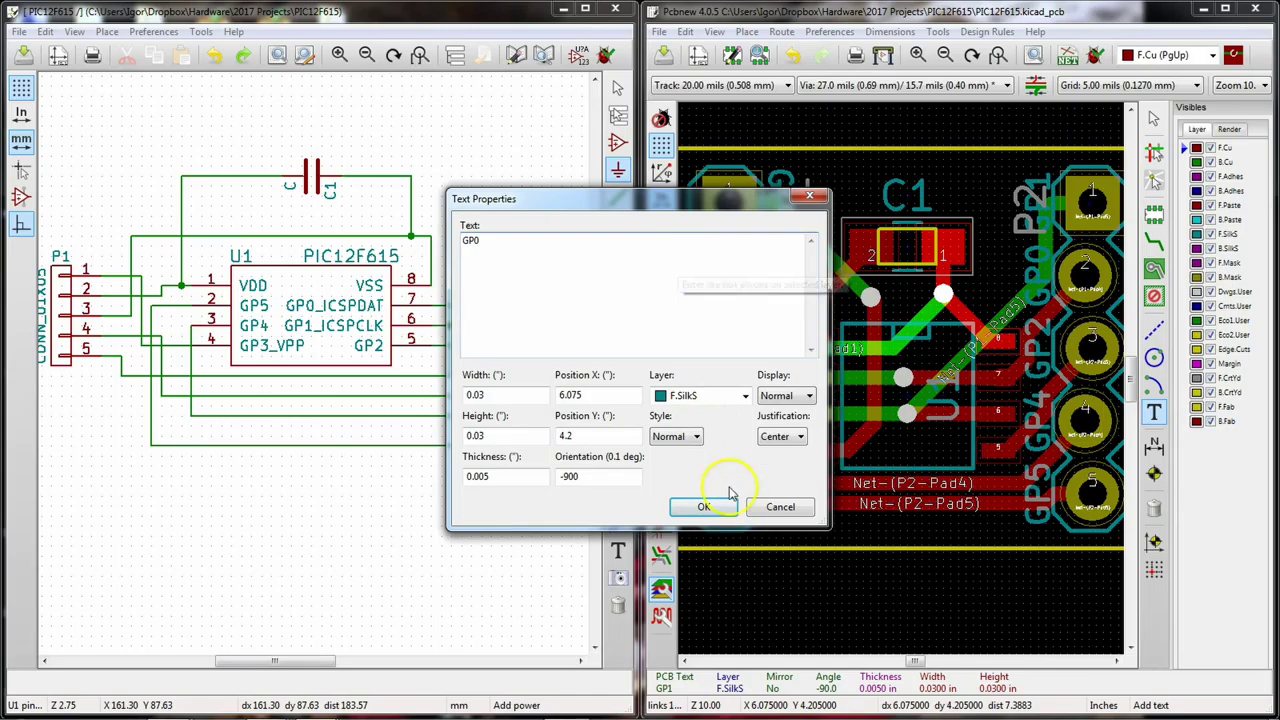
click(704, 507)
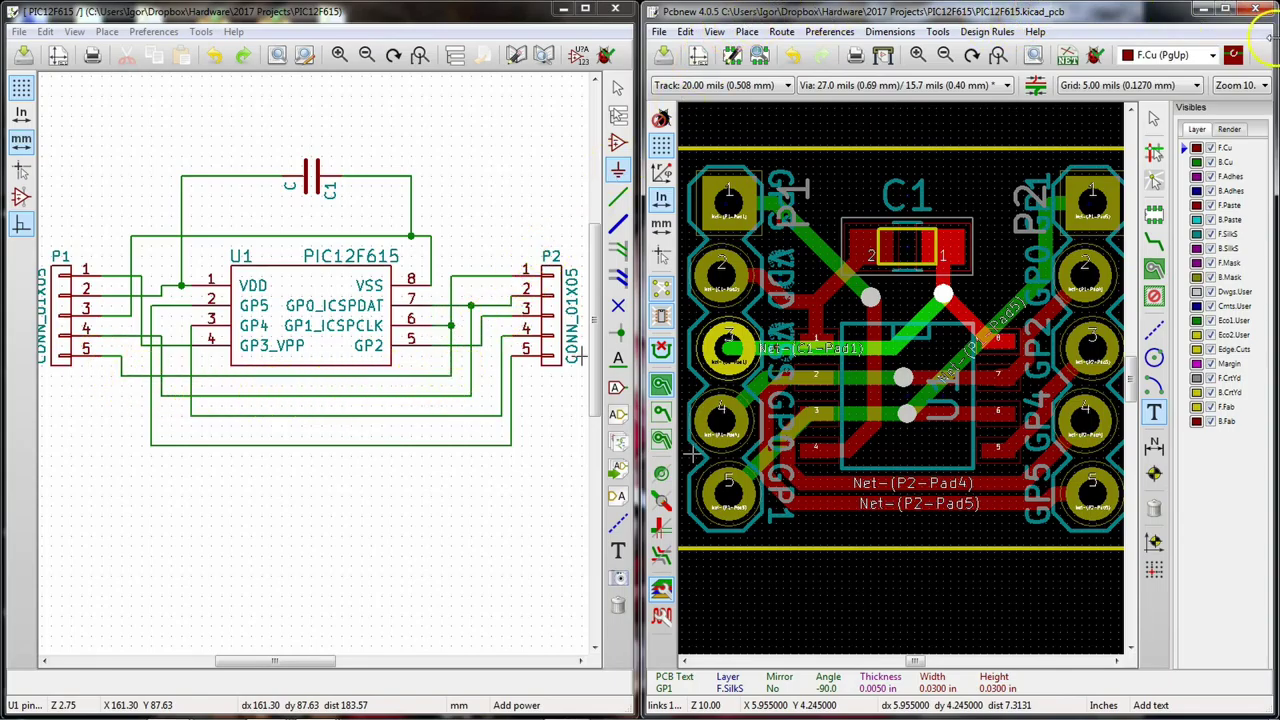
click(1228, 10)
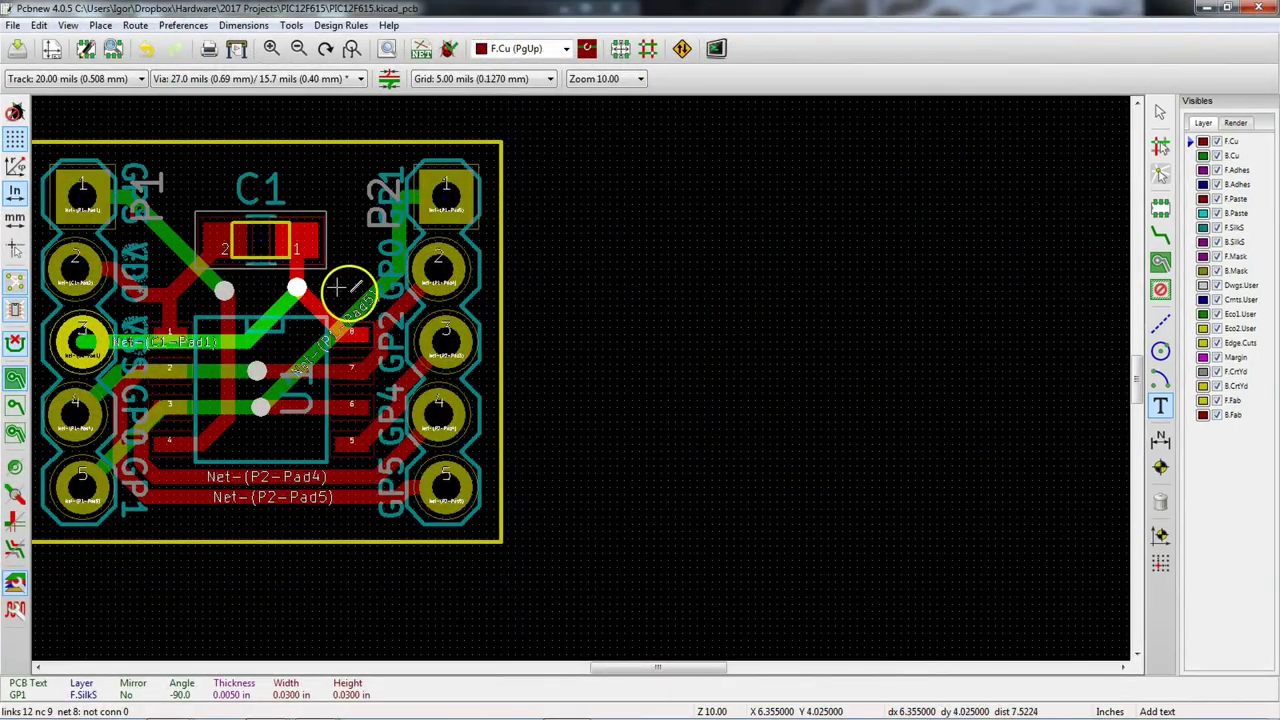
Step: Place a GP3 label copy left of the board and move it to the back silkscreen B.SilkS
middle_drag(337, 272, 223, 266)
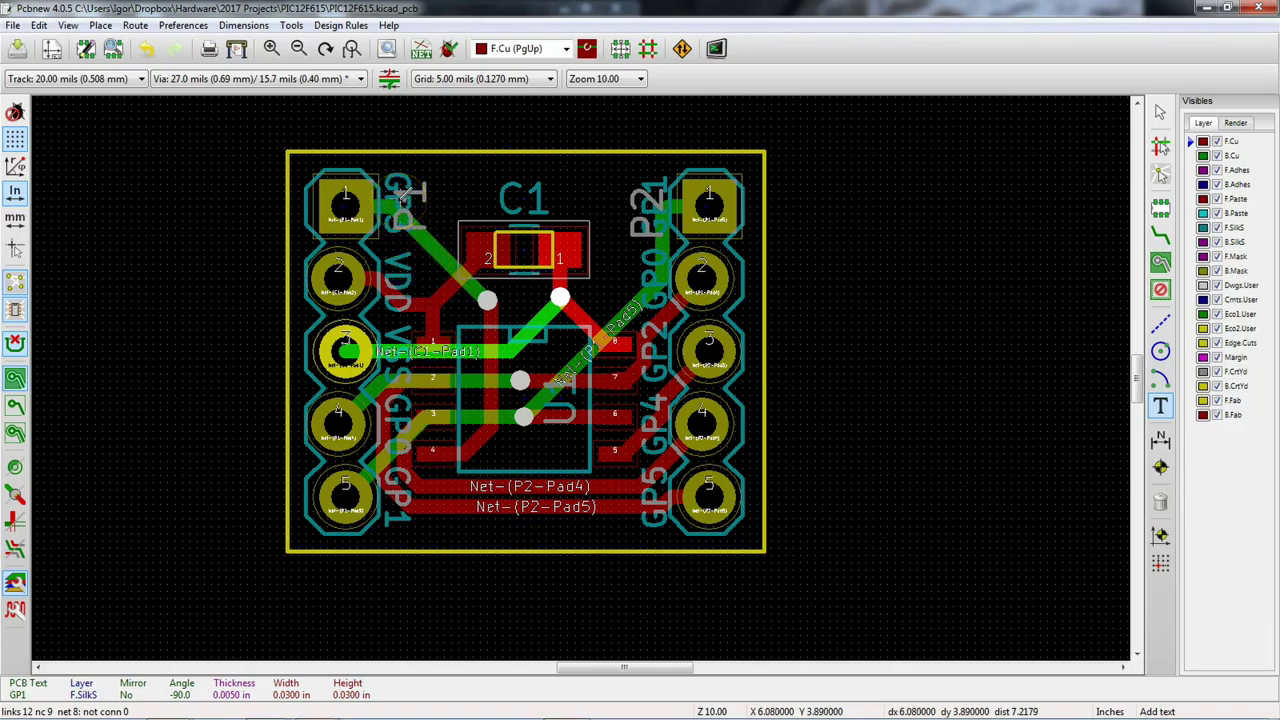
click(405, 195)
key(Escape)
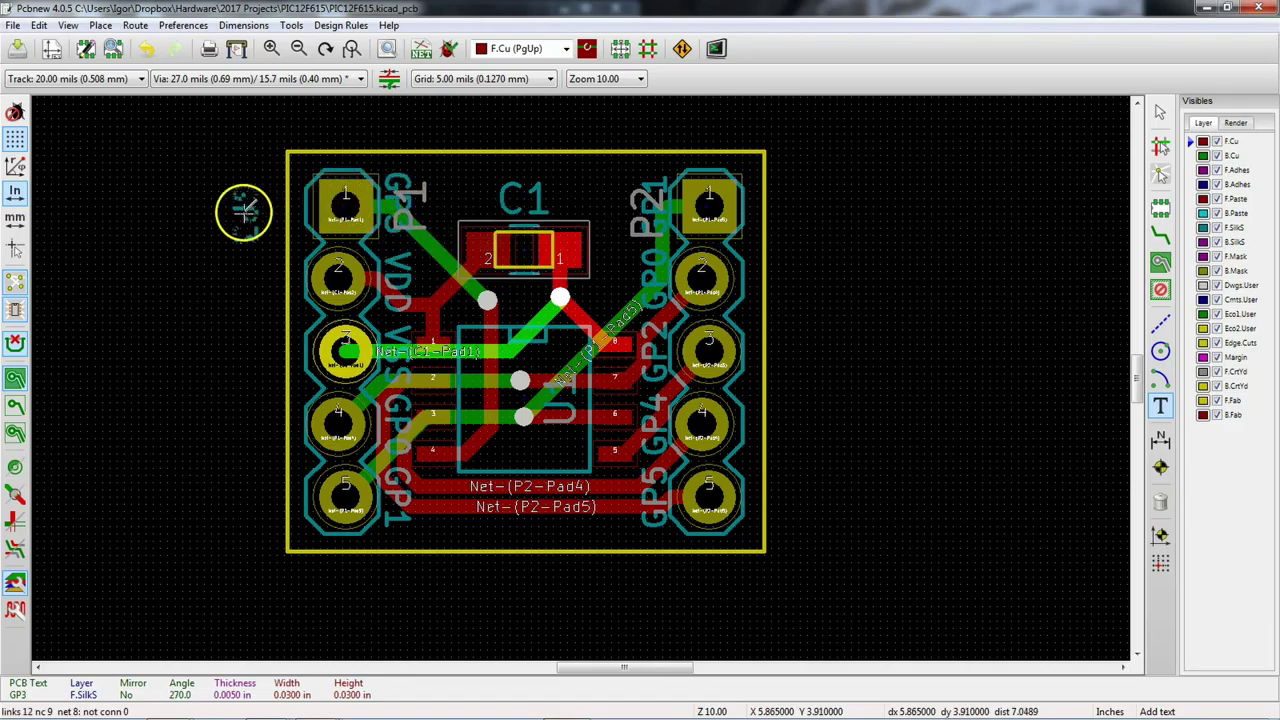
click(252, 195)
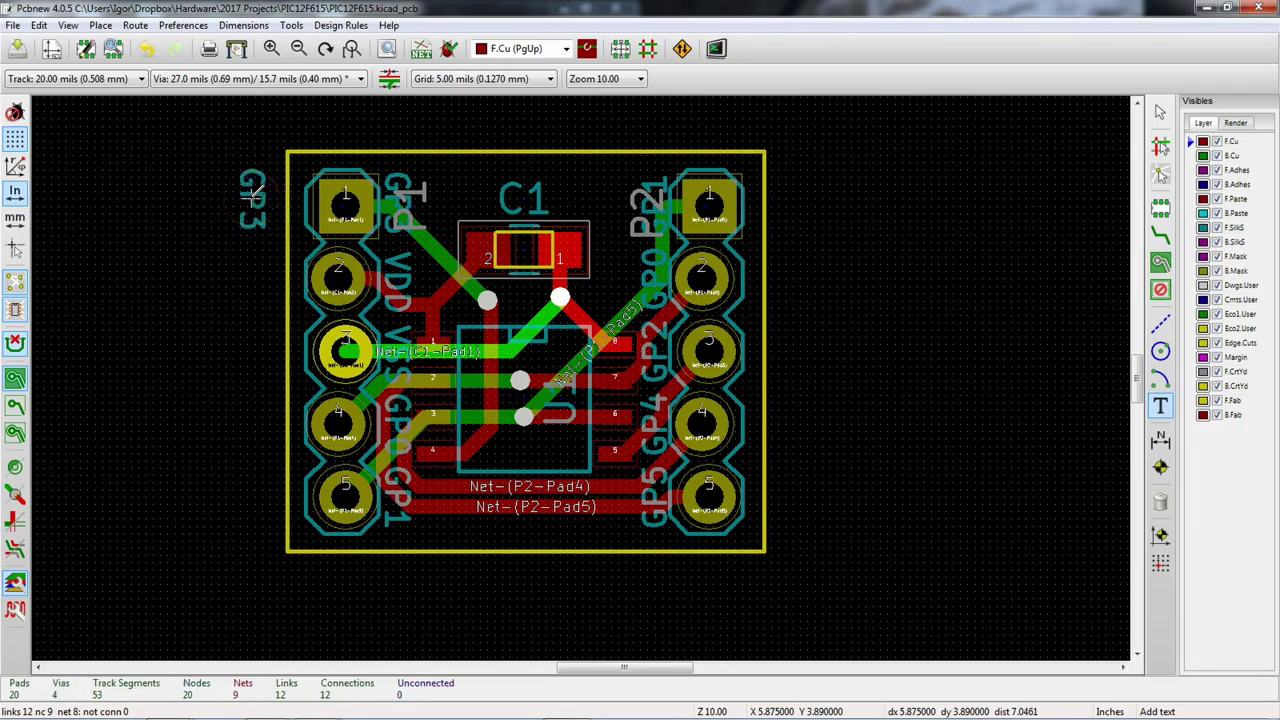
double_click(252, 195)
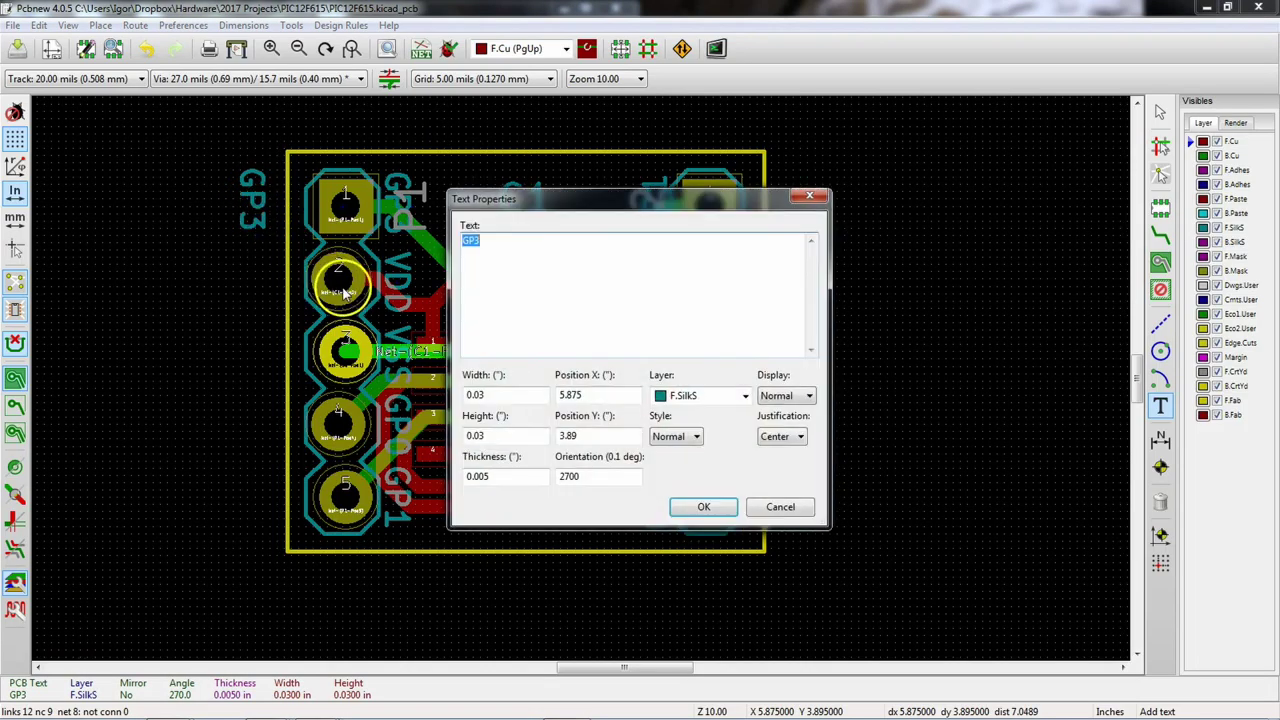
click(746, 396)
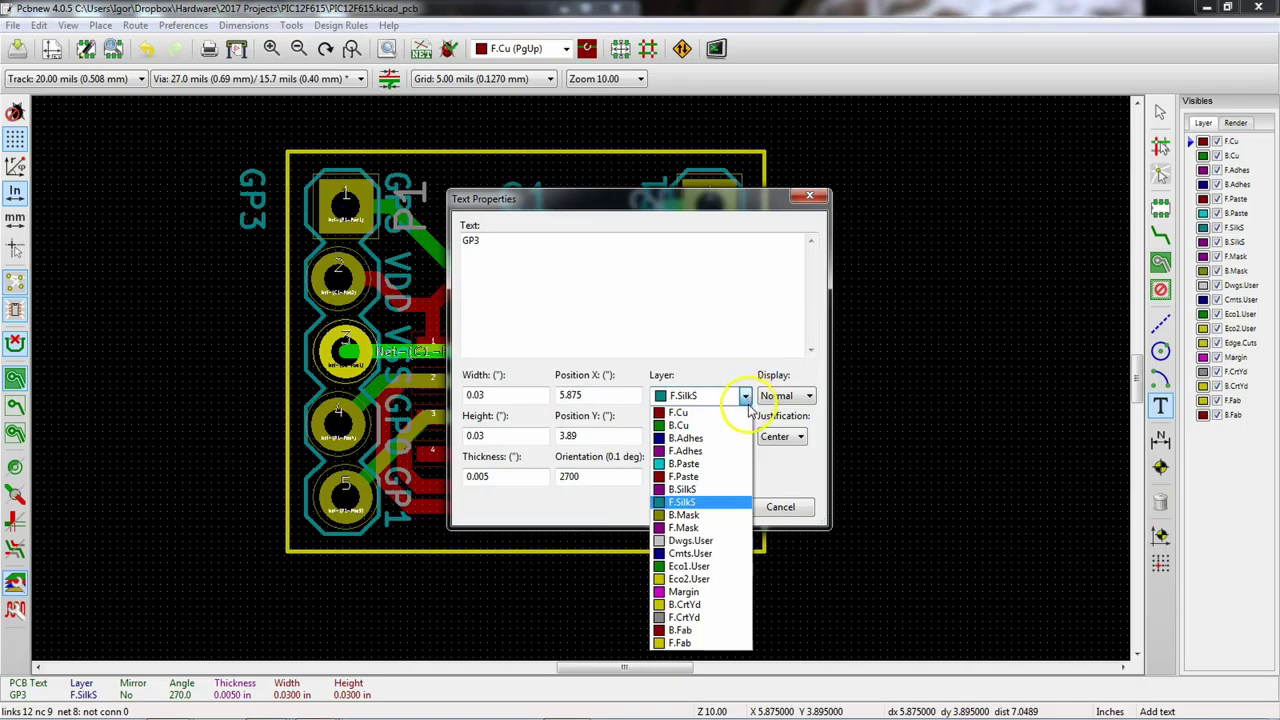
click(731, 490)
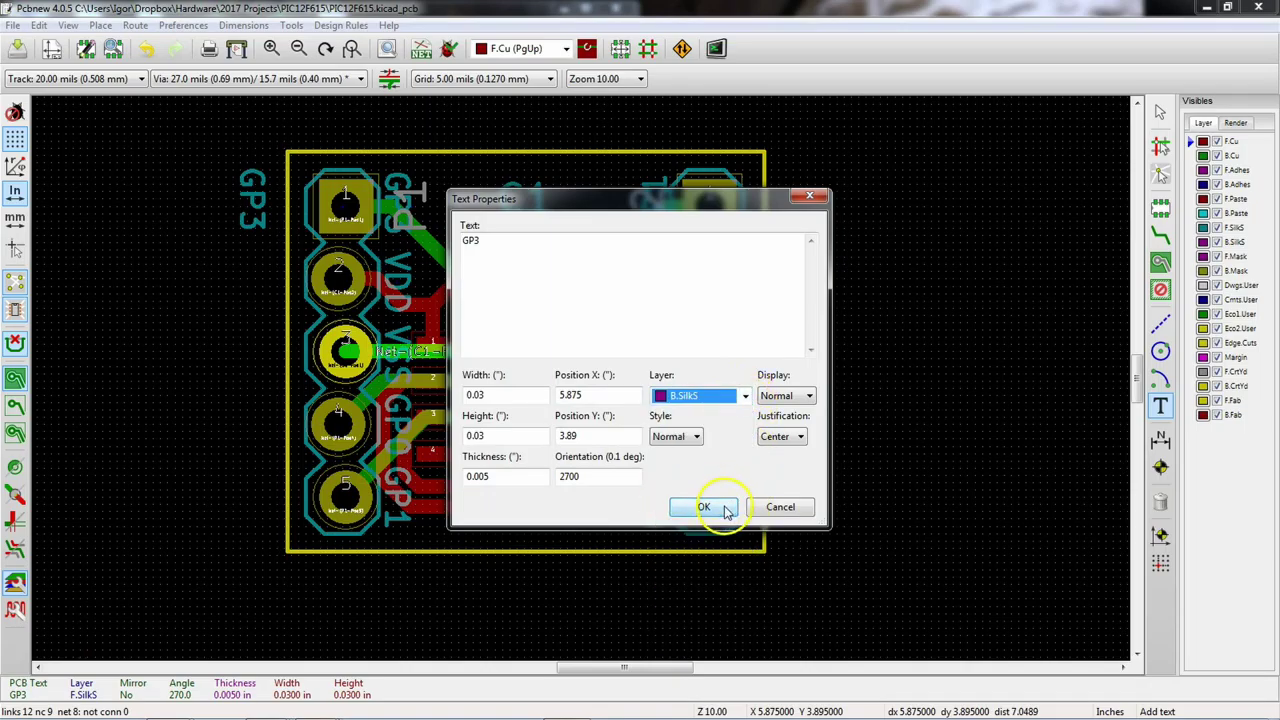
click(704, 507)
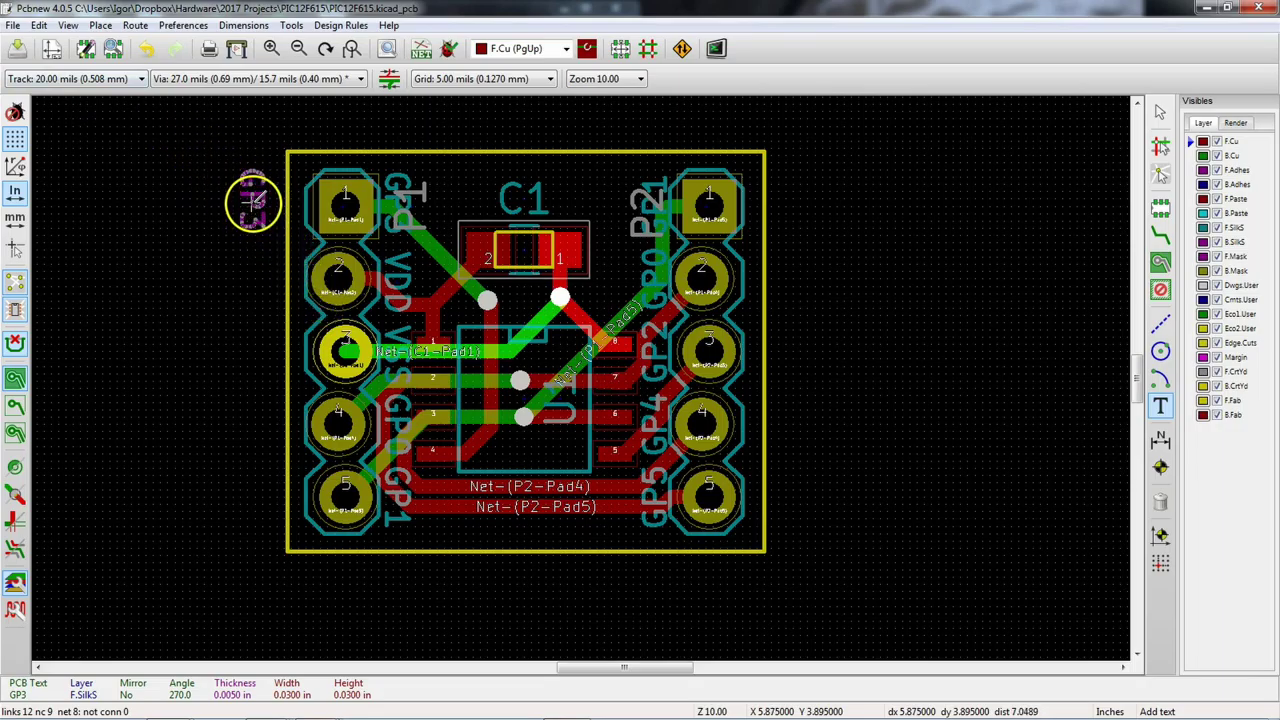
Step: Stack four more GP3 copies down the left side, one per header pin
click(252, 270)
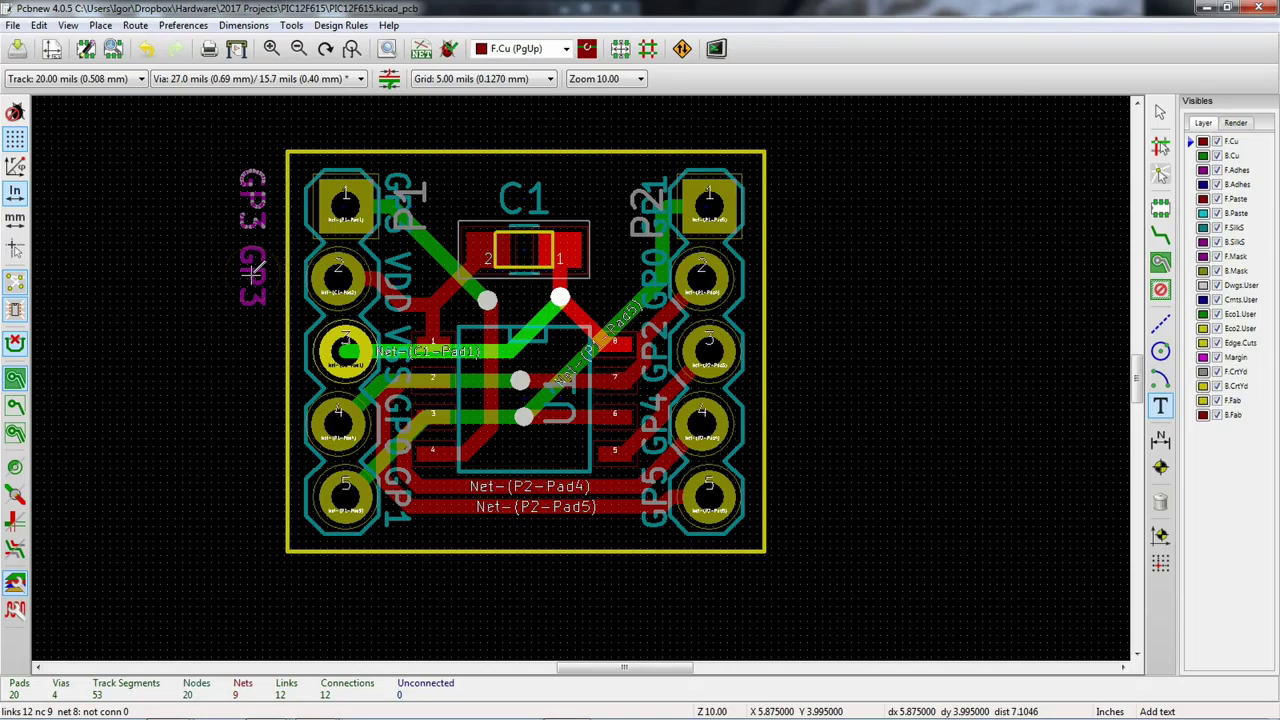
key(ctrl+d)
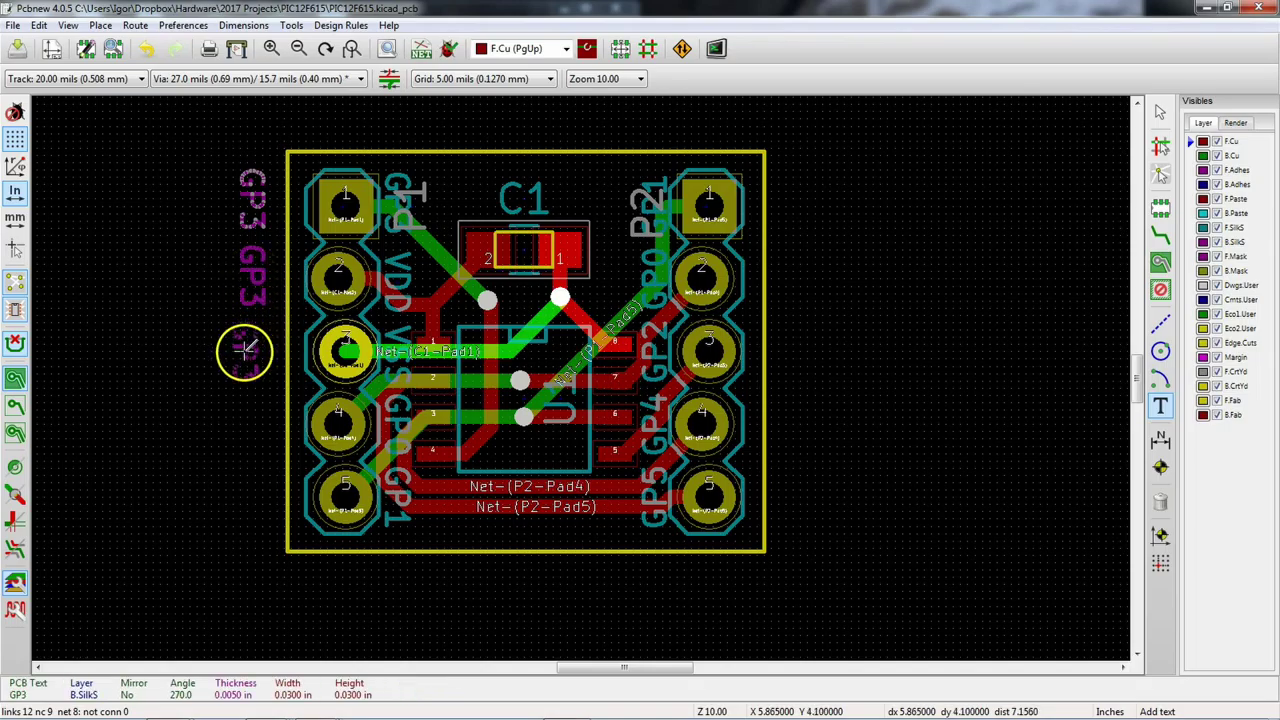
click(247, 347)
key(ctrl+d)
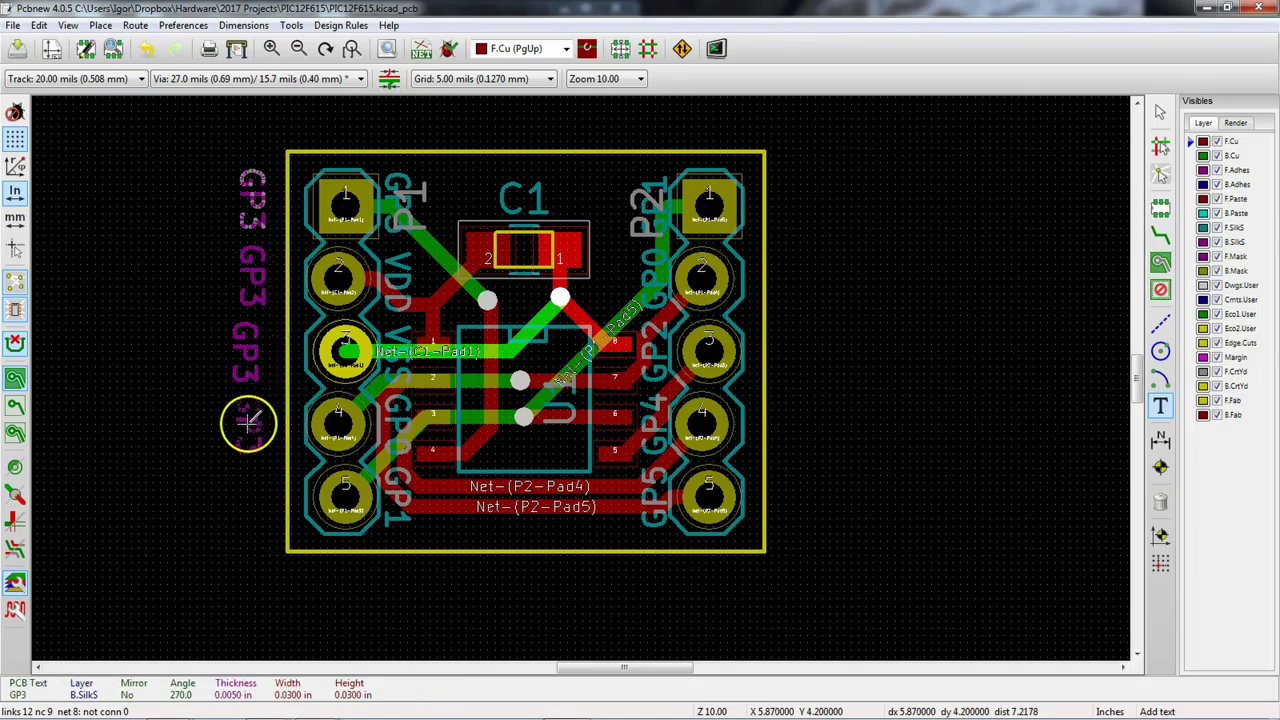
click(247, 421)
key(ctrl+d)
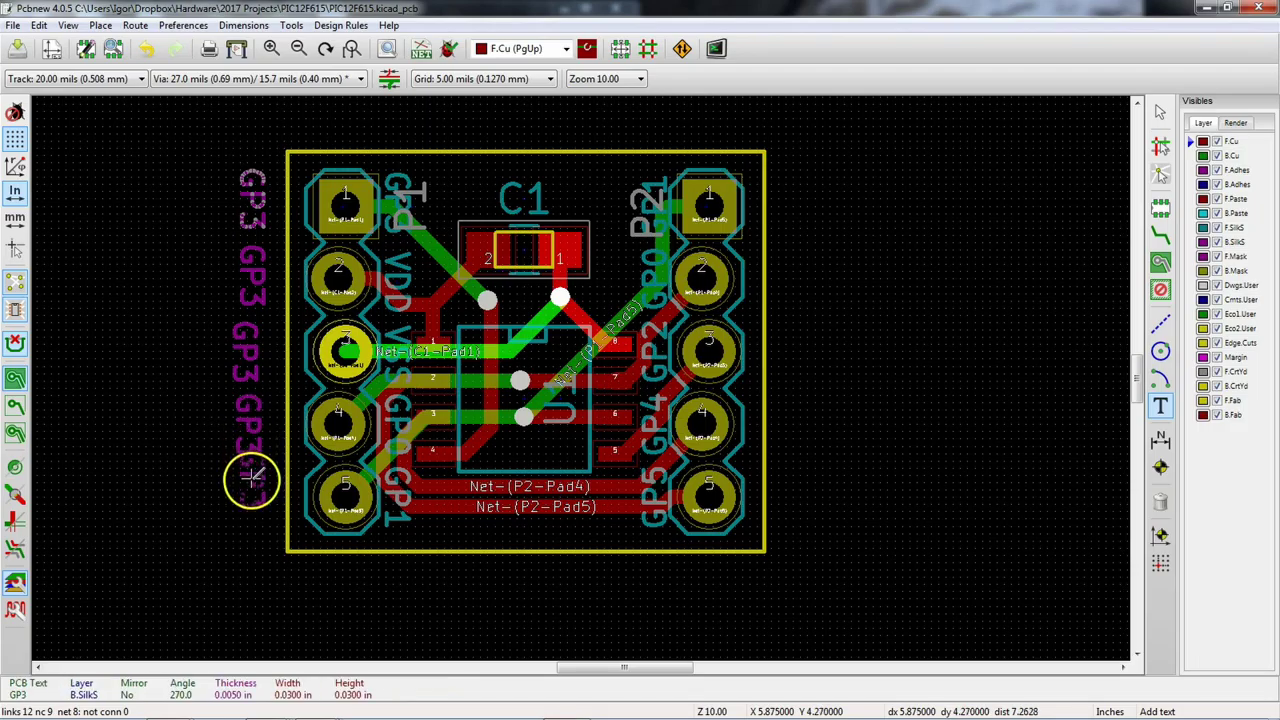
click(250, 505)
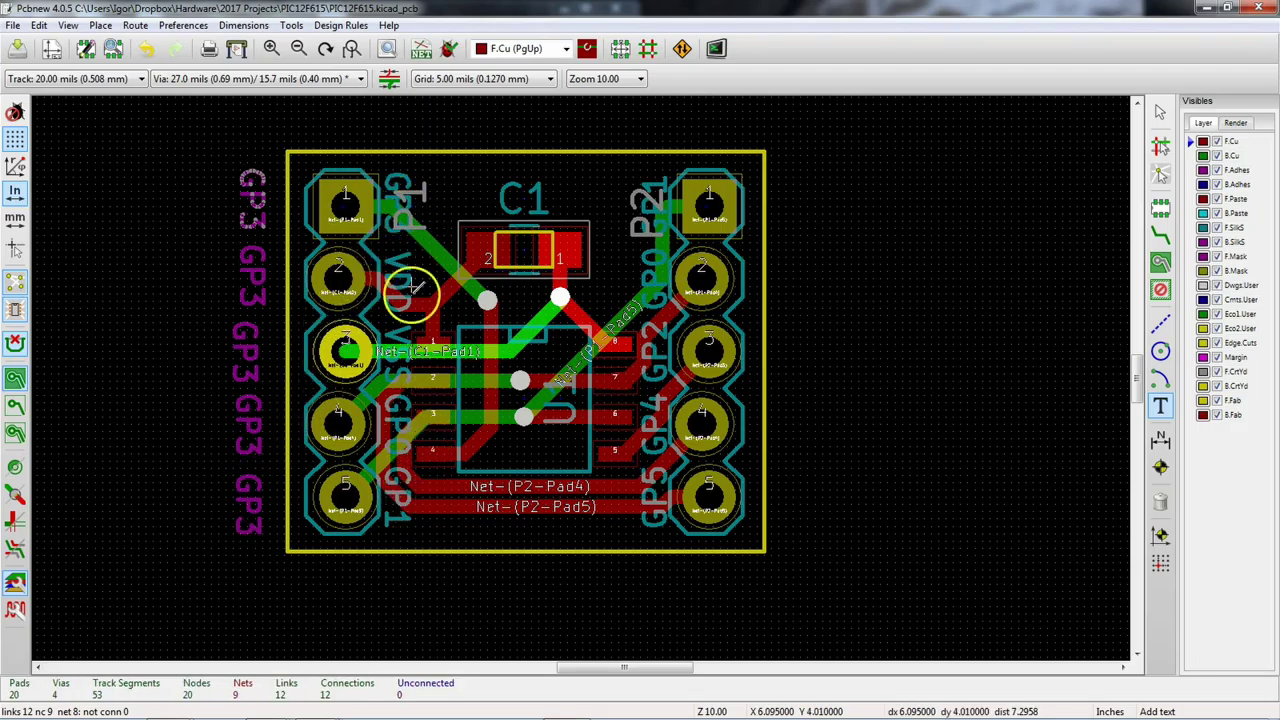
Step: Rename the top three GP3 labels to VPP, VDD and VSS
double_click(253, 195)
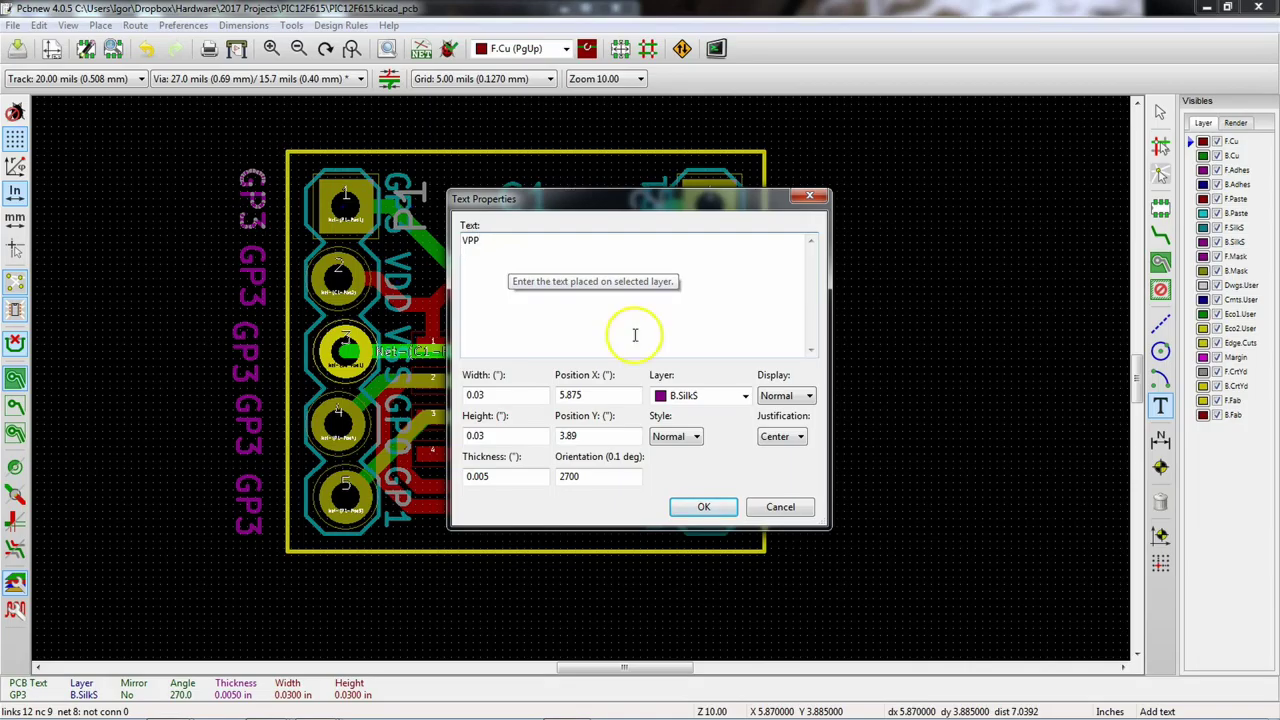
click(697, 509)
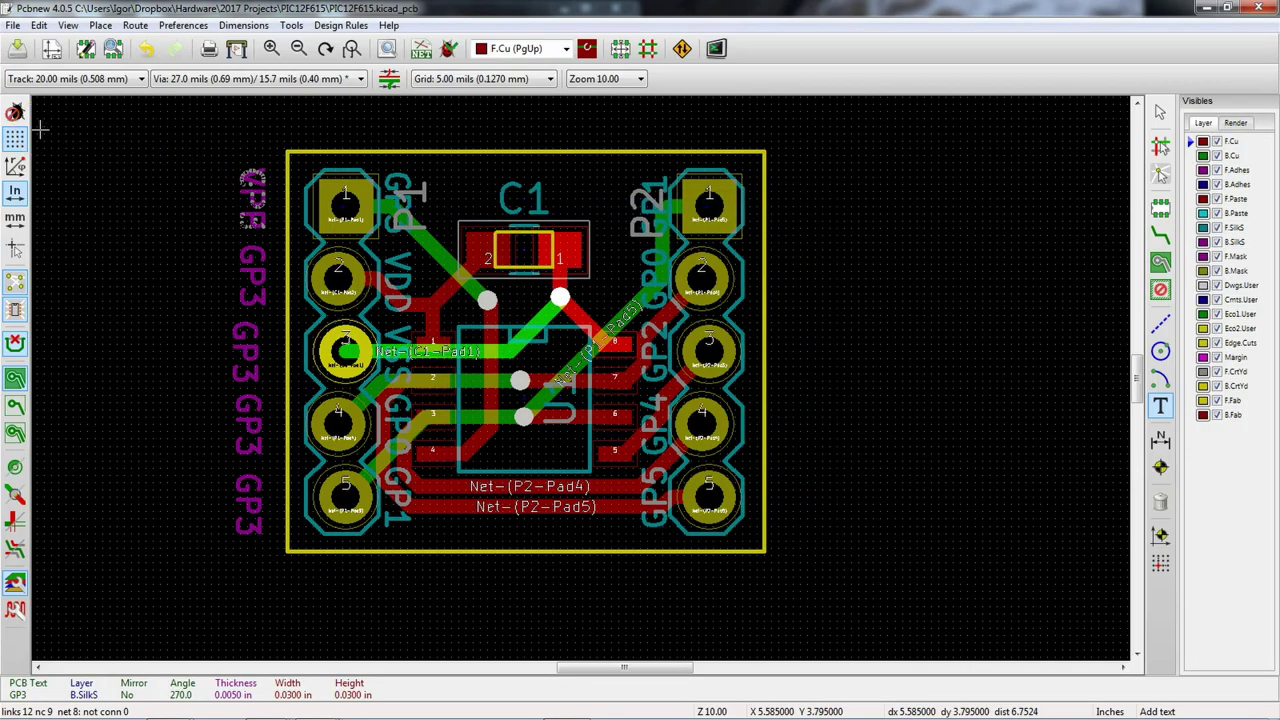
double_click(256, 275)
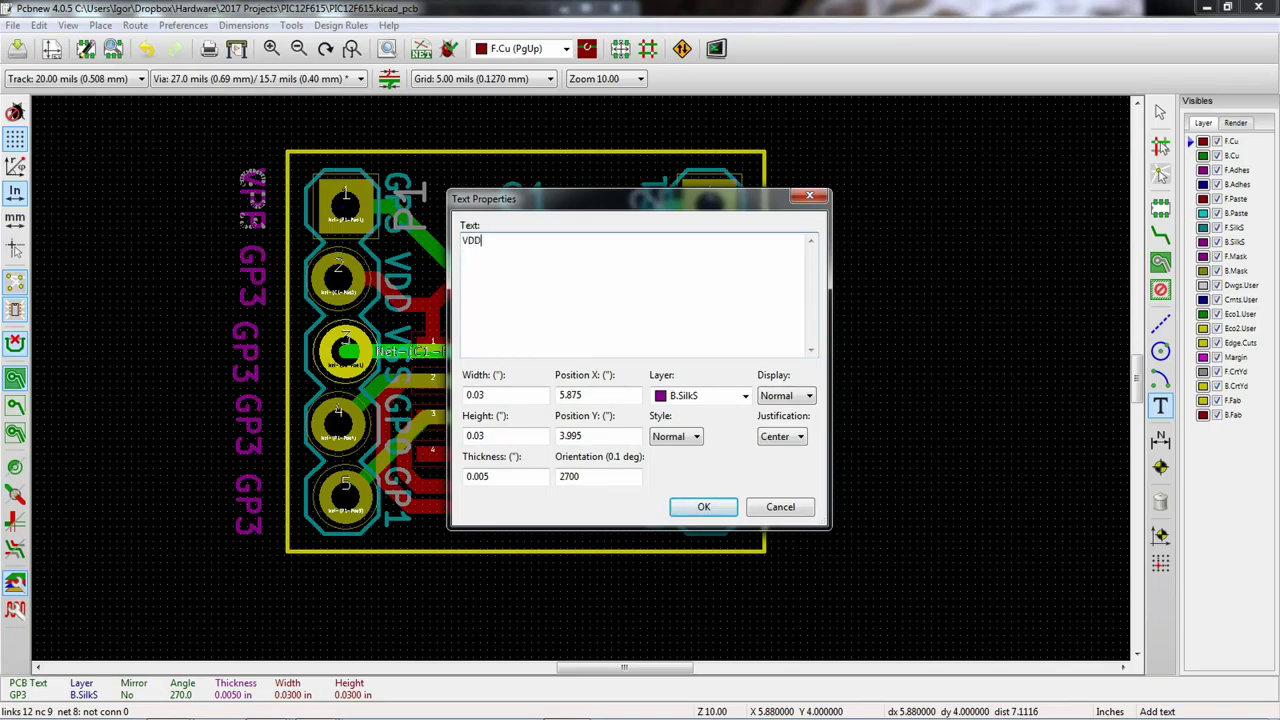
click(700, 507)
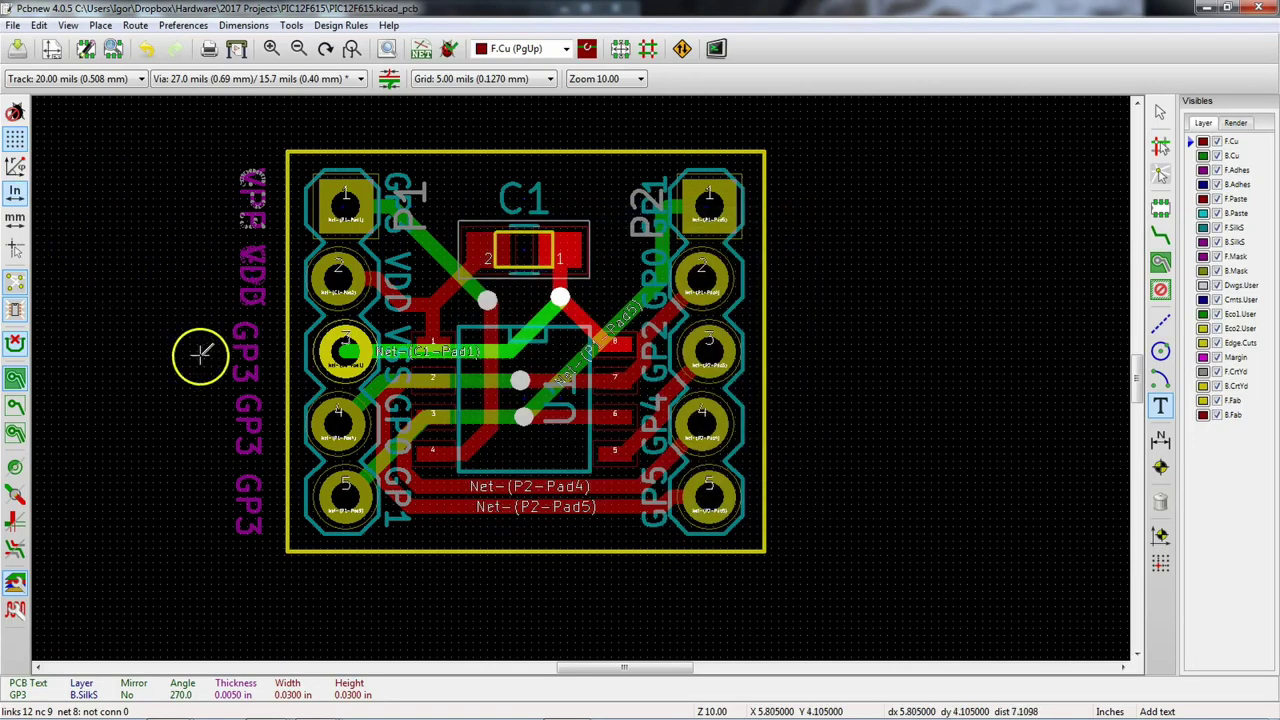
double_click(249, 346)
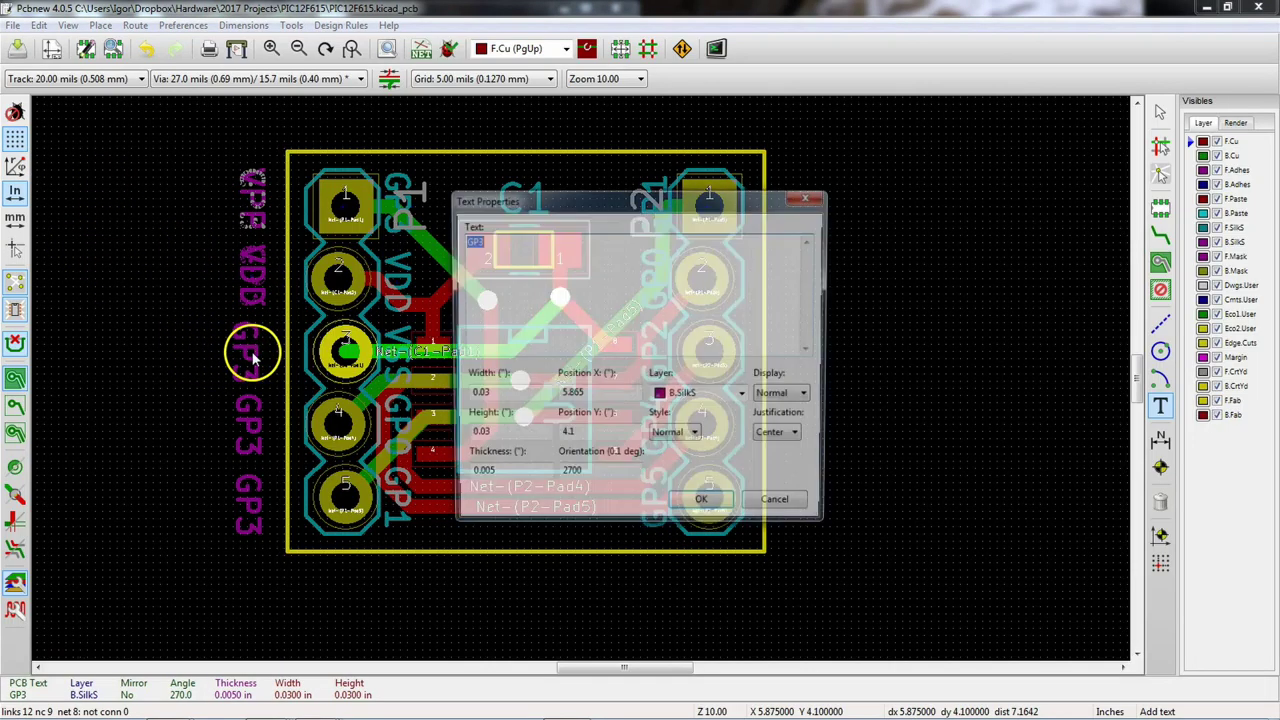
text(VS)
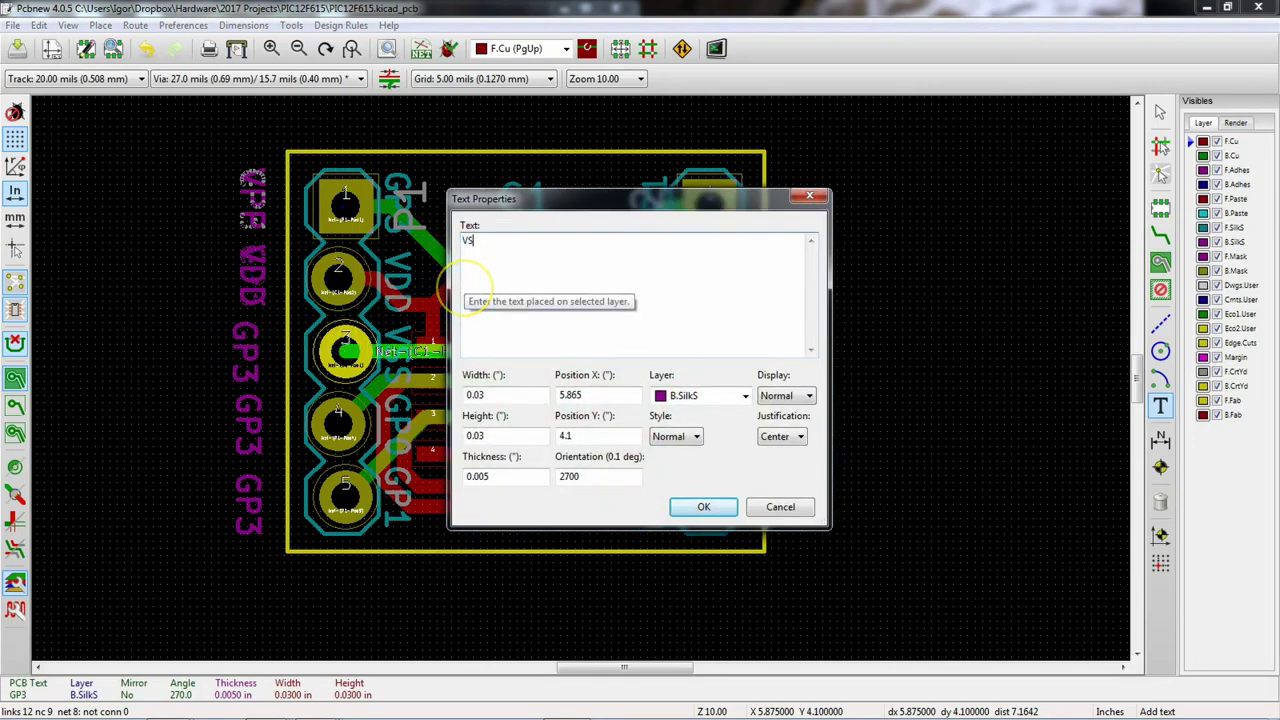
text(S)
click(702, 507)
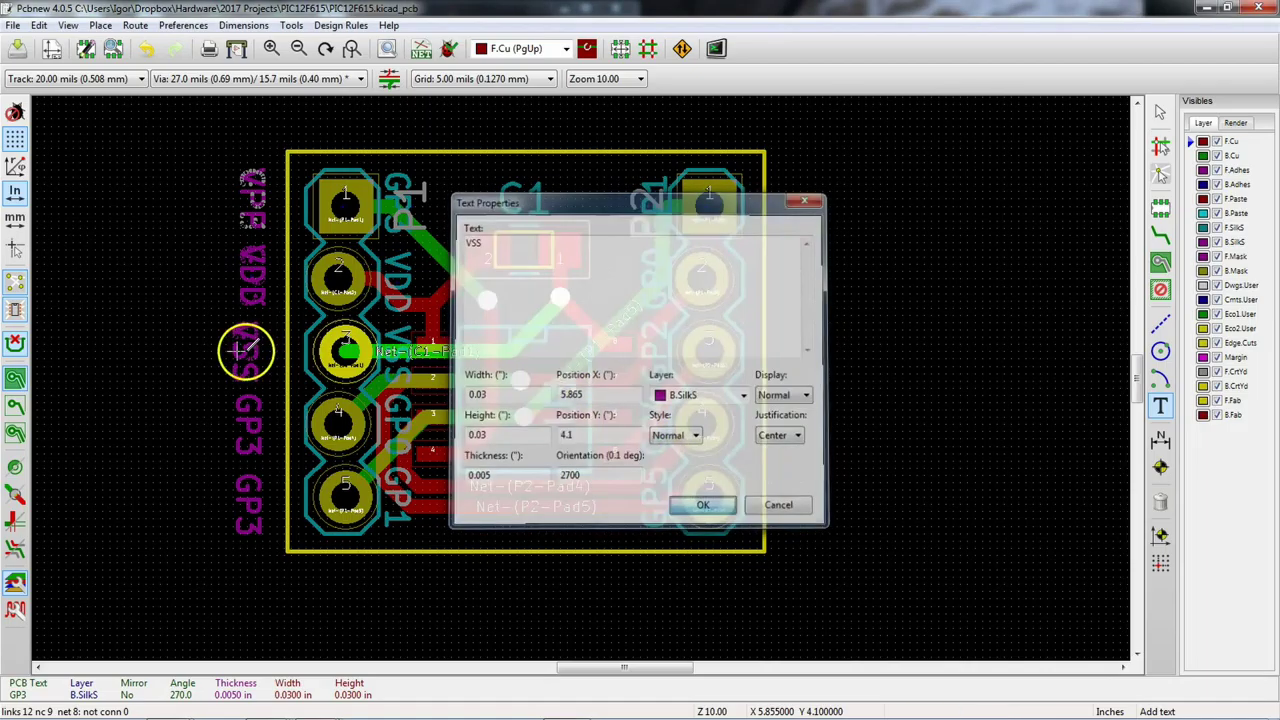
Step: Rename the fourth and bottom labels to DAT and CLK
double_click(249, 420)
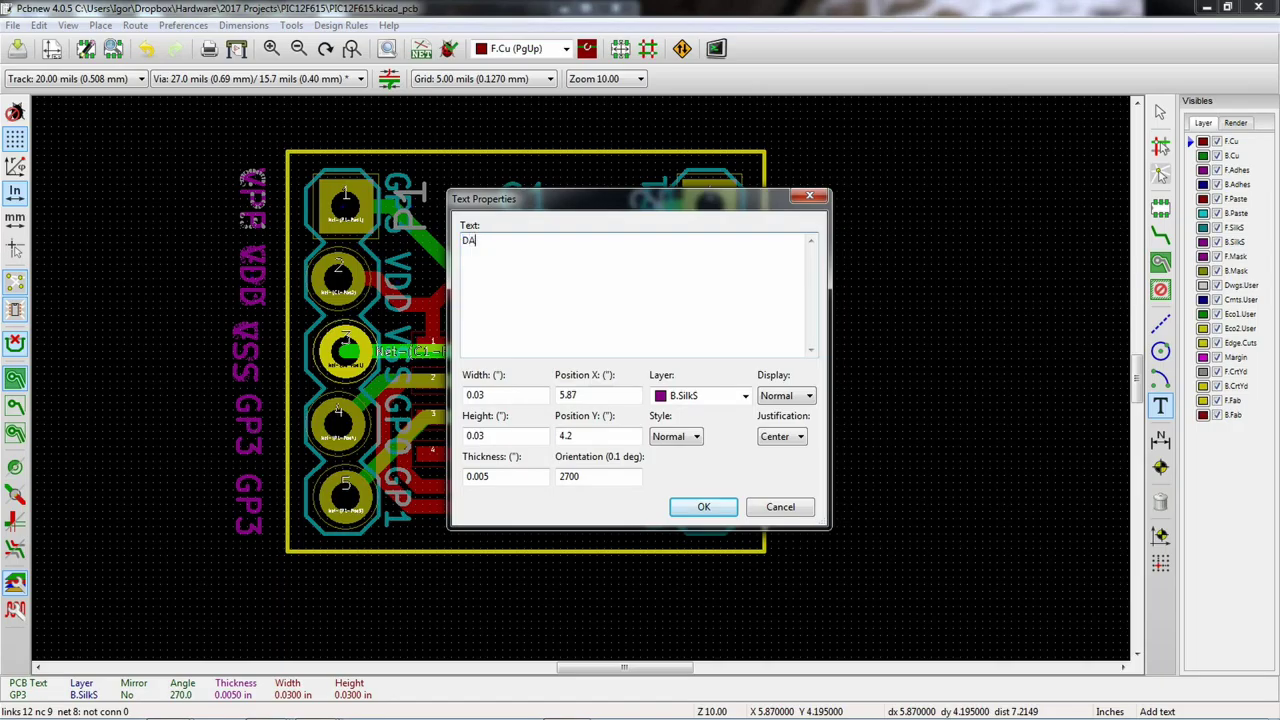
click(703, 507)
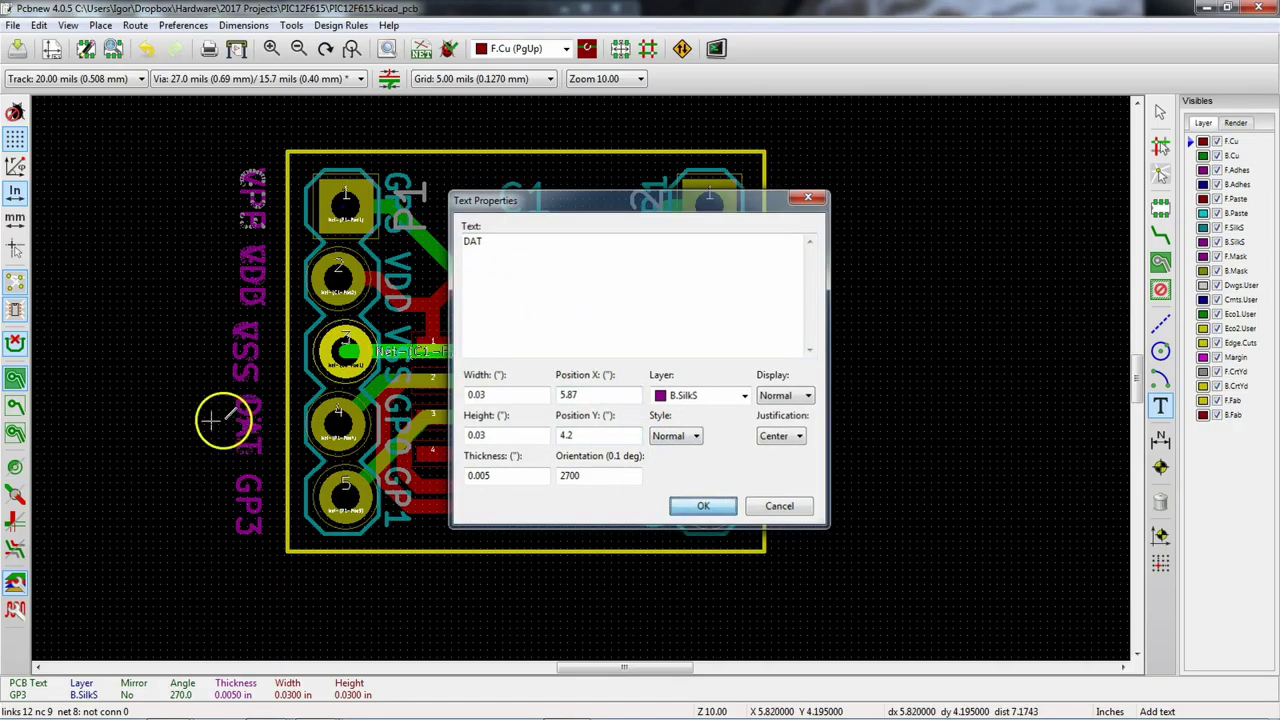
double_click(251, 506)
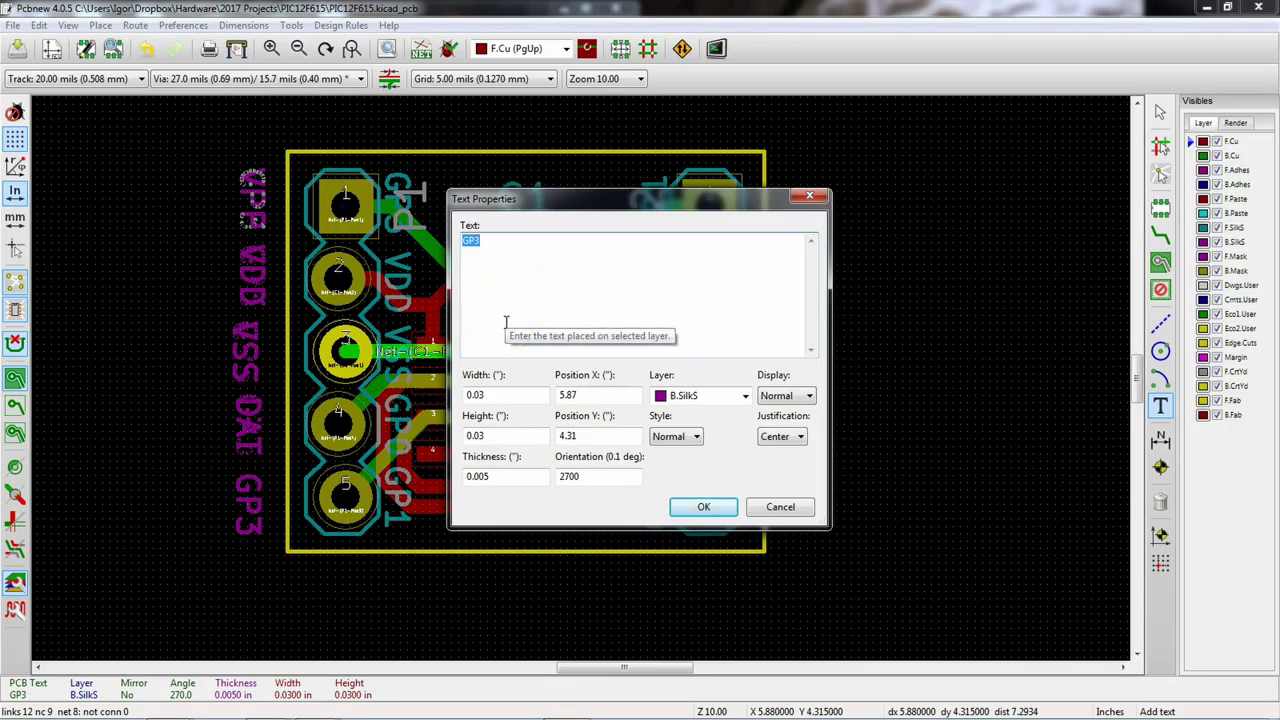
text(CLK)
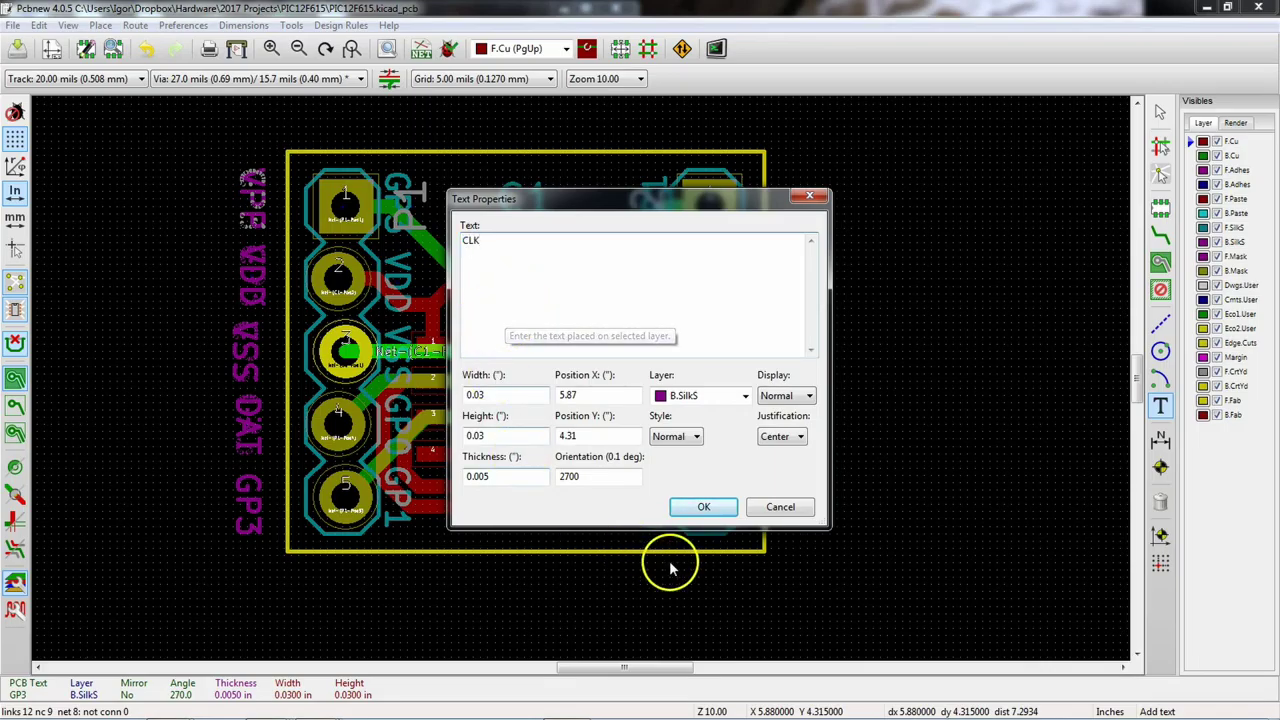
click(704, 507)
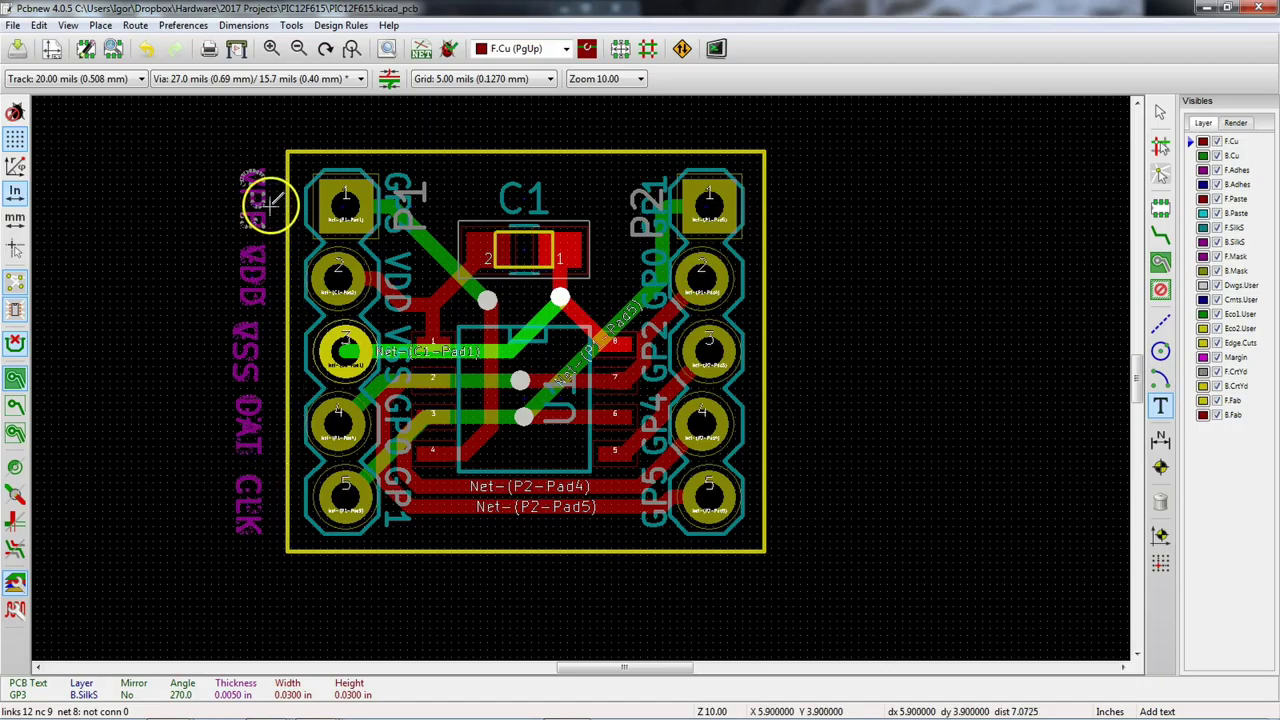
Step: Move the VPP, VDD and VSS labels beside pins 1, 2 and 3 of the left header
key(m)
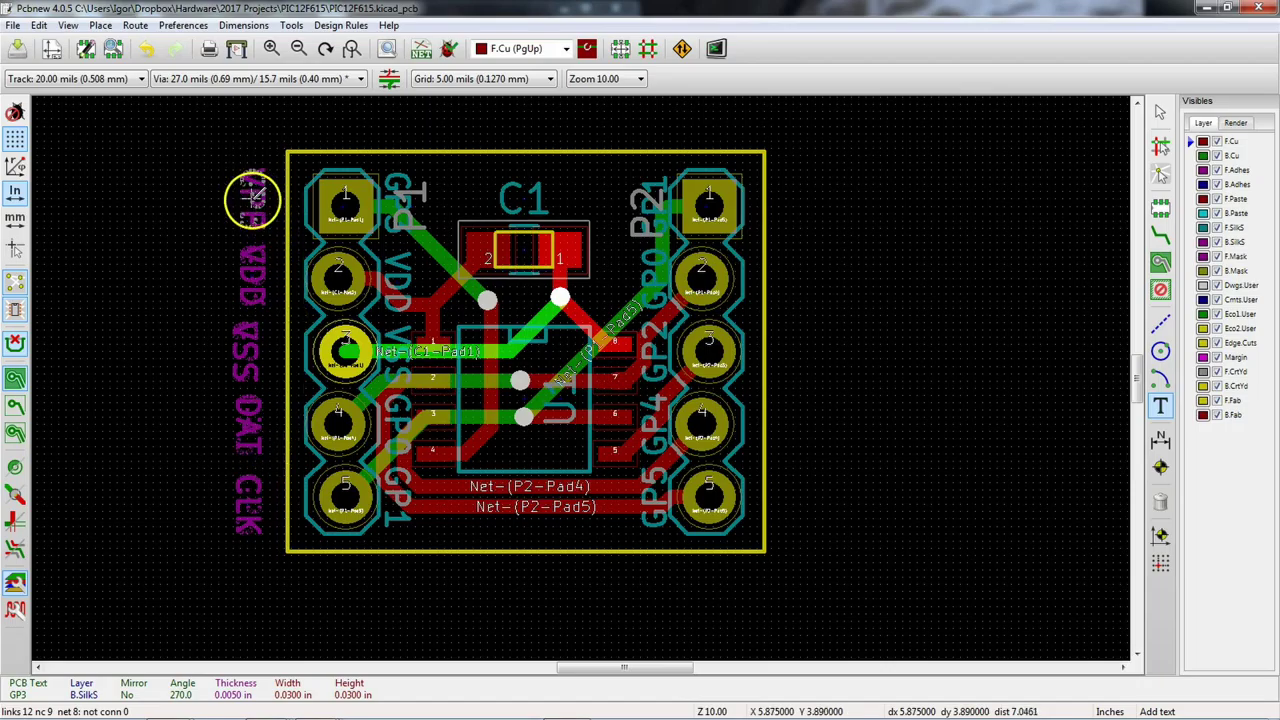
click(252, 197)
key(m)
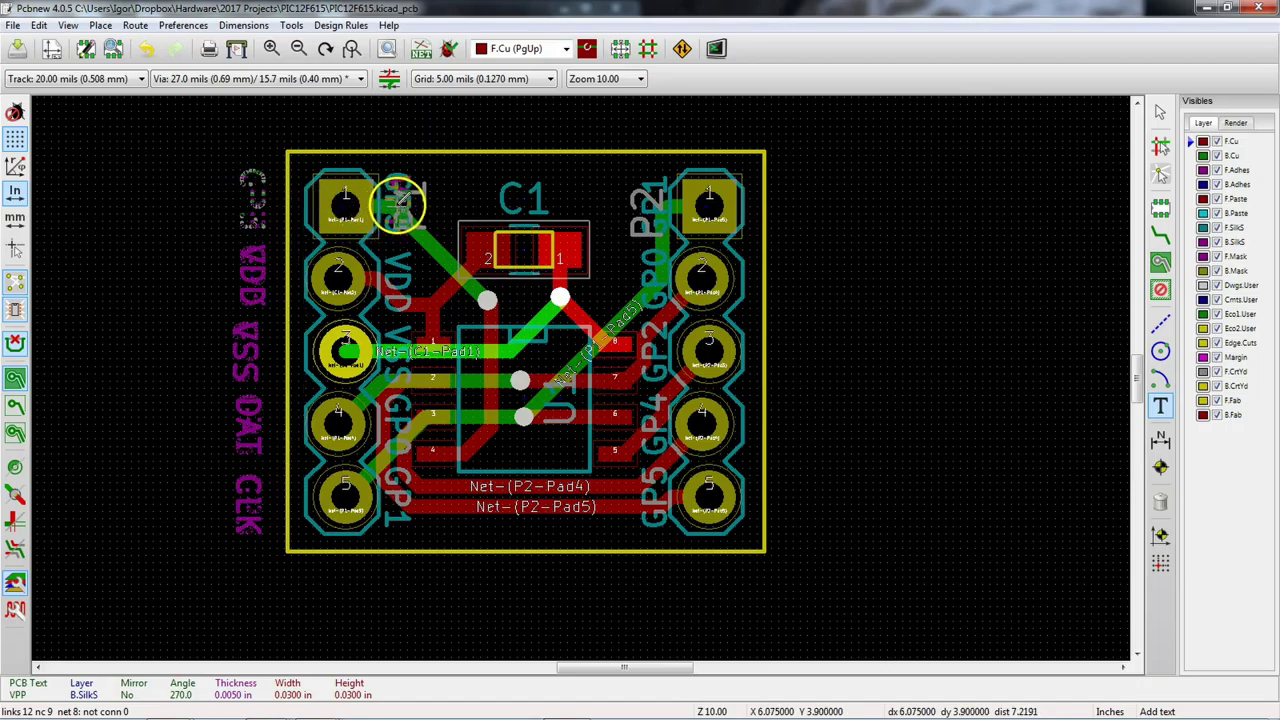
click(400, 200)
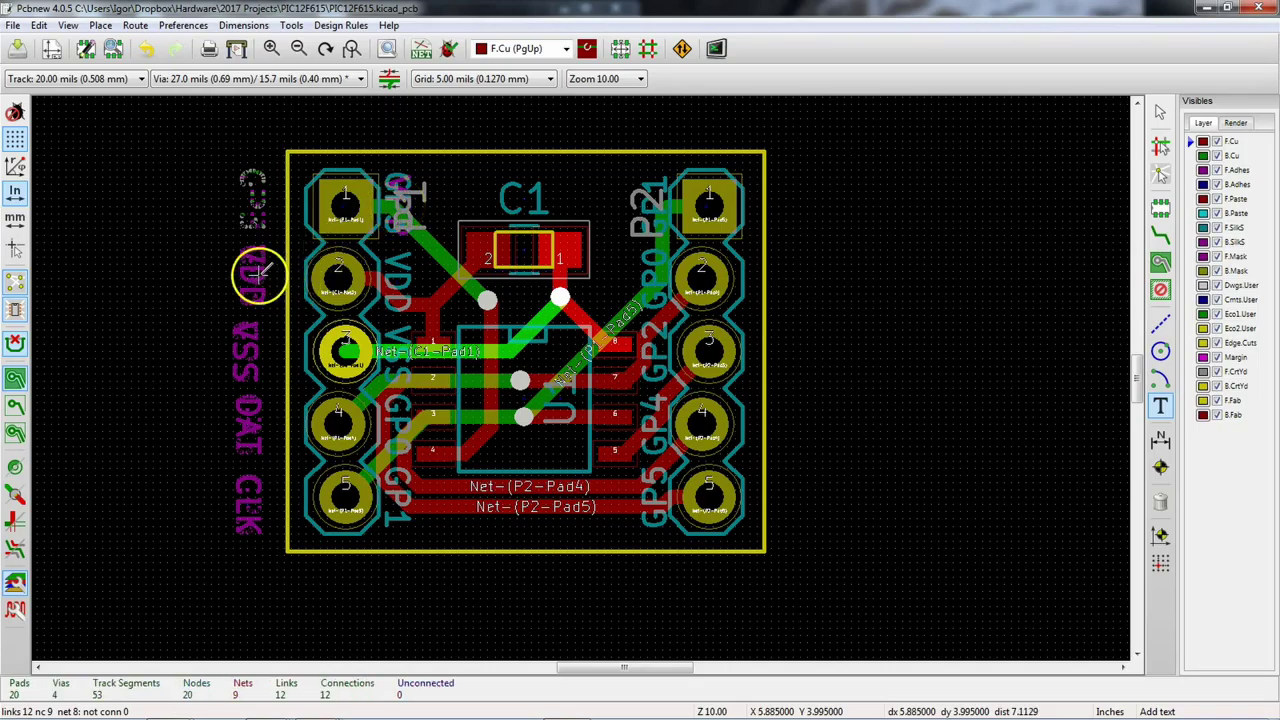
key(m)
click(395, 283)
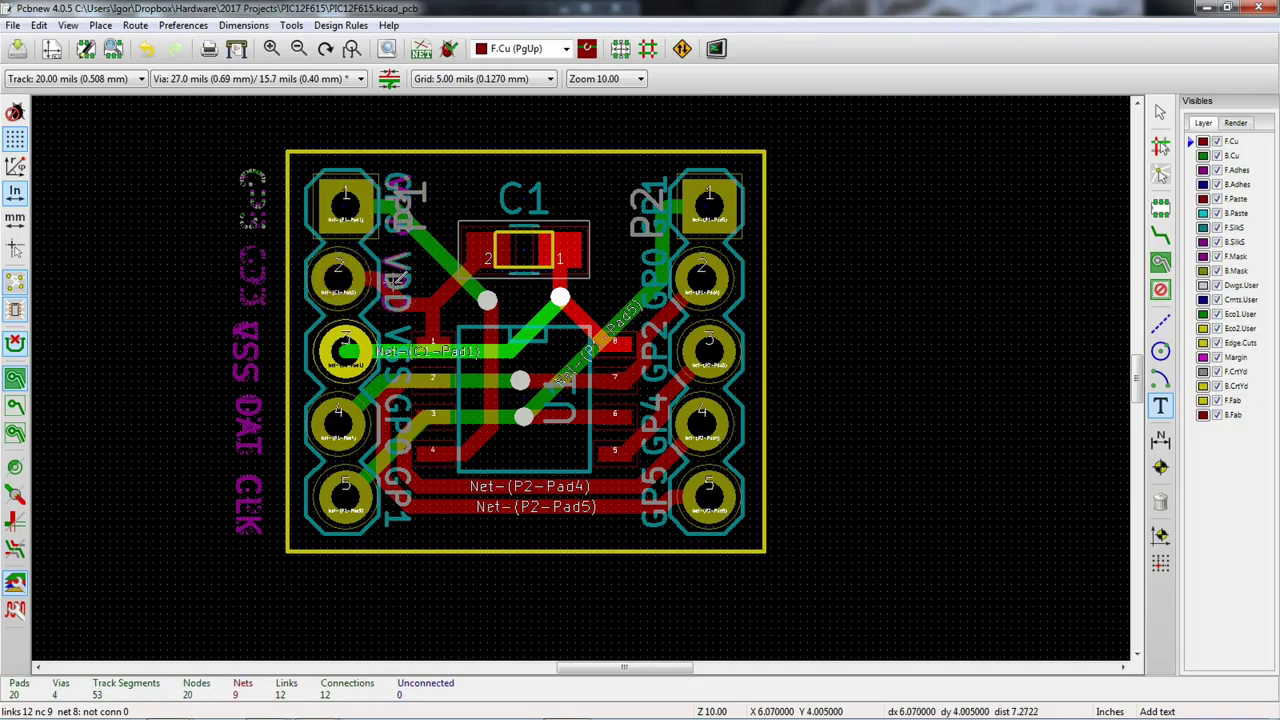
key(m)
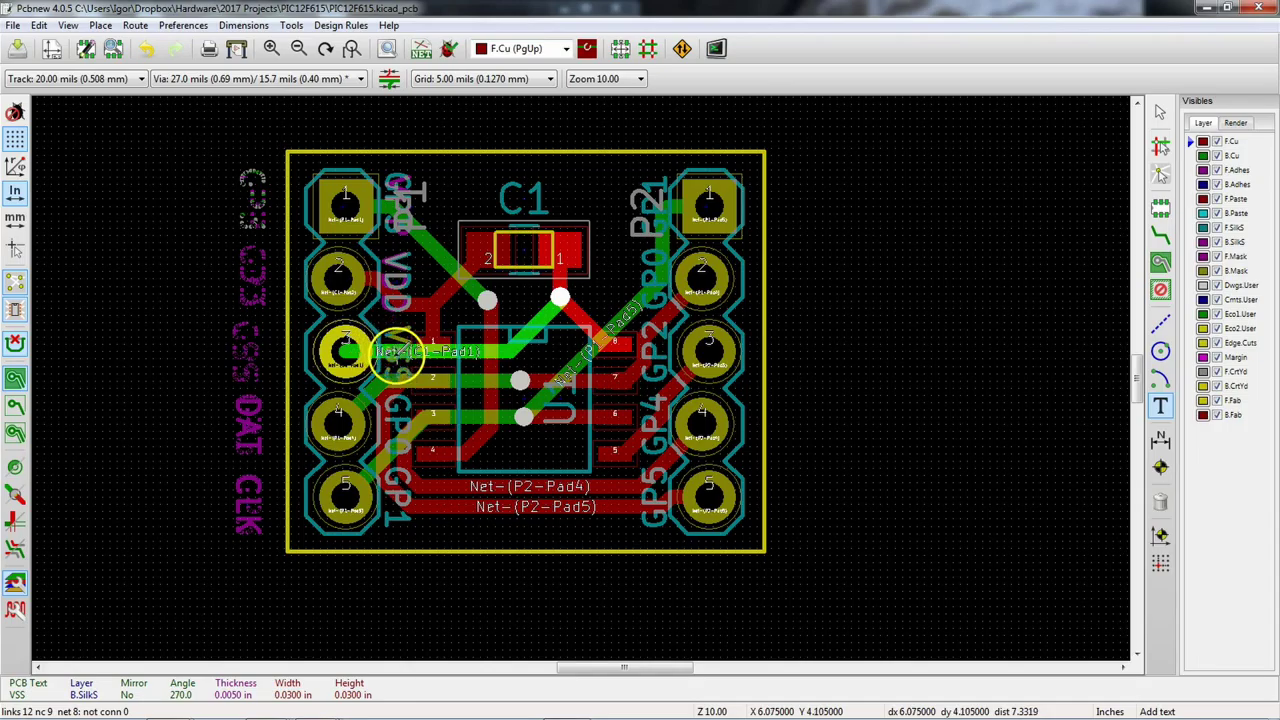
click(397, 355)
Step: Move the DAT and CLK labels beside pins 4 and 5
key(m)
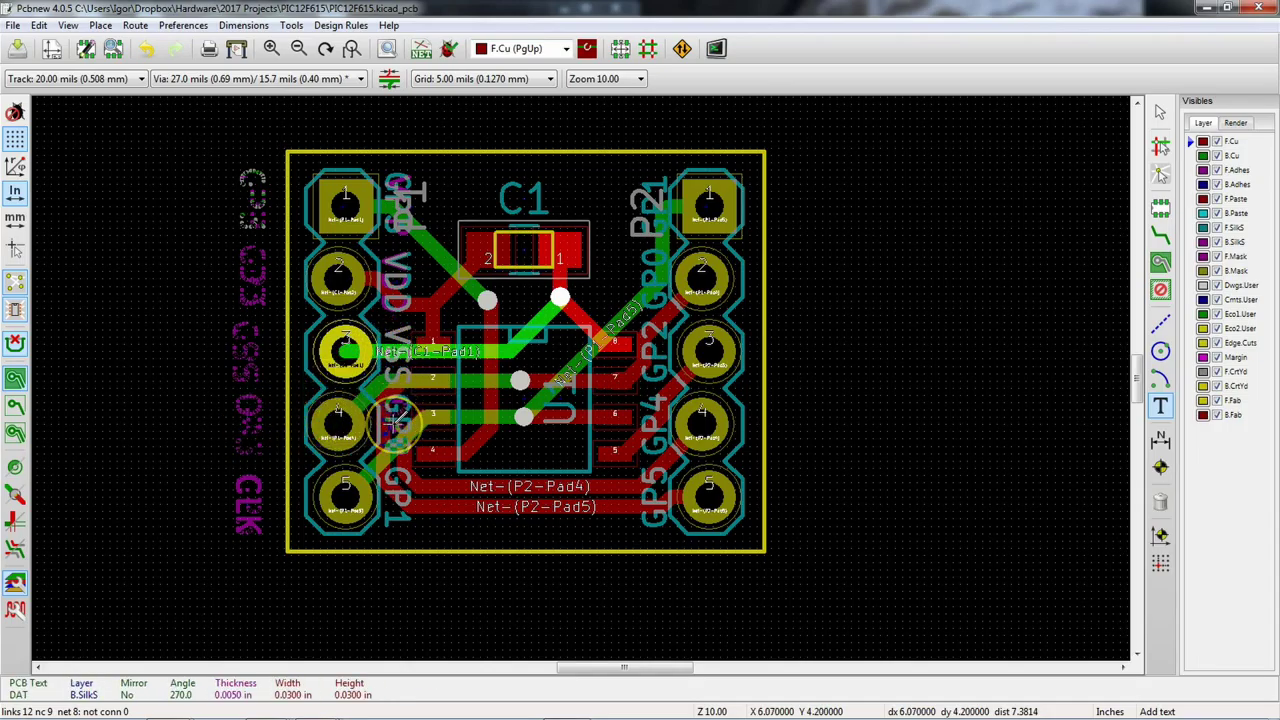
click(397, 418)
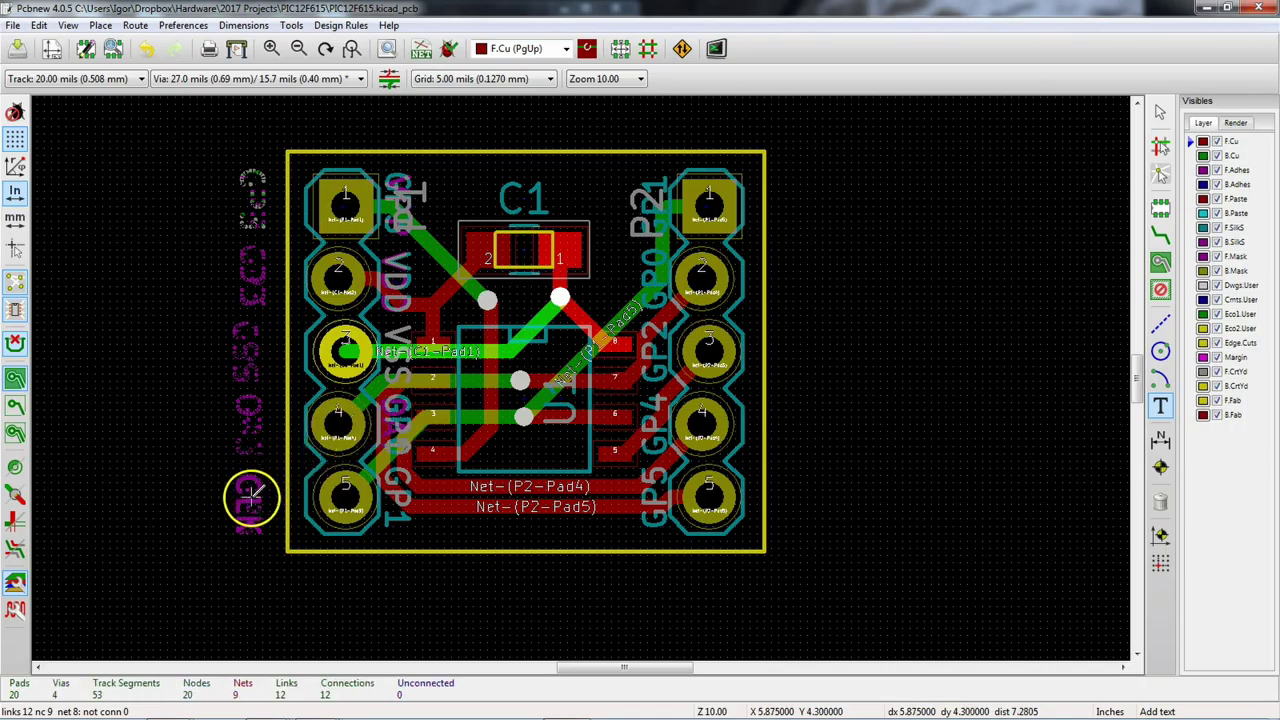
click(257, 500)
key(m)
click(398, 487)
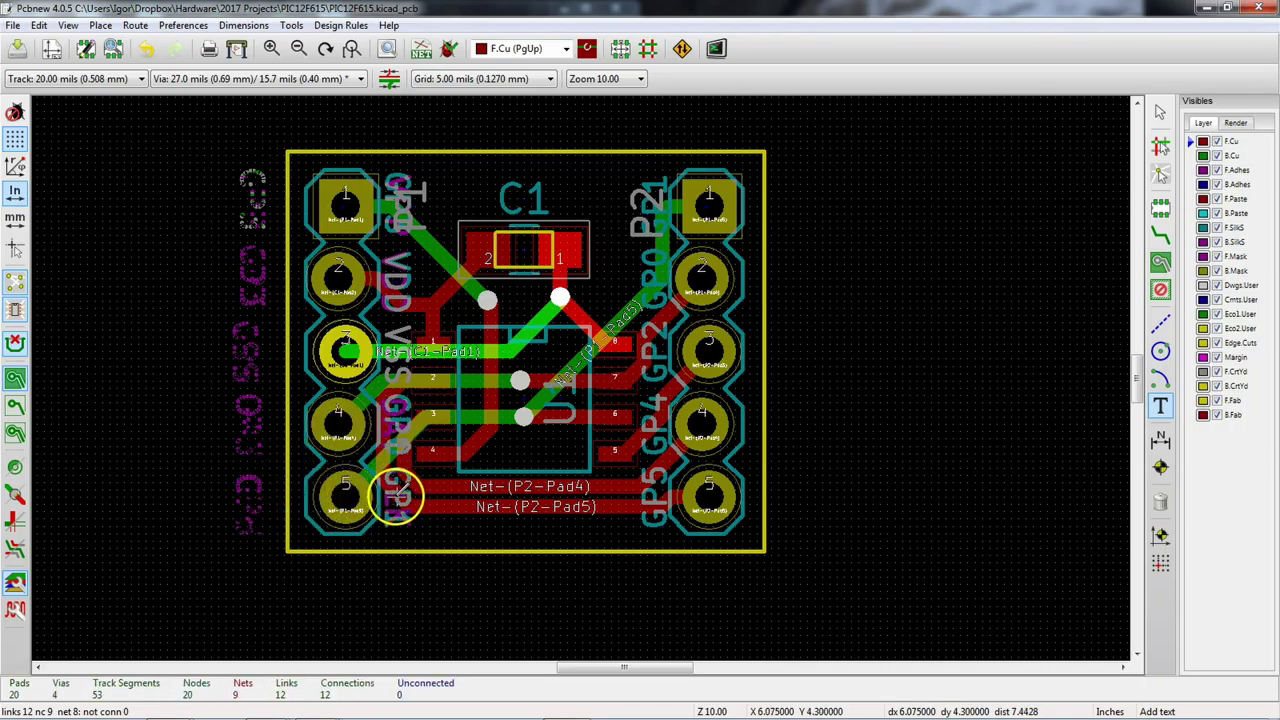
Step: Pick up the GP5 label to move it below the board
scroll(515, 448, up, 1)
scroll(581, 379, down, 3)
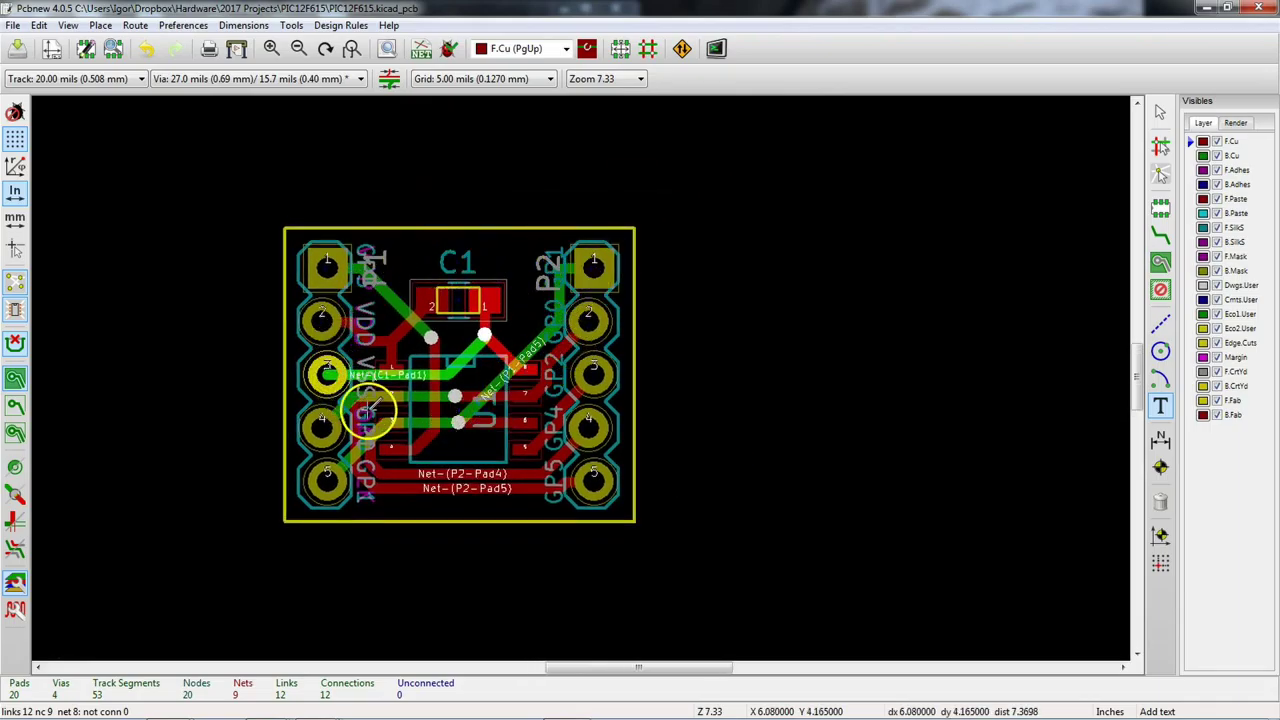
shift+scroll(538, 410, down, 1)
shift+scroll(538, 410, down, 1)
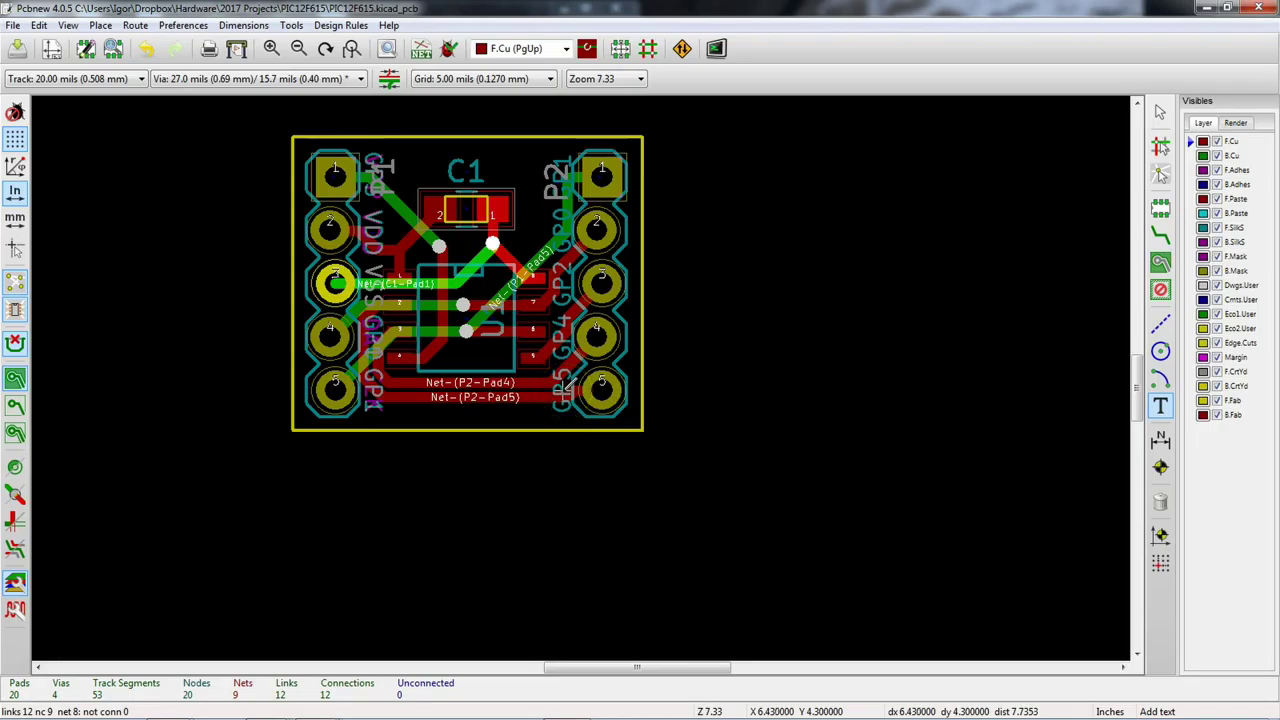
key(m)
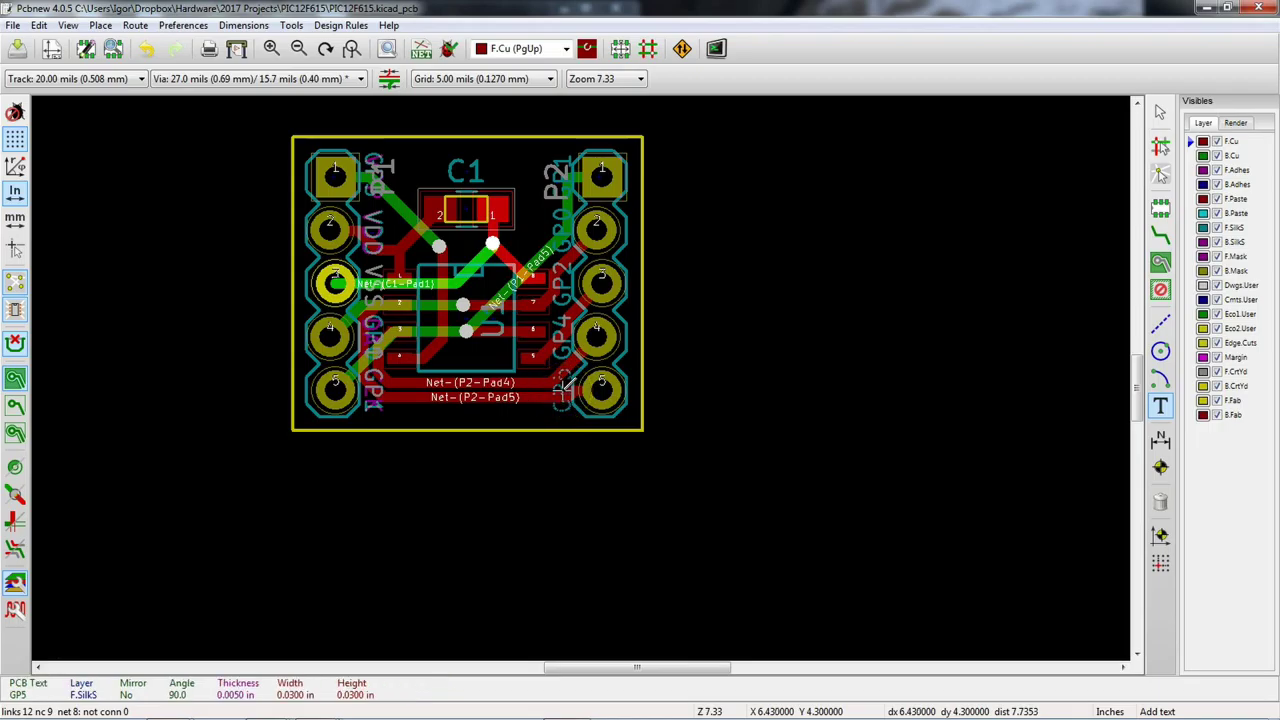
Step: Drop the label below the board and change its text to the designer's name
click(471, 485)
double_click(466, 486)
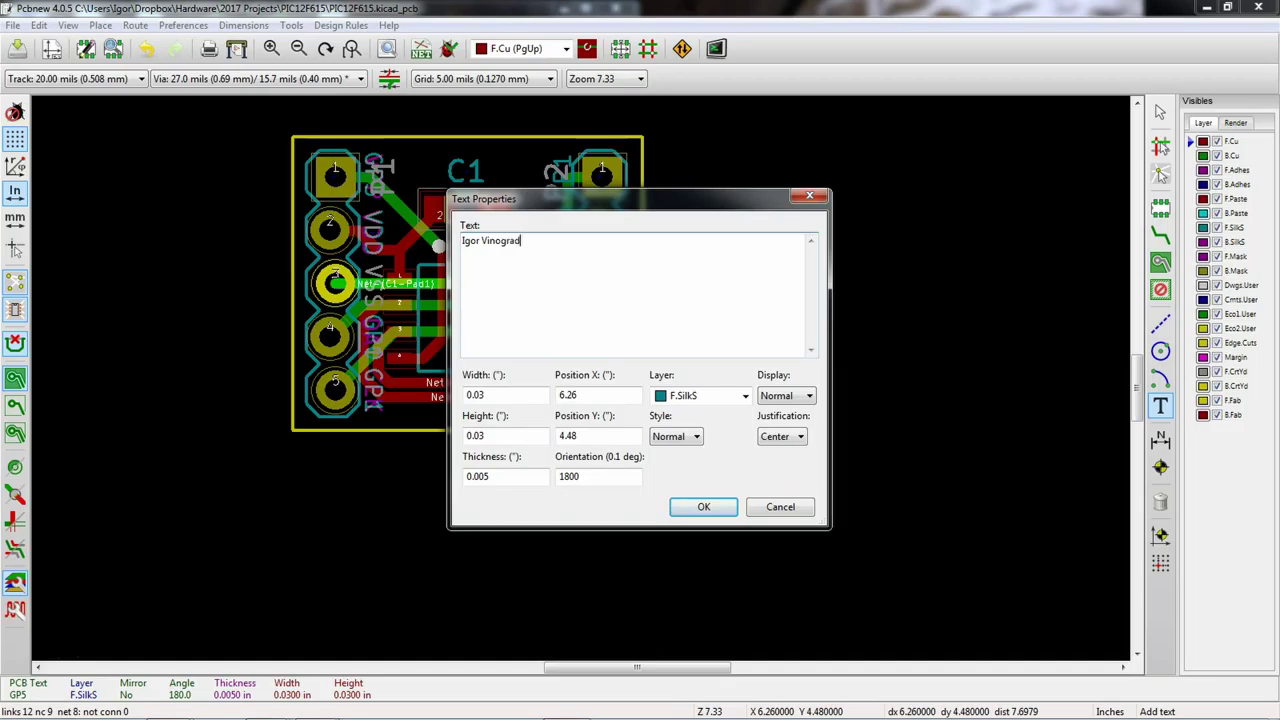
click(702, 508)
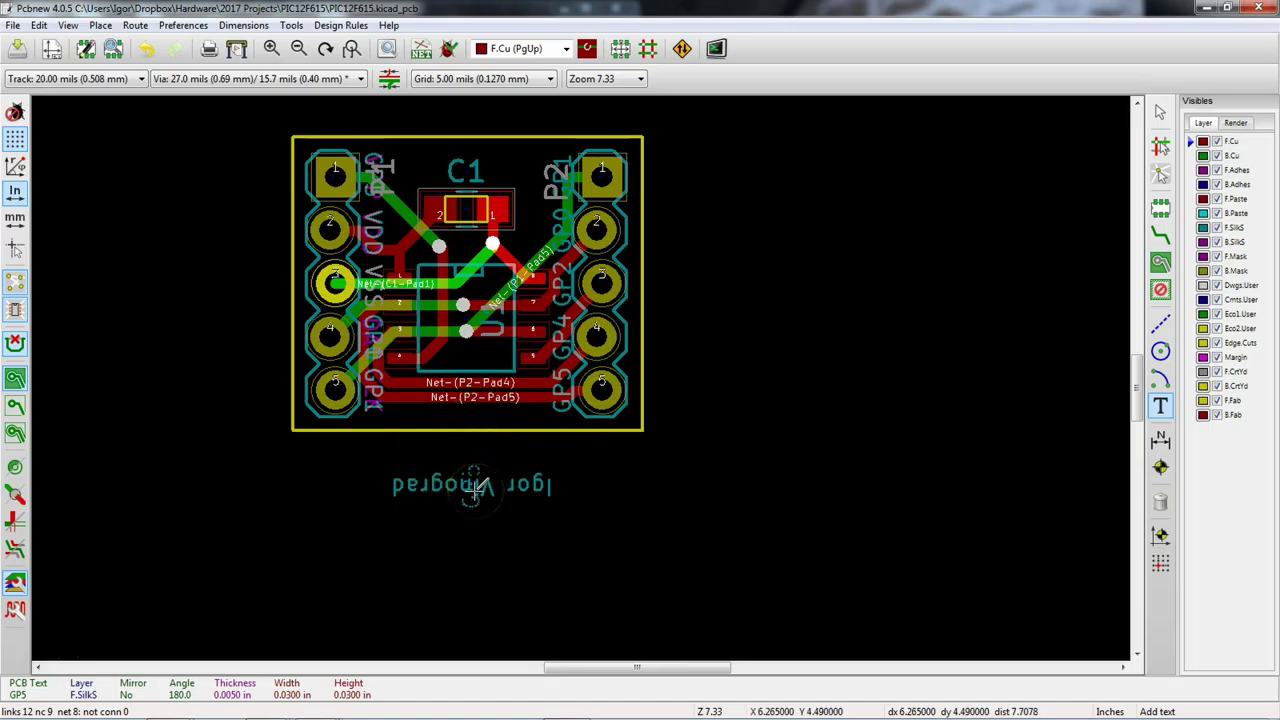
scroll(476, 487, up, 2)
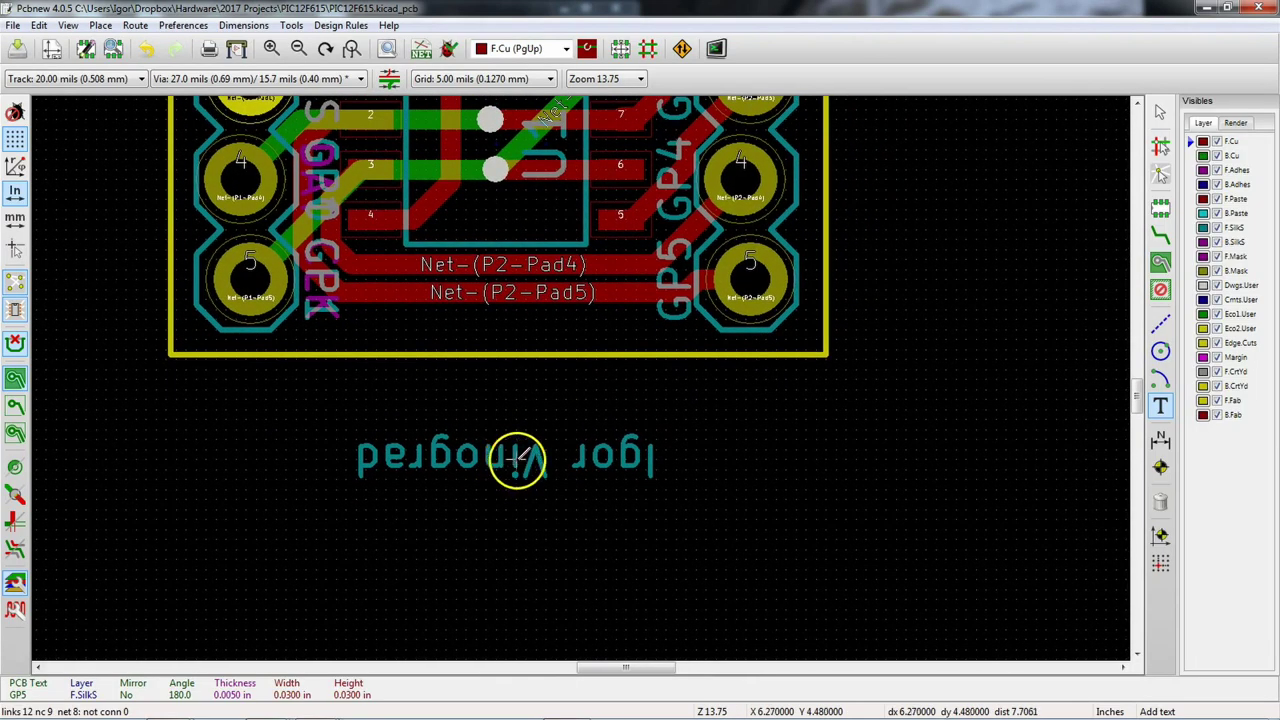
double_click(516, 462)
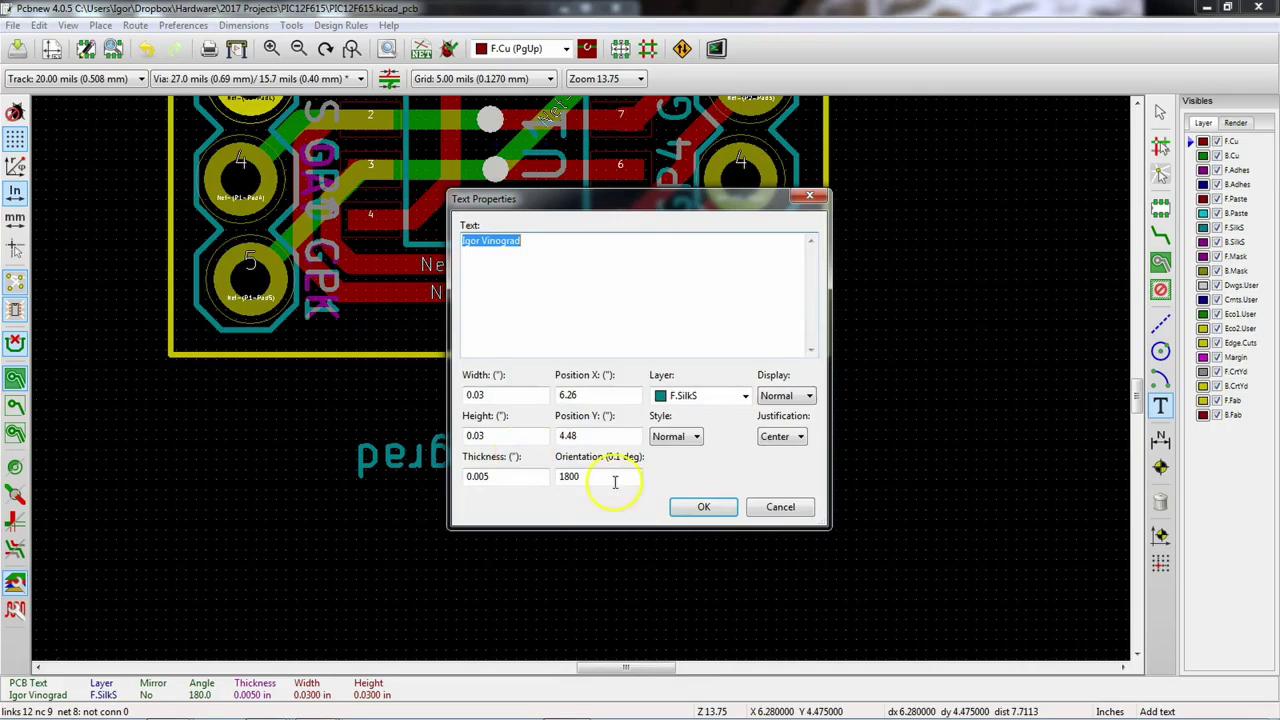
click(803, 507)
Step: Set the name text along the board's bottom edge and duplicate it
key(m)
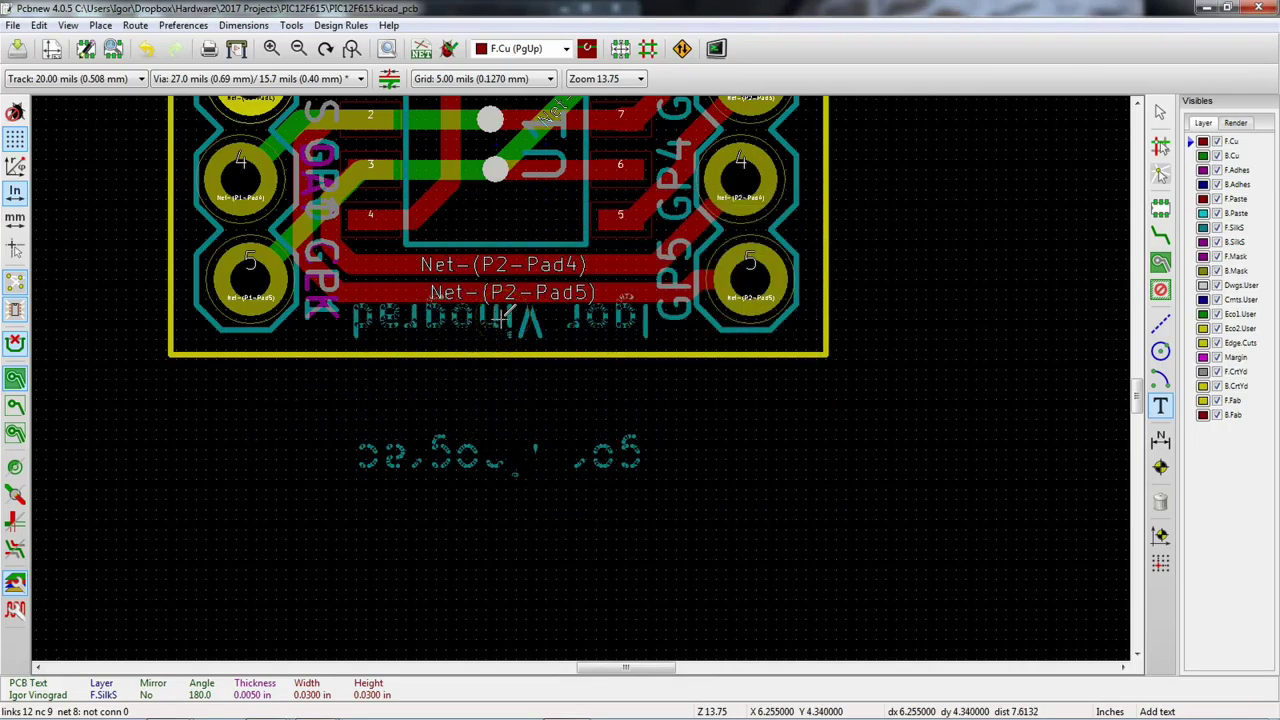
click(500, 318)
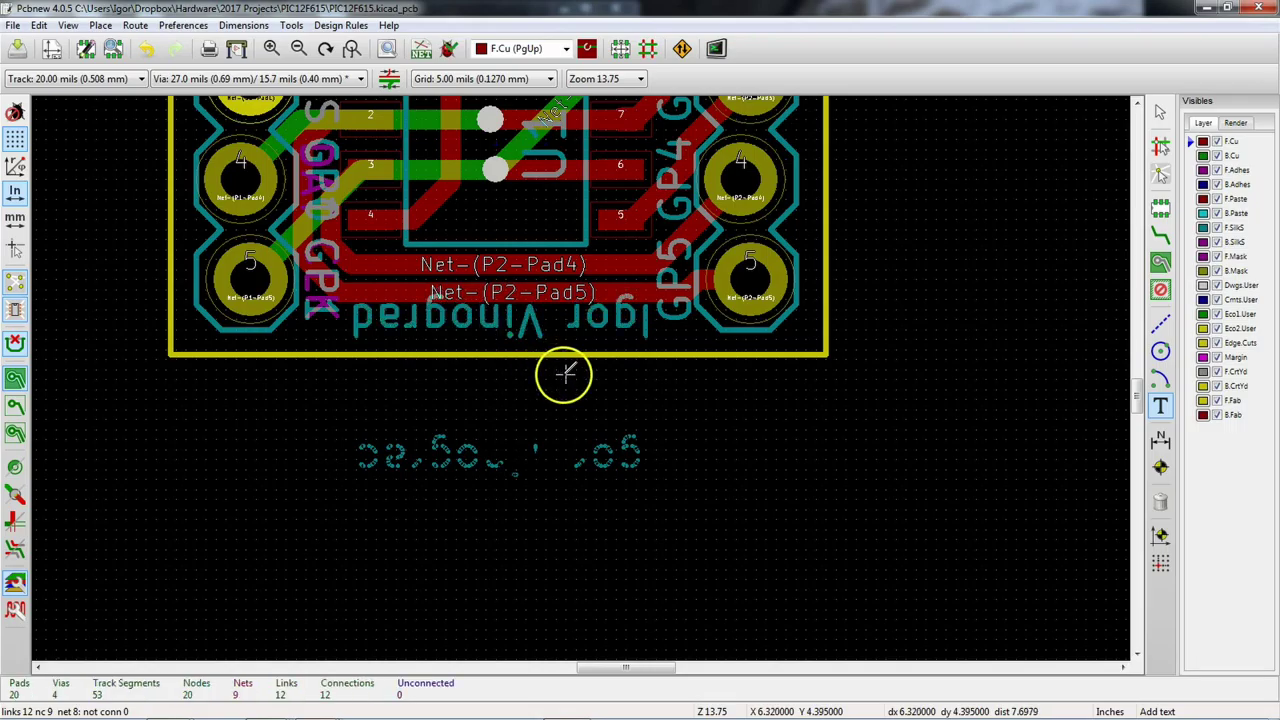
scroll(565, 374, down, 1)
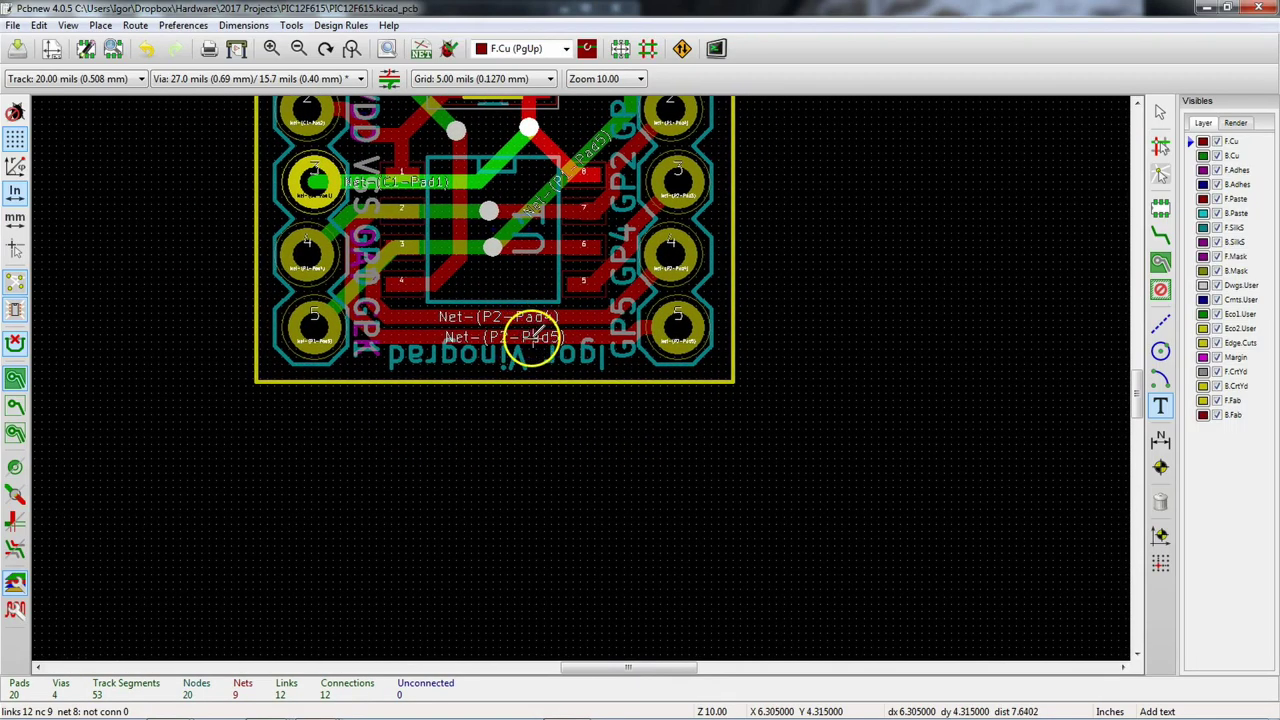
key(ctrl+d)
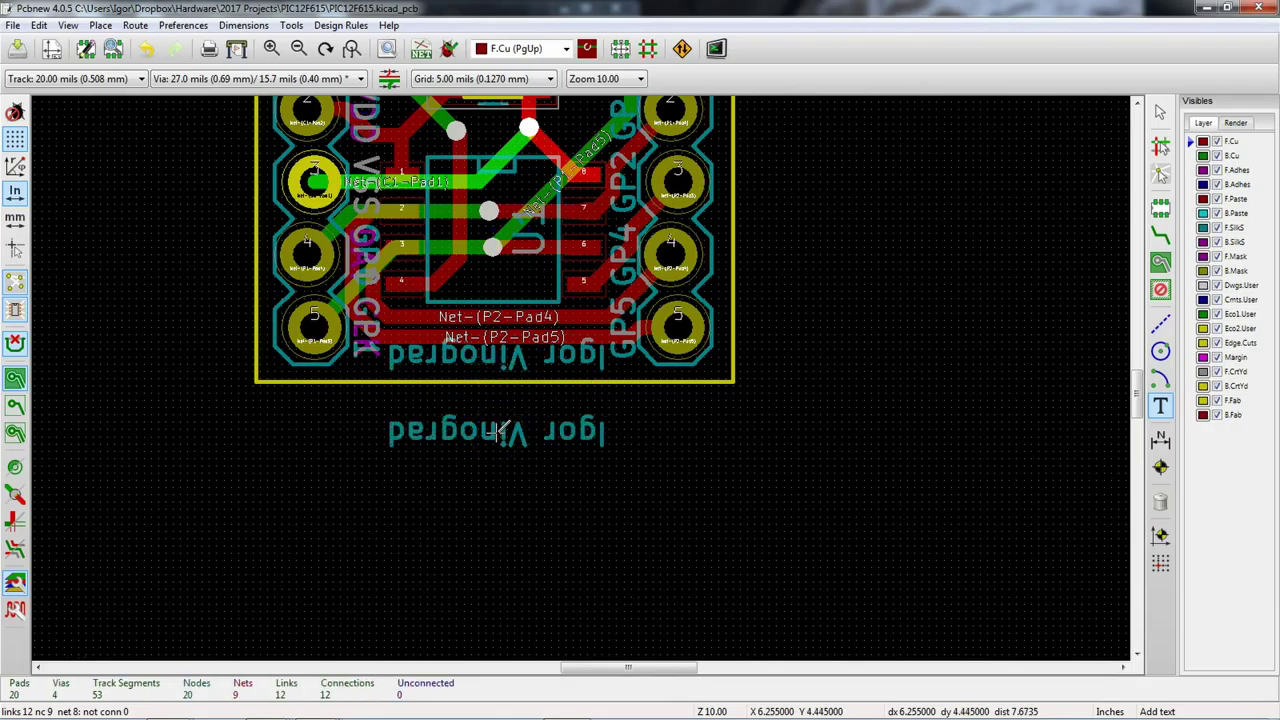
Step: Change the copied text to read eapbg.com
double_click(500, 430)
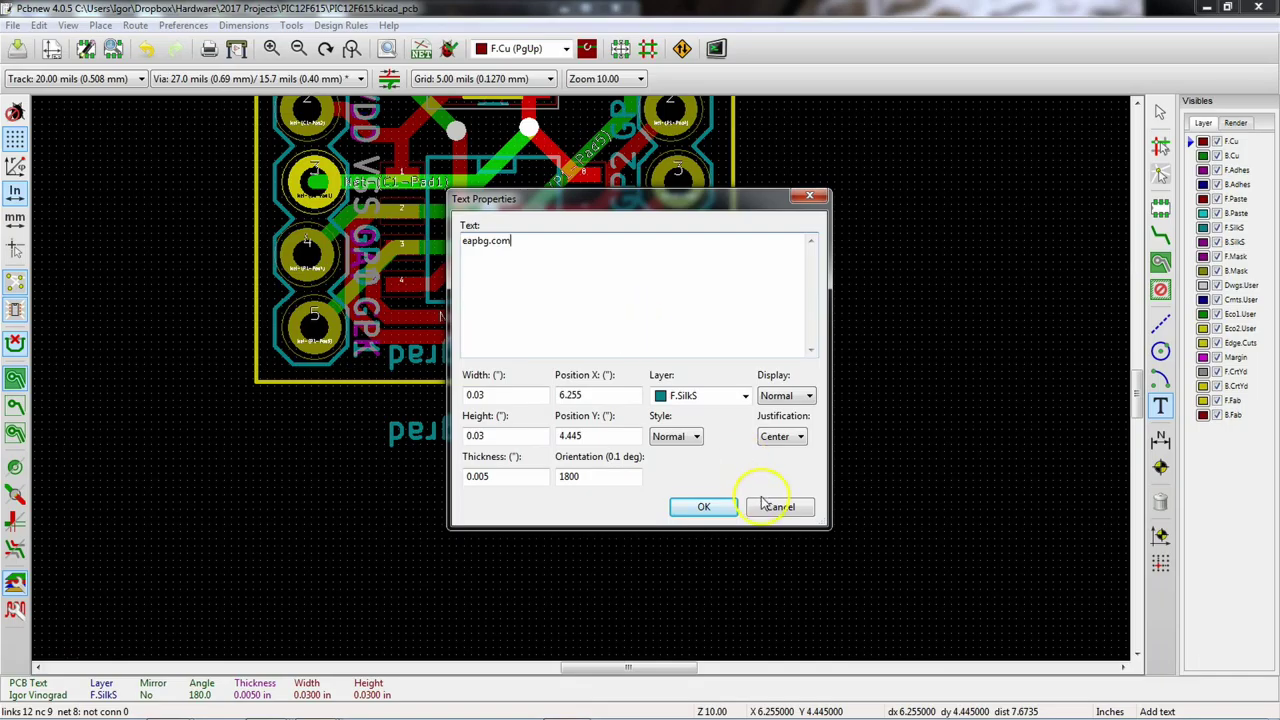
click(704, 507)
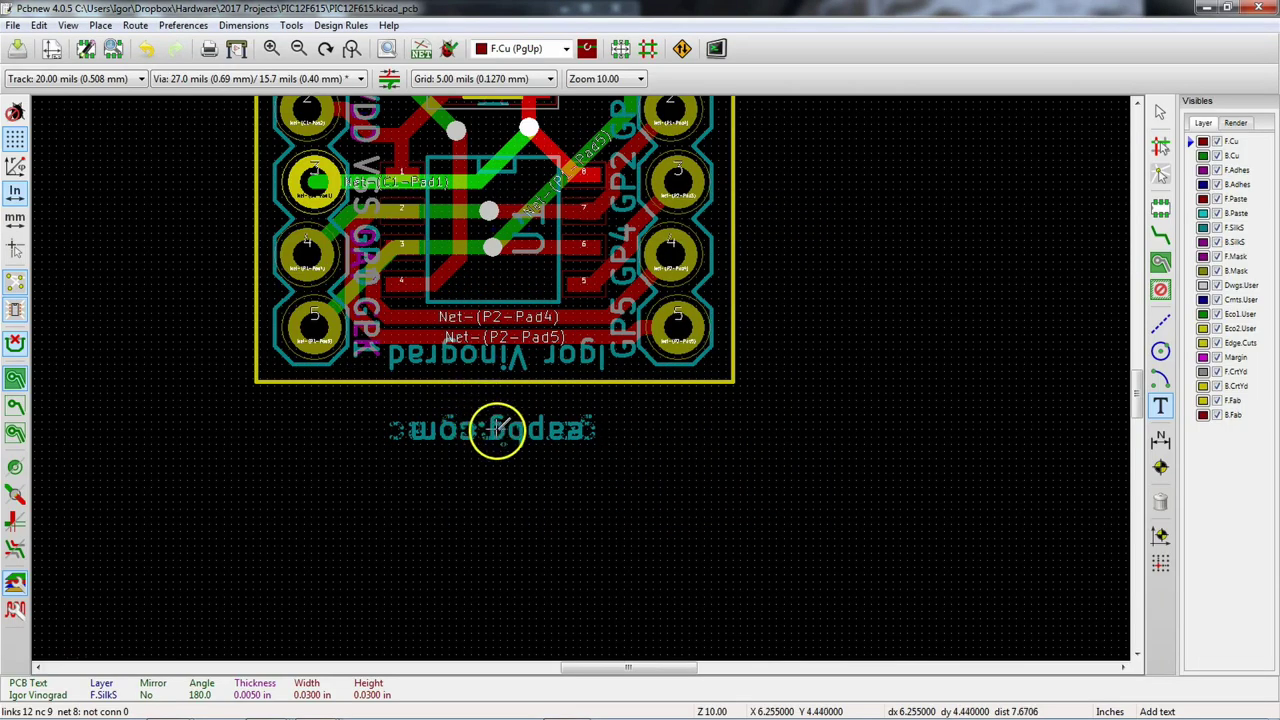
double_click(497, 430)
click(786, 527)
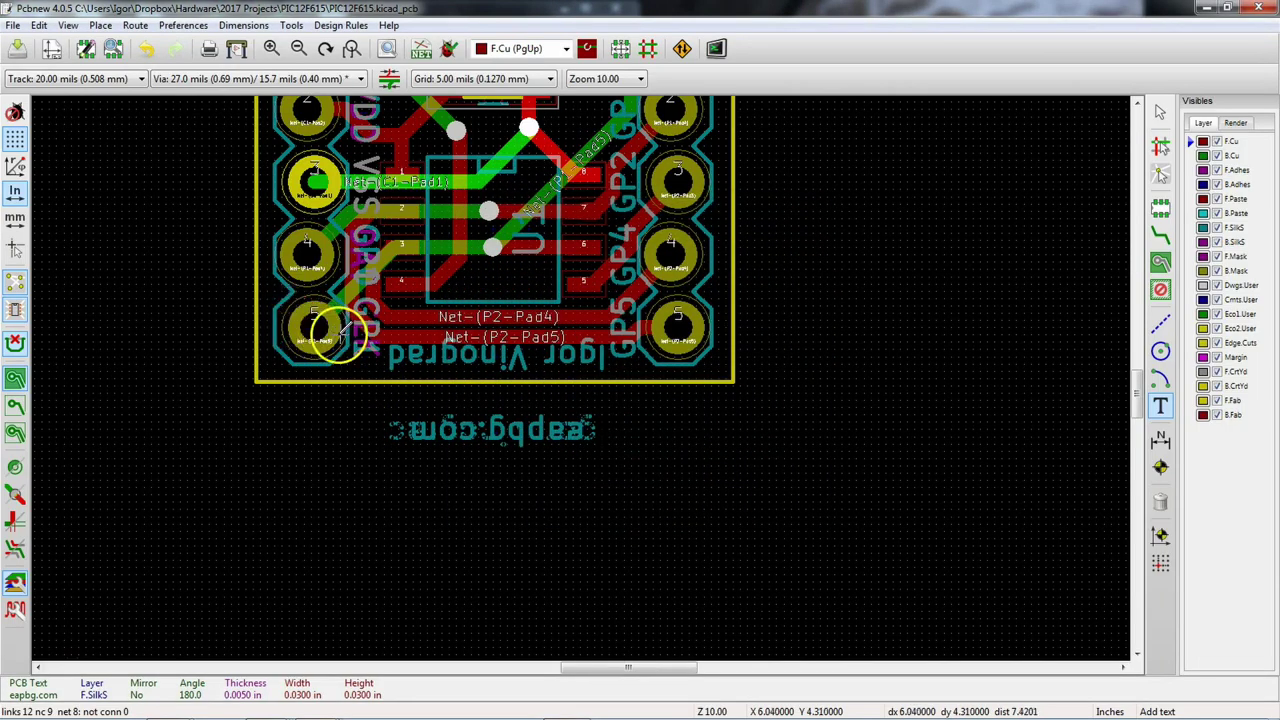
Step: Place eapbg.com on the board just above the name and save the board
key(m)
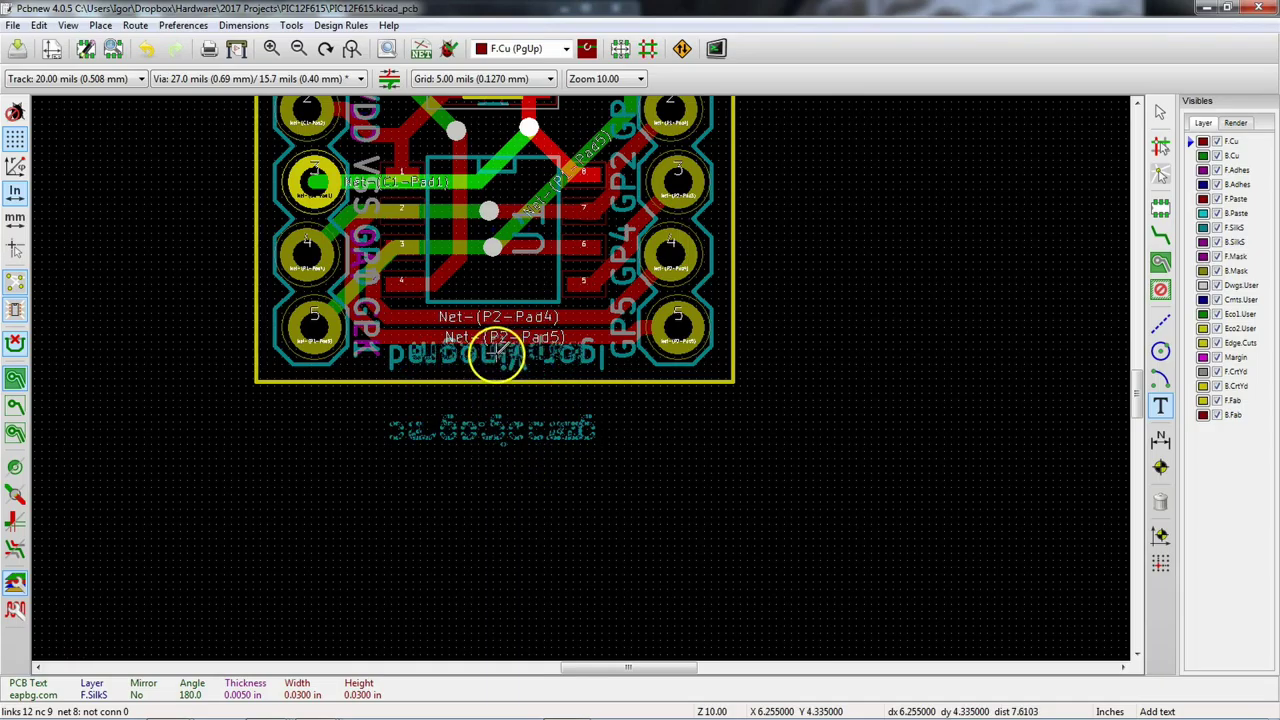
scroll(497, 355, up, 2)
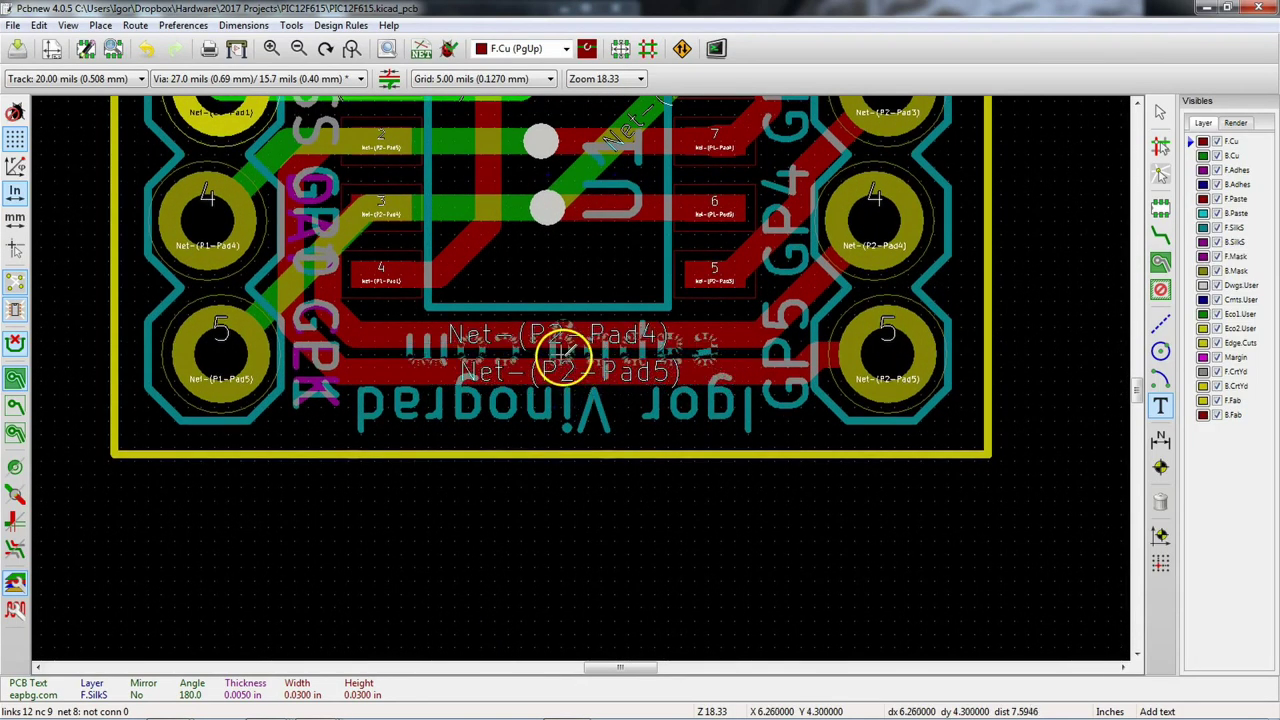
click(560, 360)
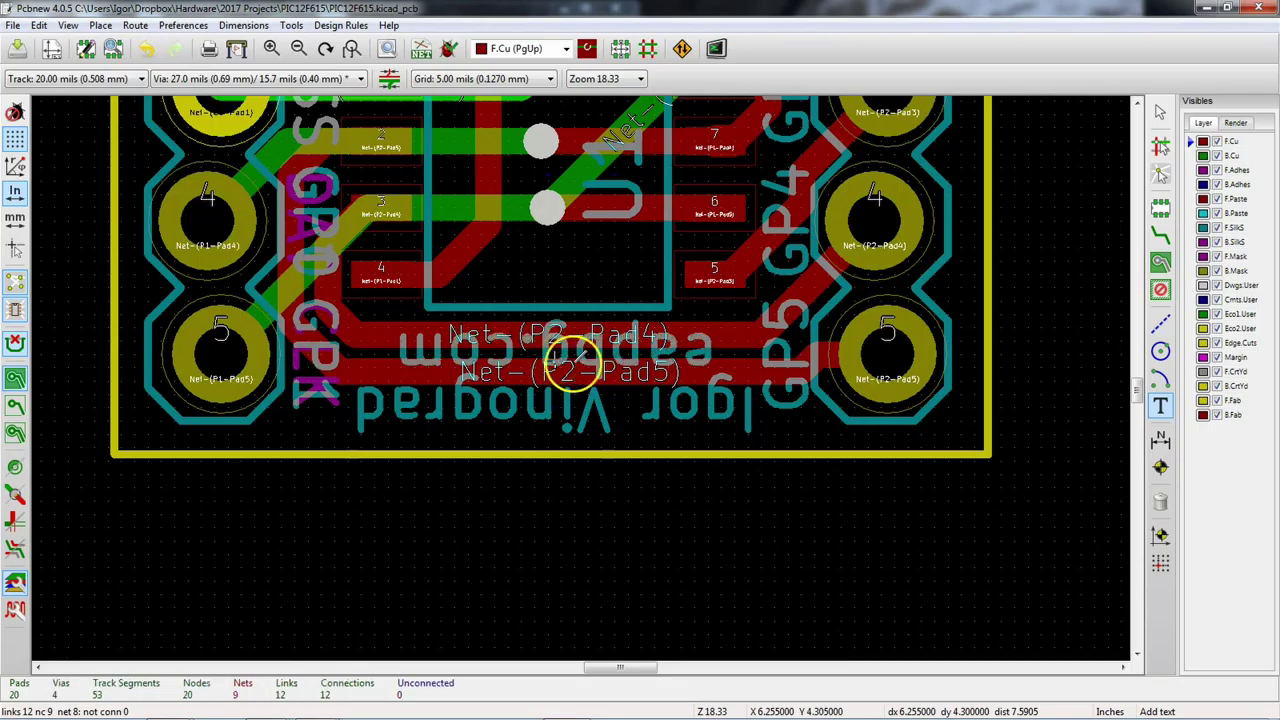
scroll(571, 400, down, 3)
middle_drag(575, 330, 568, 418)
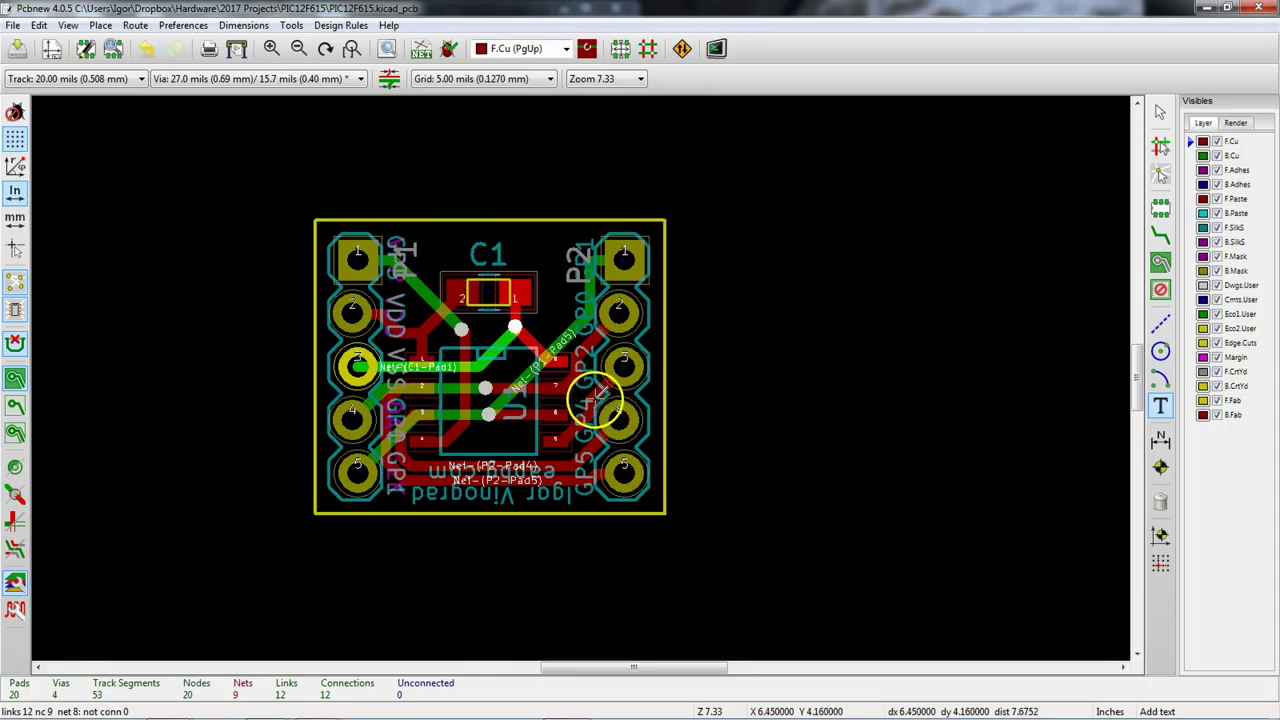
click(17, 50)
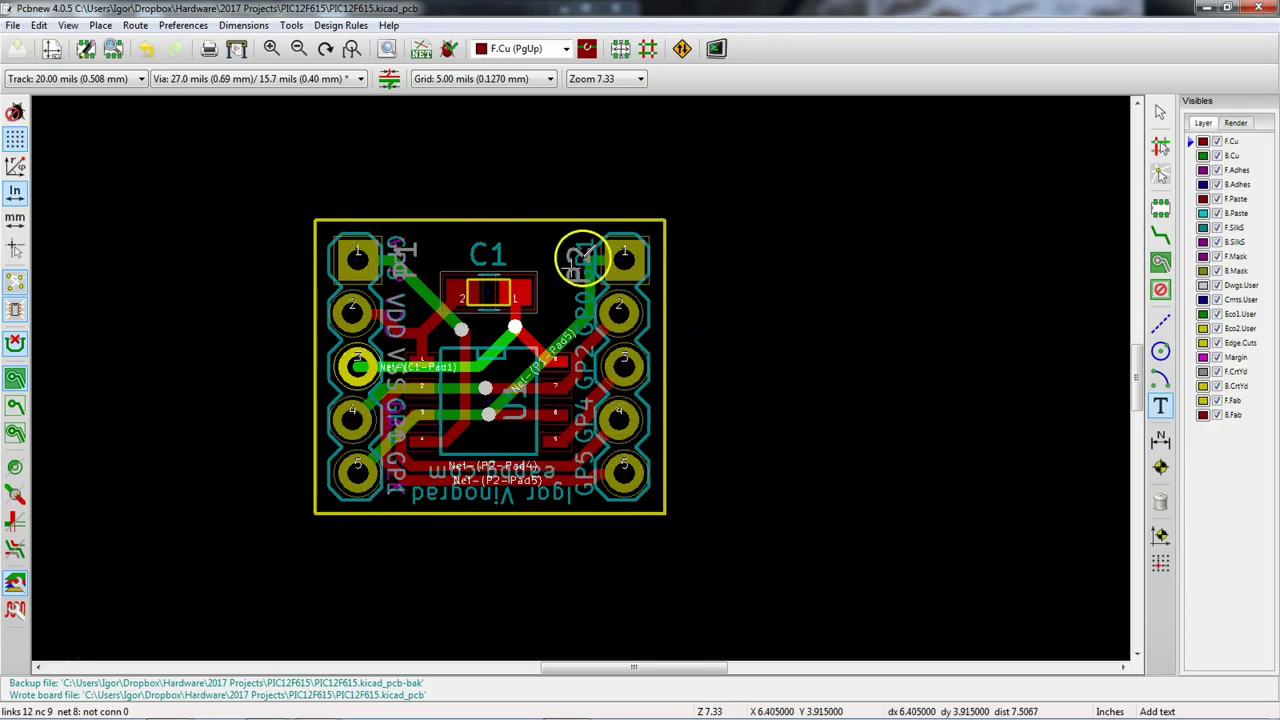
mouse_move(384, 712)
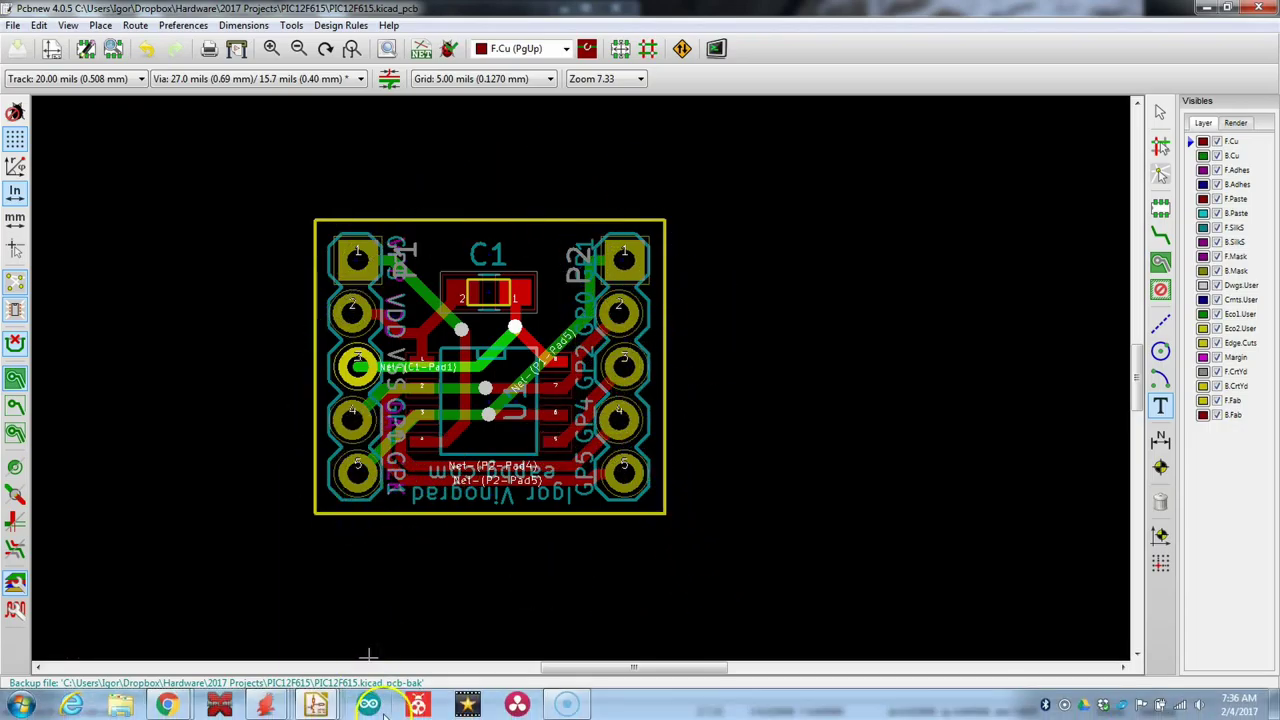
Step: Bring up the OSH Park page in Chrome, start a new board order and choose a design file
mouse_move(166, 705)
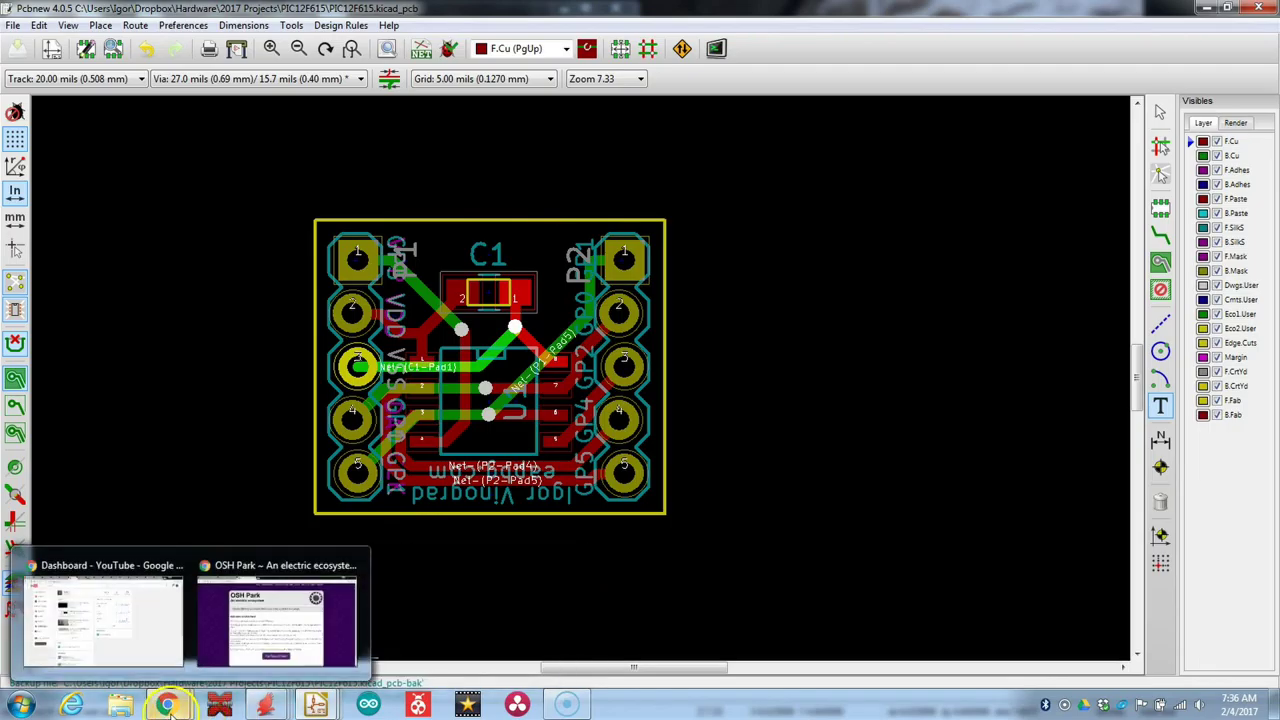
click(311, 603)
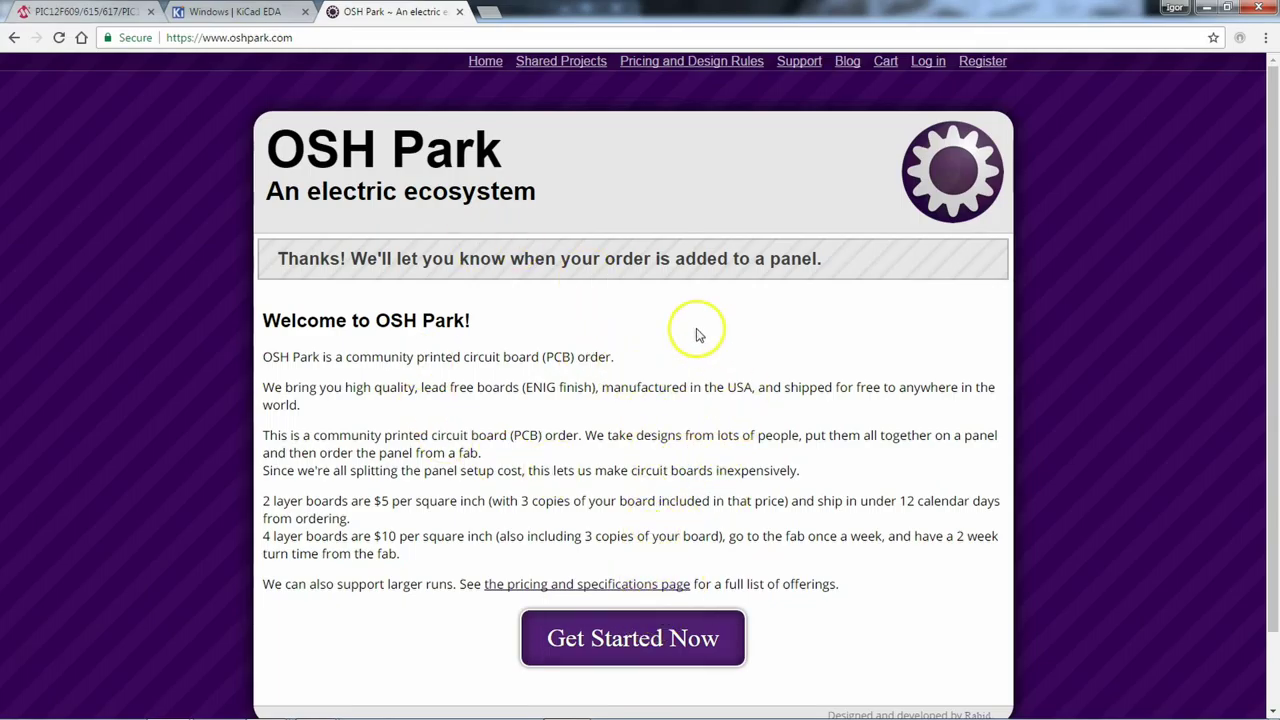
click(660, 638)
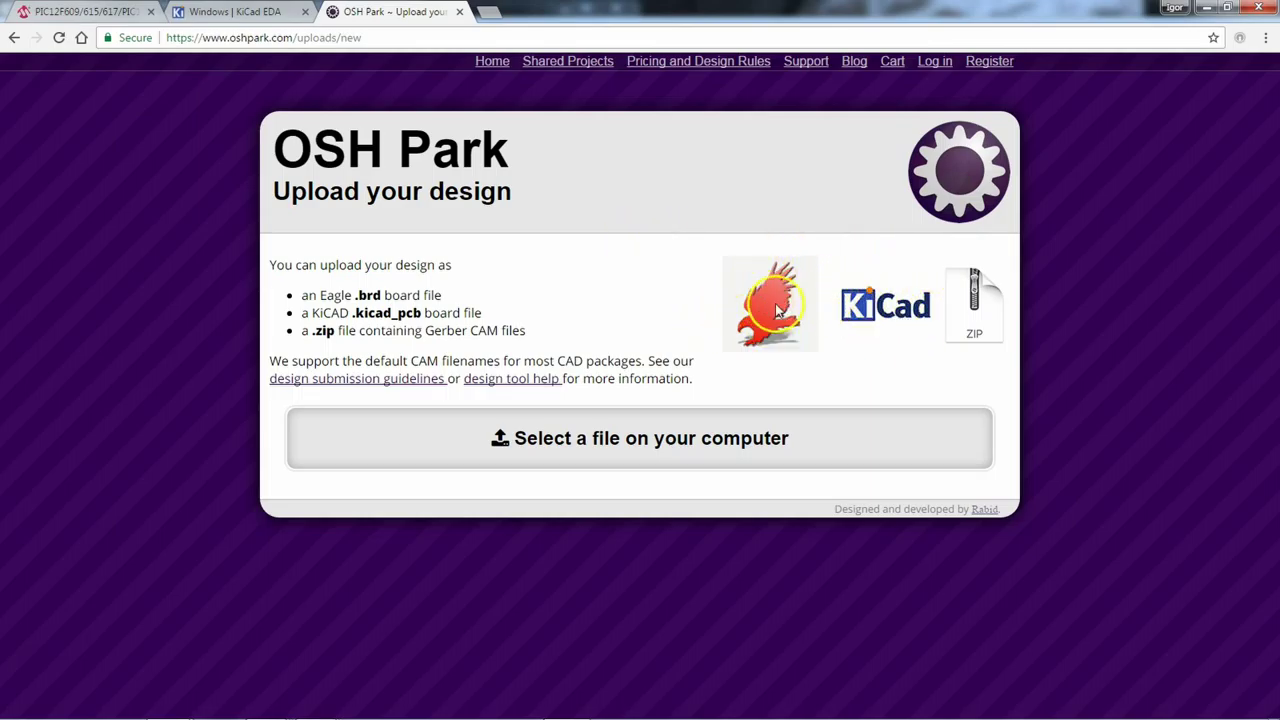
click(690, 445)
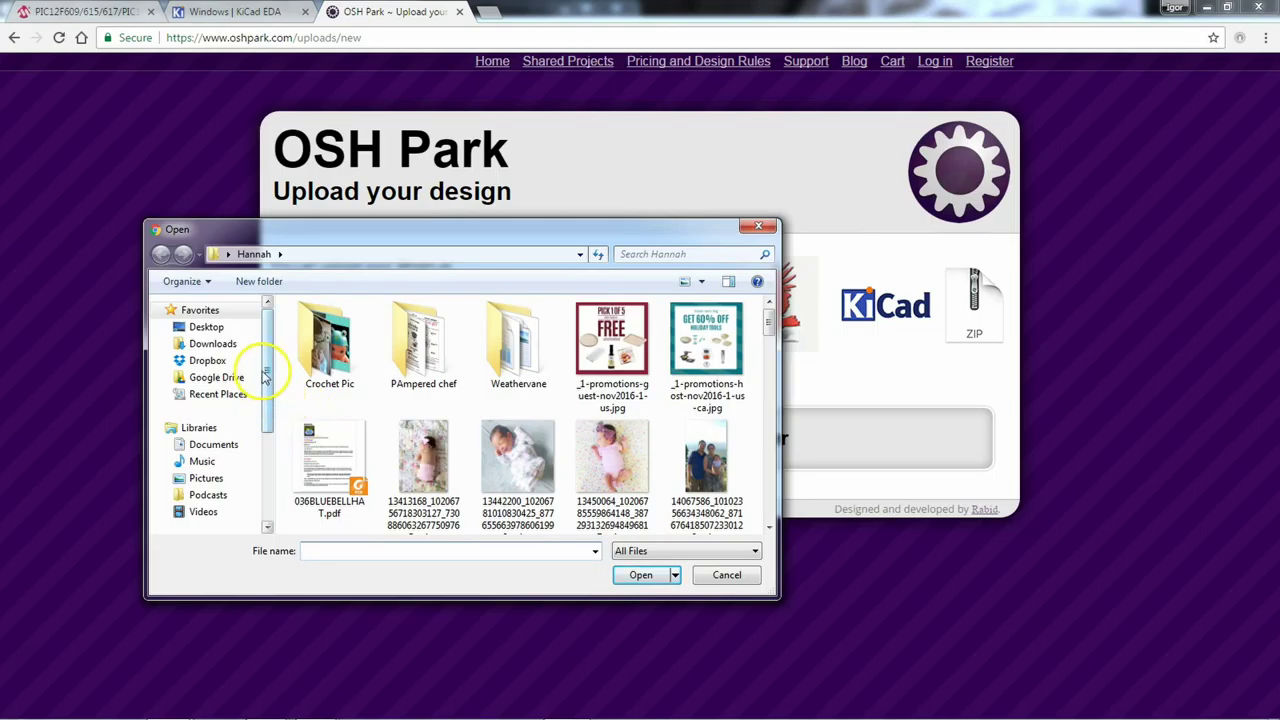
Step: Upload PIC12F615.kicad_pcb from Dropbox > Hardware > 2017 Projects > PIC12F615
click(230, 363)
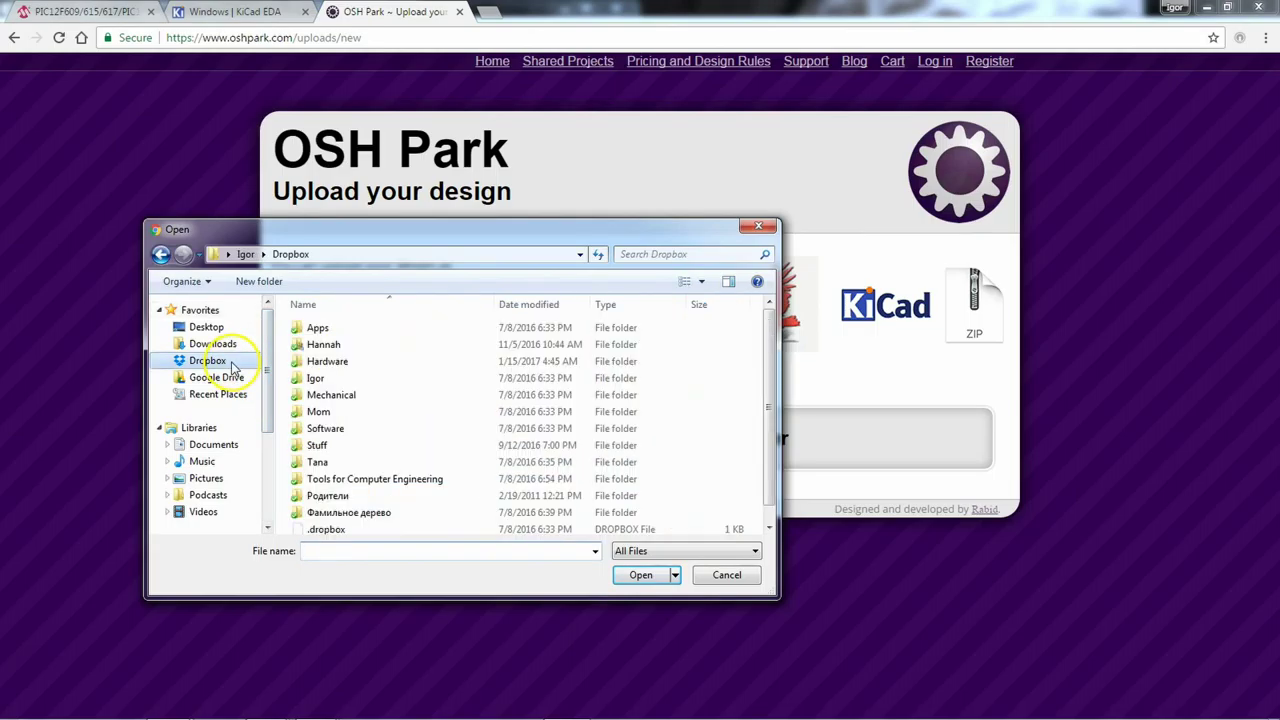
double_click(330, 362)
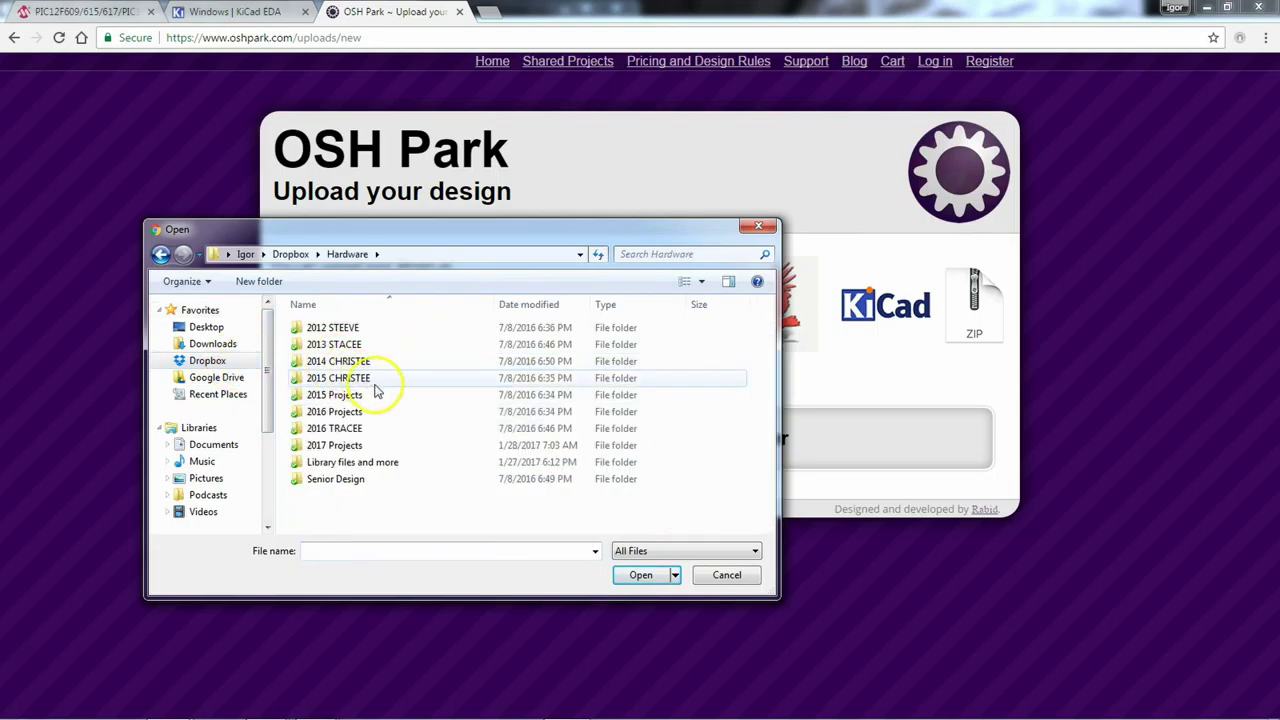
click(331, 450)
double_click(333, 447)
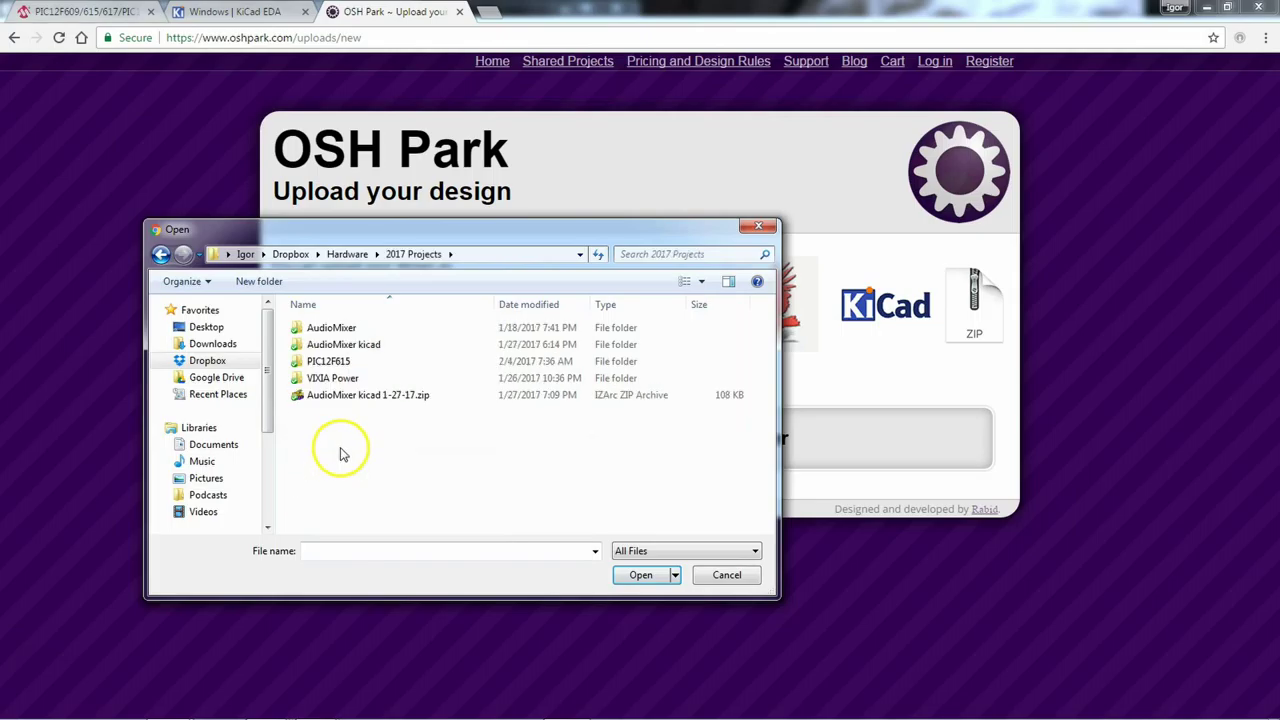
double_click(333, 361)
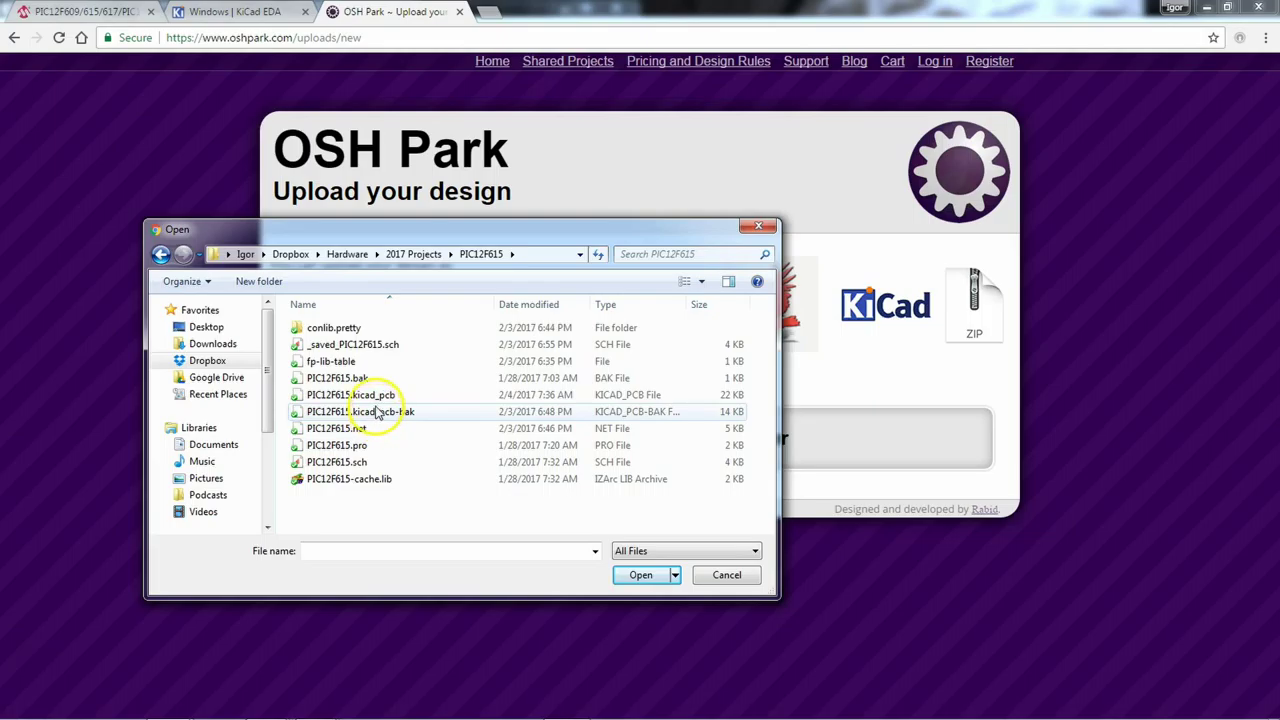
click(376, 398)
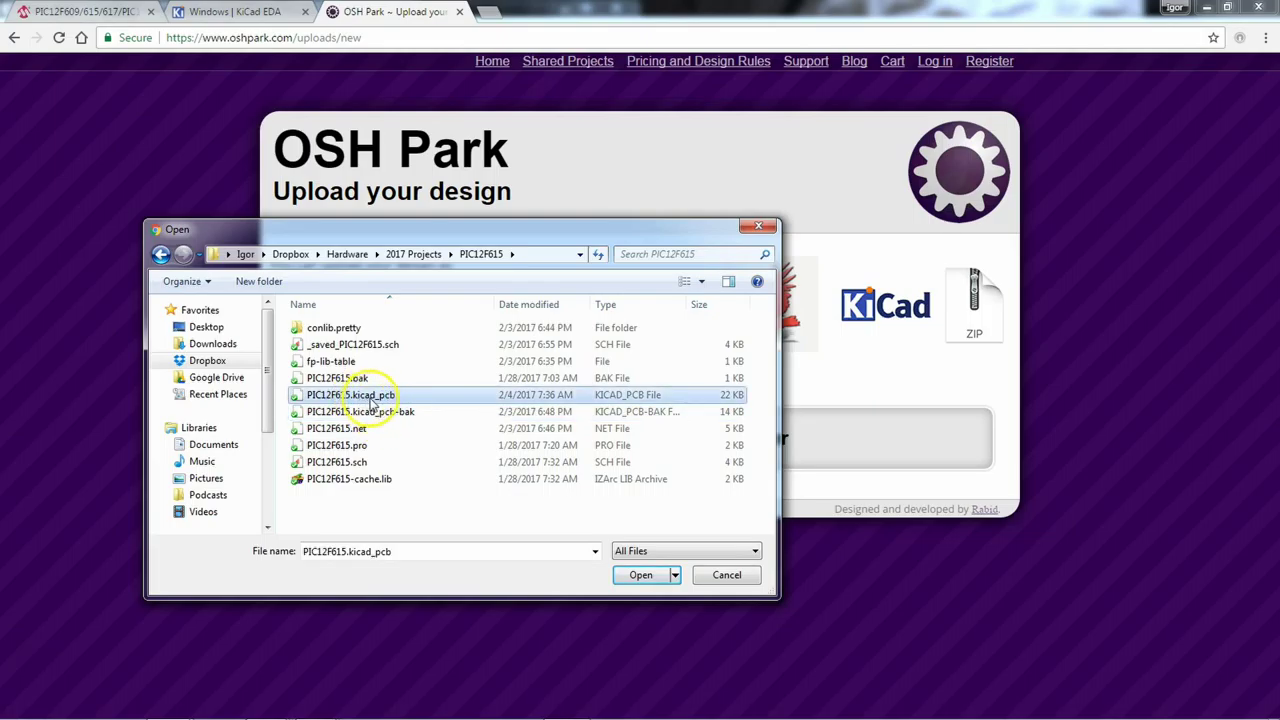
click(636, 574)
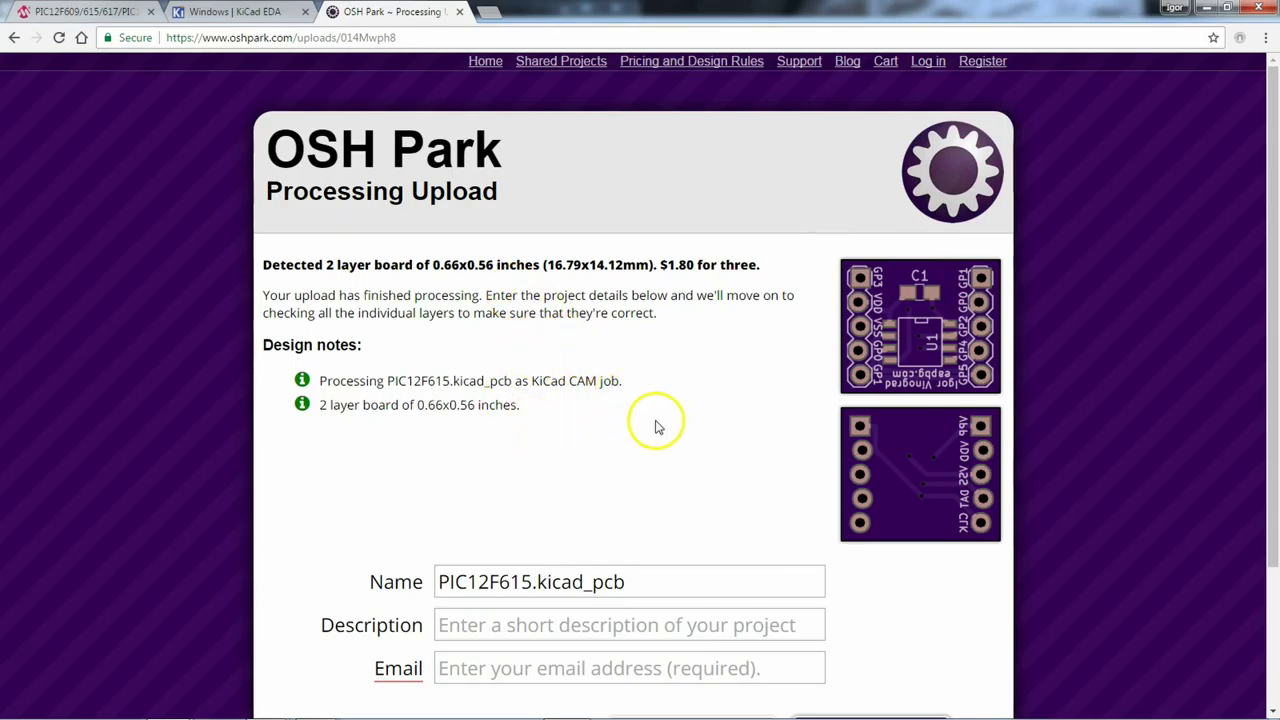
scroll(655, 427, down, 2)
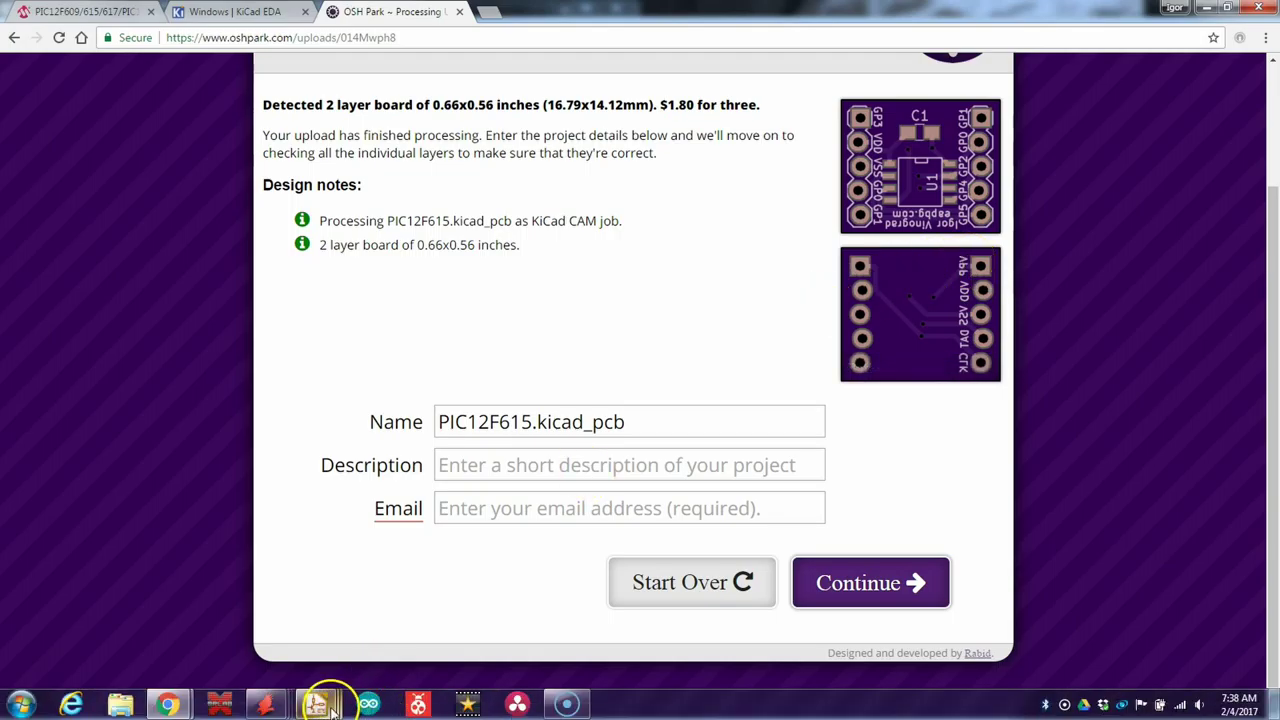
Step: Back in Pcbnew, set the back-side VPP label to display mirrored
mouse_move(315, 704)
click(486, 614)
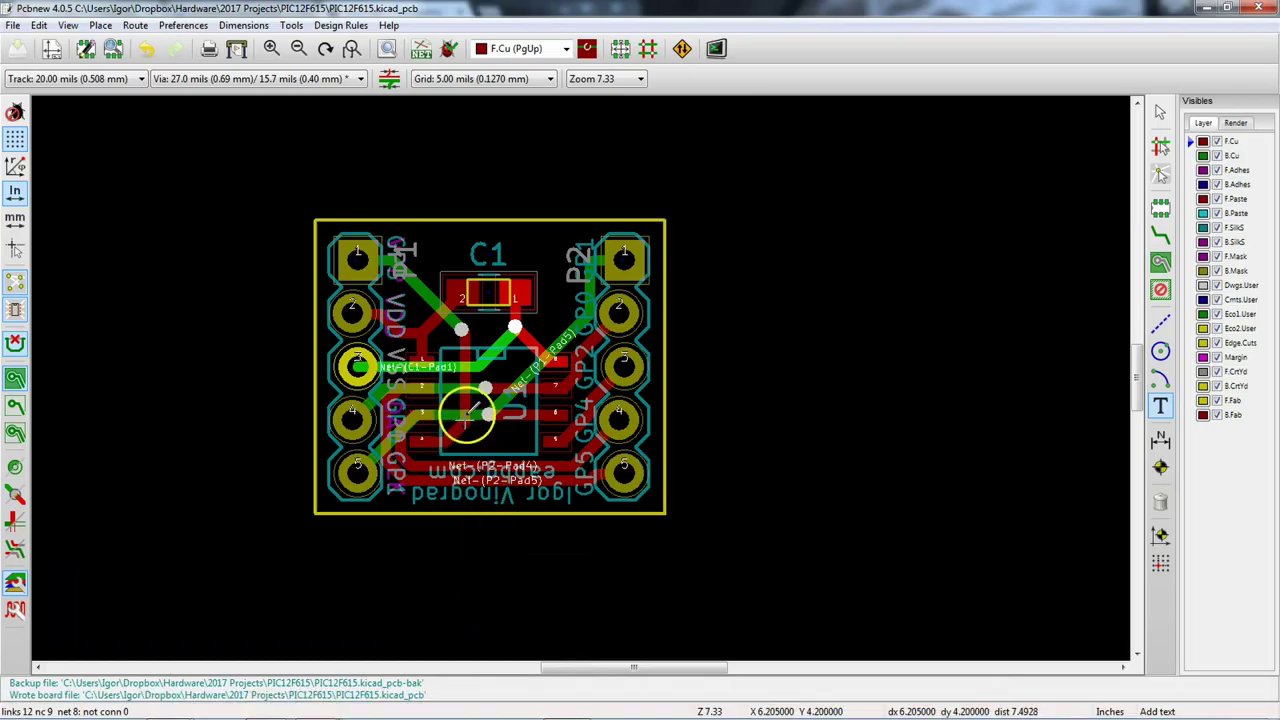
scroll(418, 290, up, 5)
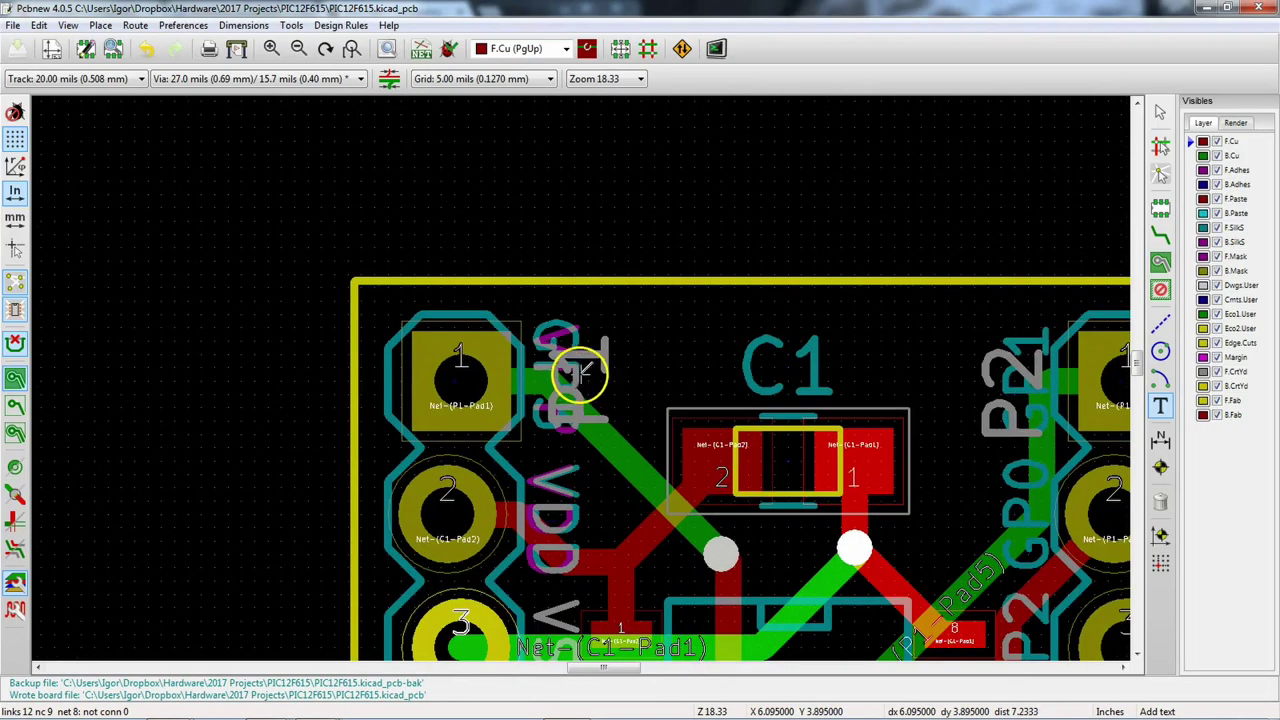
middle_drag(543, 414, 545, 345)
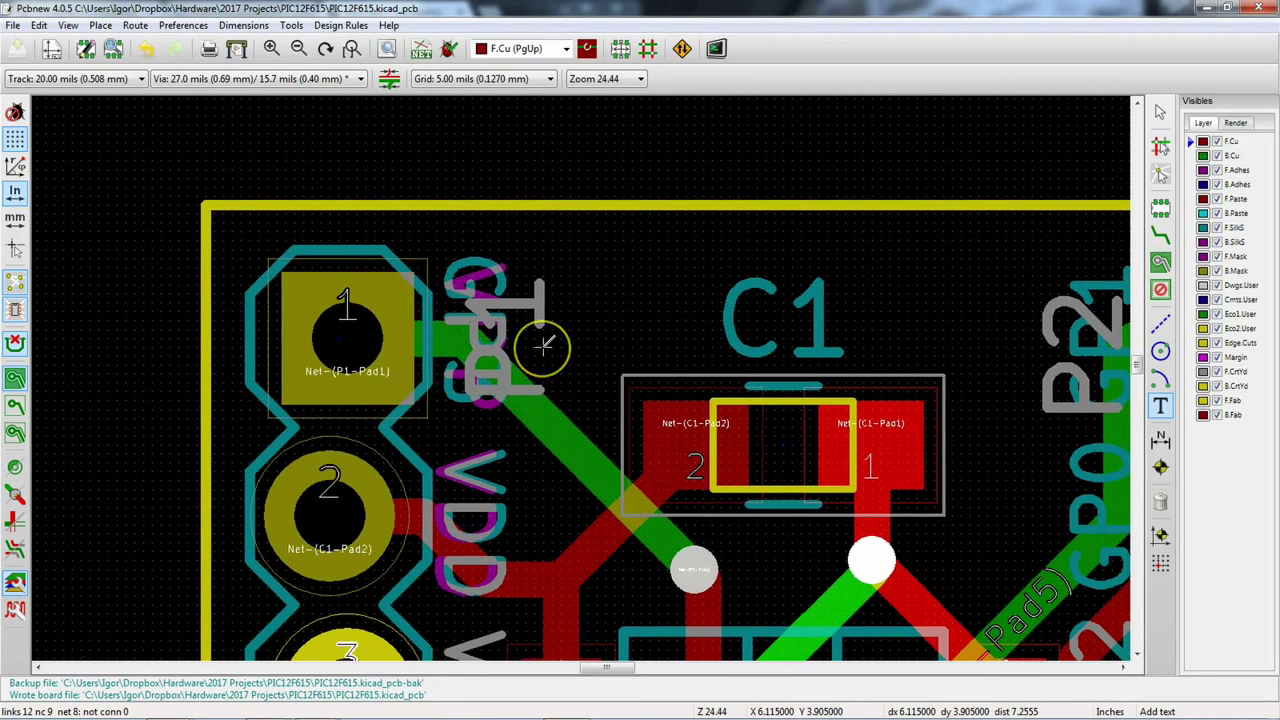
click(479, 334)
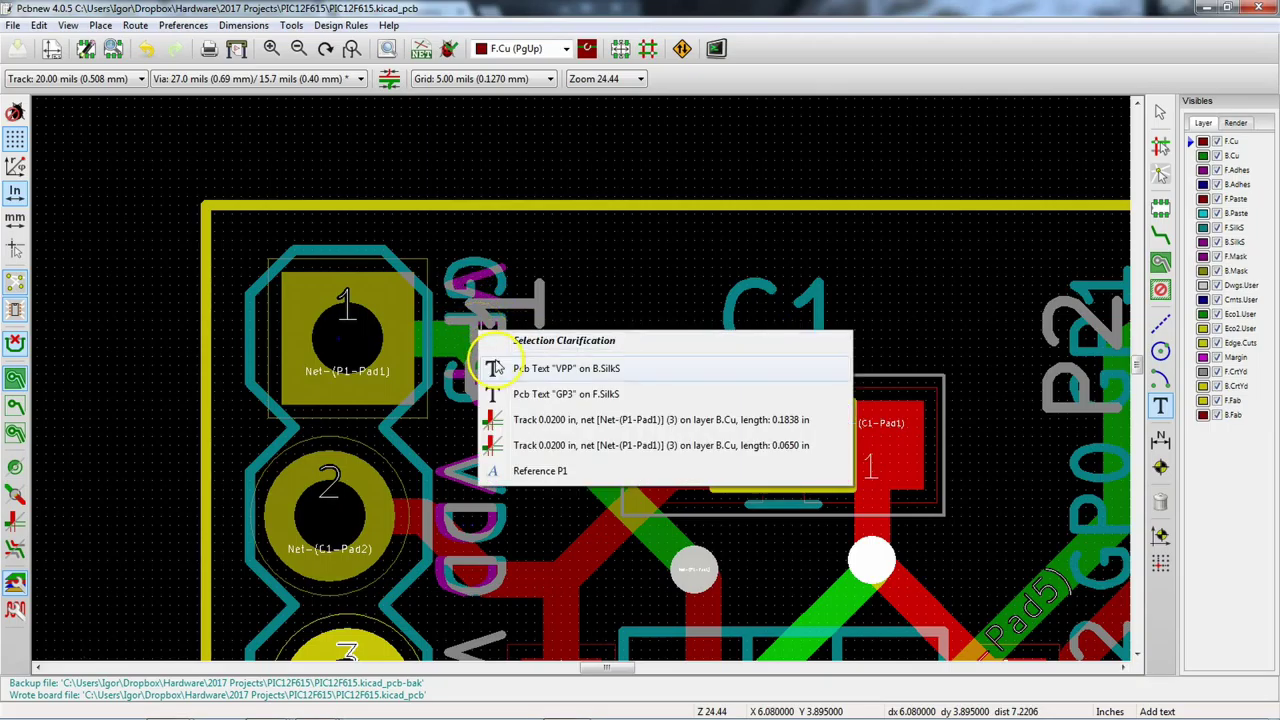
click(566, 368)
key(e)
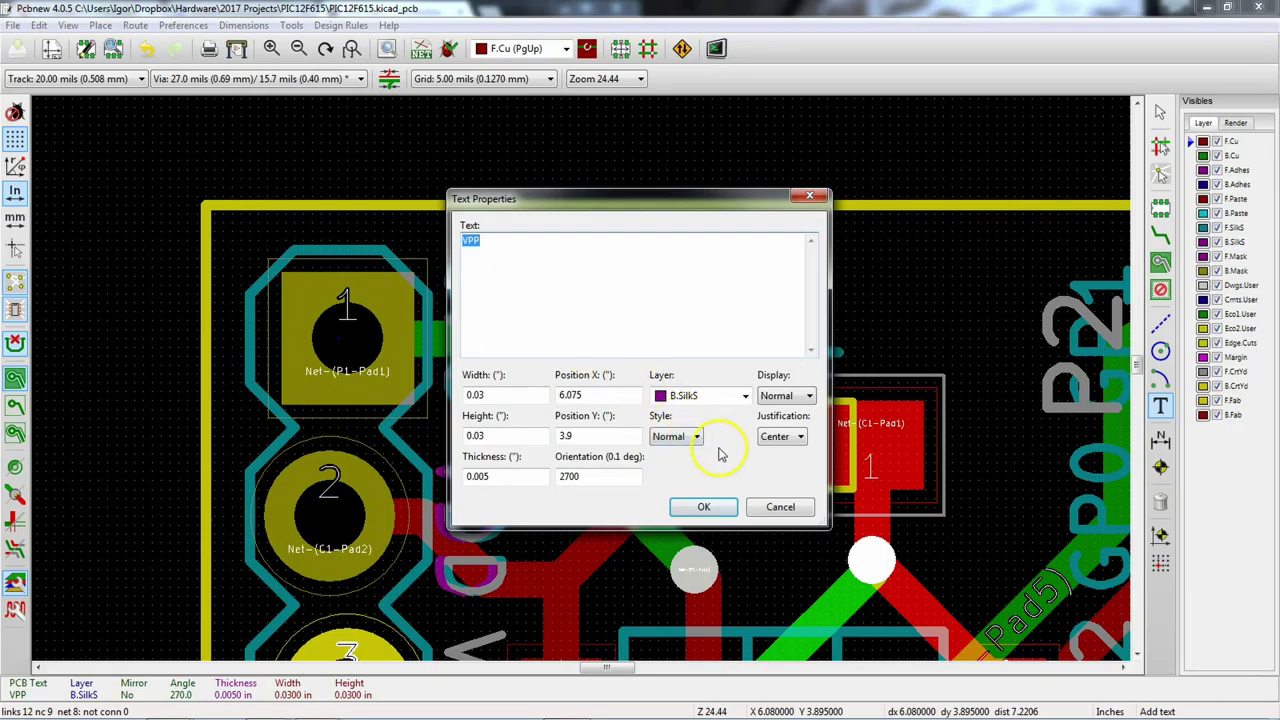
click(810, 396)
click(811, 424)
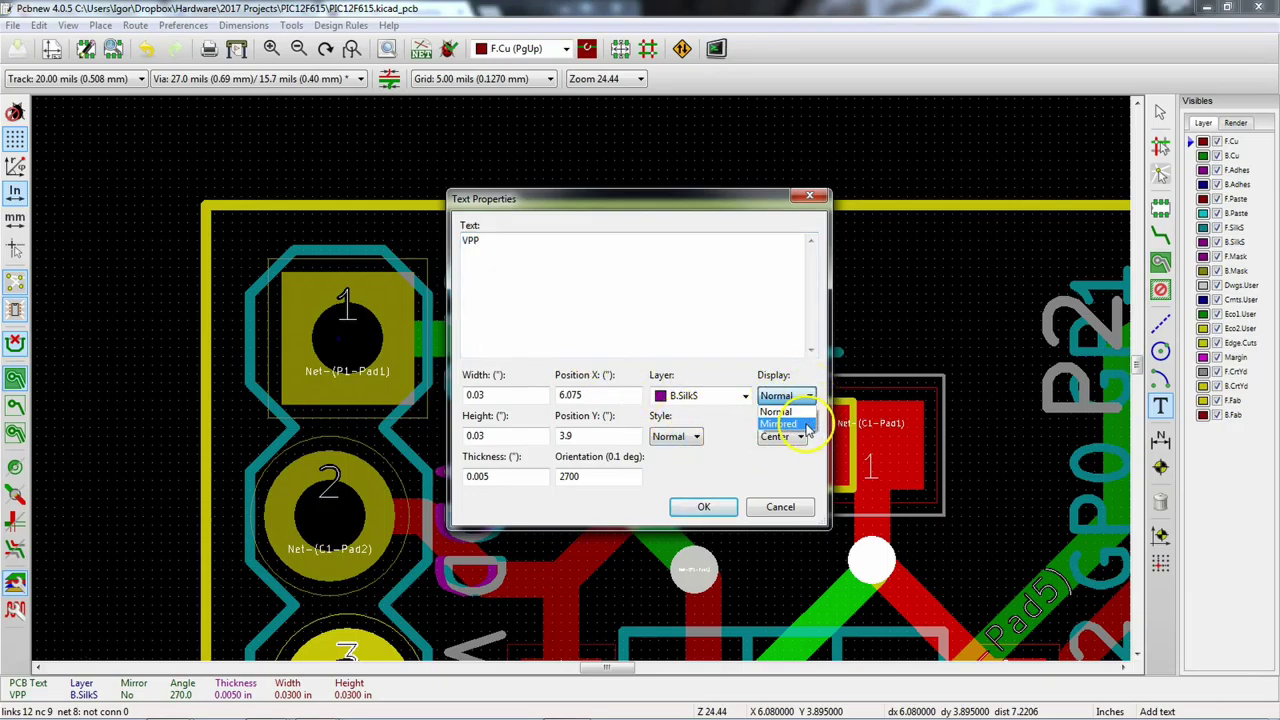
click(704, 507)
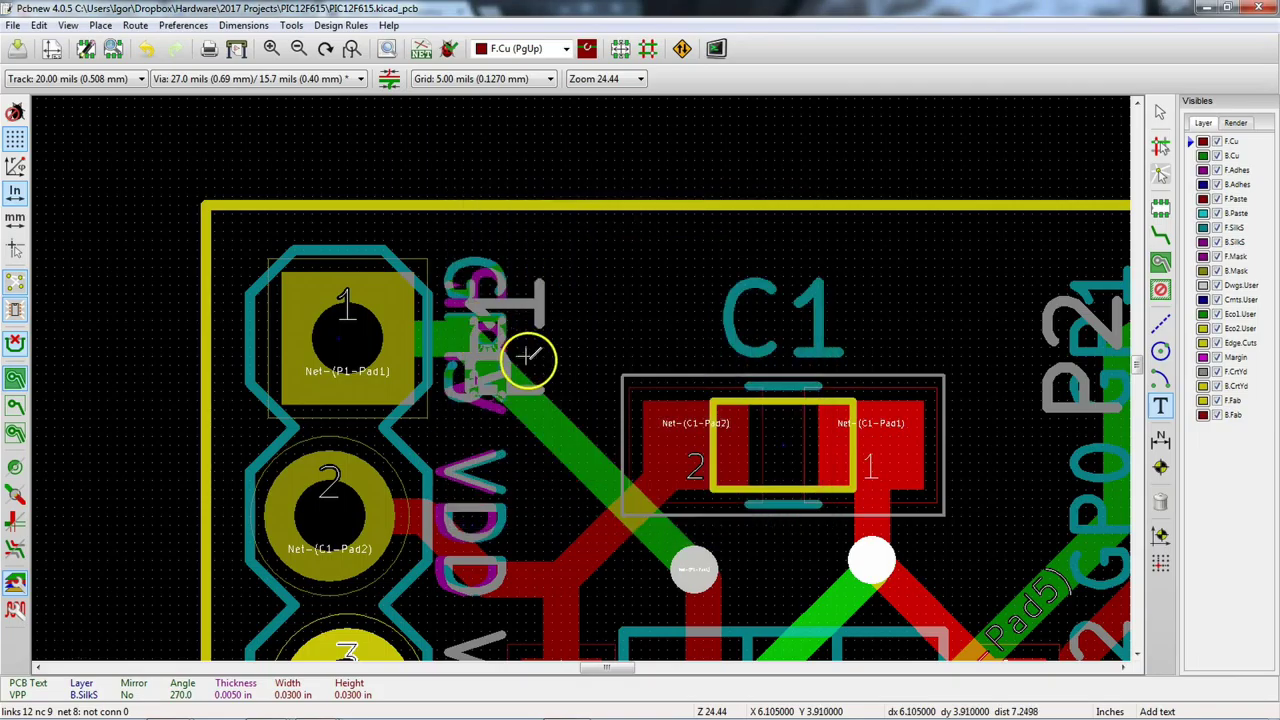
Step: Set the back-side VDD label to display mirrored
middle_drag(566, 463, 554, 240)
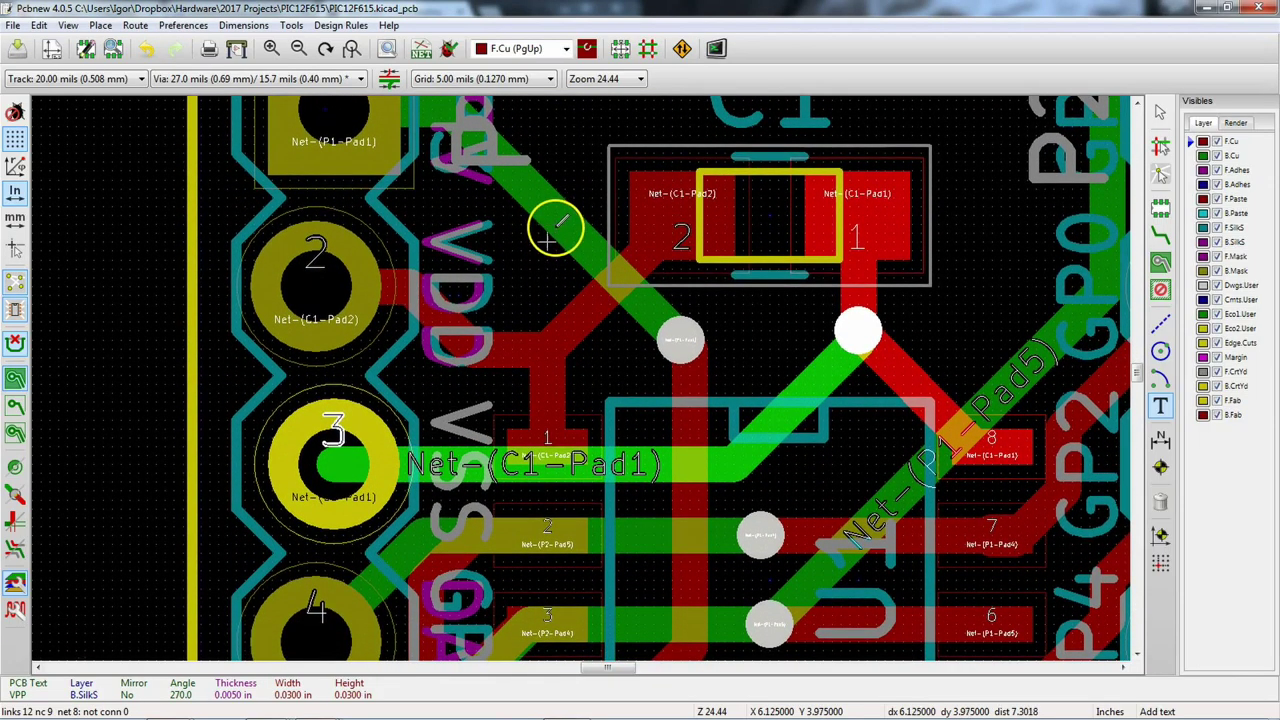
click(459, 307)
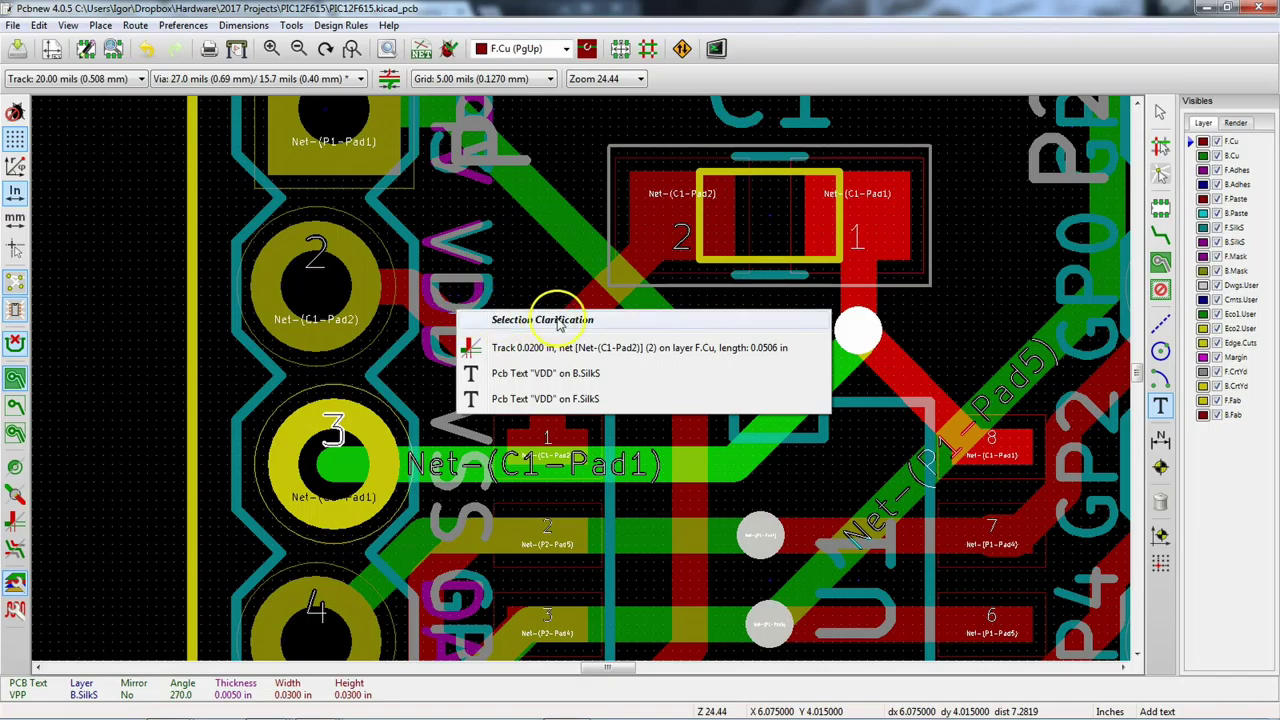
click(556, 373)
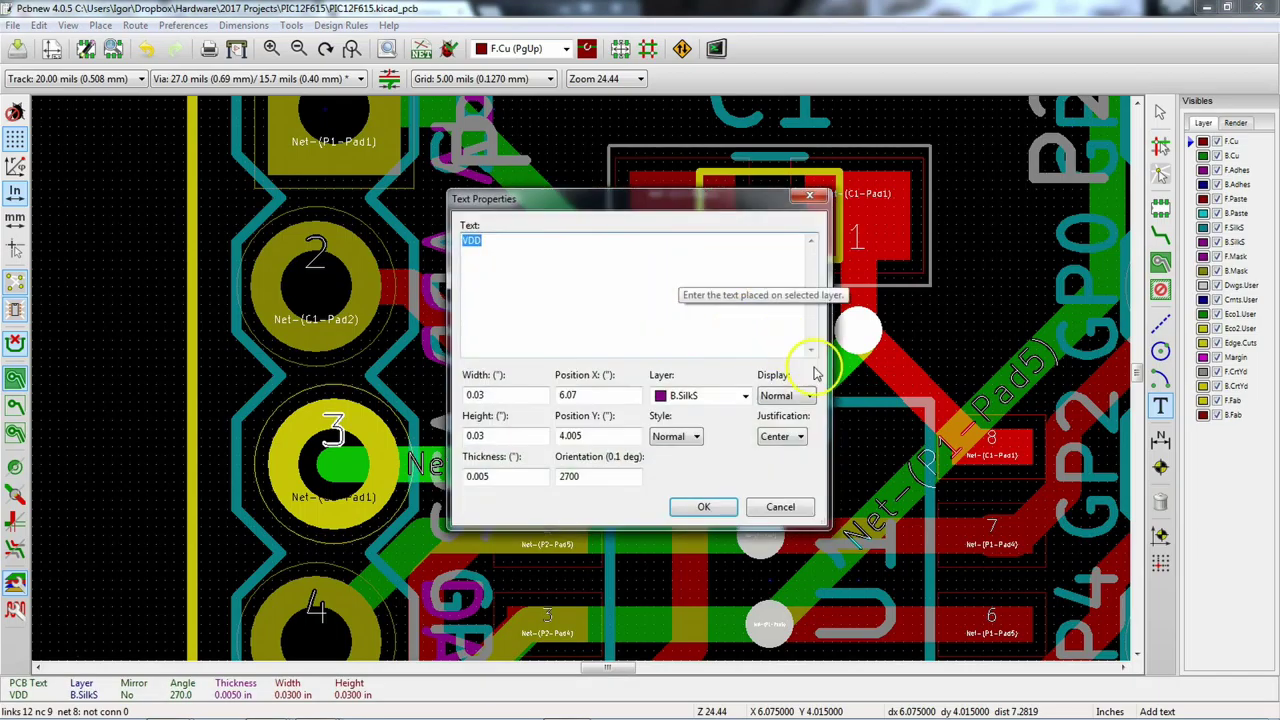
click(804, 397)
click(785, 410)
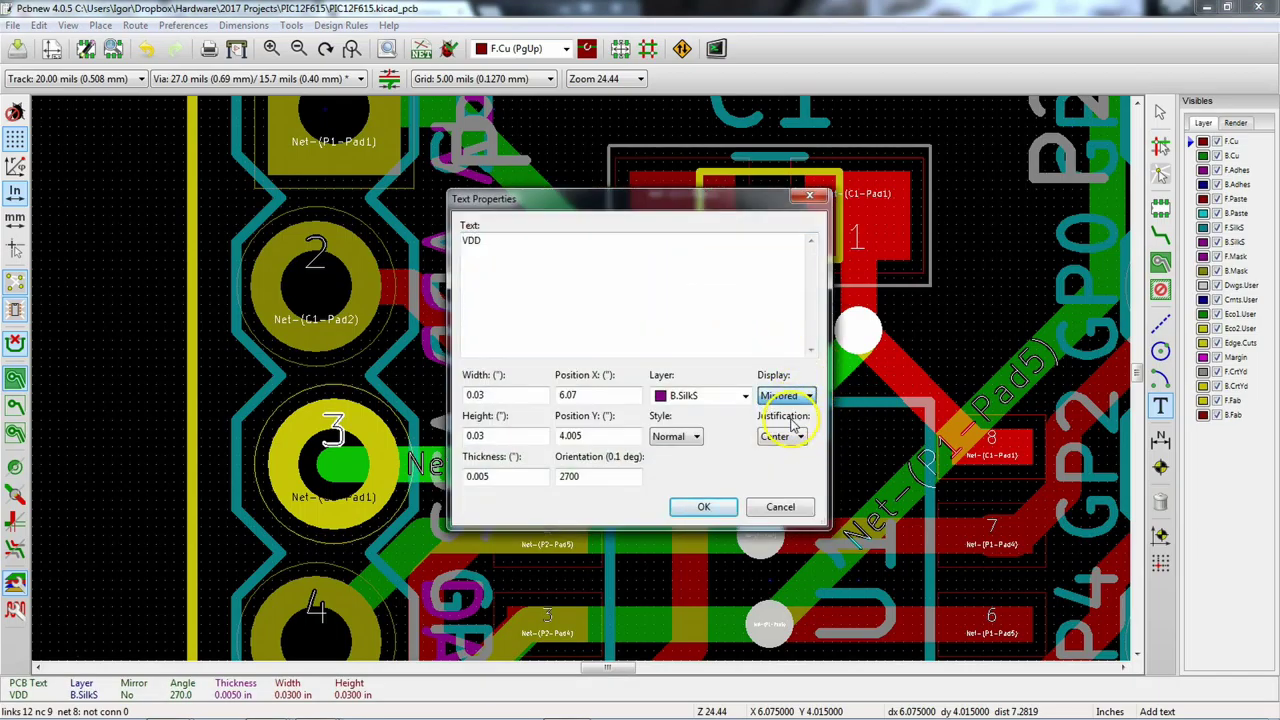
click(705, 506)
Step: Mirror the back-side VSS label and nudge it slightly down
middle_drag(514, 486, 506, 217)
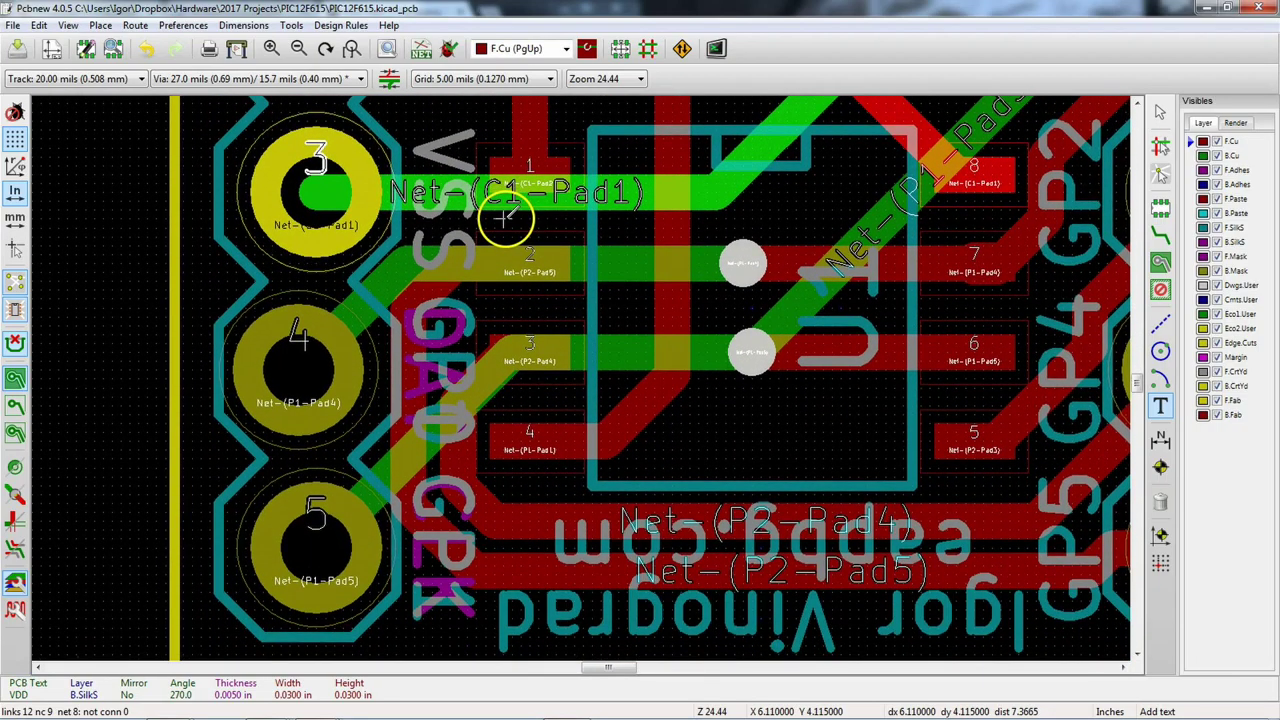
double_click(448, 192)
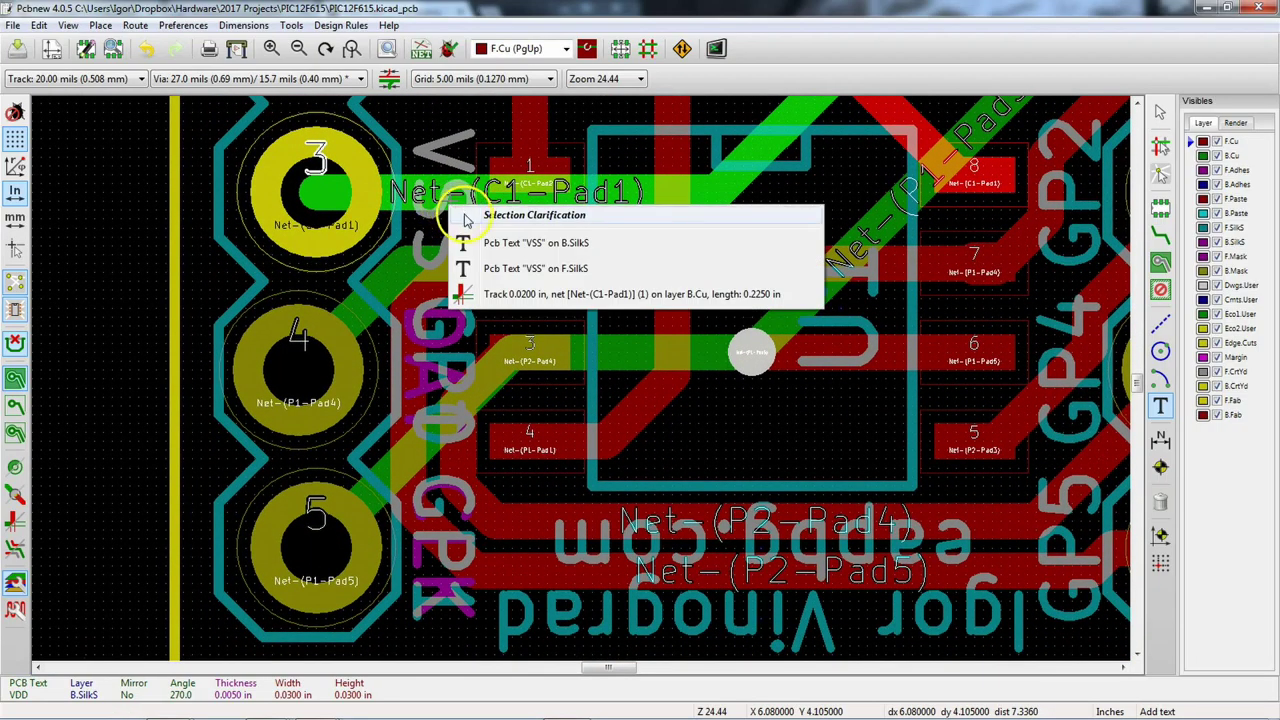
click(455, 215)
click(806, 396)
click(805, 425)
click(703, 507)
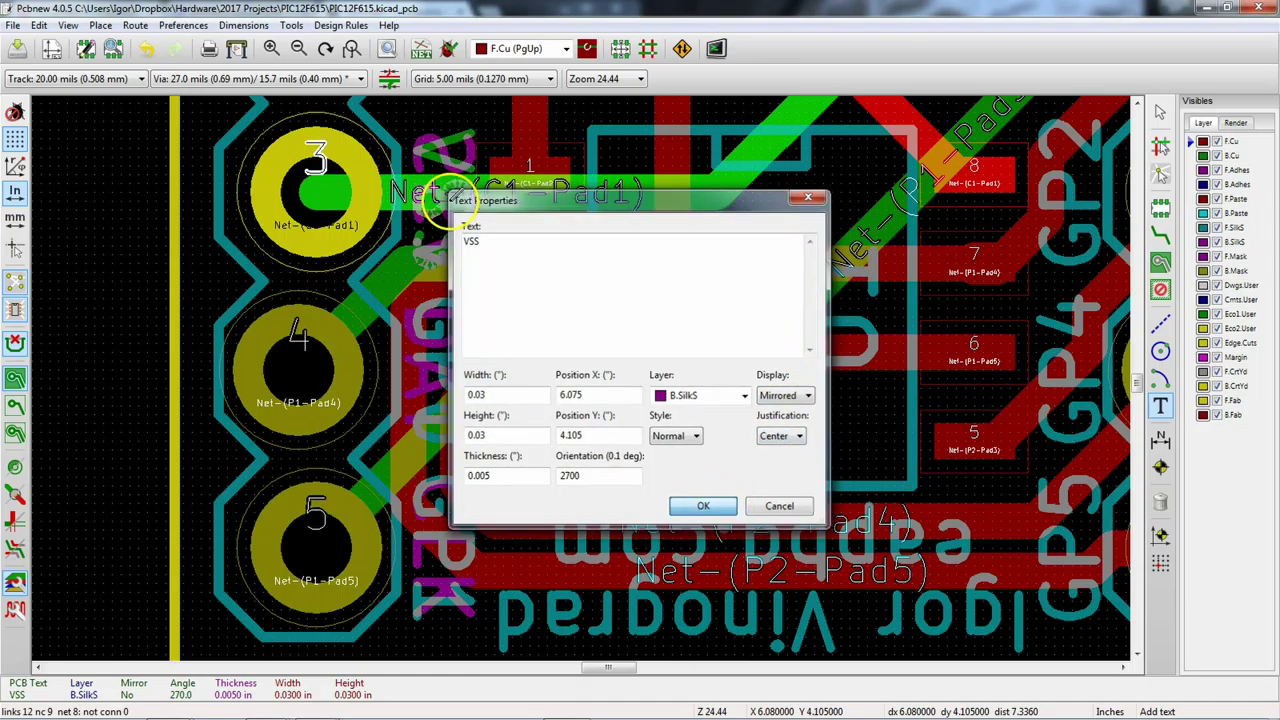
drag(441, 287, 441, 365)
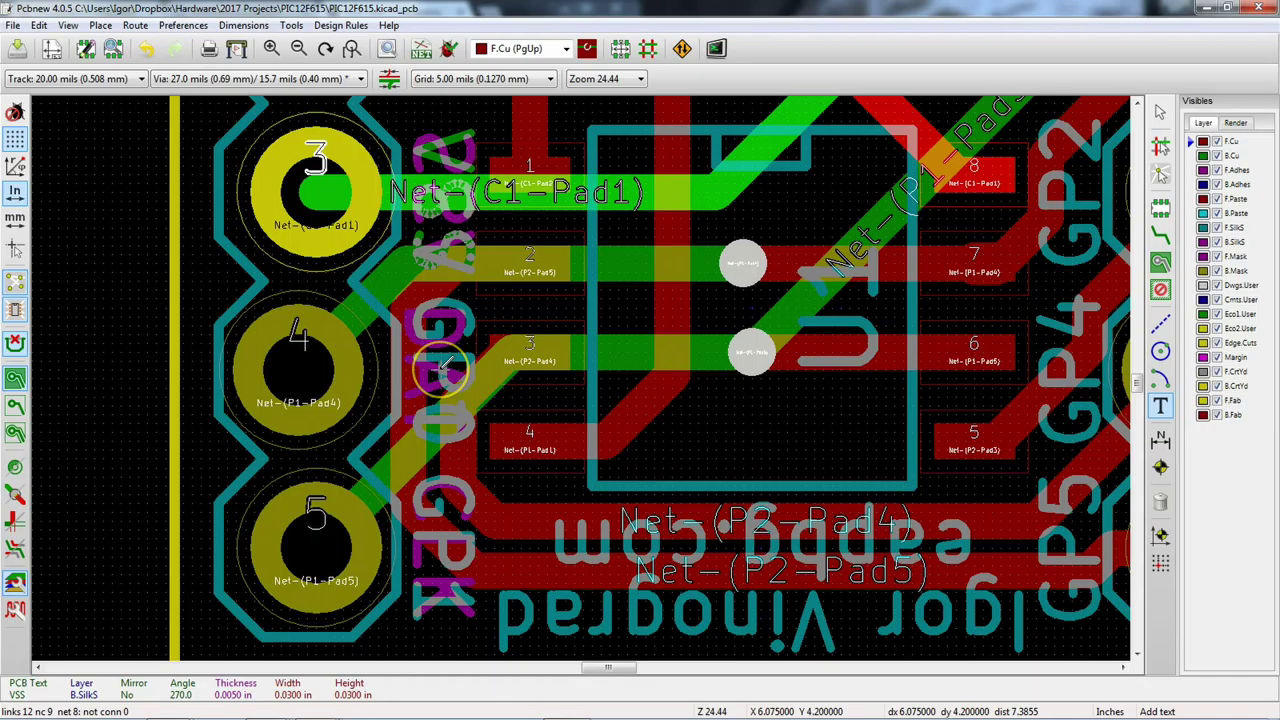
Step: Set the back-side DAT and CLK labels to display mirrored
click(441, 367)
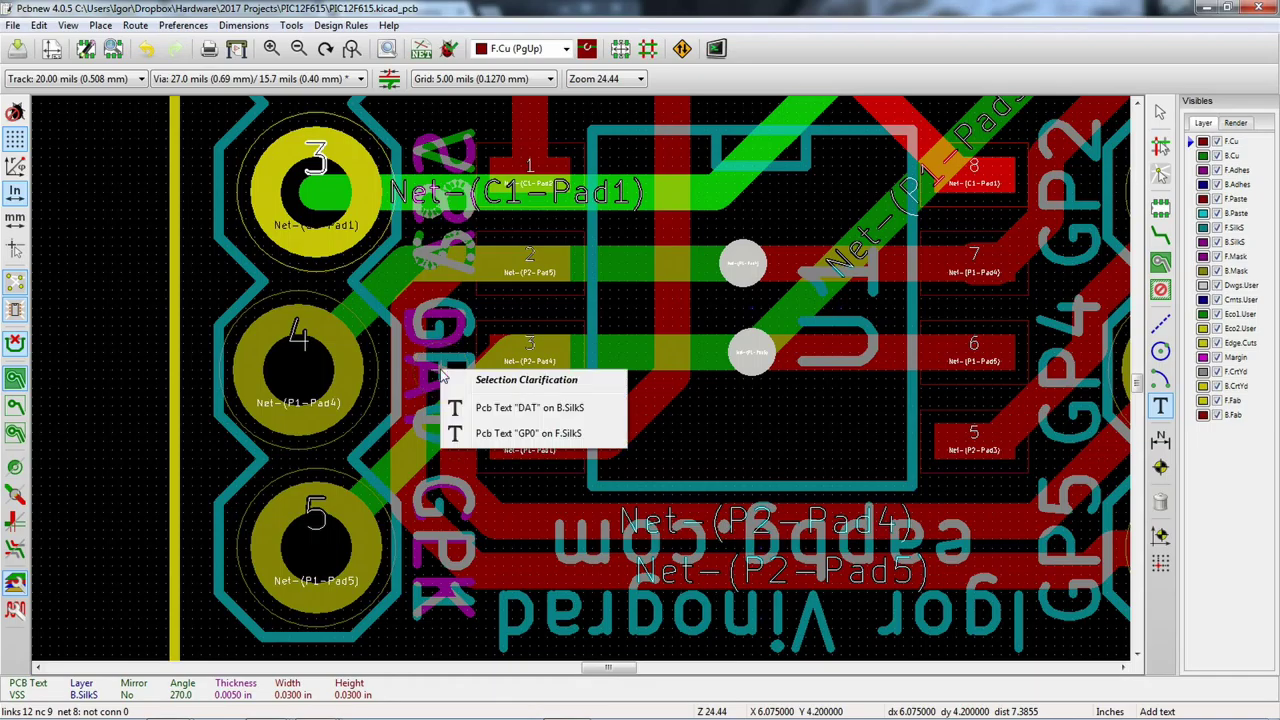
click(493, 409)
click(808, 397)
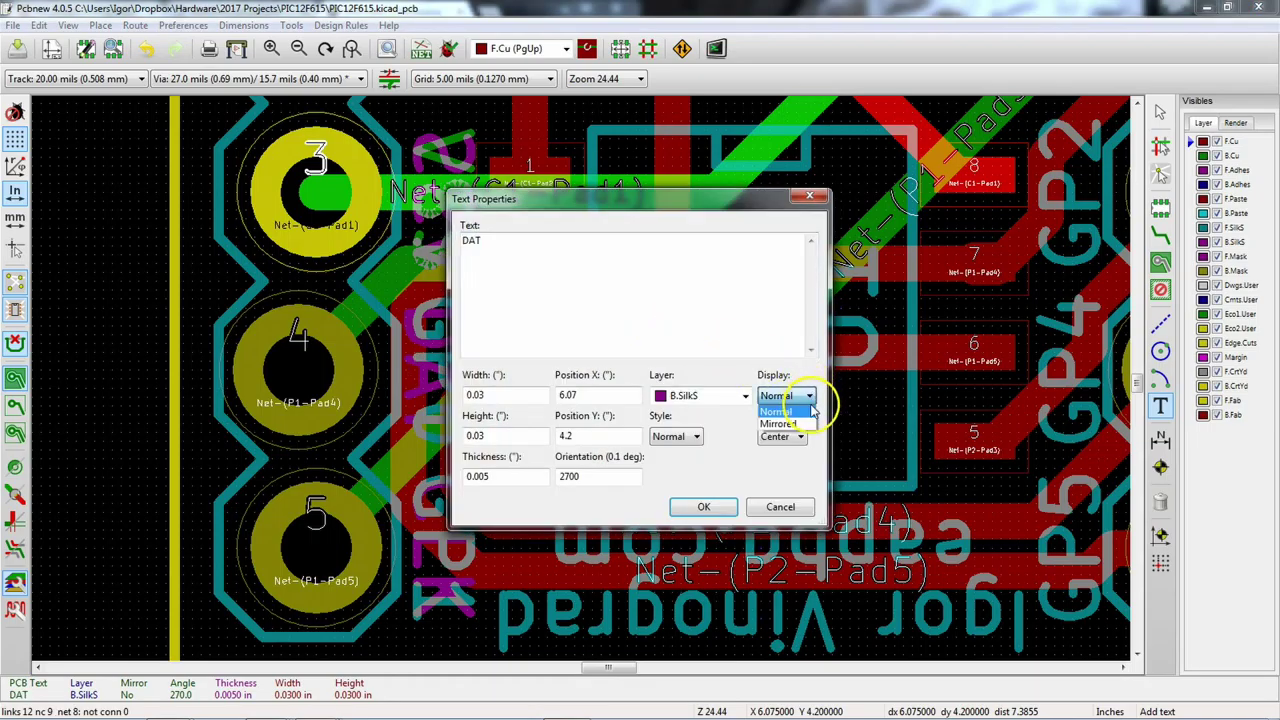
click(808, 425)
click(703, 507)
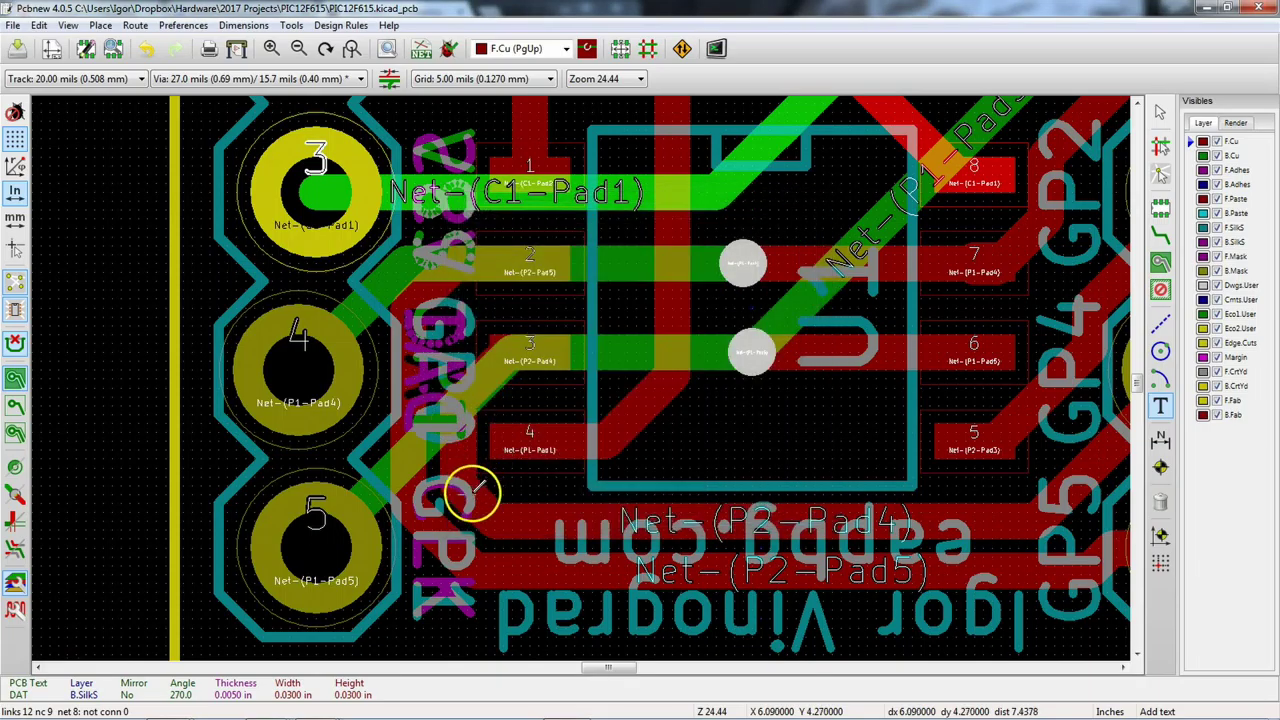
click(445, 540)
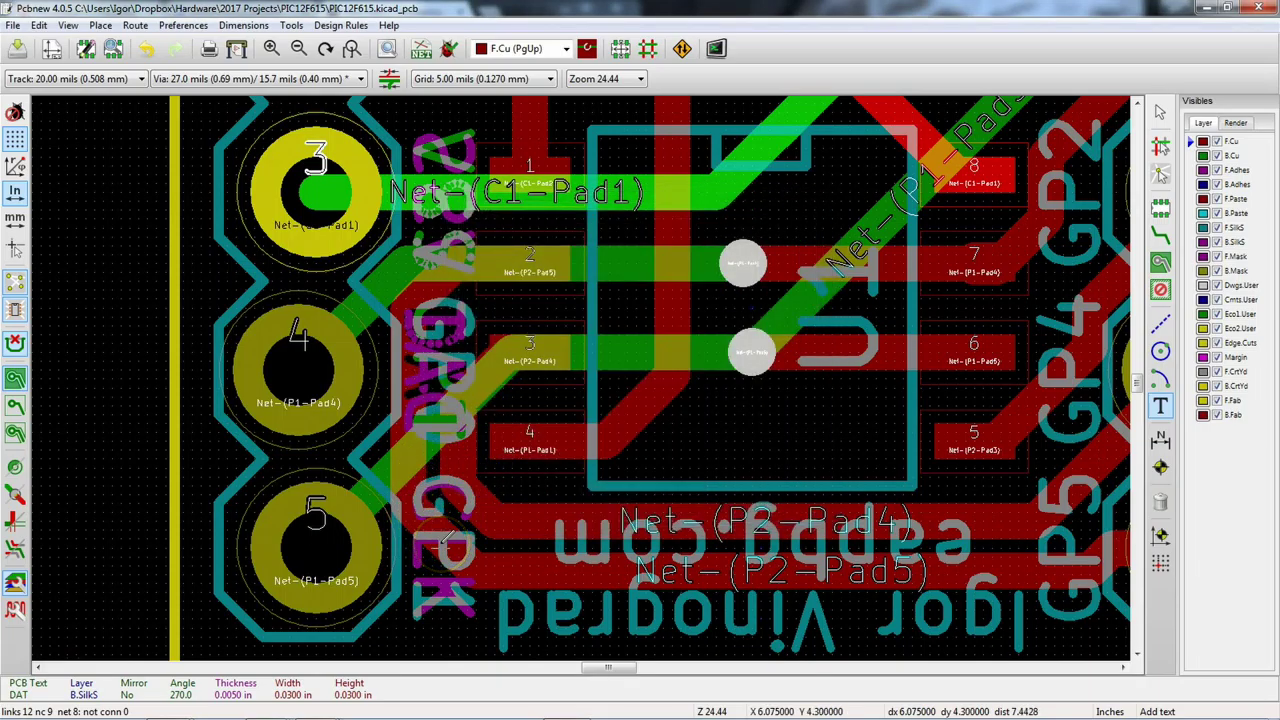
click(443, 545)
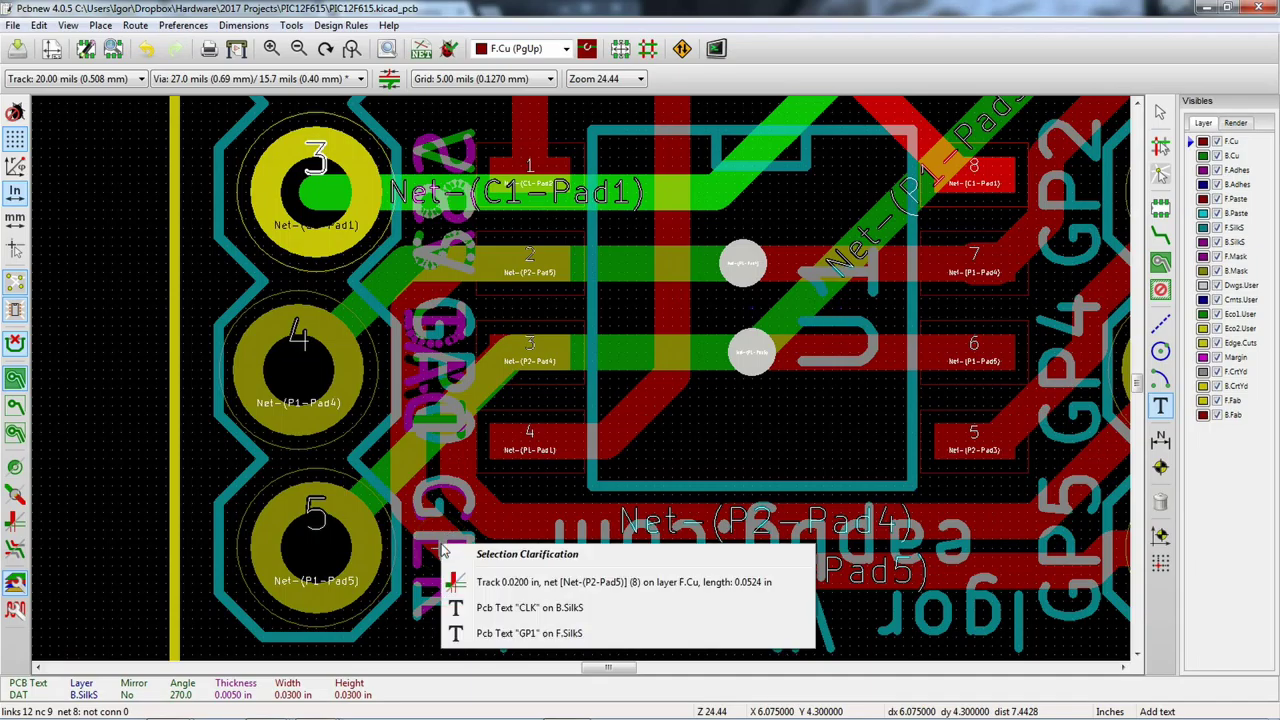
click(481, 609)
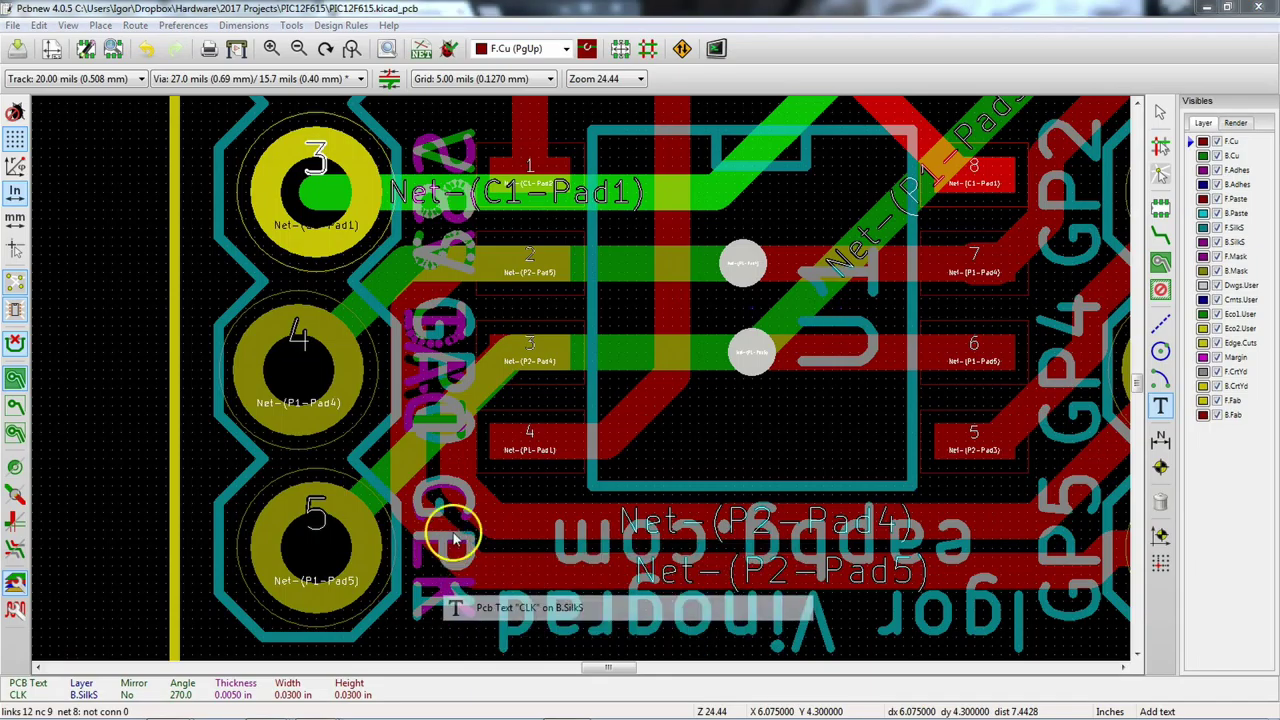
click(806, 423)
click(703, 507)
Step: Centre the whole board in view and save the board file
scroll(437, 543, down, 1)
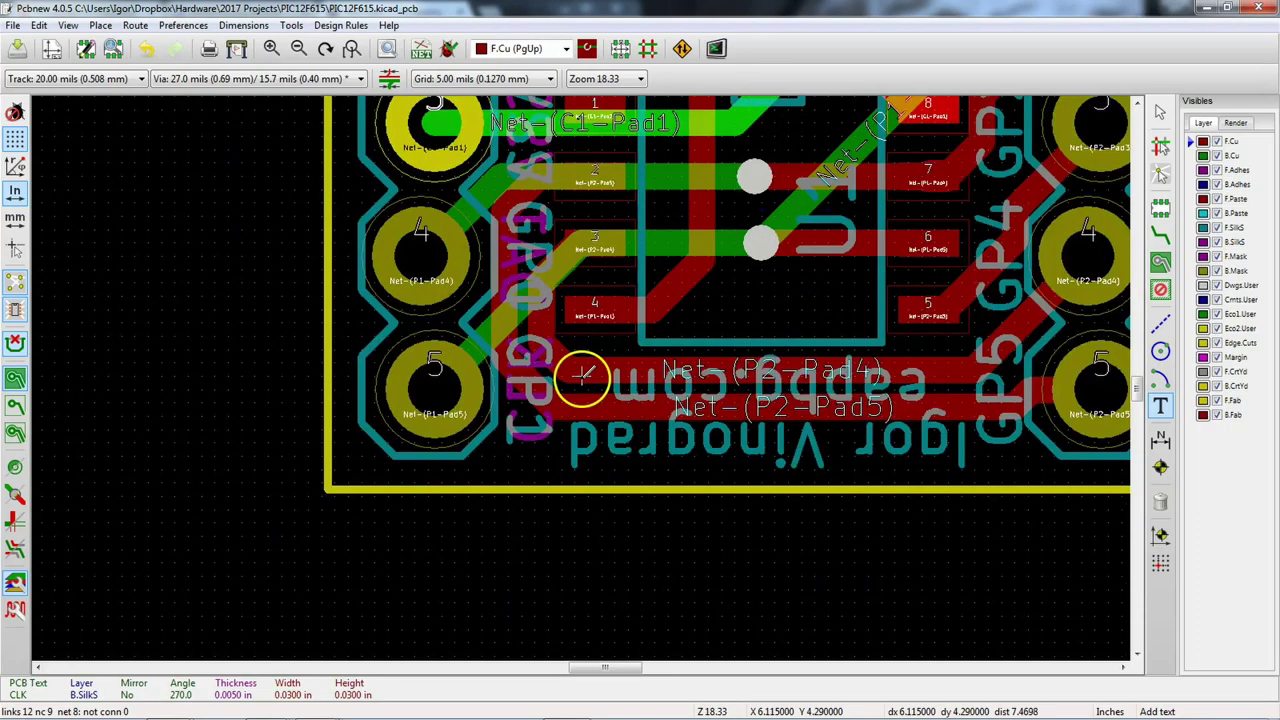
scroll(340, 380, down, 2)
scroll(657, 251, up, 1)
middle_drag(505, 385, 427, 401)
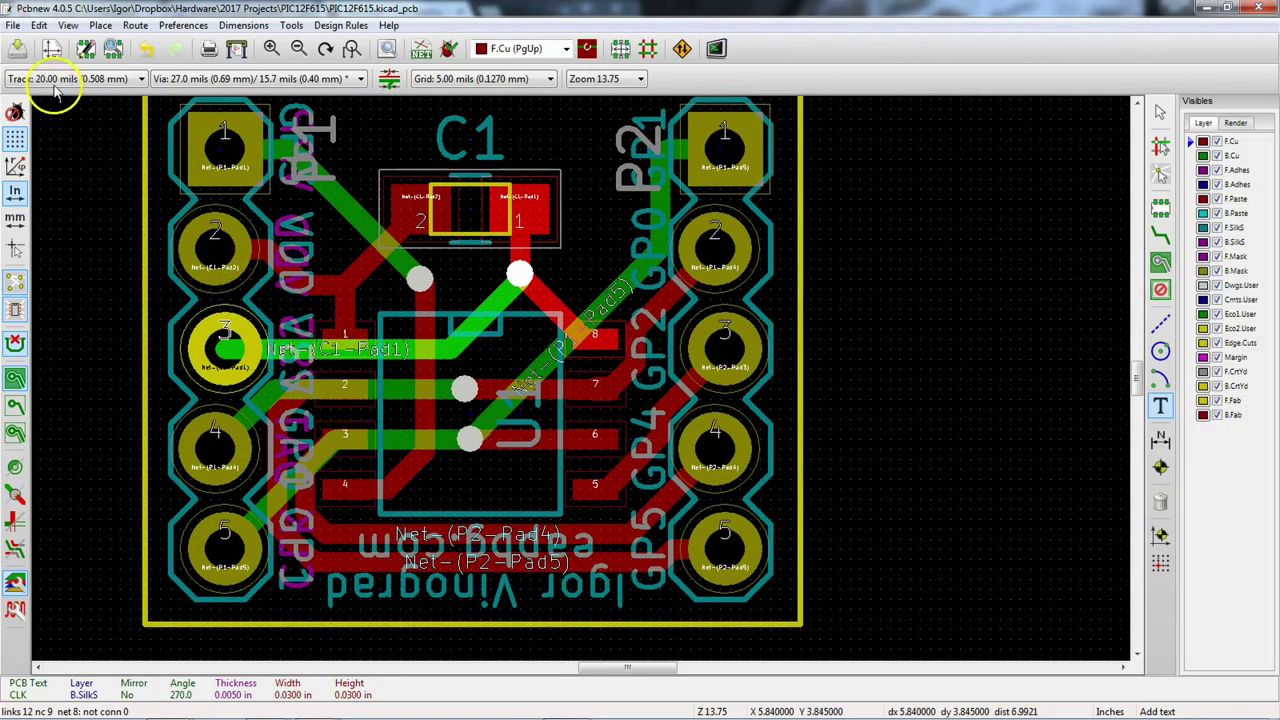
click(18, 50)
Step: Start over on OSH Park and re-upload the saved PIC12F615.kicad_pcb
mouse_move(450, 702)
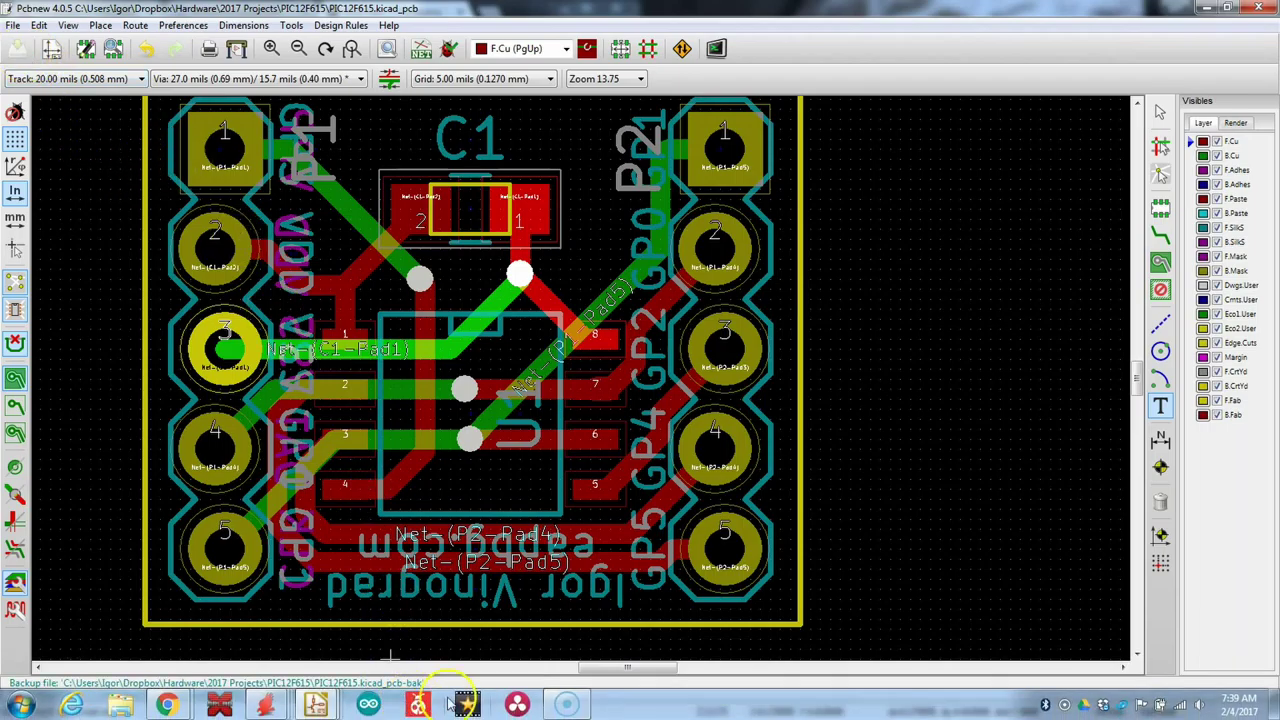
mouse_move(167, 705)
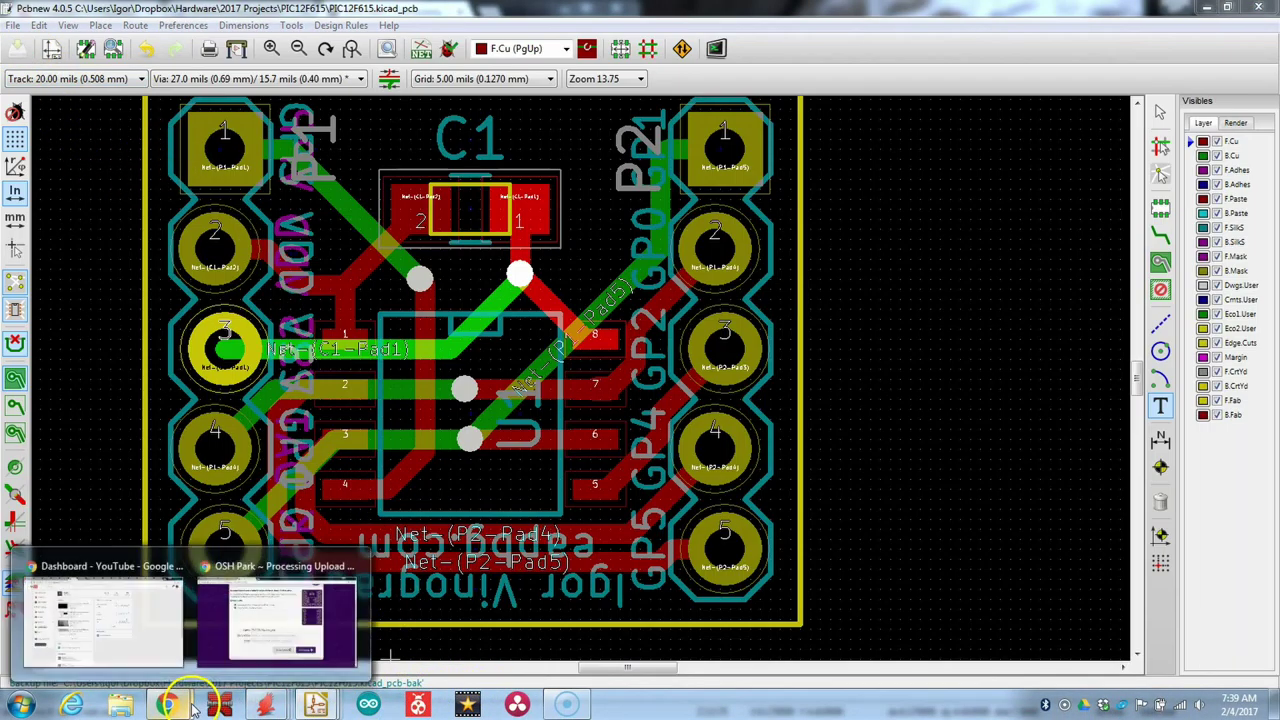
click(309, 645)
click(714, 580)
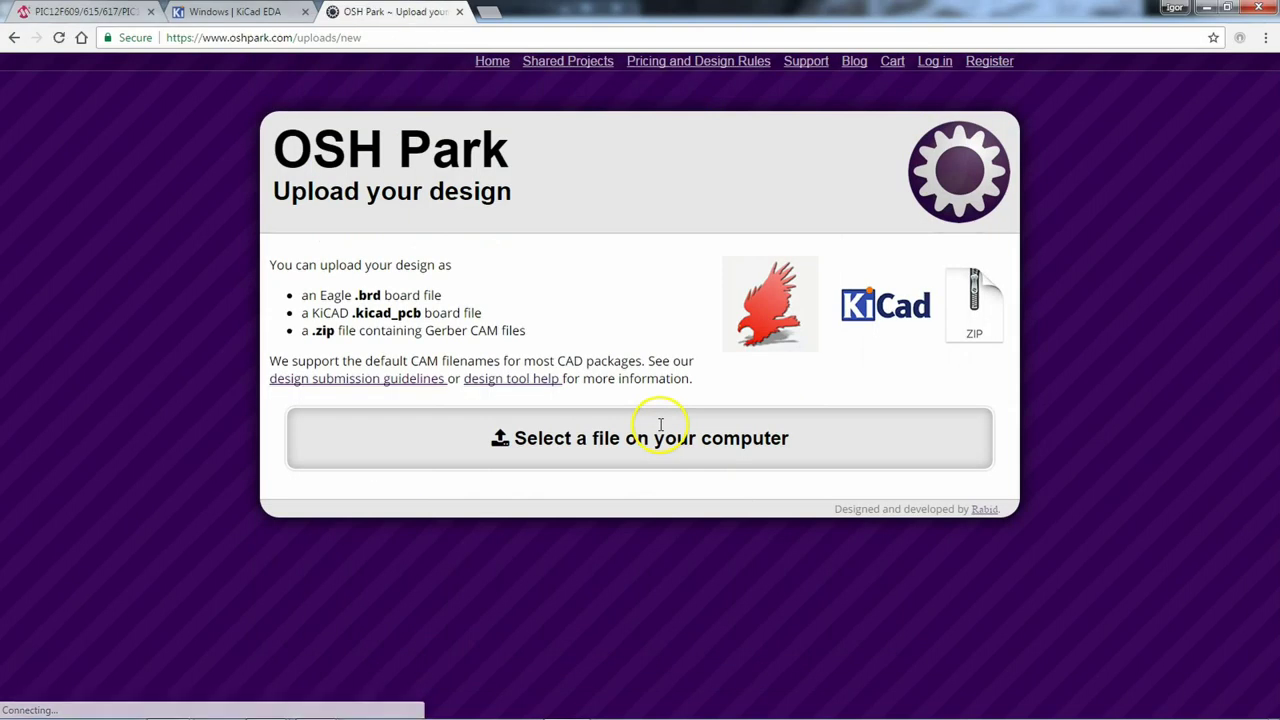
click(652, 438)
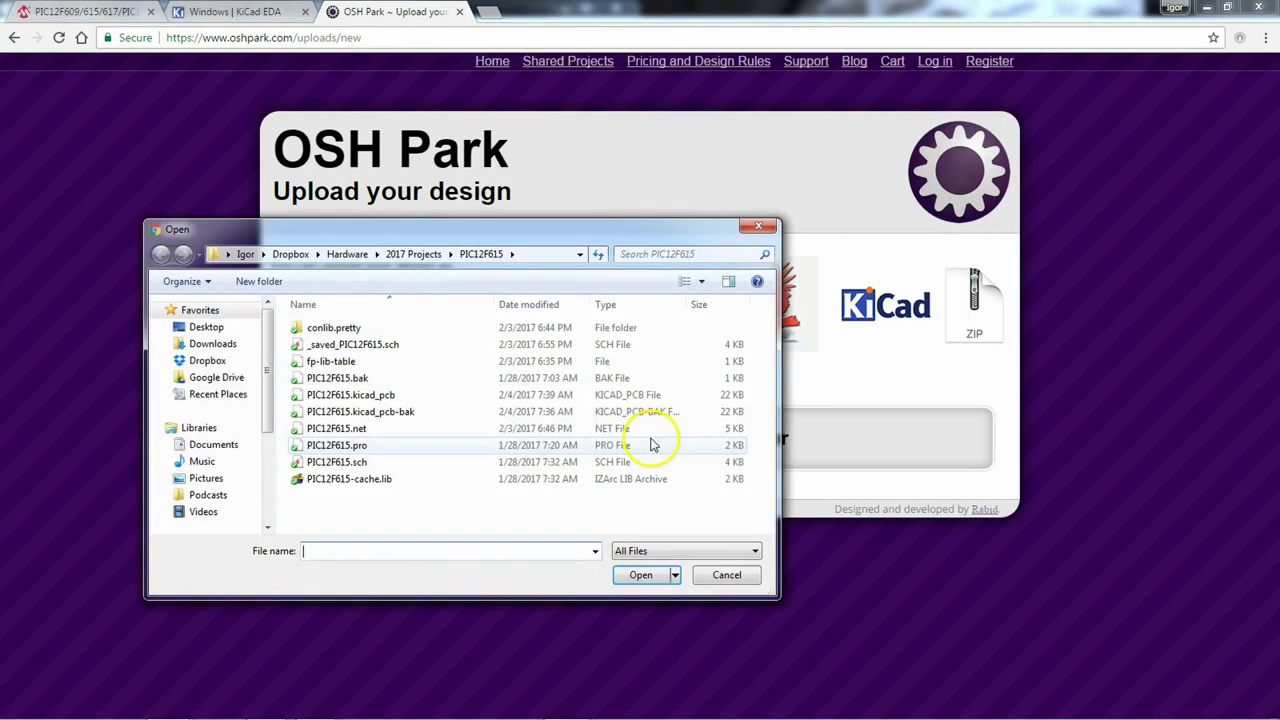
click(428, 398)
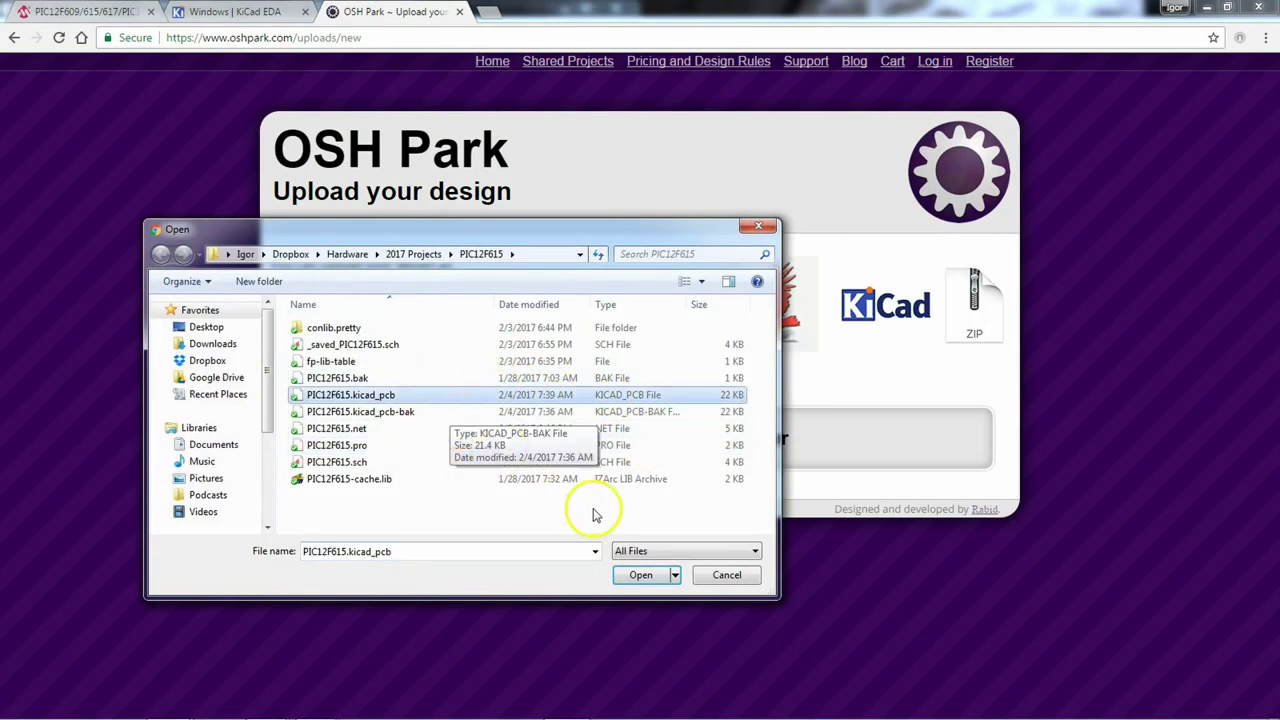
click(650, 577)
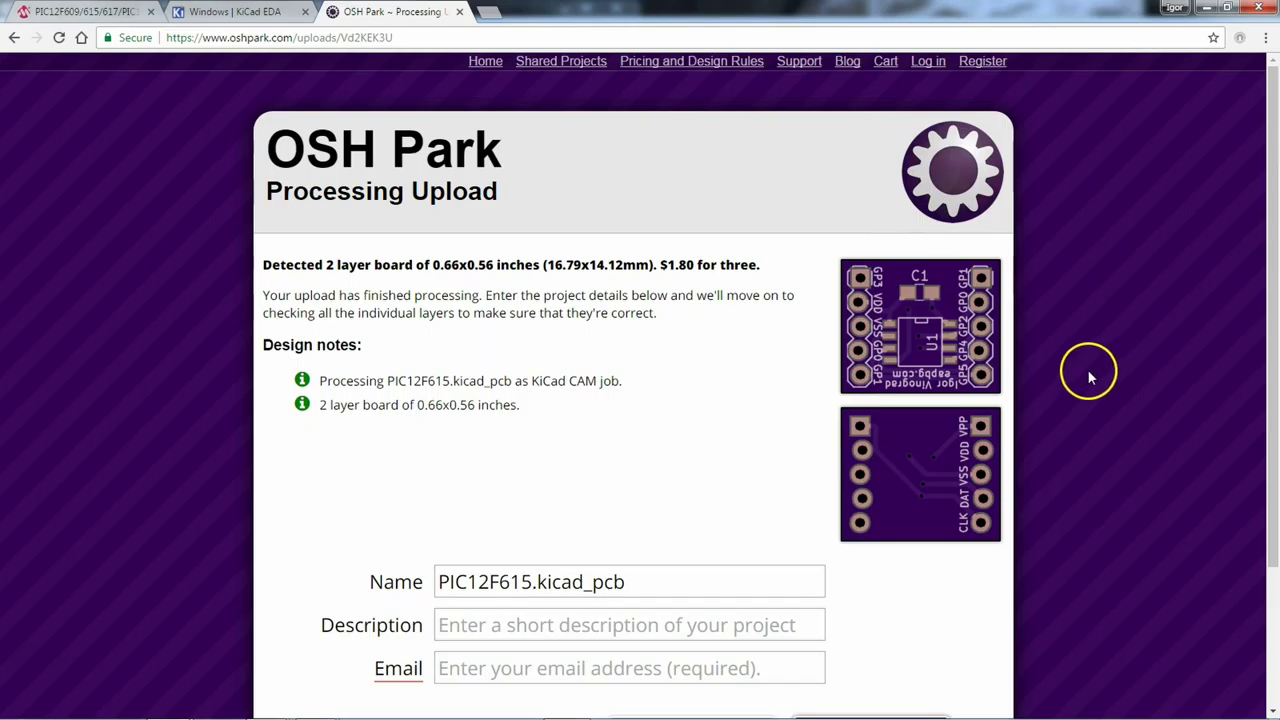
scroll(705, 436, down, 2)
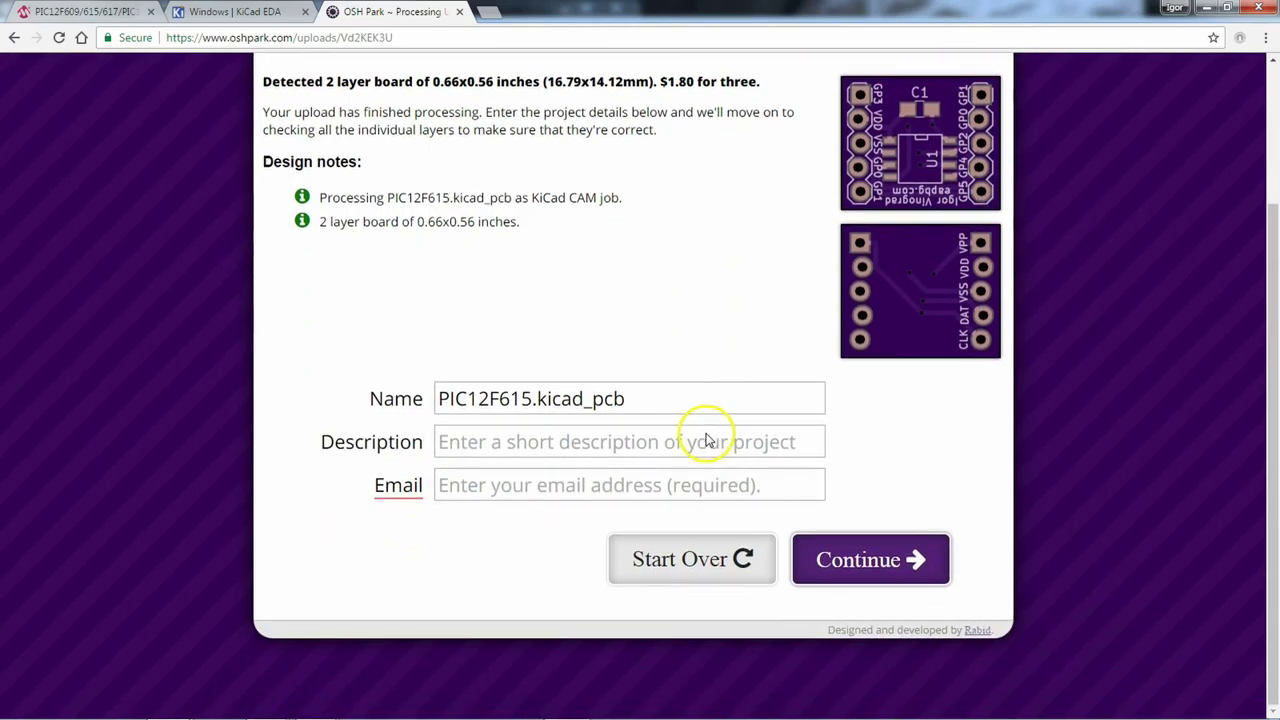
scroll(726, 410, up, 2)
scroll(723, 414, down, 1)
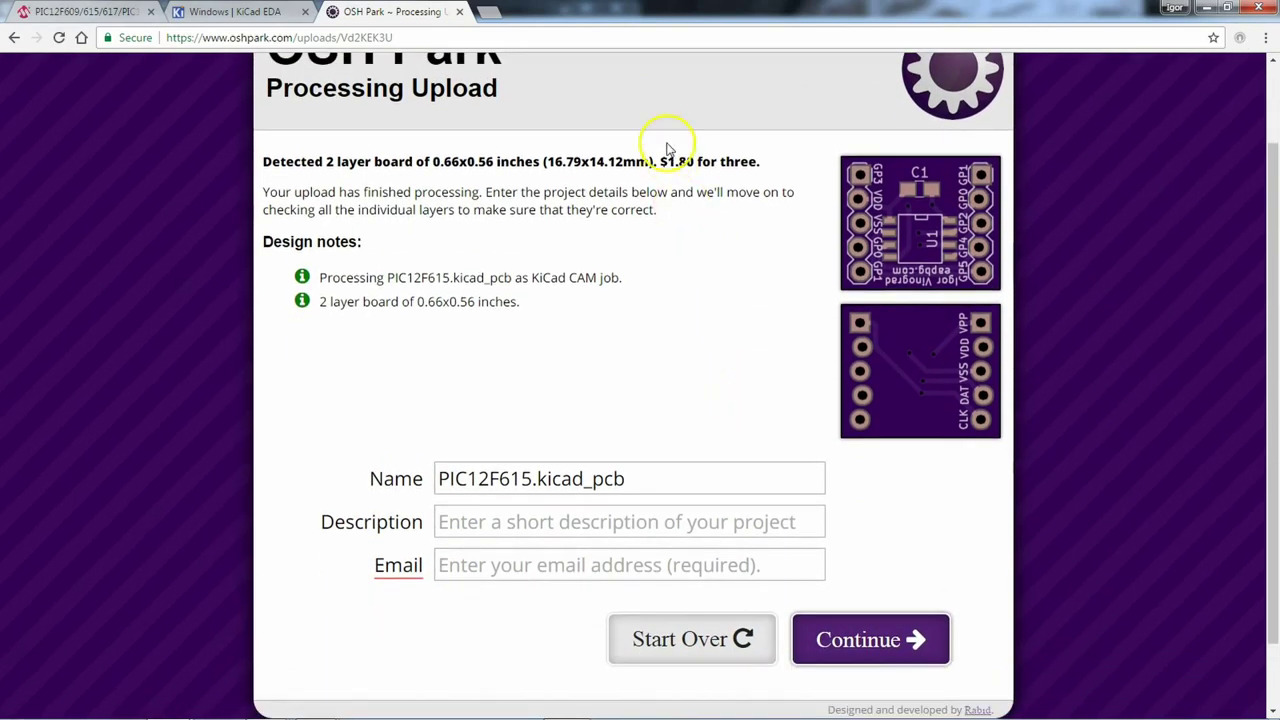
drag(668, 161, 766, 163)
click(717, 286)
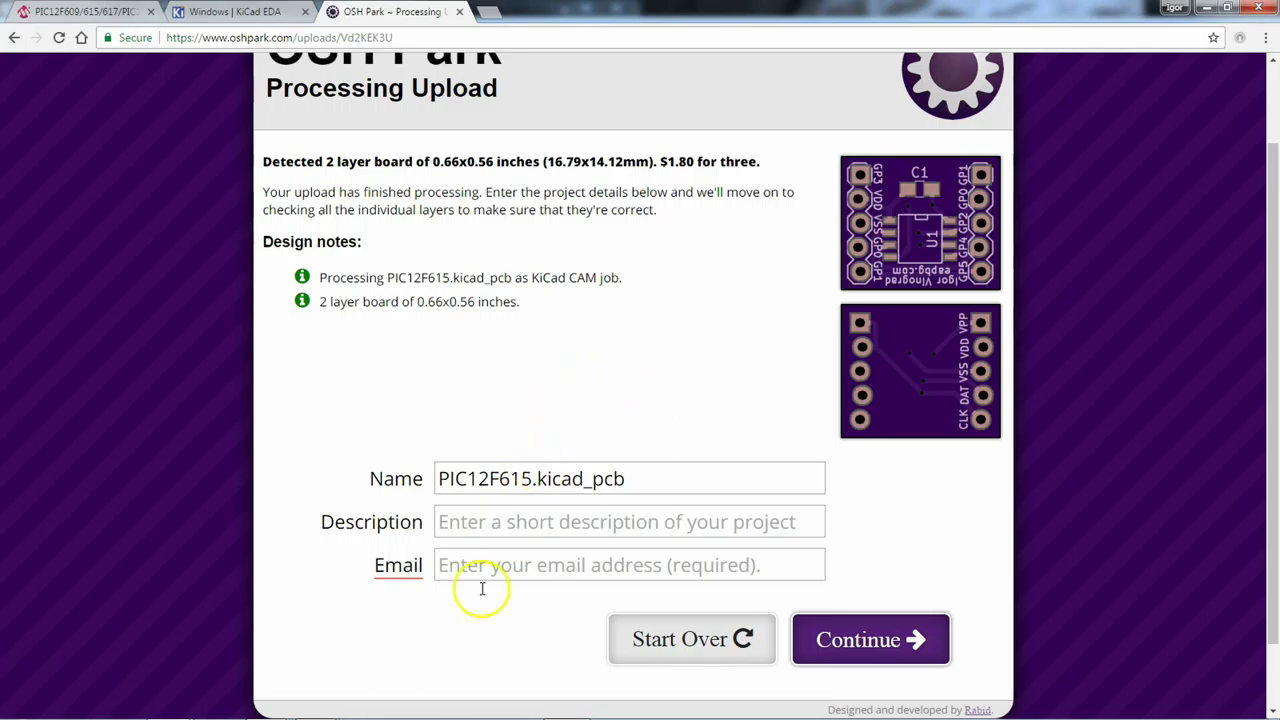
mouse_move(490, 705)
mouse_move(315, 703)
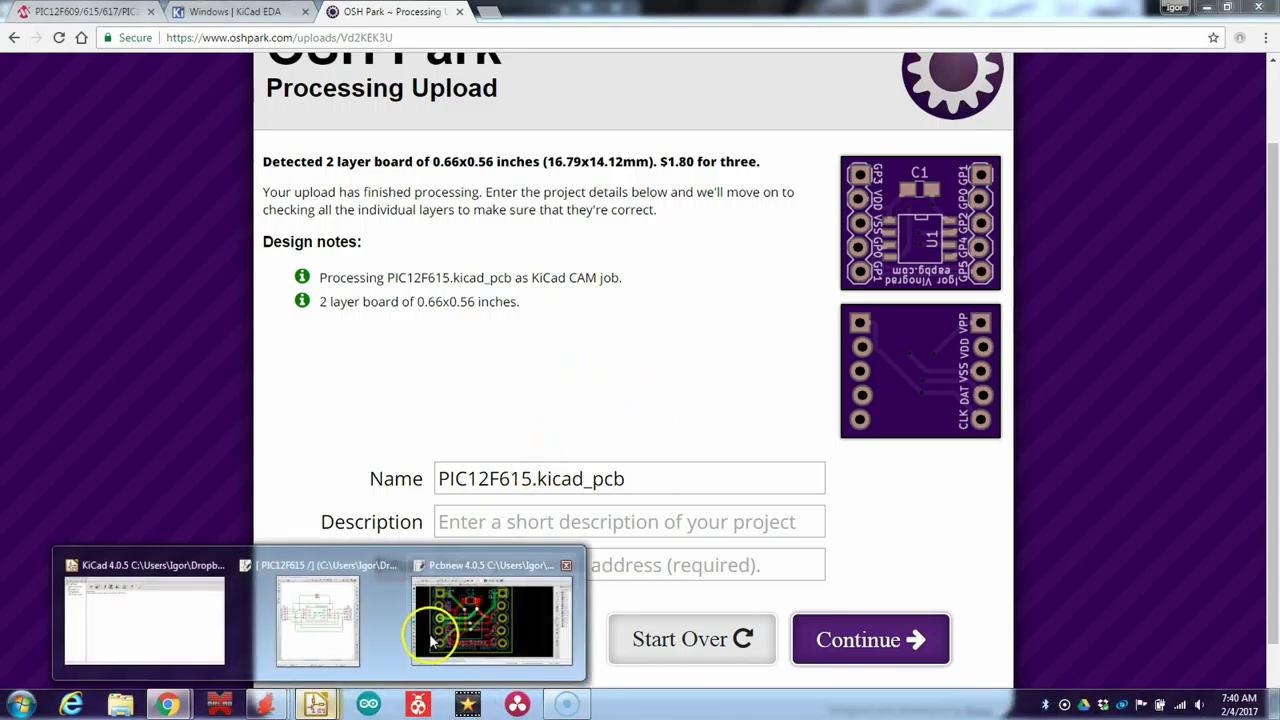
Step: Return to the Pcbnew window and zoom out to show the whole PIC12F615 board
click(429, 628)
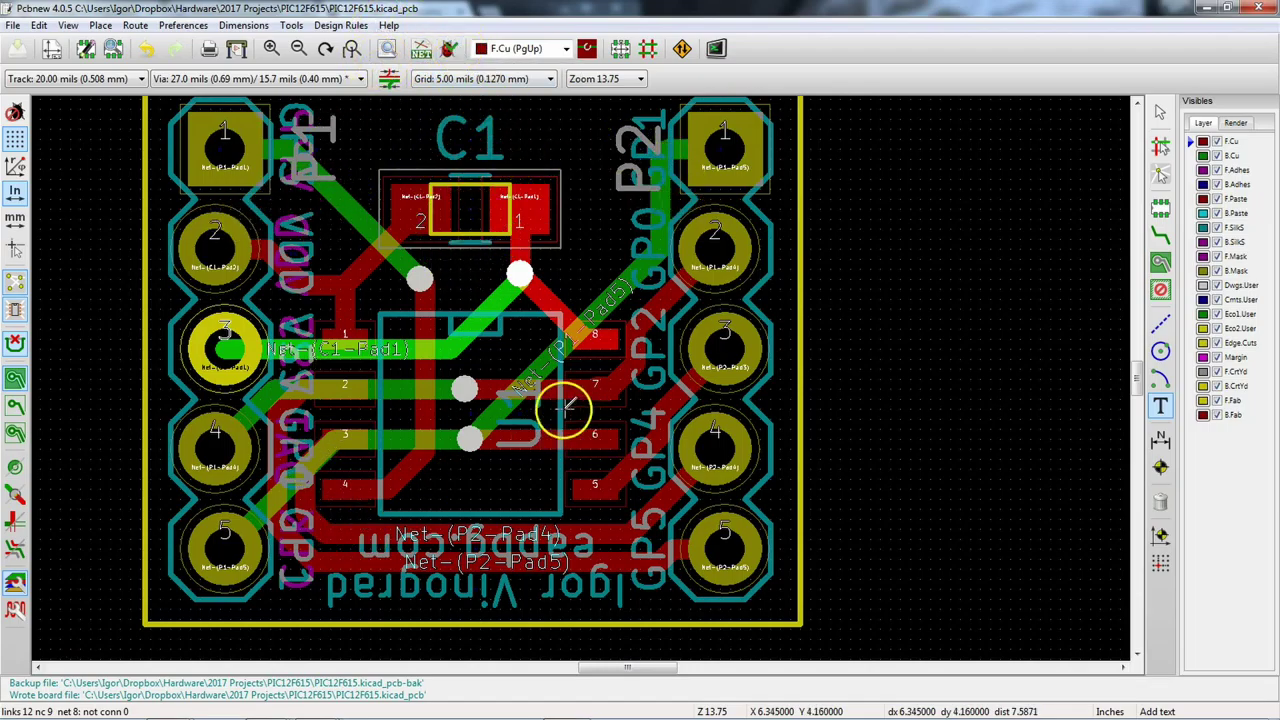
scroll(465, 415, down, 1)
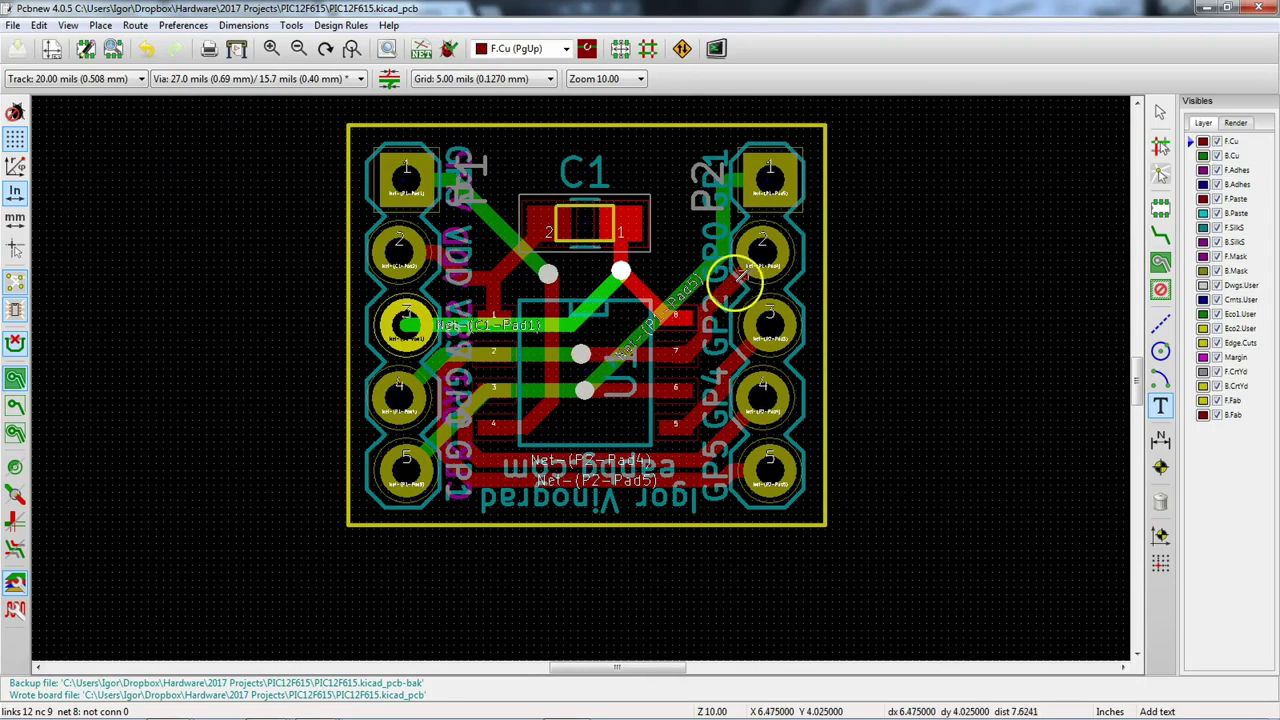